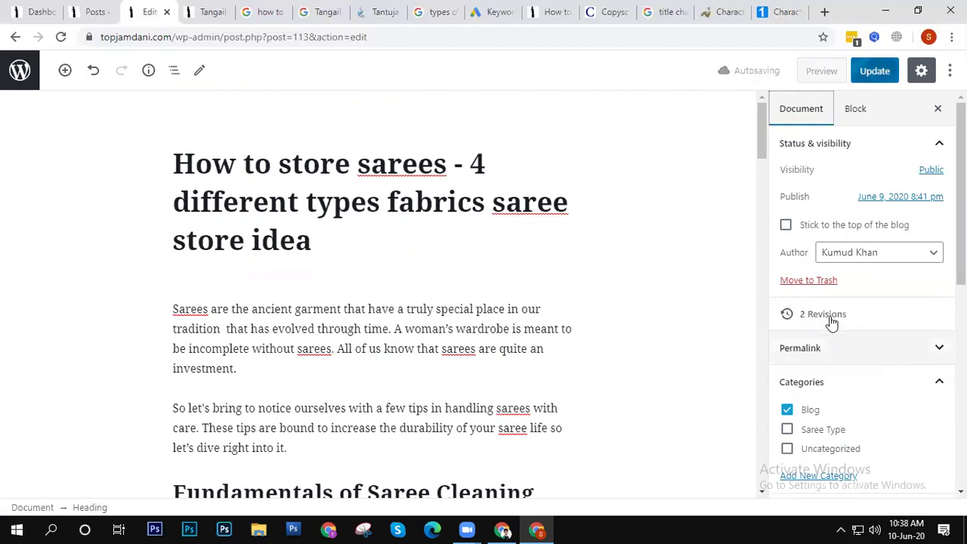
Scroll down through the 'How to store sarees' post in the block editor
scroll(823, 325, "down", 5)
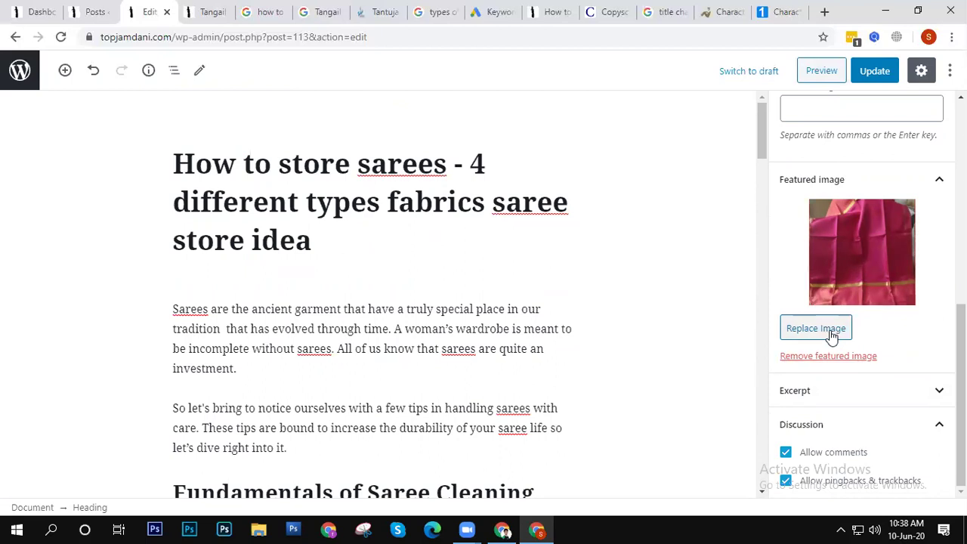
left_click(831, 335)
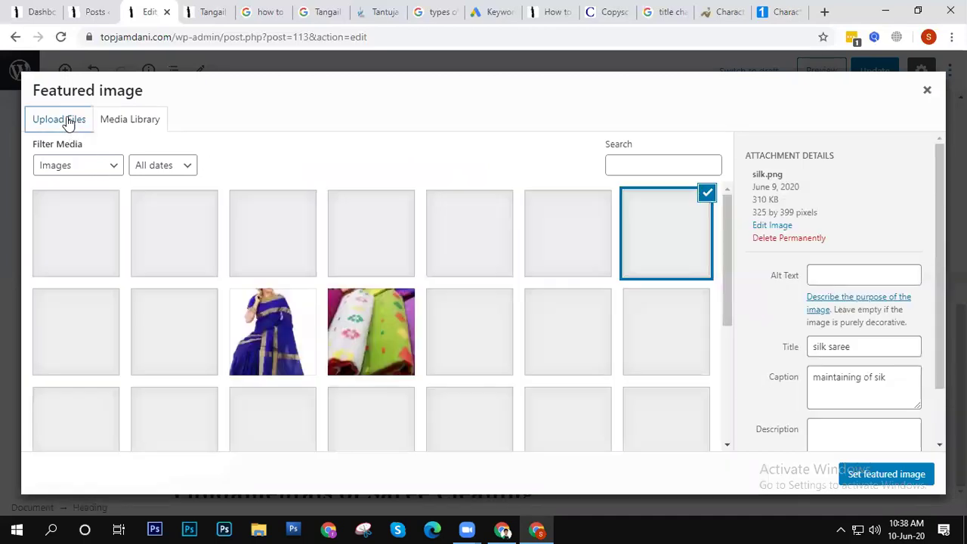
left_click(67, 120)
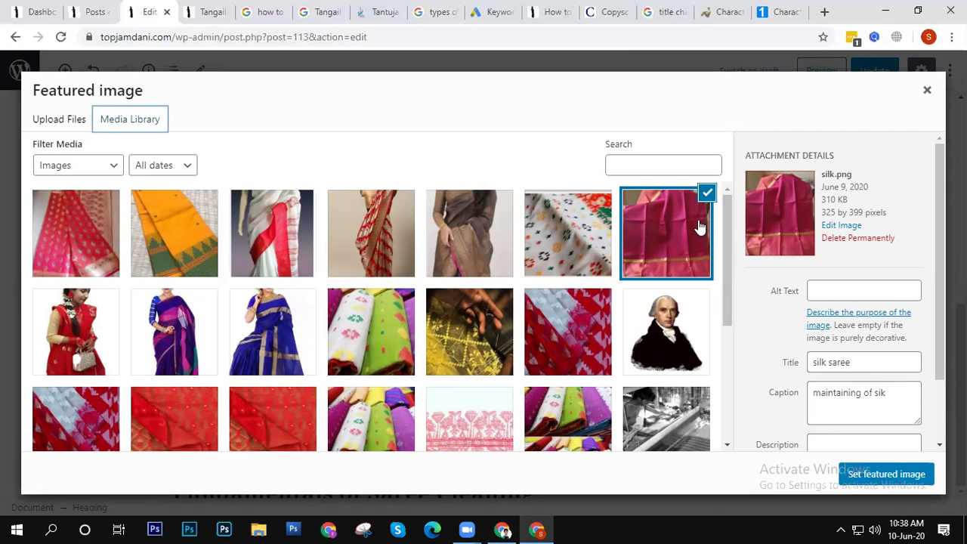
left_click(366, 332)
left_click(110, 339)
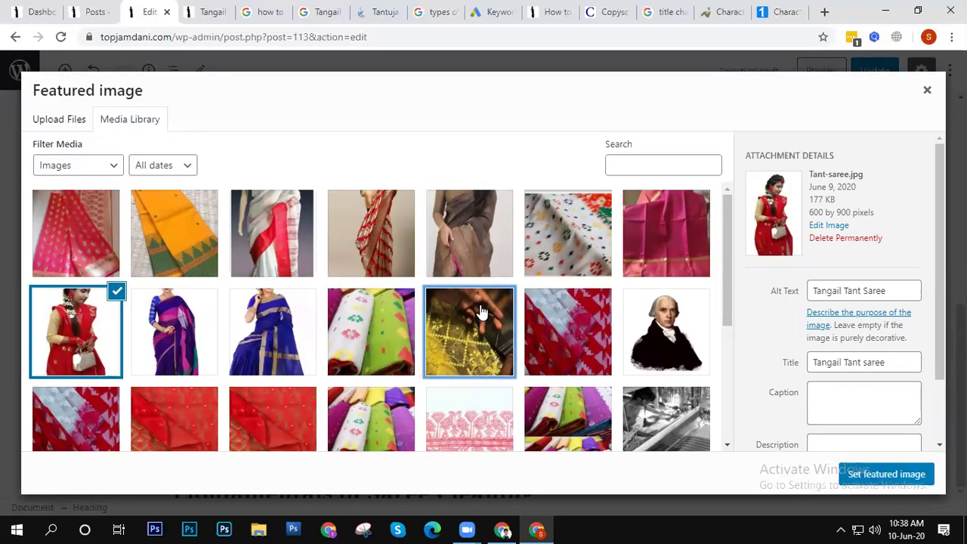
left_click(482, 312)
left_click(654, 237)
left_click(578, 255)
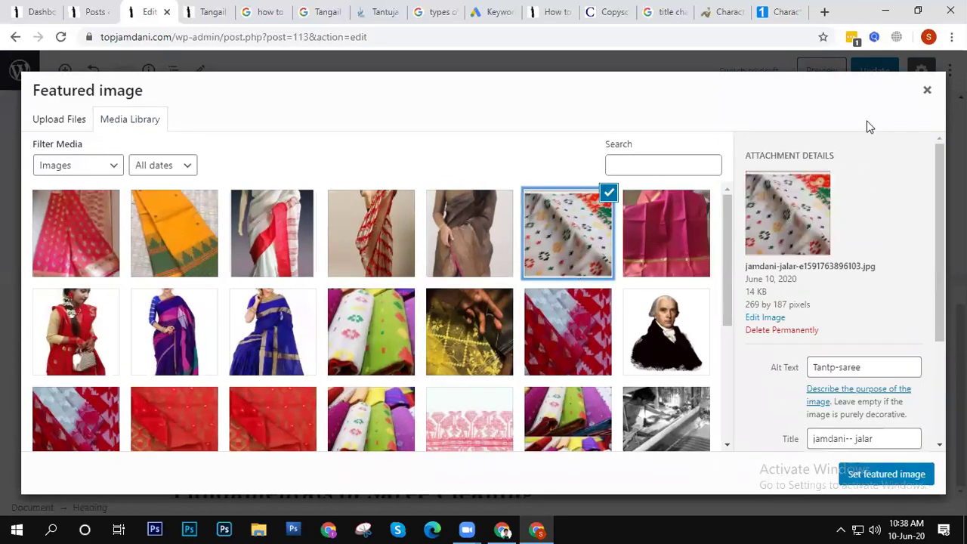
left_click(927, 90)
scroll(534, 293, "up", 2)
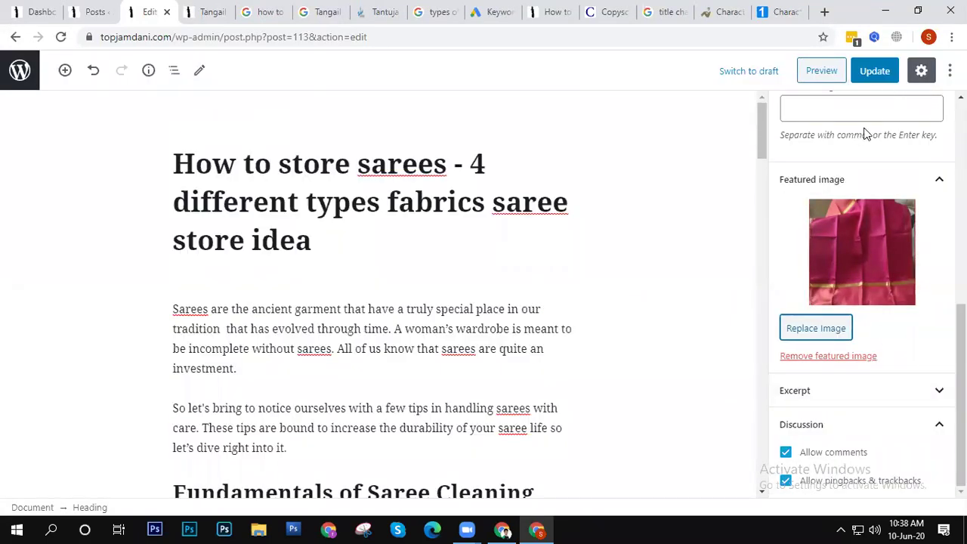
left_click(874, 74)
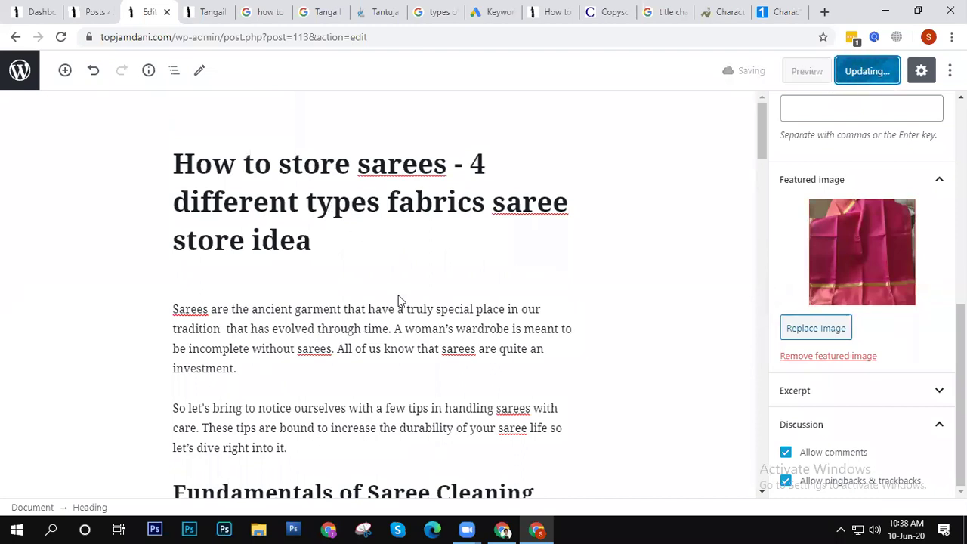
Glance at the Tangail Tant Saree page, review the saree-storage post, then close its editor for the Posts list
left_click(209, 10)
left_click(160, 10)
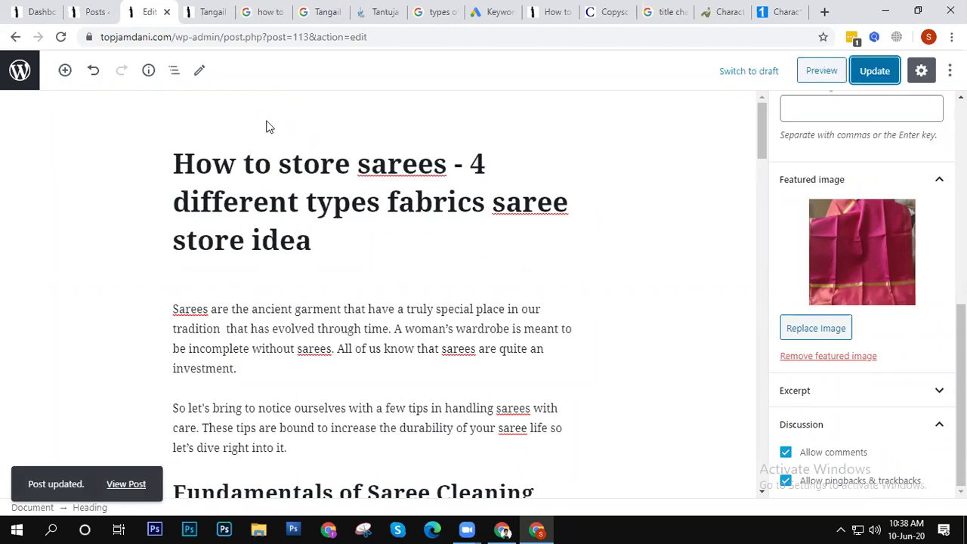
scroll(388, 355, "down", 15)
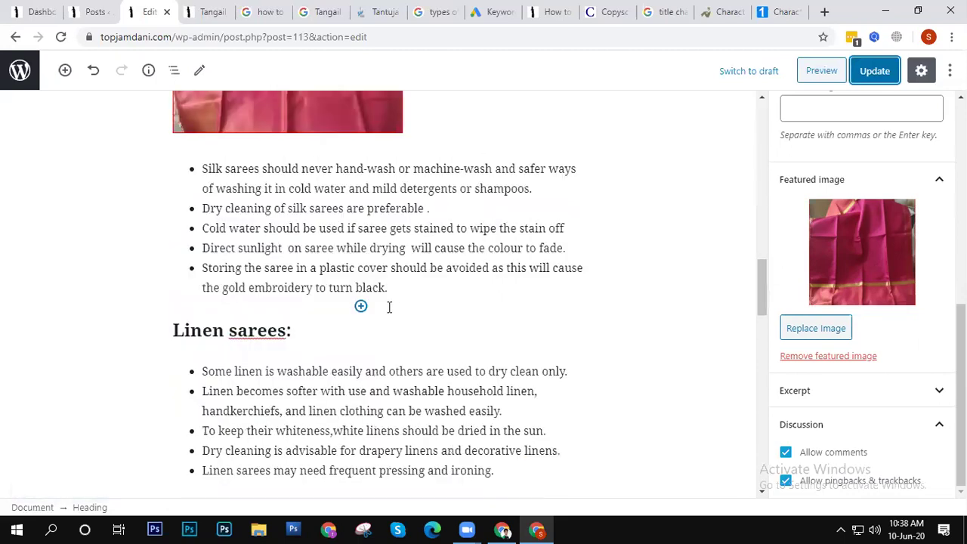
scroll(405, 320, "up", 15)
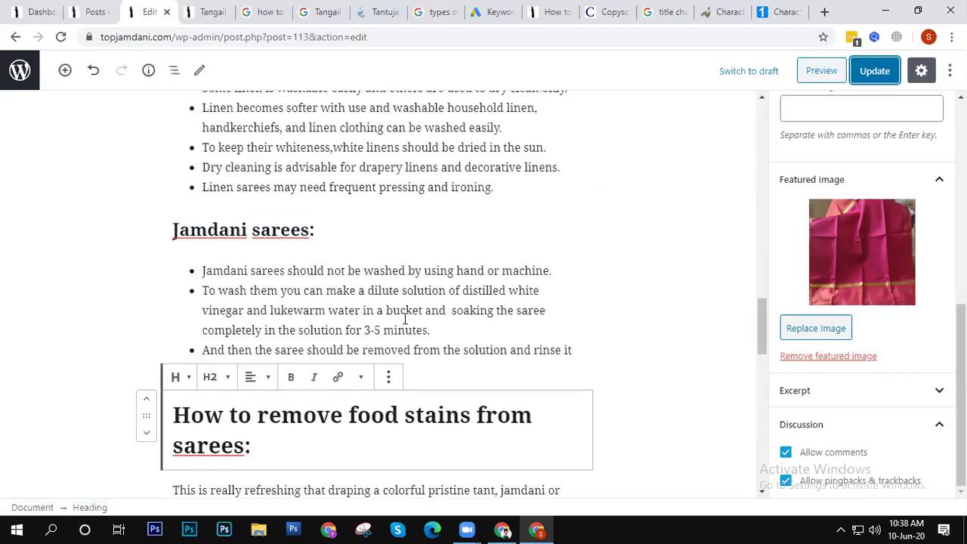
scroll(405, 318, "up", 15)
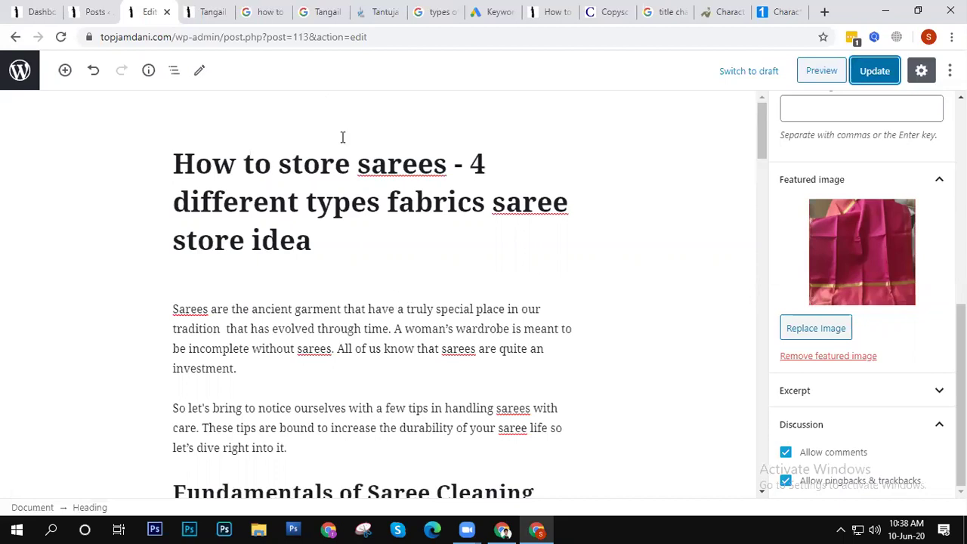
left_click(168, 12)
left_click(86, 12)
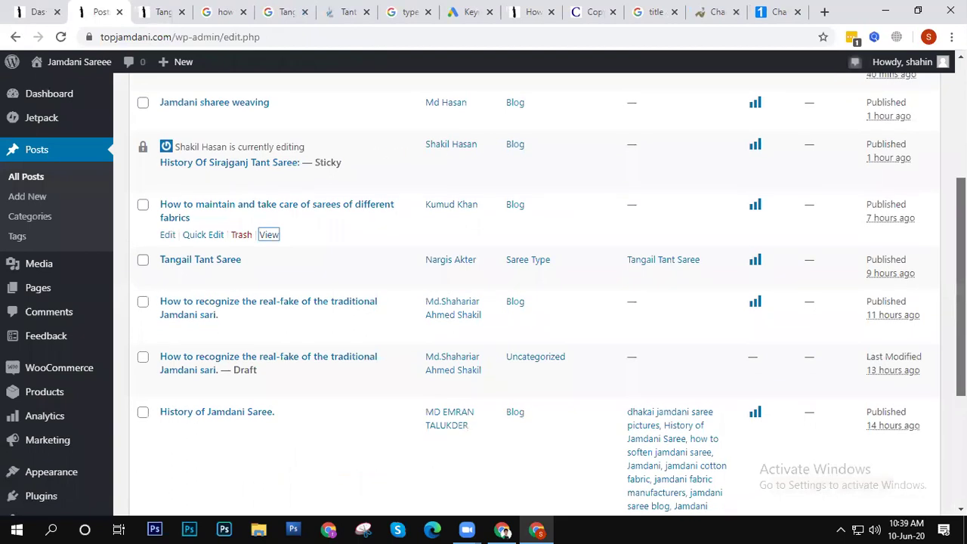
Open the published 'Jamdani sharee weaving' post in a new tab and switch to it
scroll(505, 532, "up", 1)
scroll(504, 302, "up", 1)
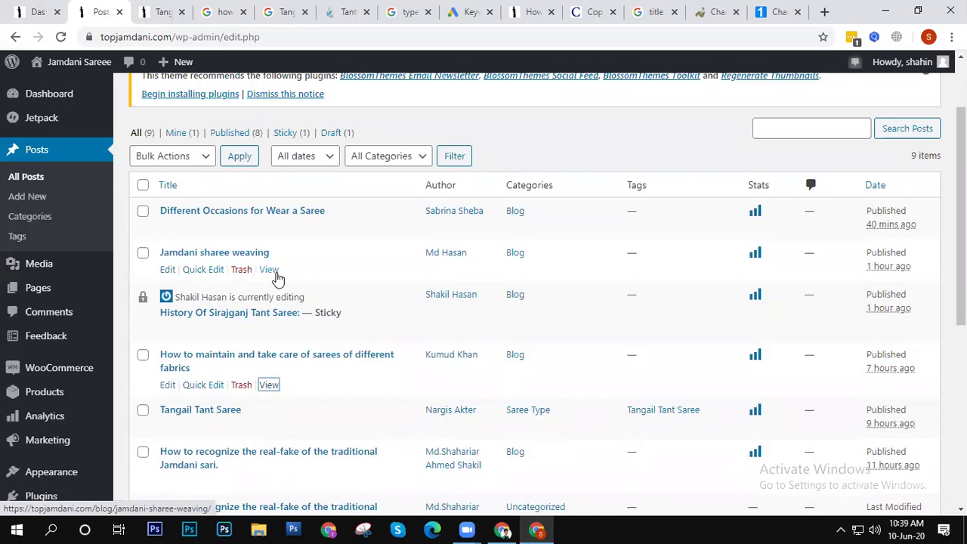
right_click(270, 271)
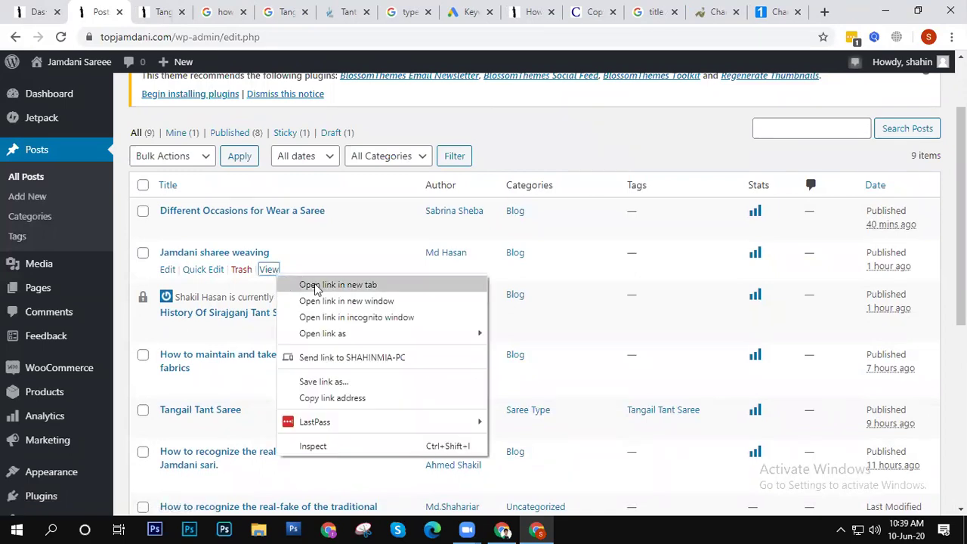
left_click(316, 290)
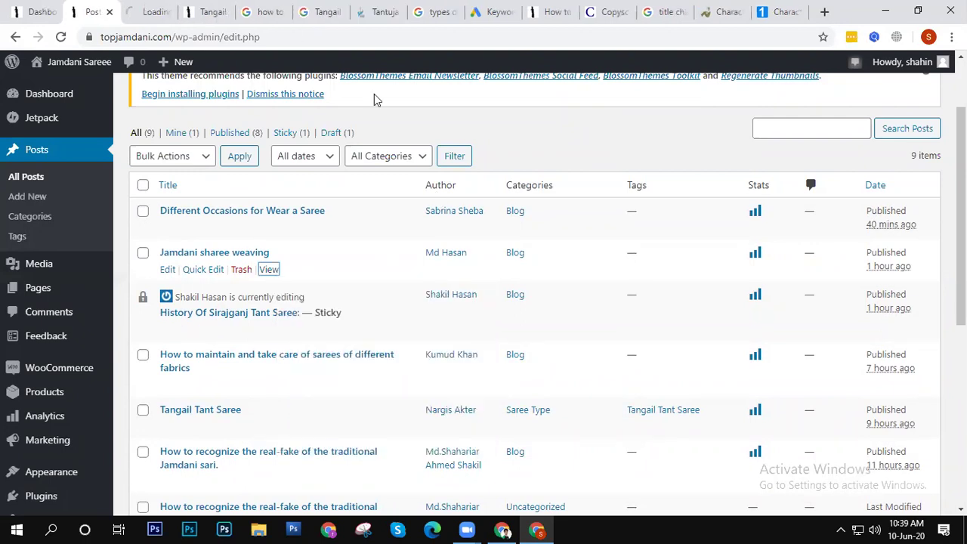
left_click(149, 11)
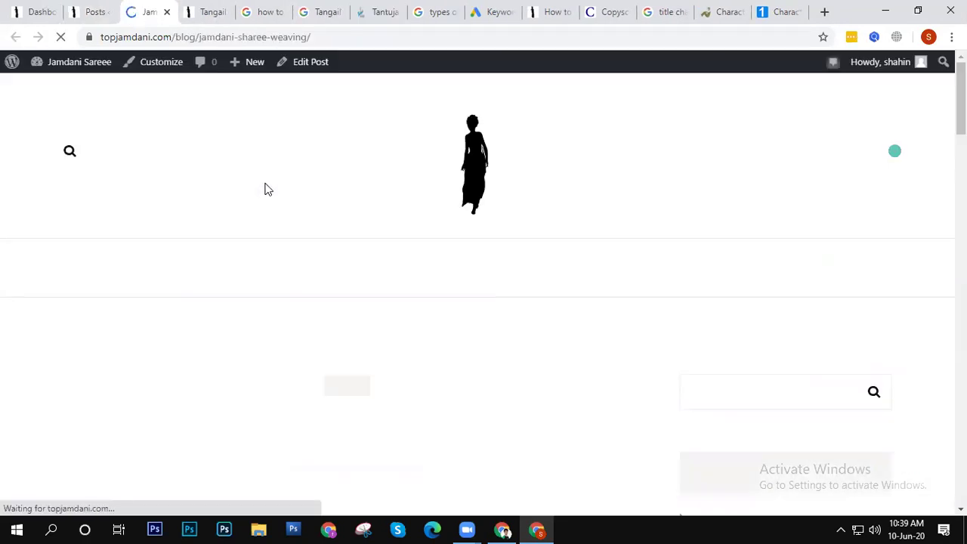
scroll(321, 249, "down", 10)
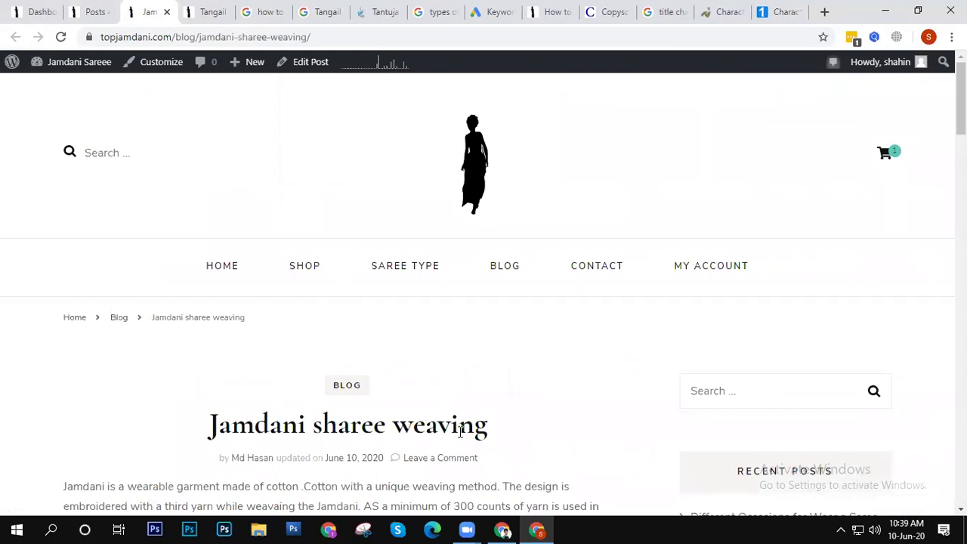
Select the 'Jamdani sharee weaving' title on the live post and return to the search results
left_click_drag(491, 424, 210, 429)
key("ctrl+c")
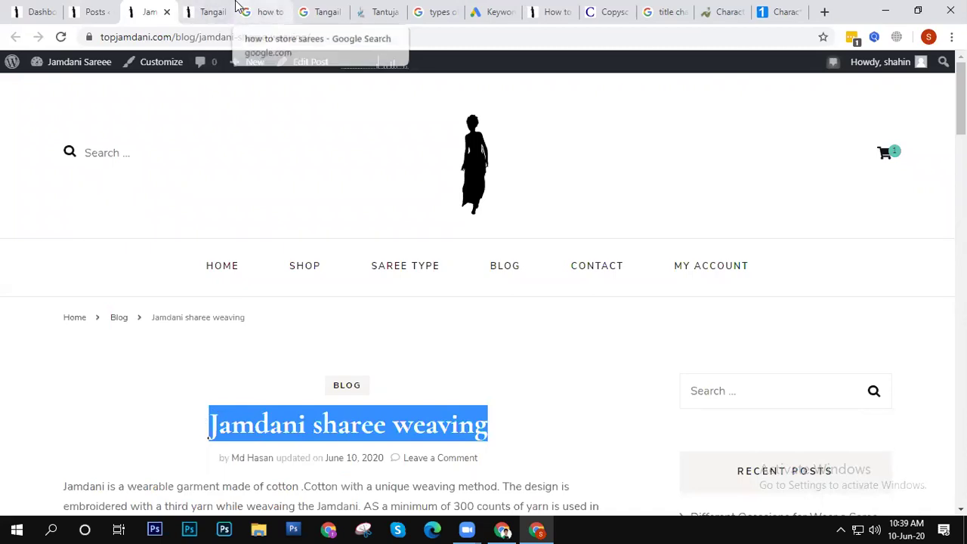
left_click(280, 6)
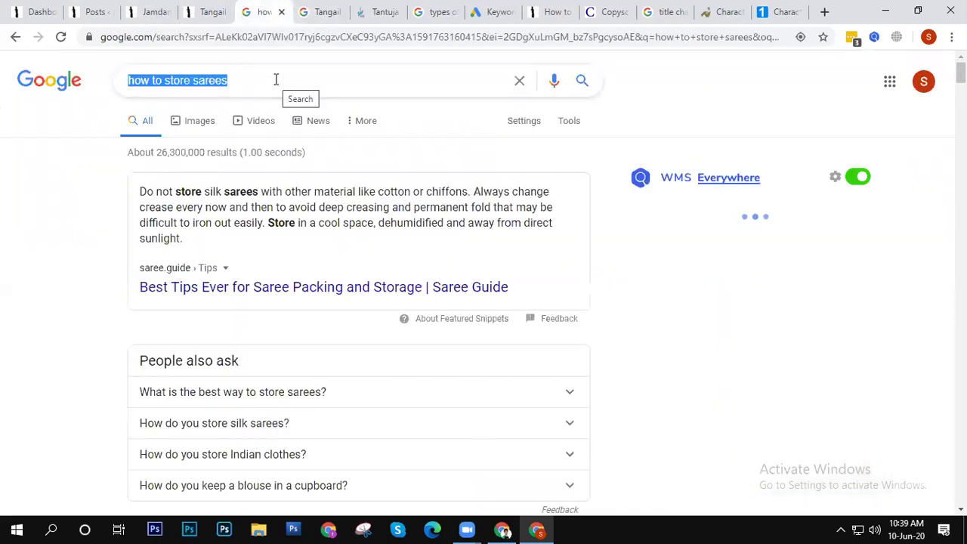
Search Google for 'jamdani saree weaving', correcting 'sharee' in the pasted title
key("BackSpace")
key("ctrl+v")
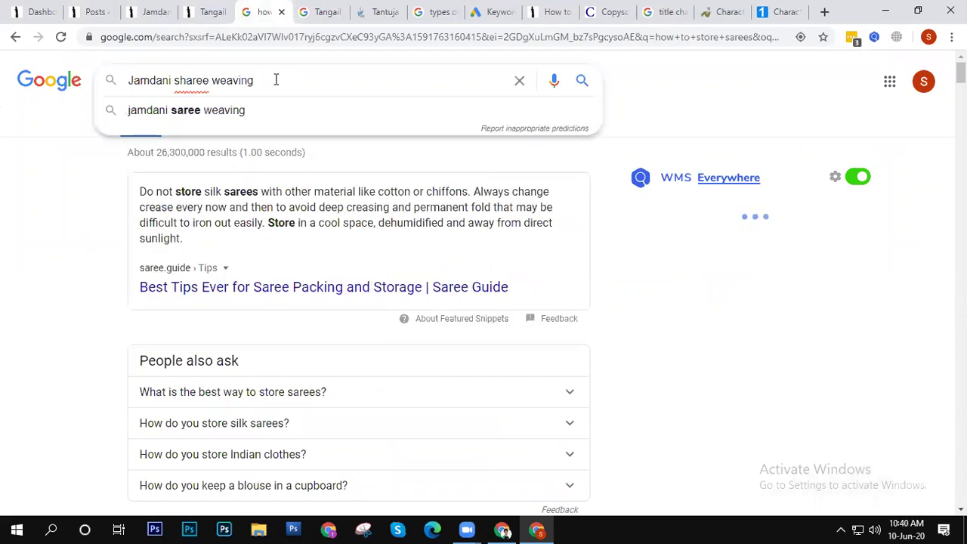
left_click(184, 80)
key("BackSpace")
left_click(206, 113)
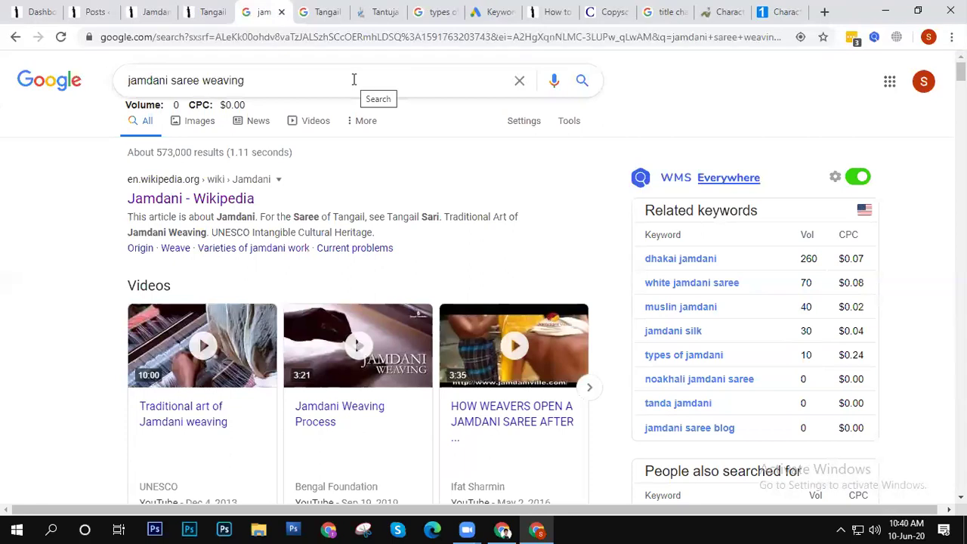
left_click_drag(294, 80, 121, 81)
key("ctrl+c")
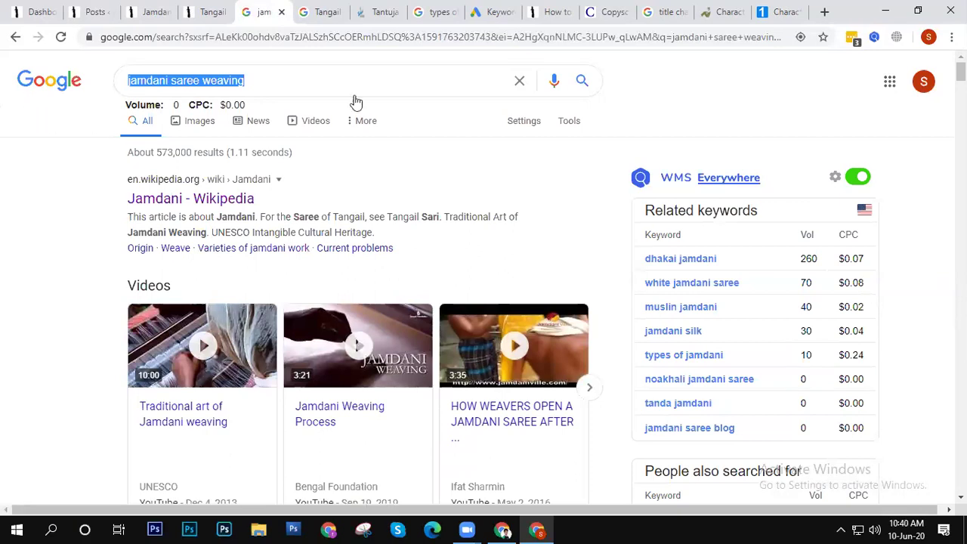
left_click(488, 12)
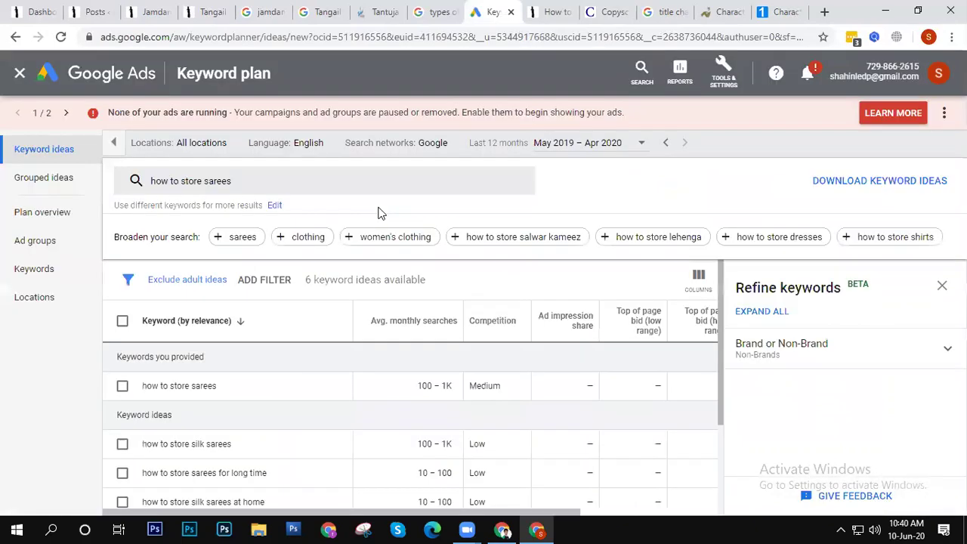
Replace the 'how to store sarees' keyword with 'jamdani saree weaving' and get keyword ideas
left_click(259, 183)
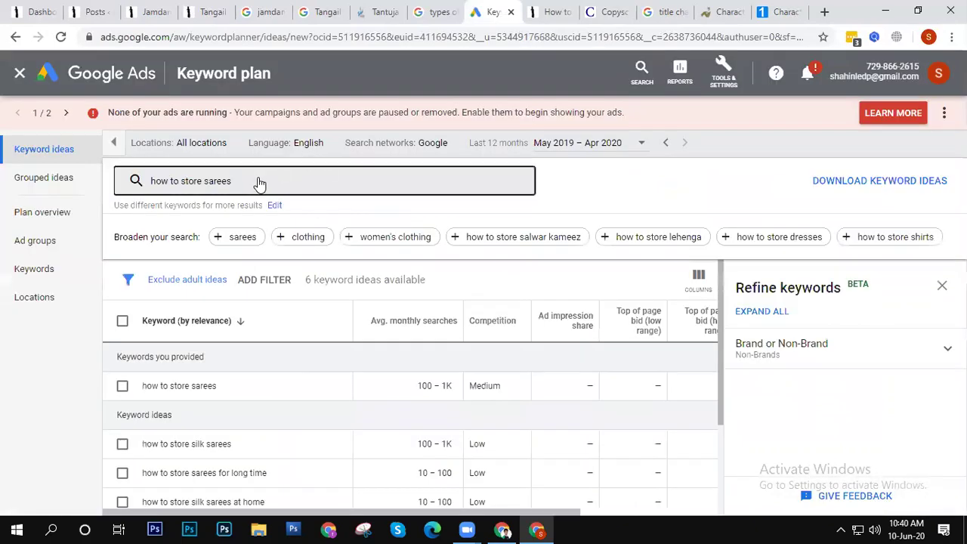
left_click(267, 252)
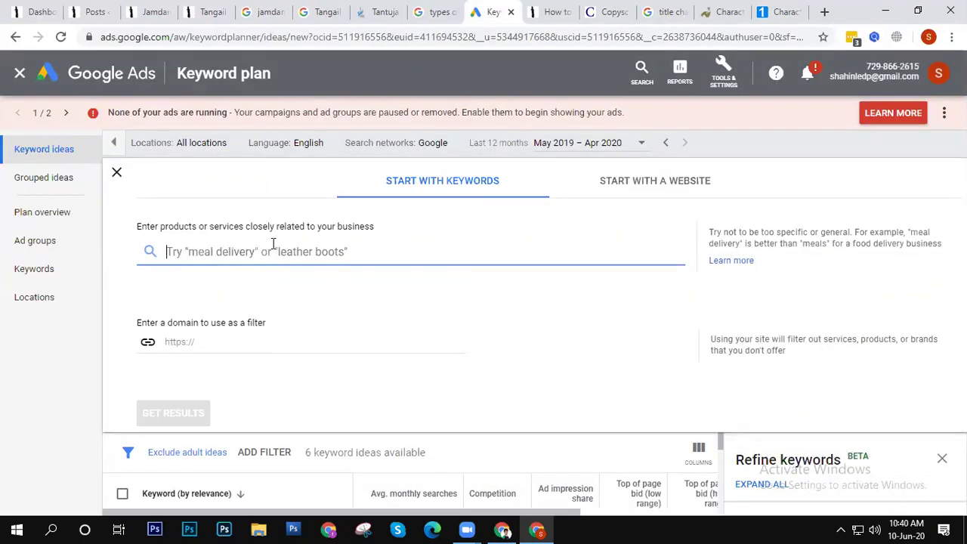
key("ctrl+v")
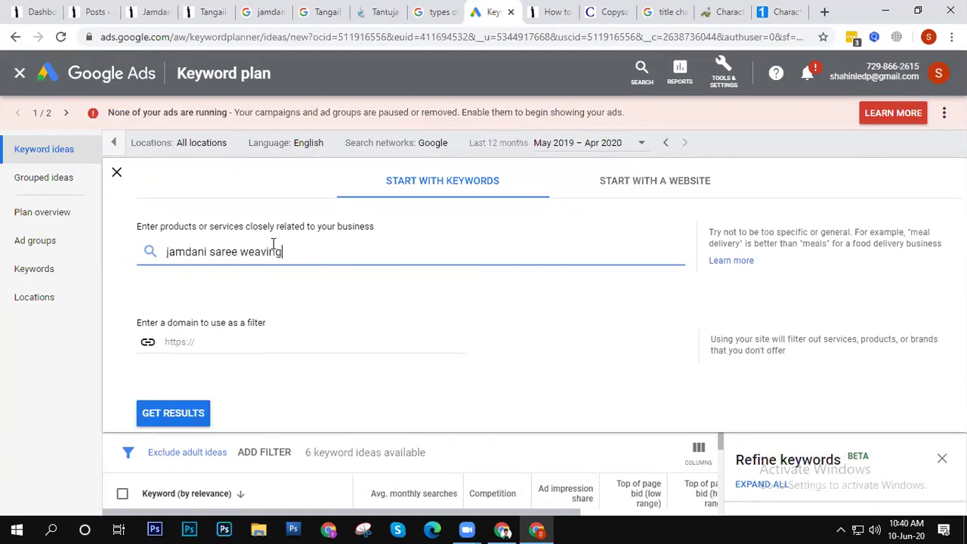
left_click(178, 416)
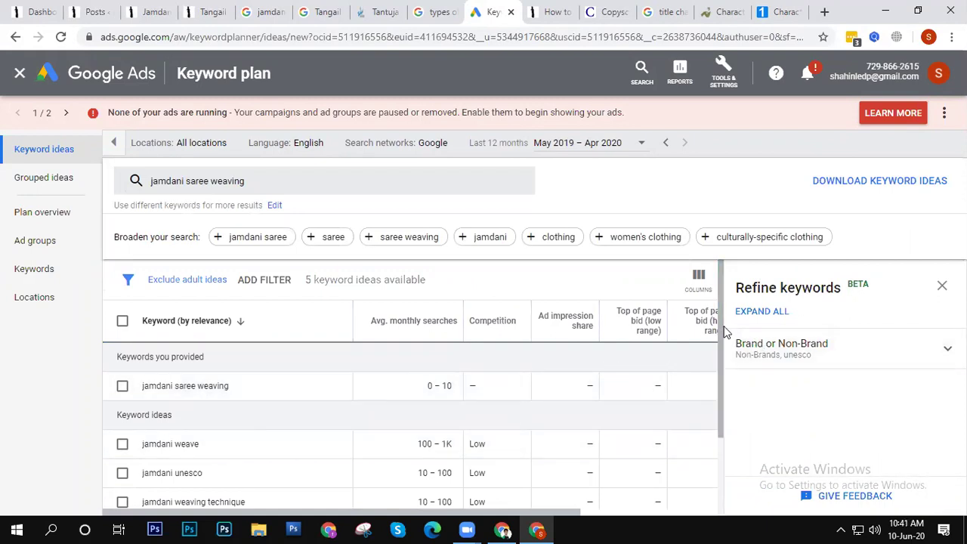
Scroll the keyword ideas and add 'saree weaving' as a second search keyword
left_click_drag(724, 332, 719, 396)
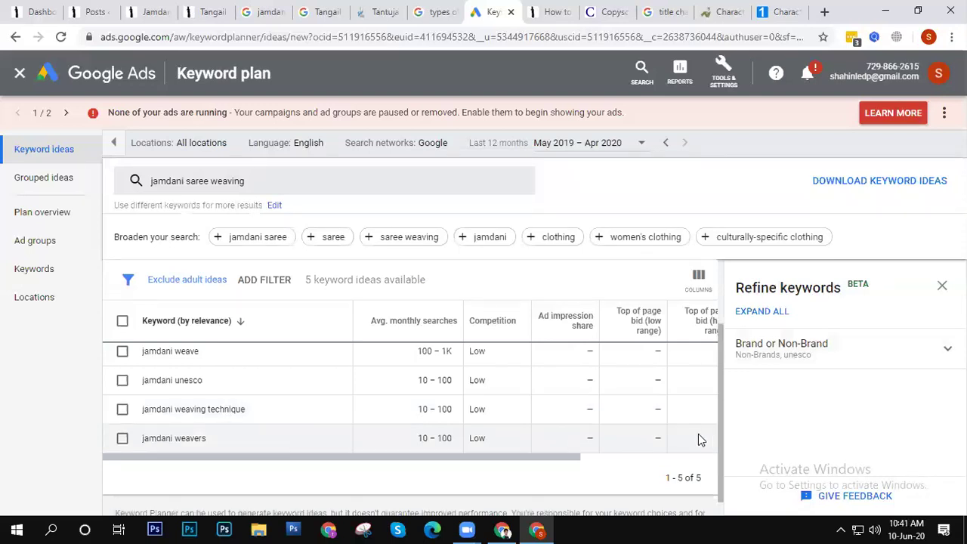
left_click_drag(721, 450, 731, 383)
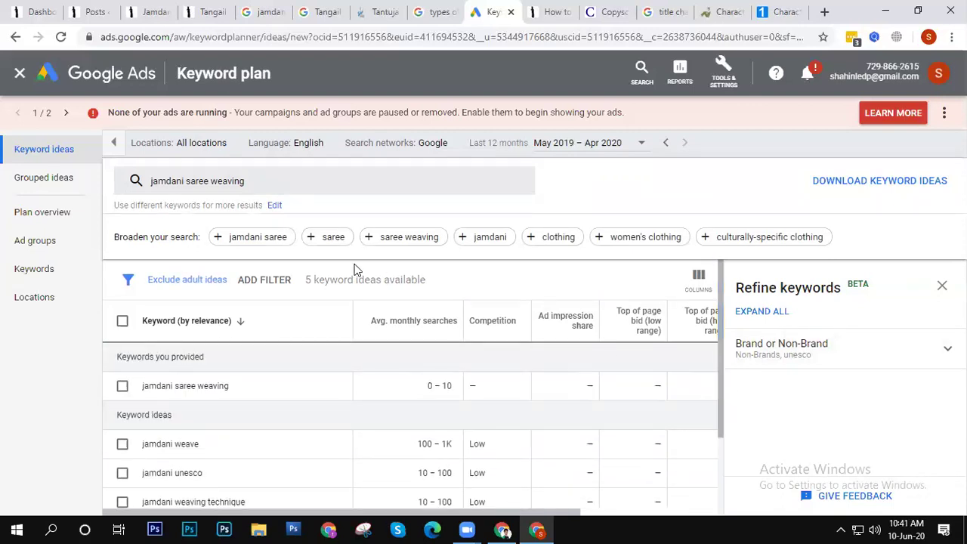
left_click(393, 237)
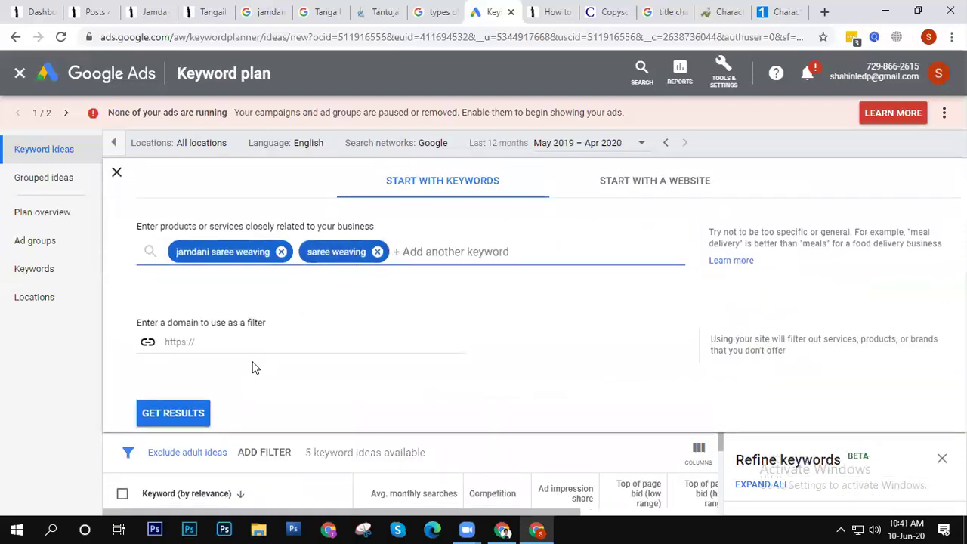
Load and scroll through the 91 keyword ideas for 'jamdani saree weaving' and 'saree weaving'
left_click(190, 413)
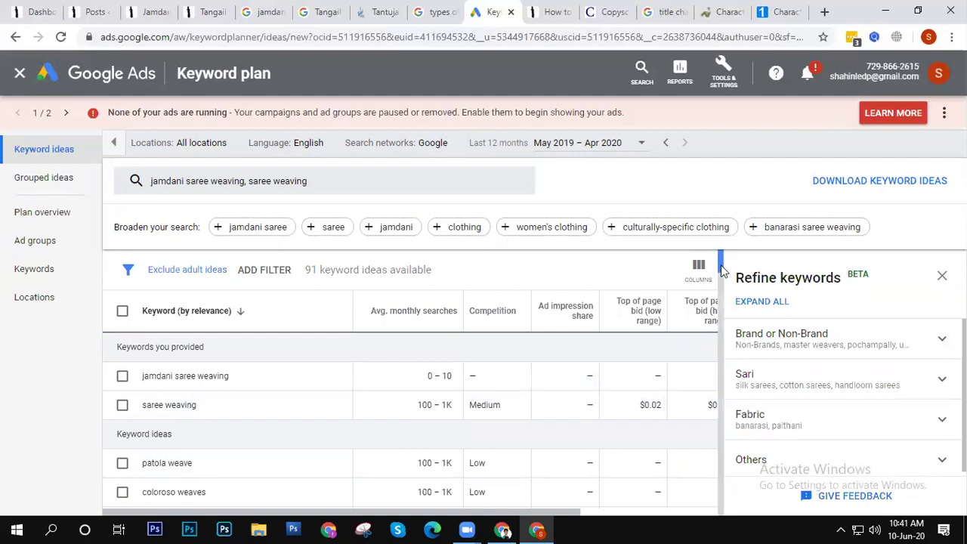
left_click_drag(719, 269, 726, 287)
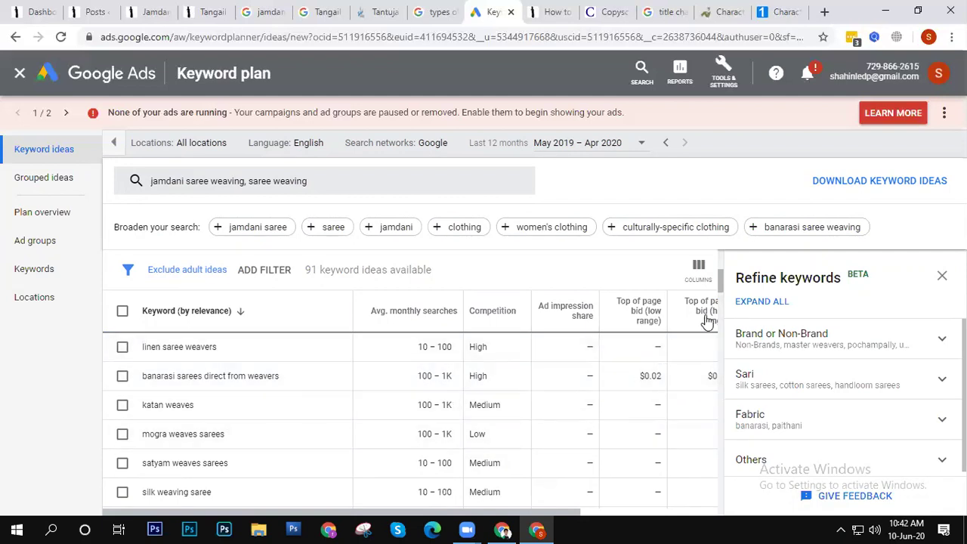
scroll(721, 277, "down", 3)
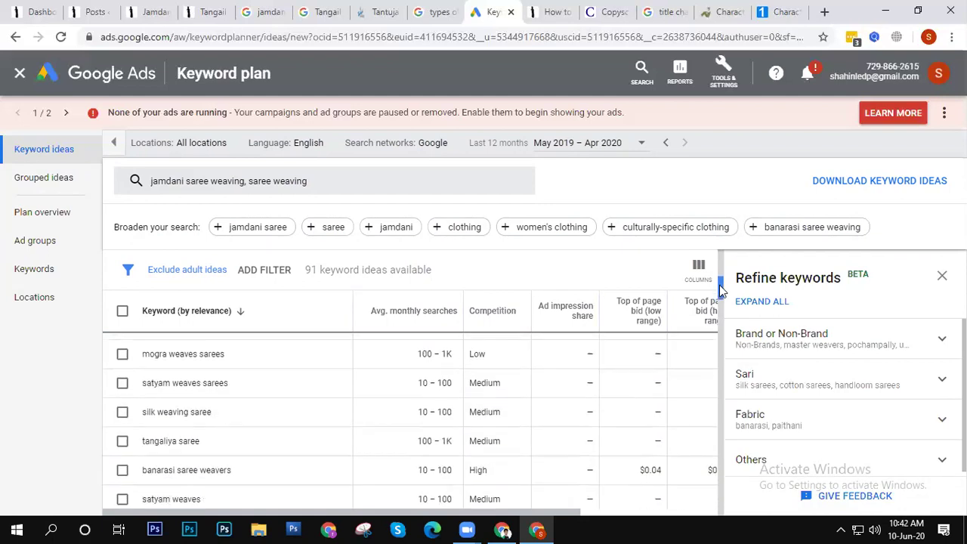
scroll(719, 284, "down", 1)
left_click_drag(719, 285, 604, 96)
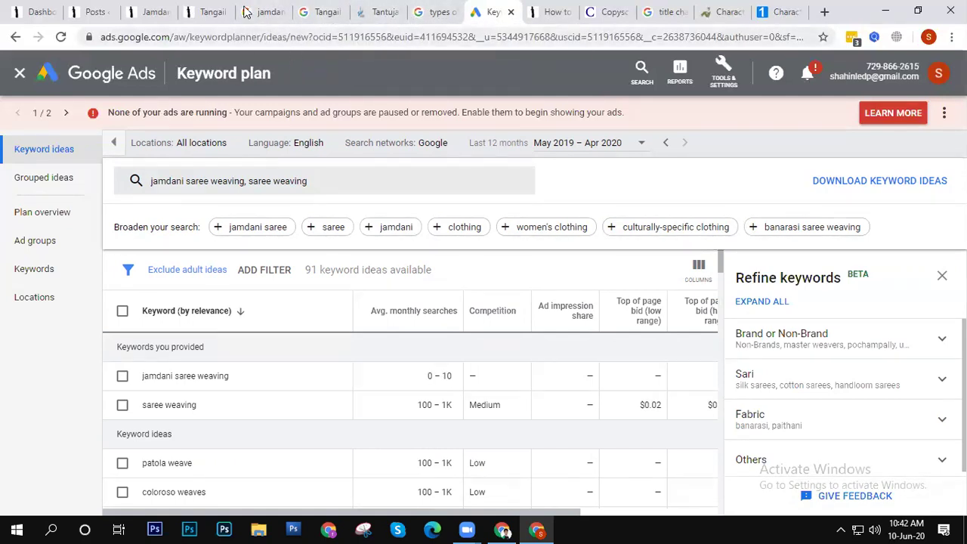
left_click(91, 11)
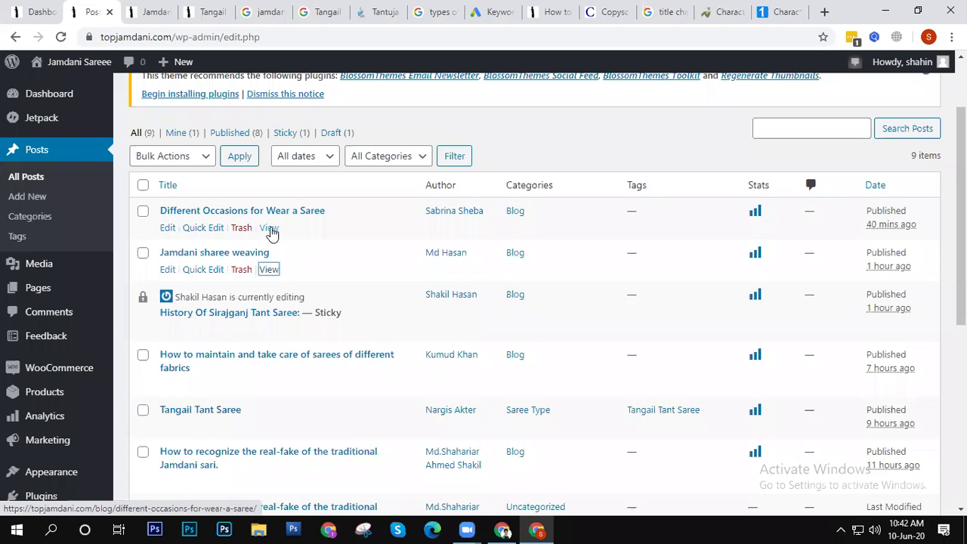
Open the live 'Different Occasions for Wear a Saree' post in a new tab and switch to it
left_click(269, 228)
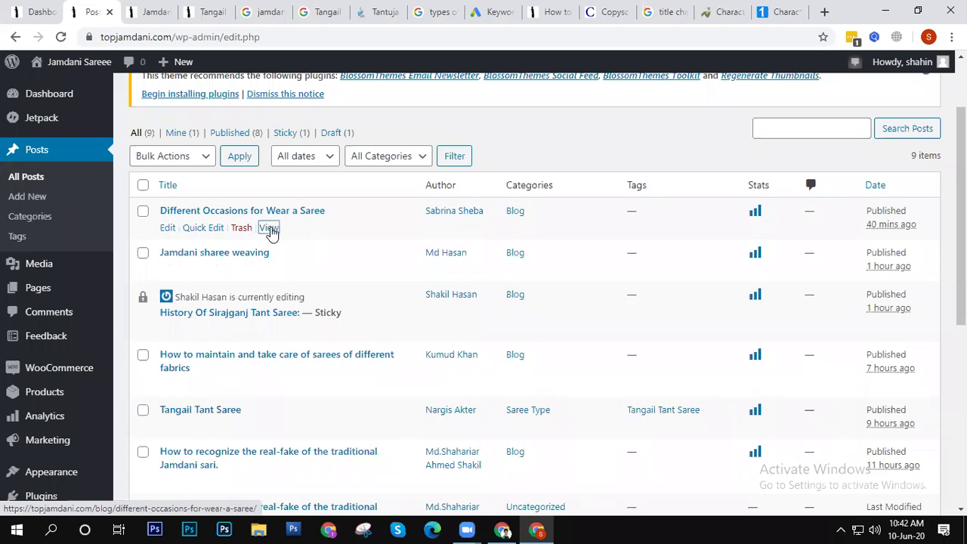
right_click(271, 231)
left_click(333, 239)
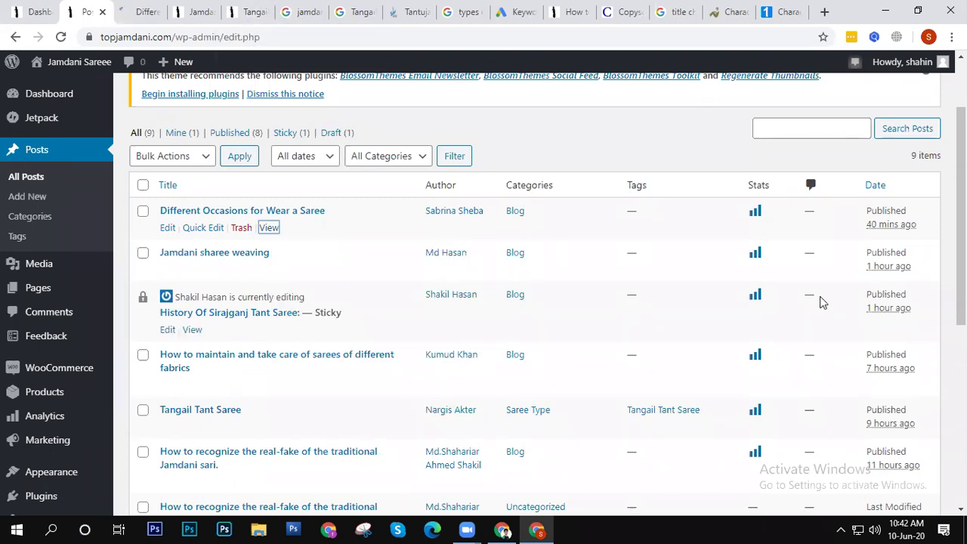
scroll(820, 300, "down", 1)
scroll(820, 300, "down", 3)
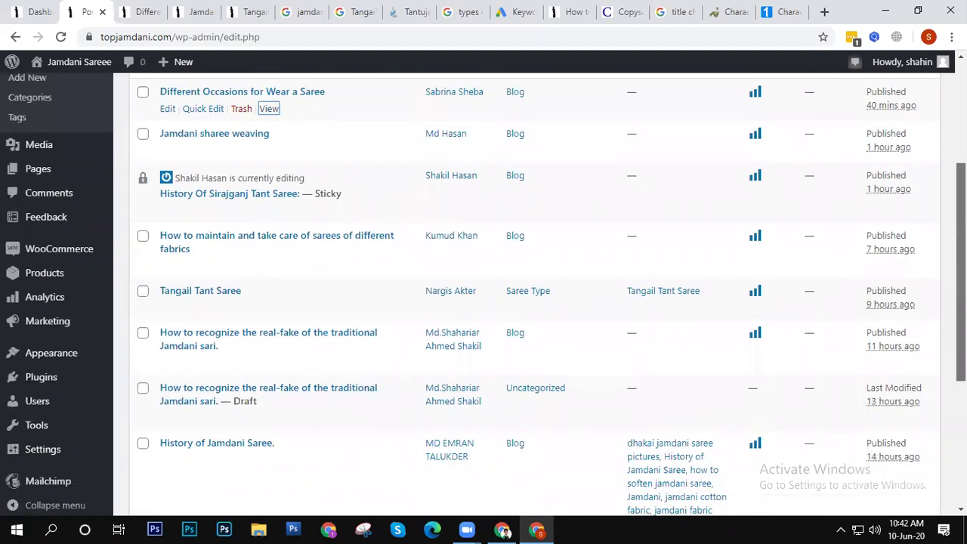
scroll(483, 295, "up", 3)
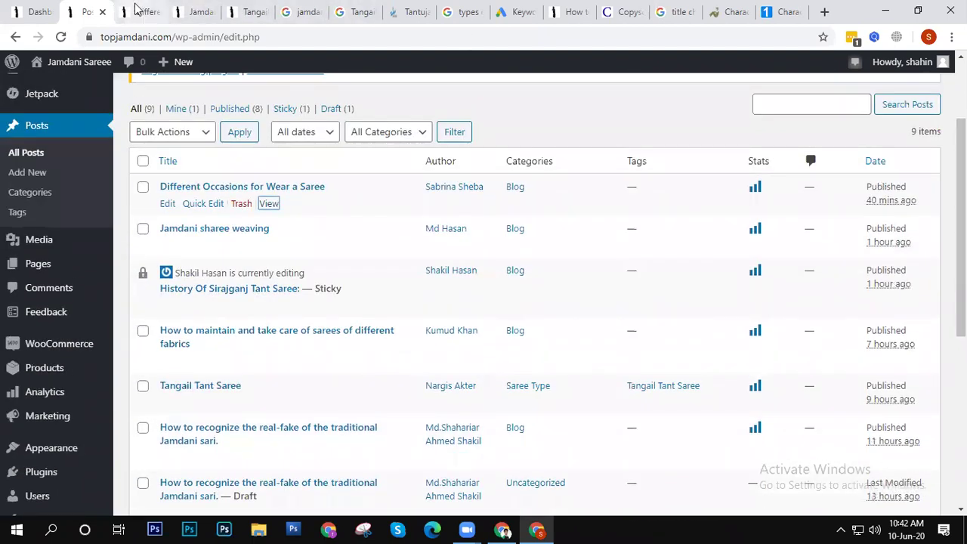
left_click(138, 11)
scroll(294, 398, "down", 10)
scroll(295, 398, "up", 10)
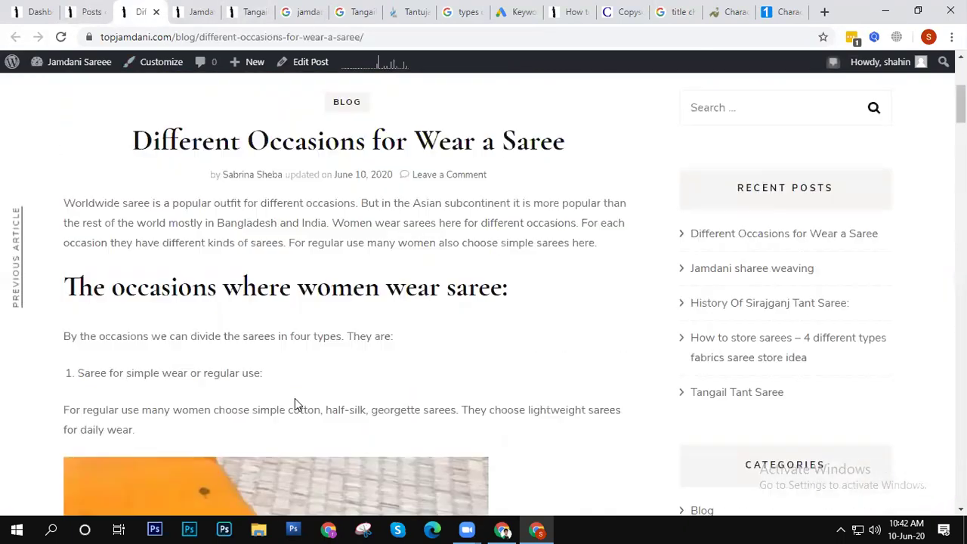
scroll(337, 469, "down", 4)
scroll(339, 466, "up", 4)
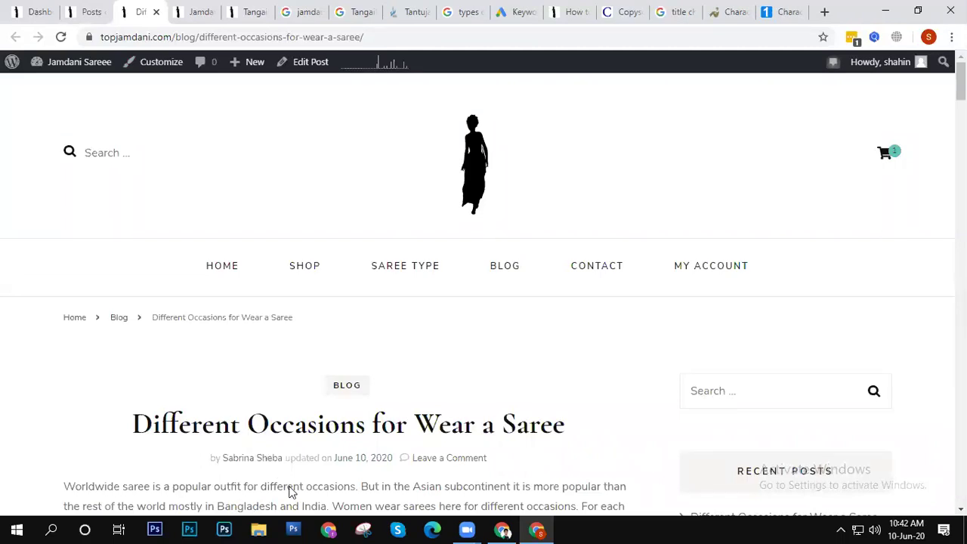
scroll(280, 452, "down", 4)
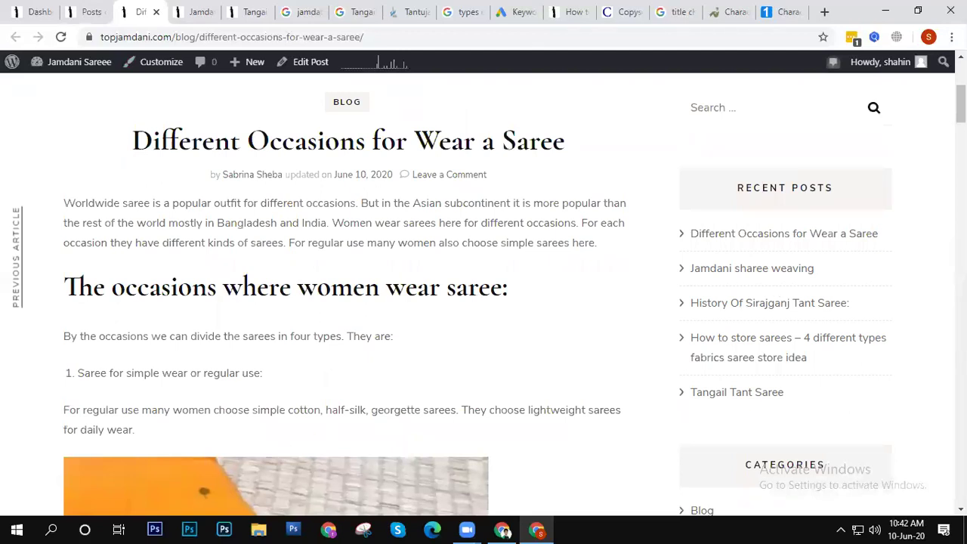
scroll(473, 84, "up", 2)
scroll(477, 294, "up", 2)
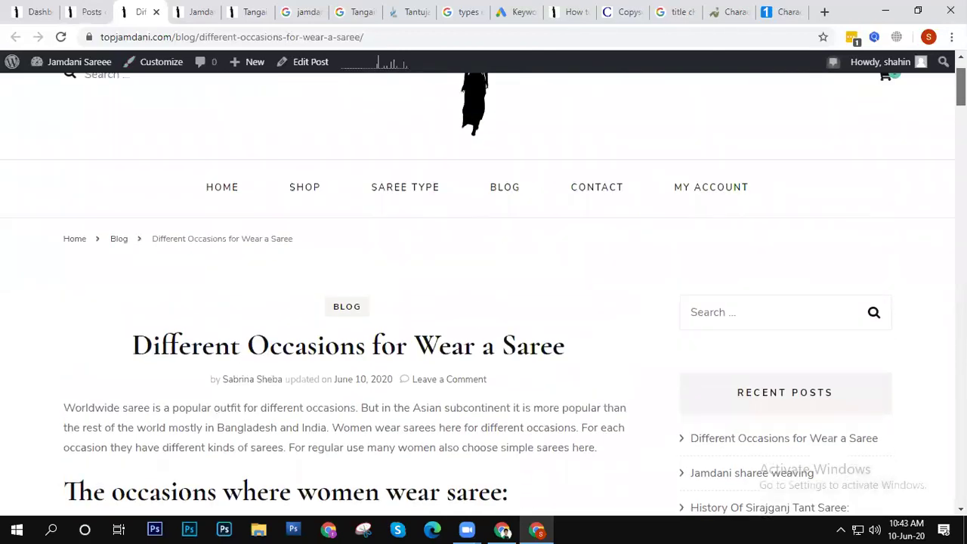
scroll(477, 295, "down", 9)
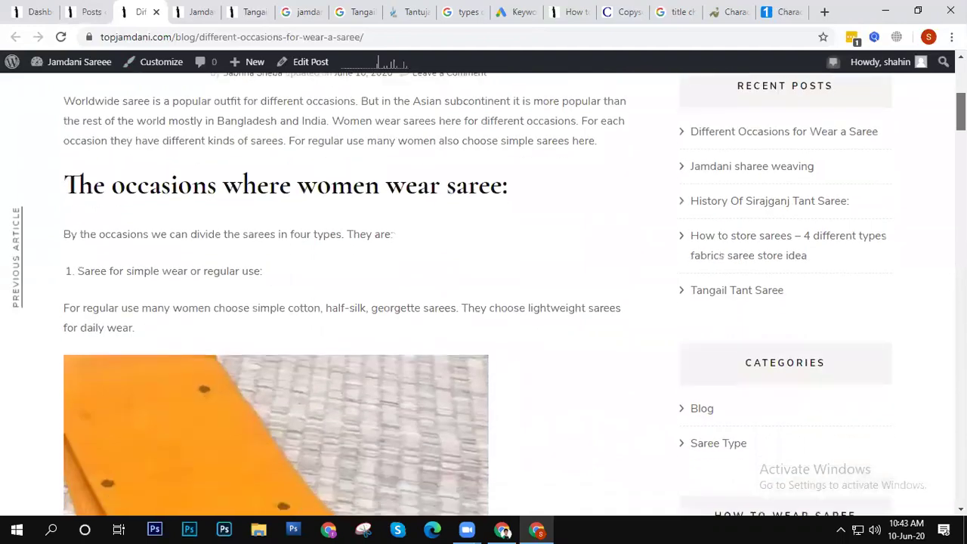
scroll(477, 294, "down", 12)
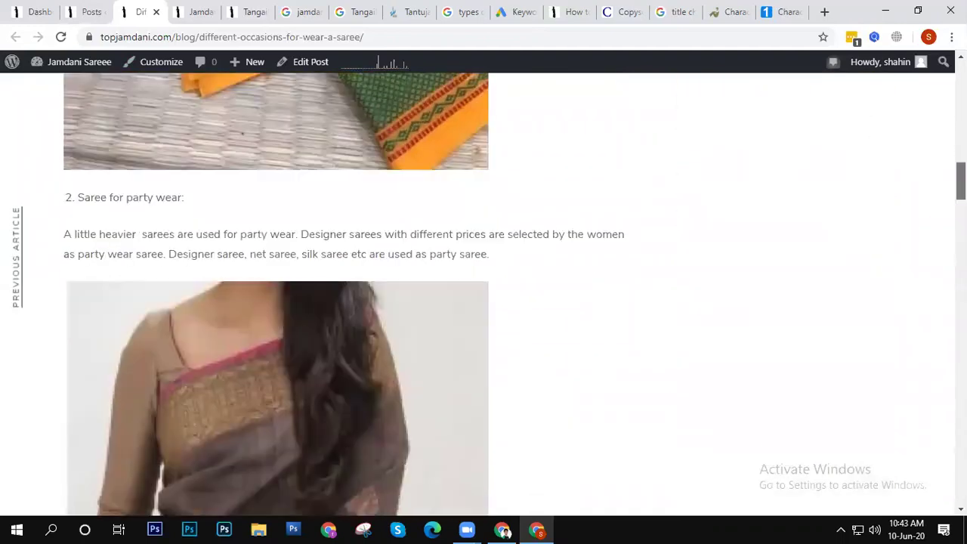
scroll(477, 294, "down", 10)
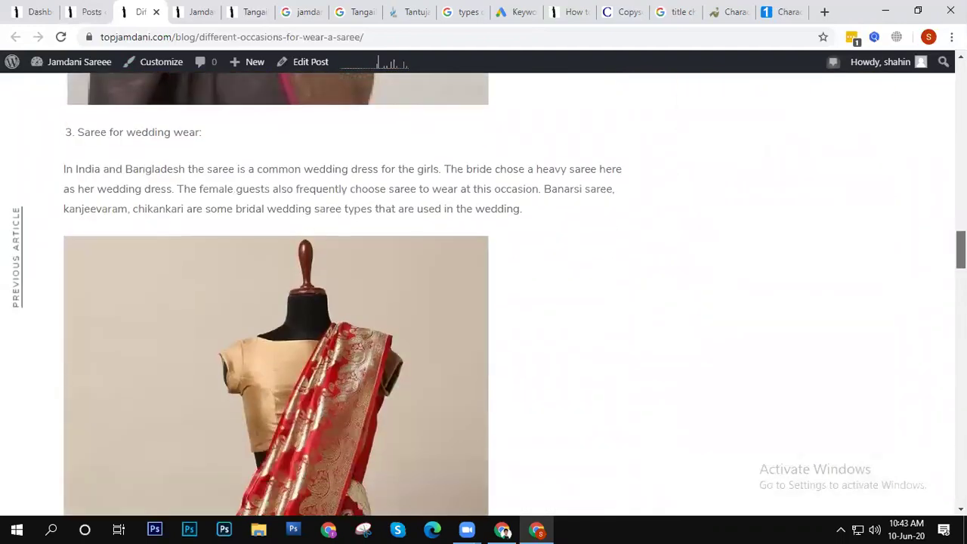
scroll(477, 295, "down", 8)
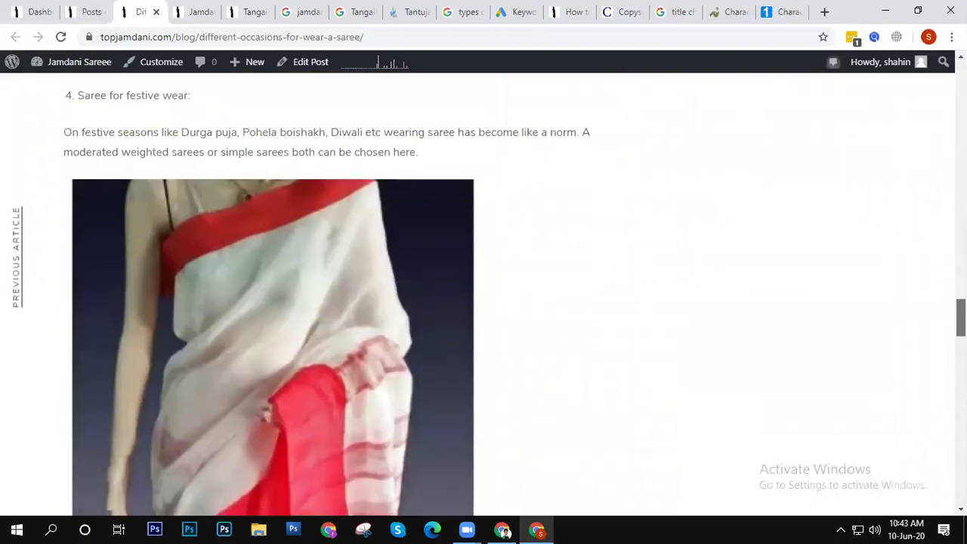
scroll(477, 294, "down", 6)
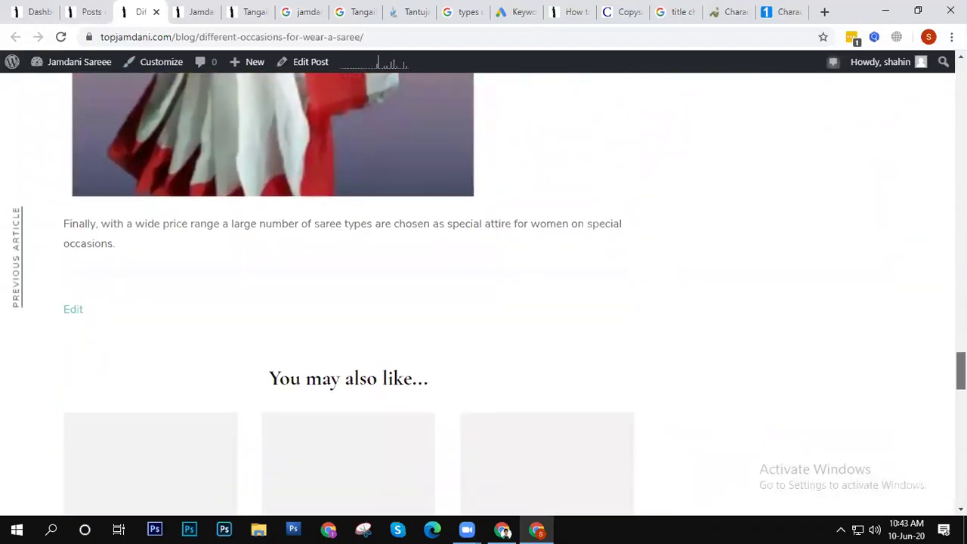
scroll(477, 294, "down", 4)
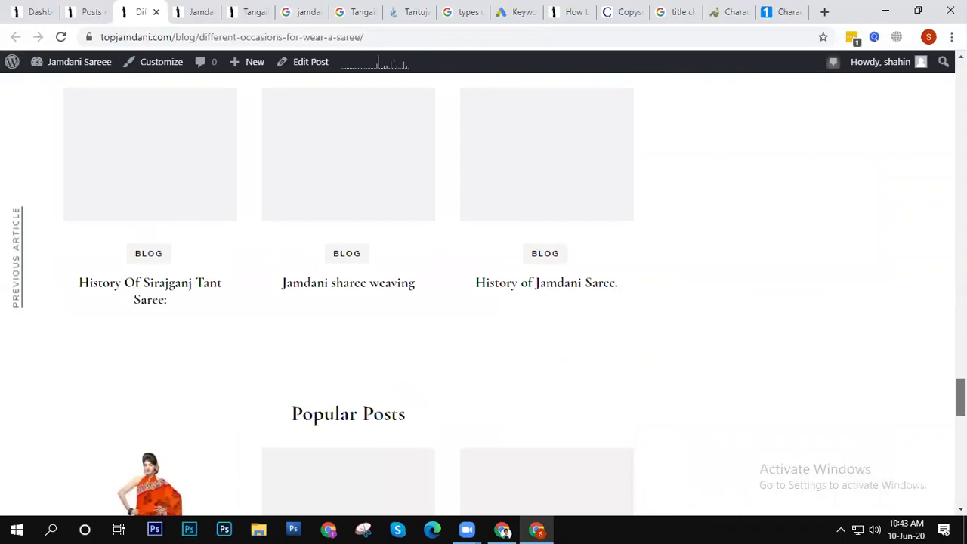
scroll(477, 295, "up", 20)
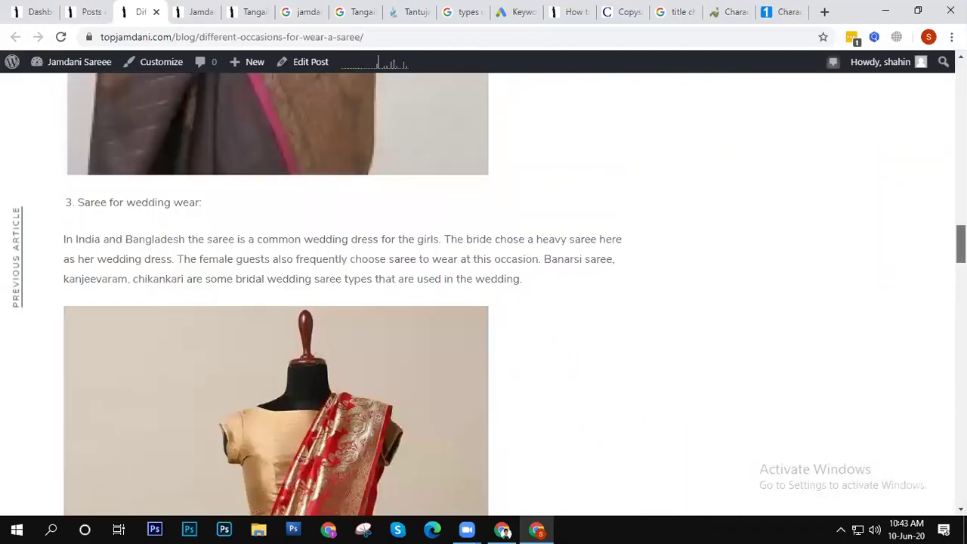
scroll(477, 295, "down", 3)
scroll(477, 294, "down", 4)
scroll(478, 294, "up", 2)
scroll(478, 295, "down", 1)
scroll(477, 294, "up", 6)
scroll(478, 295, "down", 5)
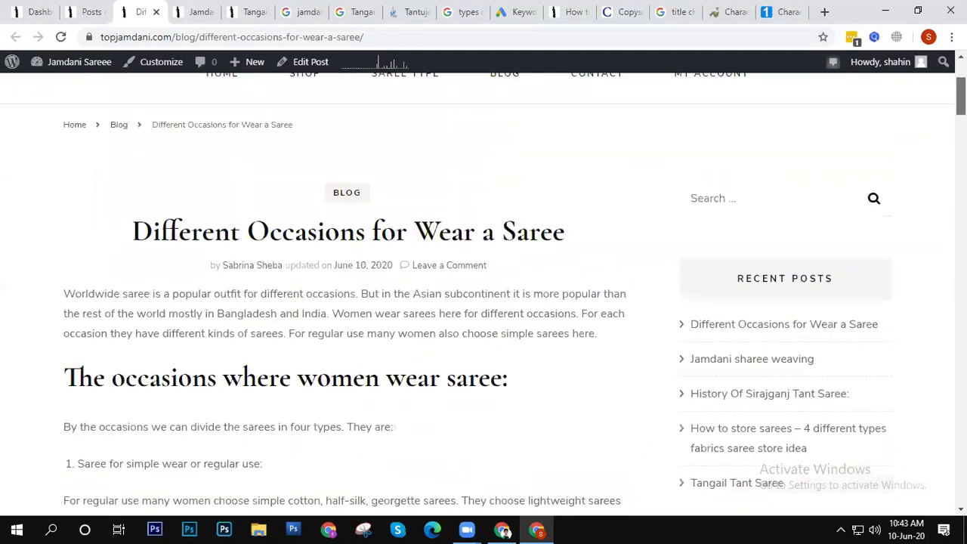
scroll(477, 295, "up", 5)
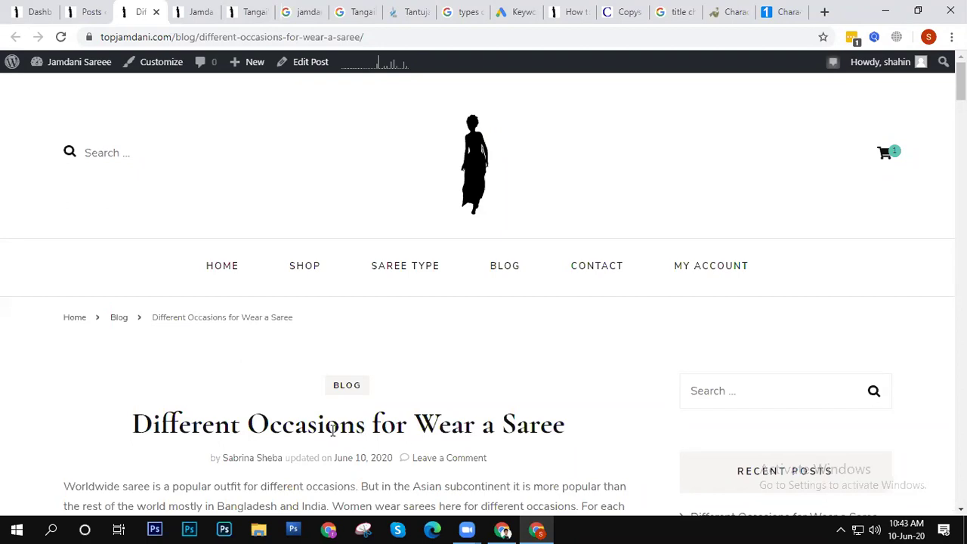
Read through the saree occasions post, selecting a couple of words, then close it
scroll(546, 158, "down", 7)
scroll(386, 272, "up", 4)
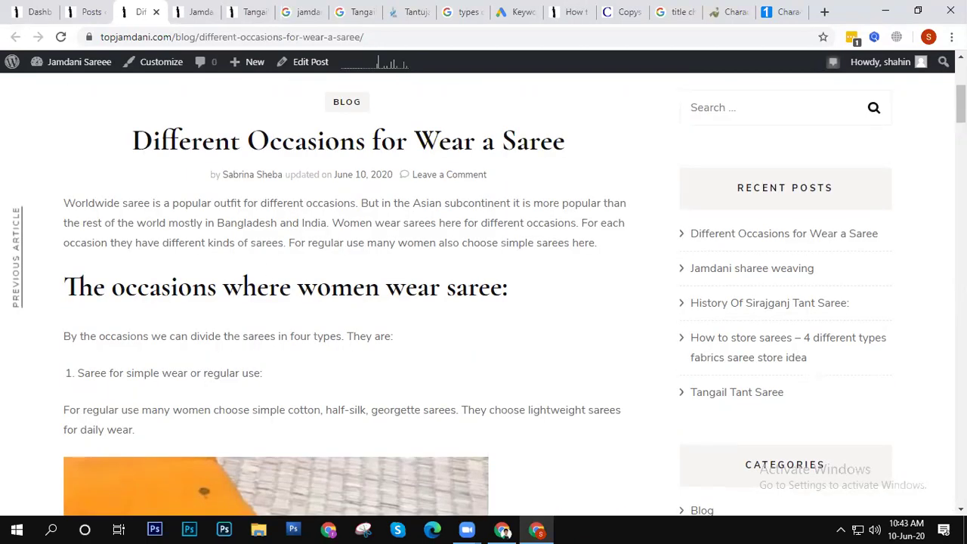
scroll(484, 295, "down", 9)
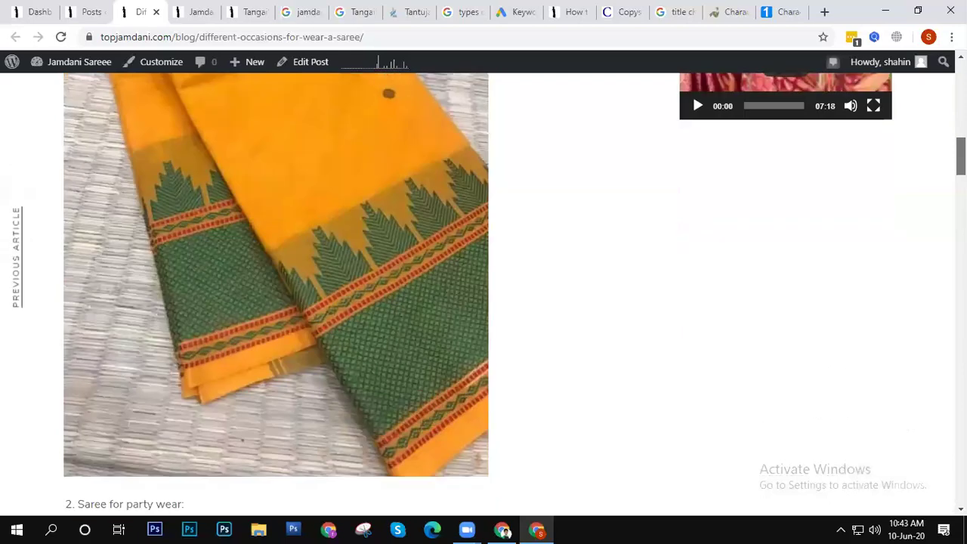
scroll(116, 196, "down", 4)
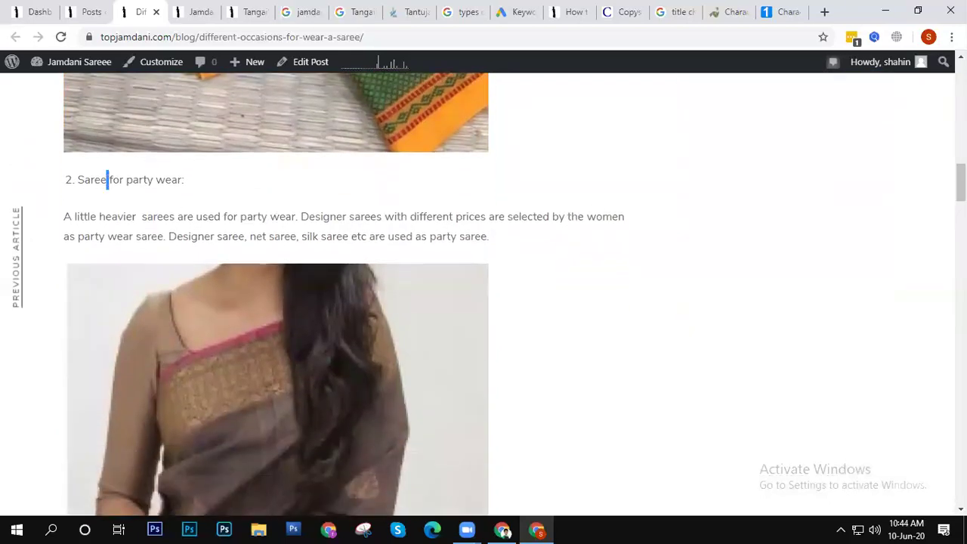
scroll(108, 179, "up", 8)
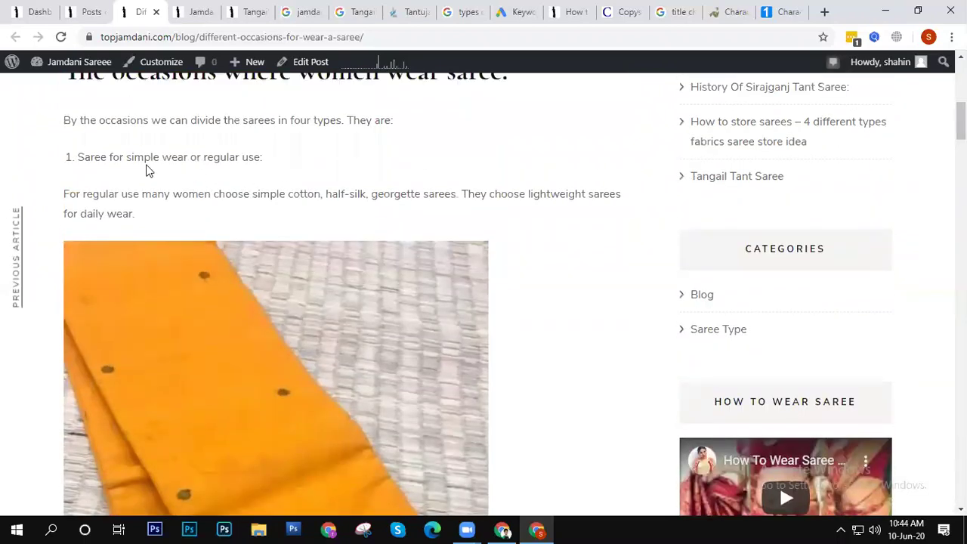
double_click(146, 161)
left_click_drag(182, 195, 186, 195)
scroll(283, 195, "down", 15)
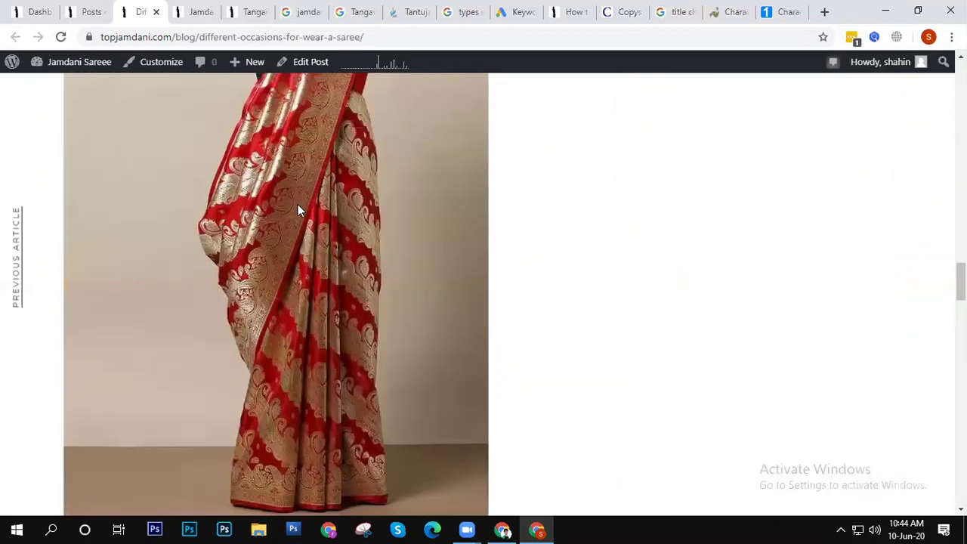
scroll(273, 236, "down", 10)
scroll(272, 249, "up", 20)
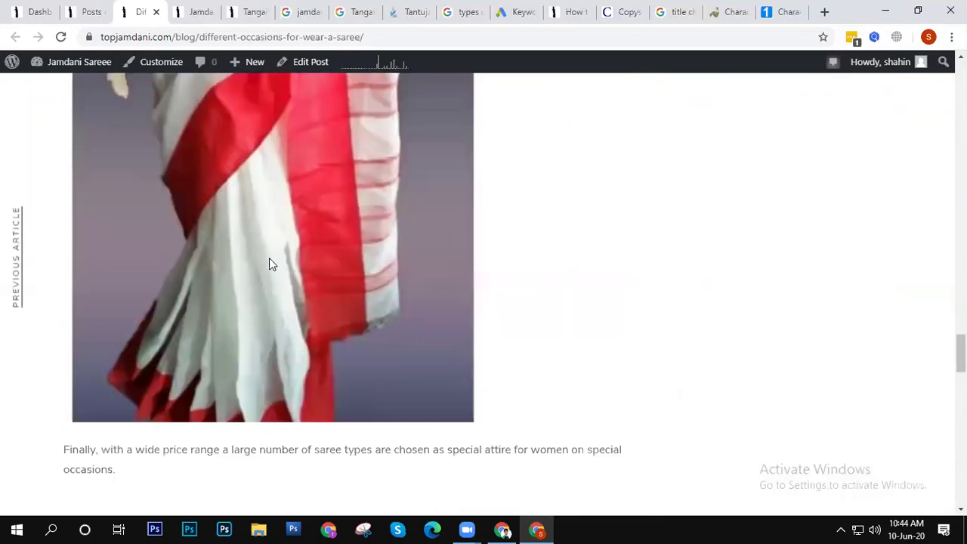
left_click(156, 11)
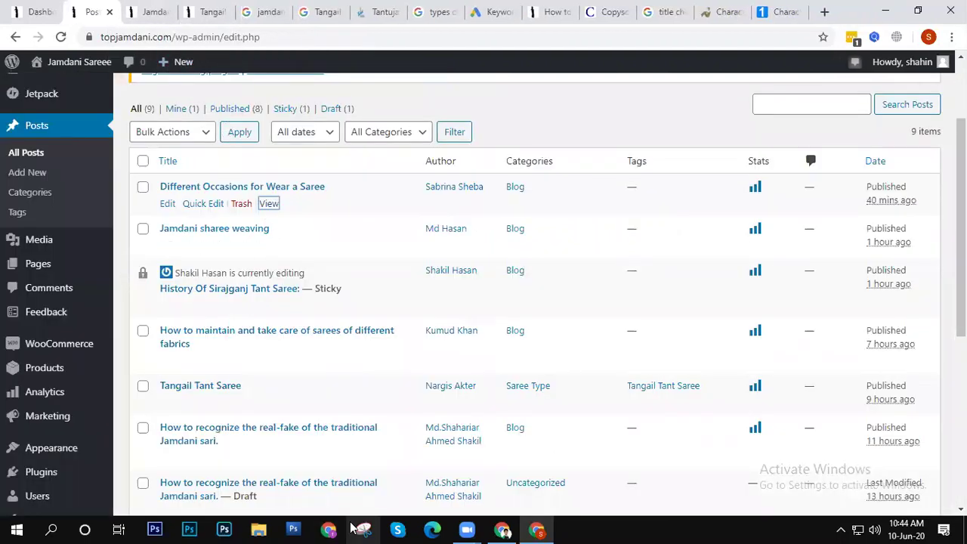
Close the Posts, Jamdani post and Tangail Tant Saree tabs, leaving the Character Counter page active
left_click(108, 11)
left_click(110, 12)
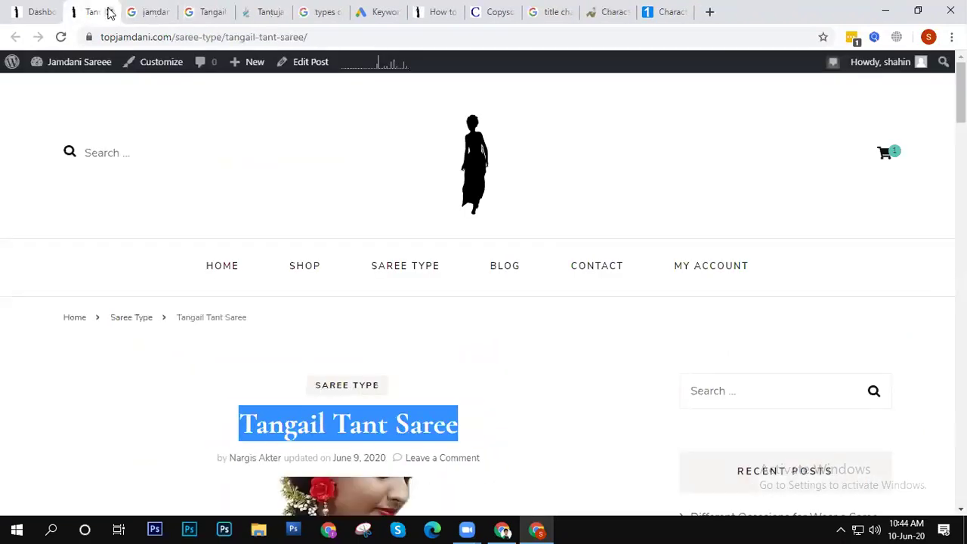
left_click(108, 12)
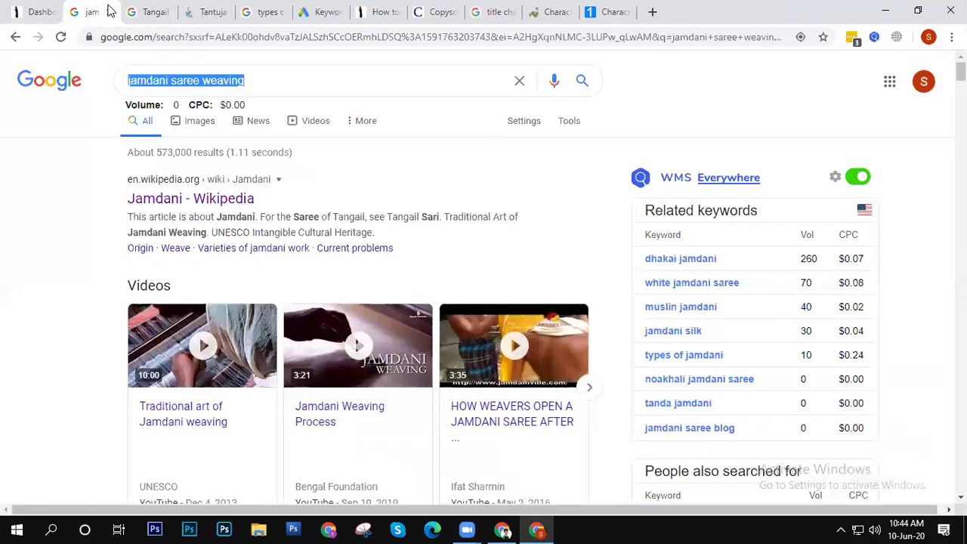
left_click(156, 13)
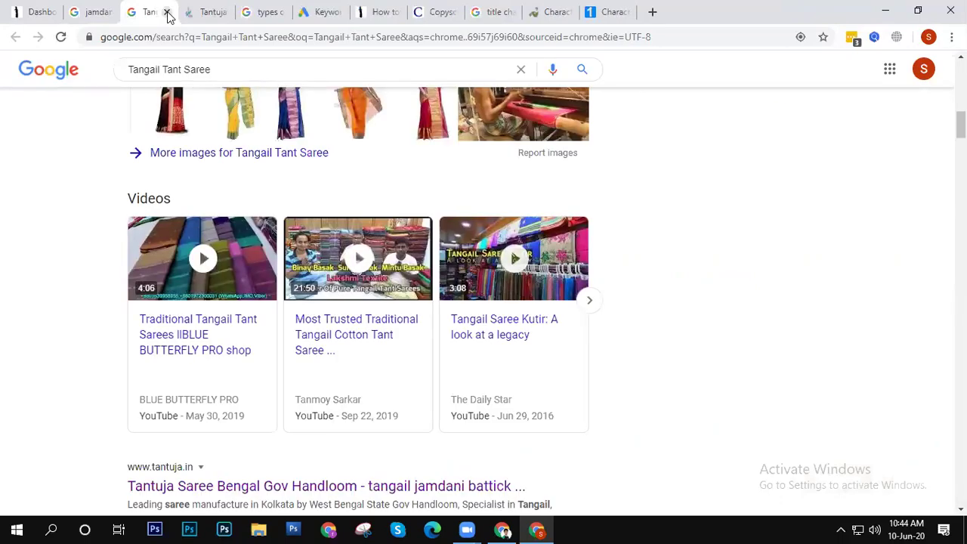
left_click(167, 12)
left_click(491, 12)
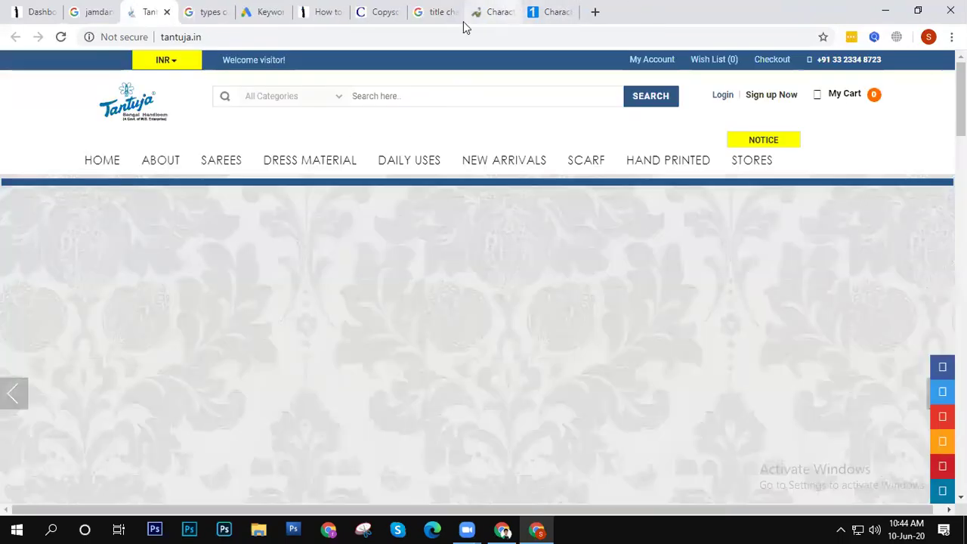
left_click(283, 38)
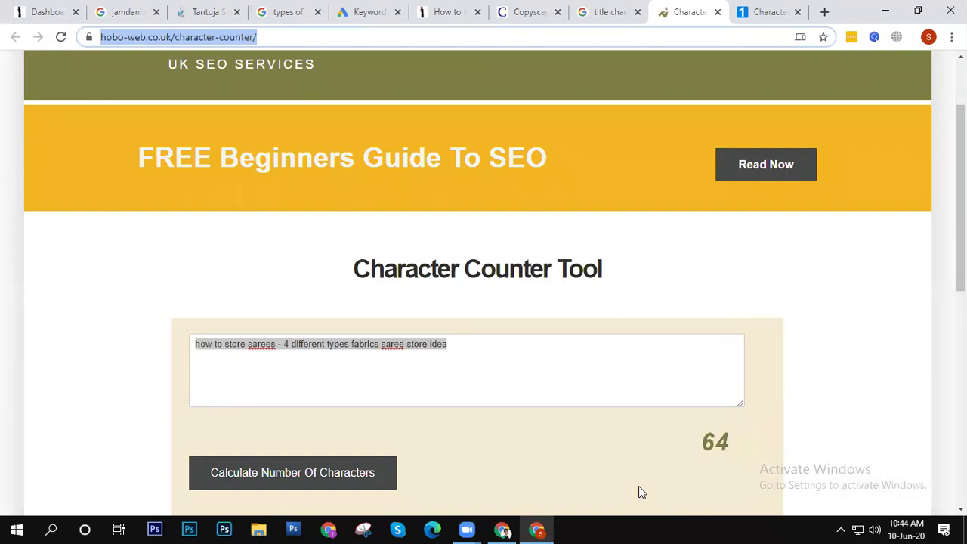
Close the Character Counter, title-counter results and LetterCount tabs, leaving Copyscape Premium Search in view
key("End")
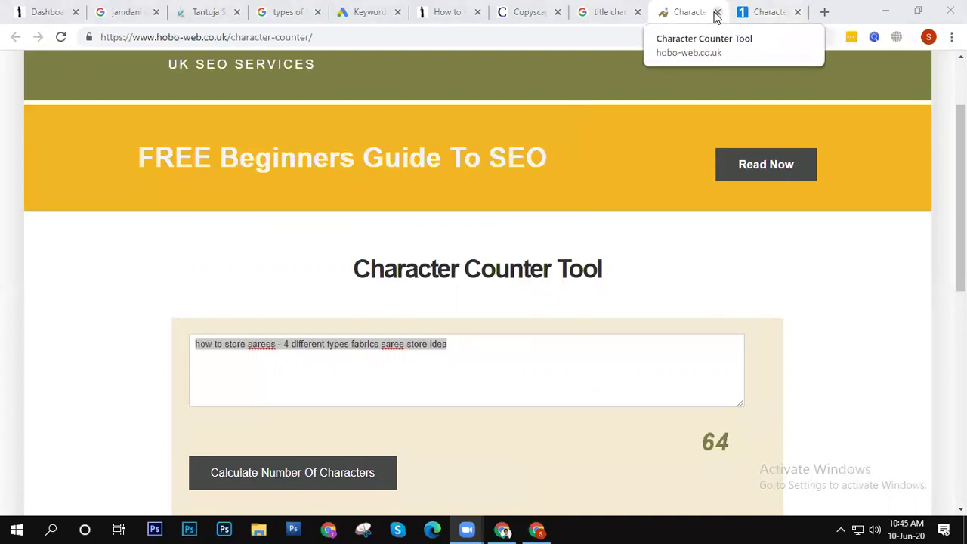
left_click(717, 12)
left_click(608, 7)
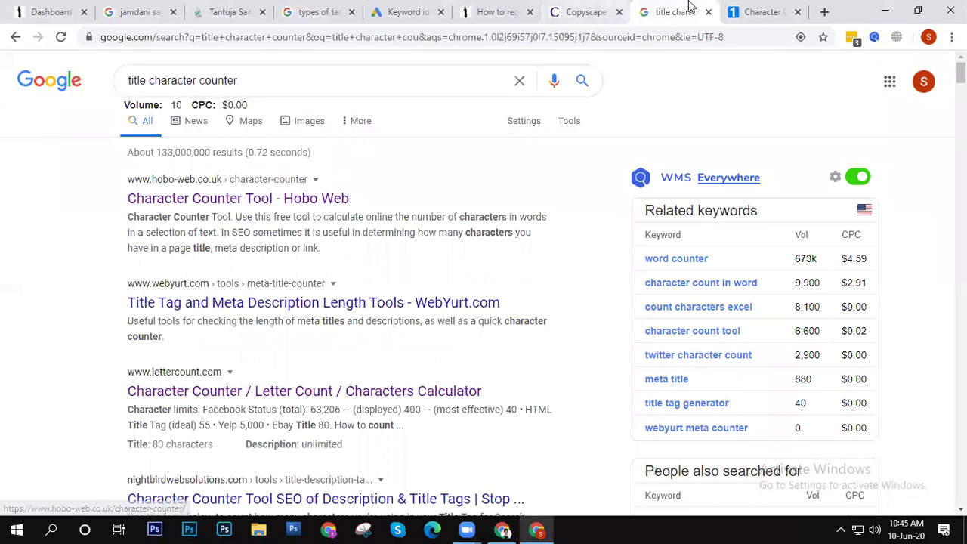
left_click(609, 8)
left_click(660, 7)
left_click(612, 8)
left_click(684, 9)
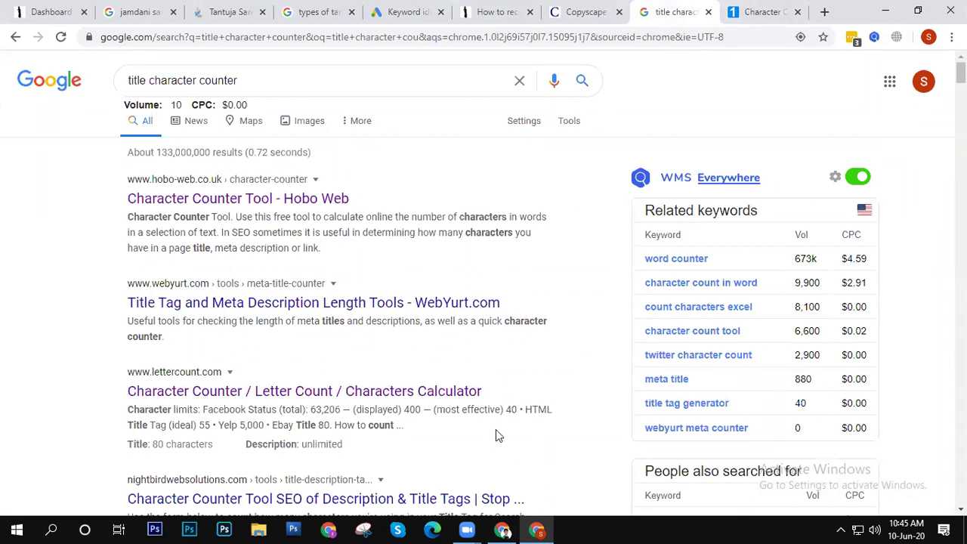
left_click(709, 12)
left_click(709, 12)
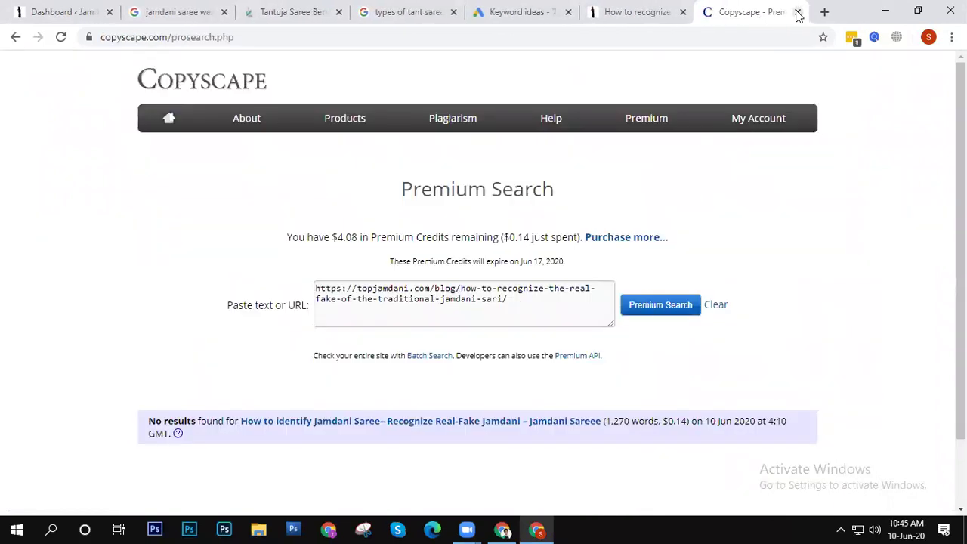
Close the Copyscape, How to recognize, Keyword ideas and tant saree tabs, then start a blank tab
left_click(797, 13)
left_click(796, 13)
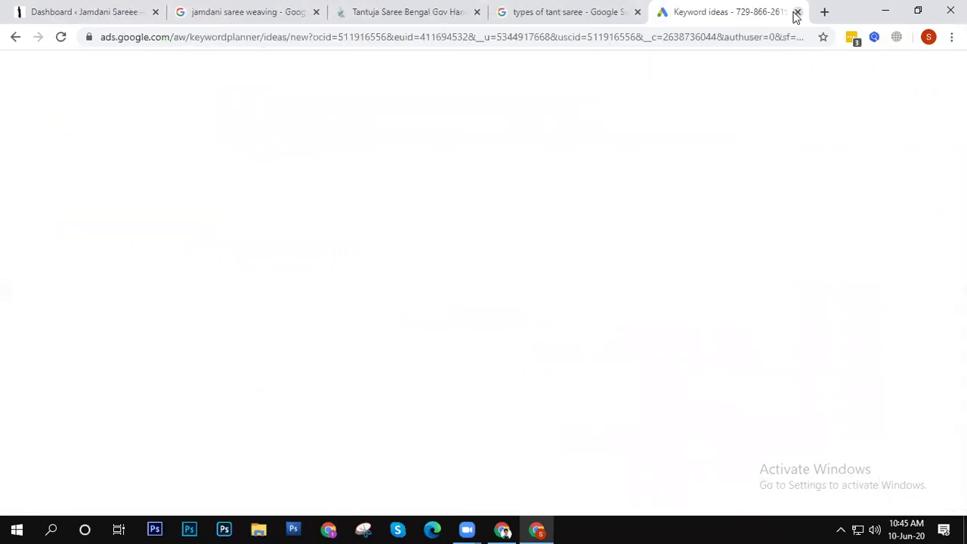
left_click(796, 13)
left_click(670, 13)
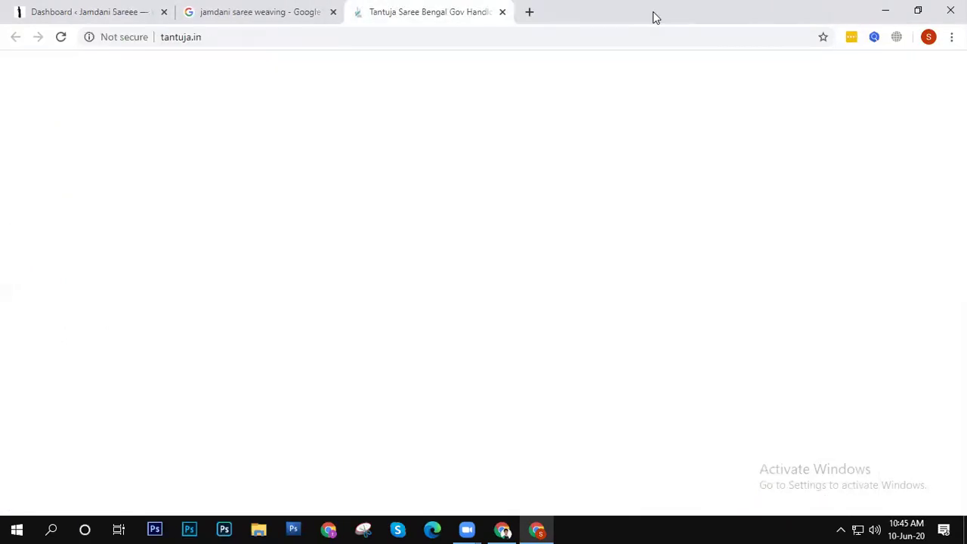
left_click(531, 12)
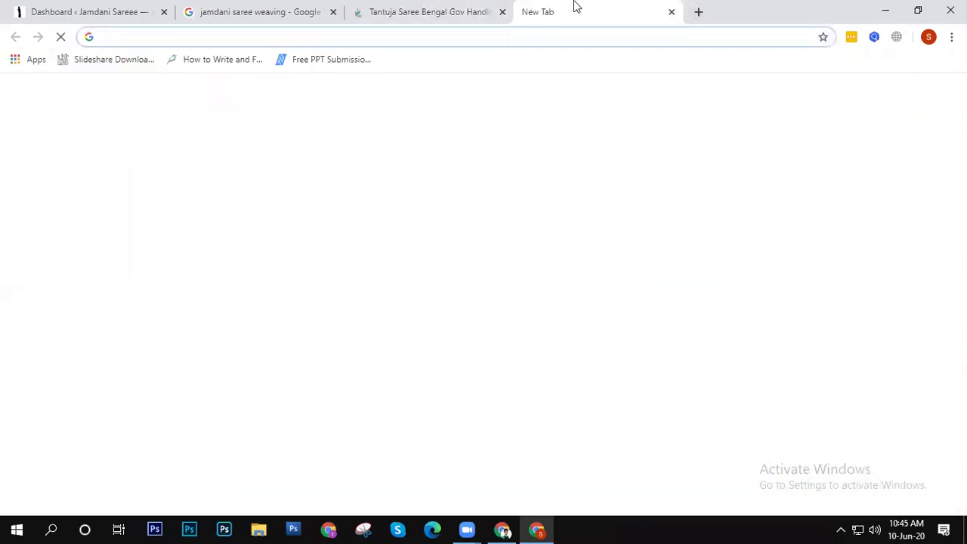
Load drive.google.com in the blank tab
type("di")
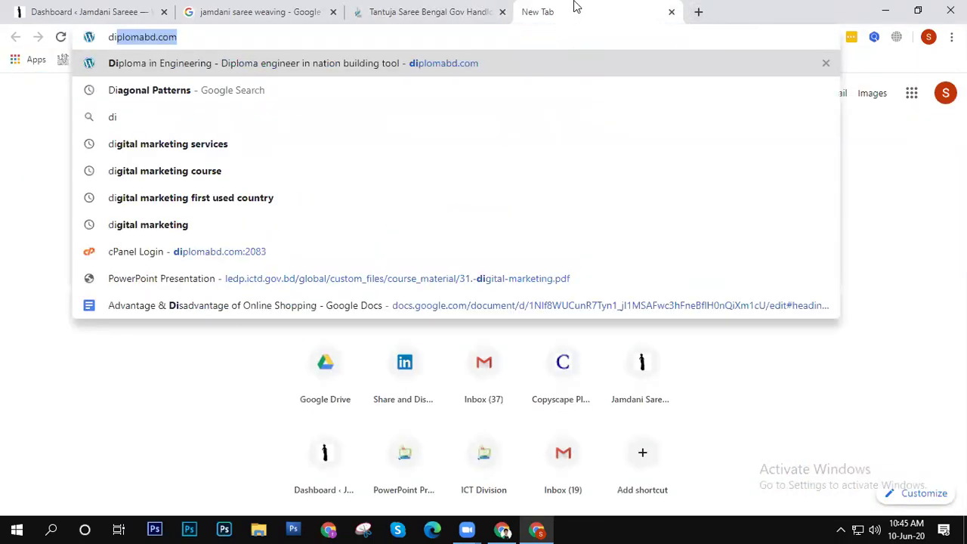
key("BackSpace")
key("BackSpace")
key("BackSpace")
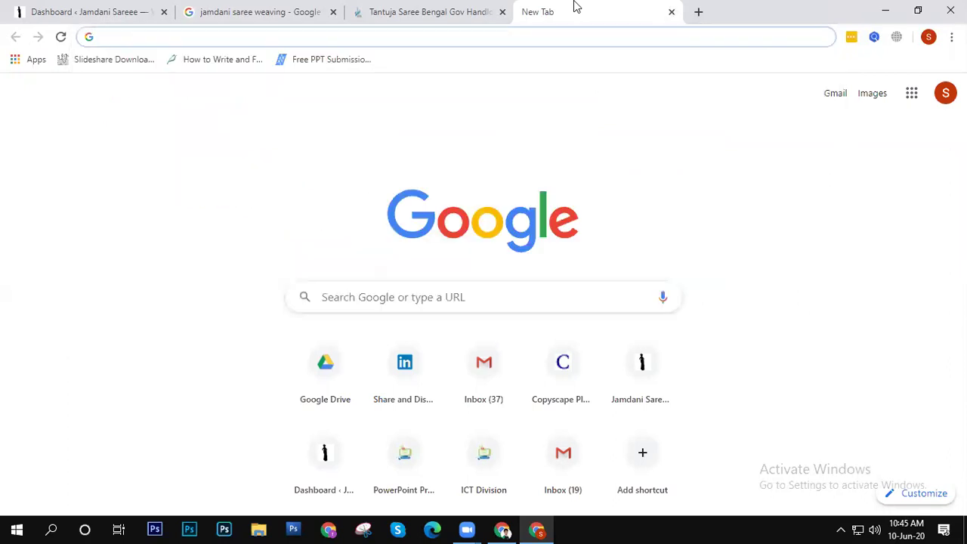
type("d")
key("Return")
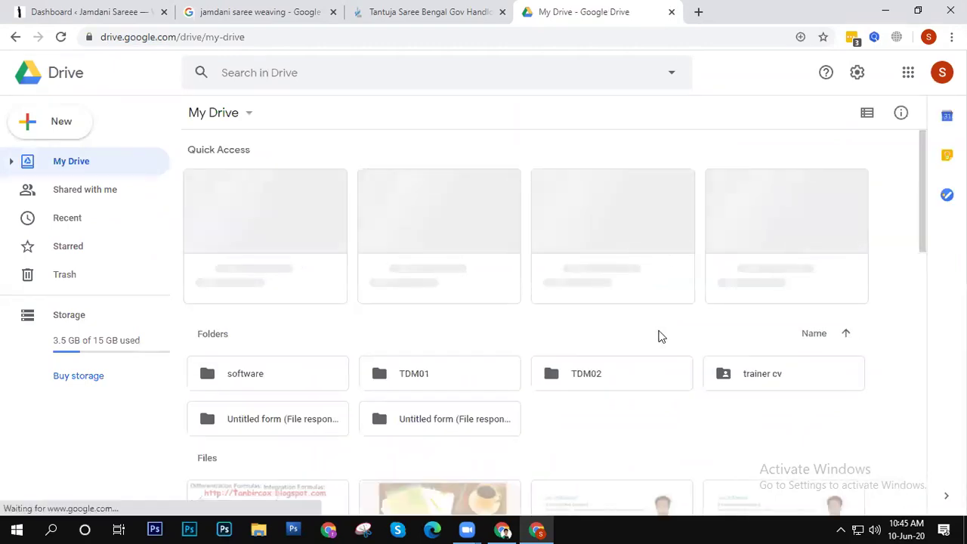
Load Google Drive in a second new tab and scroll through My Drive's Quick Access and folders
left_click(699, 13)
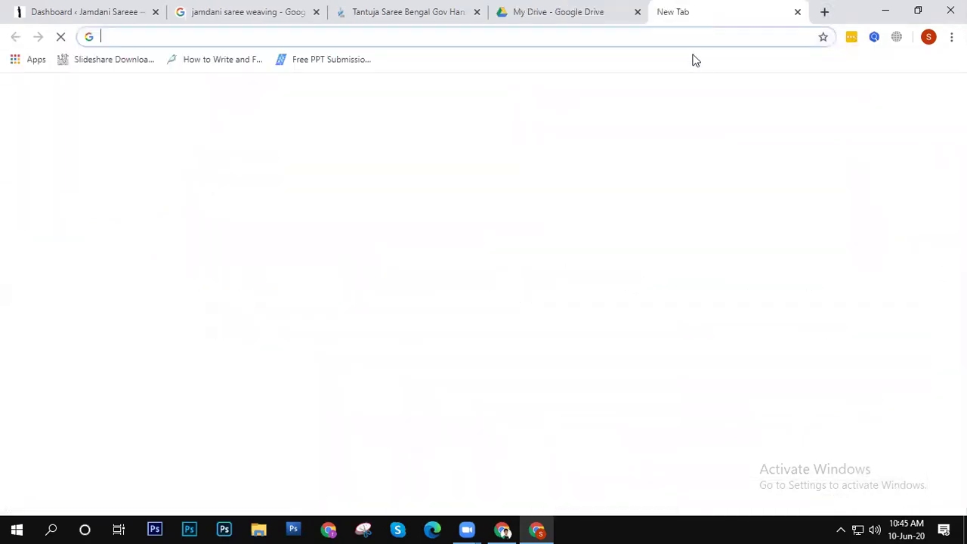
type("dr")
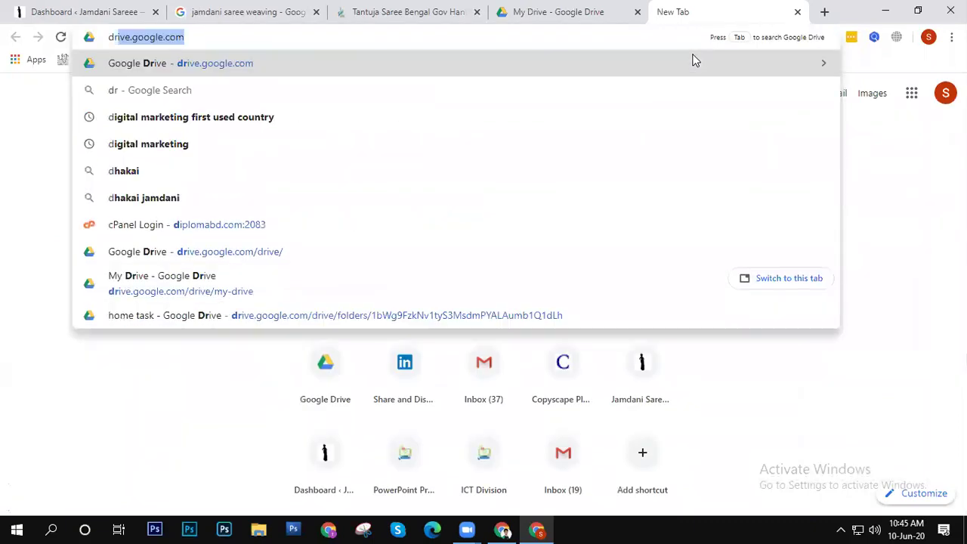
key("Return")
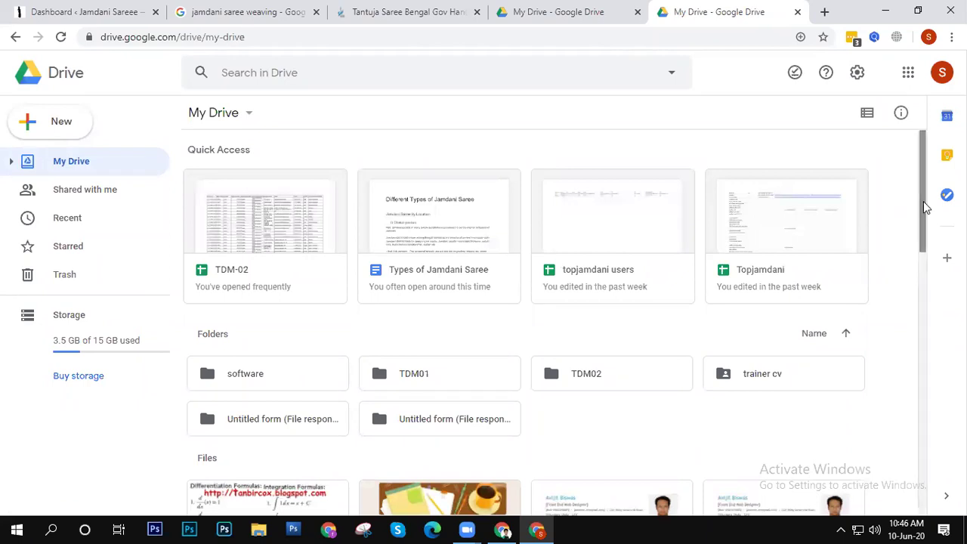
left_click_drag(922, 200, 916, 170)
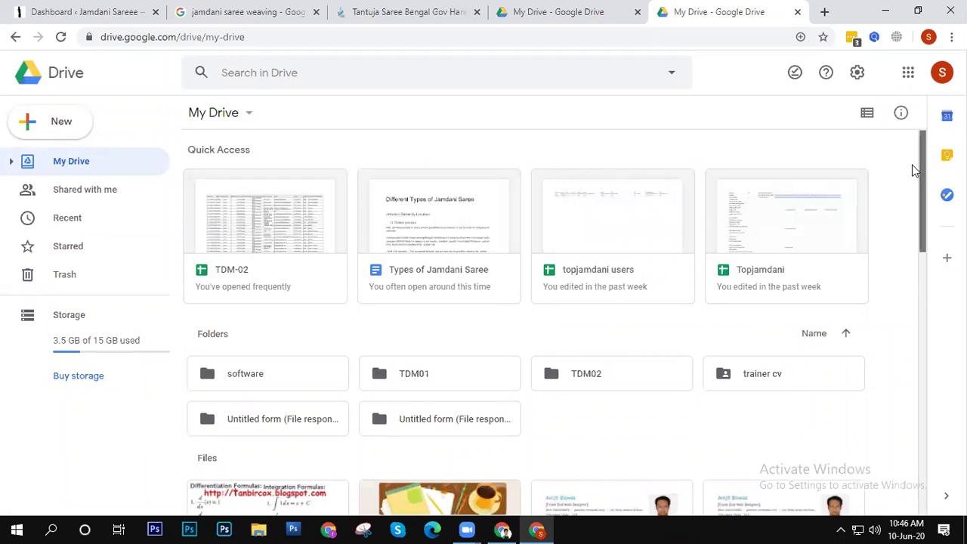
scroll(913, 172, "down", 1)
scroll(930, 155, "up", 1)
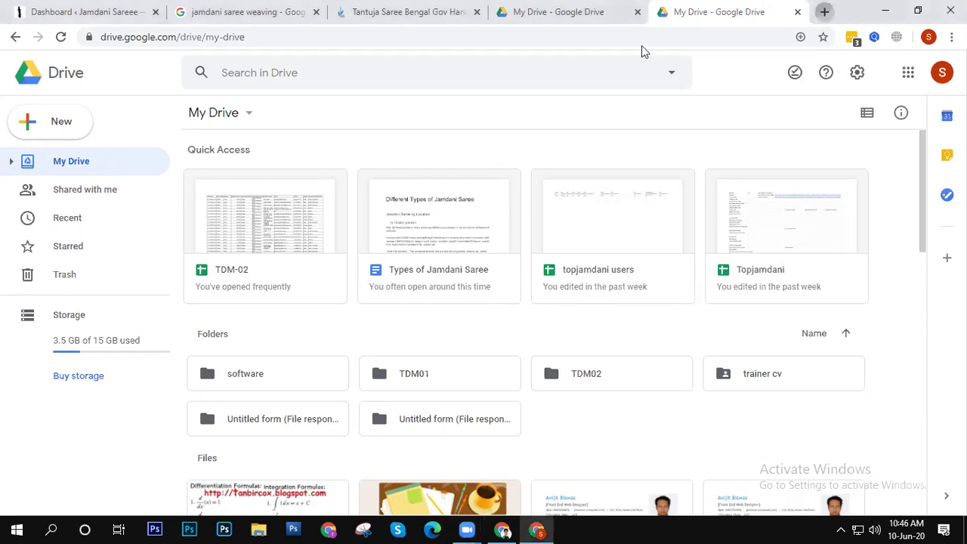
Open the ledp.ictd.gov.bd Digital Marketing Course Outline PDF in a new tab from the address-bar suggestions
key("ctrl+t")
type("d")
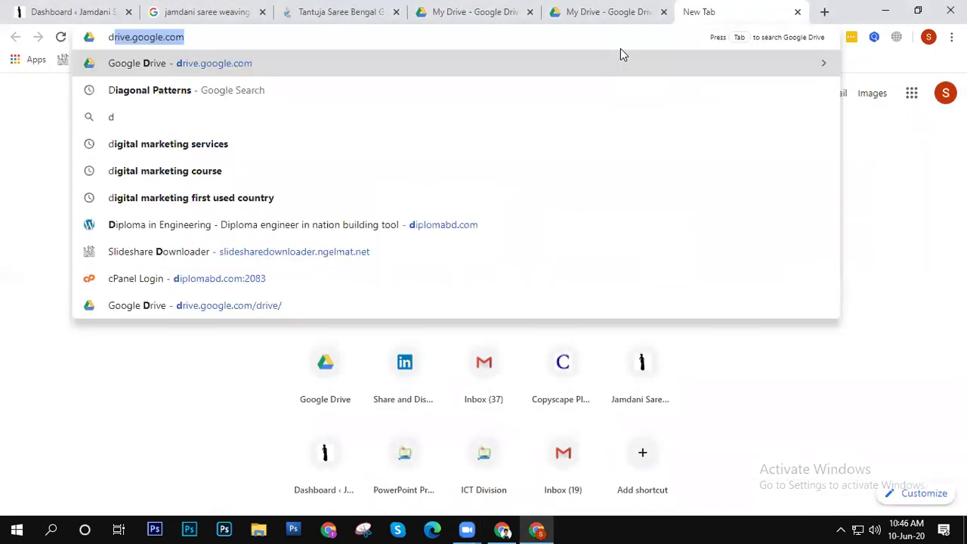
type("e")
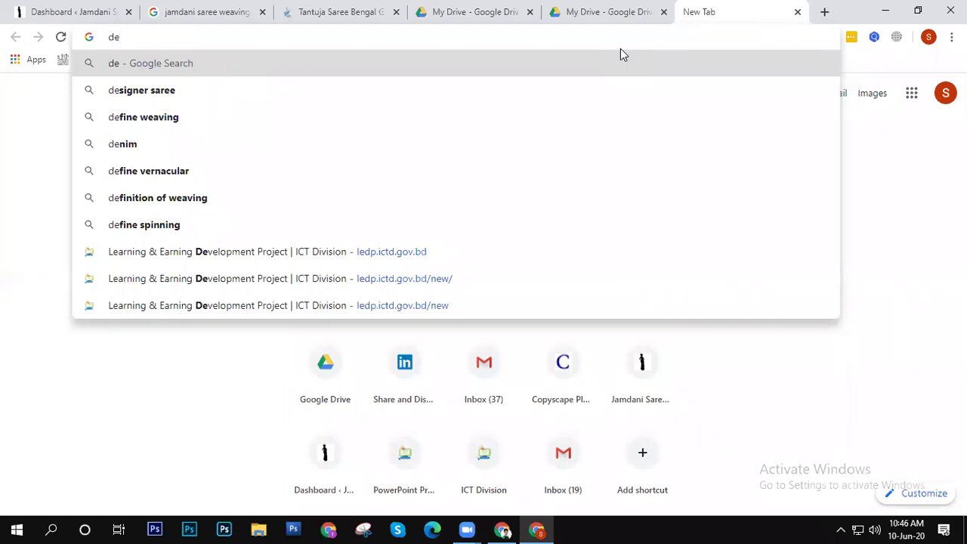
key("Down")
key("Down")
key("Down")
key("Down")
key("Down")
key("Down")
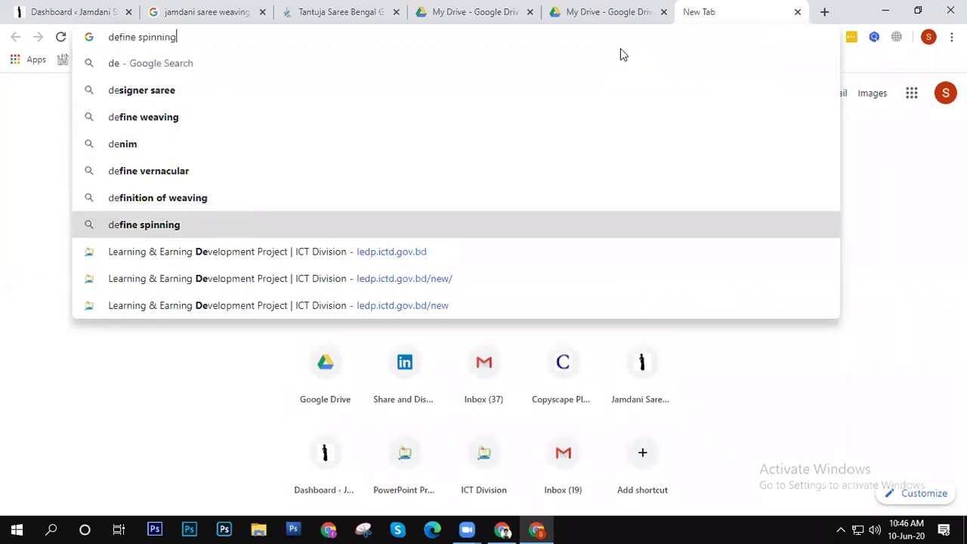
key("Down")
type("/")
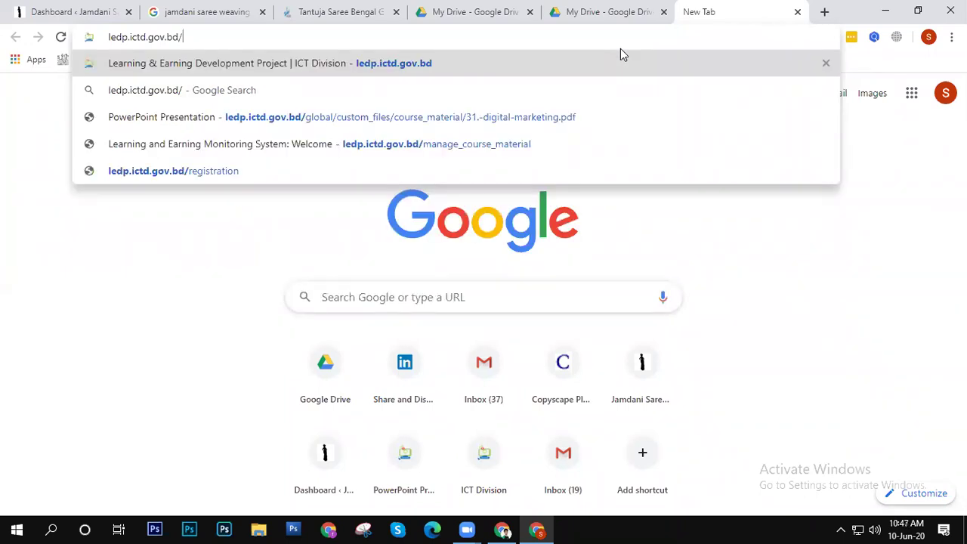
left_click(607, 119)
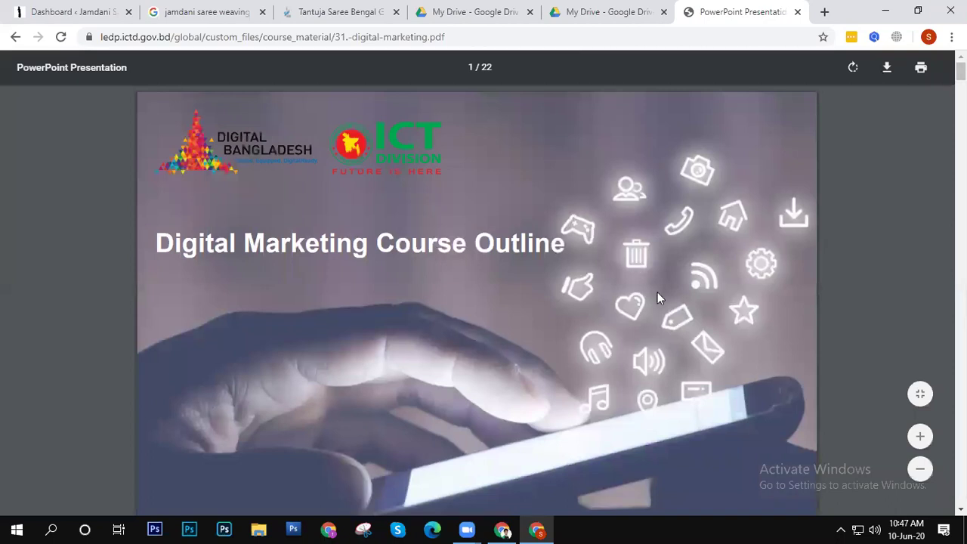
Skim PDF pages 1–4, including About the Training, back to page 1, then start a blank tab
scroll(661, 299, "down", 8)
scroll(666, 299, "down", 6)
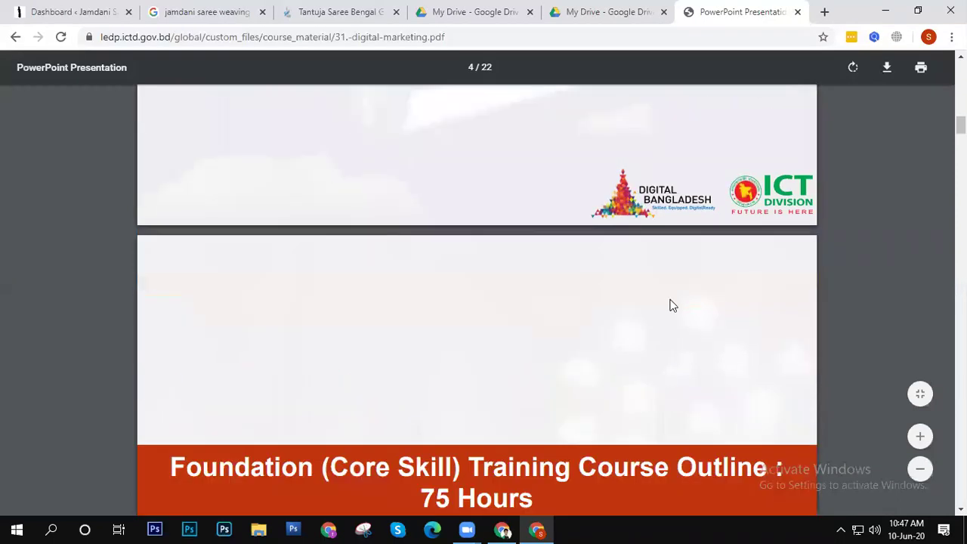
scroll(672, 295, "up", 6)
scroll(682, 276, "up", 10)
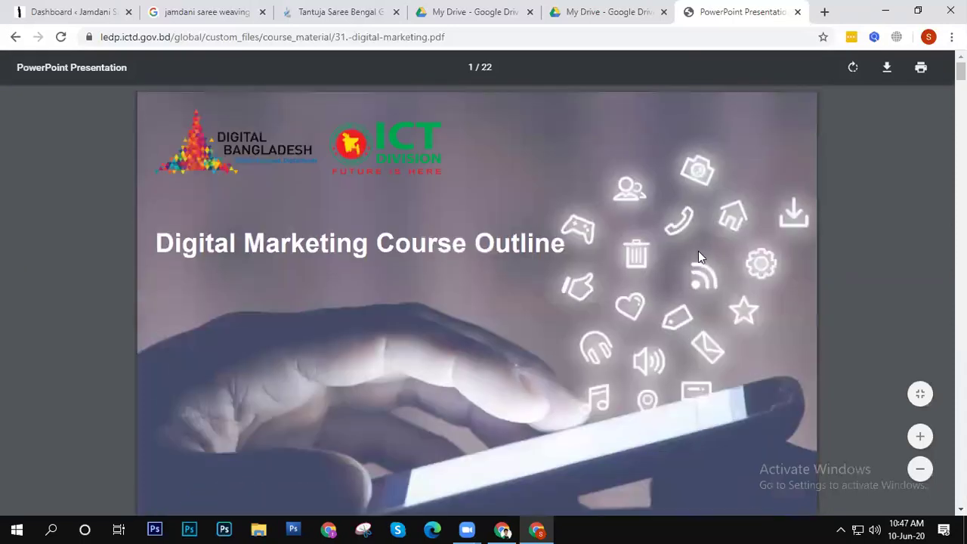
scroll(695, 236, "down", 8)
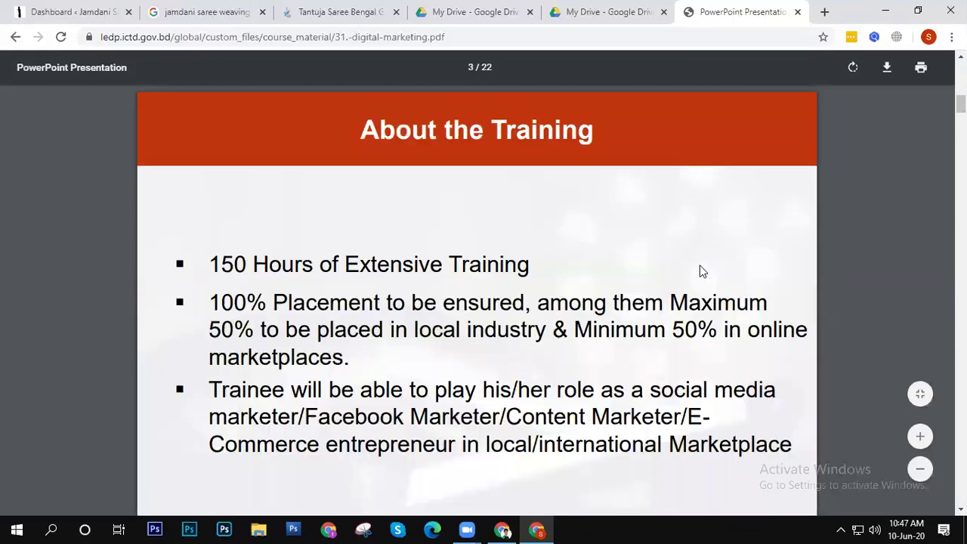
scroll(698, 238, "up", 8)
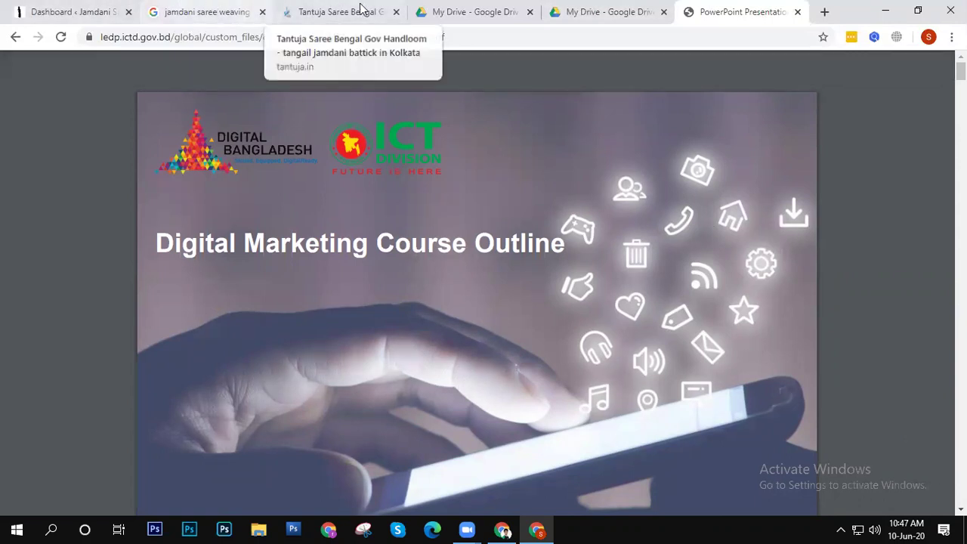
left_click(825, 11)
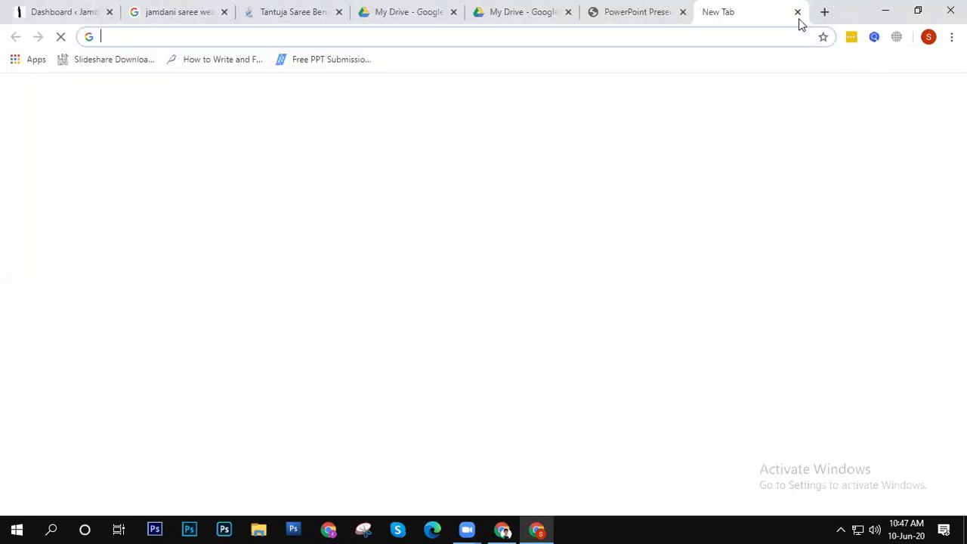
Load topjamdani.com in the new tab
type("j")
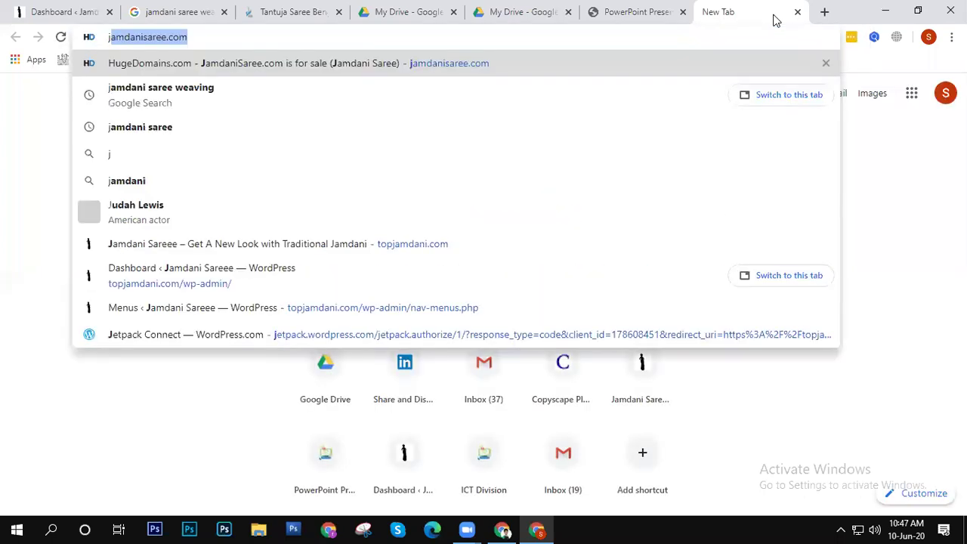
key("BackSpace")
key("BackSpace")
type("top")
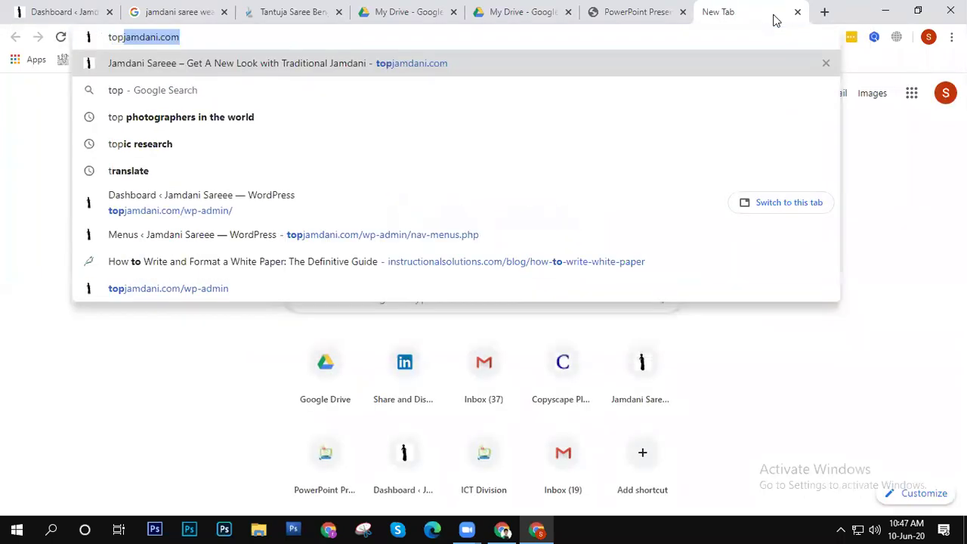
key("Return")
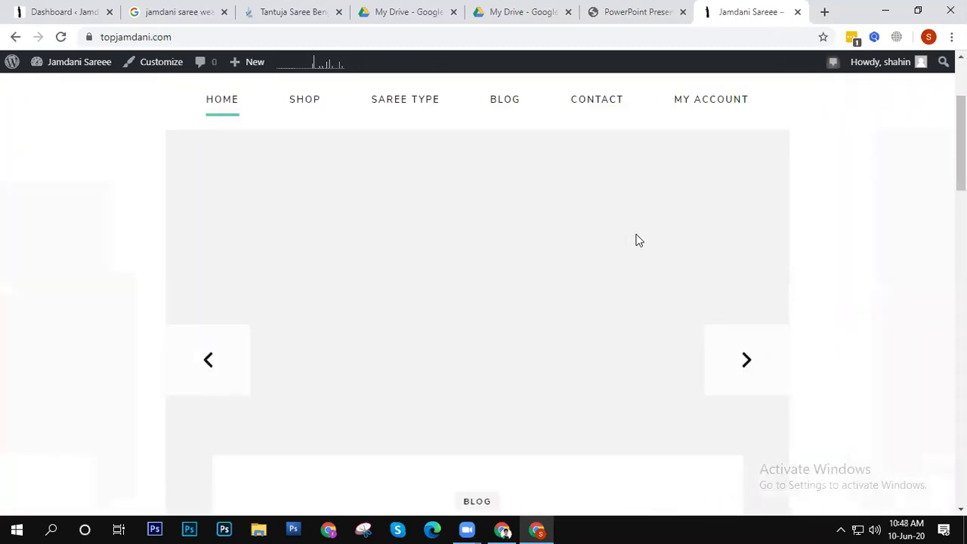
Scroll to the History Of Sirajganj Tant Saree post and right-click its blank grey thumbnail
scroll(563, 299, "down", 5)
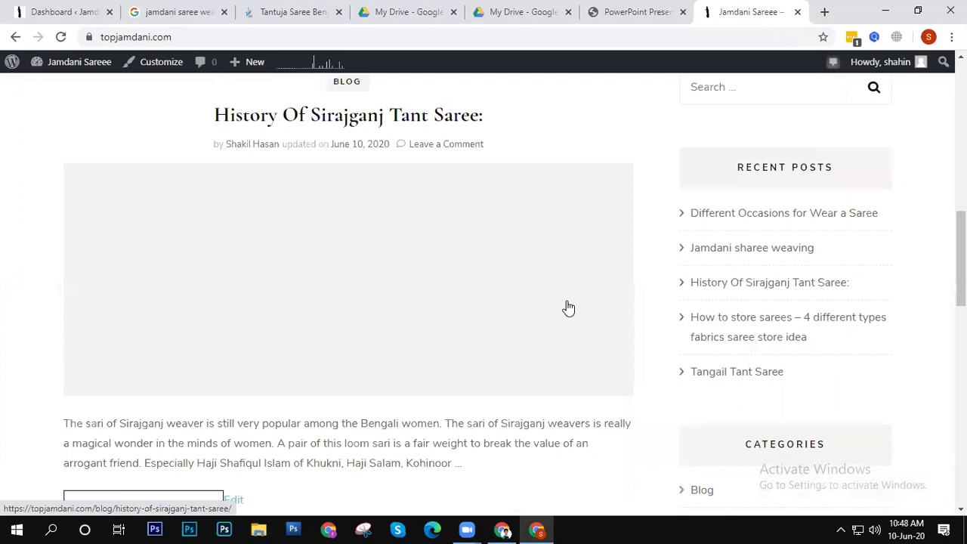
scroll(582, 284, "down", 2)
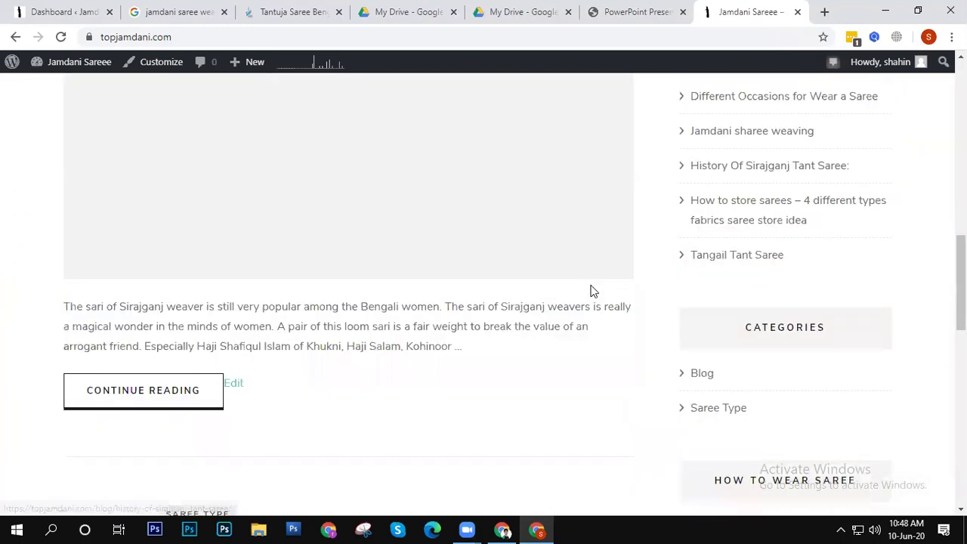
right_click(459, 201)
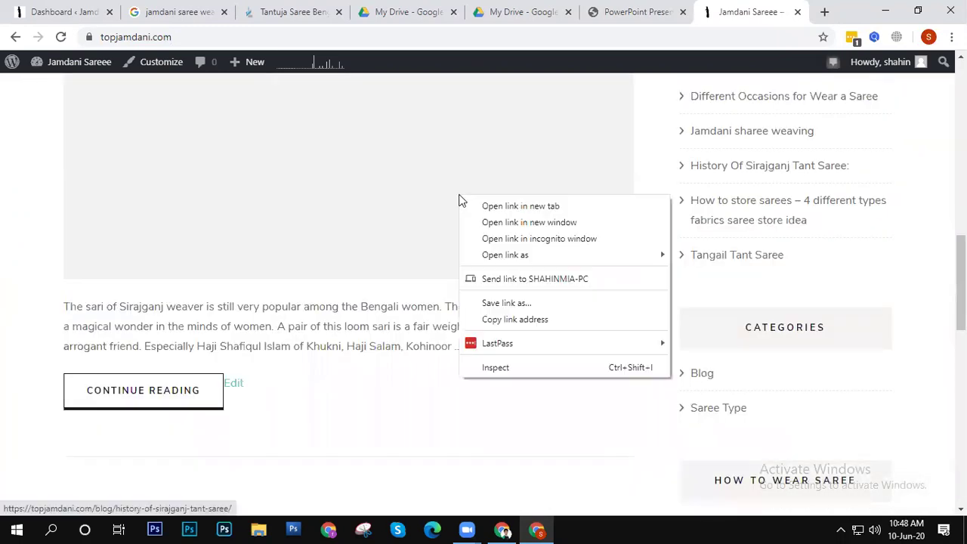
Inspect the blank blog thumbnail, confirming a grey fallback SVG rect, then close DevTools
left_click(561, 367)
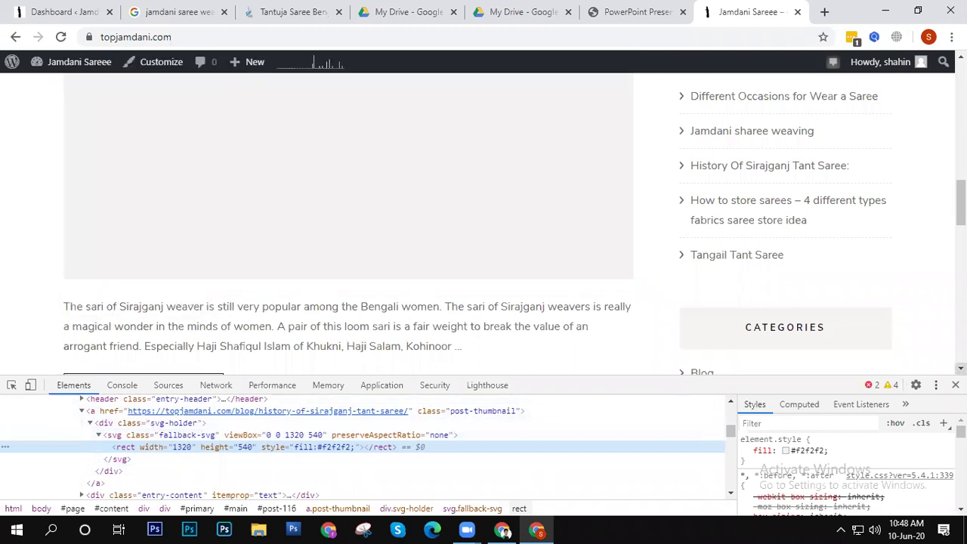
left_click(955, 385)
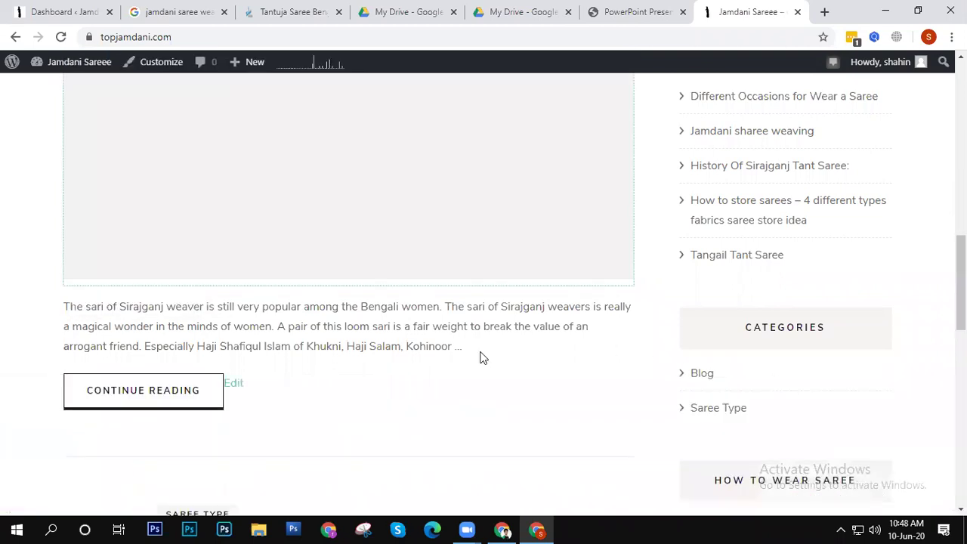
scroll(484, 351, "up", 10)
Advance the home-page slider to the blank 'How to identify Jamdani Saree' slide and right-click it
scroll(653, 336, "down", 4)
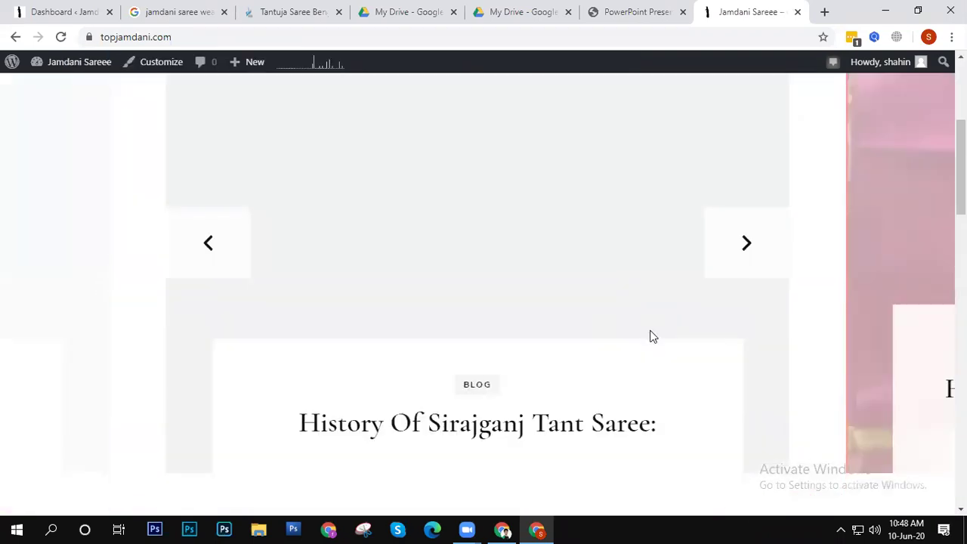
scroll(652, 336, "down", 5)
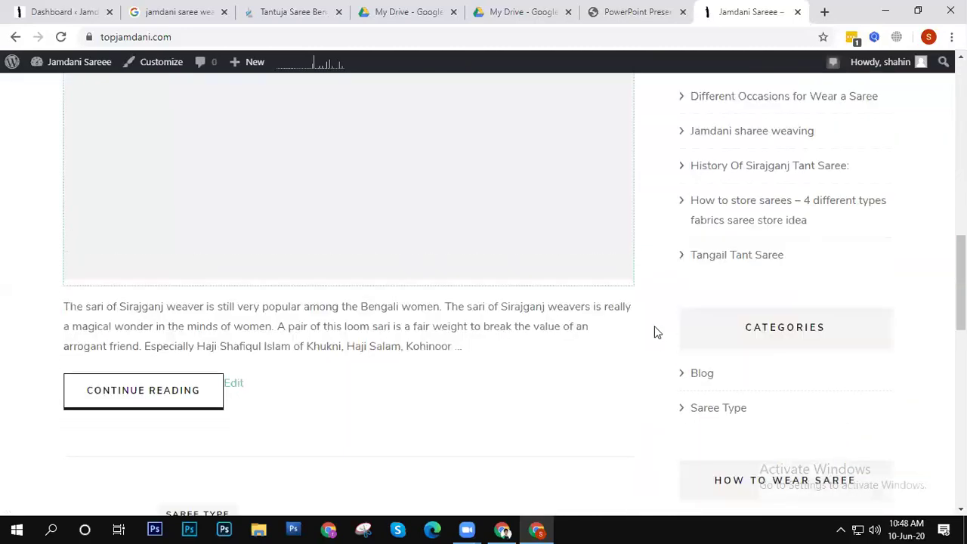
scroll(654, 333, "up", 5)
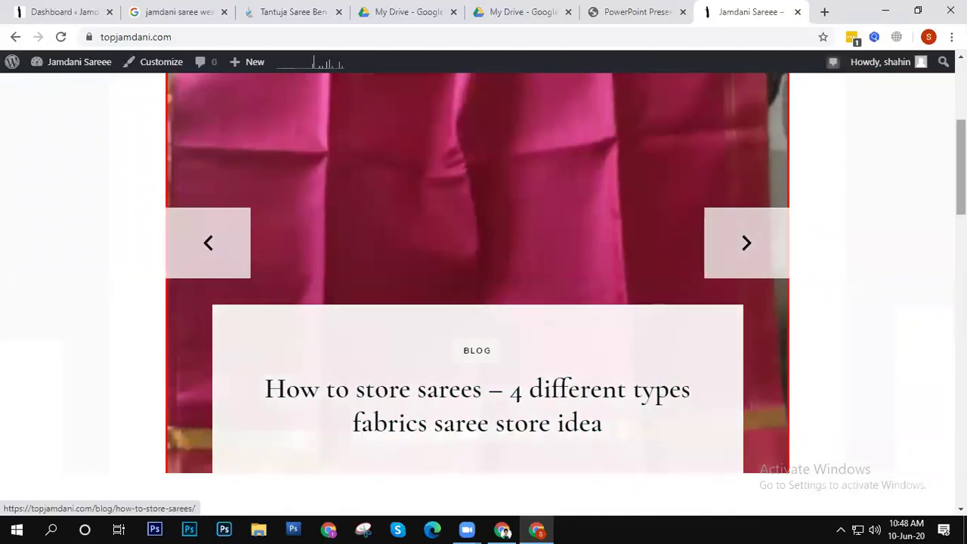
scroll(574, 422, "up", 3)
scroll(778, 340, "down", 3)
scroll(778, 340, "up", 2)
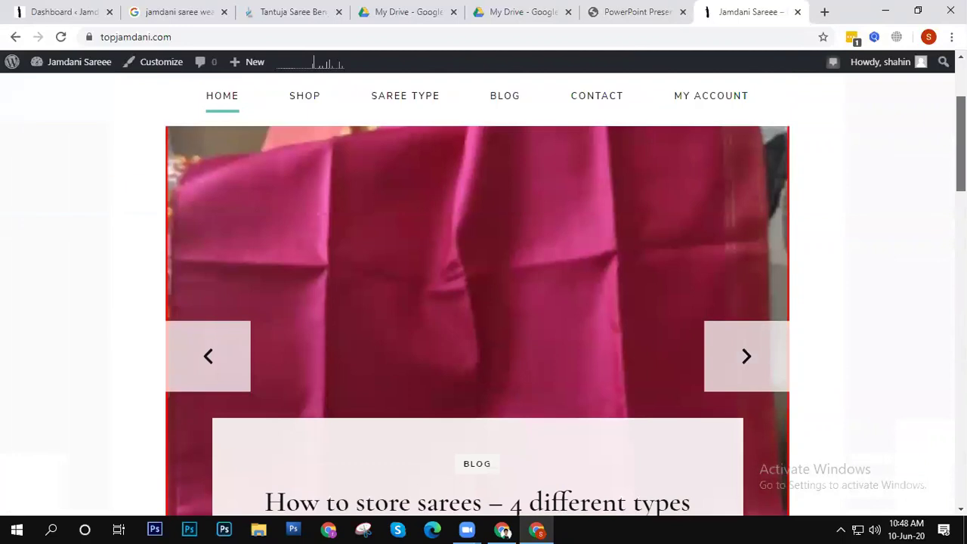
left_click(746, 355)
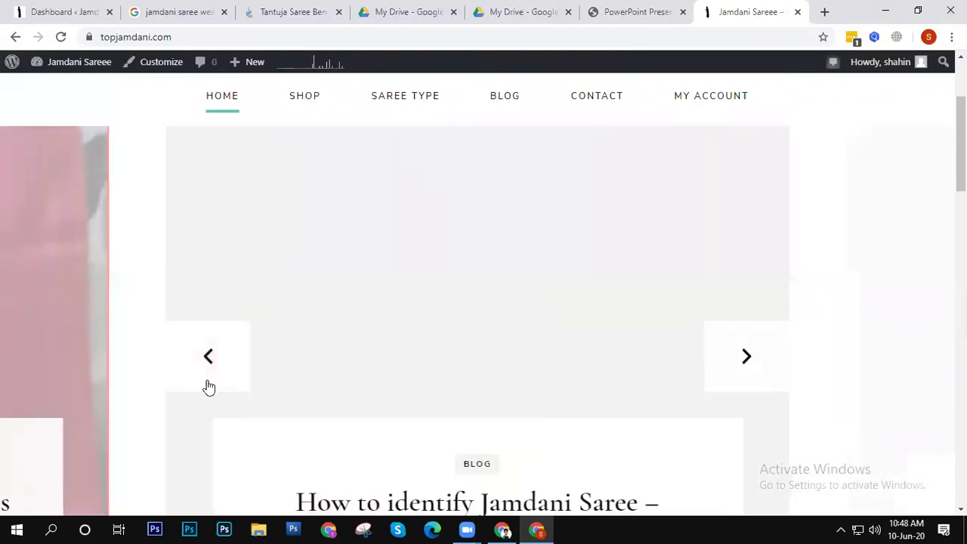
right_click(420, 209)
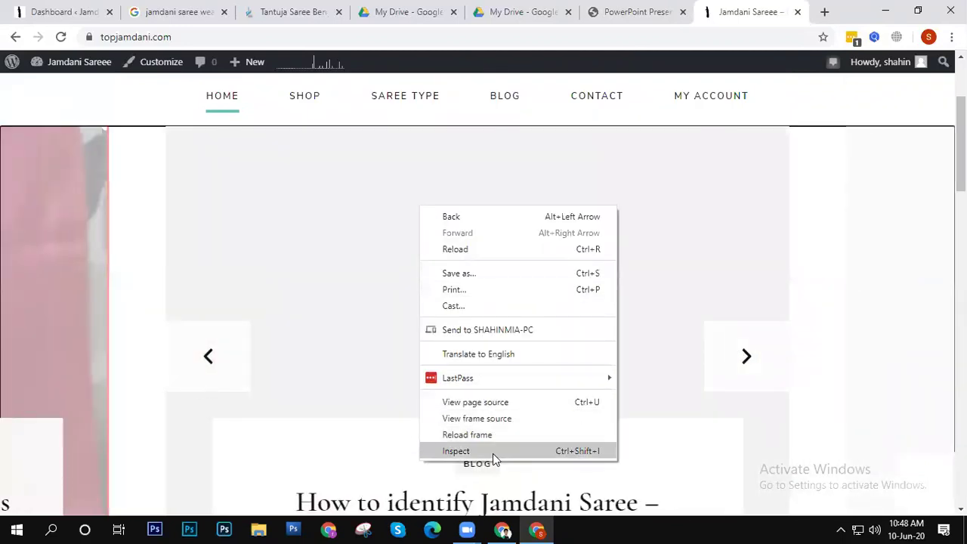
Inspect the blank slide, selecting svg.fallback-svg and its svg-holder div, showing a 1920×760 #f2f2f2 rect
left_click(492, 453)
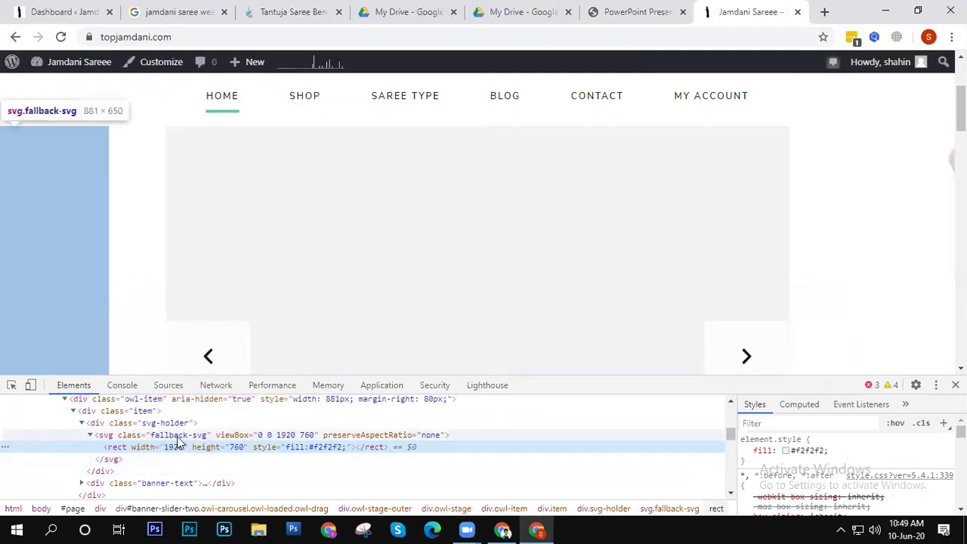
left_click(175, 435)
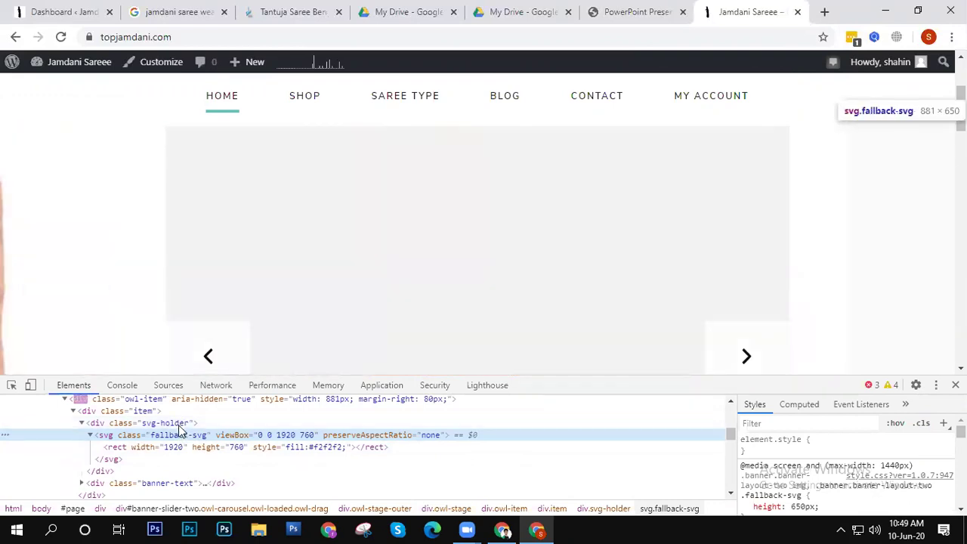
left_click(175, 423)
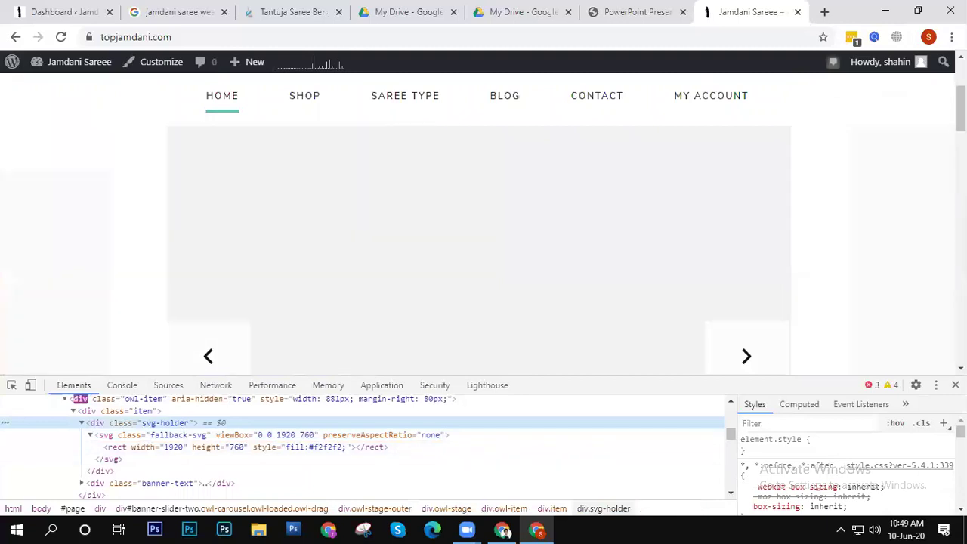
scroll(520, 341, "down", 1)
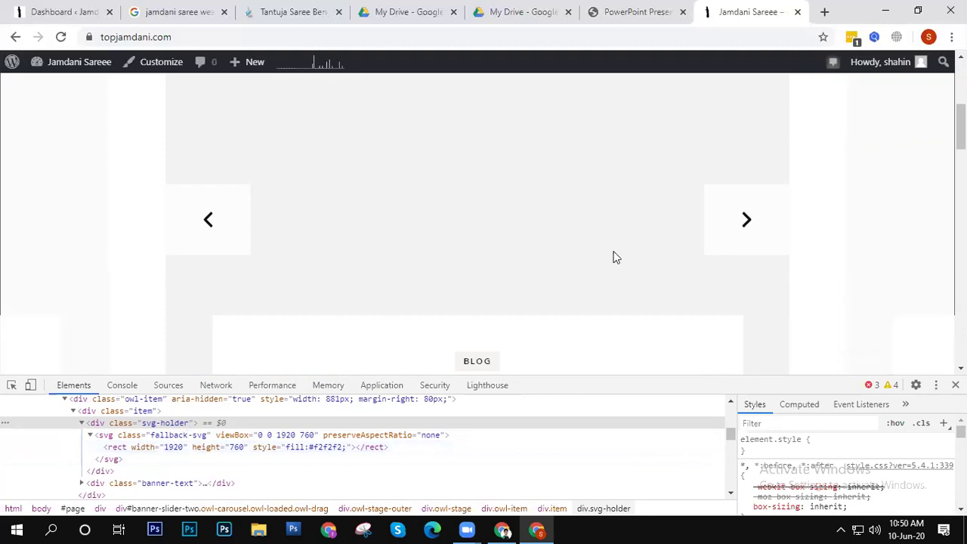
scroll(612, 254, "up", 3)
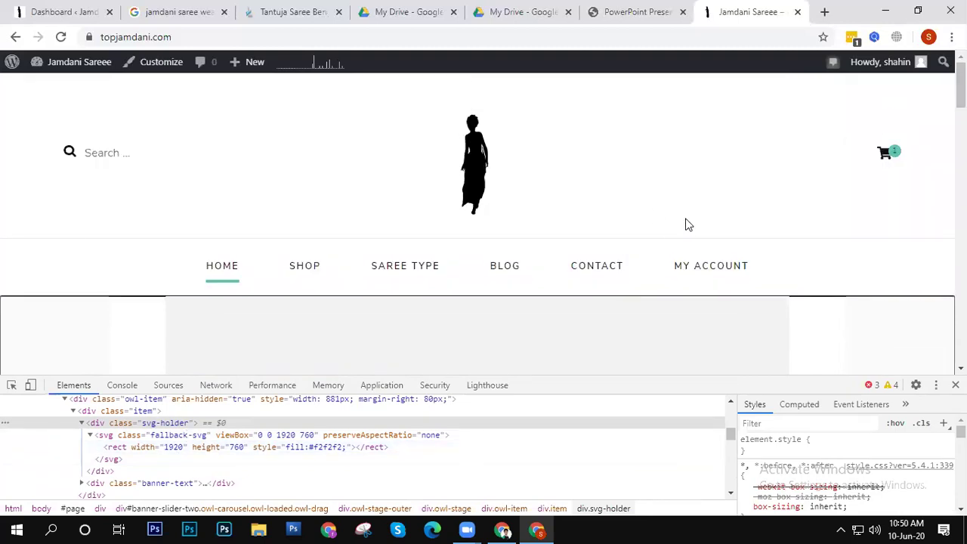
scroll(538, 360, "down", 5)
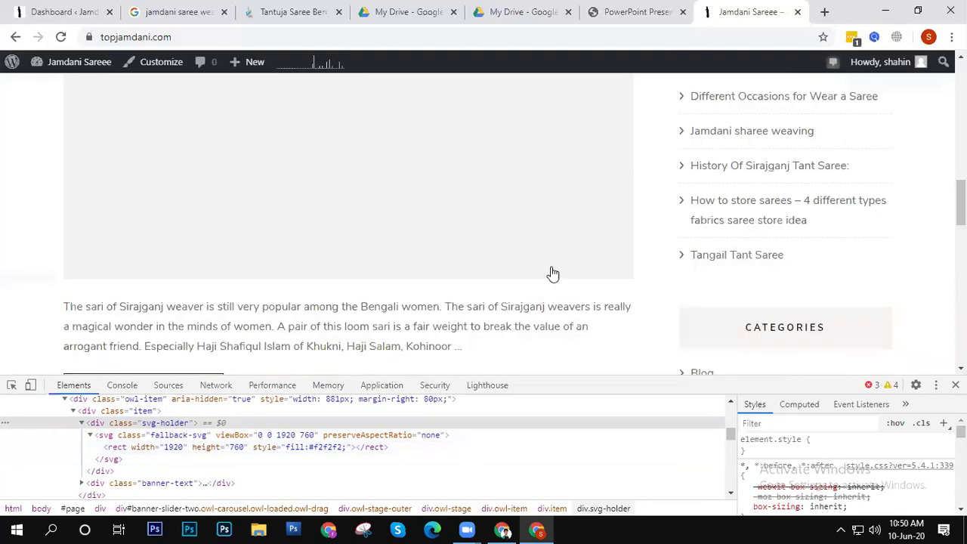
scroll(577, 298, "up", 5)
scroll(582, 265, "down", 8)
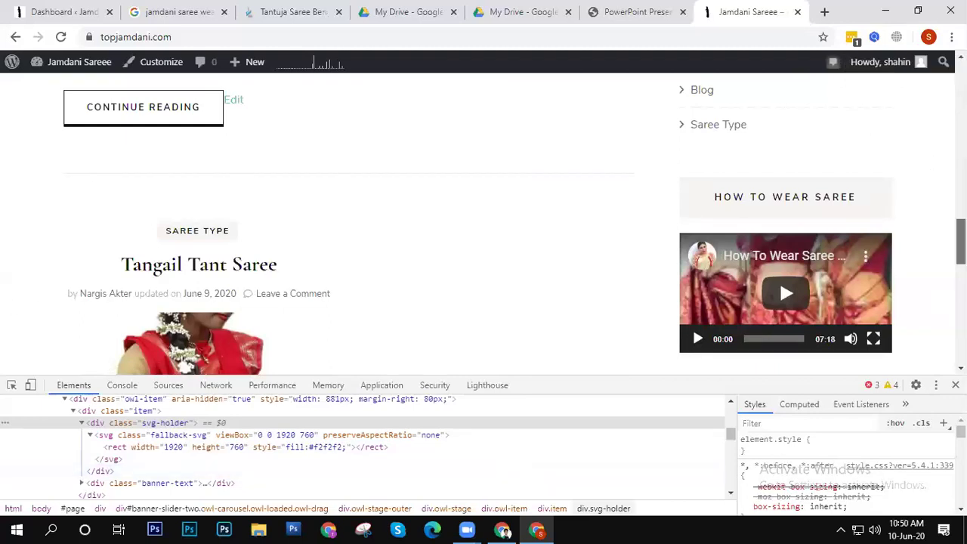
scroll(692, 326, "down", 5)
scroll(230, 222, "up", 3)
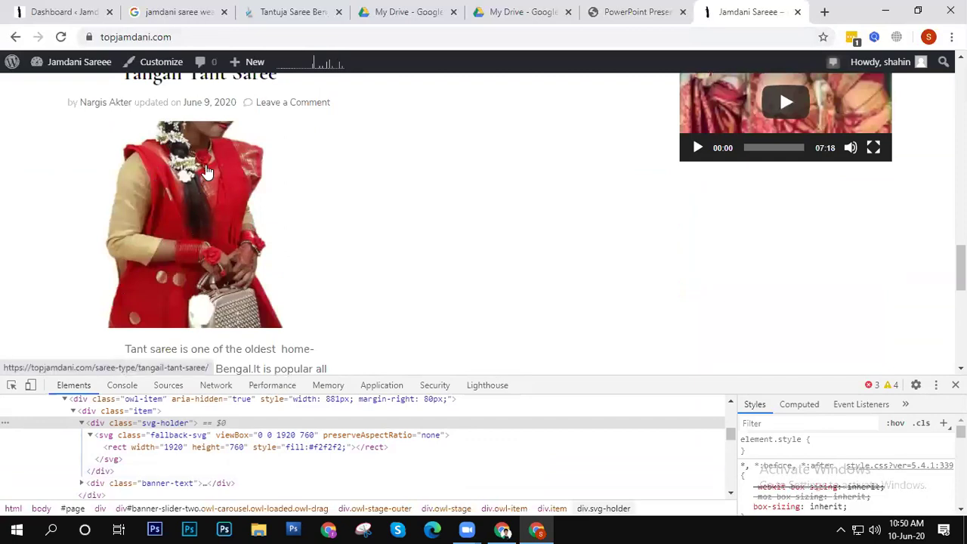
scroll(277, 258, "down", 4)
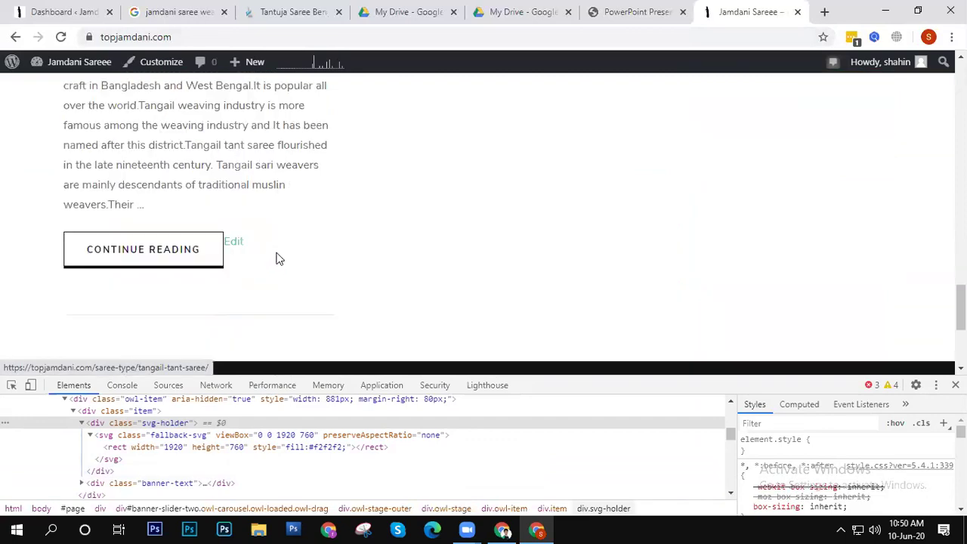
scroll(275, 268, "down", 5)
scroll(291, 287, "up", 6)
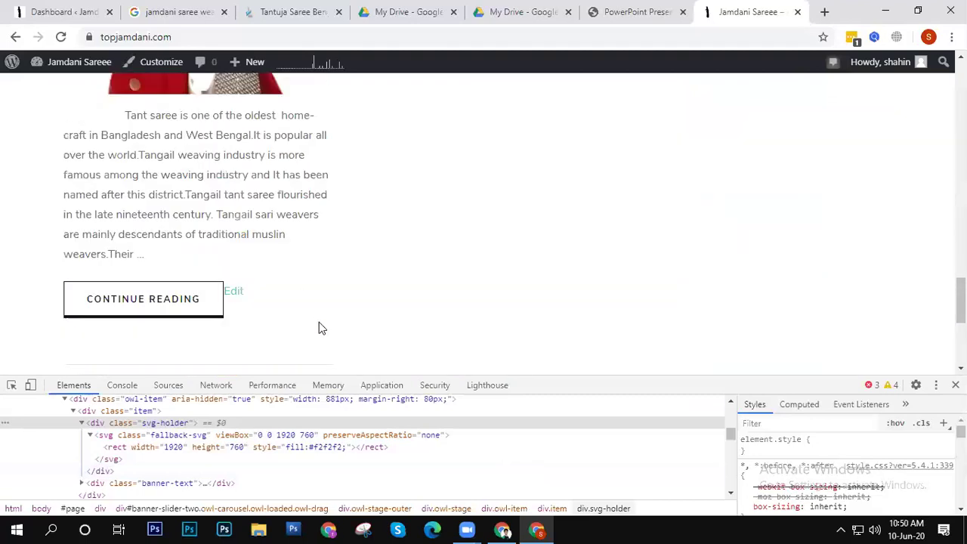
scroll(319, 327, "up", 5)
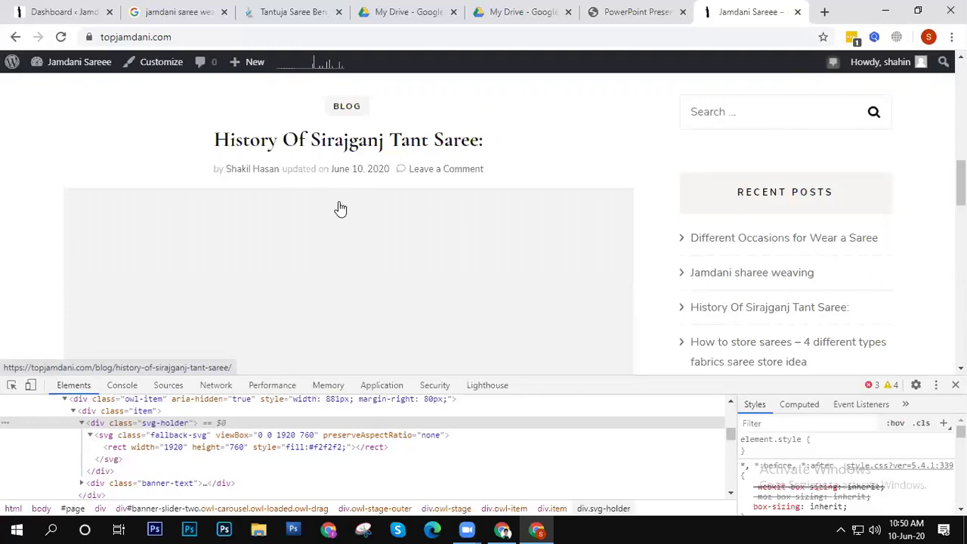
Return to the course outline PDF and scroll its Day session tables through Day 11 & 12's Facebook marketing
left_click(616, 7)
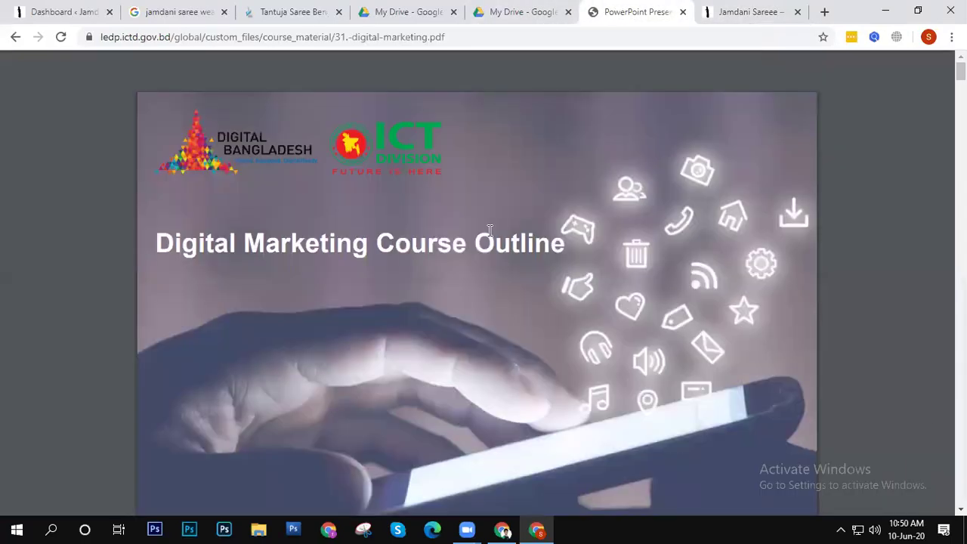
scroll(474, 293, "down", 20)
scroll(485, 300, "down", 20)
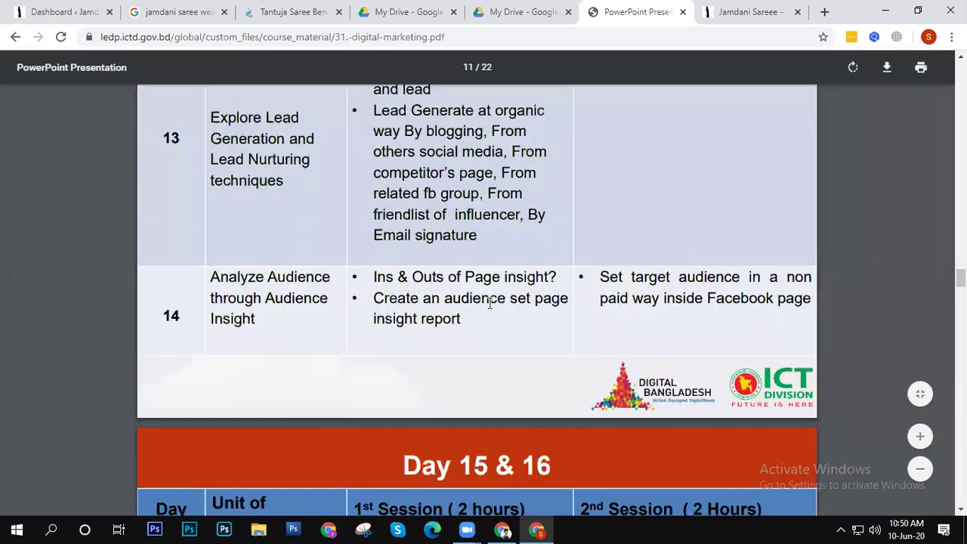
scroll(490, 302, "up", 4)
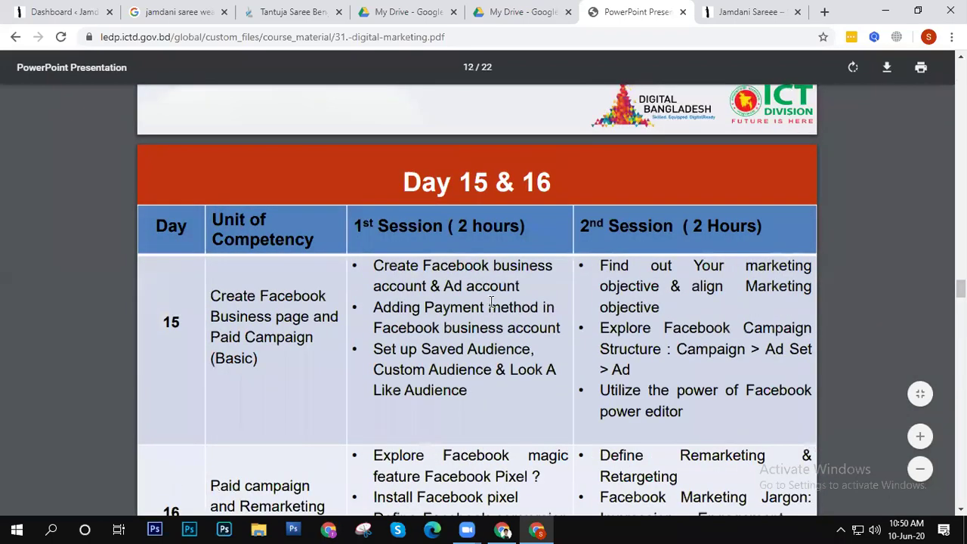
scroll(477, 300, "up", 5)
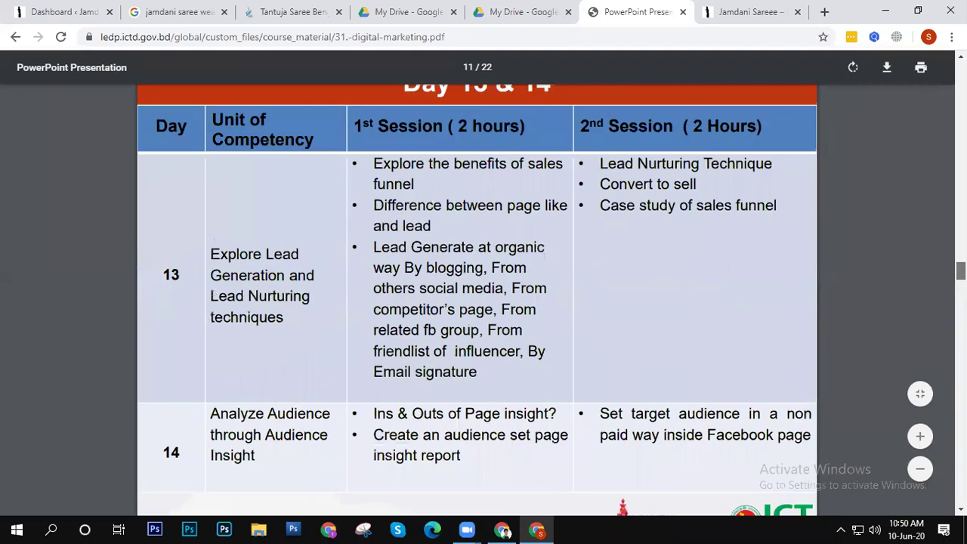
scroll(476, 300, "up", 5)
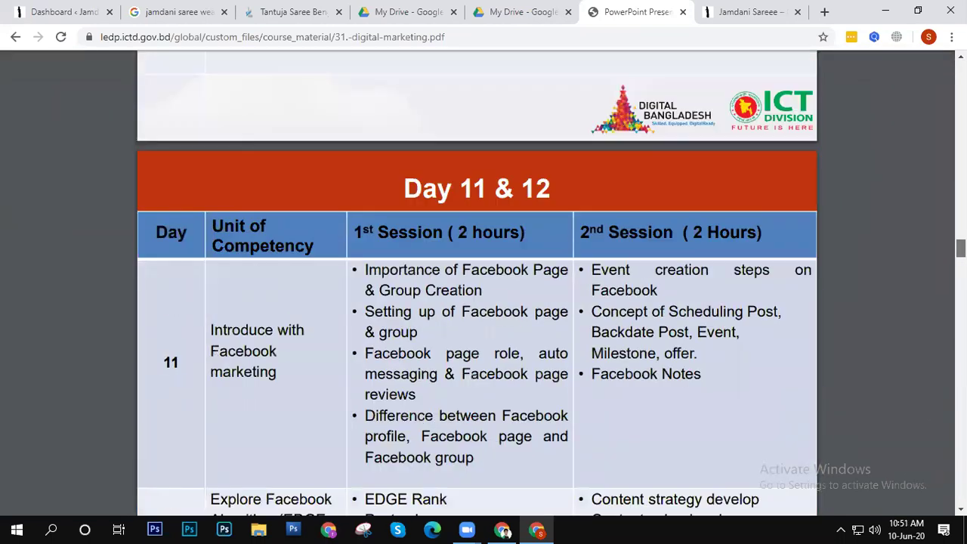
scroll(476, 300, "down", 1)
scroll(476, 300, "up", 5)
scroll(477, 300, "down", 2)
scroll(477, 300, "up", 3)
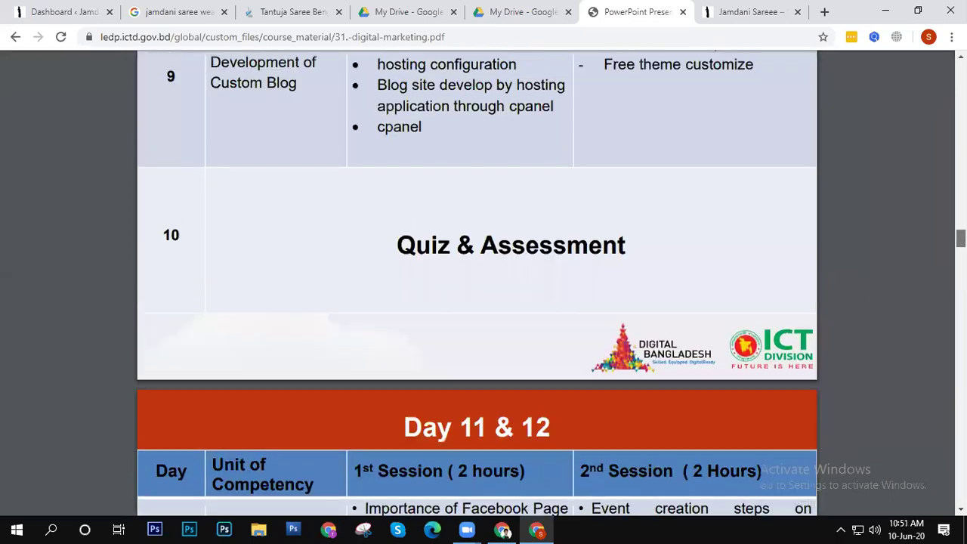
scroll(476, 300, "up", 10)
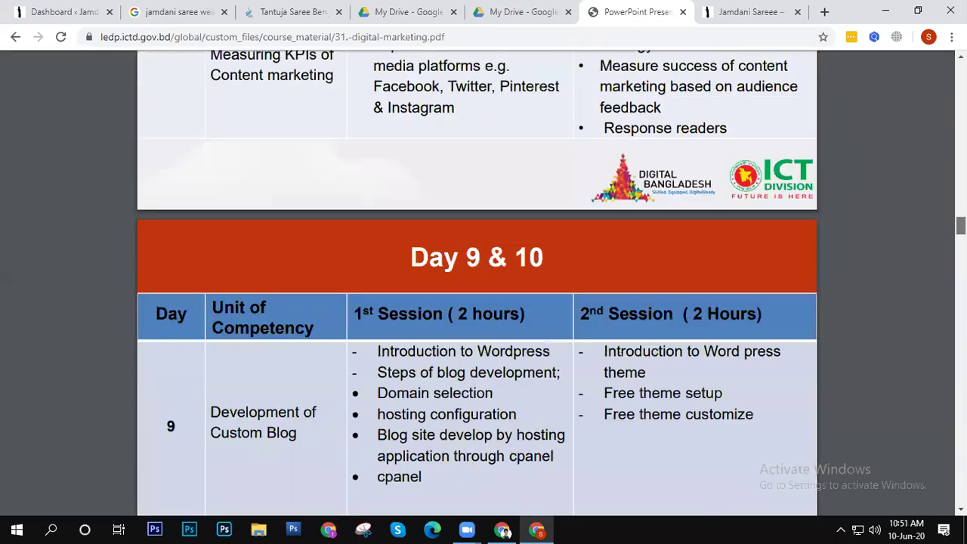
scroll(477, 300, "up", 20)
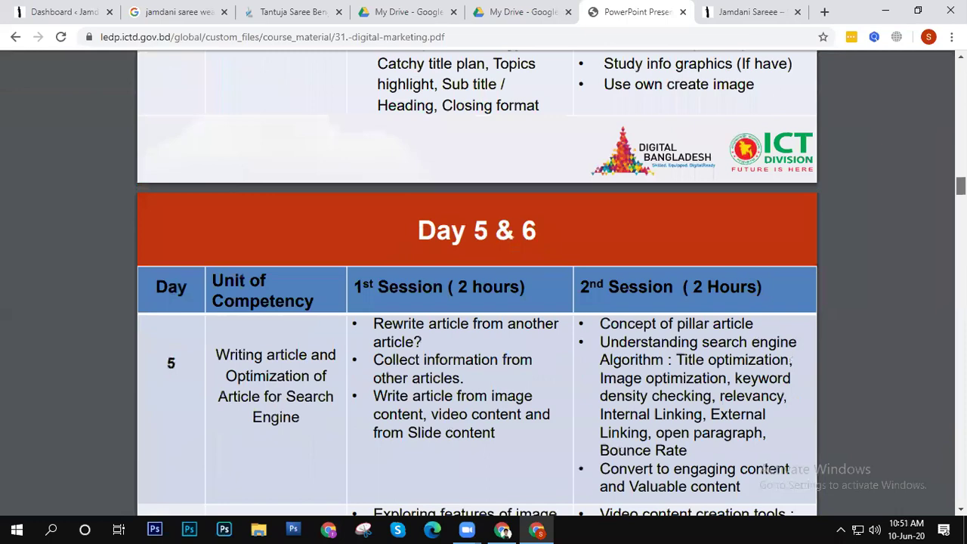
scroll(476, 300, "up", 10)
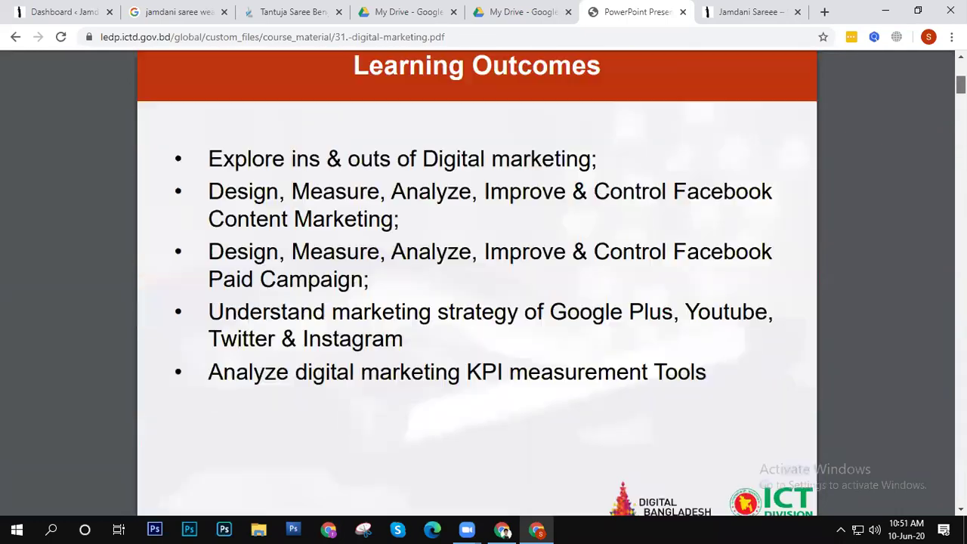
scroll(476, 300, "down", 6)
scroll(476, 300, "down", 6)
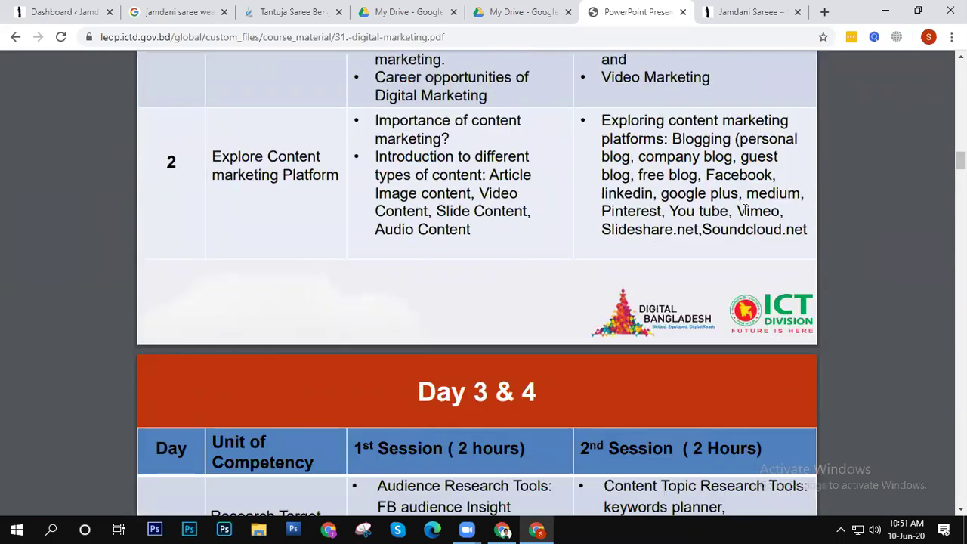
scroll(744, 221, "down", 15)
scroll(755, 213, "down", 15)
scroll(761, 227, "down", 4)
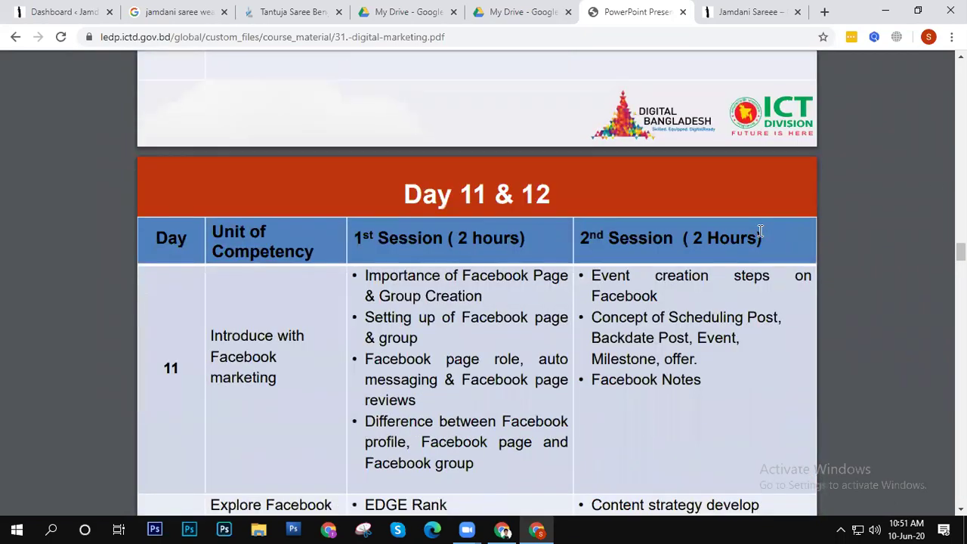
scroll(696, 265, "up", 8)
scroll(659, 275, "up", 15)
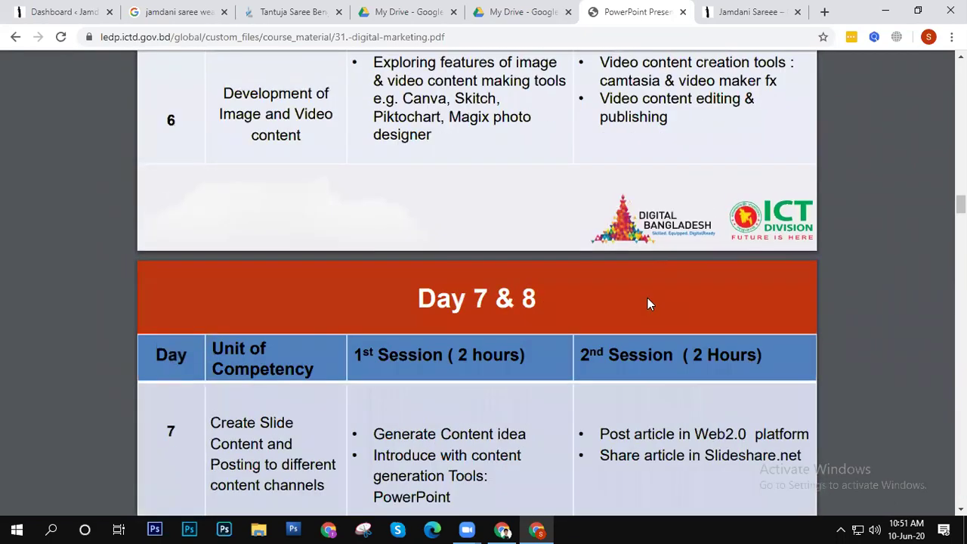
scroll(637, 268, "down", 4)
scroll(637, 275, "down", 3)
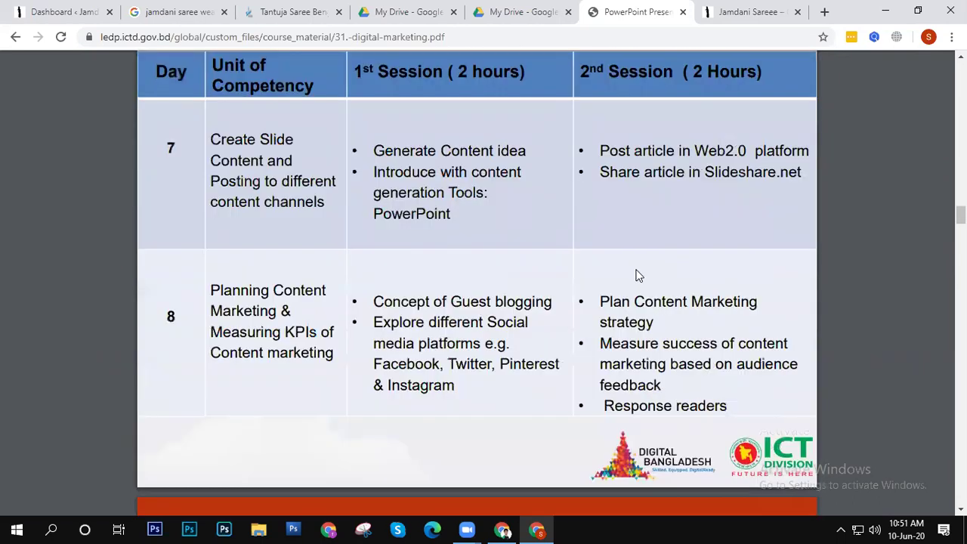
scroll(634, 269, "down", 4)
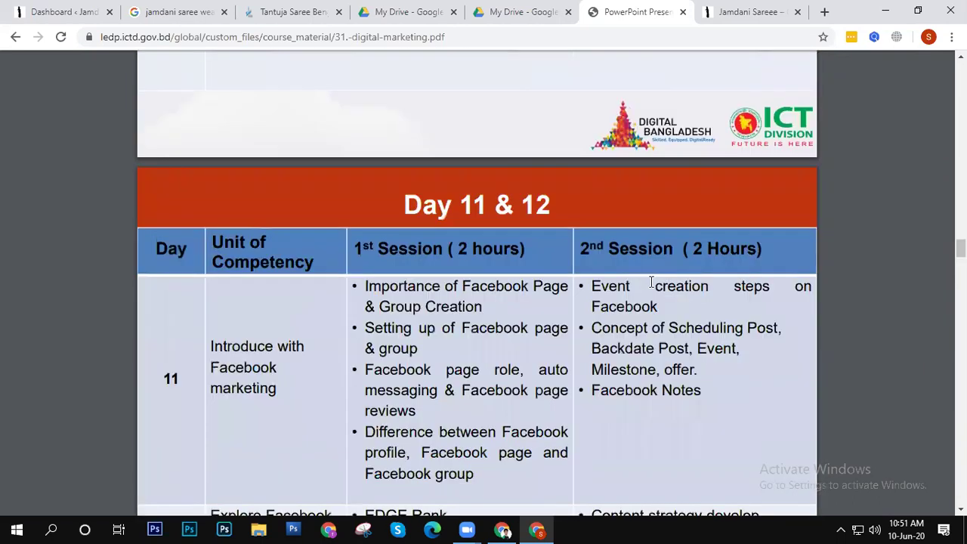
scroll(861, 261, "up", 1)
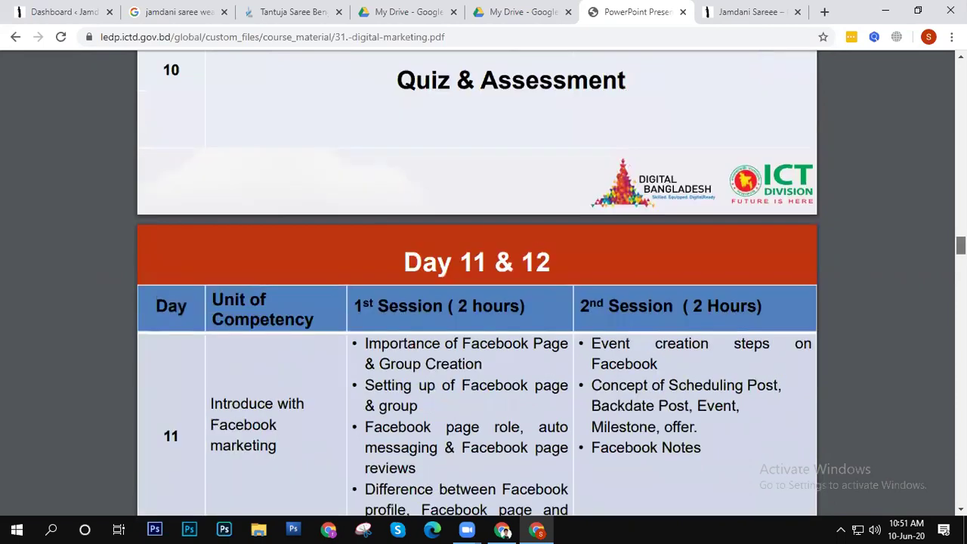
scroll(301, 336, "down", 1)
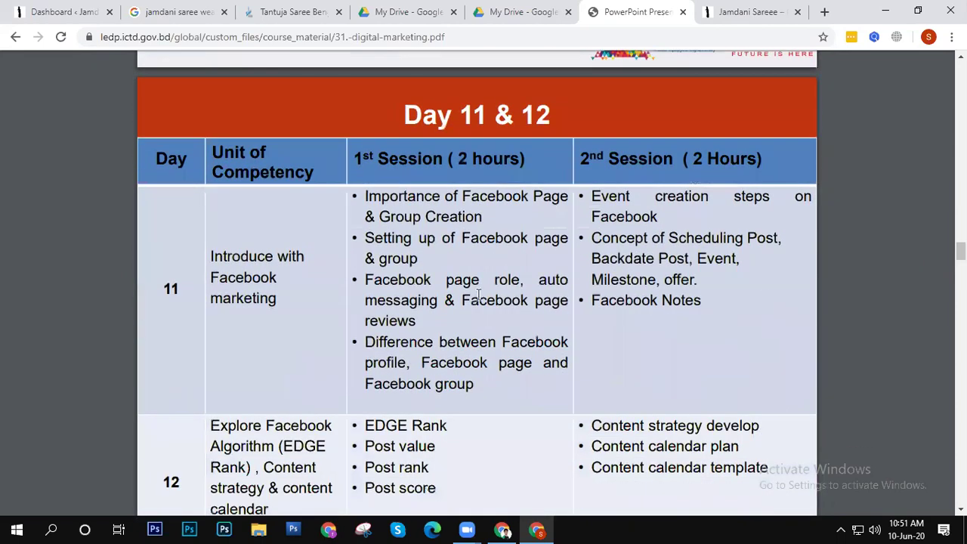
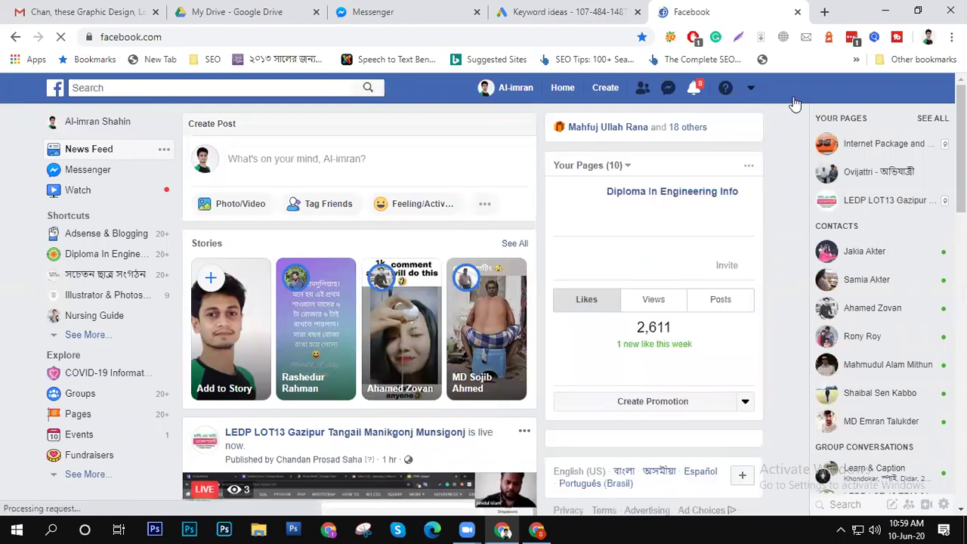
Choose 'Switch to New Facebook' from the account dropdown menu
left_click(750, 91)
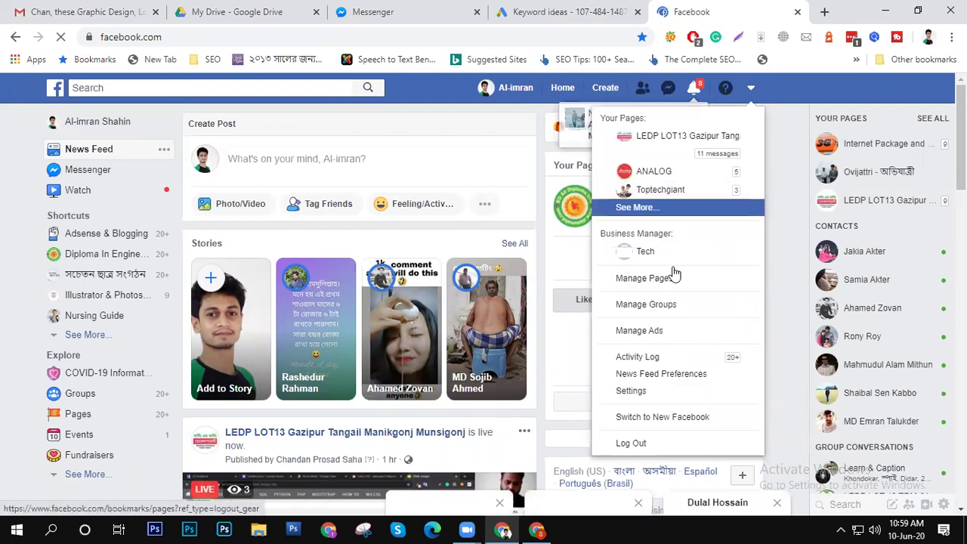
left_click(676, 418)
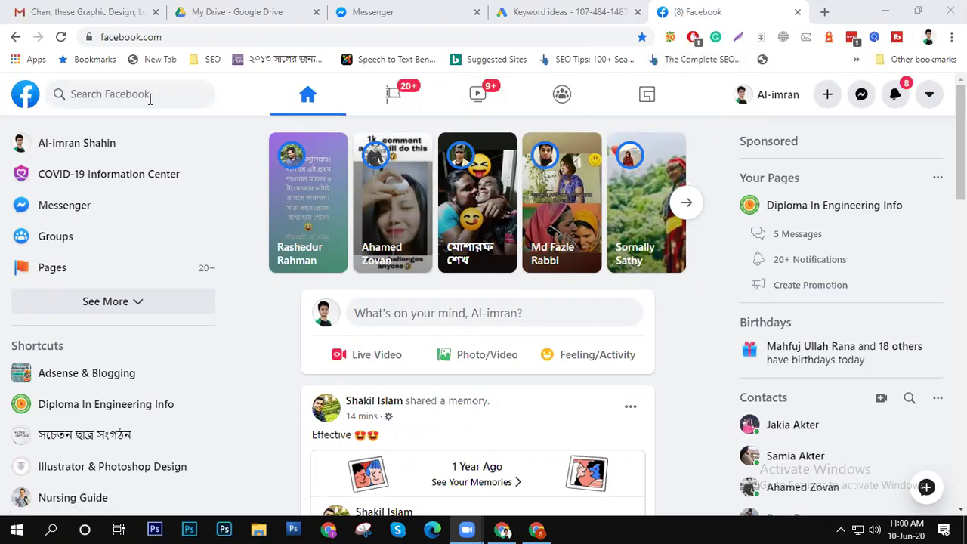
Bring up and dismiss the search box's recent searches, then expand the sidebar sections
left_click(121, 95)
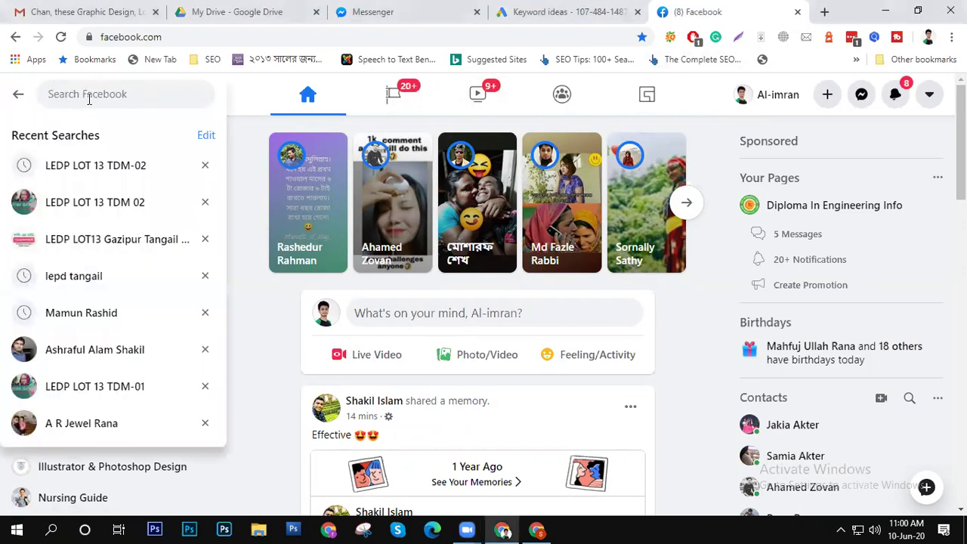
key("Escape")
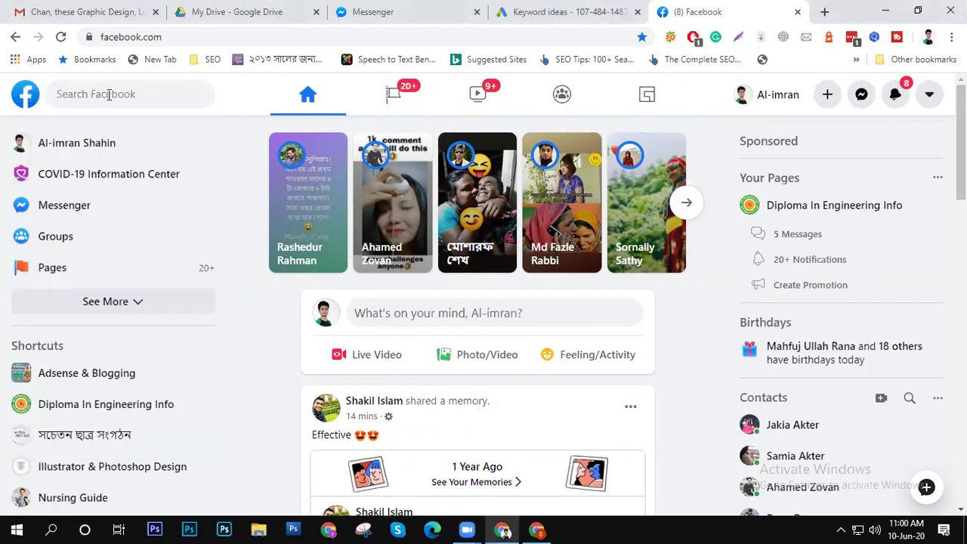
left_click(135, 101)
left_click(134, 100)
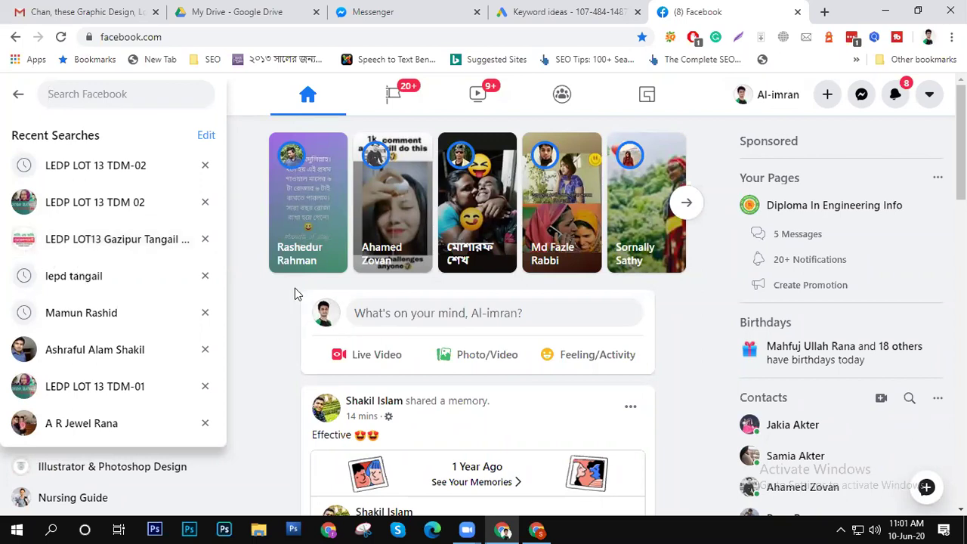
left_click(298, 313)
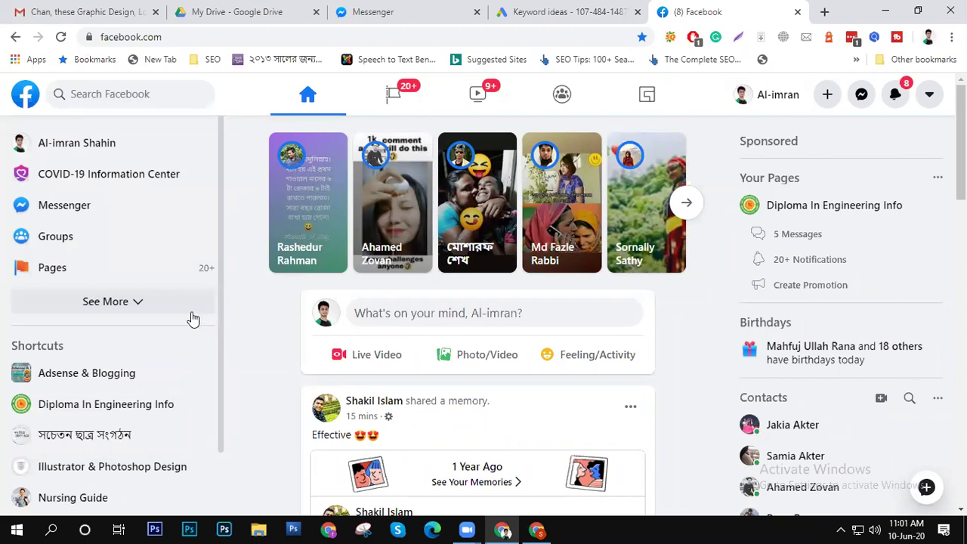
left_click(164, 303)
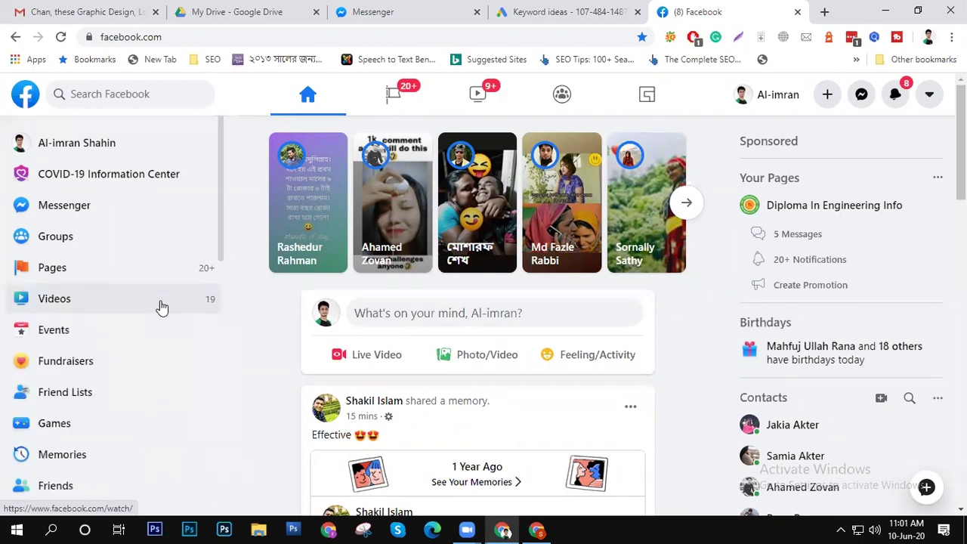
Search Facebook for 'evaly.com.bd'
left_click(158, 94)
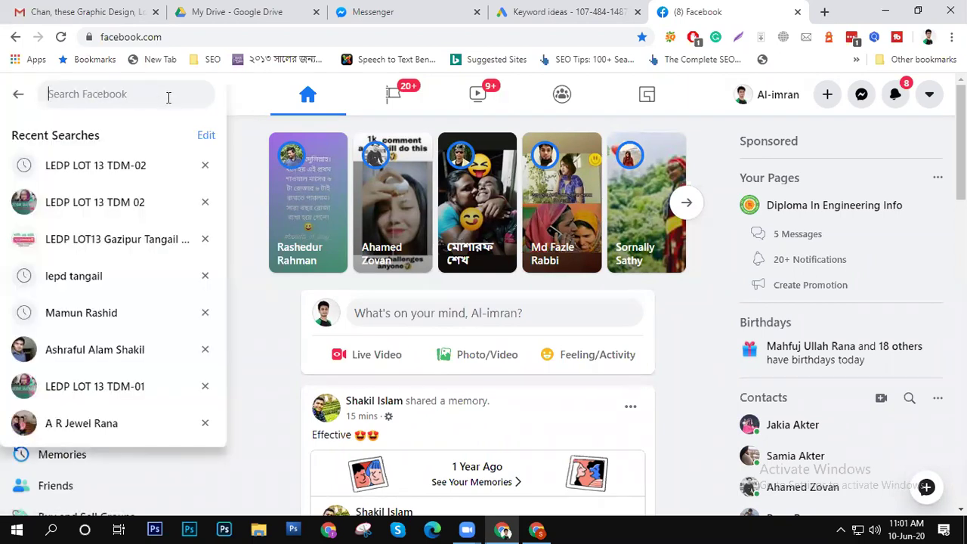
type("ev")
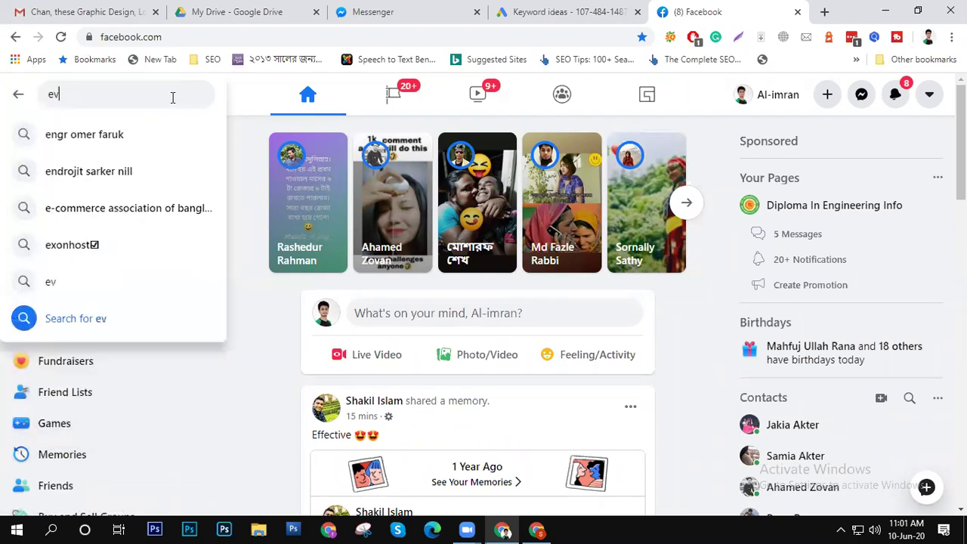
type("aly.")
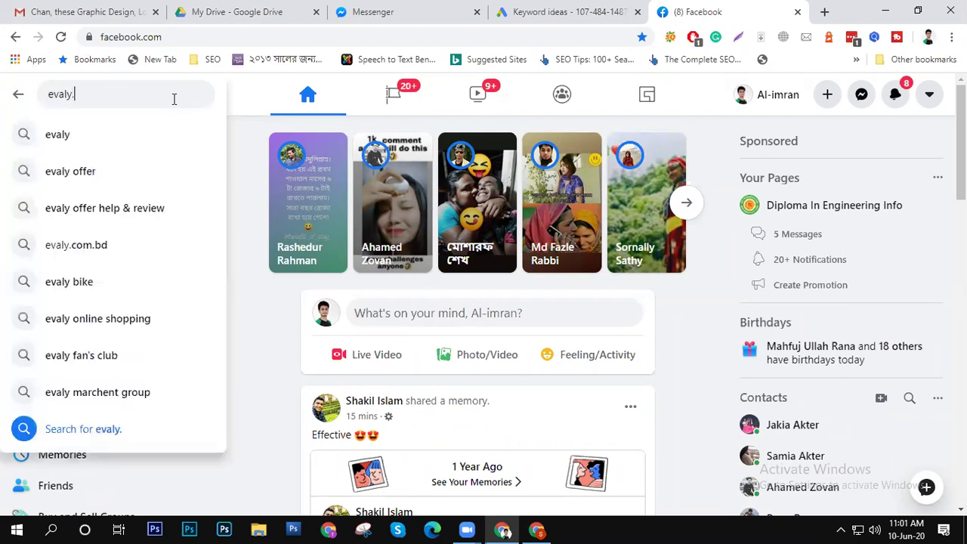
type("com.bd")
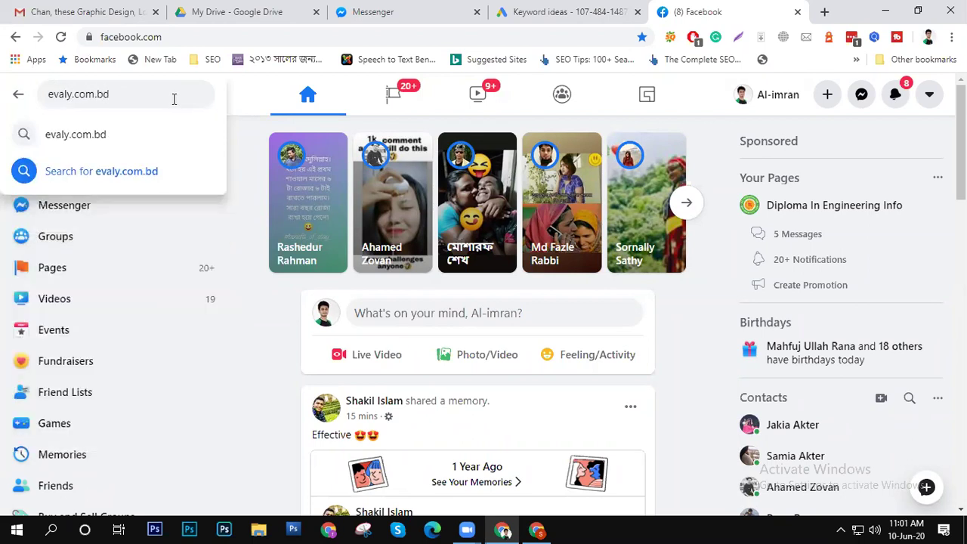
key("Return")
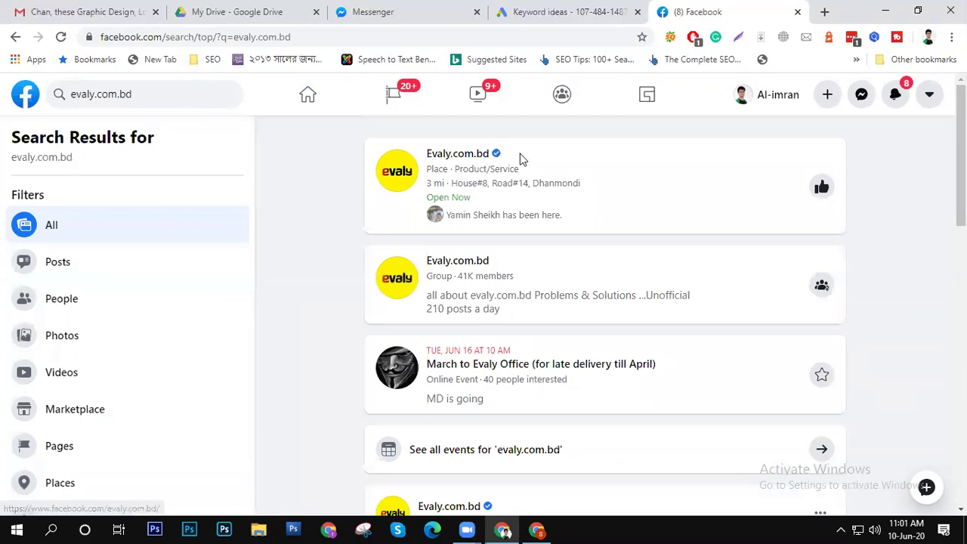
Open the Evaly.com.bd page, the Evaly.com.bd group and the March to Evaly Office event in new tabs
right_click(482, 156)
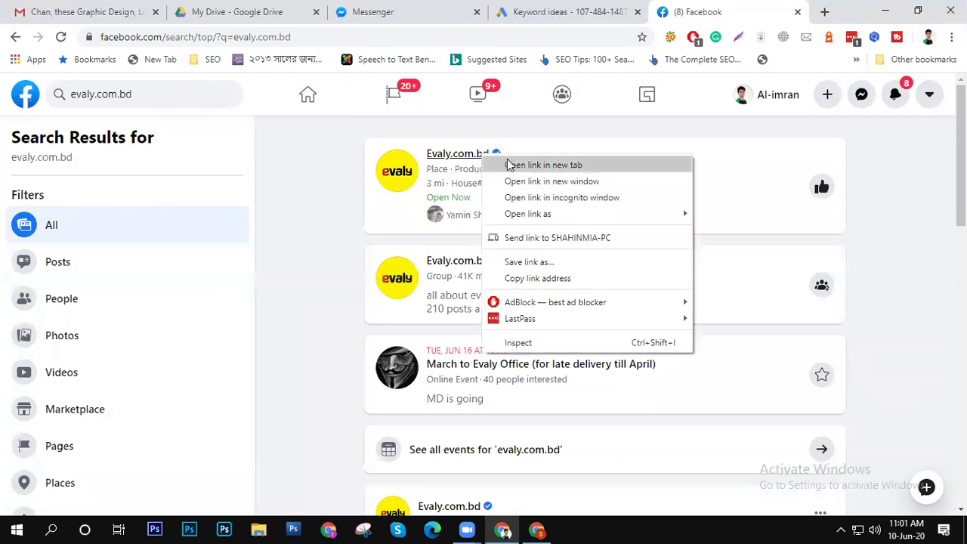
left_click(510, 165)
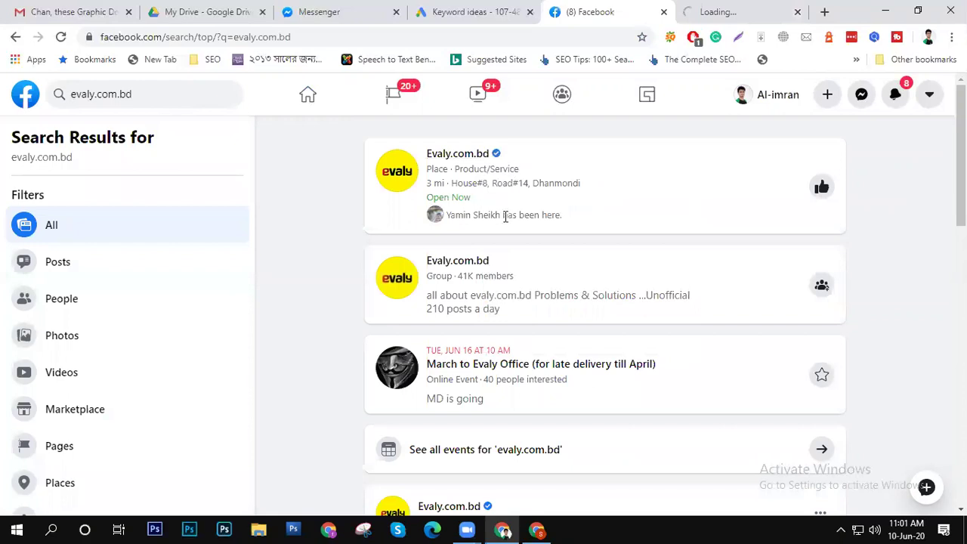
right_click(483, 263)
left_click(542, 264)
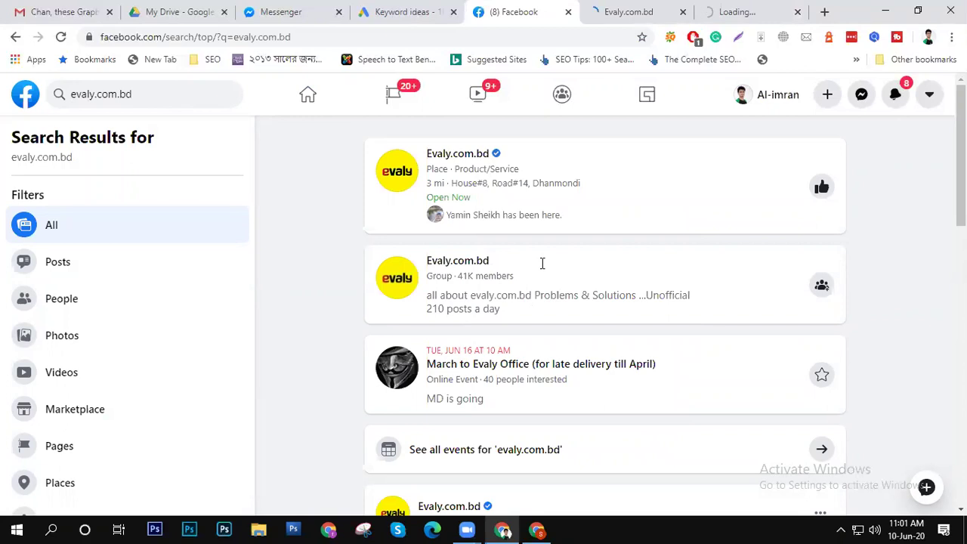
scroll(611, 318, "up", 10)
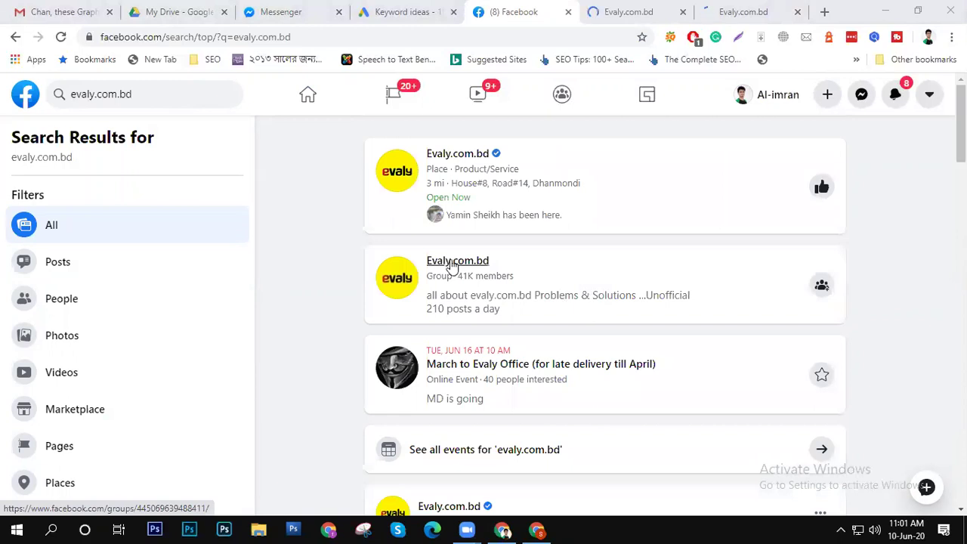
mouse_move(451, 269)
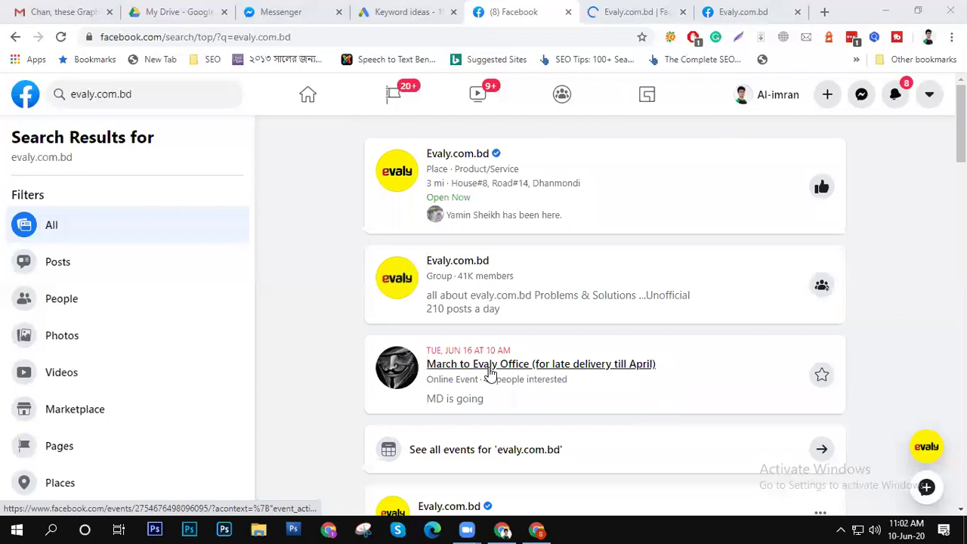
mouse_move(490, 371)
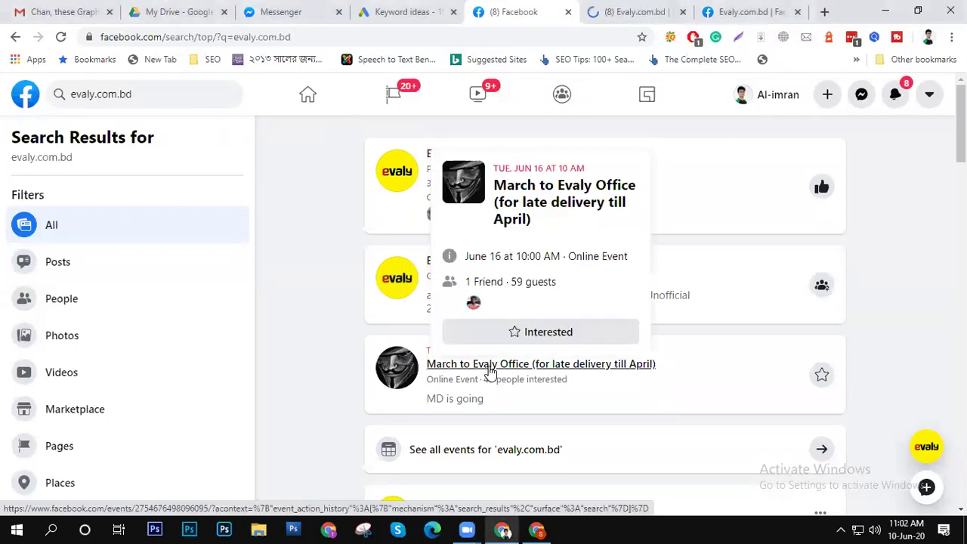
right_click(489, 367)
left_click(539, 179)
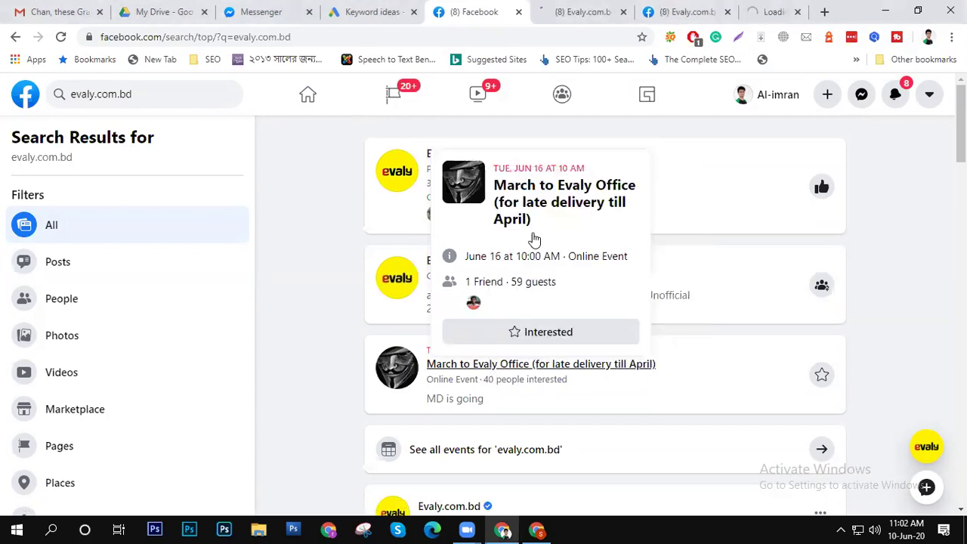
scroll(537, 429, "down", 5)
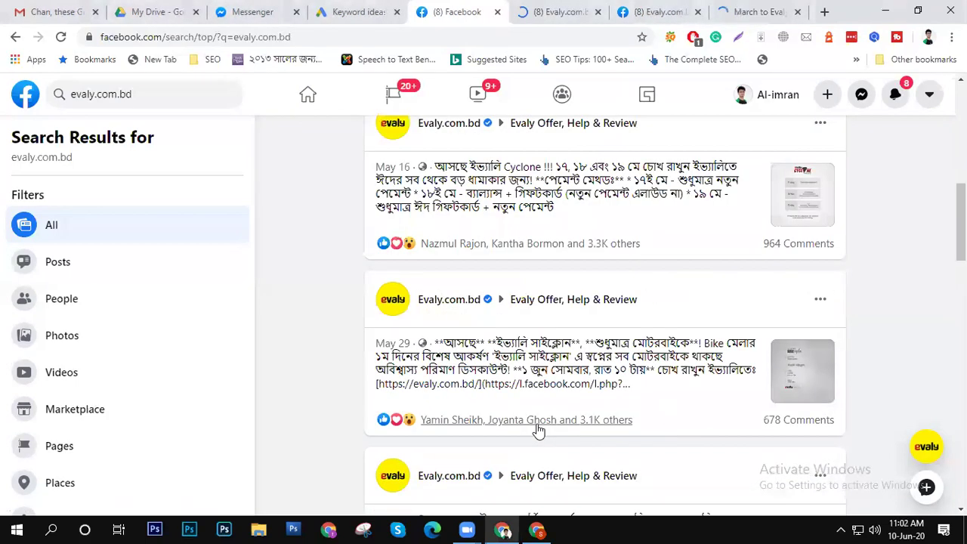
scroll(591, 315, "down", 10)
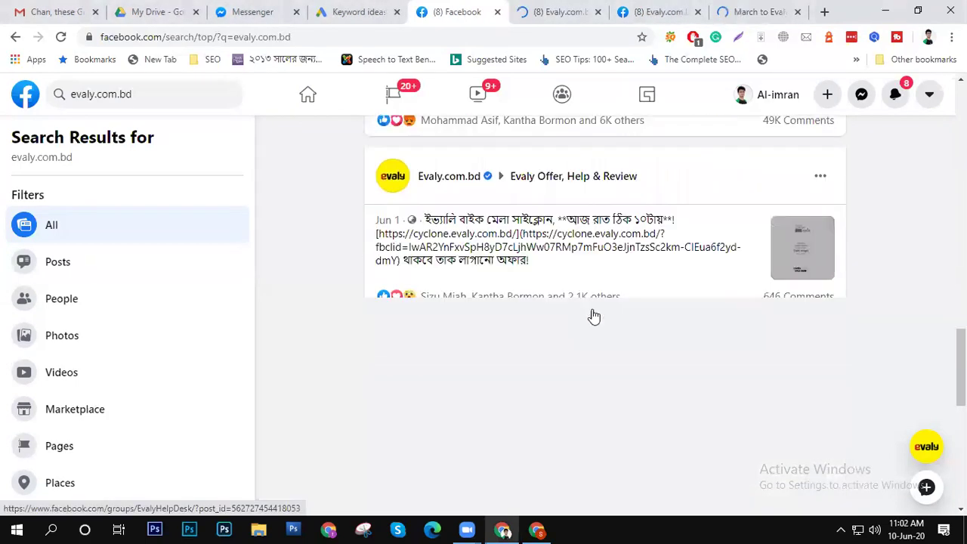
scroll(603, 340, "up", 10)
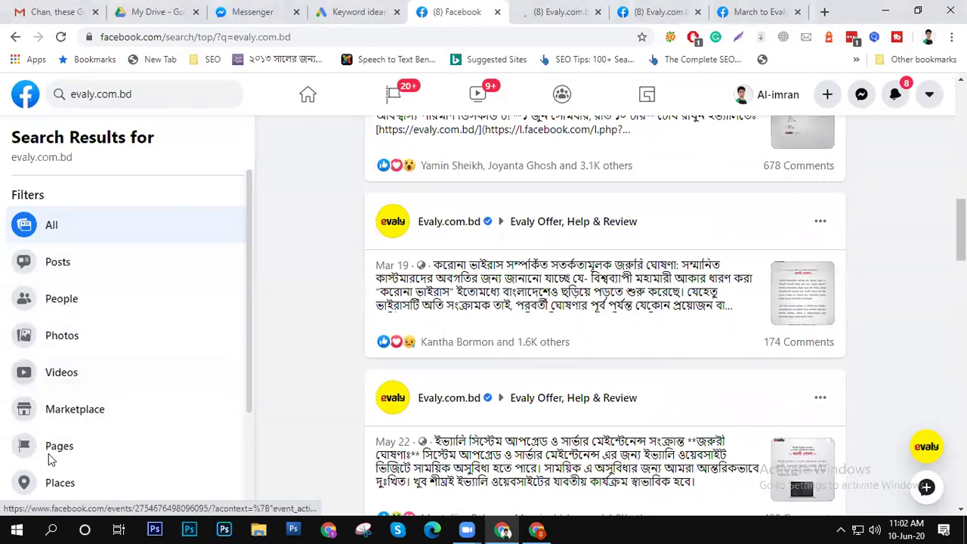
Filter the results to Pages and open the verified Evaly.com.bd page in a new tab
left_click(72, 461)
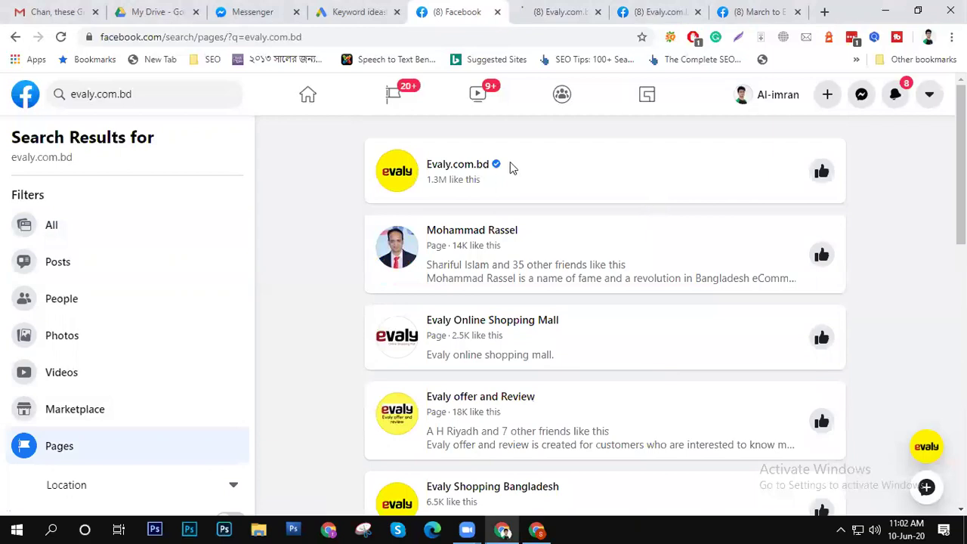
mouse_move(463, 171)
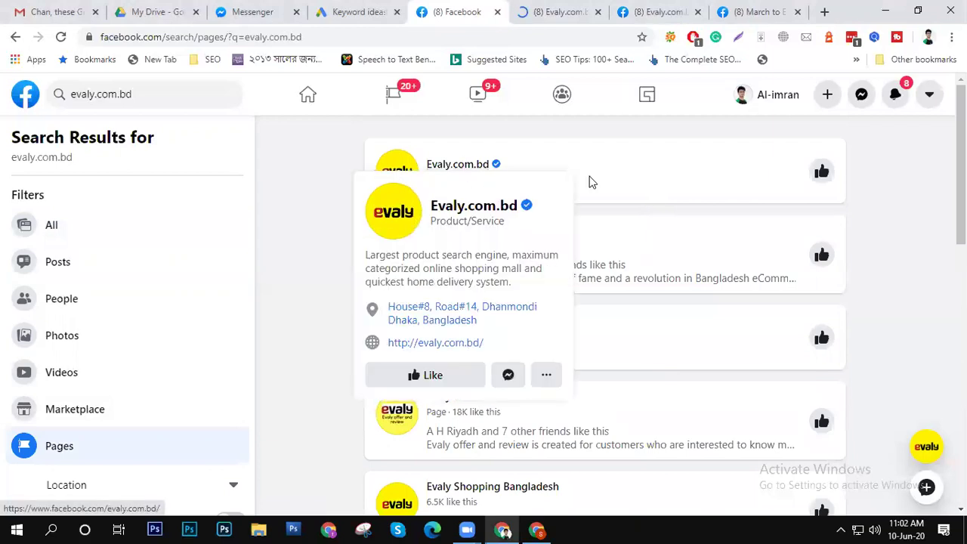
right_click(455, 174)
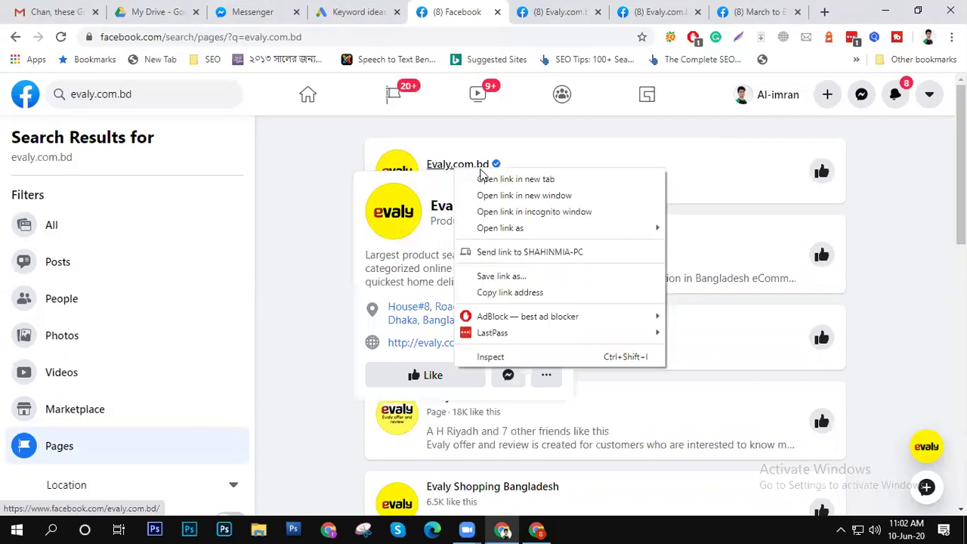
left_click(490, 178)
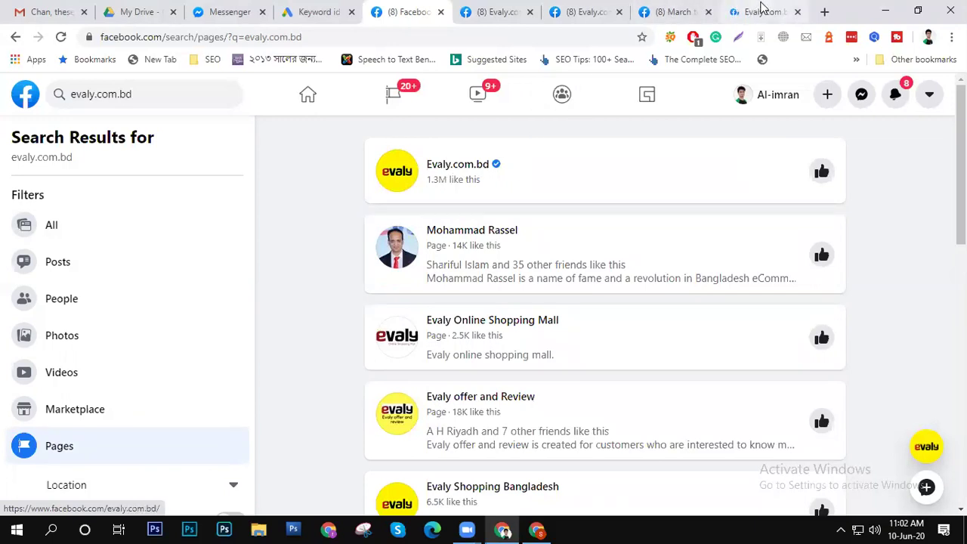
Switch to the Evaly.com.bd page tab and scroll through it with its chat open
key("ctrl+Tab")
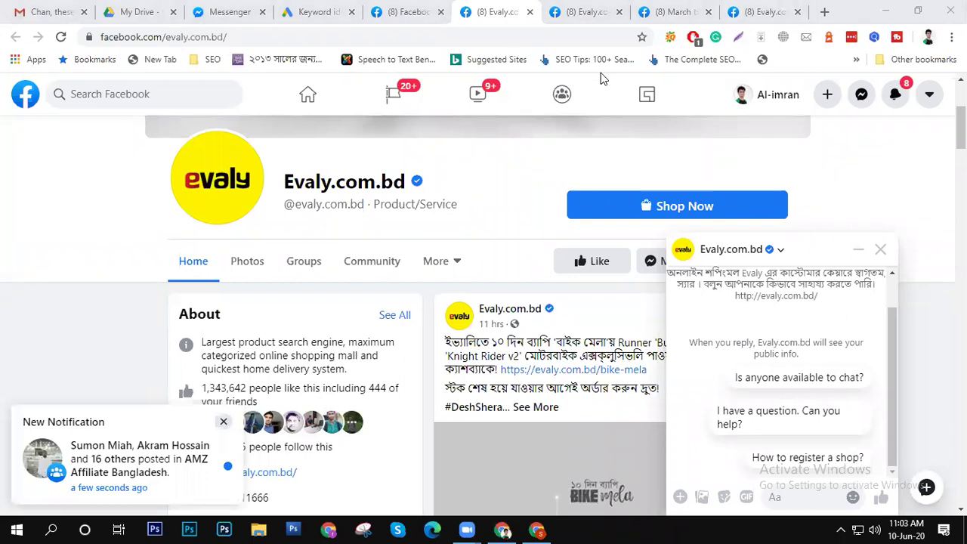
scroll(794, 446, "down", 5)
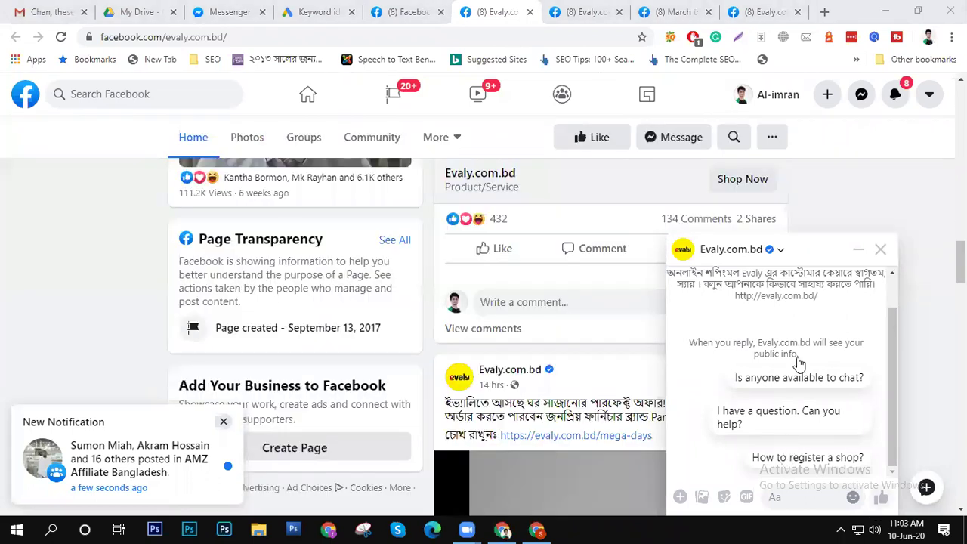
scroll(798, 363, "up", 2)
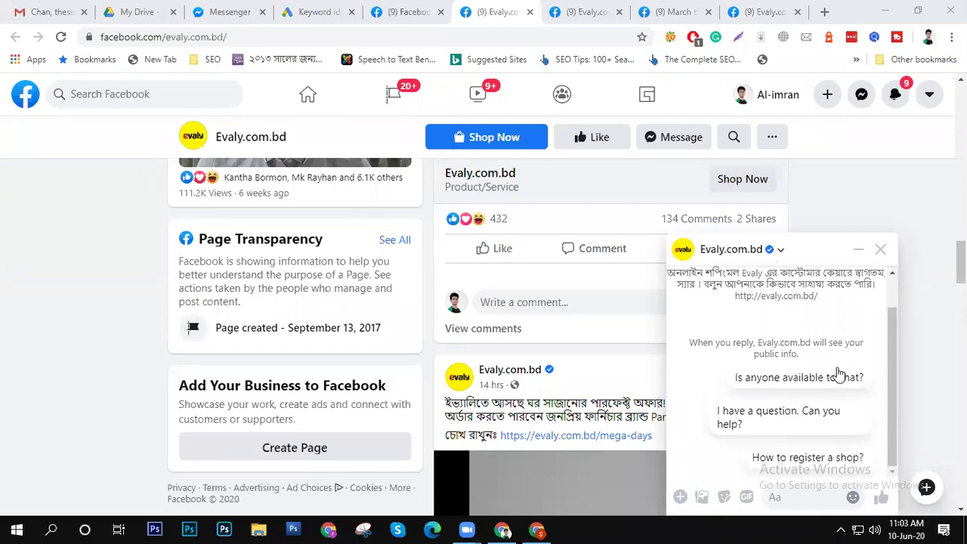
Send the suggested question 'How to register a shop?' and scroll the chat to the Bengali reply
left_click(814, 459)
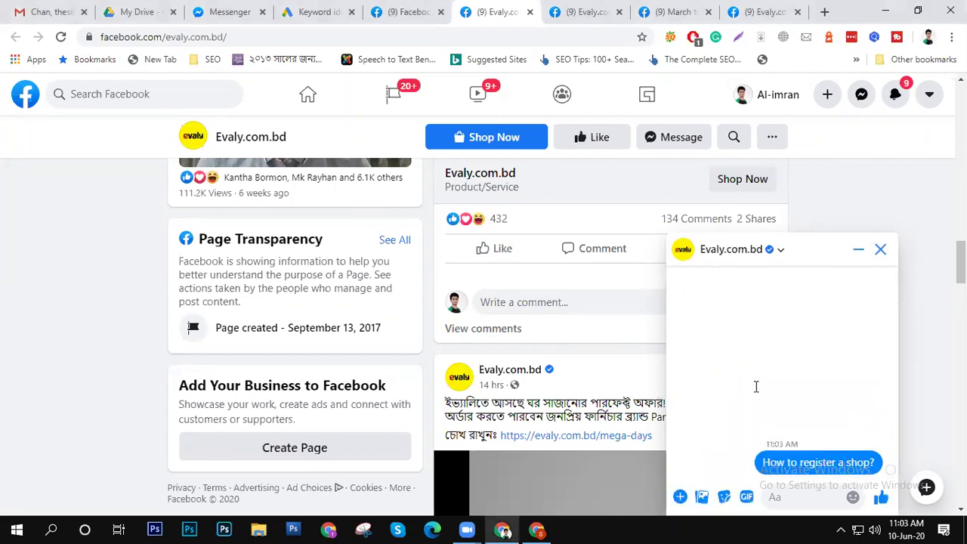
mouse_move(891, 421)
left_mouse_down()
mouse_move(892, 319)
mouse_move(889, 434)
left_mouse_up()
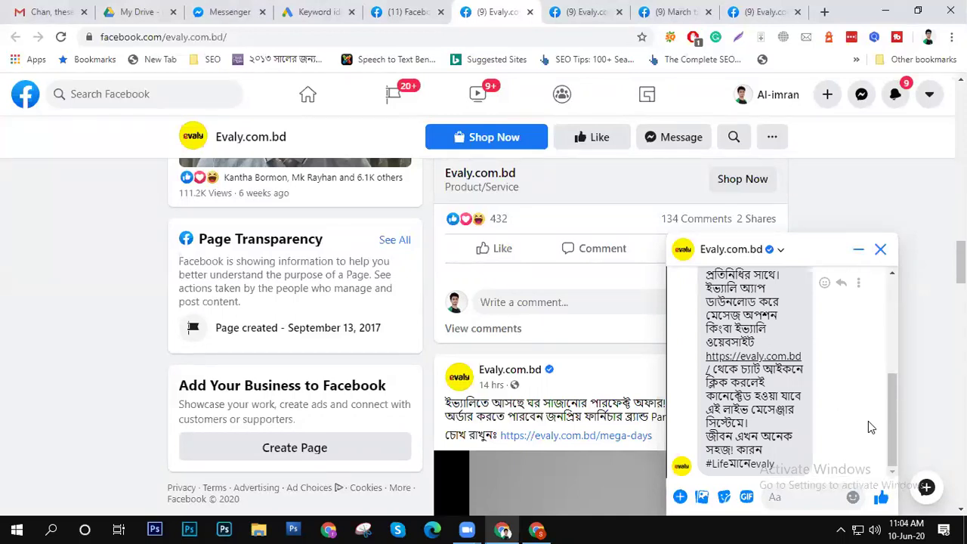
left_click_drag(894, 404, 899, 305)
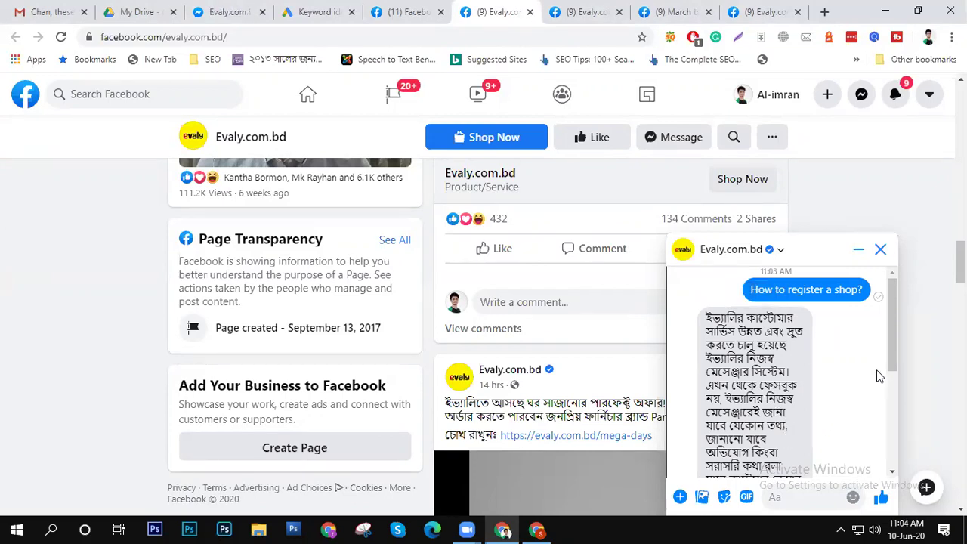
left_click_drag(889, 344, 879, 375)
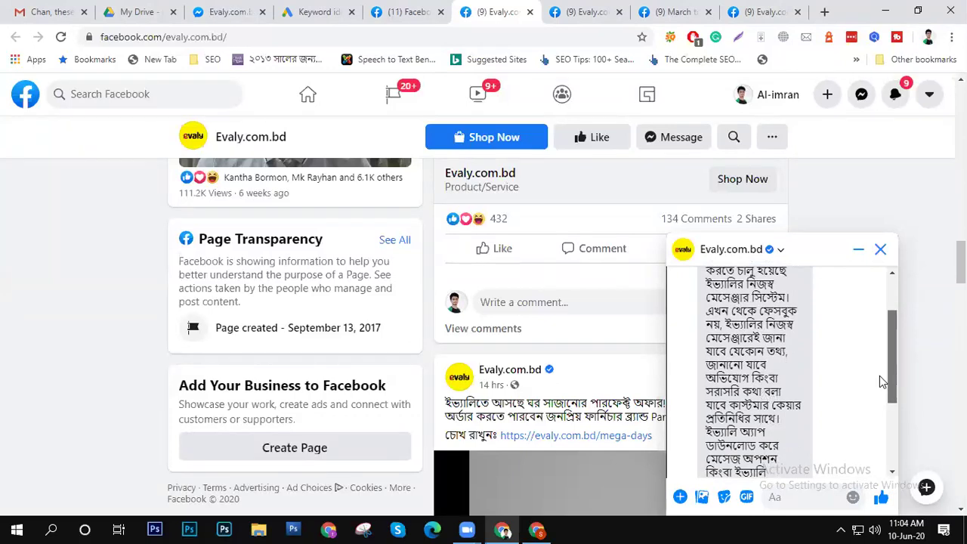
left_click_drag(880, 375, 879, 377)
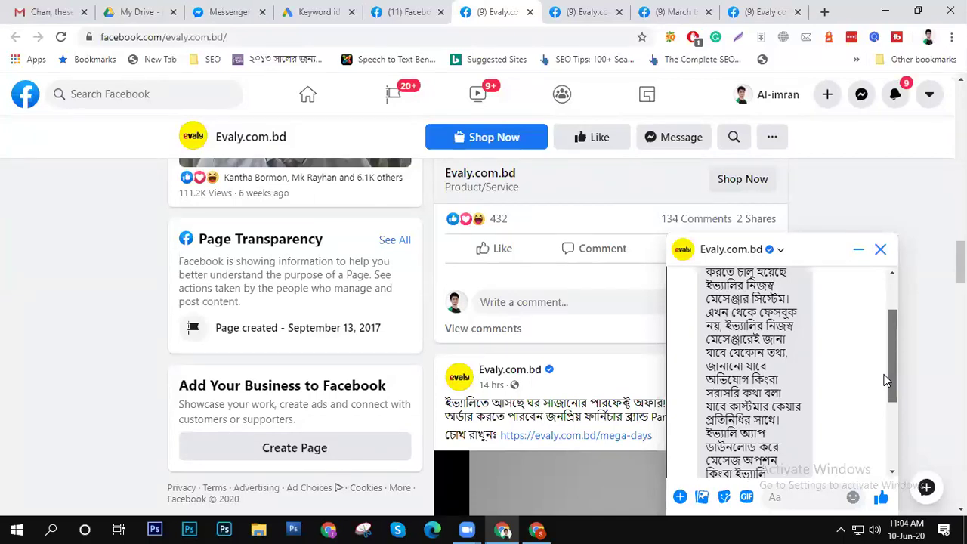
scroll(882, 375, "down", 2)
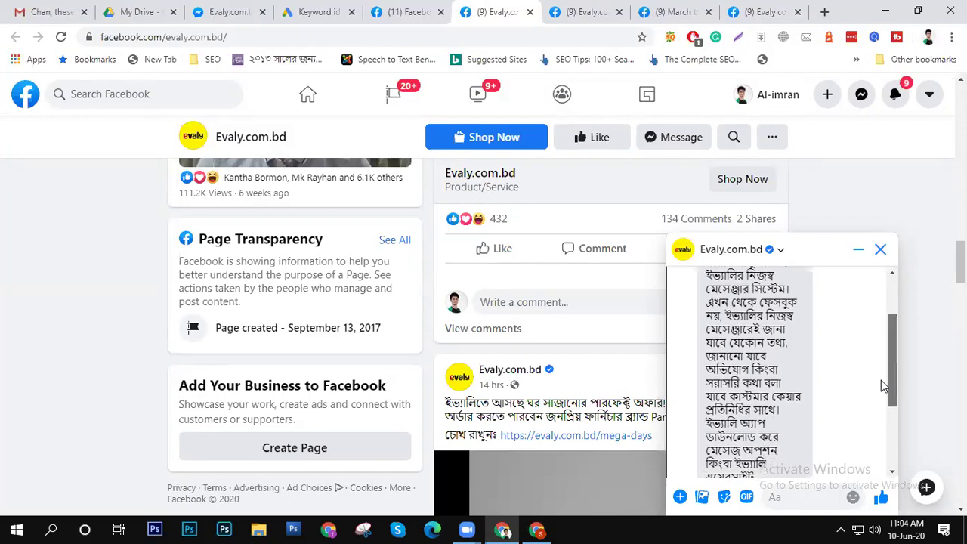
scroll(877, 384, "down", 3)
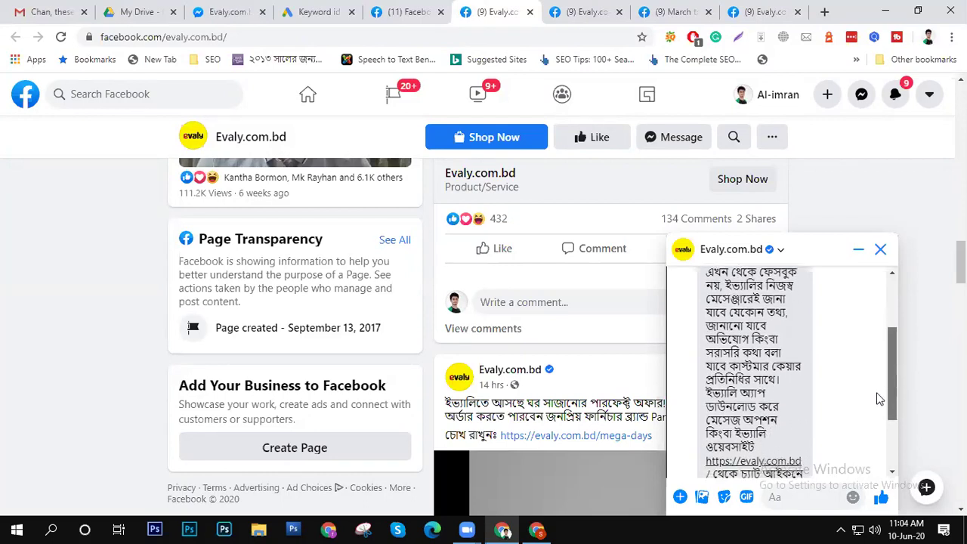
scroll(877, 396, "down", 2)
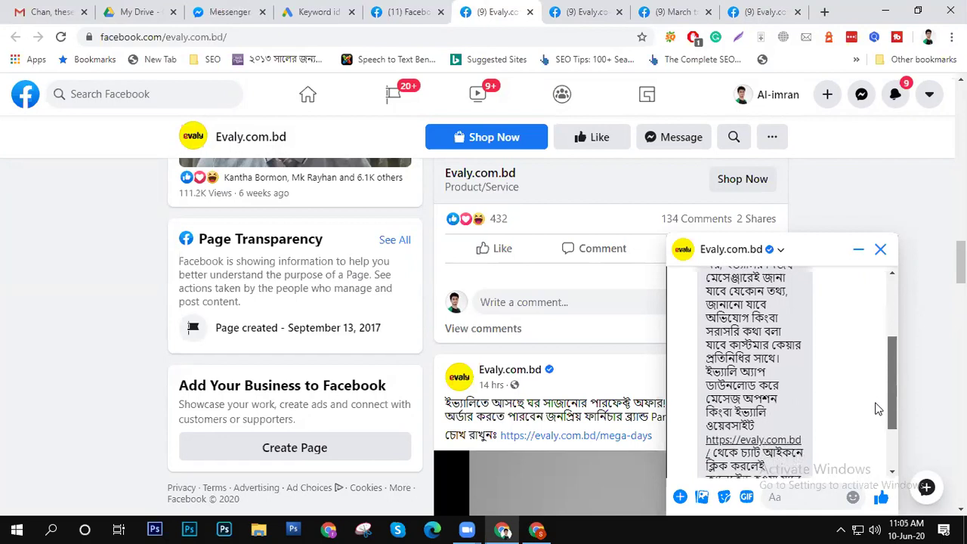
scroll(876, 411, "down", 3)
scroll(875, 423, "down", 3)
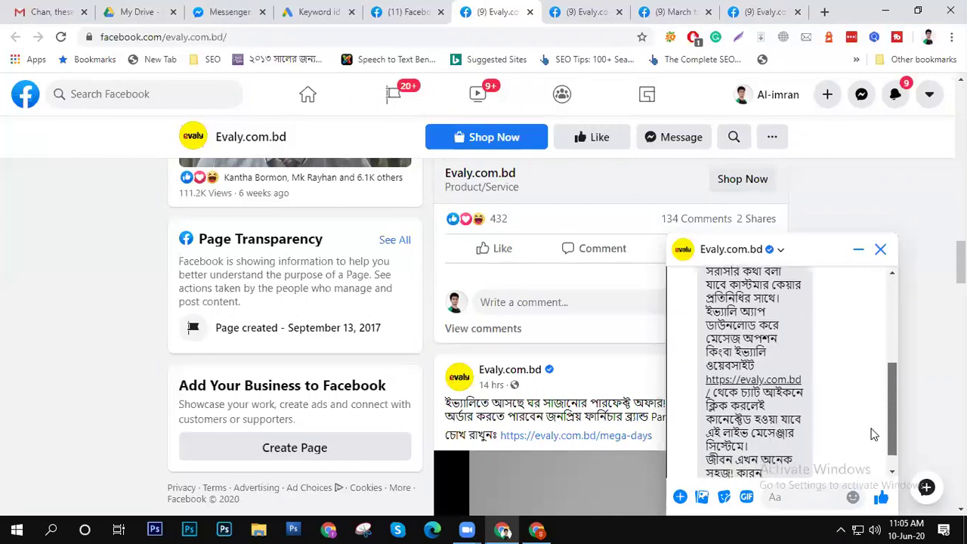
scroll(874, 437, "down", 1)
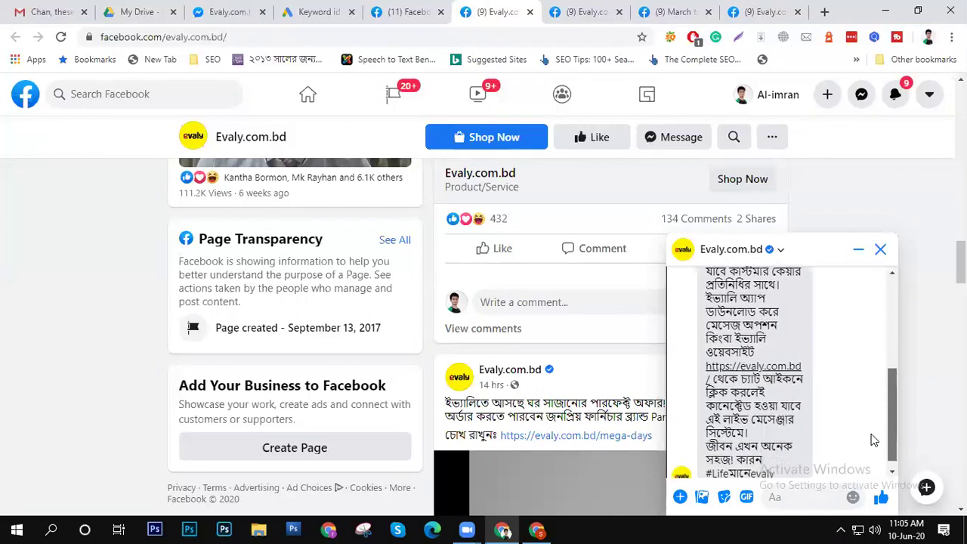
scroll(871, 443, "down", 1)
scroll(873, 447, "down", 1)
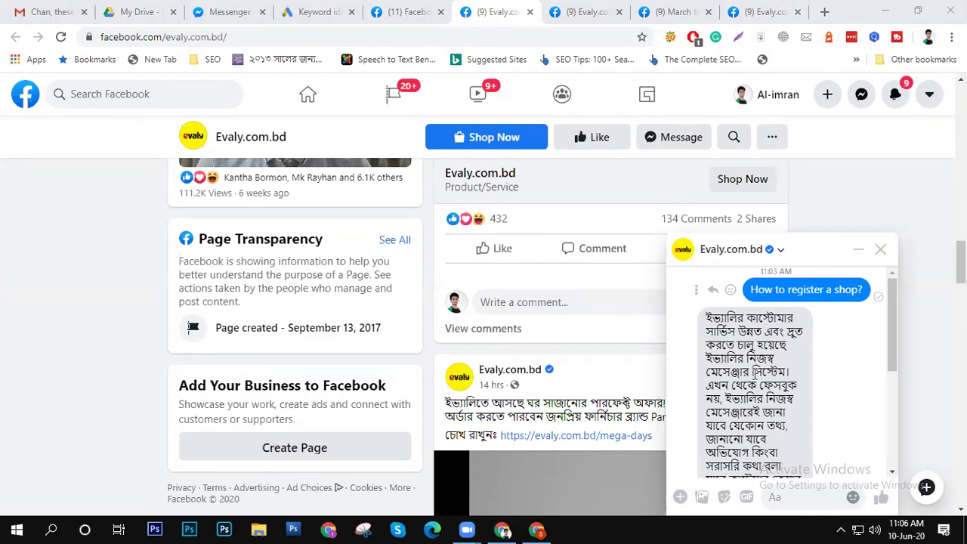
scroll(755, 362, "down", 5)
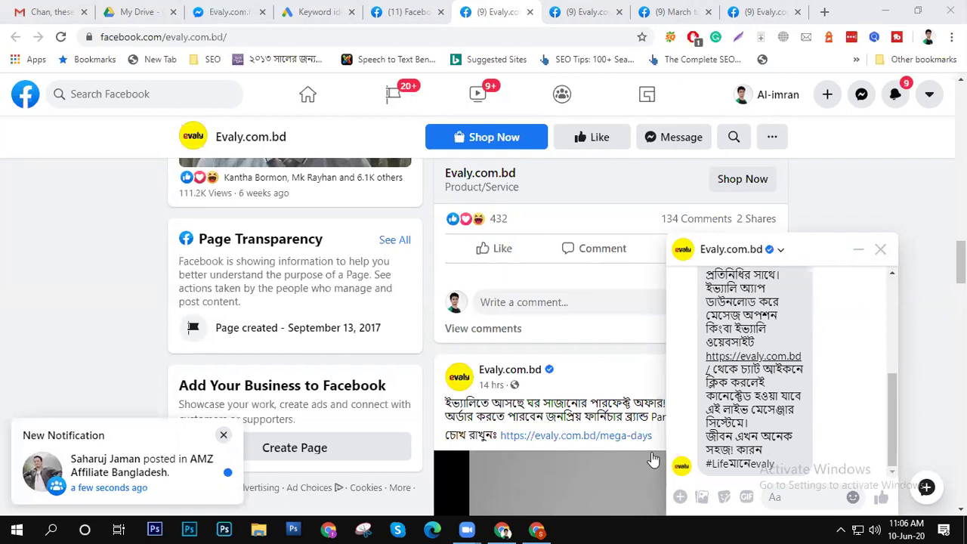
Close the Evaly.com.bd chat and reload the page
scroll(798, 367, "up", 5)
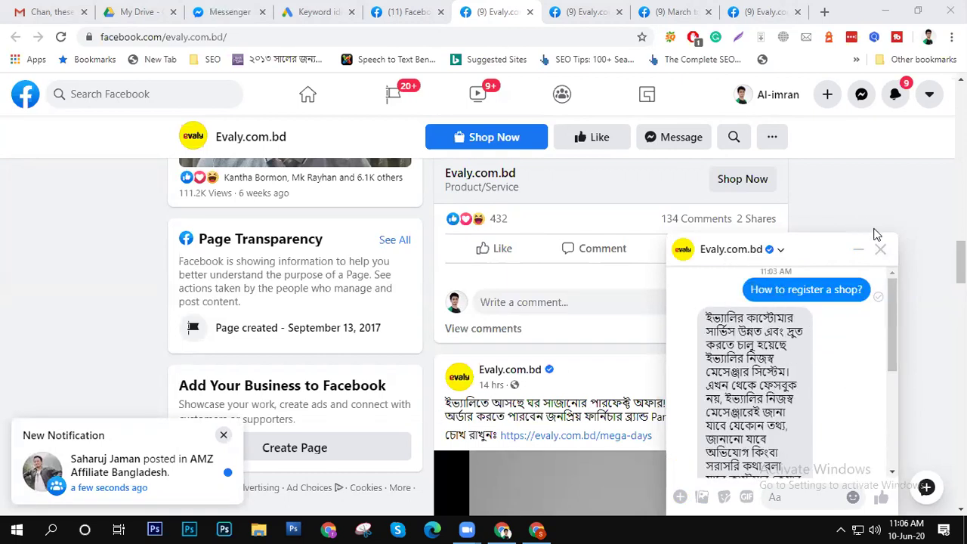
left_click(885, 251)
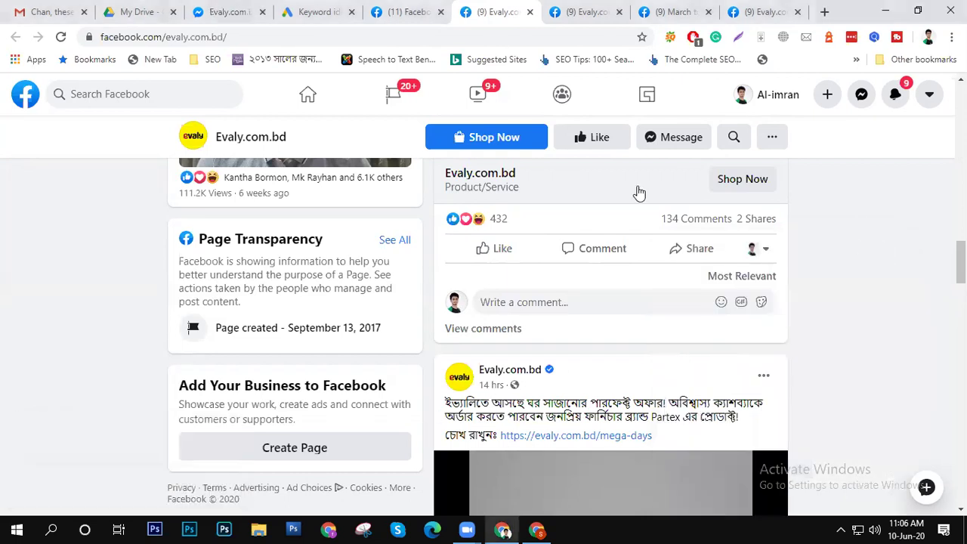
left_click(61, 39)
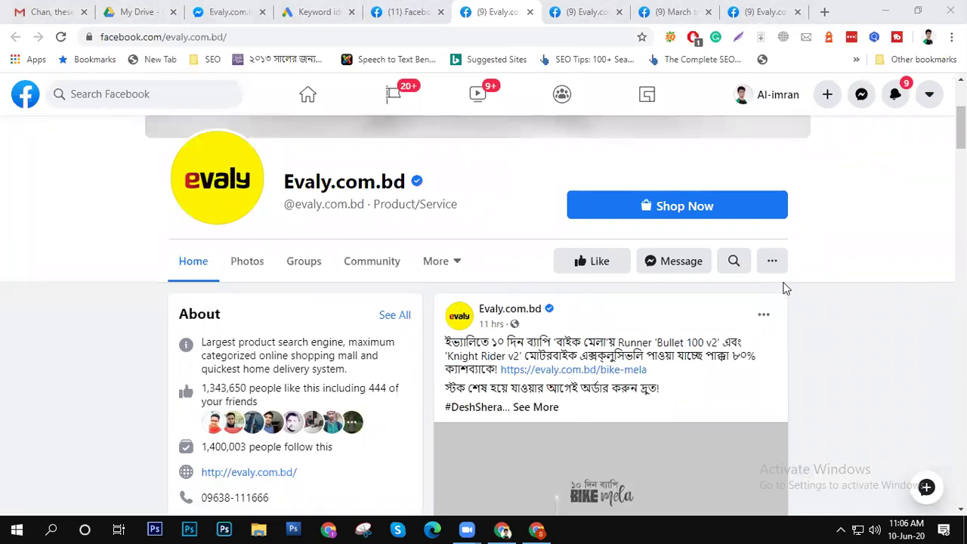
scroll(788, 310, "down", 4)
scroll(811, 321, "up", 7)
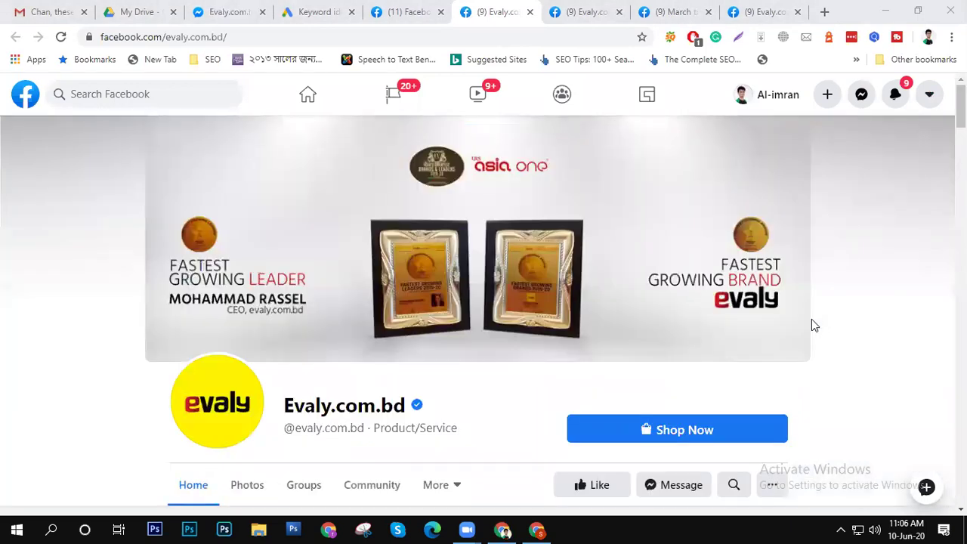
scroll(814, 325, "down", 5)
scroll(836, 344, "down", 10)
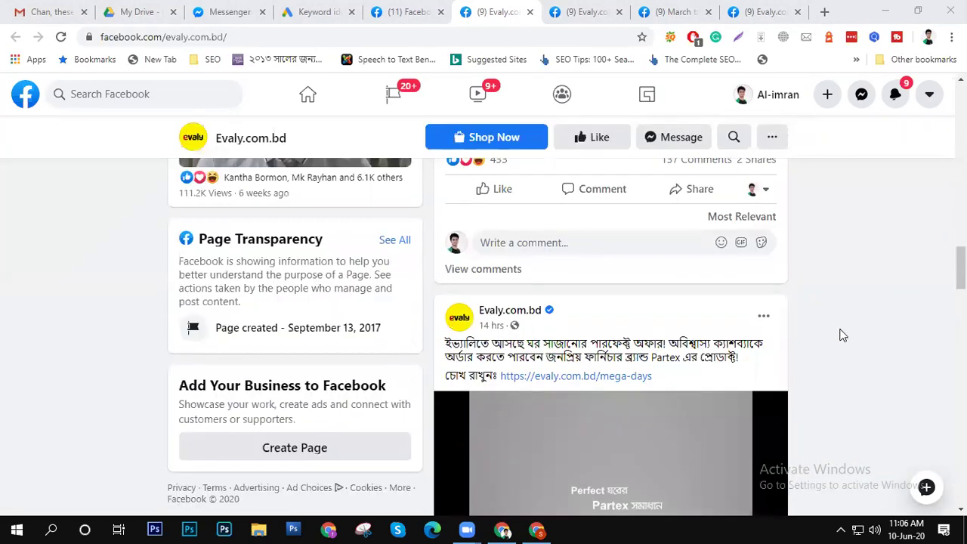
scroll(841, 329, "up", 4)
Like the Evaly.com.bd page, then page down to its Related Pages and About sections
left_click(612, 143)
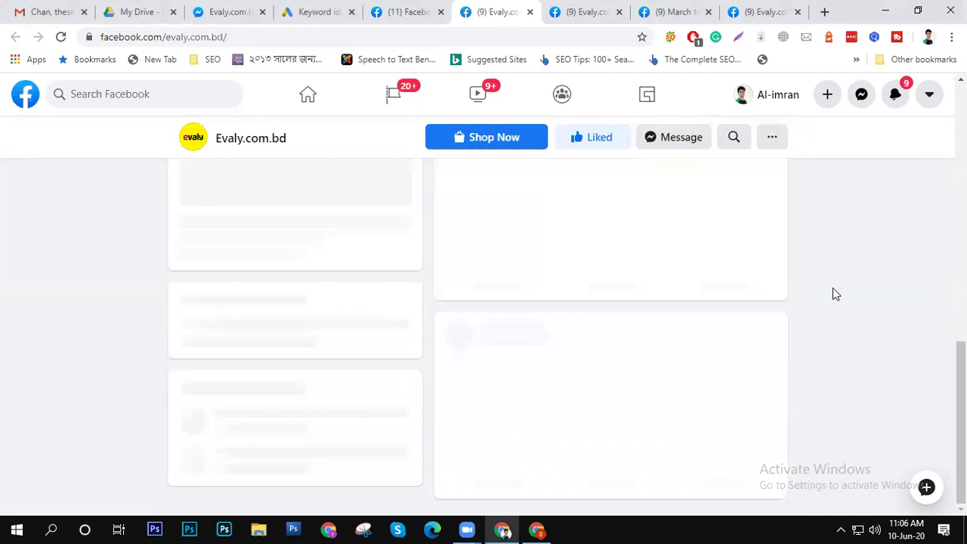
scroll(855, 292, "down", 3)
scroll(855, 293, "up", 10)
scroll(854, 295, "up", 8)
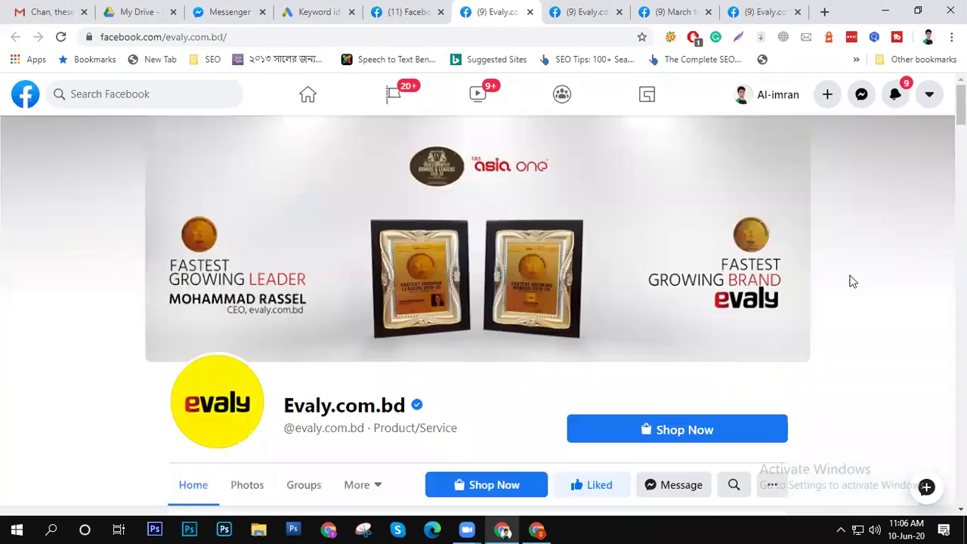
scroll(874, 327, "down", 8)
scroll(874, 326, "up", 8)
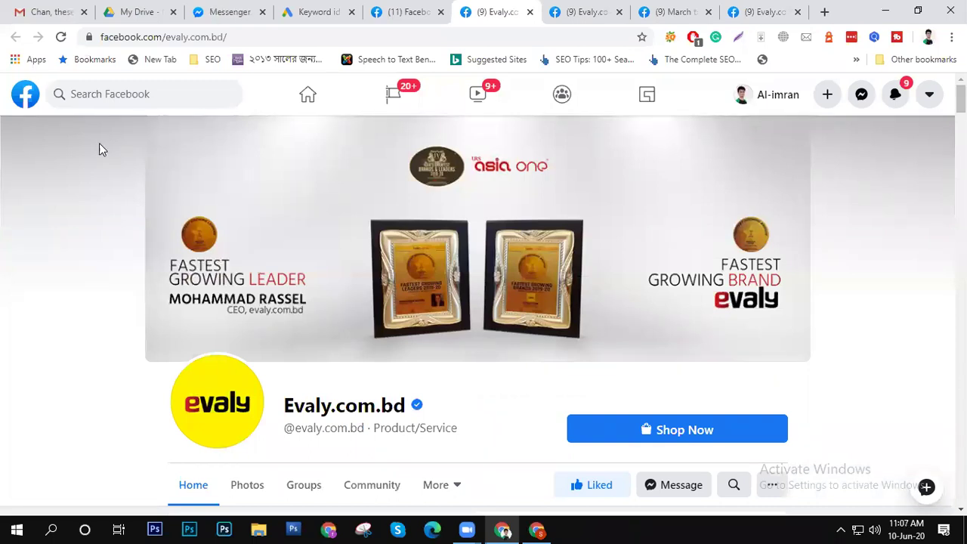
left_click(102, 218)
key("Page_Down")
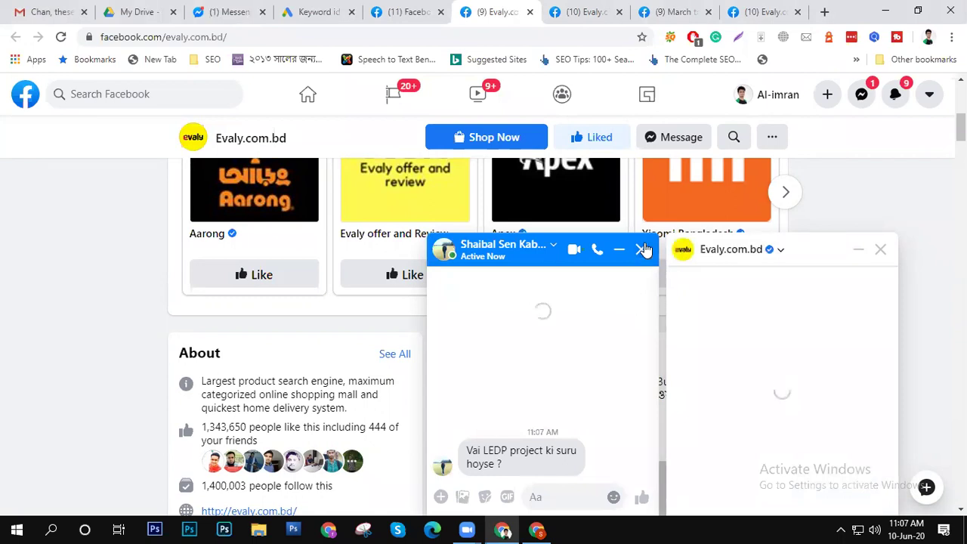
Close the friend's chat and the Evaly.com.bd chat, then scroll through the page's About details
left_click(641, 250)
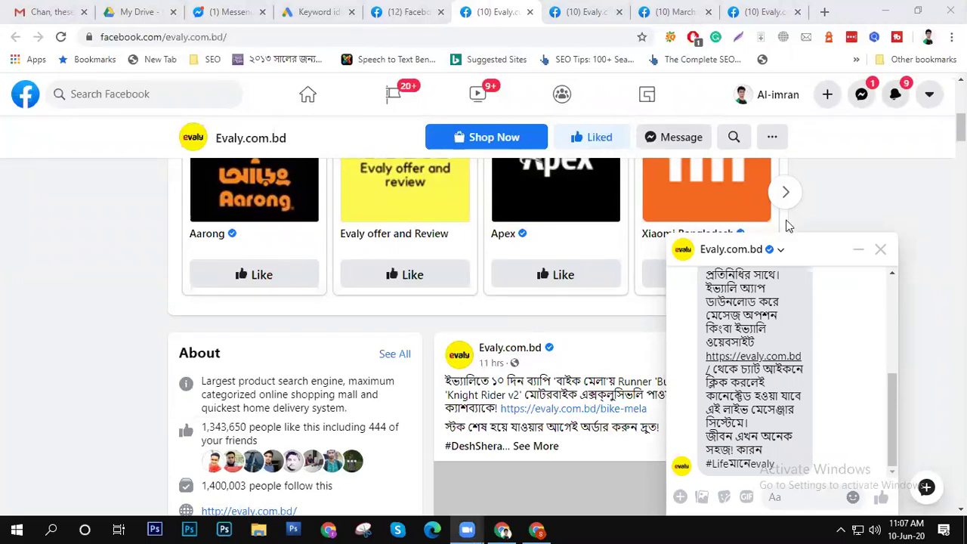
left_click(883, 256)
scroll(732, 330, "up", 5)
scroll(740, 344, "down", 10)
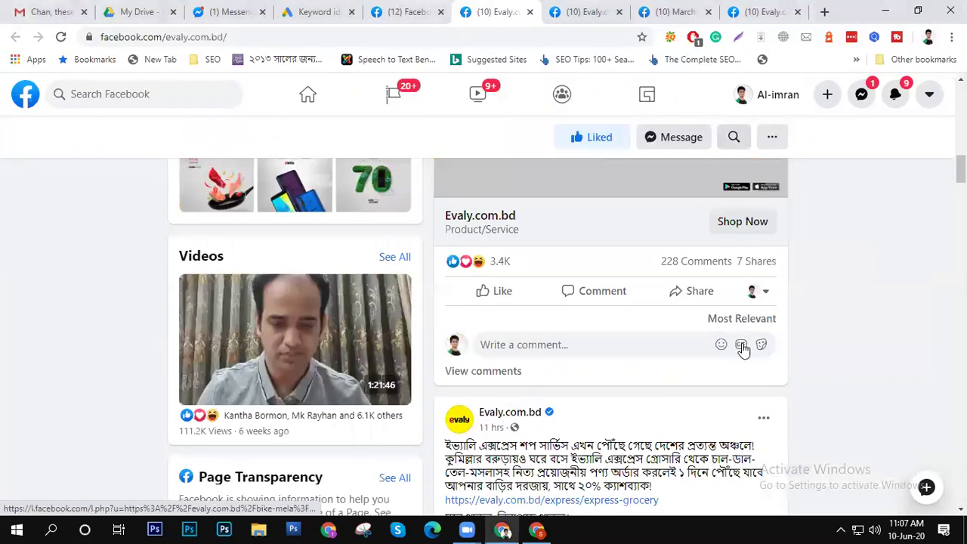
scroll(744, 349, "up", 5)
scroll(744, 349, "up", 3)
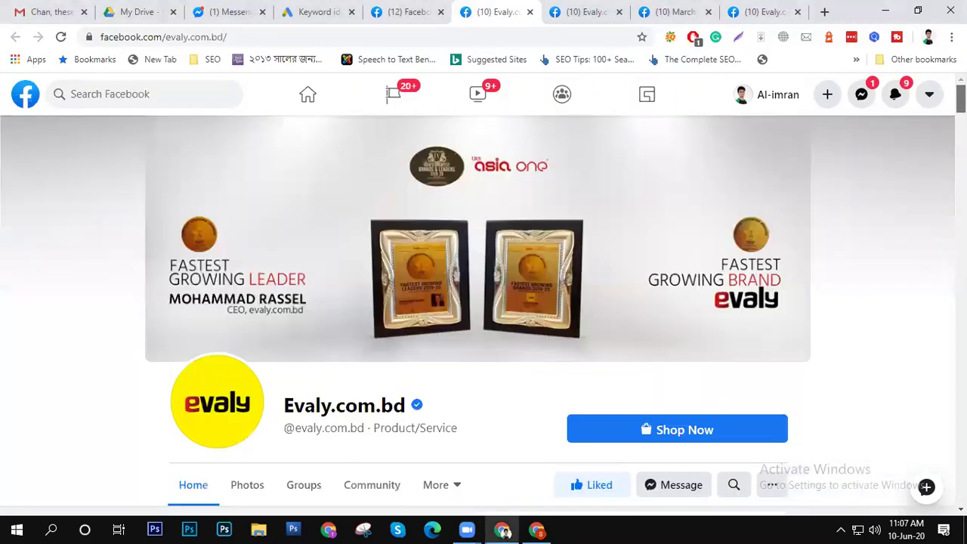
scroll(483, 316, "down", 10)
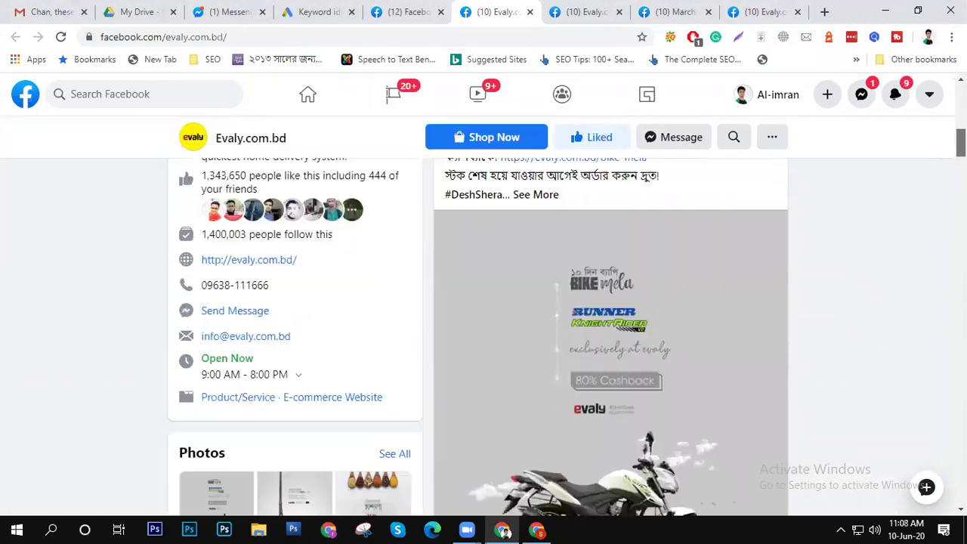
scroll(483, 316, "up", 4)
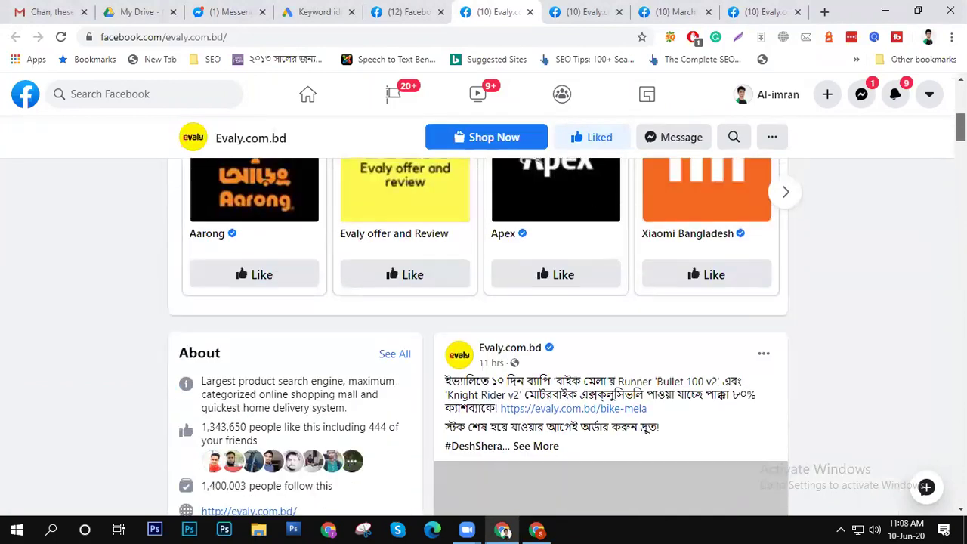
scroll(483, 316, "down", 2)
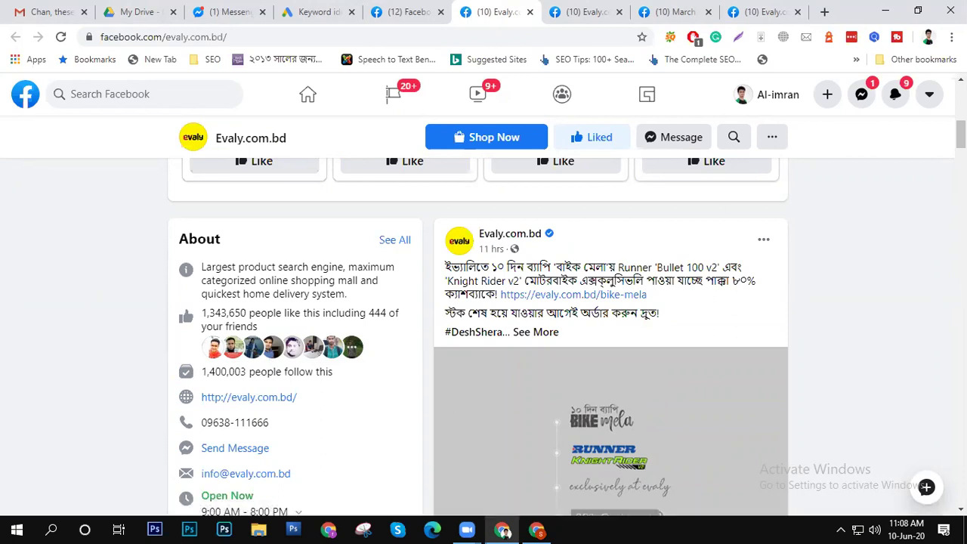
left_click_drag(960, 134, 960, 94)
scroll(483, 302, "down", 10)
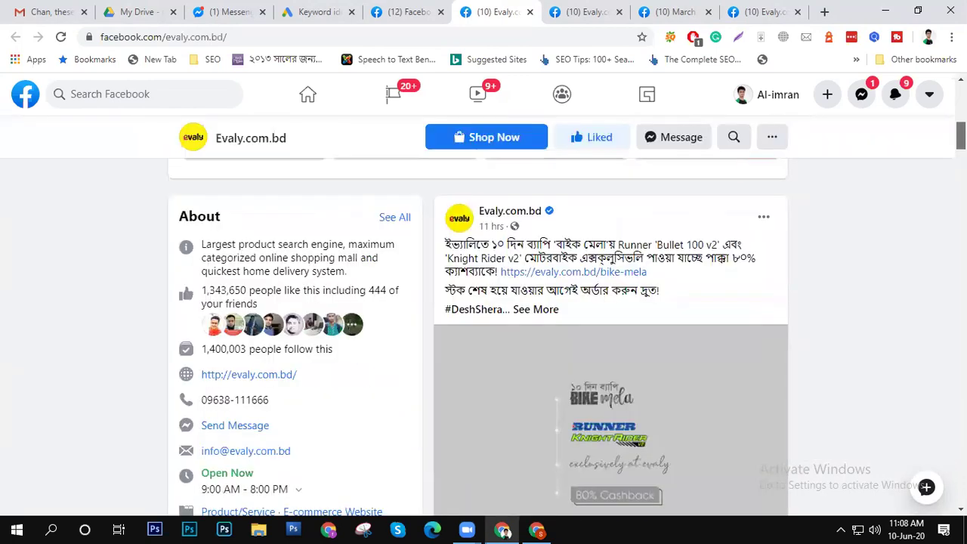
scroll(638, 291, "up", 6)
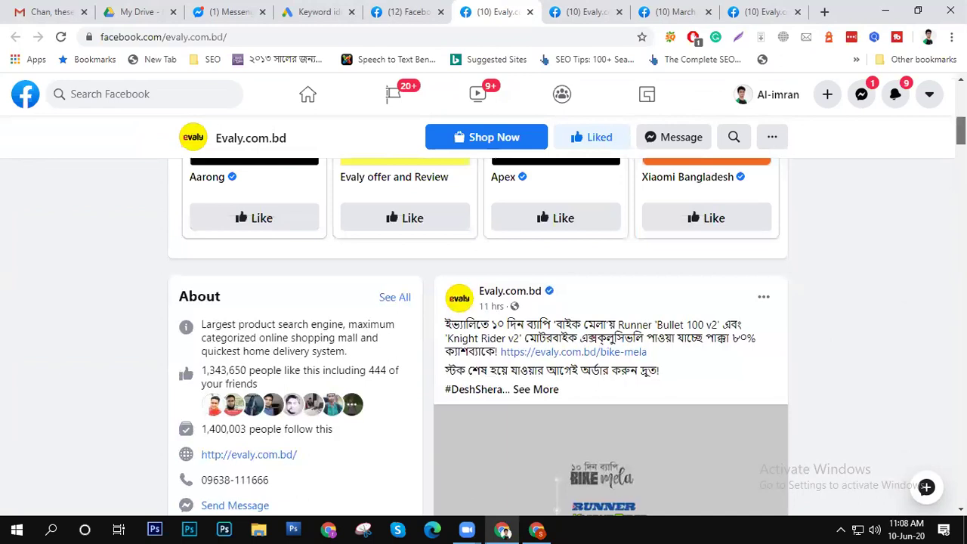
Expand the bike mela post with See More and follow its evaly.com.bd/bike-mela link
left_click(544, 366)
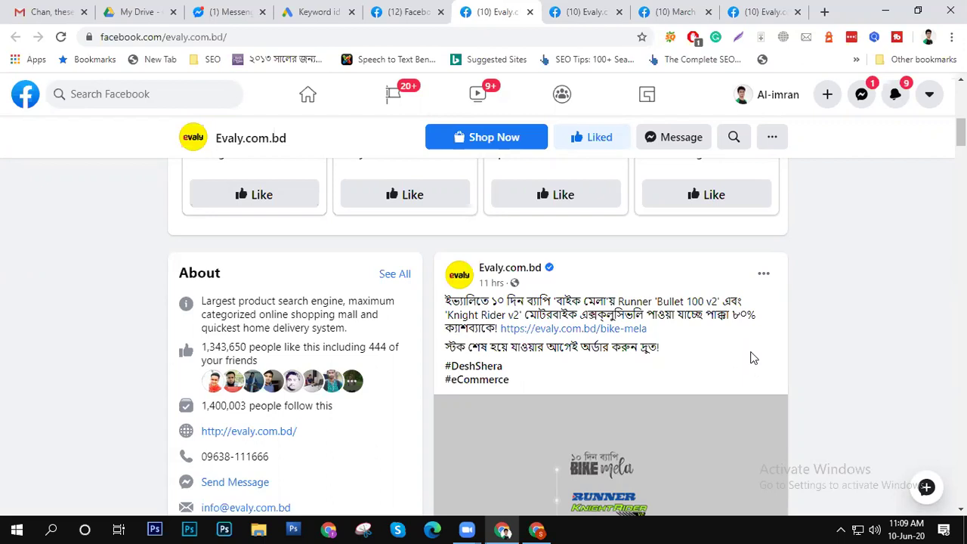
left_click(633, 332)
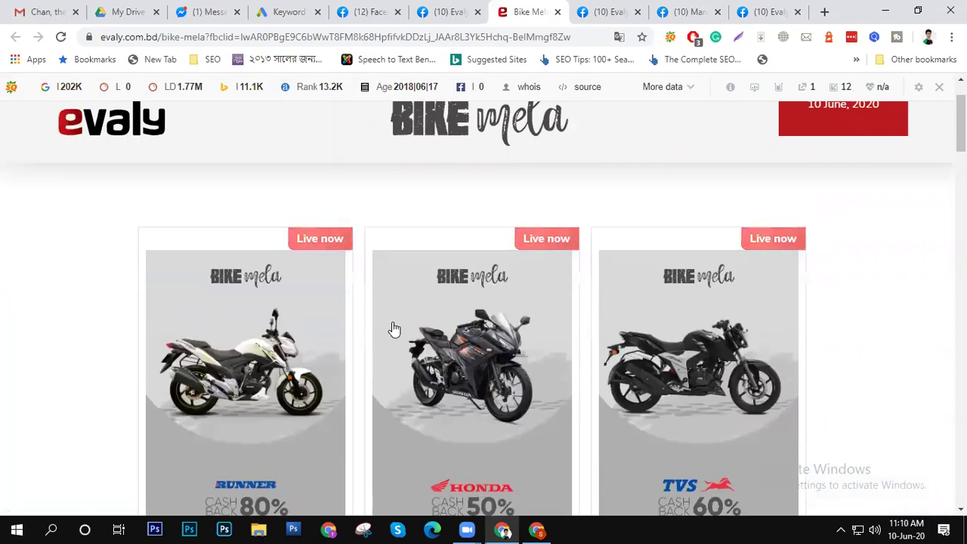
Open the Runner Bike Mela 80% Cashback offer, browse it, then return to the Evaly.com.bd Facebook tab
left_click(267, 401)
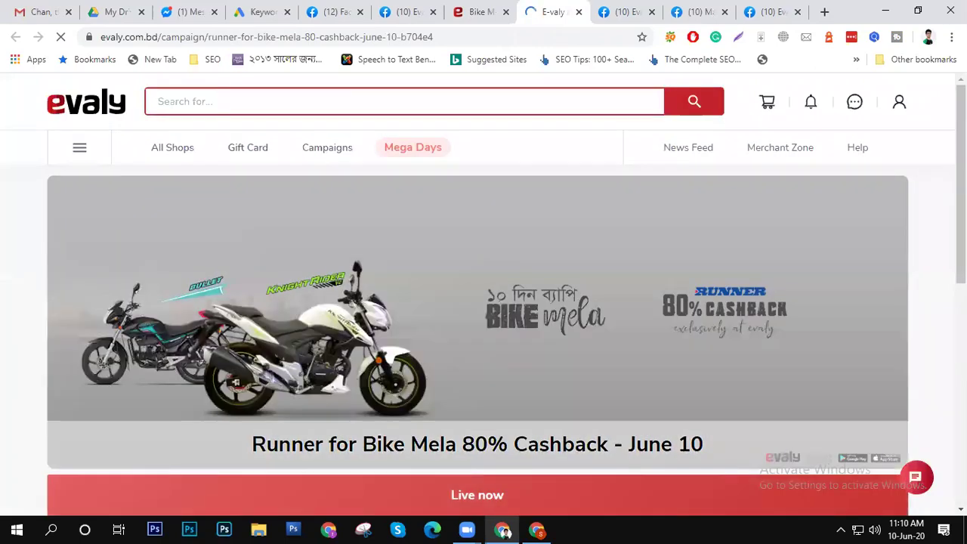
key("Down")
key("Down")
key("Down")
key("Down")
key("Down")
key("Down")
key("Down")
key("Down")
key("Down")
key("Down")
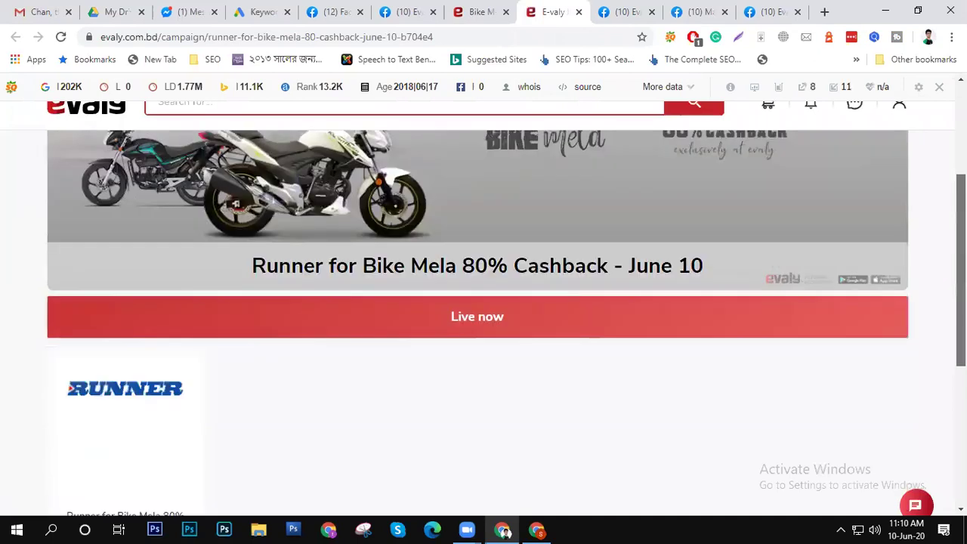
scroll(943, 241, "up", 4)
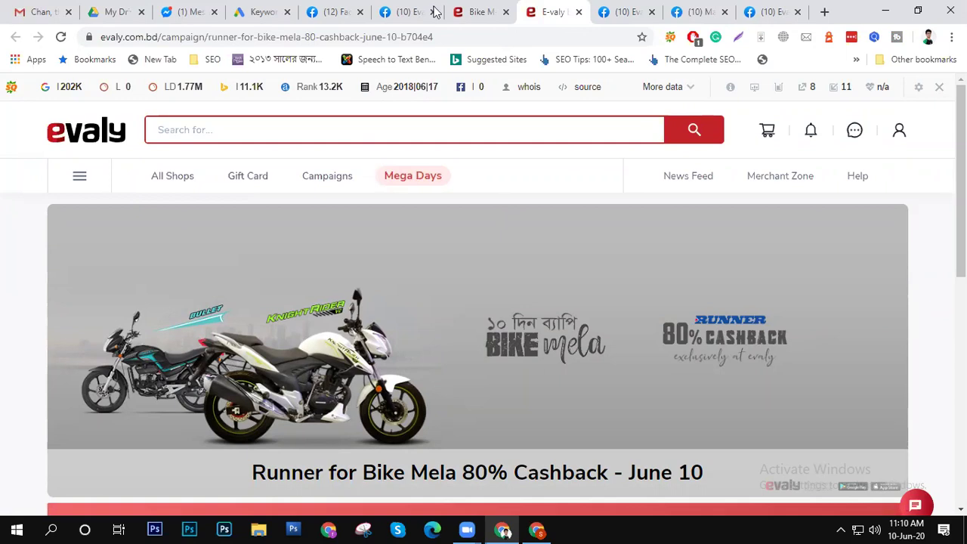
left_click(404, 12)
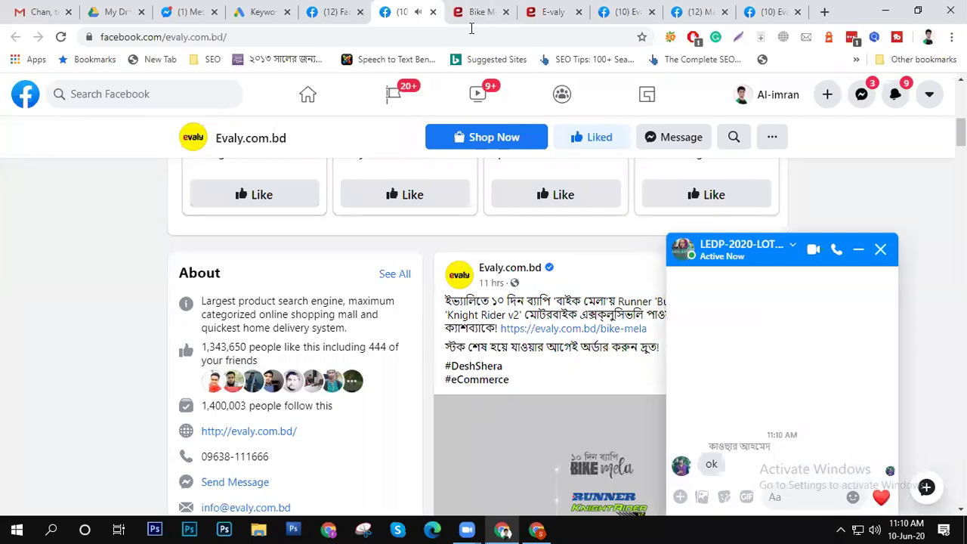
Close the chat and search Google for the post's bike name Runner 'Bullet 100 v2'
left_click(880, 249)
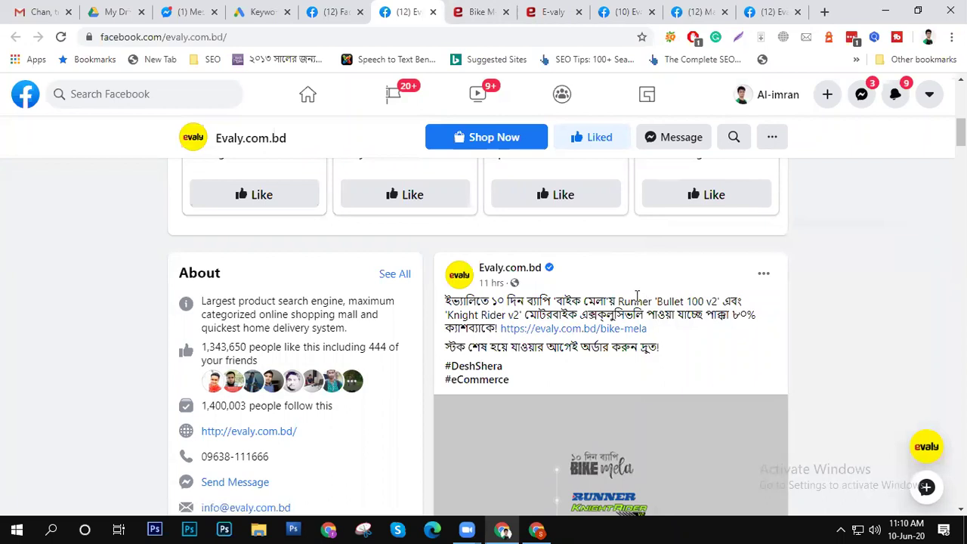
left_click_drag(618, 301, 719, 299)
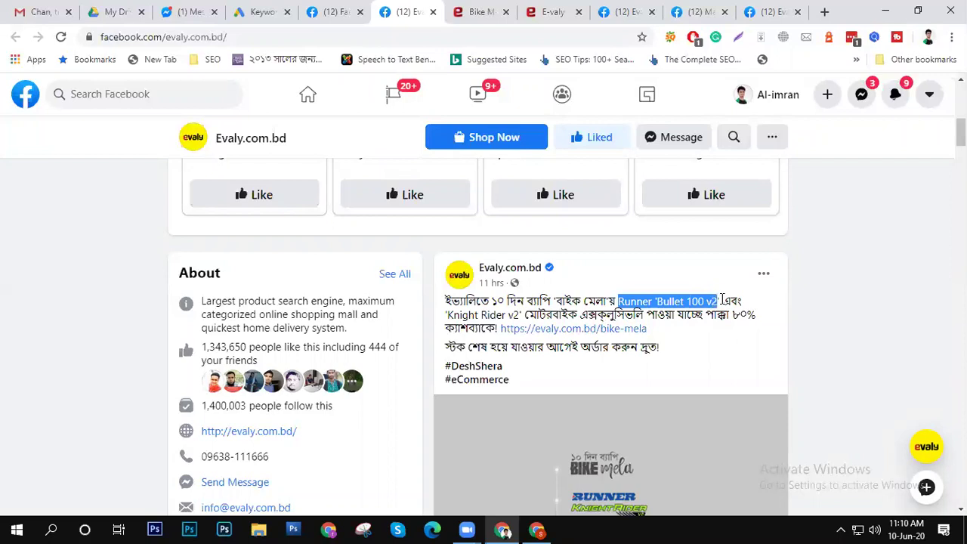
right_click(698, 301)
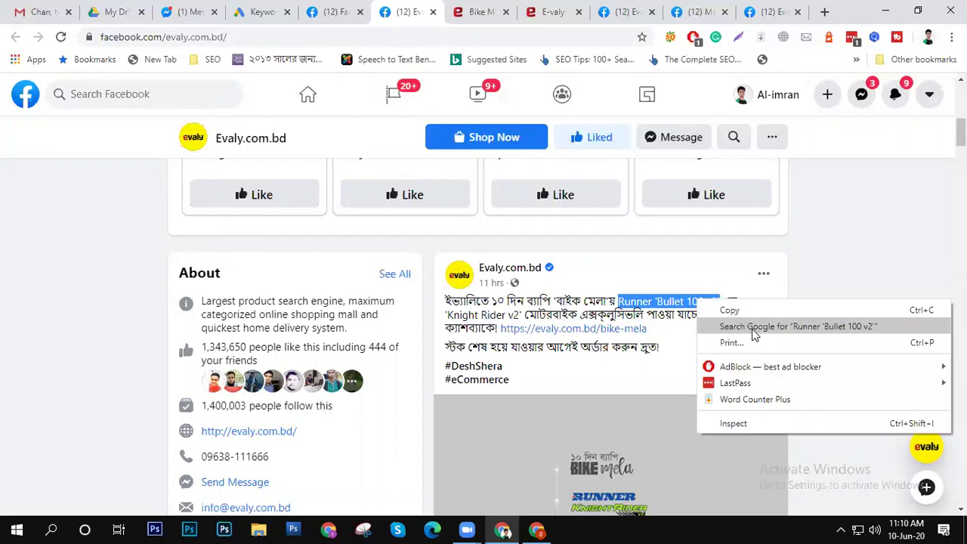
left_click(751, 328)
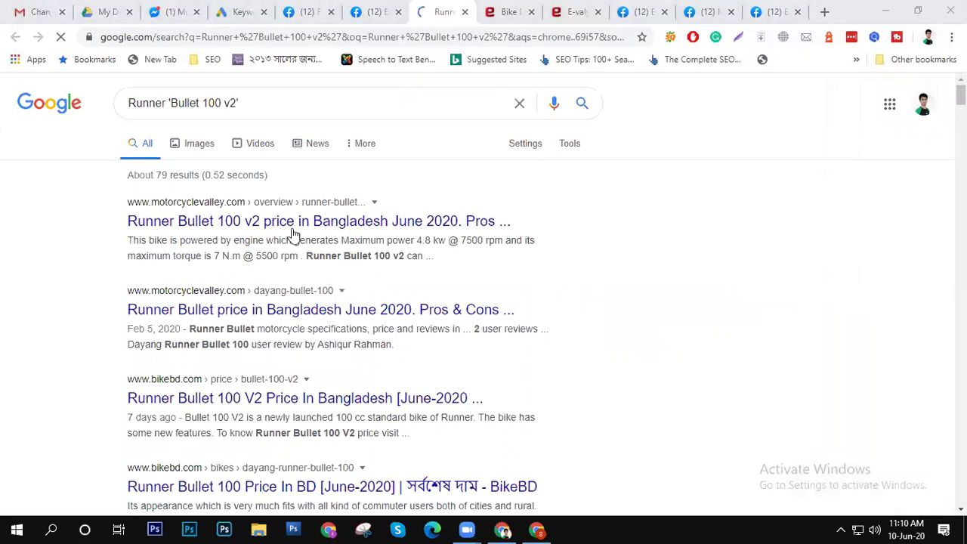
Open the top three Runner Bullet results in new tabs and view Motorcycle Valley's Runner Bullet 100 V2 page
right_click(240, 225)
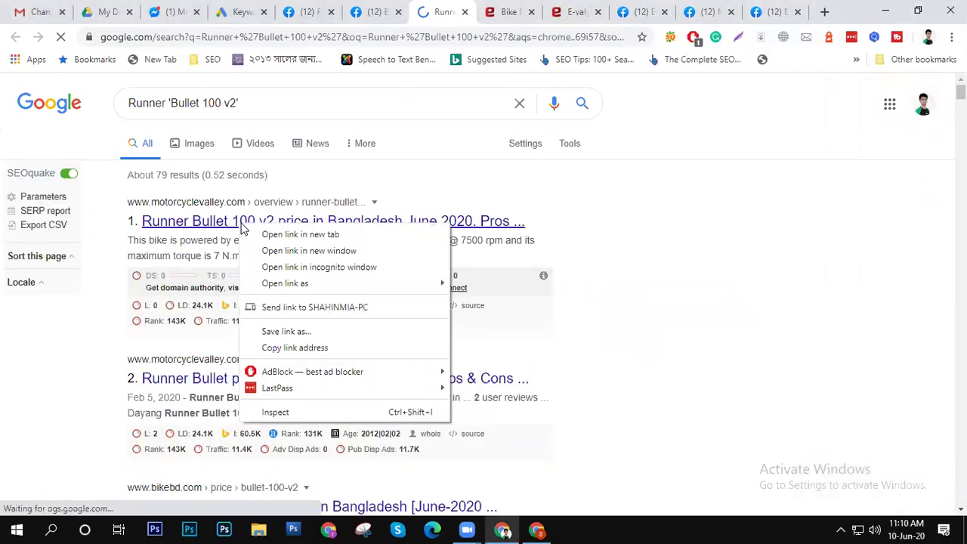
middle_click(287, 378)
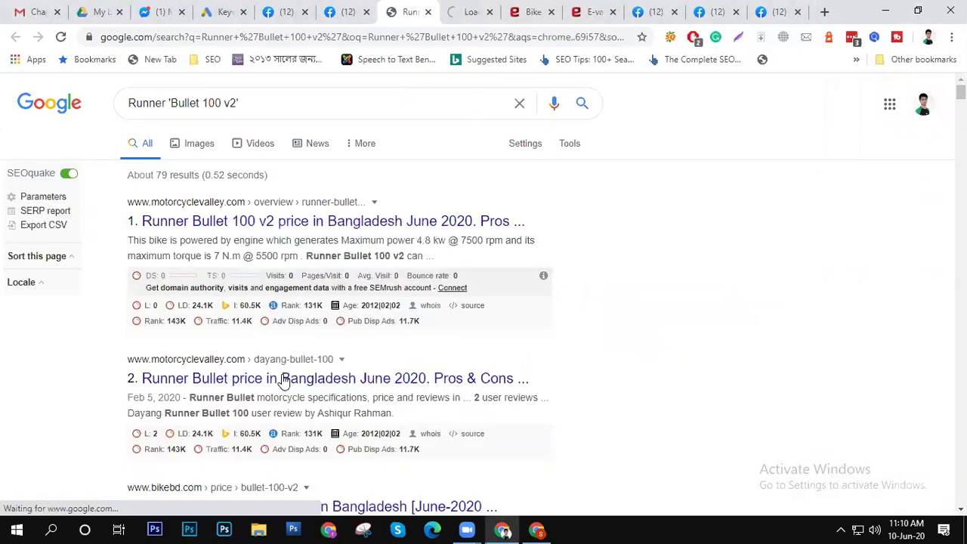
right_click(289, 378)
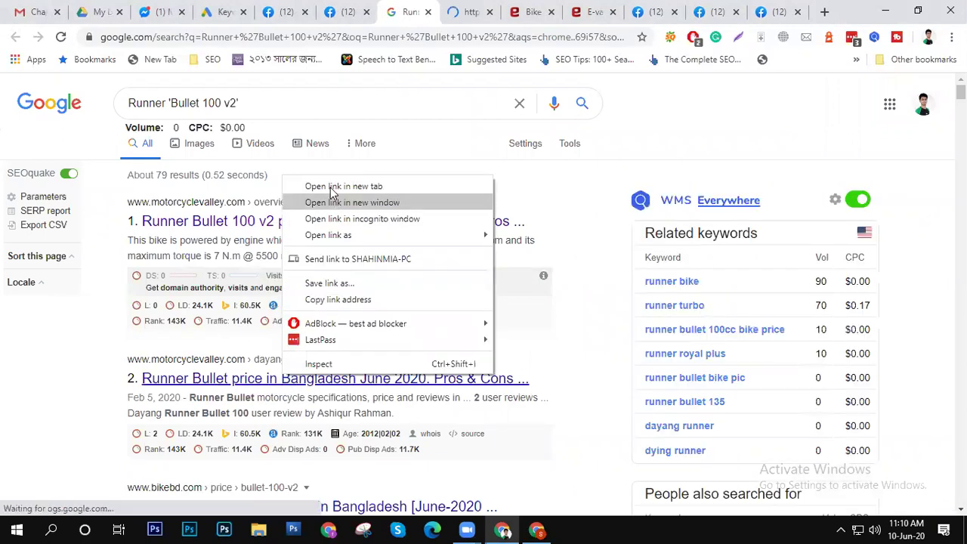
key("t")
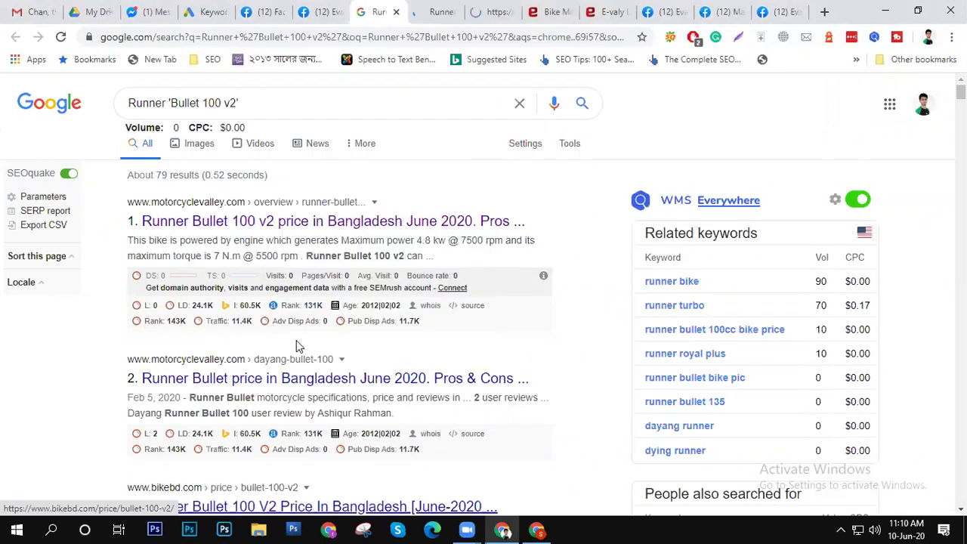
right_click(229, 505)
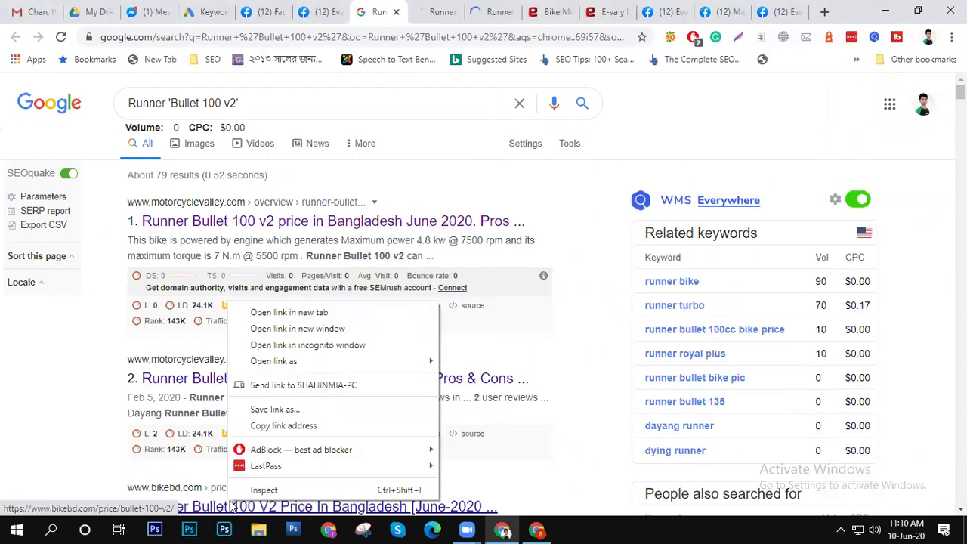
left_click(277, 316)
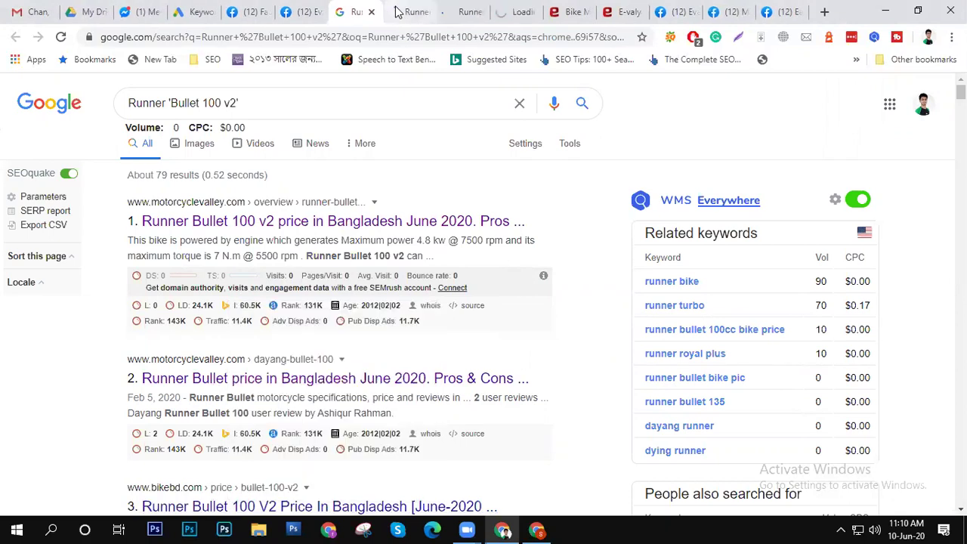
key("ctrl+Tab")
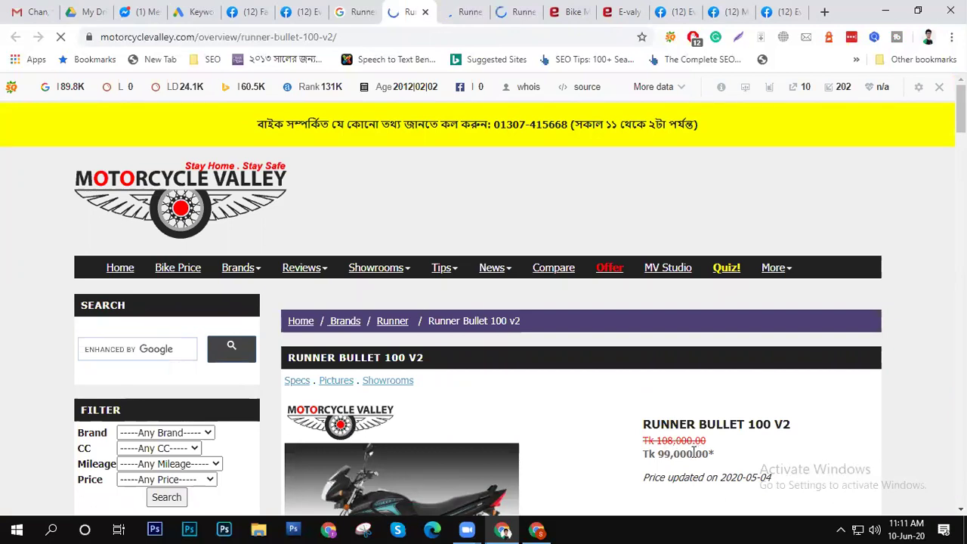
Review Motorcycle Valley's Runner Bullet 100 v2 summary, then move to BikeBD's Bullet 100 V2 page
scroll(410, 395, "down", 10)
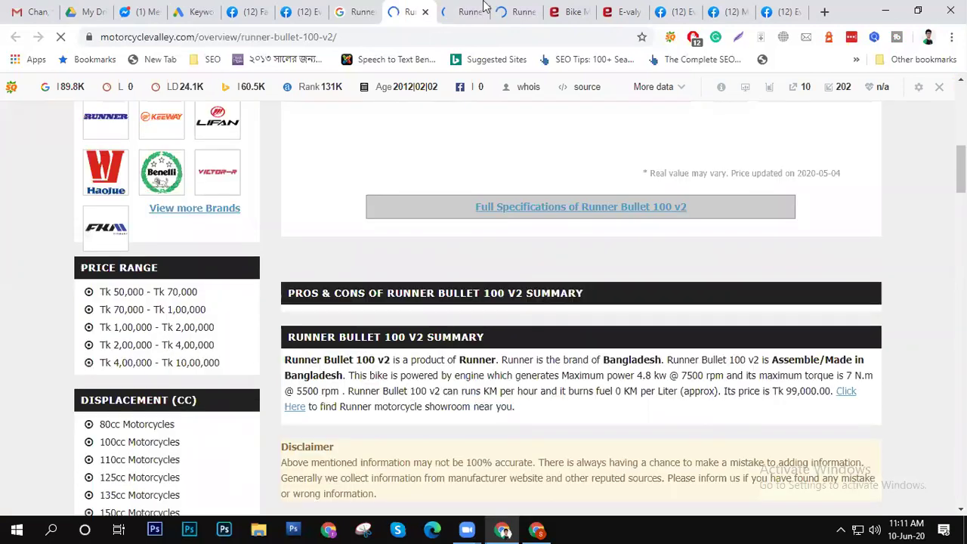
left_click(465, 12)
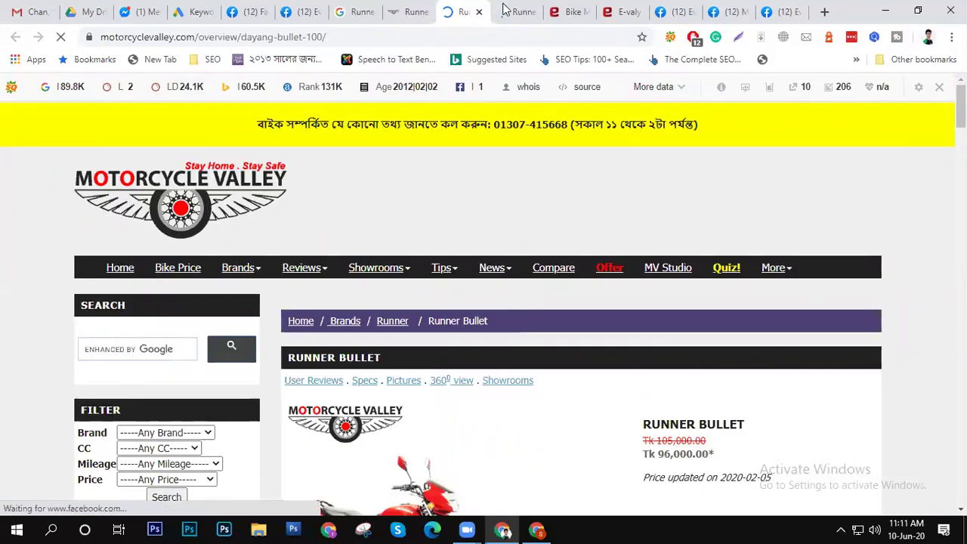
key("ctrl+Tab")
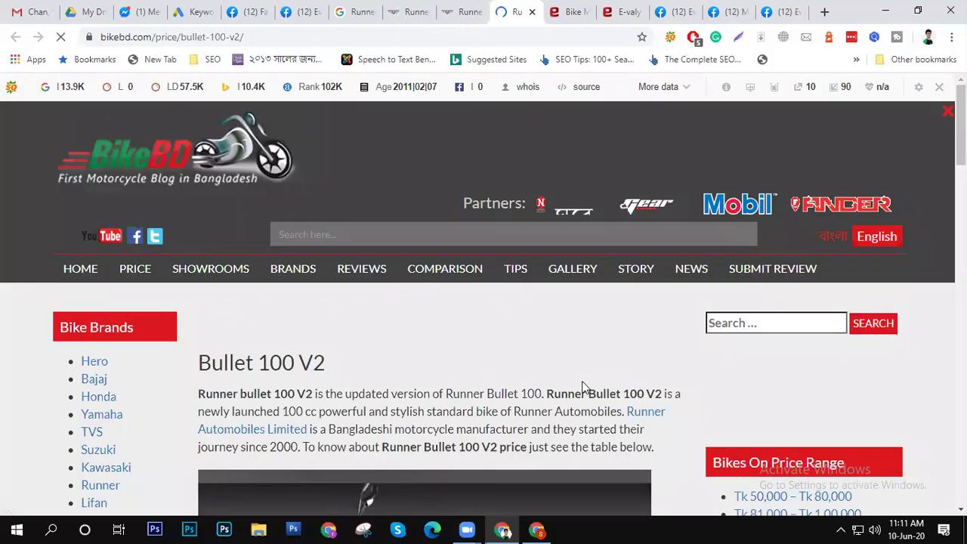
Check BikeBD's Bullet 100 V2 price of 99,000 BDT, then return to the Evaly Bike Mela page
scroll(571, 399, "down", 10)
scroll(571, 399, "up", 6)
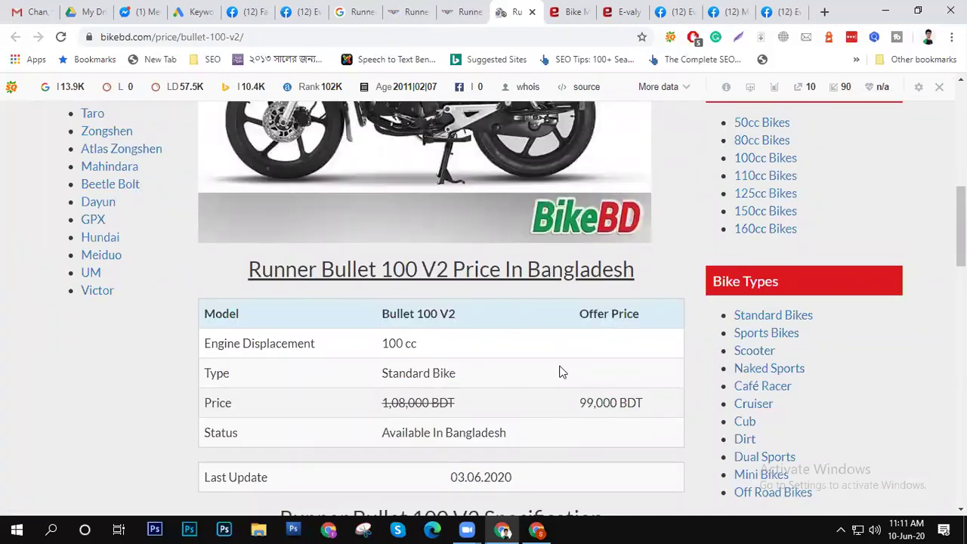
left_click(568, 11)
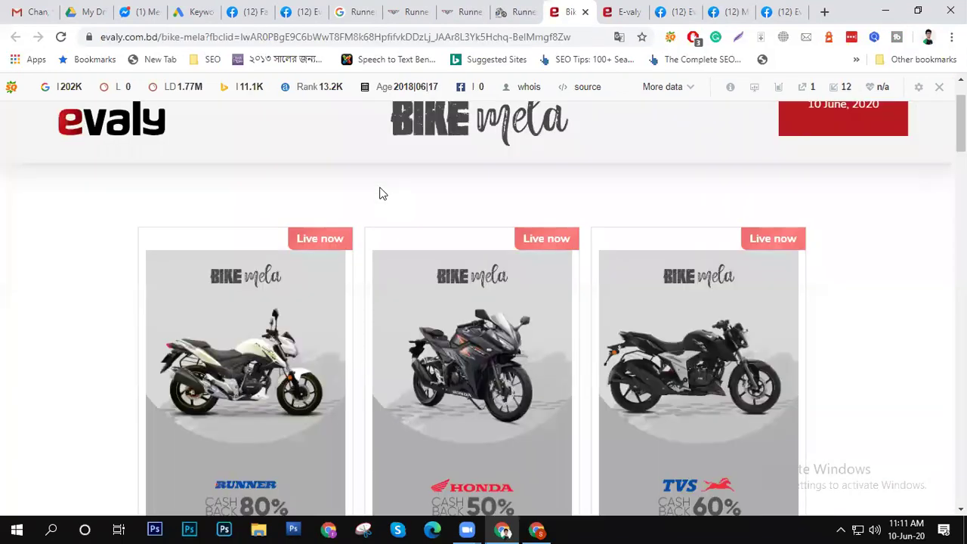
Browse the Bike Mela cashback cards and open the Runner 80% cashback offer
scroll(317, 370, "down", 5)
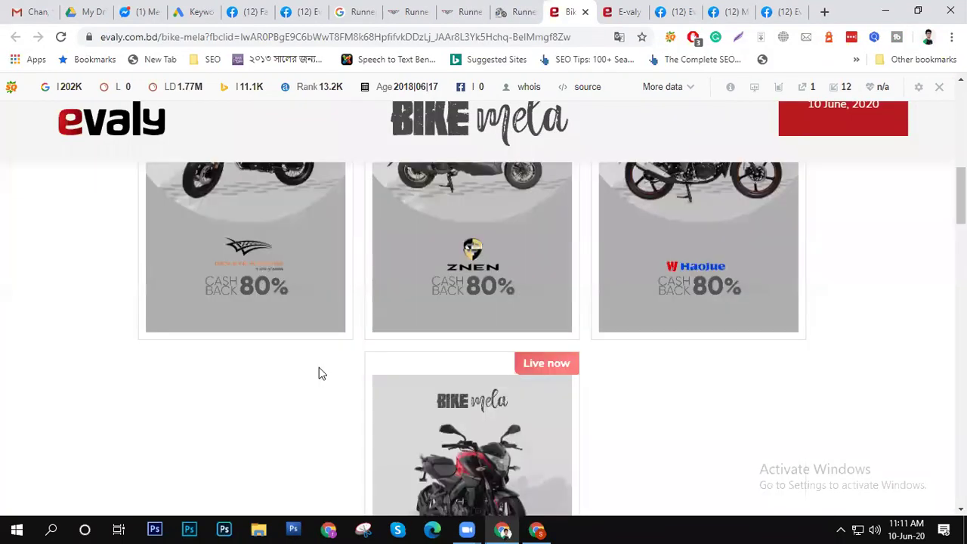
scroll(318, 370, "up", 5)
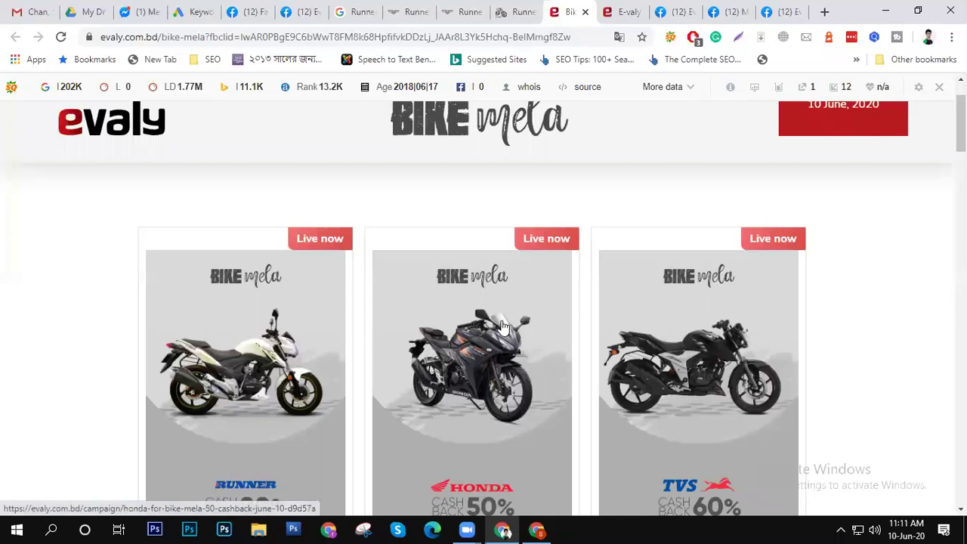
scroll(418, 250, "up", 1)
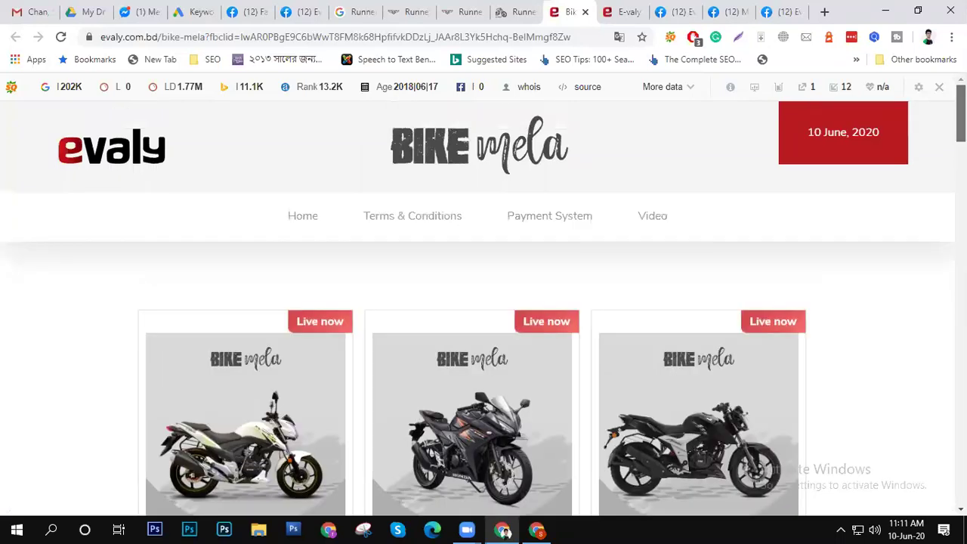
scroll(418, 250, "down", 5)
scroll(418, 251, "up", 2)
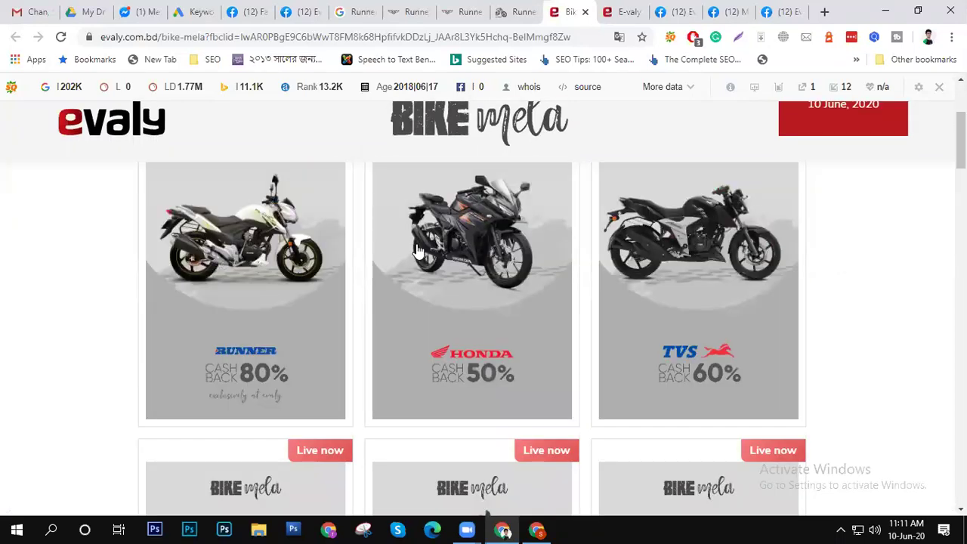
left_click(263, 277)
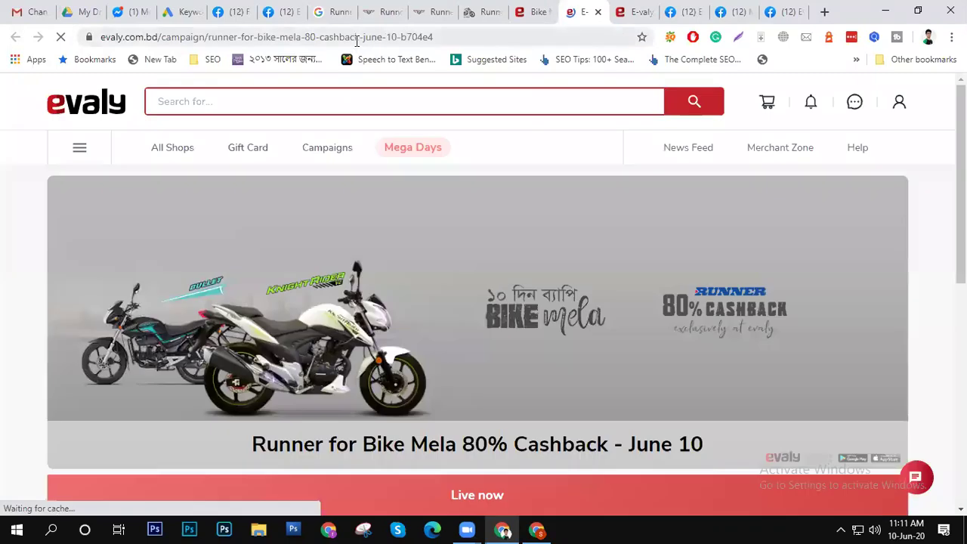
Scroll the Runner 80% Cashback campaign page, enter 'evaly' in the site search, then return to Google
scroll(336, 338, "down", 4)
scroll(340, 335, "down", 2)
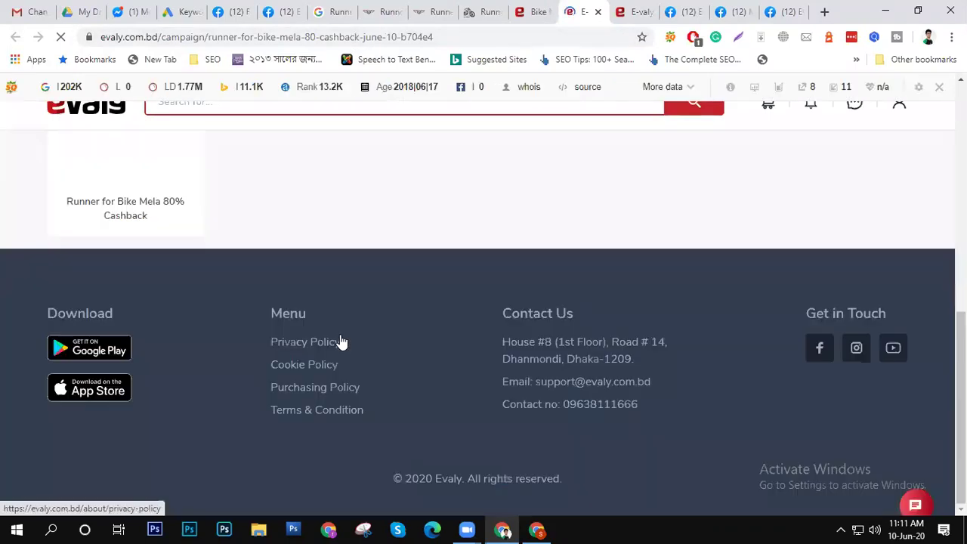
scroll(339, 333, "up", 4)
scroll(338, 333, "up", 3)
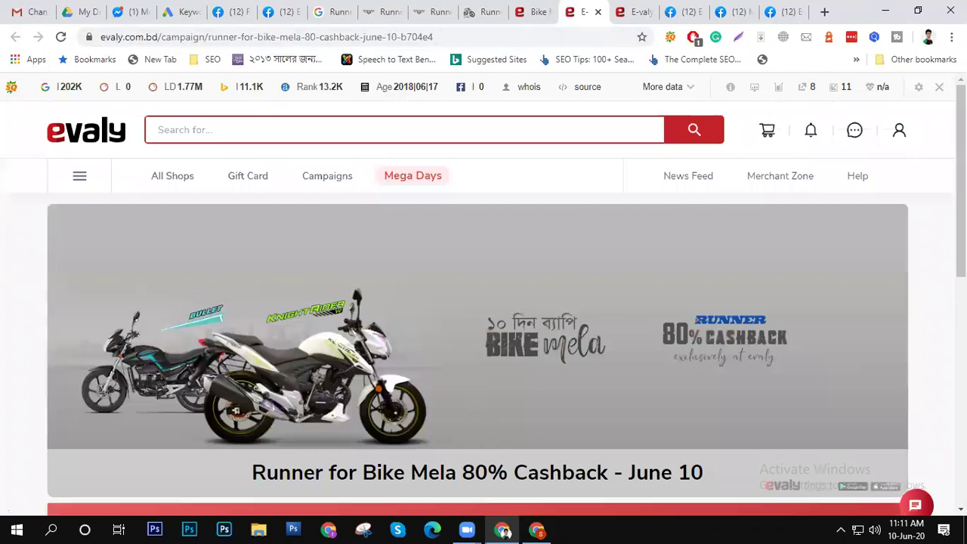
scroll(832, 306, "down", 1)
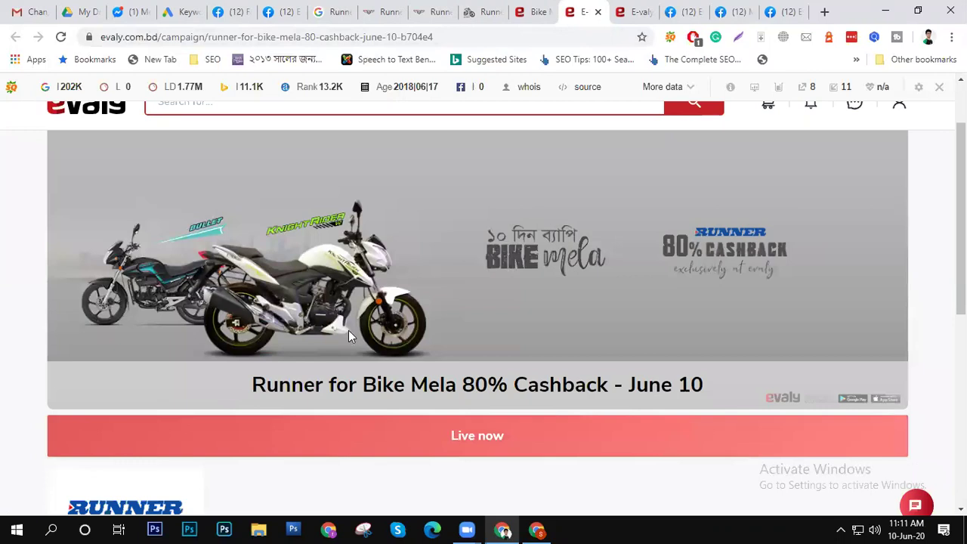
scroll(274, 129, "up", 2)
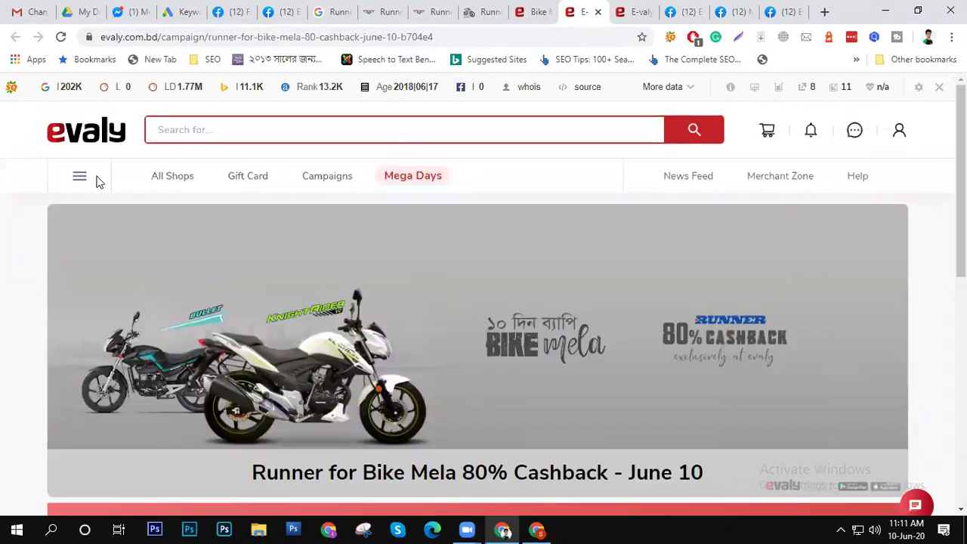
left_click(185, 132)
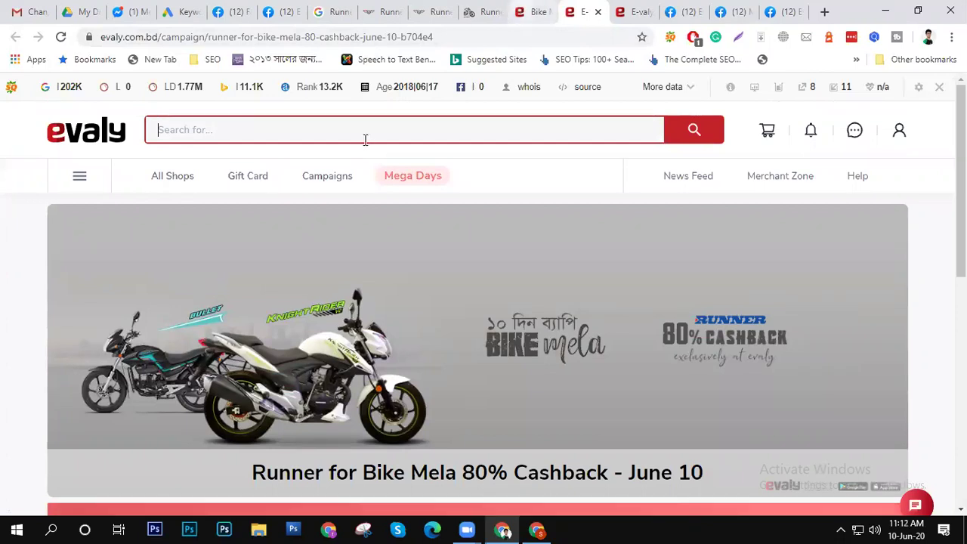
type("evaly")
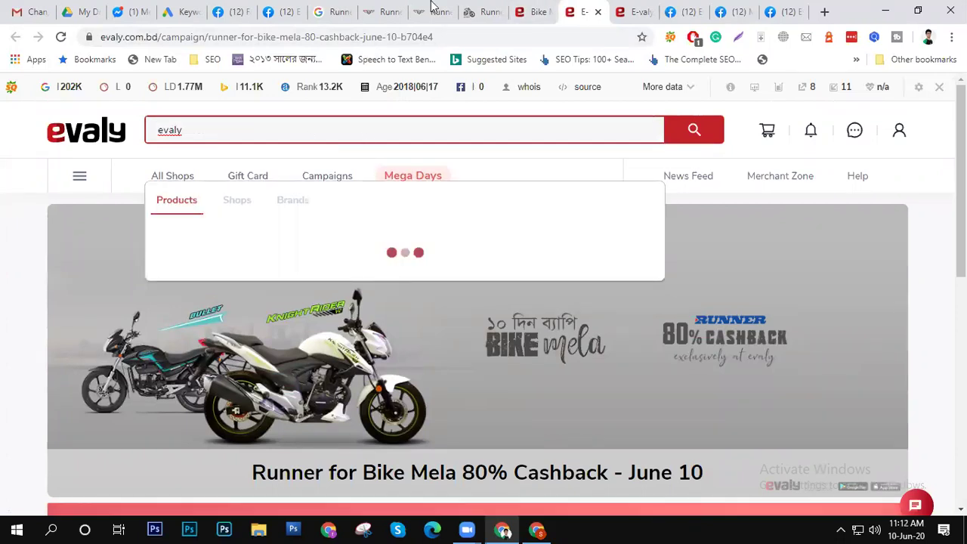
left_click(321, 10)
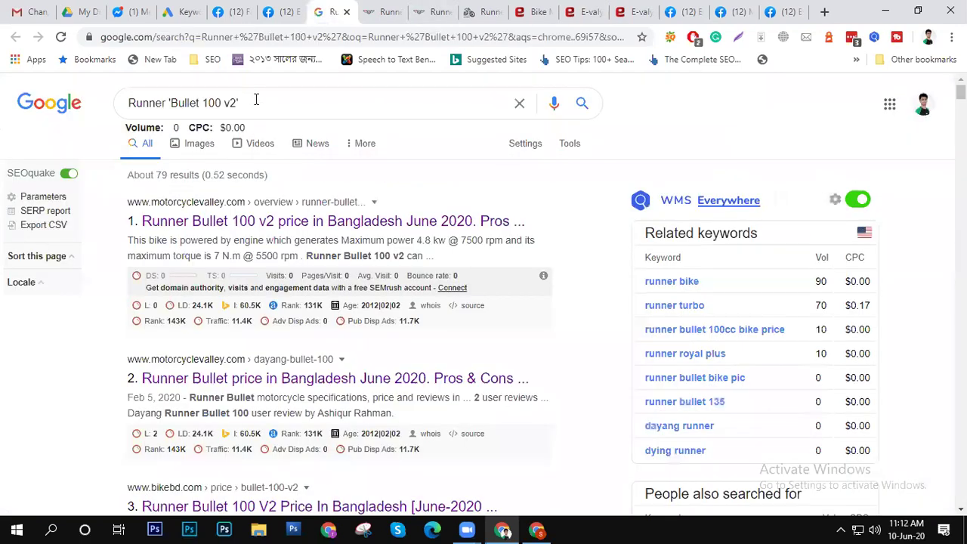
Select and copy the Google query Runner 'Bullet 100 v2'
left_click(174, 99)
double_click(181, 99)
left_click(250, 100)
left_click(129, 102, "shift")
key("ctrl+c")
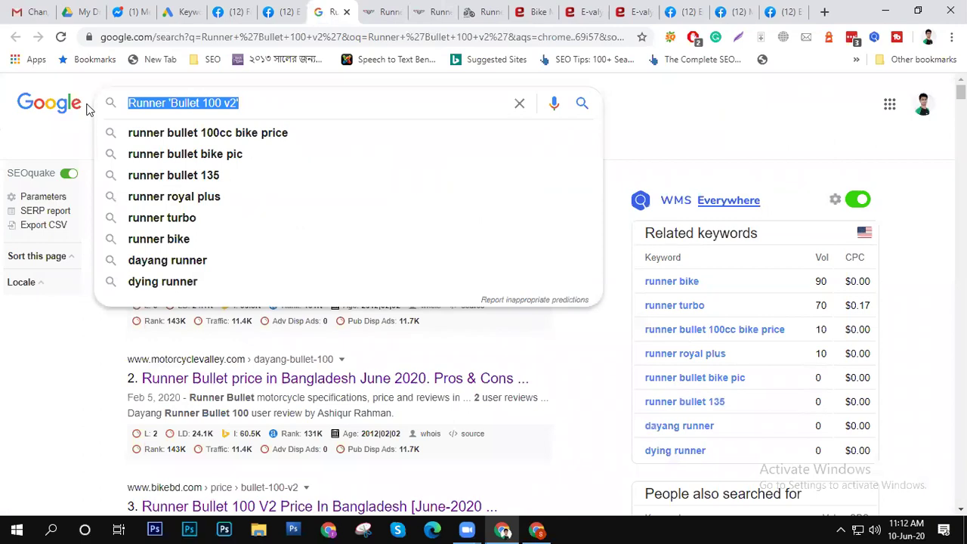
On the Bike Mela tab, disable the SEOquake bar for evaly.com.bd and open the Evaly homepage
left_click(529, 9)
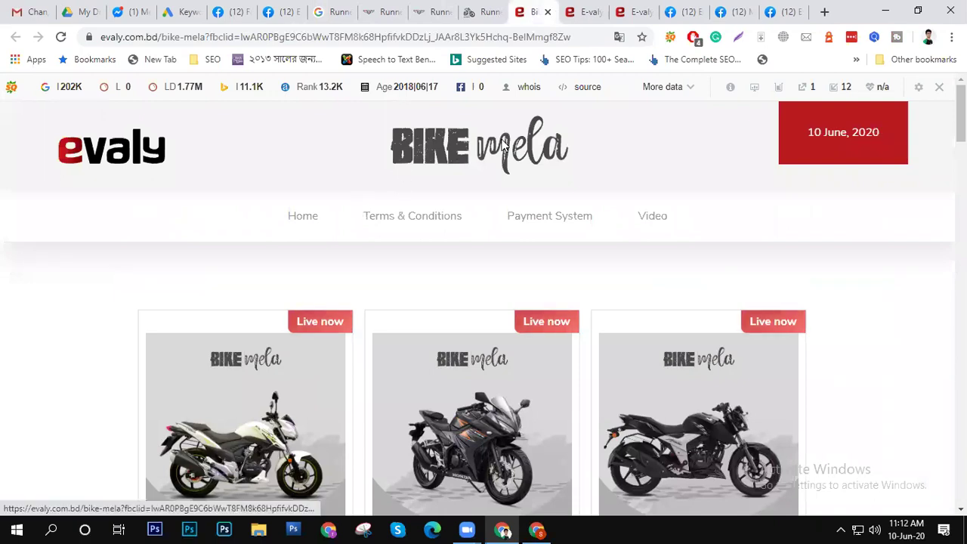
left_click(937, 88)
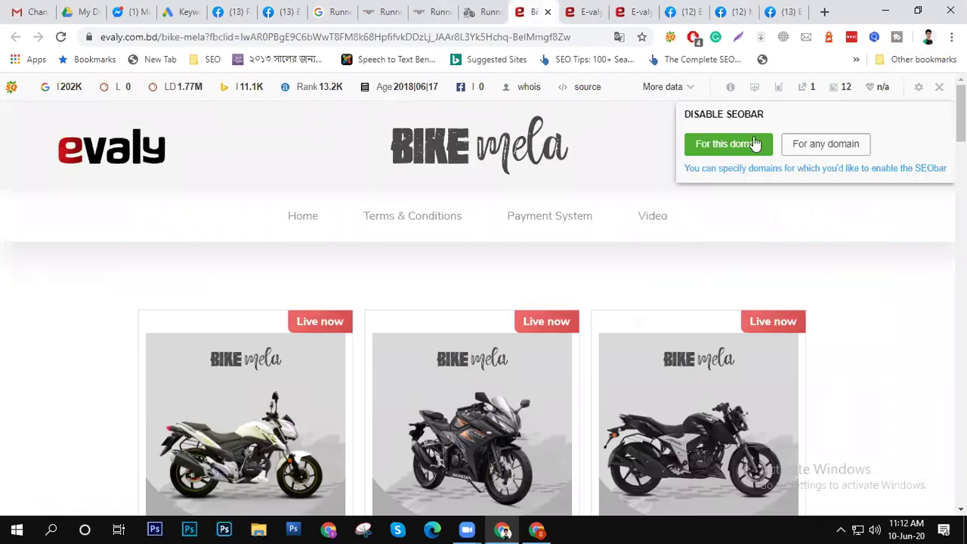
left_click(753, 145)
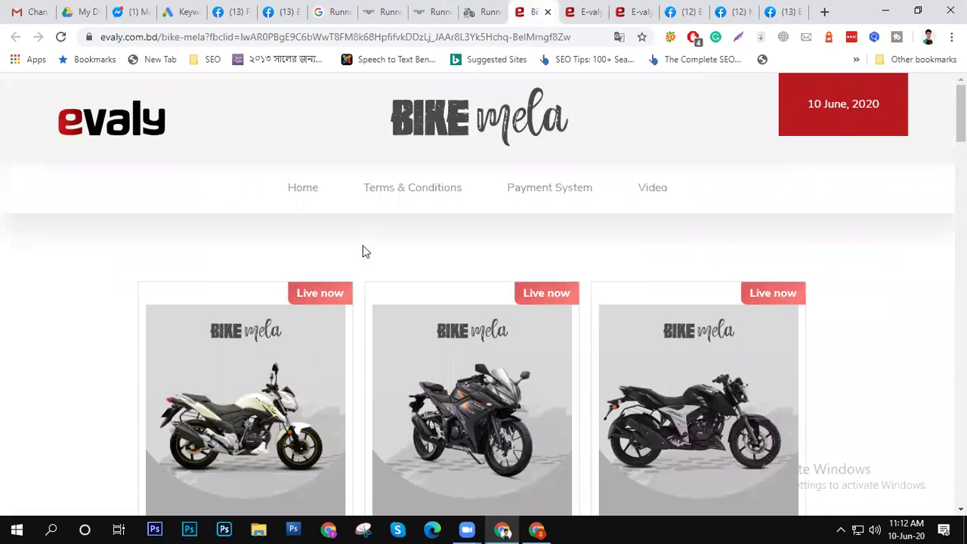
left_click(129, 130)
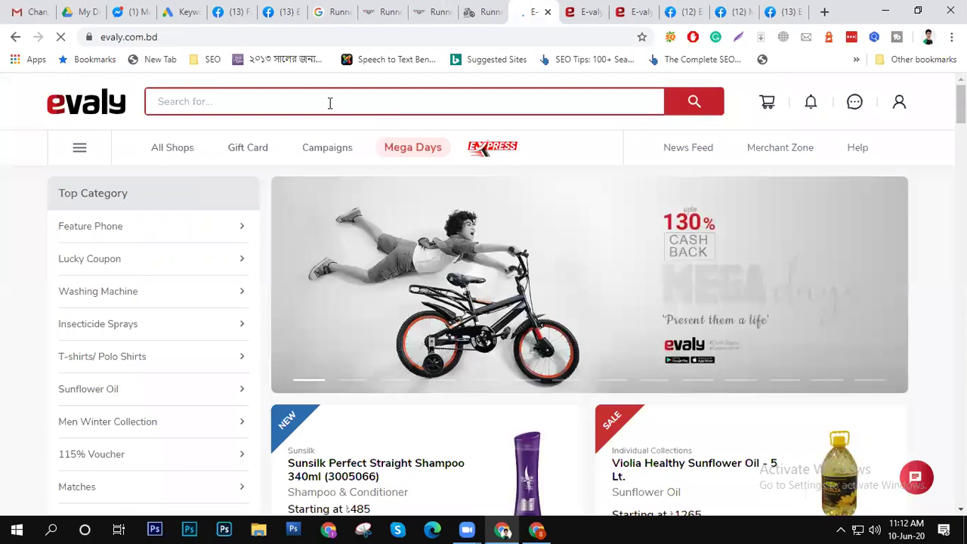
Search Evaly for the pasted Runner 'Bullet 100 v2' and open its 108000 product page
left_click(329, 103)
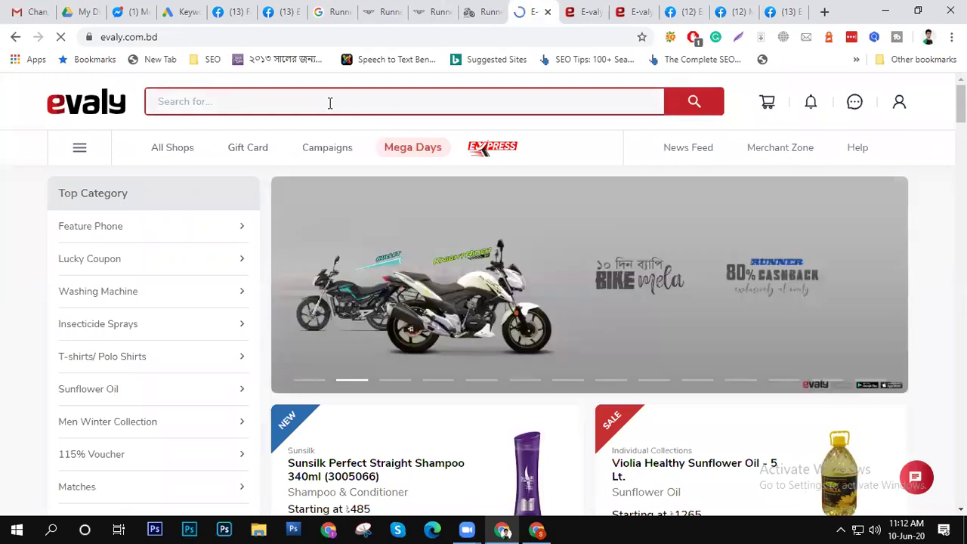
key("ctrl+v")
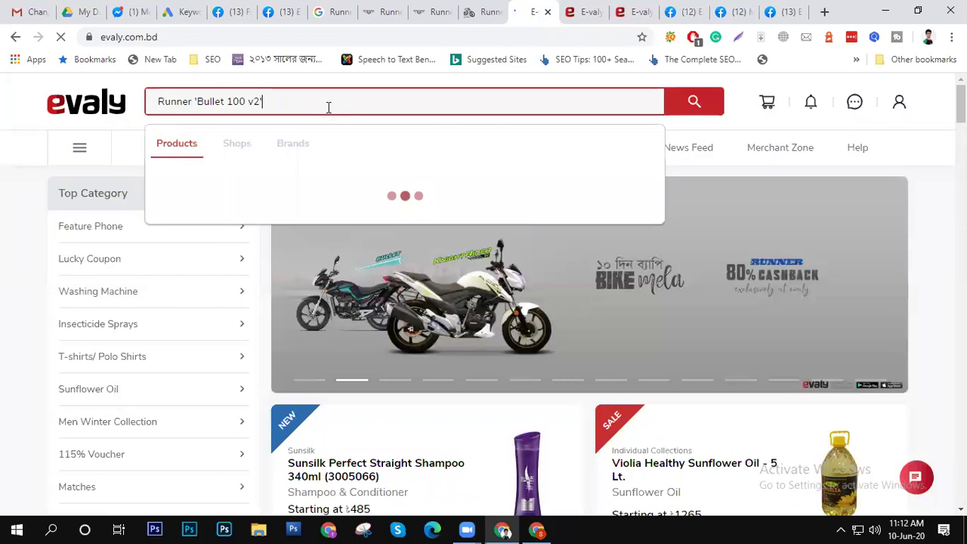
key("Return")
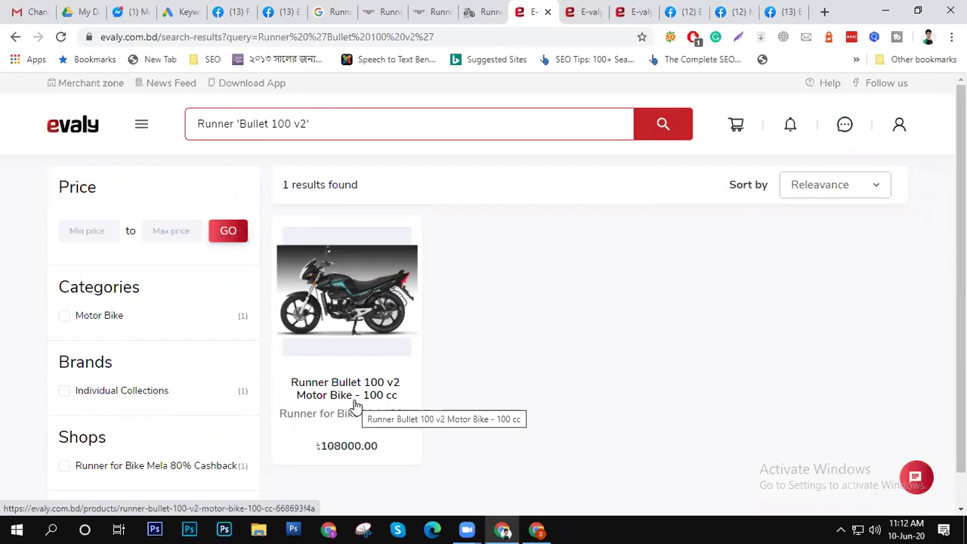
left_click(356, 406)
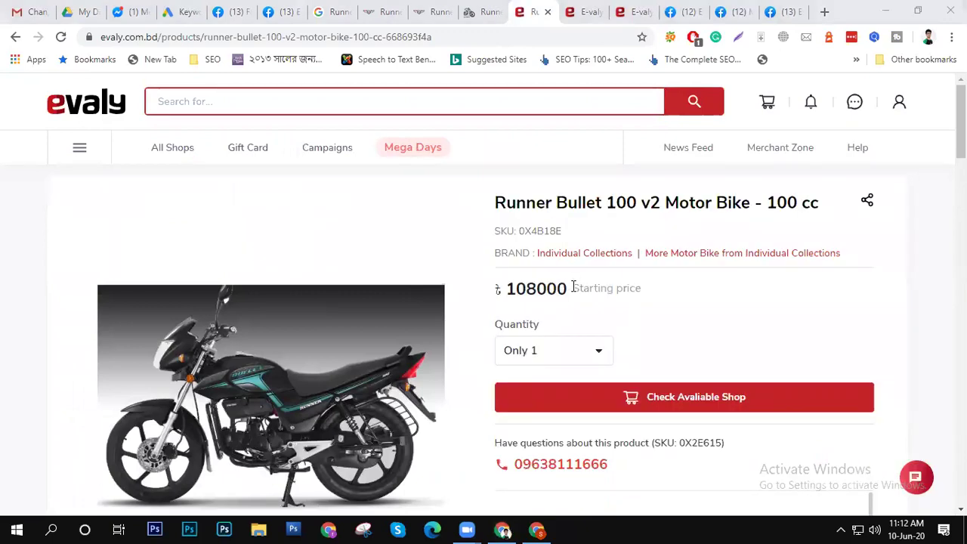
scroll(559, 277, "down", 20)
scroll(556, 282, "up", 20)
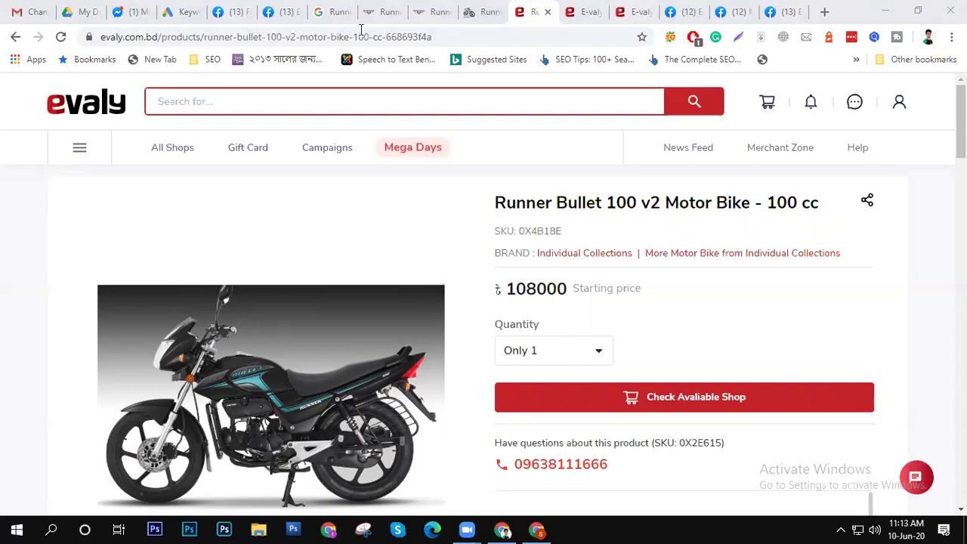
On the Evaly.com.bd Facebook page, mark the 1,400,003 followers and 1,343,650 likes in About
left_click(227, 11)
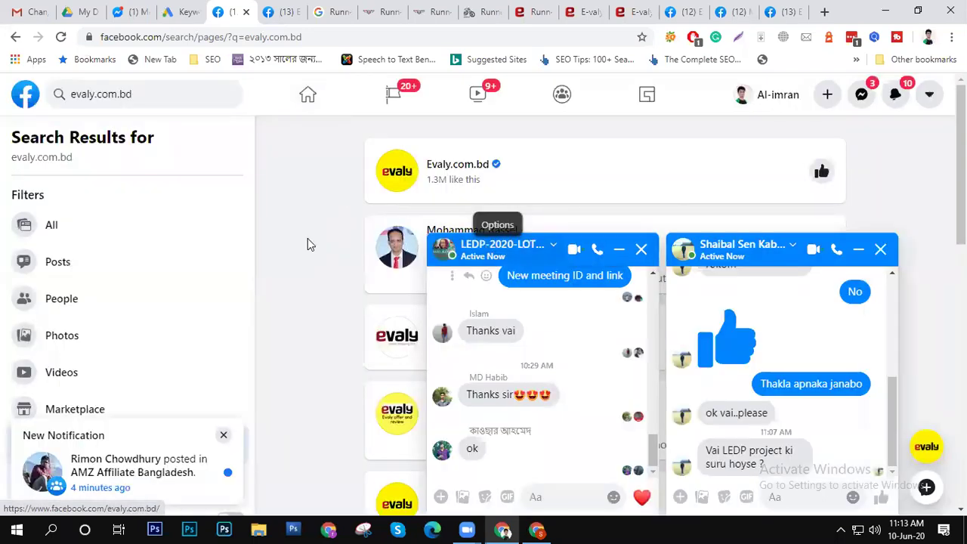
left_click(275, 12)
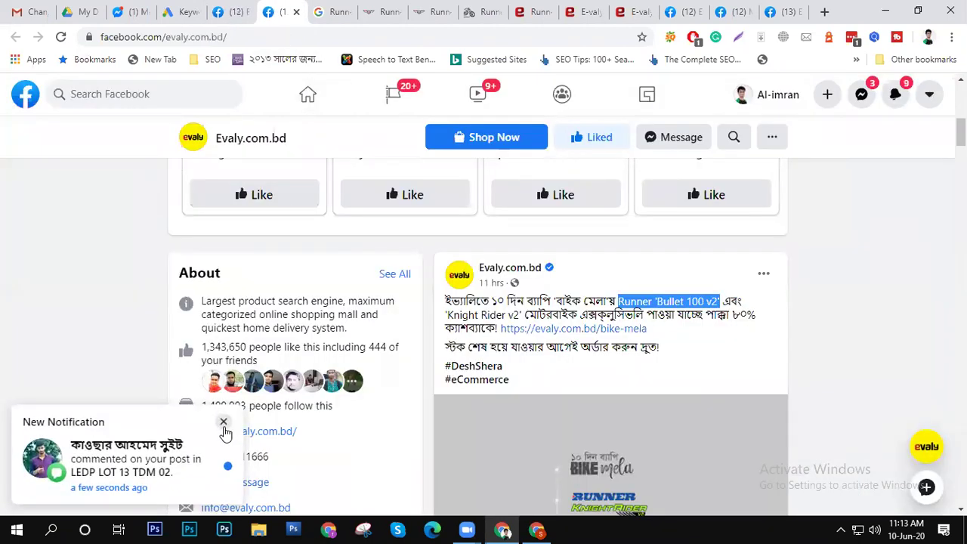
left_click(223, 422)
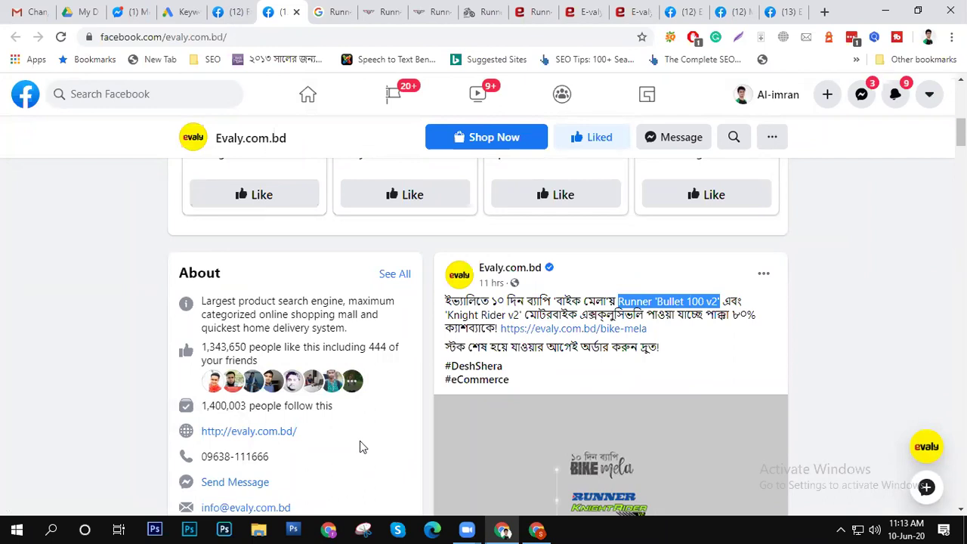
scroll(363, 427, "down", 3)
scroll(371, 438, "up", 5)
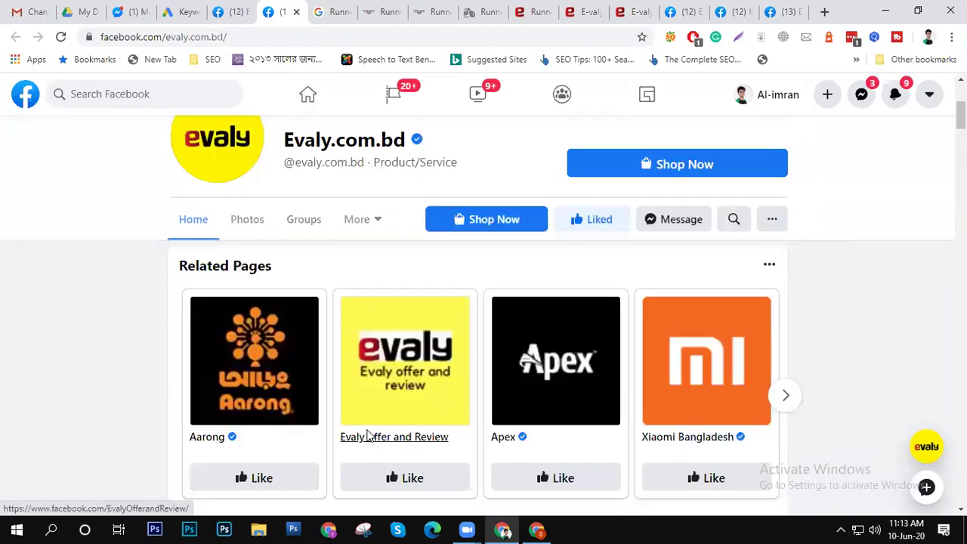
scroll(371, 438, "down", 4)
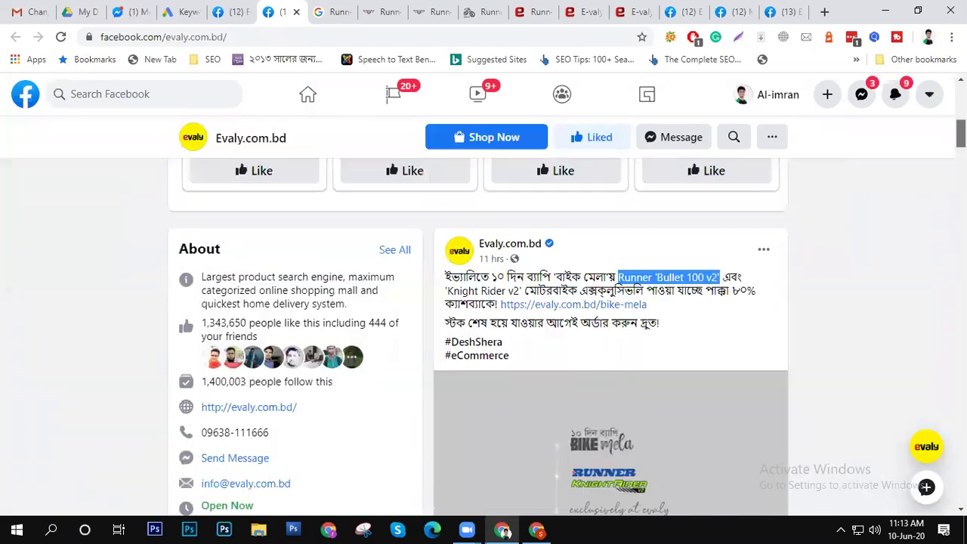
scroll(567, 318, "down", 1)
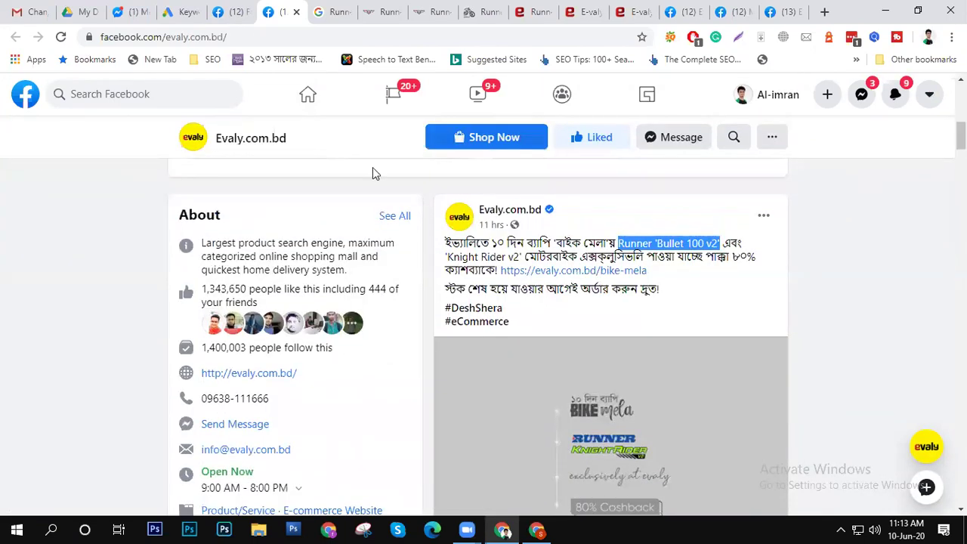
double_click(221, 348)
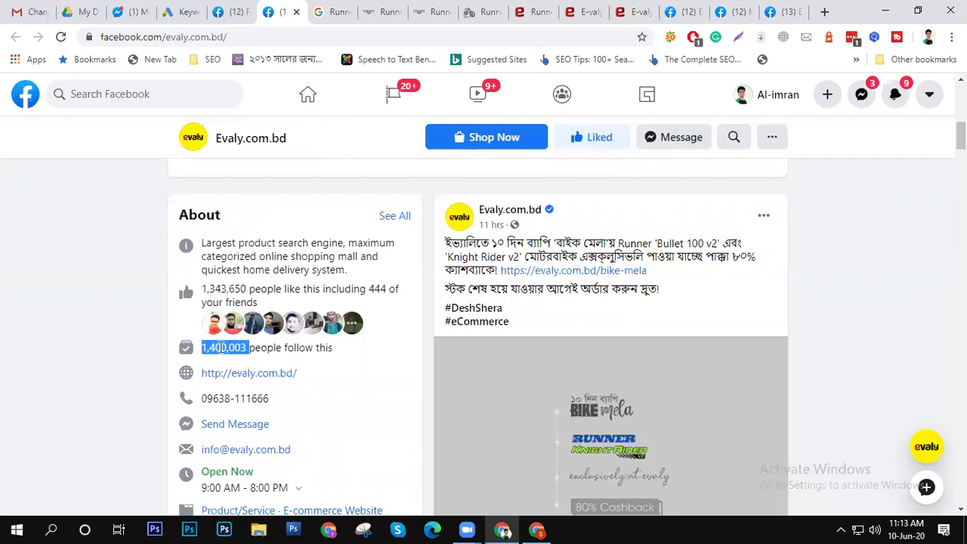
double_click(236, 290)
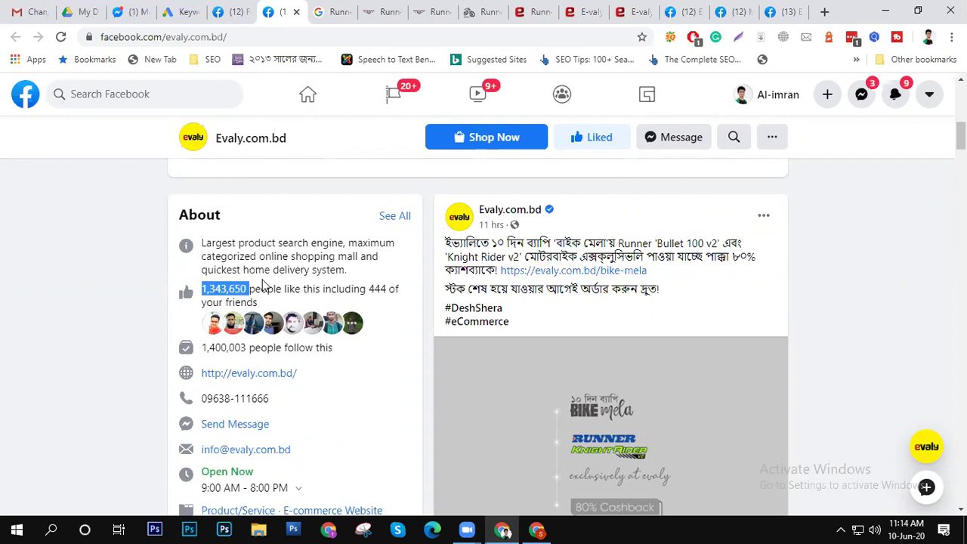
Open Facebook Settings, glancing at Timeline and Tagging before returning to General settings
left_click(927, 99)
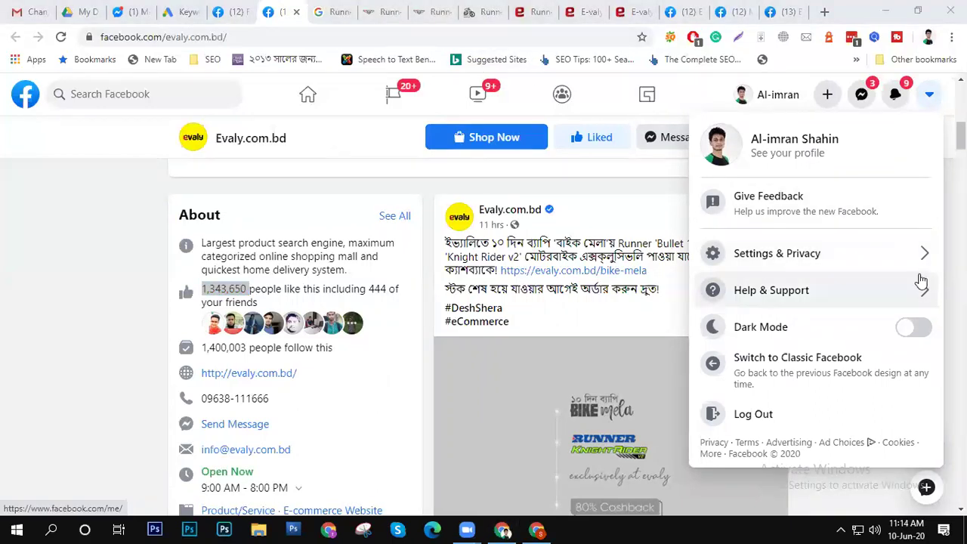
left_click(871, 269)
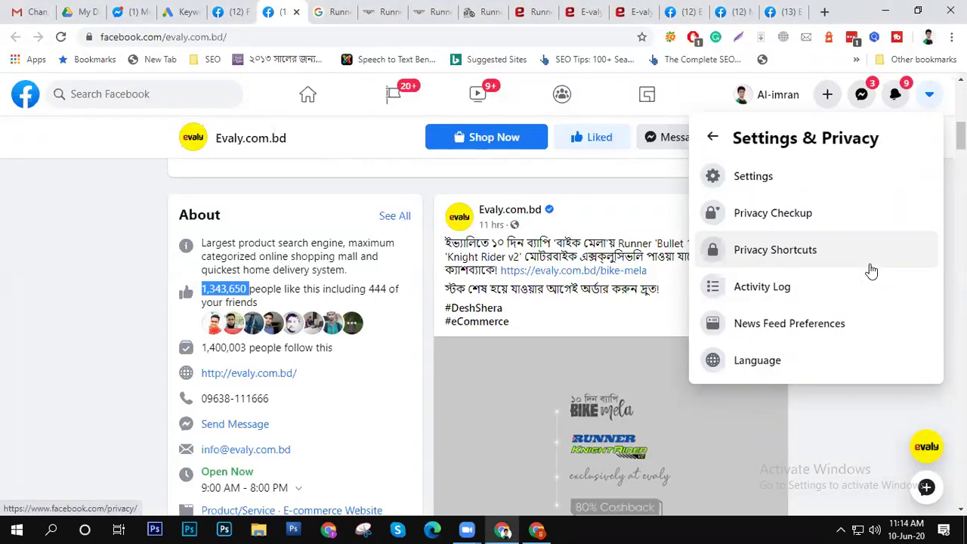
left_click(785, 181)
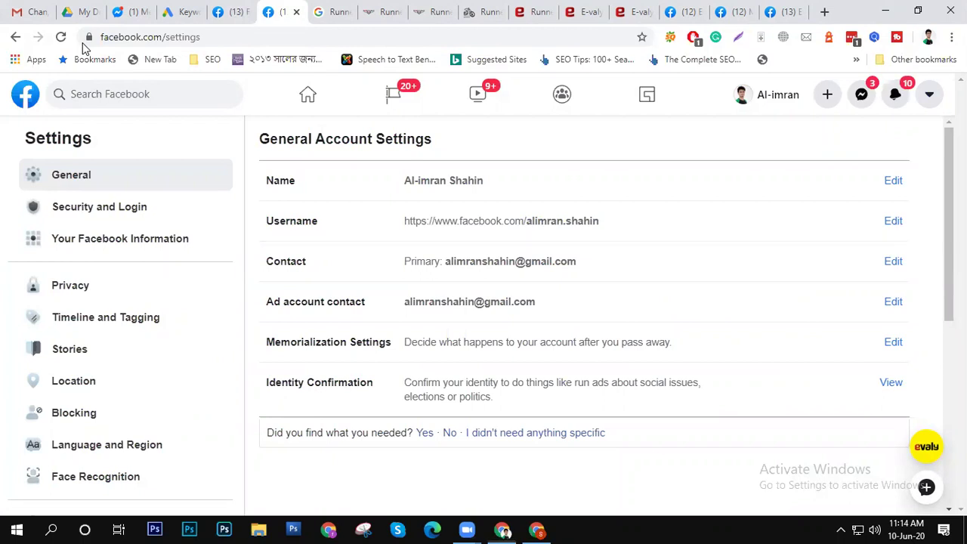
left_click(136, 325)
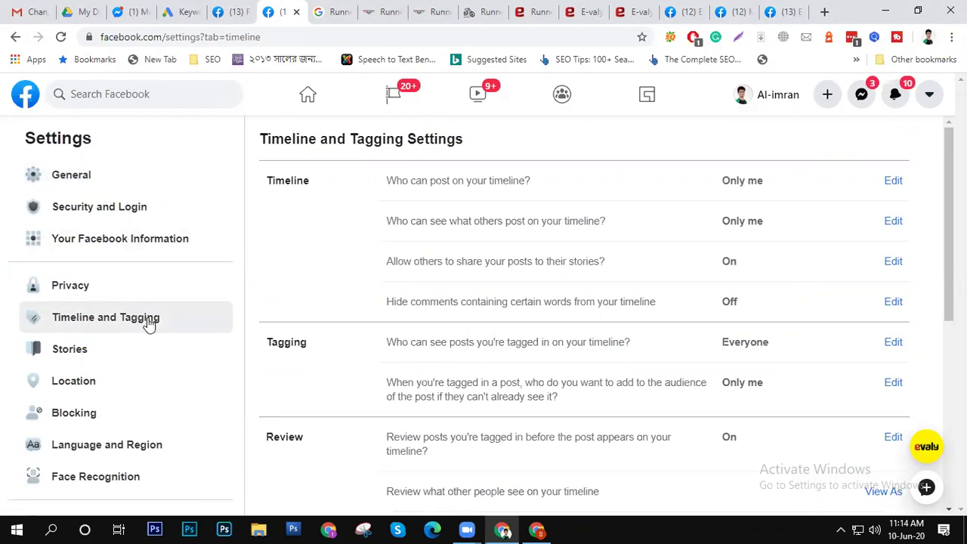
left_click(112, 184)
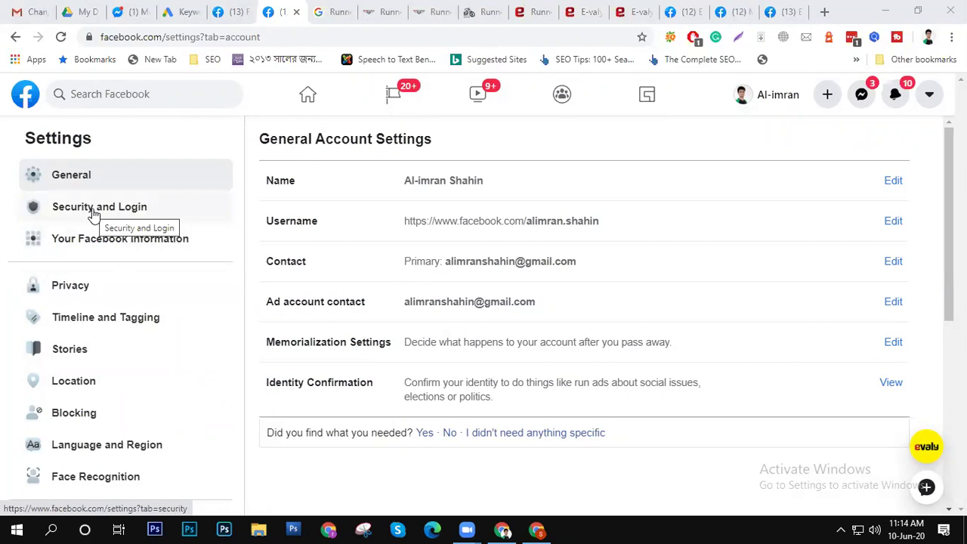
Open Public Posts settings and confirm Who Can Follow Me stays Public
scroll(105, 347, "down", 5)
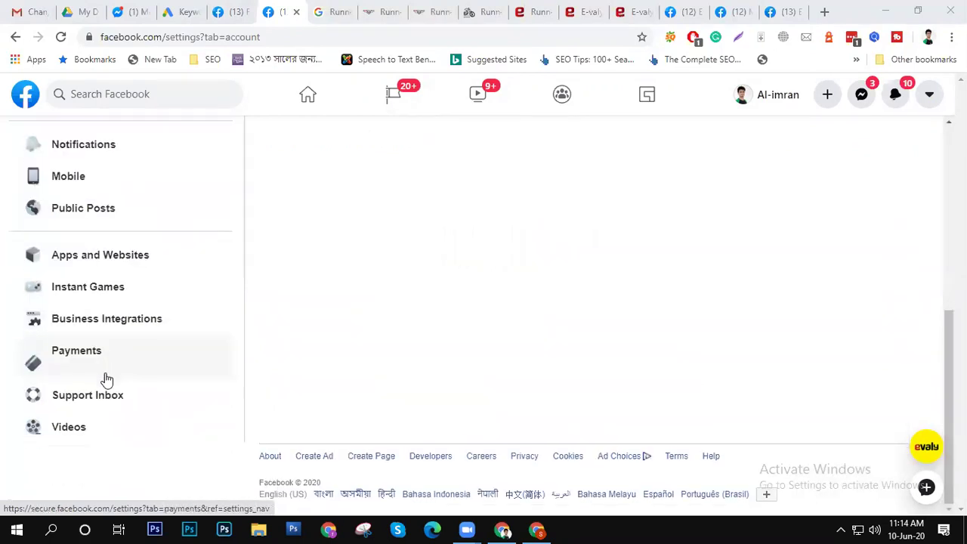
scroll(185, 359, "up", 3)
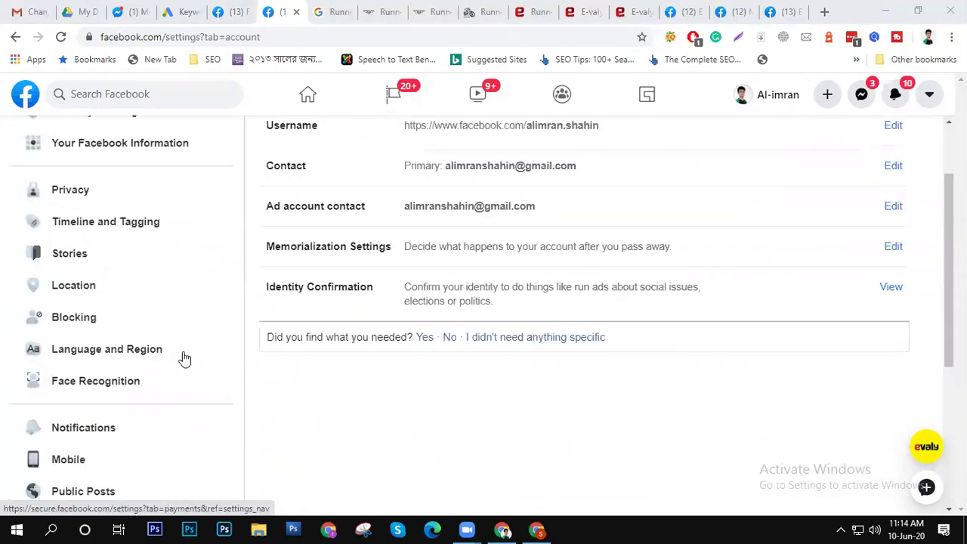
scroll(185, 359, "down", 4)
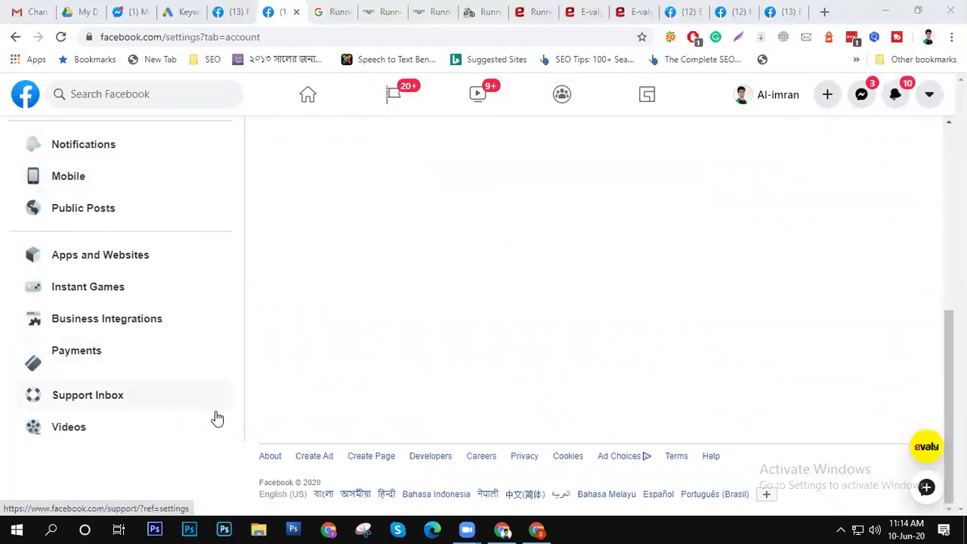
scroll(120, 393, "up", 5)
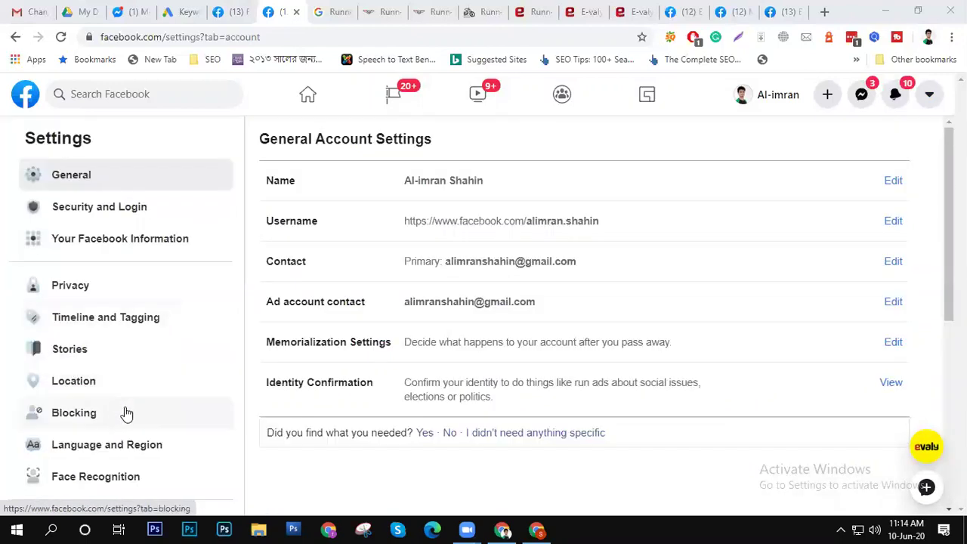
scroll(124, 408, "down", 5)
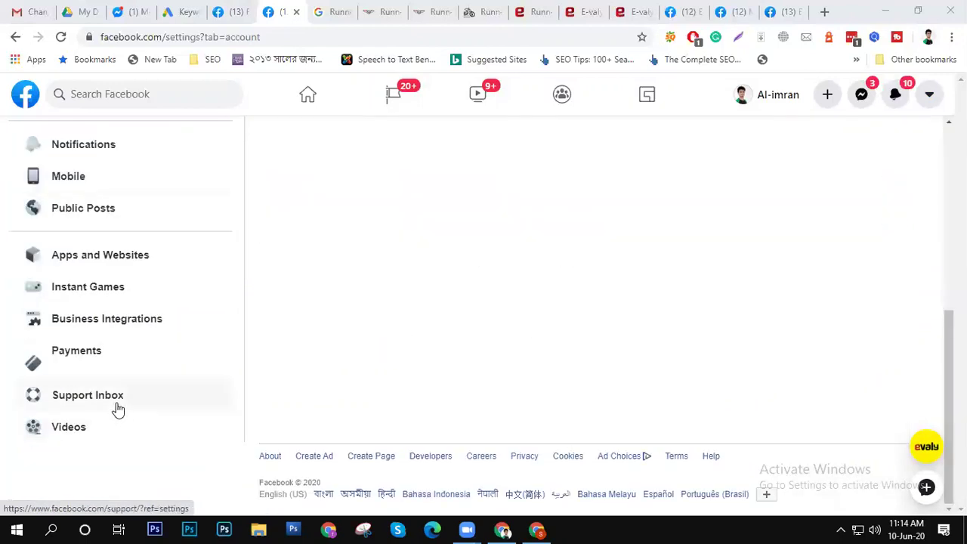
left_click(95, 216)
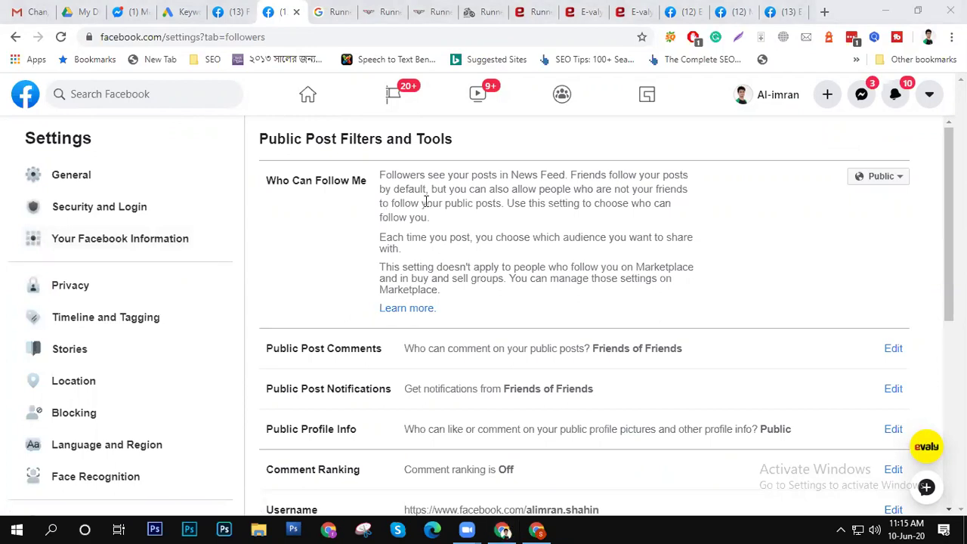
left_click(878, 181)
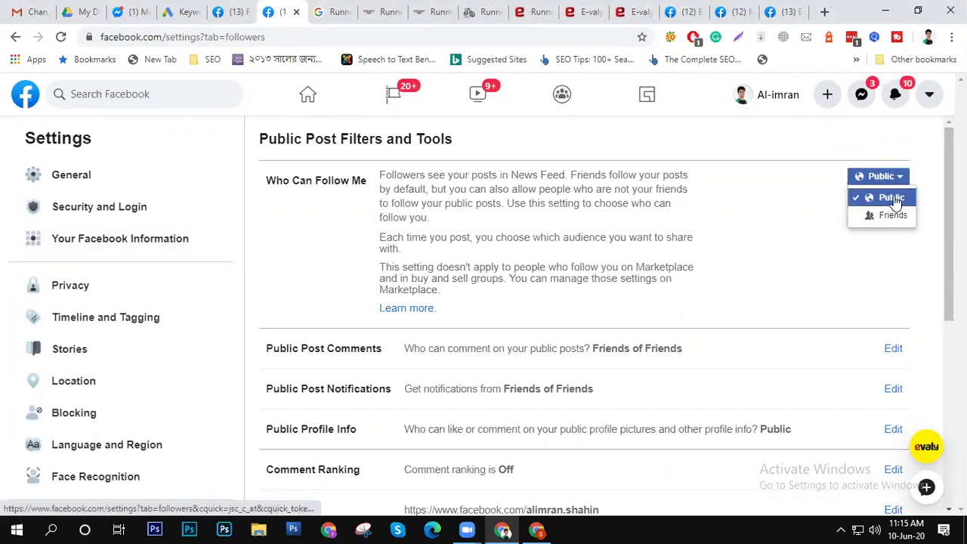
left_click(718, 180)
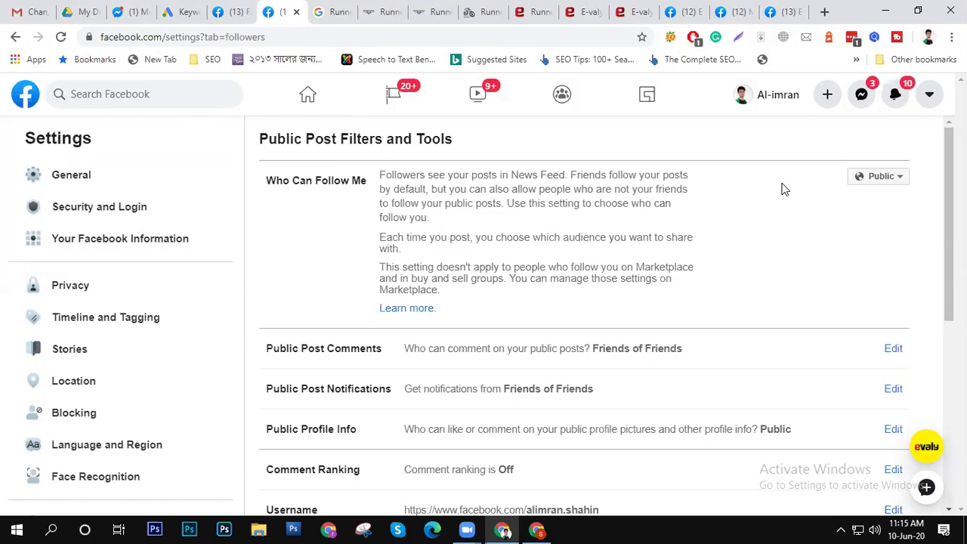
Go to your own profile and scroll past the cover photo, intro and timeline
left_click(778, 96)
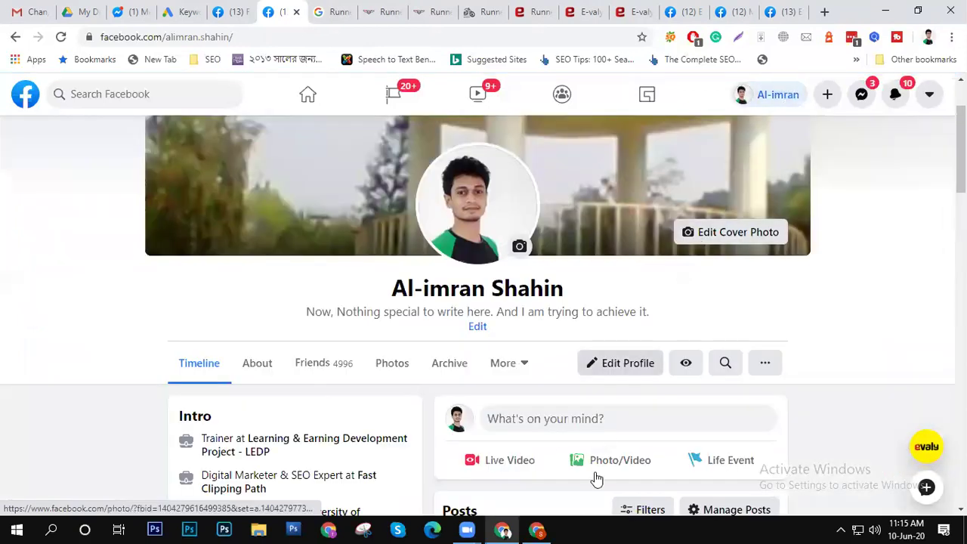
scroll(223, 459, "down", 5)
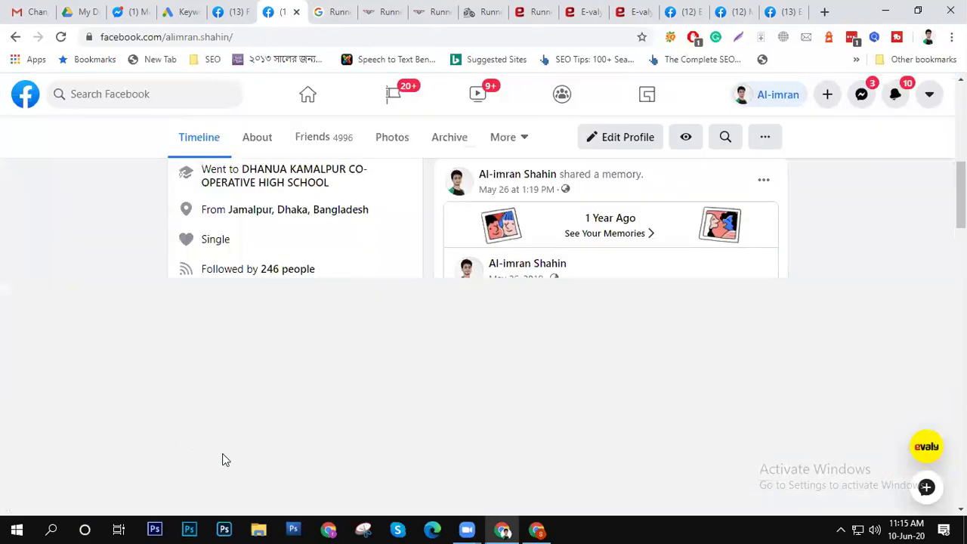
scroll(261, 488, "up", 10)
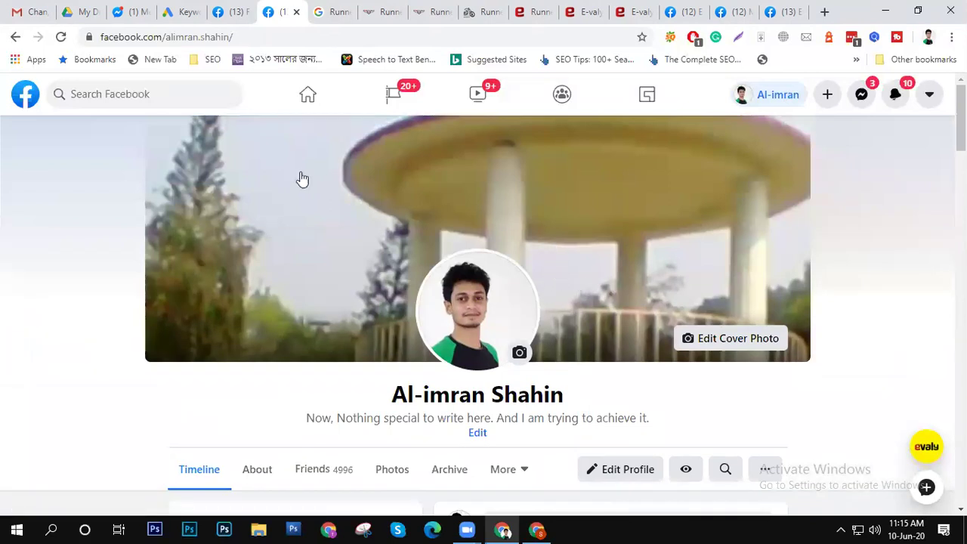
Cycle through the open tabs: Messenger, profile, the Evaly office march event, and the Evaly campaign page
left_click(130, 9)
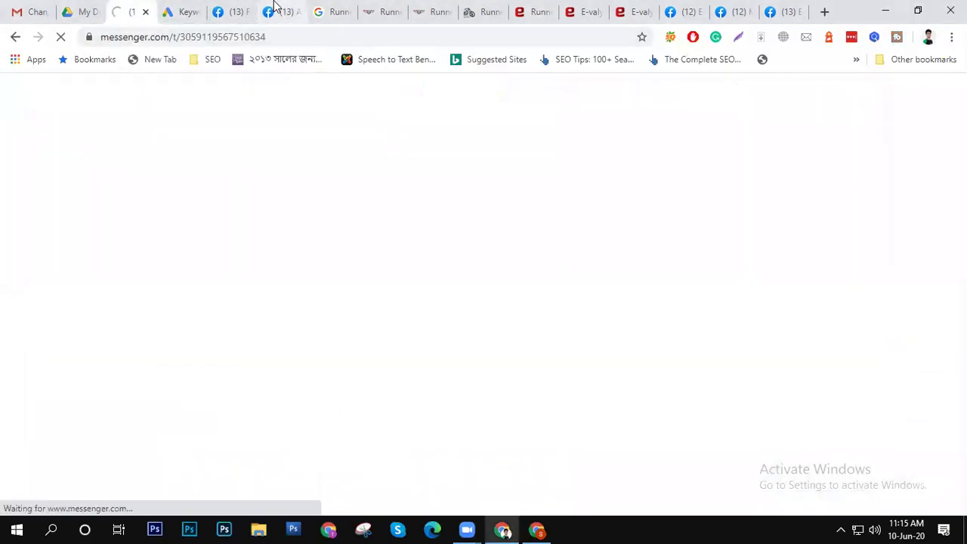
left_click(282, 10)
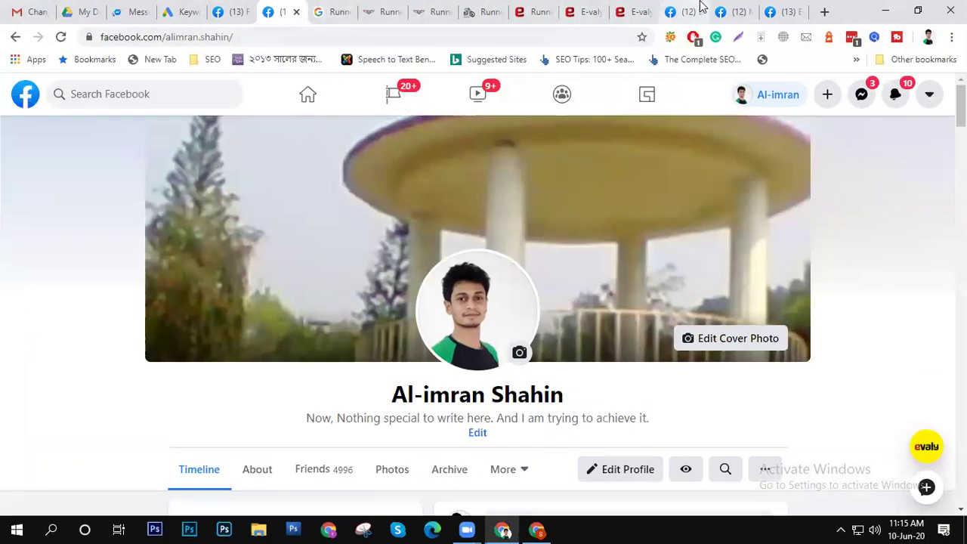
left_click(729, 11)
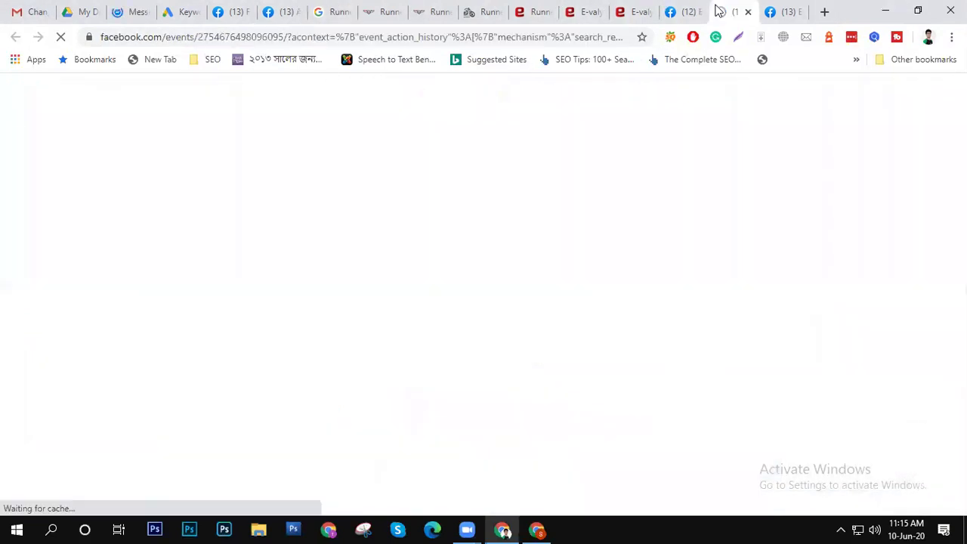
left_click(651, 12)
Close the leftover Evaly tabs, including search results and the Runner Bullet page, and return to the event
left_click(647, 11)
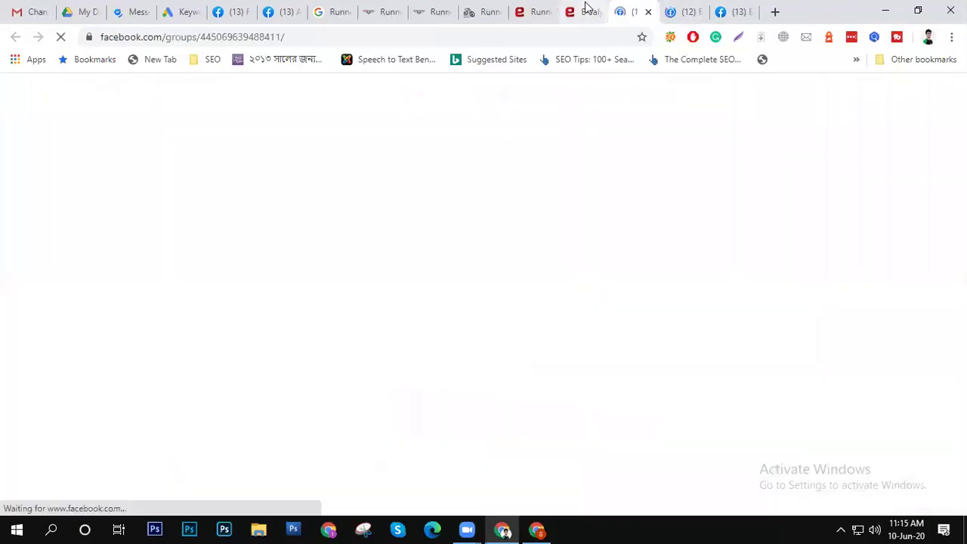
left_click(634, 12)
left_click(639, 13)
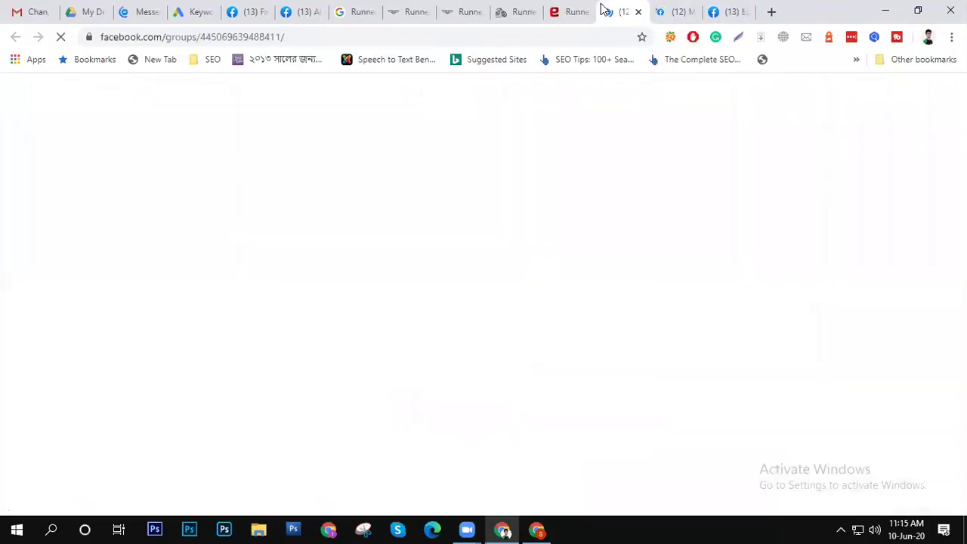
left_click(592, 13)
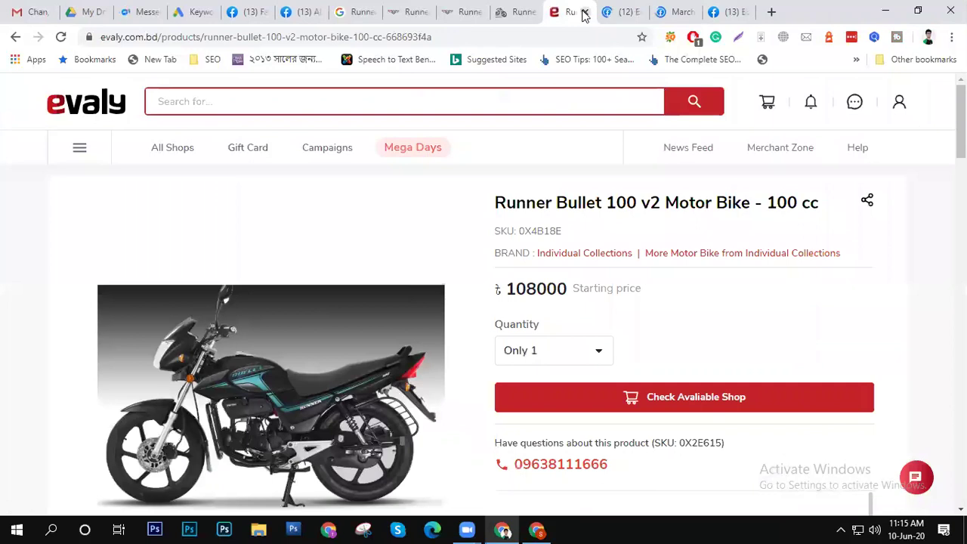
left_click(586, 12)
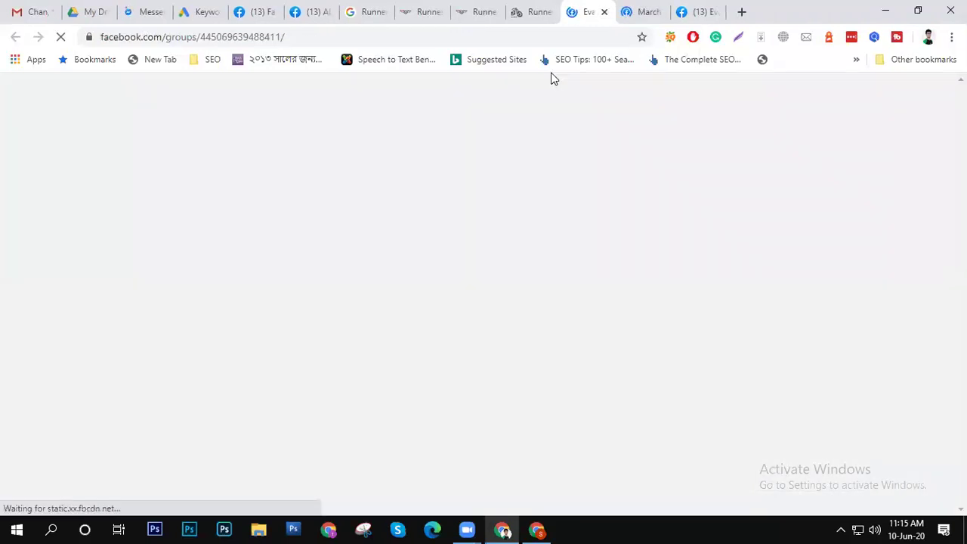
left_click(717, 12)
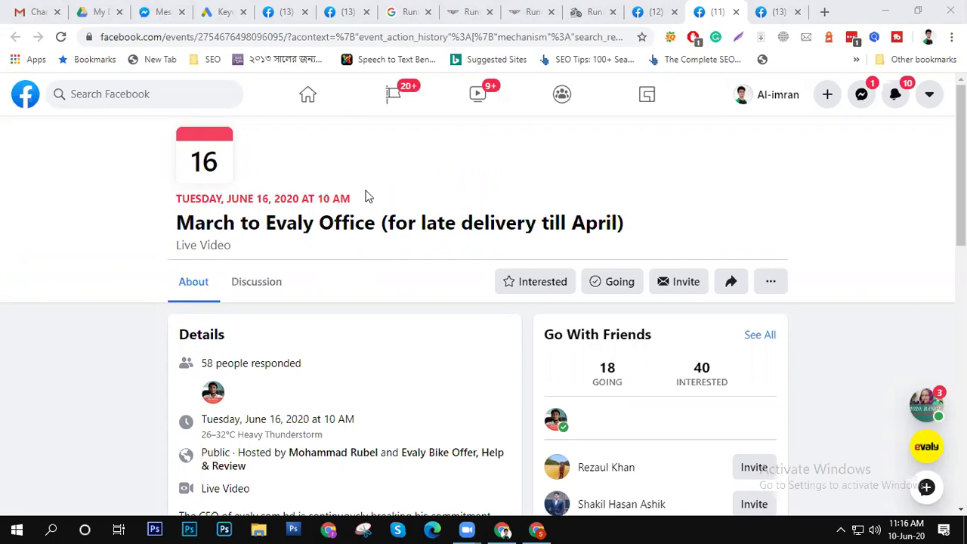
scroll(394, 293, "down", 15)
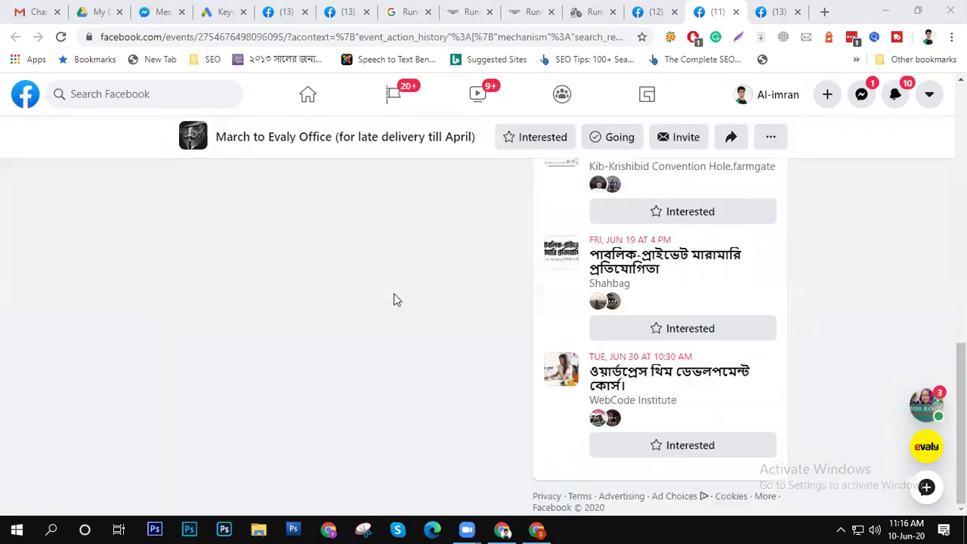
scroll(403, 298, "up", 15)
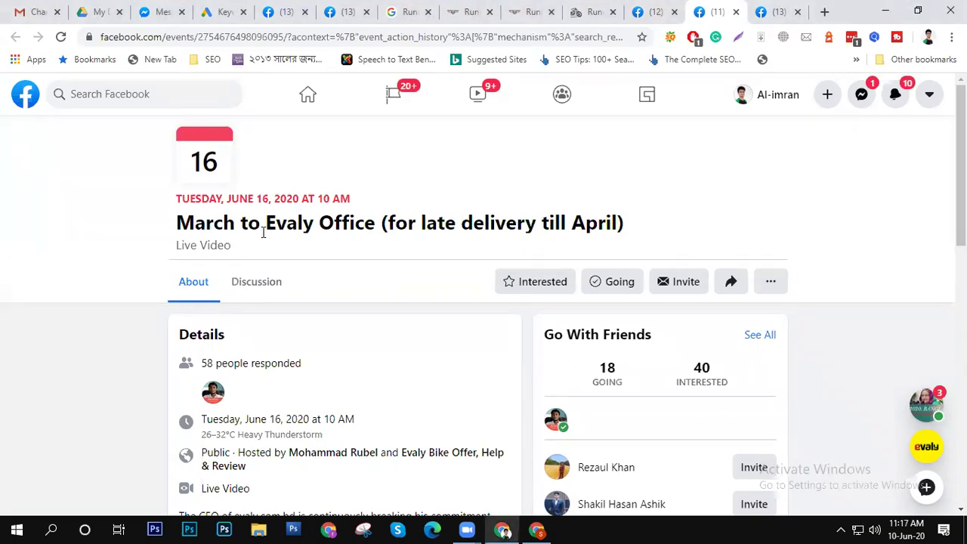
double_click(350, 223)
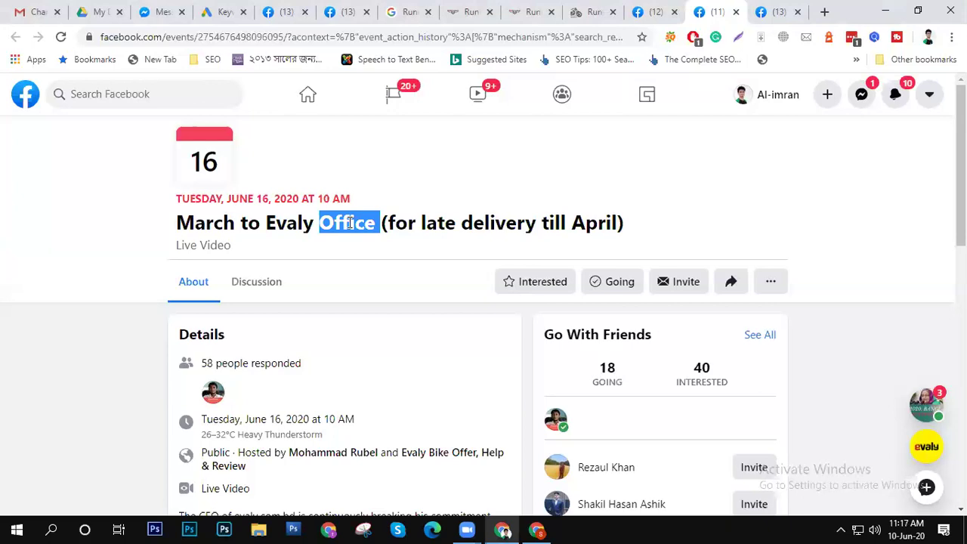
left_click(350, 222)
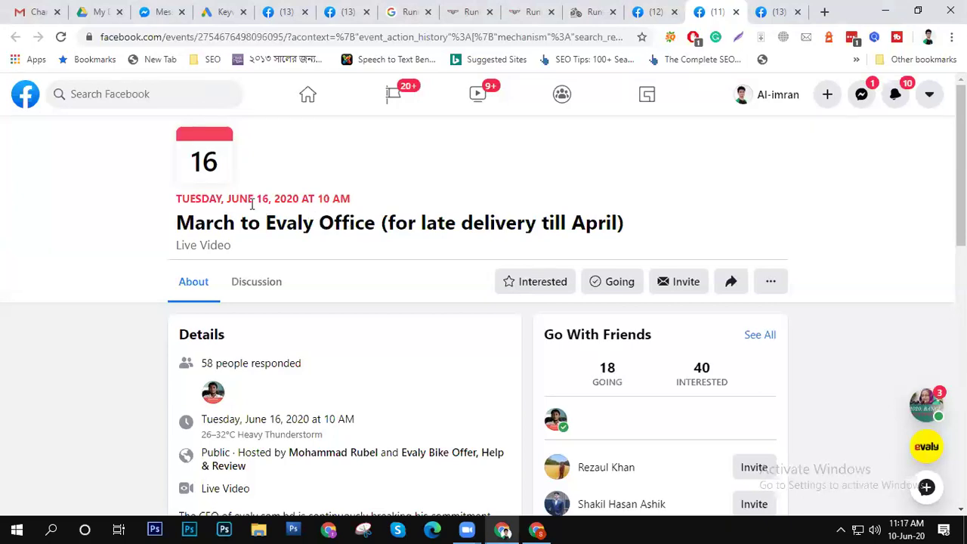
left_click_drag(252, 203, 255, 205)
left_click(252, 204)
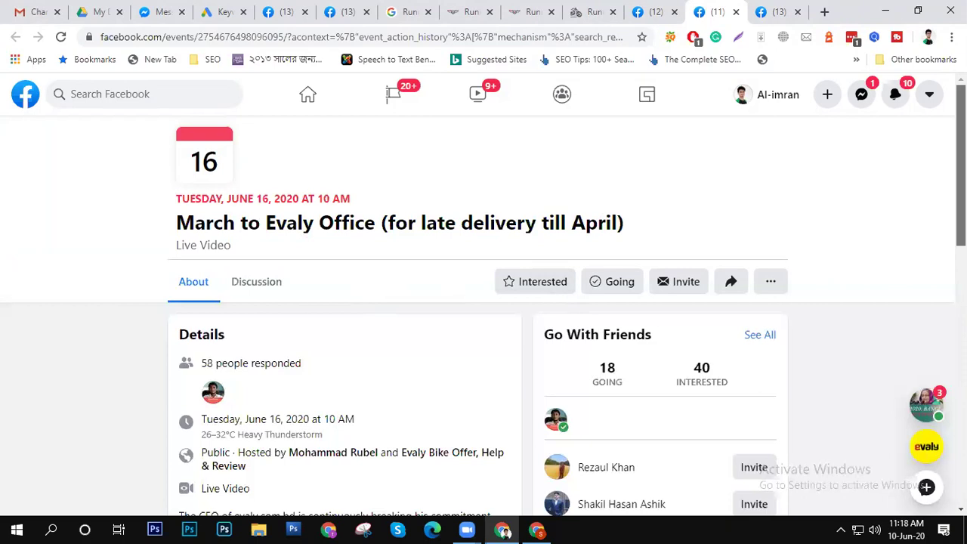
Expand the March to Evaly Office Details text about the late-delivery protest, then return to the top
scroll(483, 302, "down", 2)
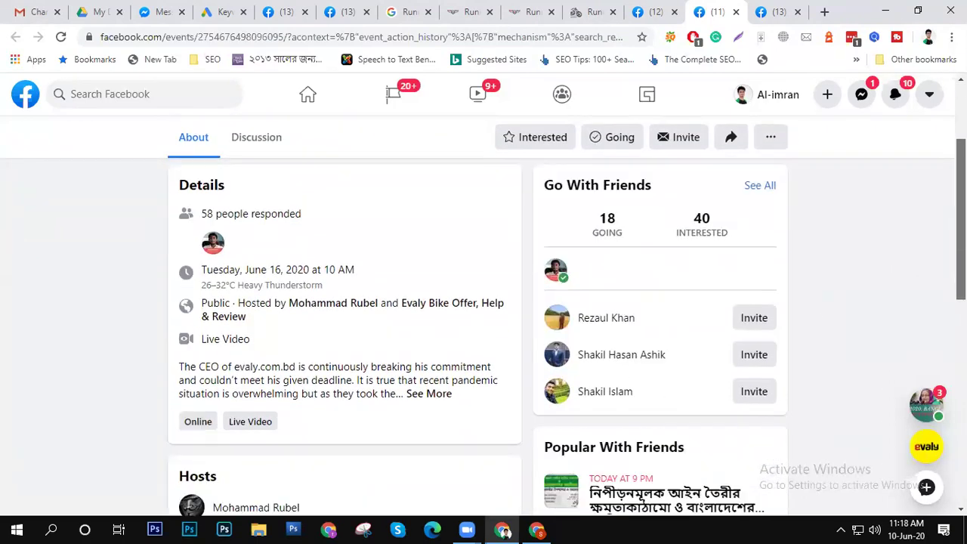
scroll(494, 298, "down", 2)
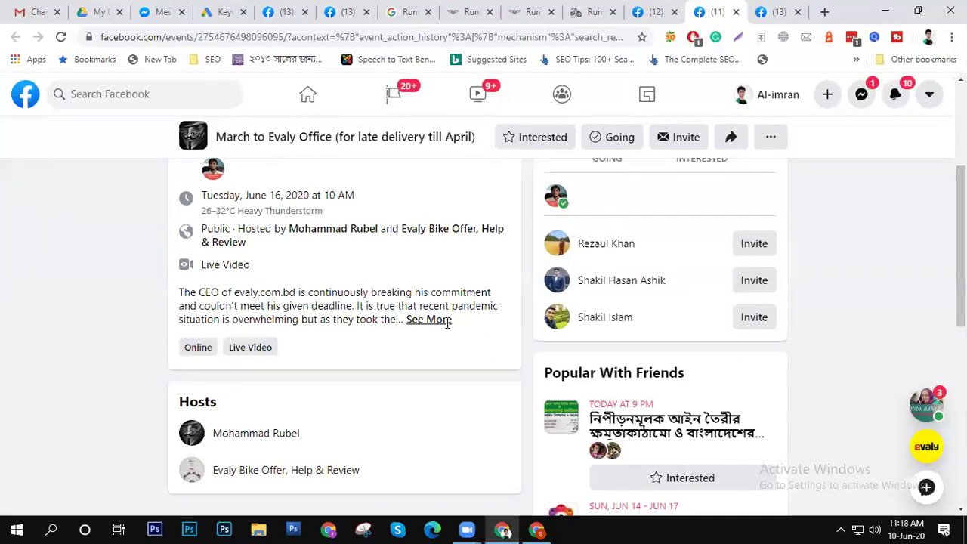
left_click(446, 320)
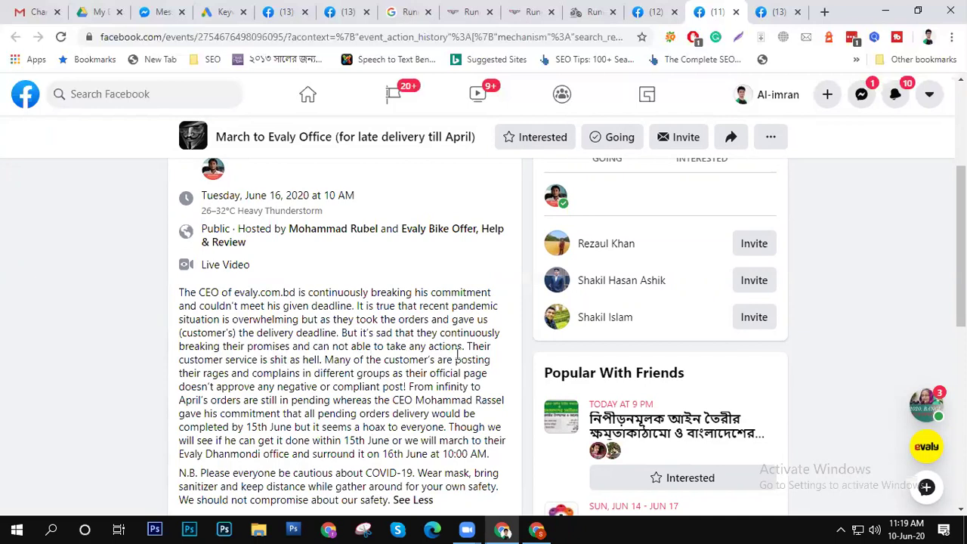
scroll(340, 367, "down", 10)
scroll(392, 271, "up", 10)
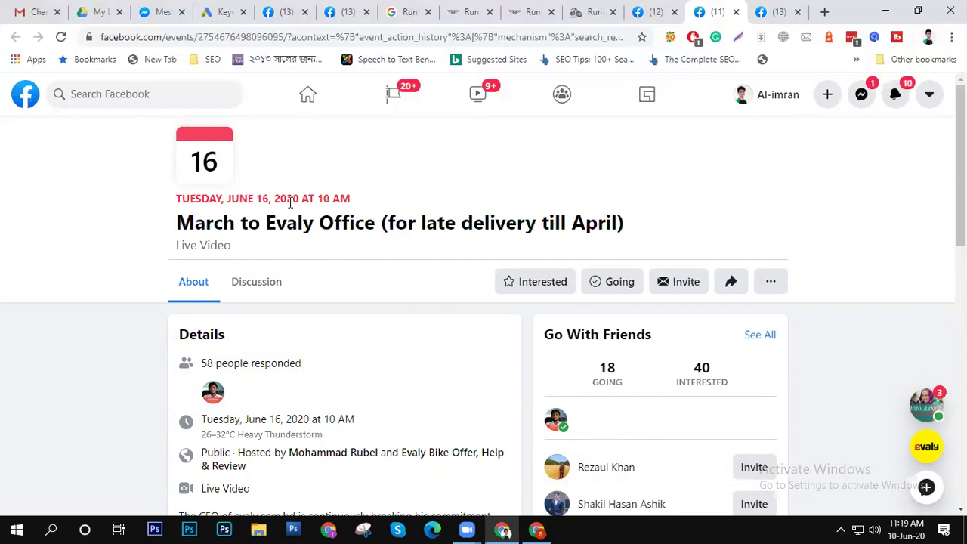
Request to join Evaly.com.bd, choosing the third answer and agreeing to the group rules before submitting
left_click(665, 9)
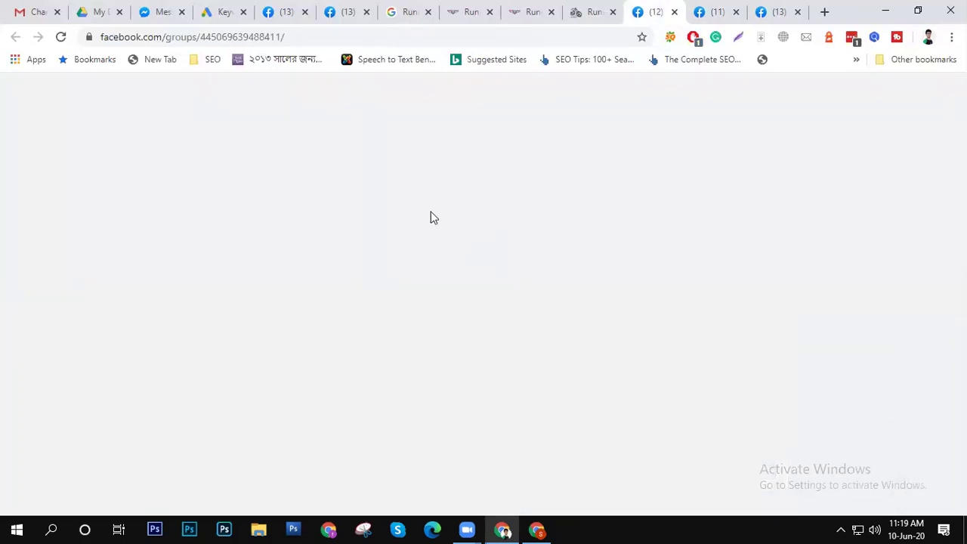
scroll(363, 347, "down", 6)
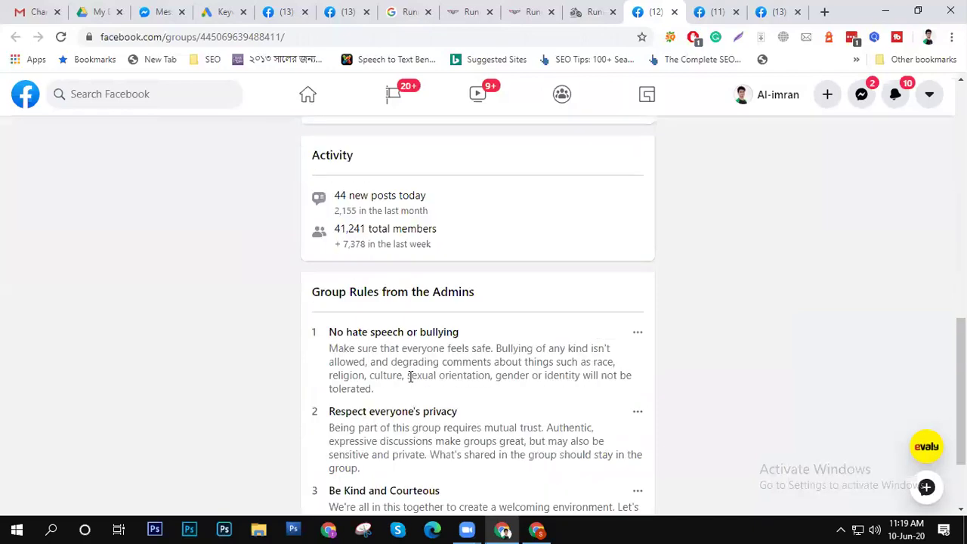
scroll(408, 377, "up", 9)
left_click(672, 409)
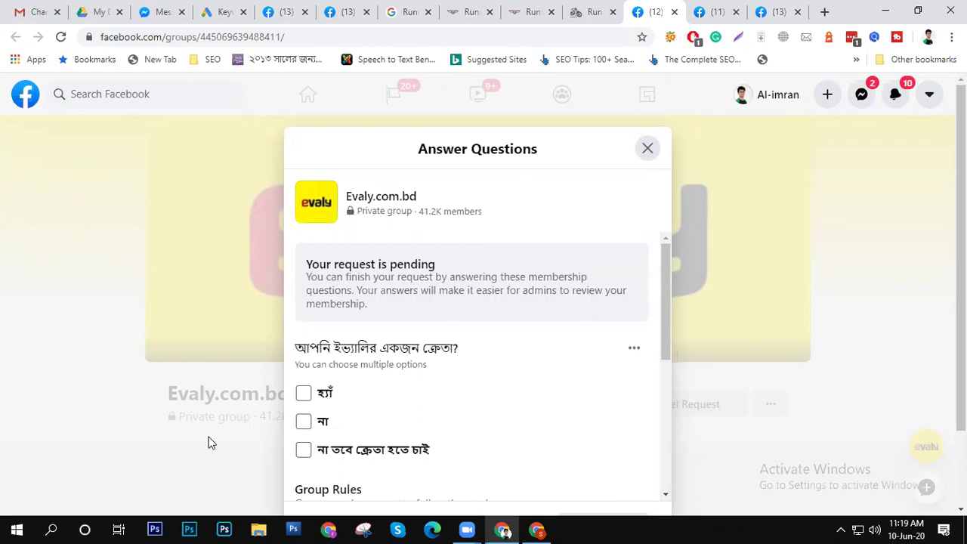
left_click(303, 451)
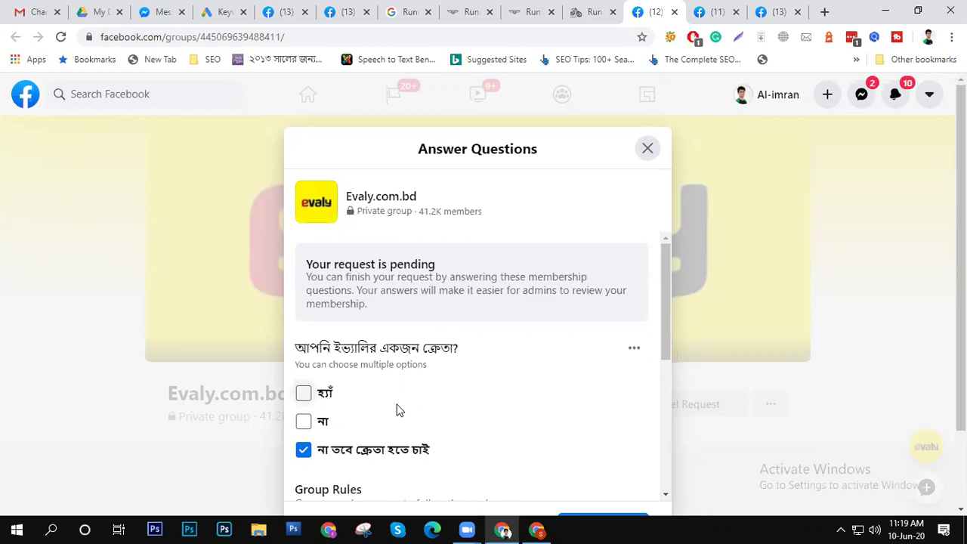
left_click_drag(664, 304, 652, 383)
left_click(303, 333)
scroll(416, 333, "down", 4)
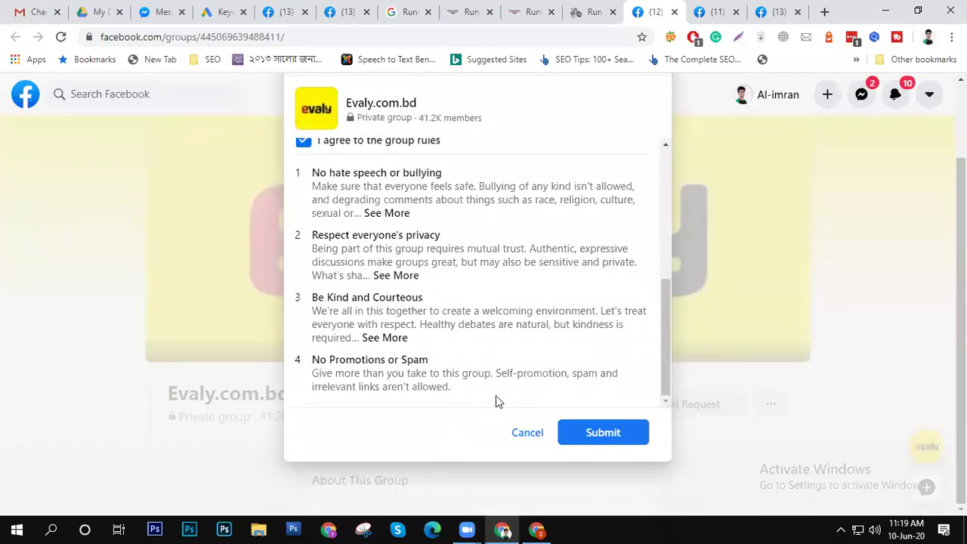
left_click(603, 433)
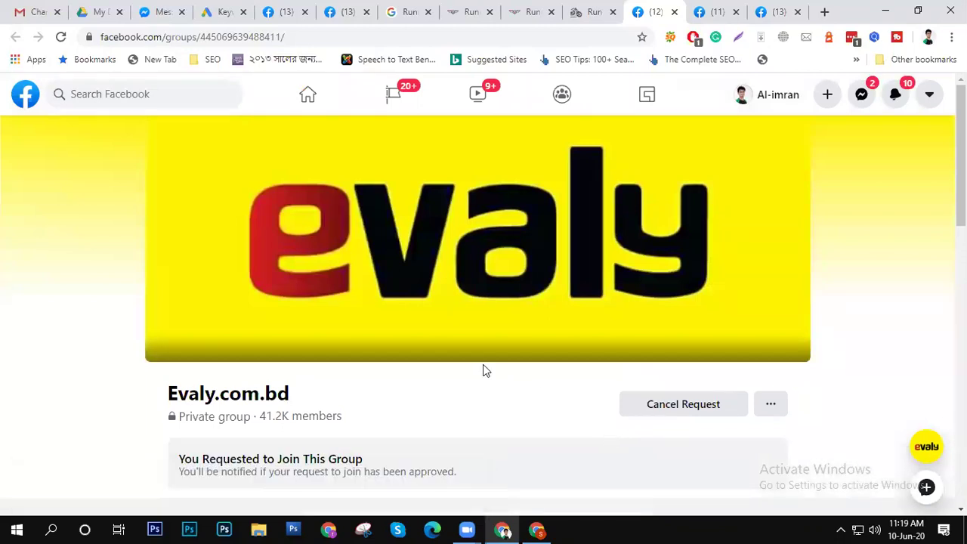
Reload the Evaly.com.bd group page to confirm the join request is pending
scroll(483, 366, "down", 10)
scroll(467, 390, "up", 10)
left_click(61, 37)
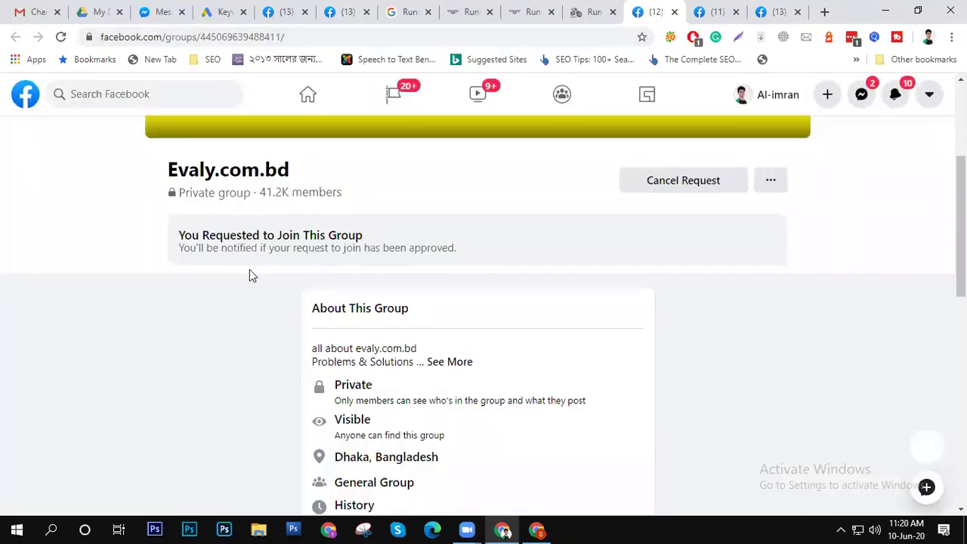
scroll(249, 270, "down", 6)
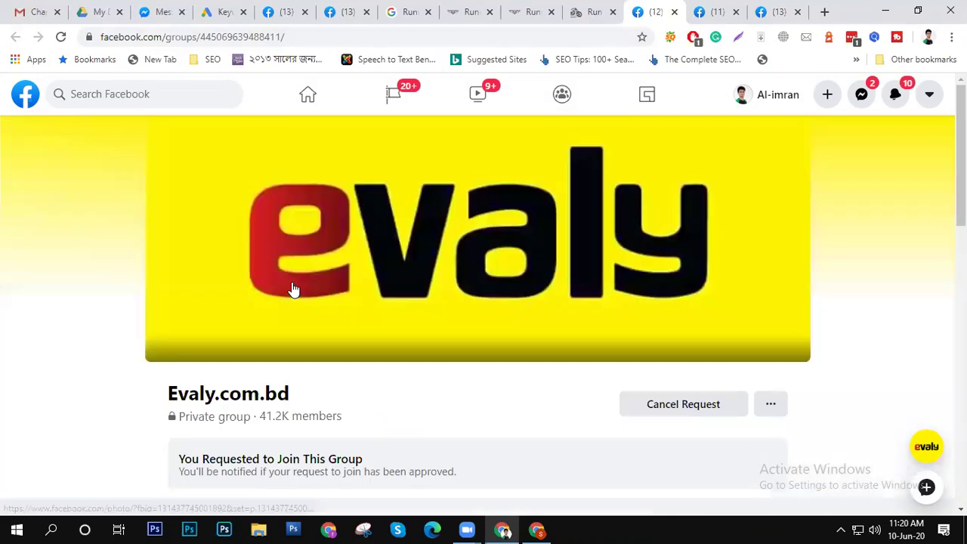
scroll(316, 287, "up", 4)
scroll(316, 288, "up", 10)
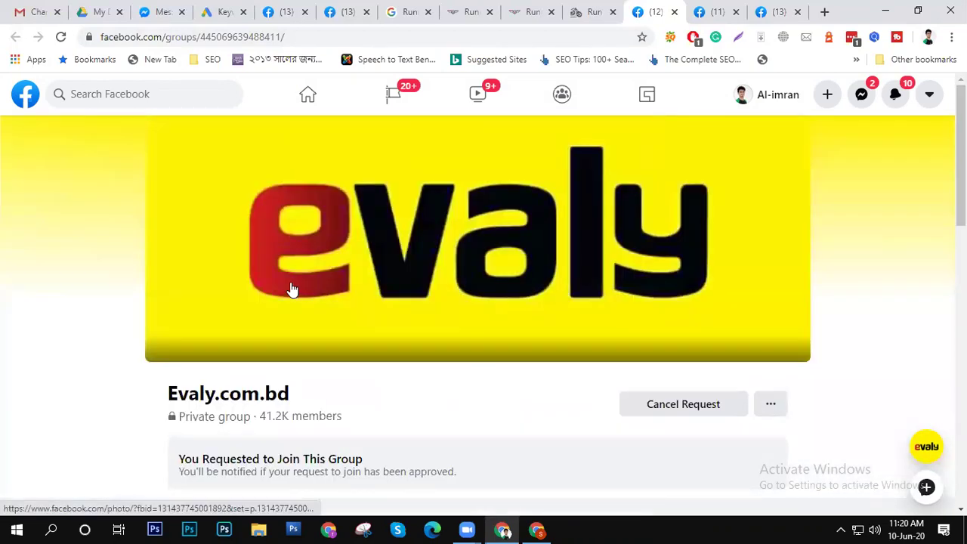
On the evaly.com.bd search results, abandon the Location filter and switch the results to Groups
left_click(281, 11)
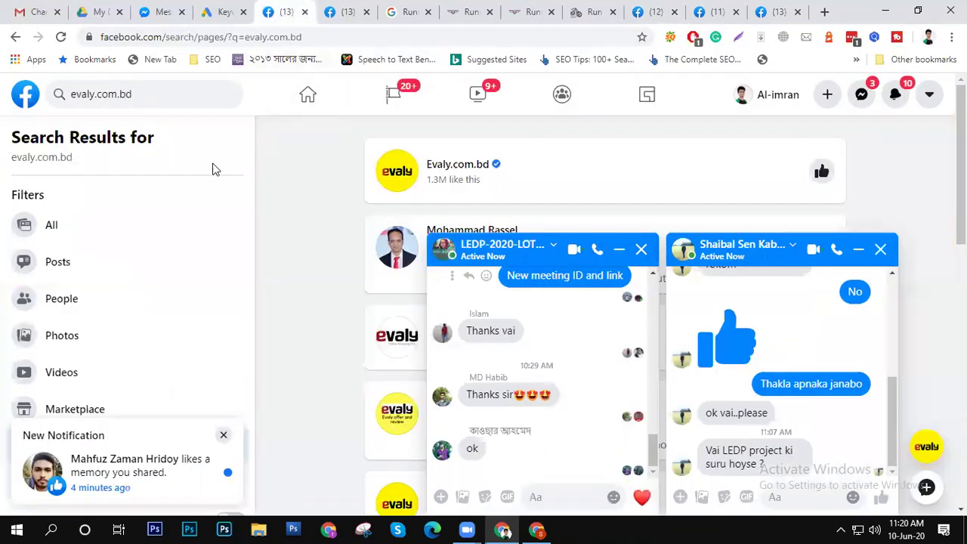
scroll(106, 241, "down", 3)
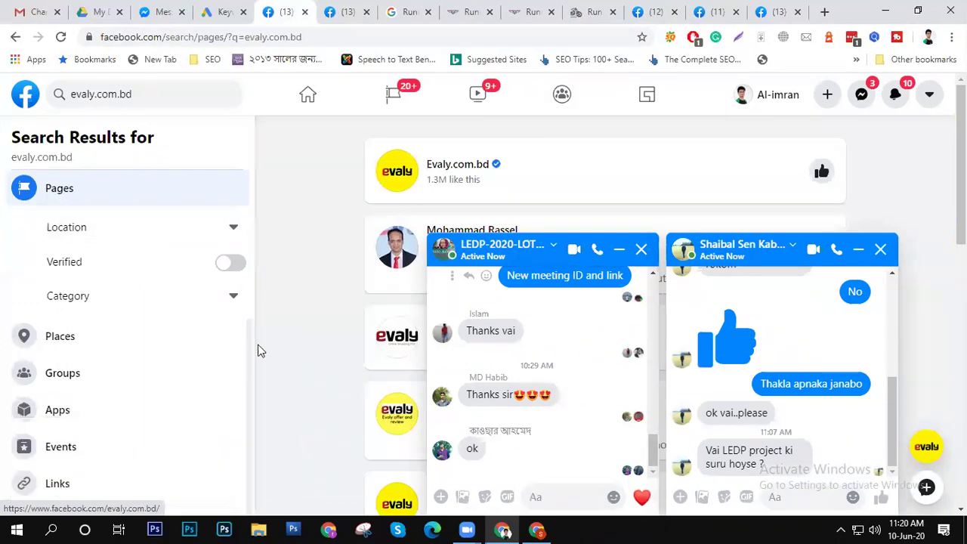
scroll(246, 356, "up", 2)
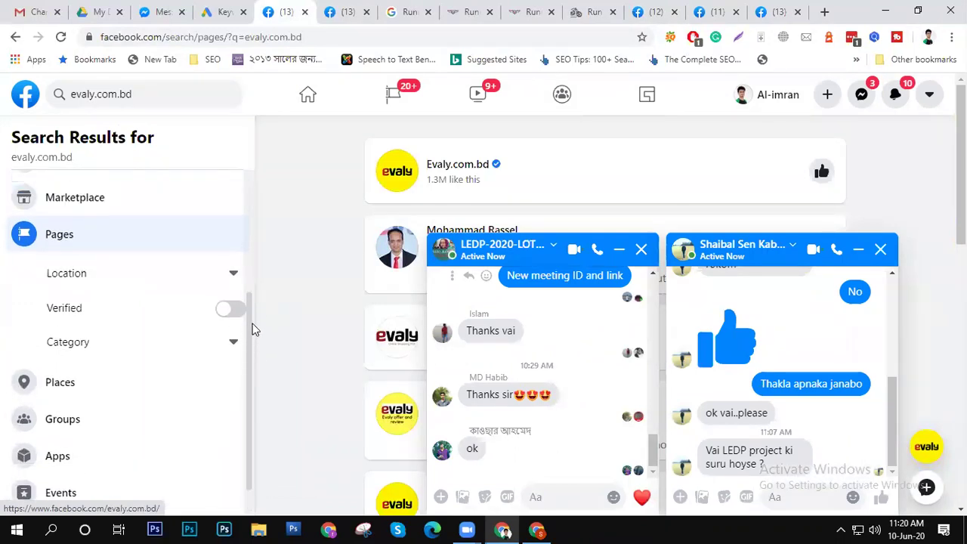
scroll(254, 325, "down", 3)
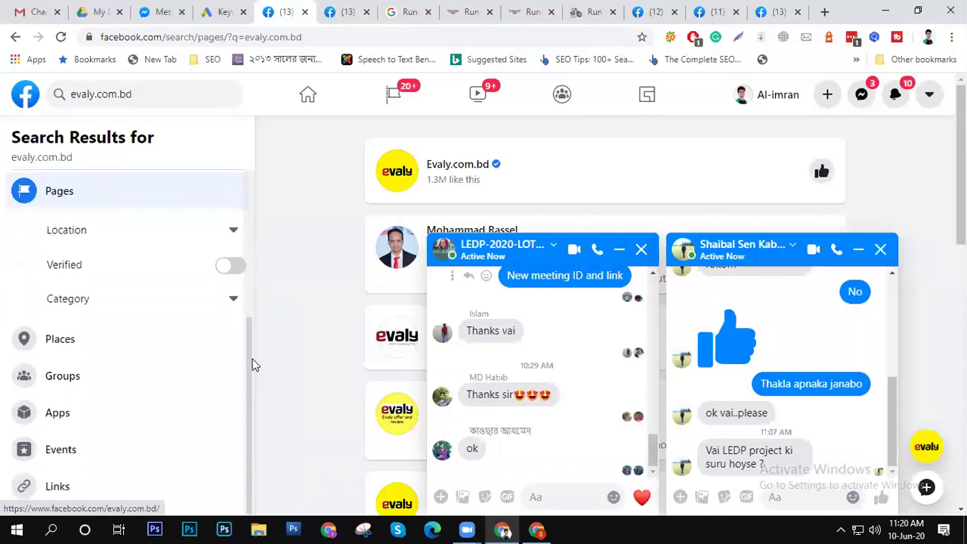
left_click(194, 231)
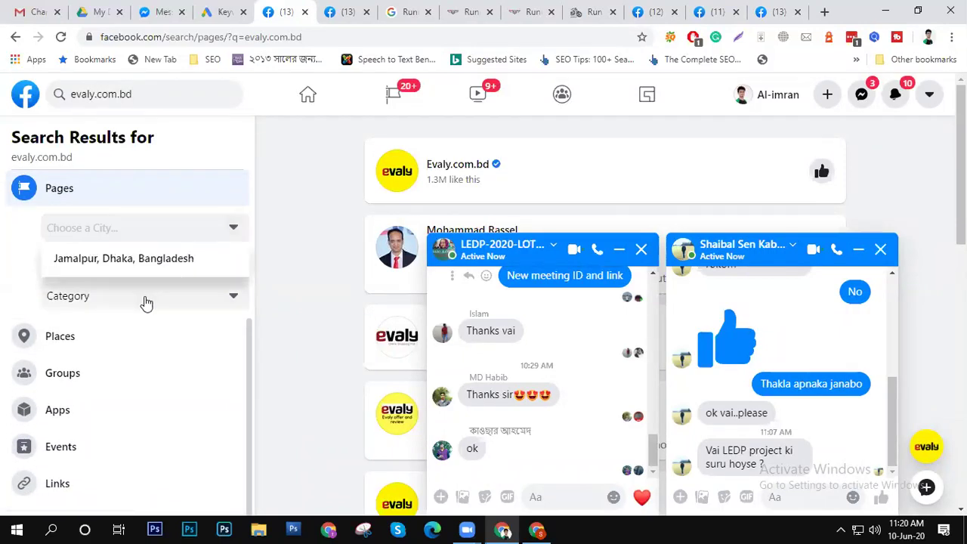
left_click(277, 205)
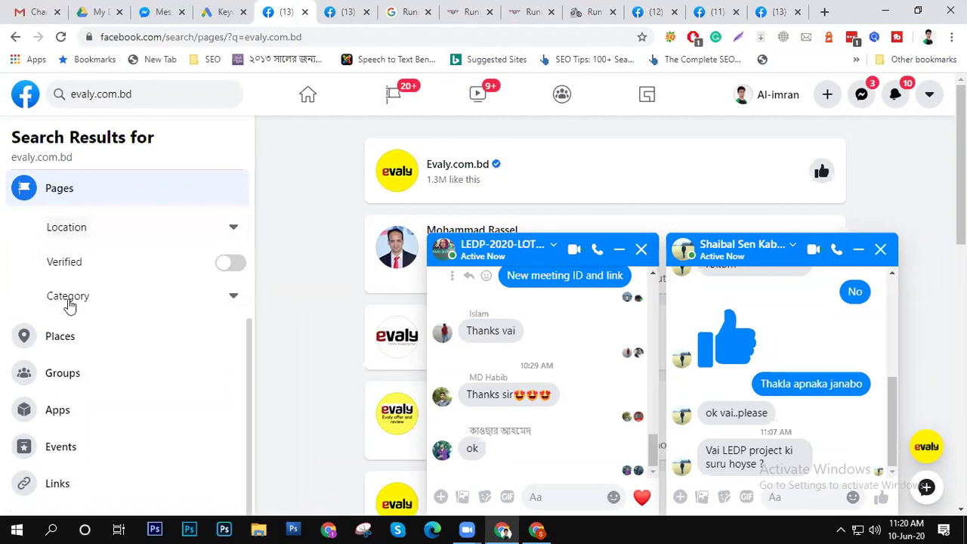
left_click(114, 386)
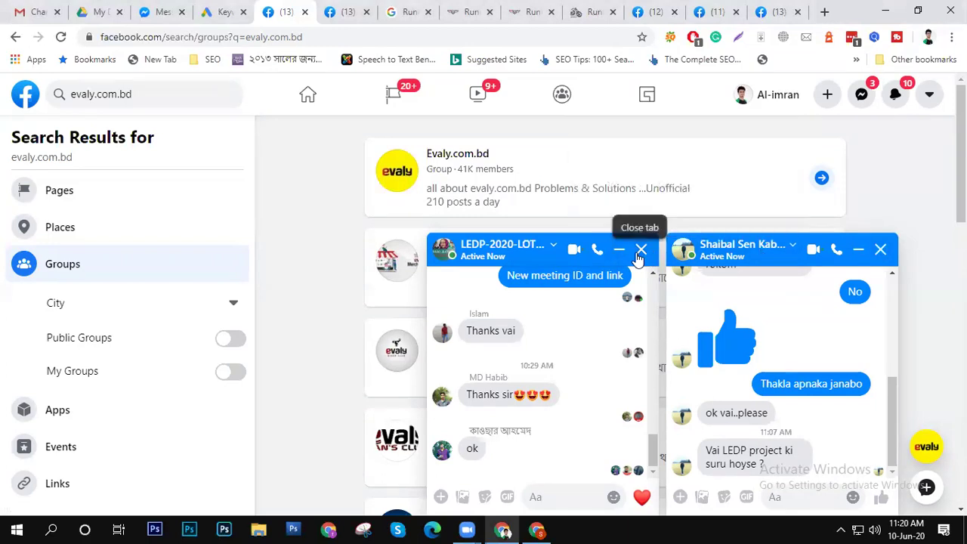
Reload the evaly.com.bd group results and join Evaly Fan's Club from its preview card
left_click(60, 38)
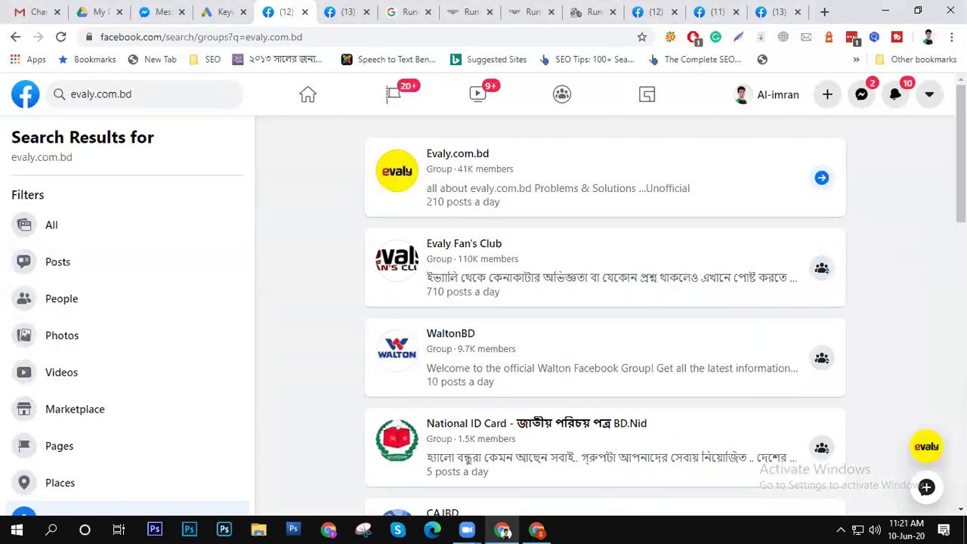
scroll(604, 303, "down", 1)
scroll(604, 302, "up", 1)
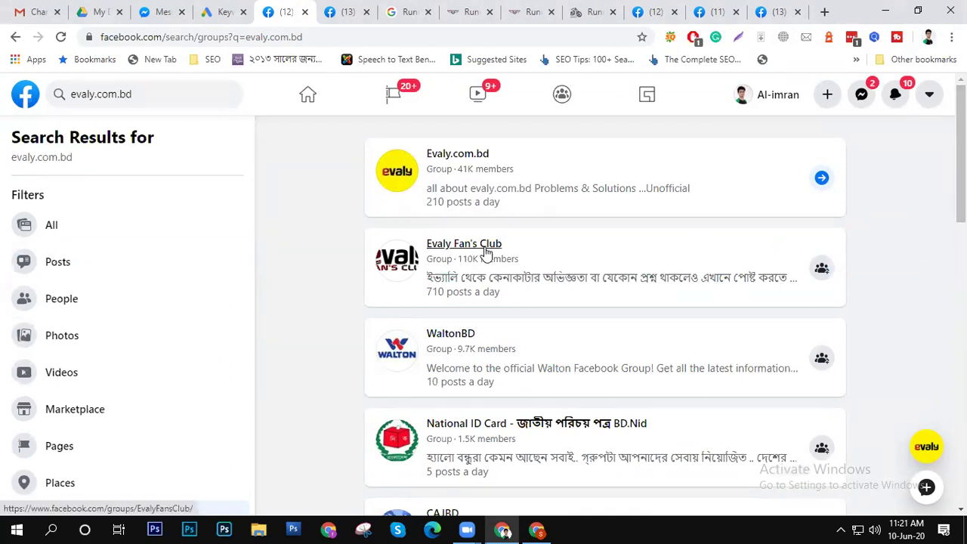
mouse_move(488, 254)
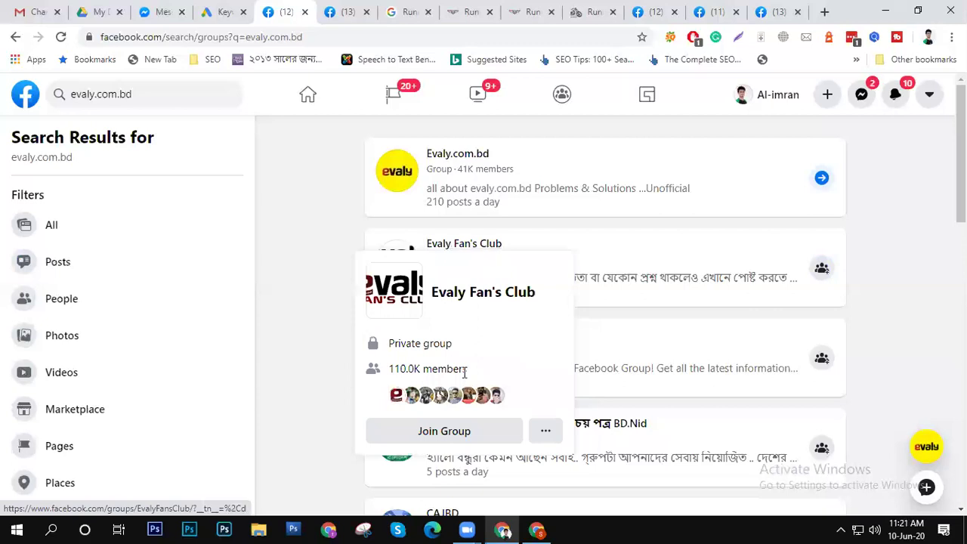
left_click(469, 436)
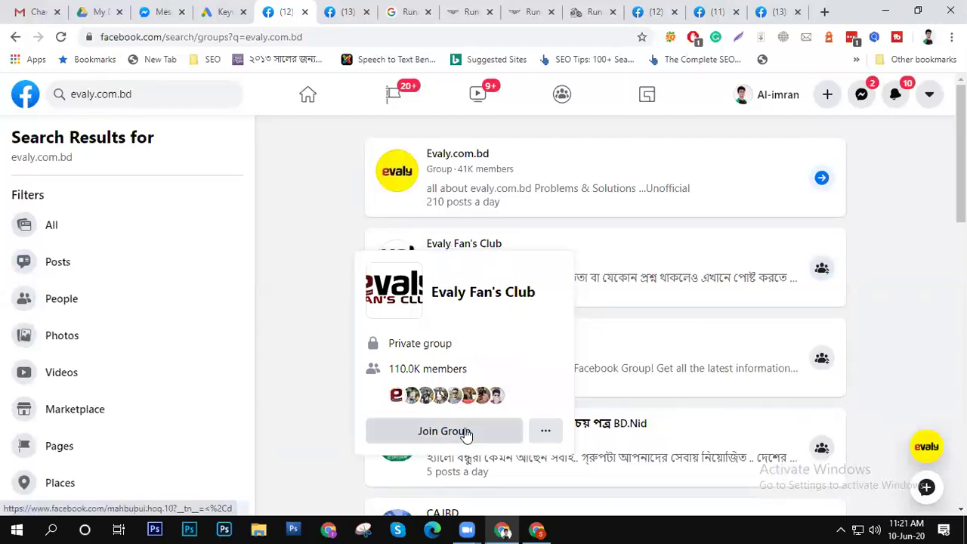
Open Evaly Fan's Club in a new tab, view it, then move to the profile tab
right_click(468, 299)
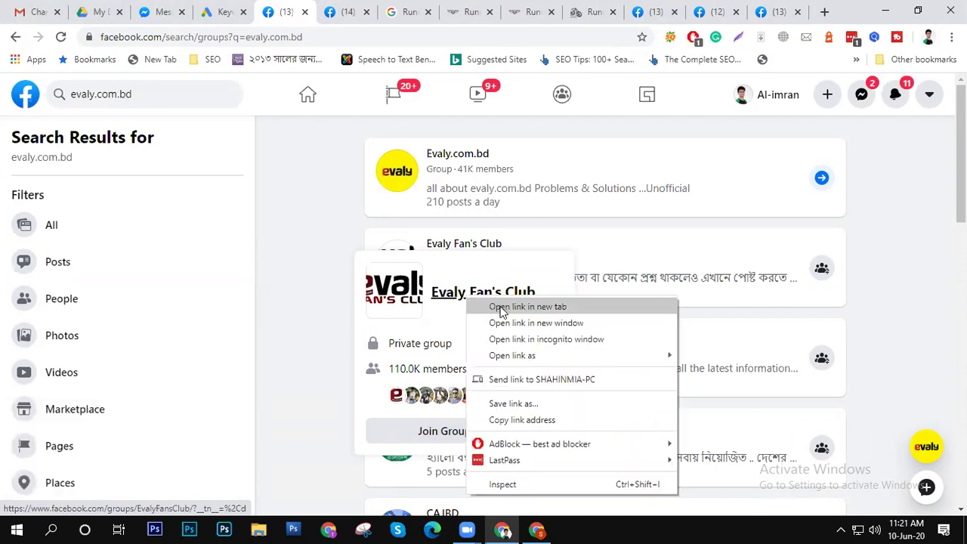
left_click(505, 304)
left_click(322, 11)
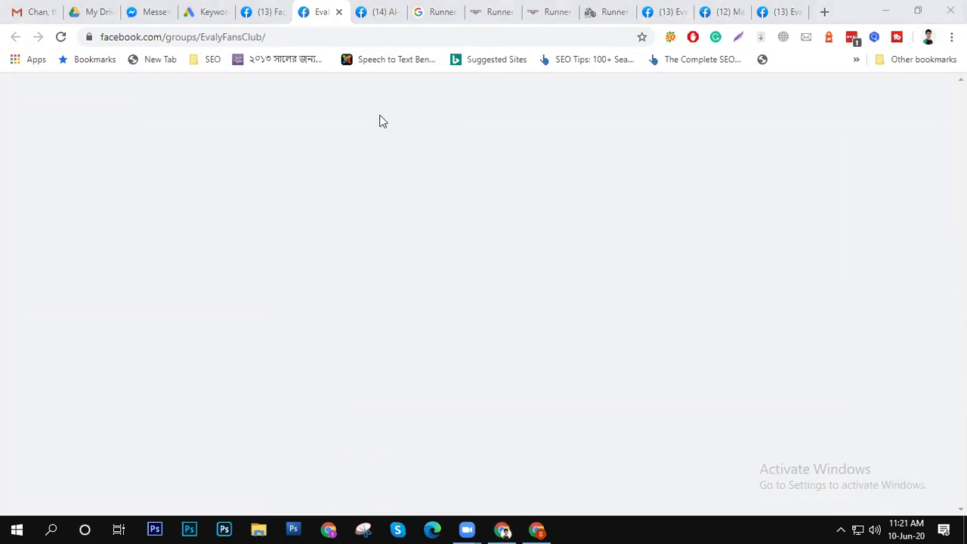
left_click(375, 12)
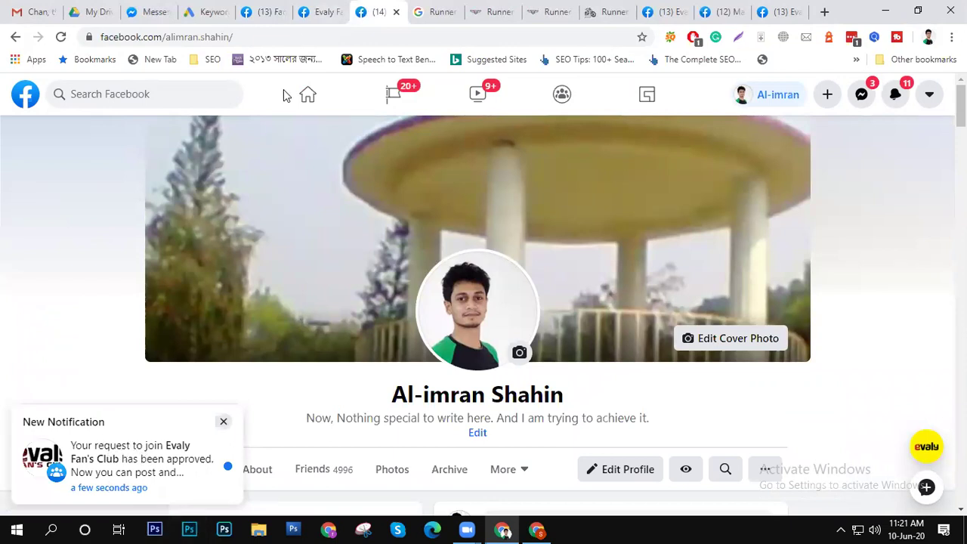
Scroll through the Evaly Fan's Club feed and back up, selecting the group's member count
left_click(313, 7)
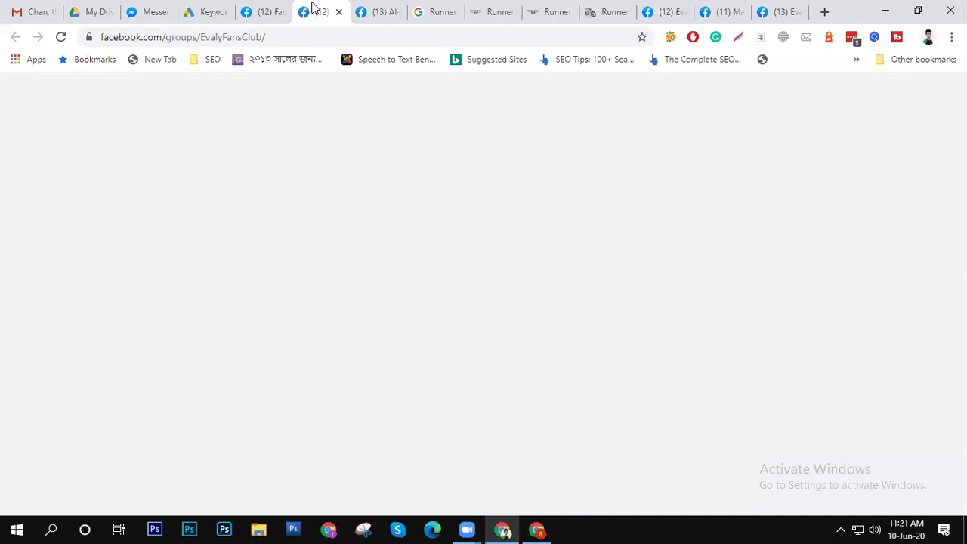
scroll(349, 327, "down", 4)
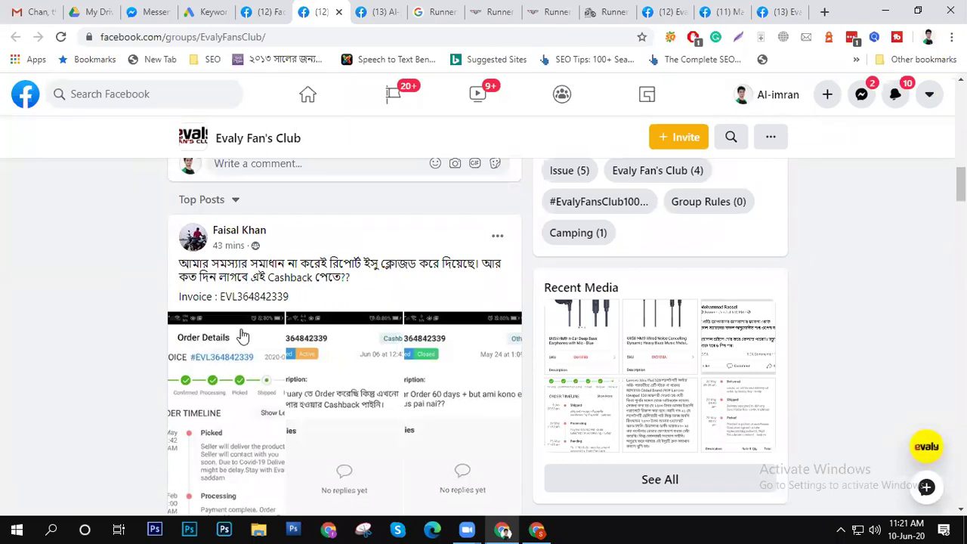
scroll(280, 346, "down", 5)
scroll(226, 294, "down", 10)
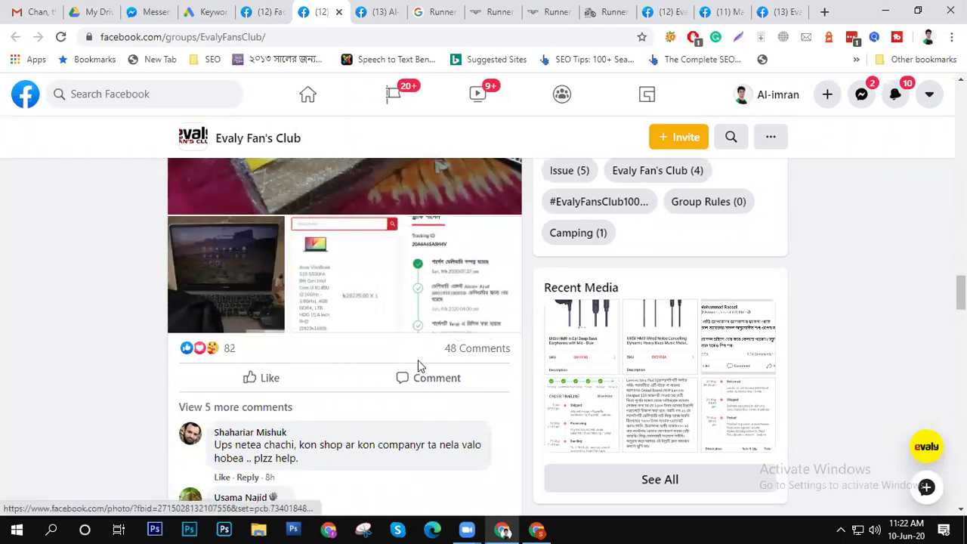
scroll(425, 360, "down", 5)
scroll(432, 367, "down", 5)
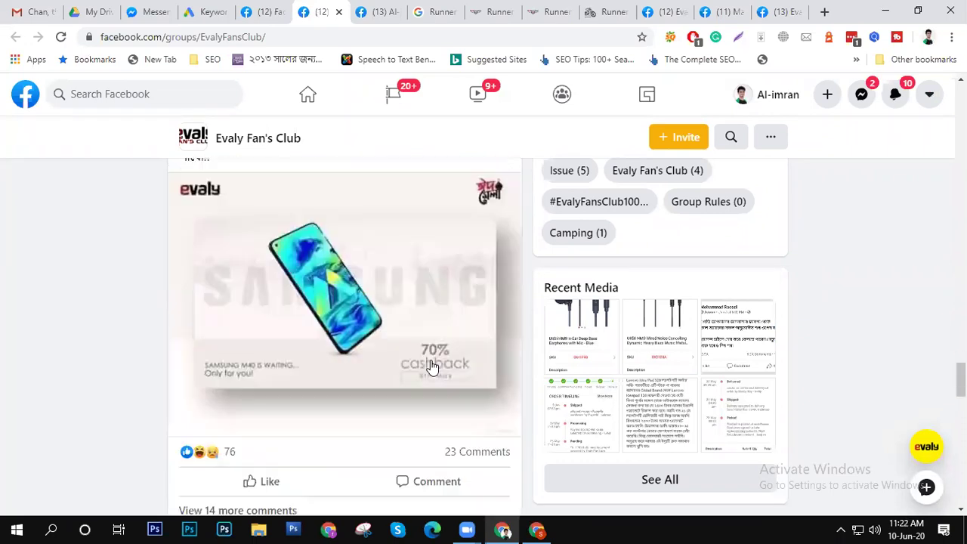
scroll(385, 333, "down", 10)
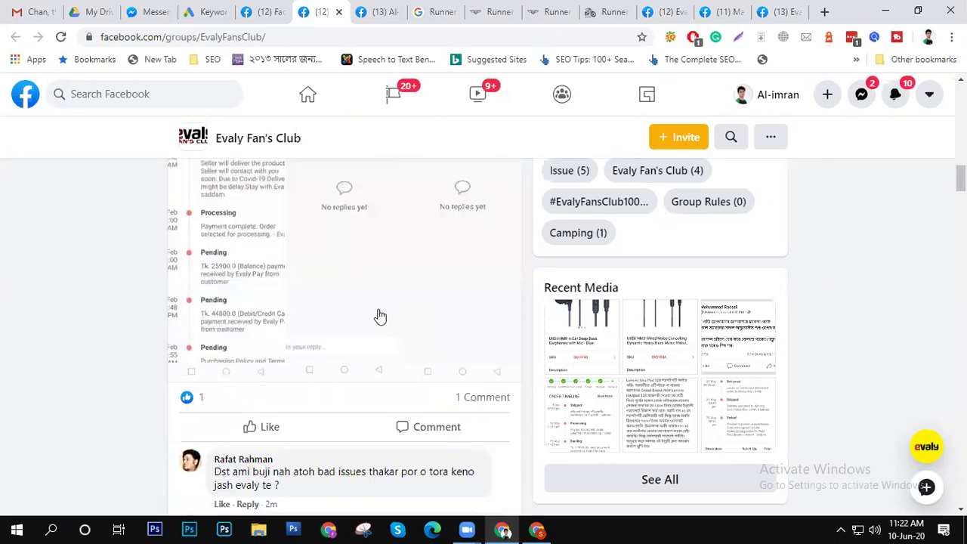
scroll(380, 315, "up", 10)
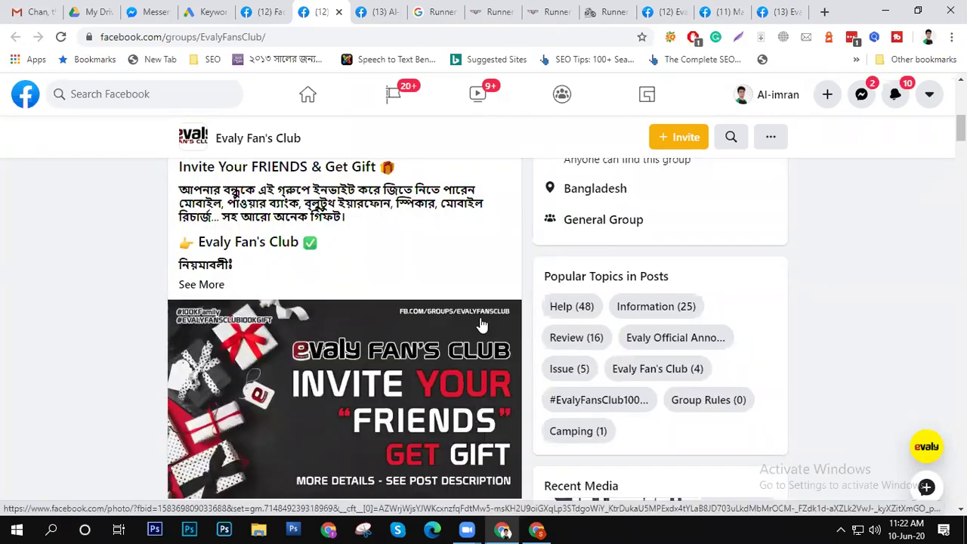
scroll(636, 198, "up", 10)
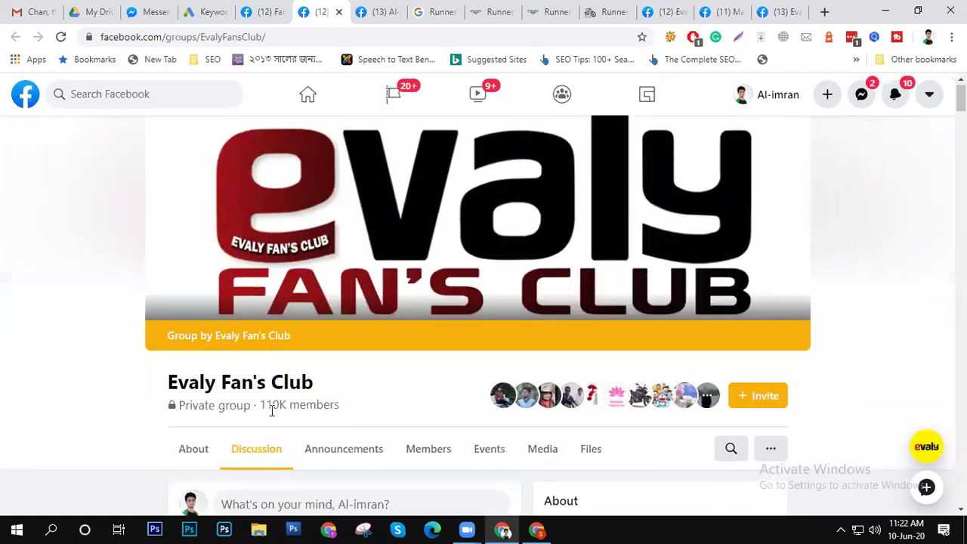
double_click(267, 404)
From the evaly.com.bd group results, open the Evaly Offer, Help & Review group (331.2K members)
left_click(280, 404)
left_click(259, 11)
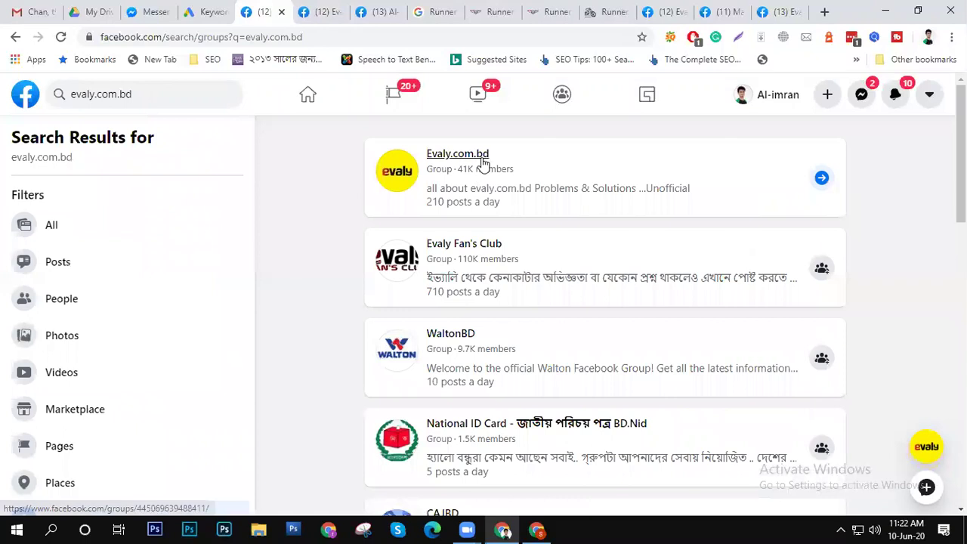
scroll(504, 531, "down", 2)
scroll(504, 530, "up", 1)
scroll(505, 531, "up", 1)
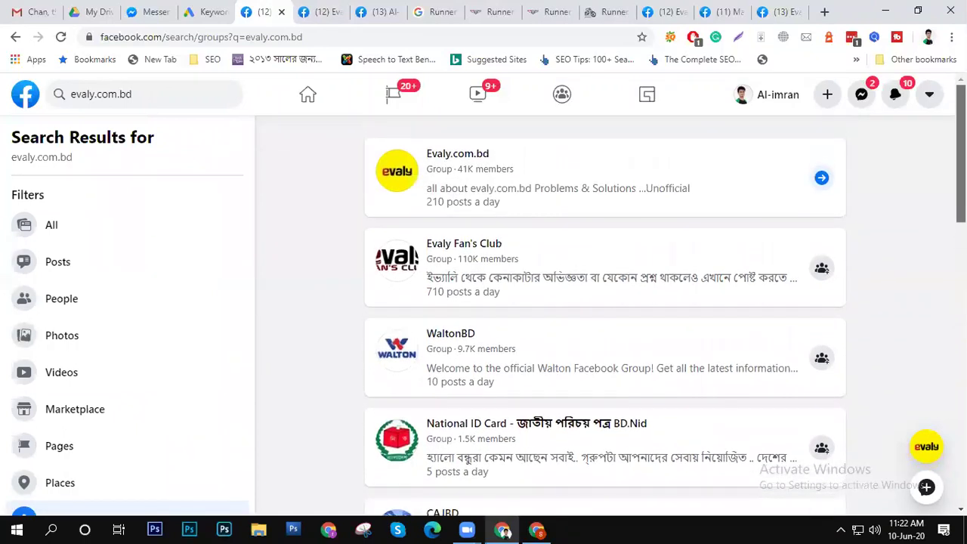
scroll(931, 203, "down", 4)
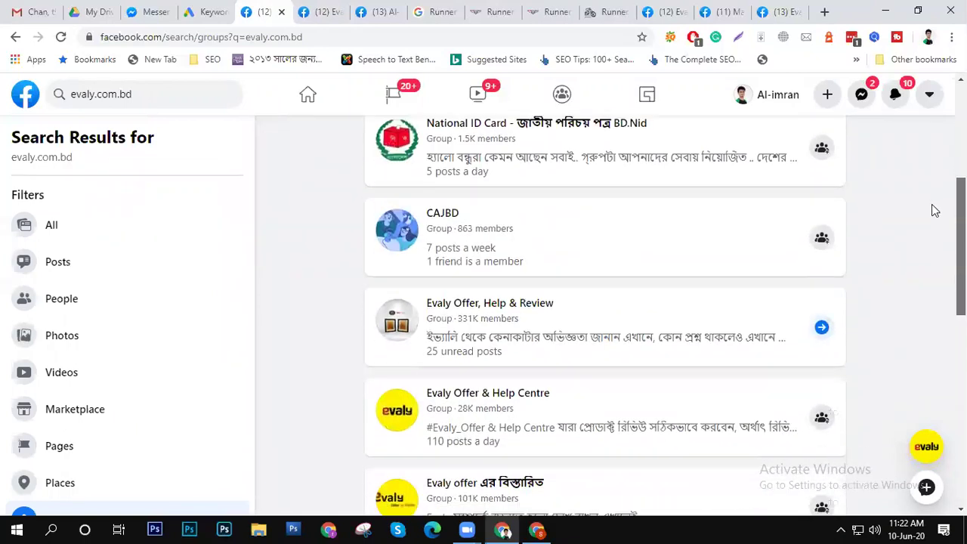
scroll(931, 204, "down", 1)
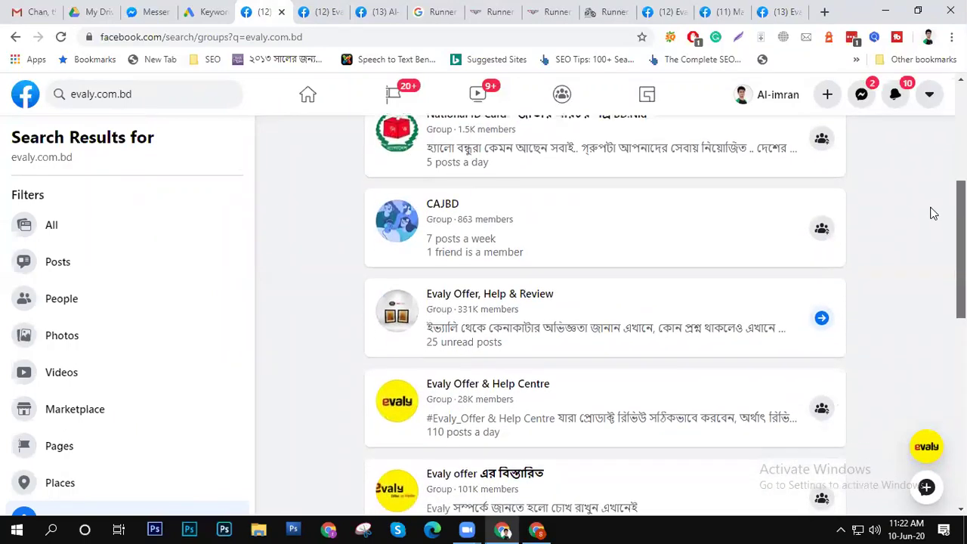
left_click(516, 299)
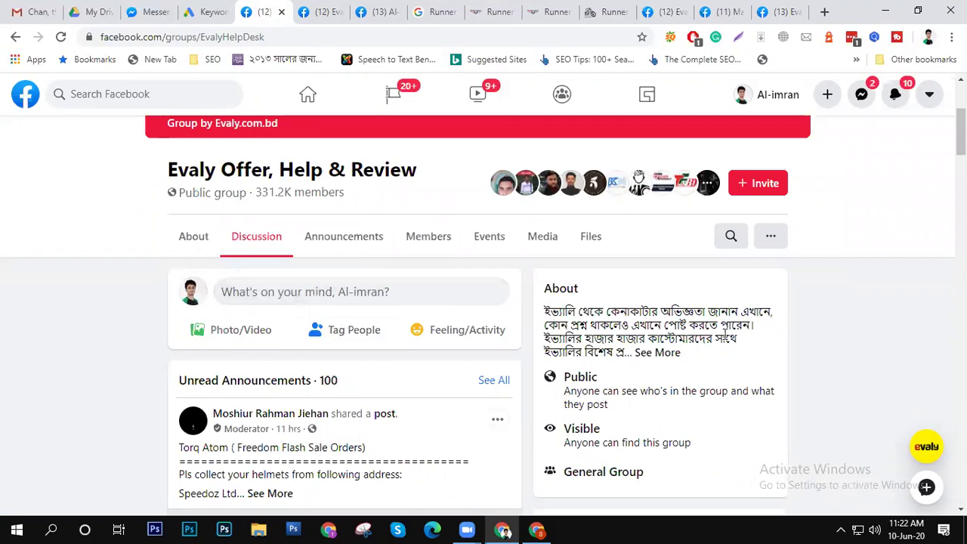
Expand the group's full About description and scroll into the Discussion feed
left_click(657, 353)
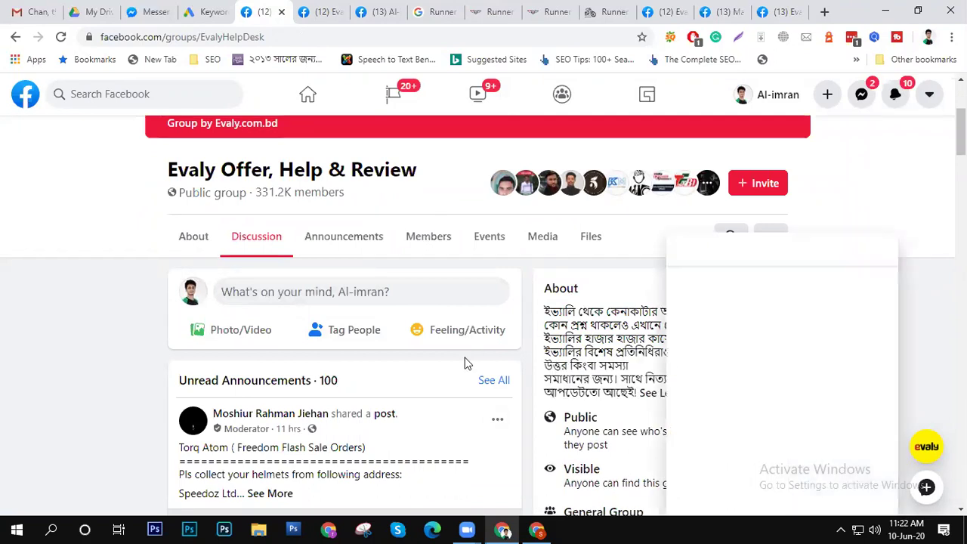
scroll(108, 488, "down", 5)
scroll(134, 492, "up", 8)
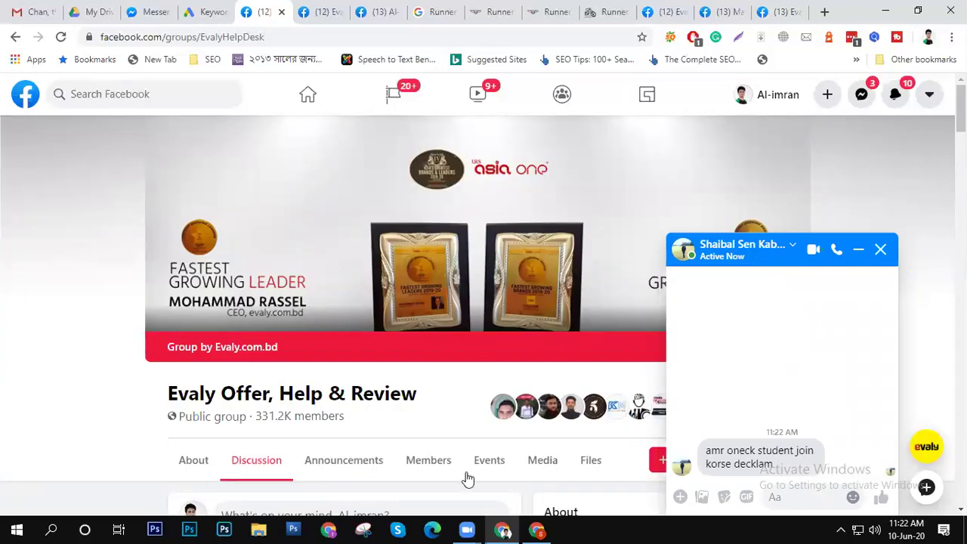
scroll(408, 302, "down", 3)
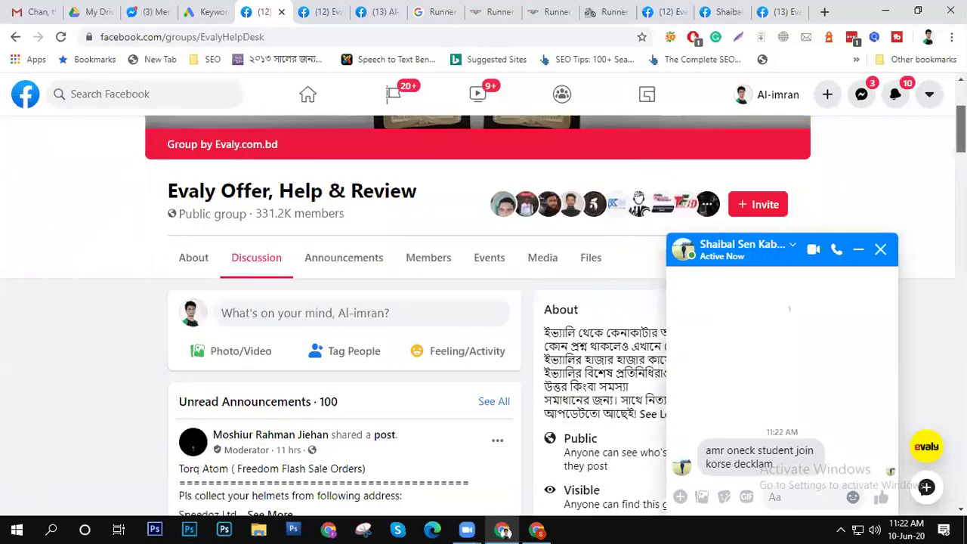
scroll(344, 324, "down", 3)
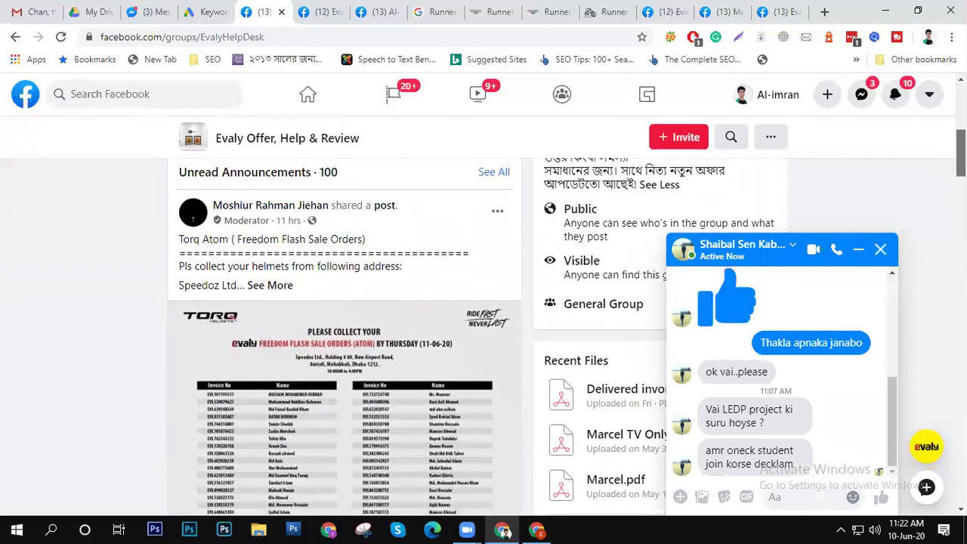
Expand the Torq Atom announcement post and read through it
left_click(270, 286)
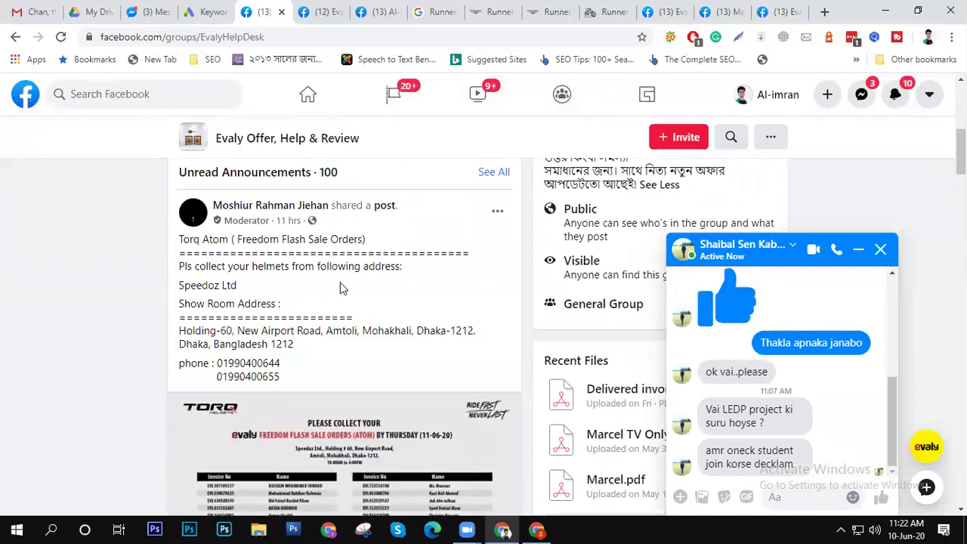
scroll(340, 285, "down", 10)
scroll(358, 337, "down", 5)
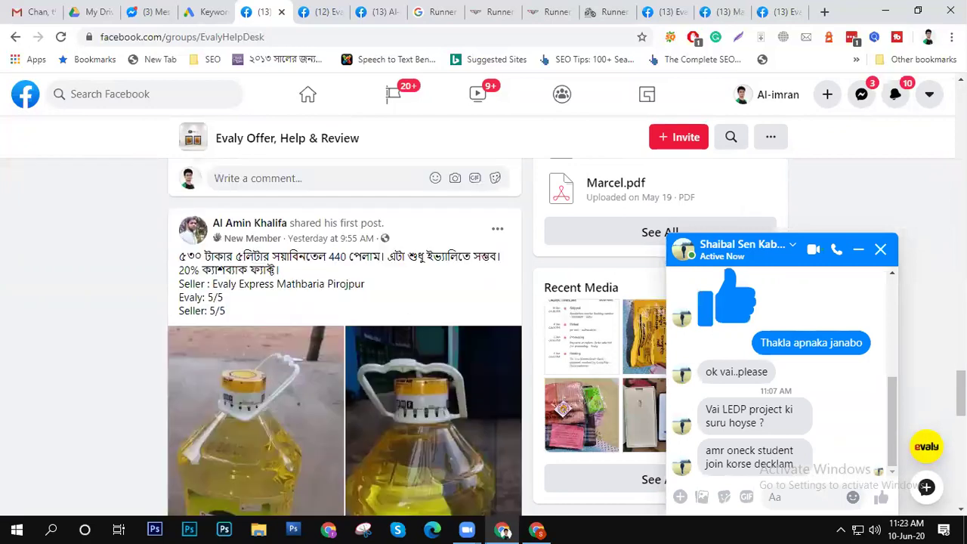
scroll(345, 337, "up", 6)
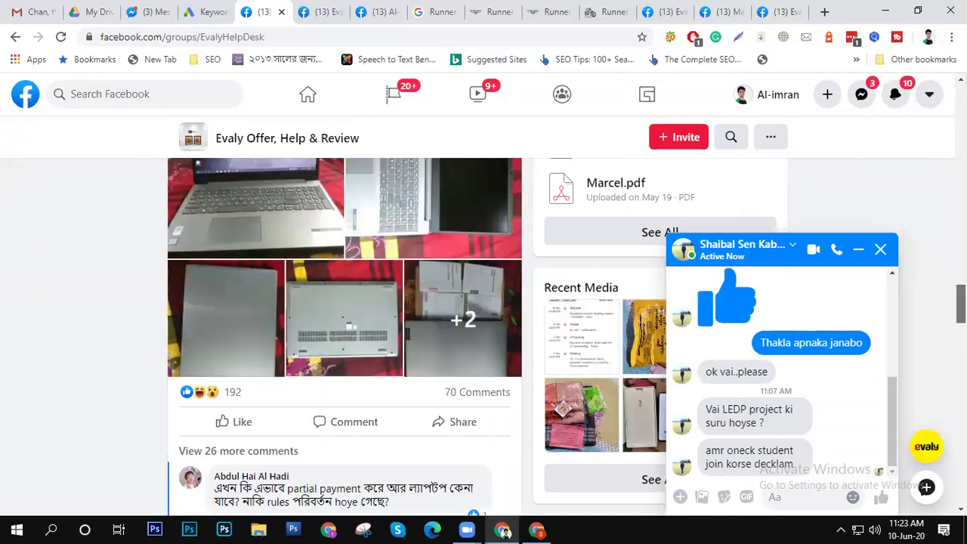
scroll(345, 337, "down", 2)
scroll(344, 337, "up", 4)
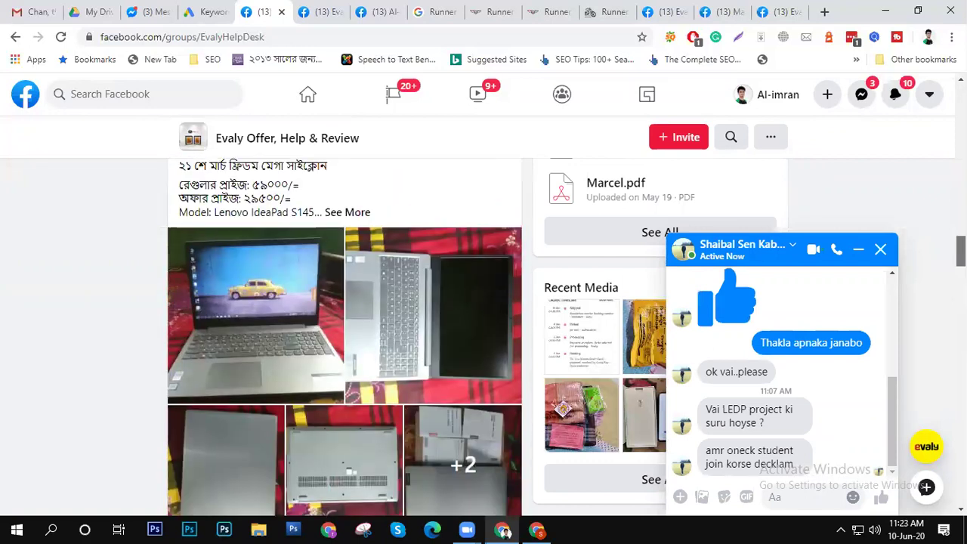
scroll(345, 336, "up", 1)
scroll(540, 438, "up", 5)
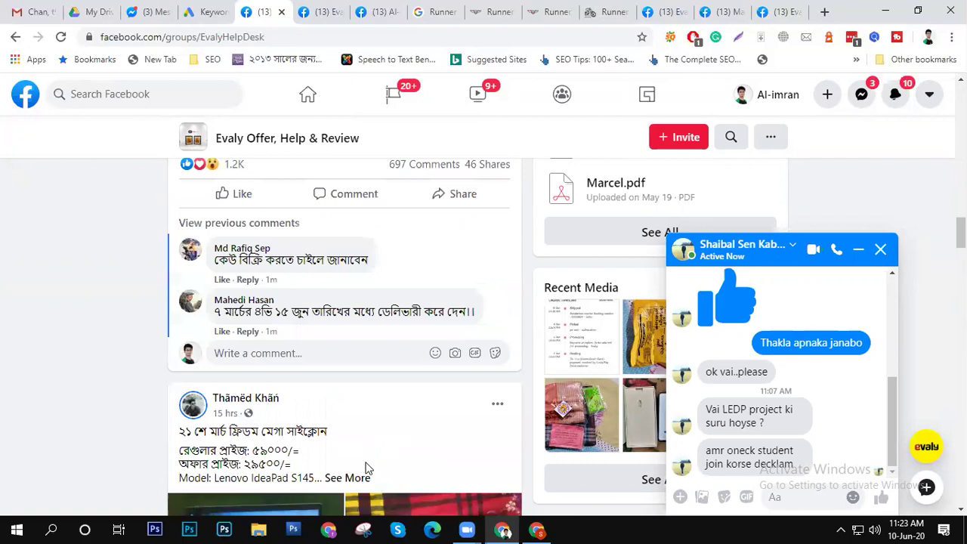
Expand the laptop offer post and scroll further down the feed
left_click(346, 477)
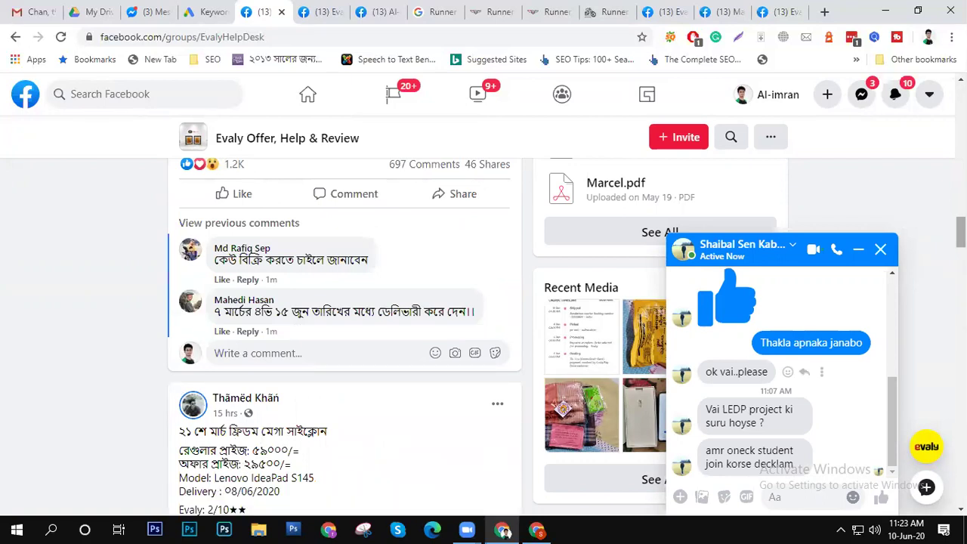
scroll(344, 337, "down", 5)
scroll(345, 337, "down", 2)
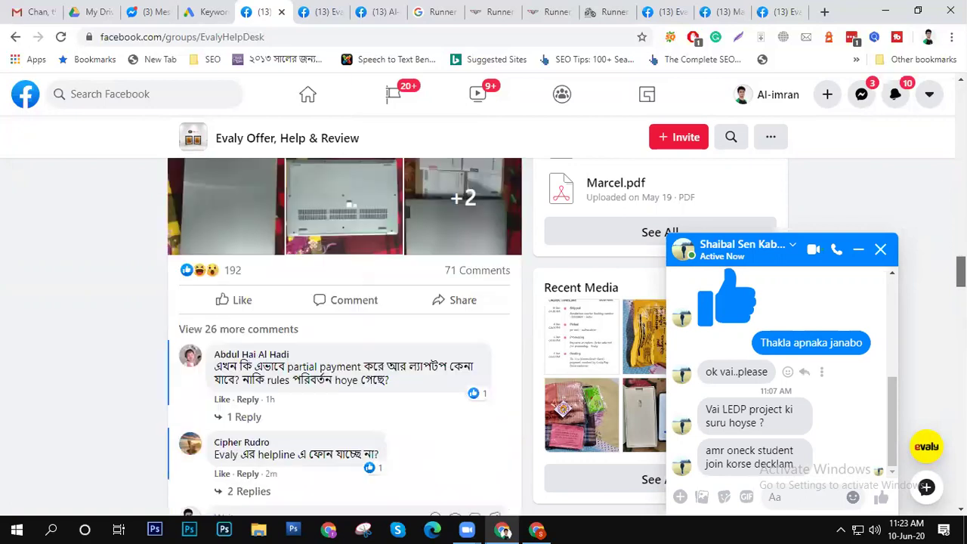
scroll(345, 337, "down", 4)
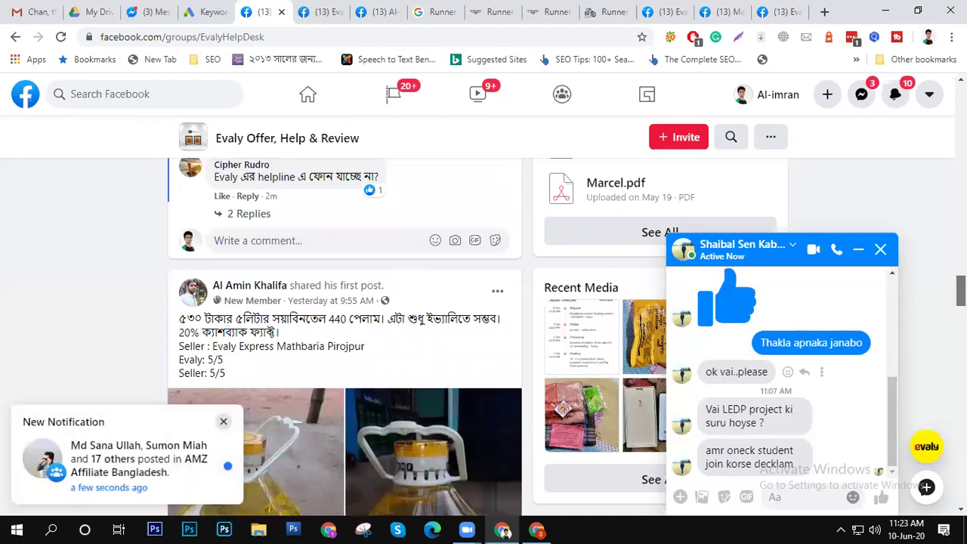
Dismiss the New Notification alert and browse the Evaly Offer, Help & Review feed
left_click(225, 424)
scroll(344, 340, "down", 3)
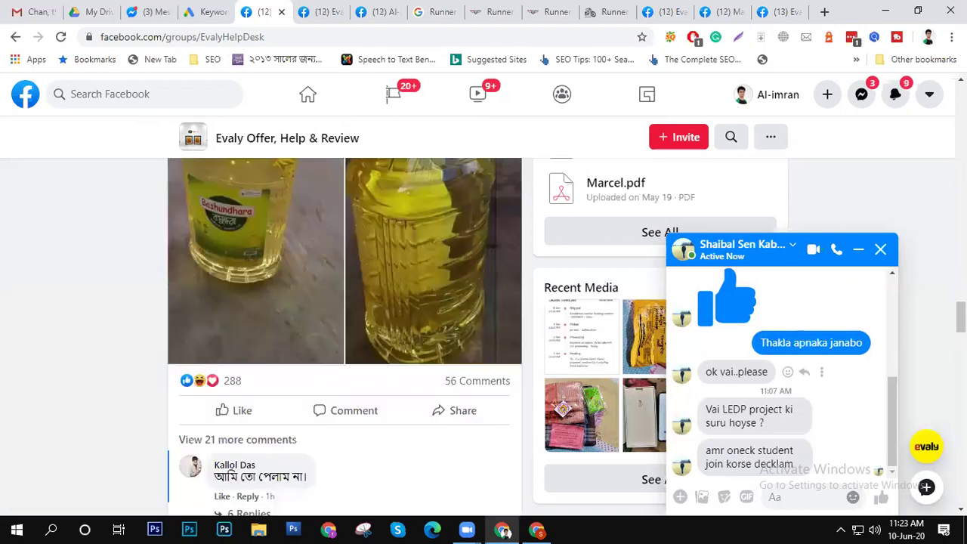
scroll(257, 385, "down", 12)
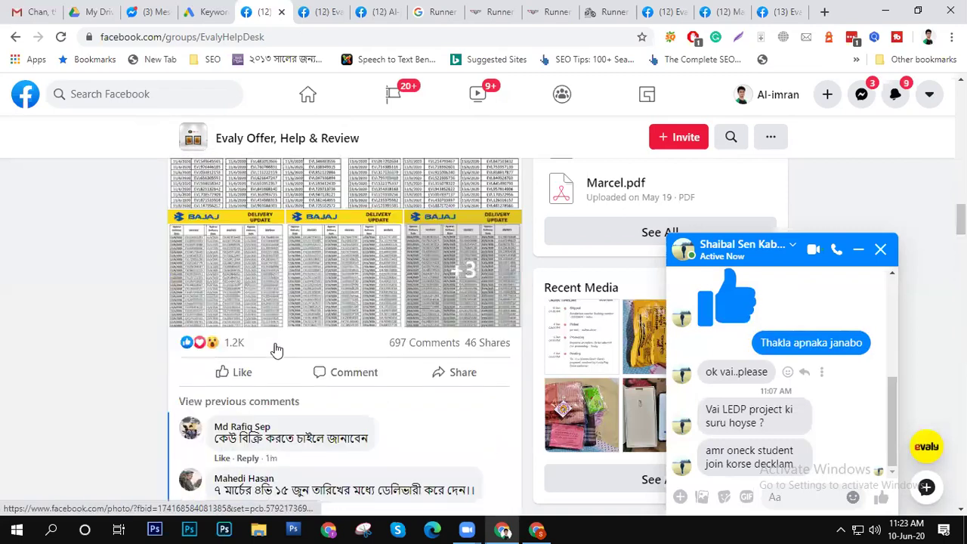
scroll(277, 349, "up", 15)
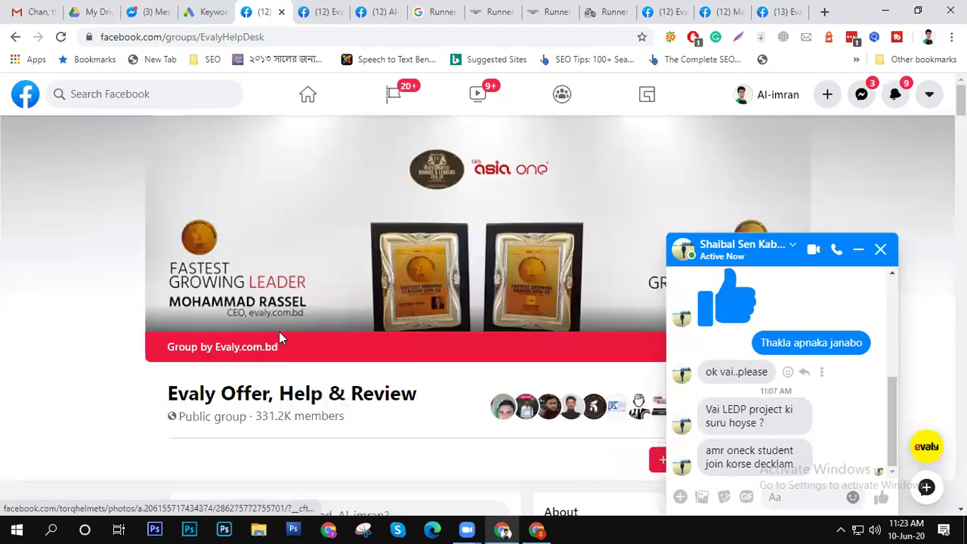
scroll(305, 410, "down", 3)
scroll(308, 416, "up", 3)
Scroll further through the feed, then close the Messenger chat window
scroll(310, 434, "down", 3)
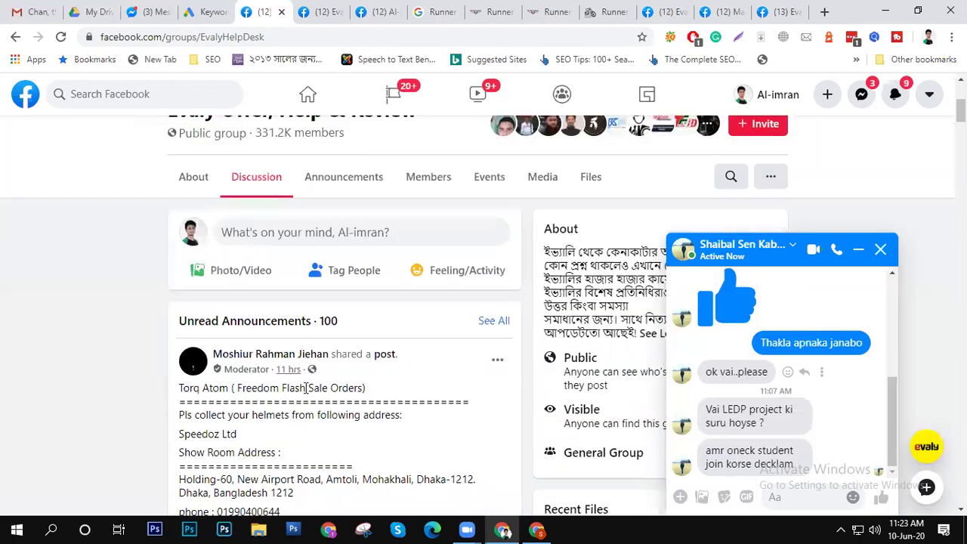
scroll(310, 404, "down", 10)
scroll(325, 416, "down", 12)
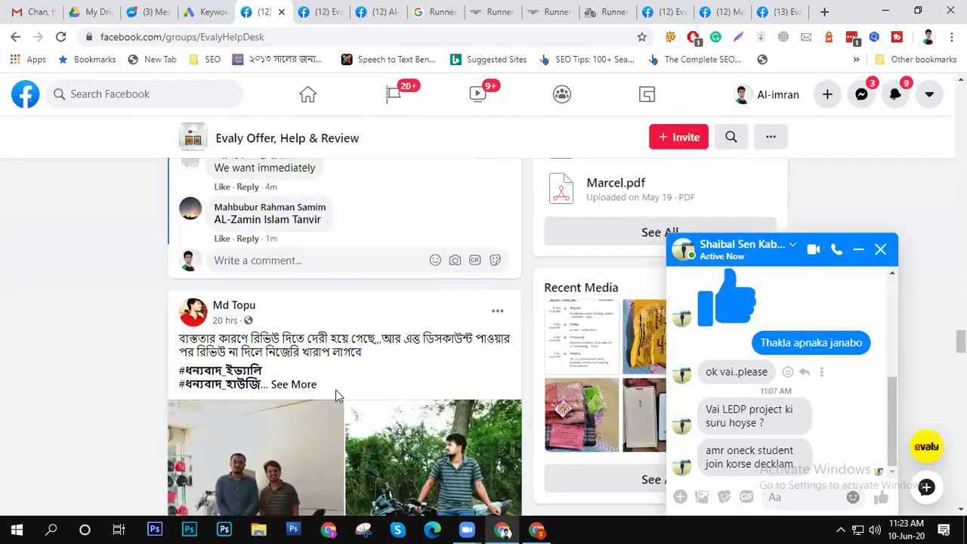
scroll(337, 405, "down", 10)
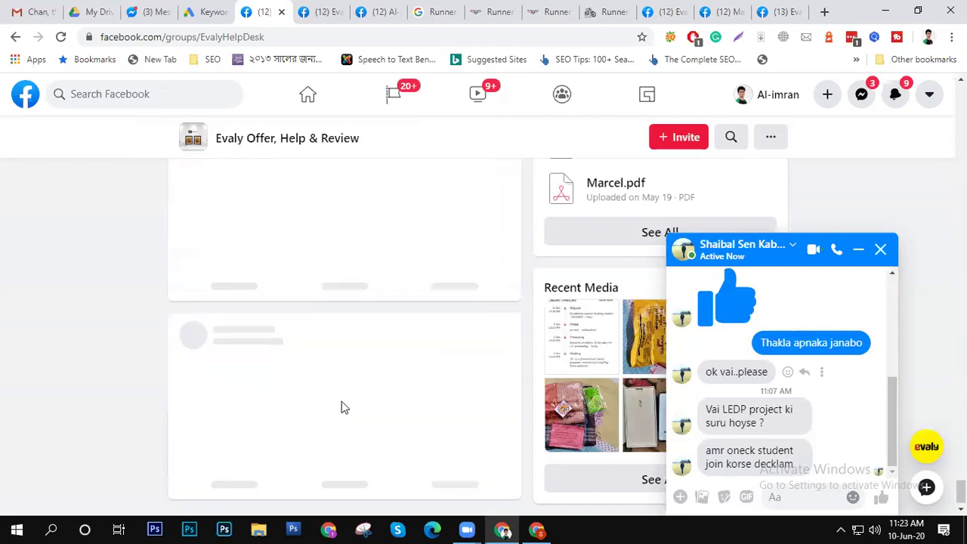
scroll(360, 256, "down", 10)
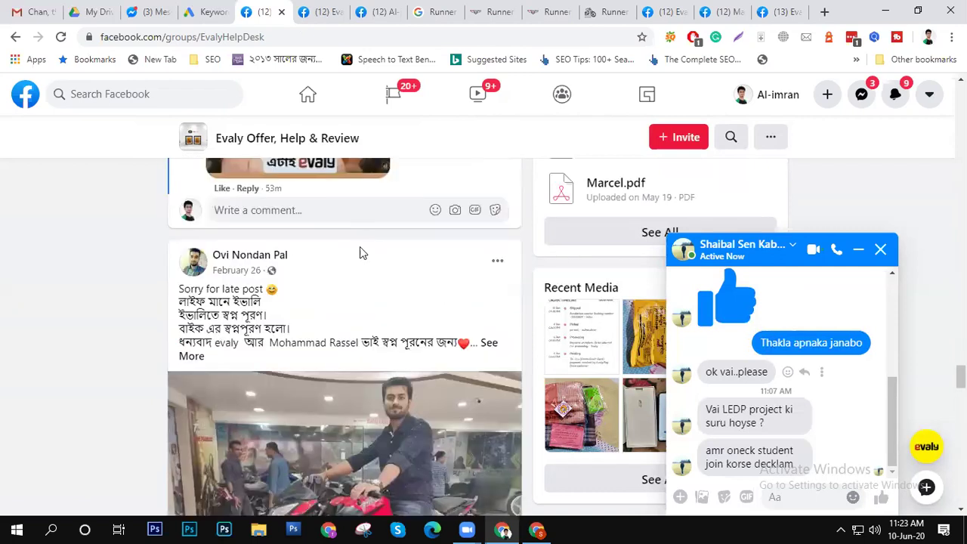
scroll(390, 226, "down", 5)
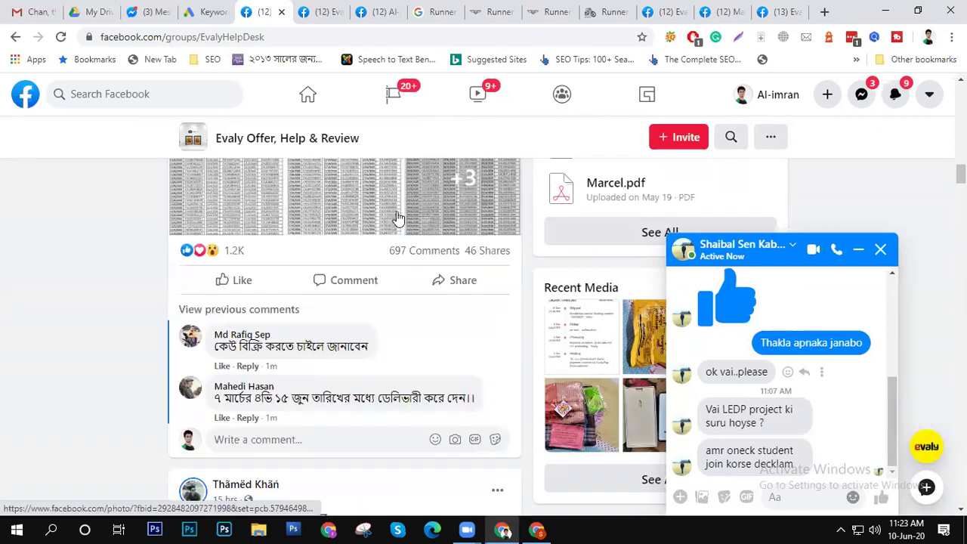
scroll(441, 312, "up", 15)
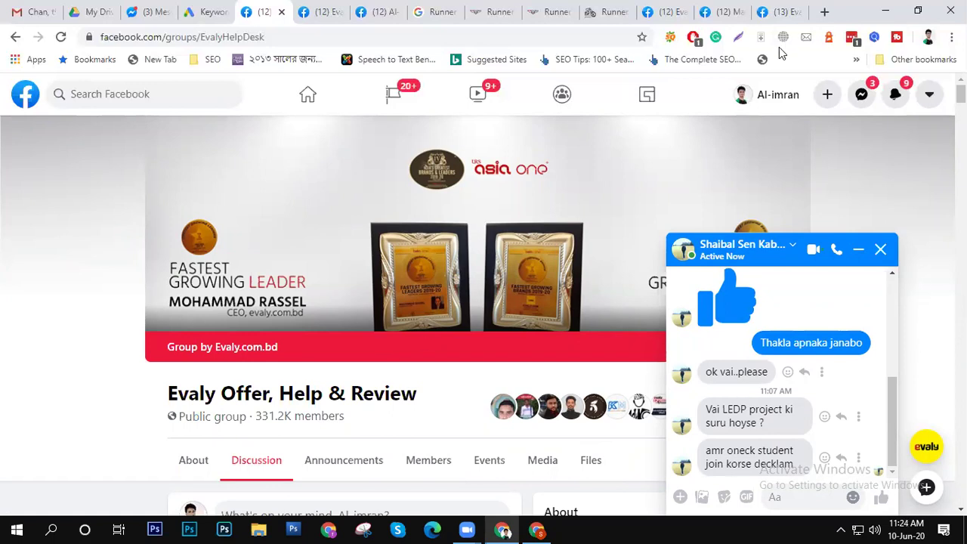
left_click(879, 249)
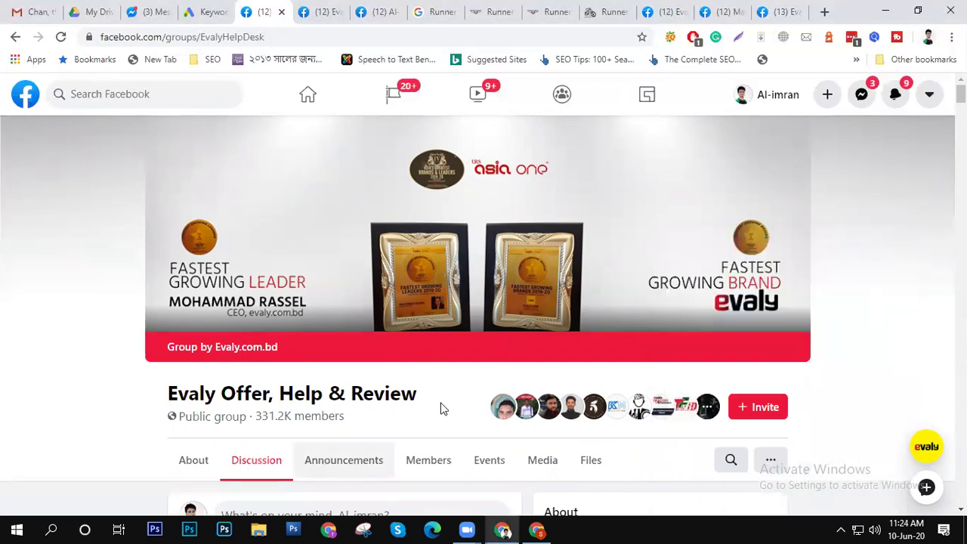
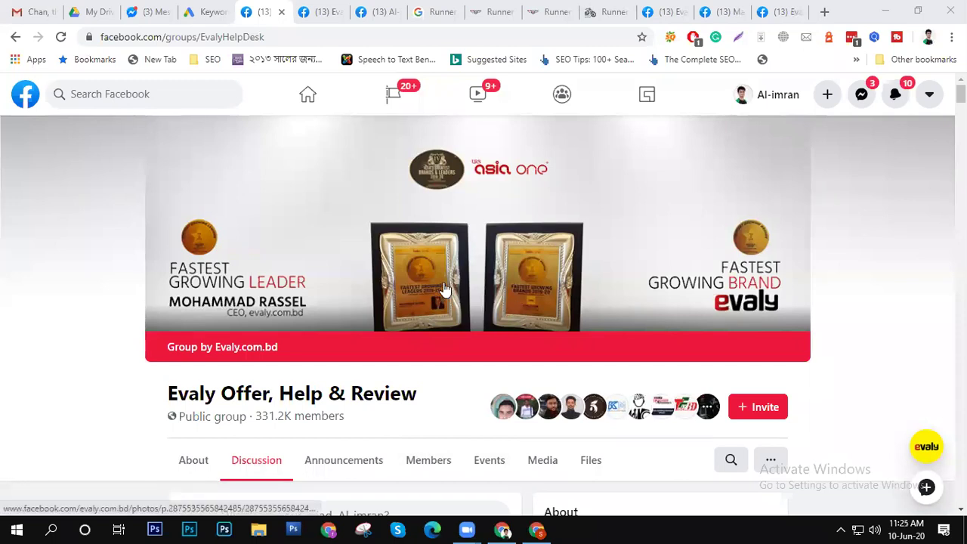
Scroll through the group page and return to the top
mouse_move(960, 93)
left_mouse_down()
mouse_move(960, 122)
mouse_move(960, 106)
left_mouse_up()
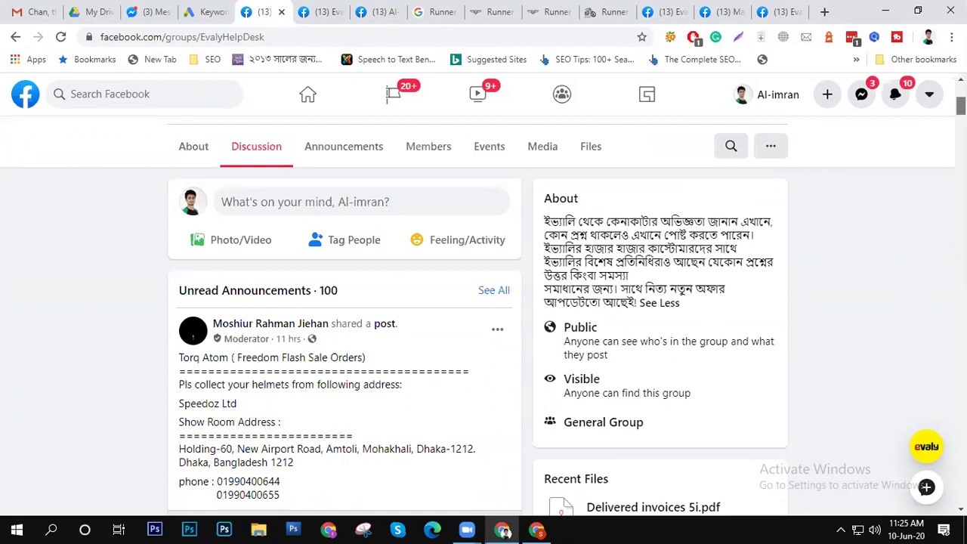
scroll(477, 319, "down", 3)
scroll(478, 319, "up", 1)
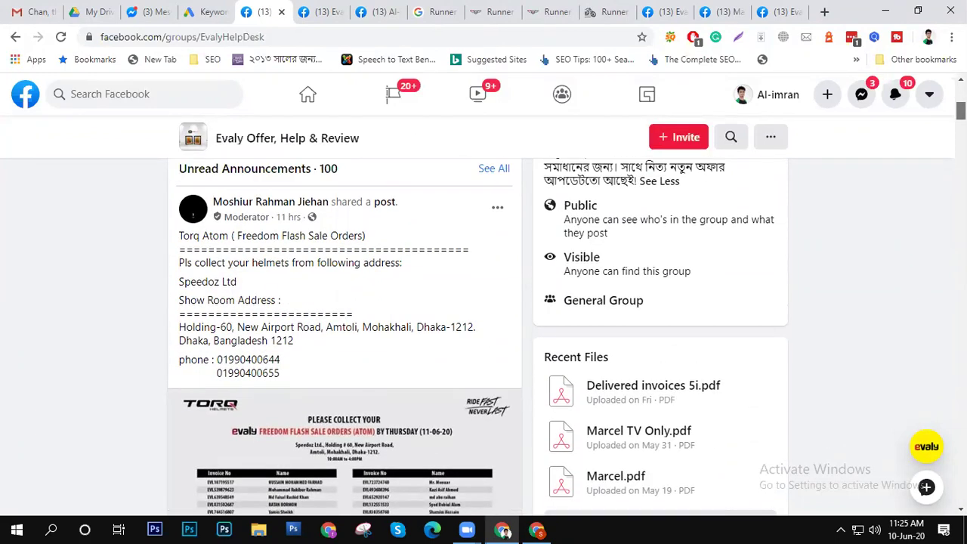
scroll(478, 337, "down", 4)
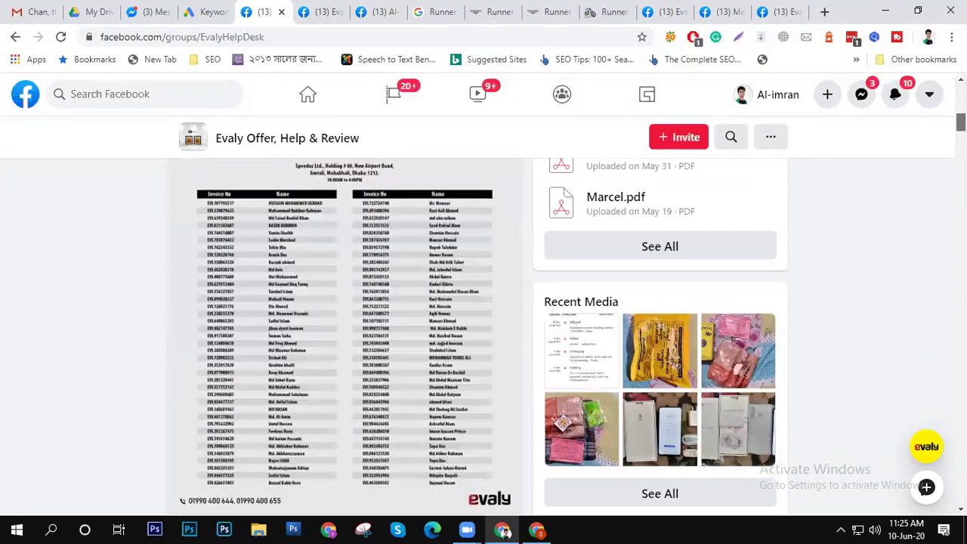
scroll(340, 336, "down", 3)
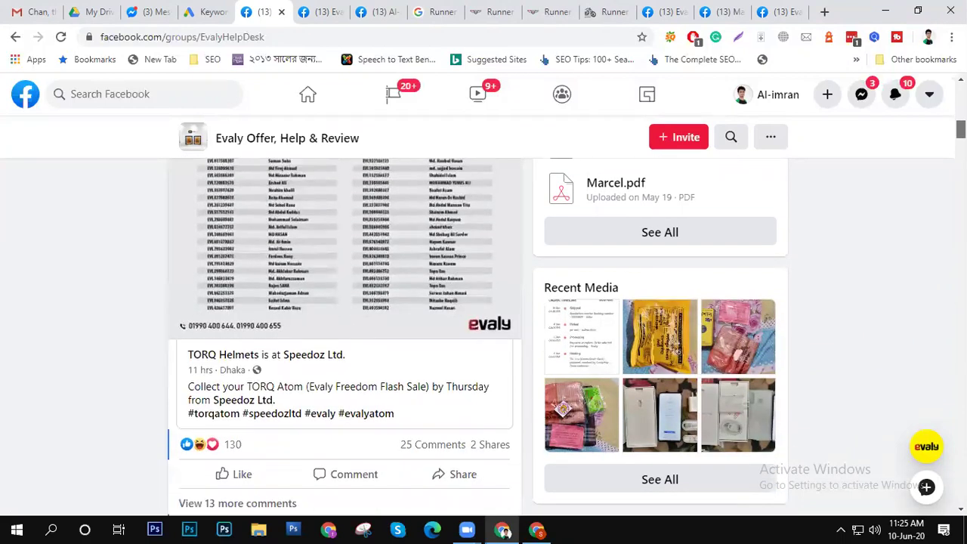
scroll(340, 337, "down", 2)
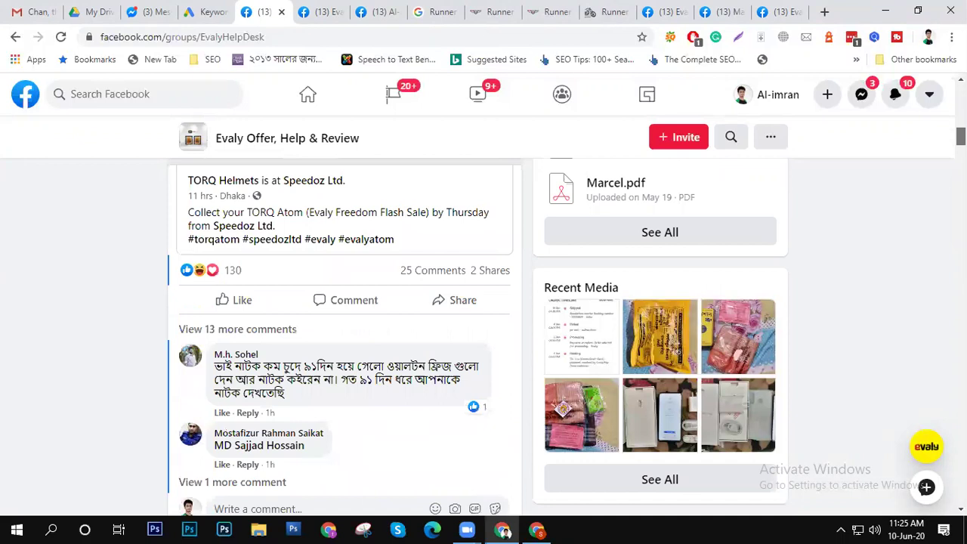
scroll(340, 337, "down", 1)
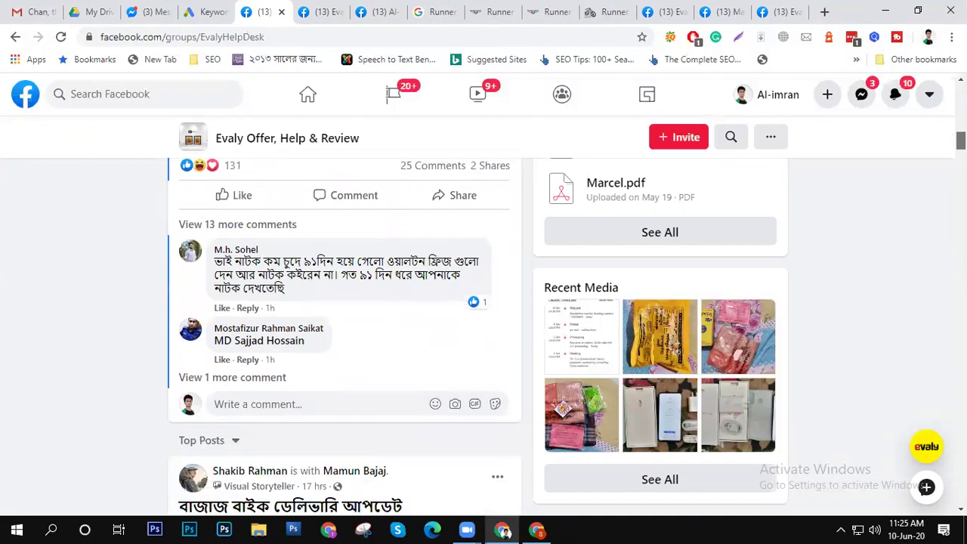
scroll(340, 337, "down", 3)
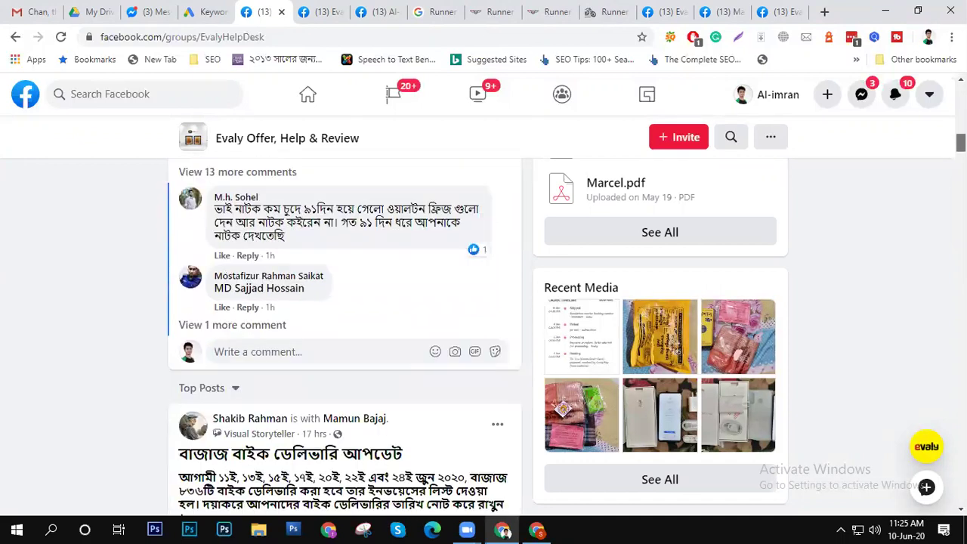
key("Home")
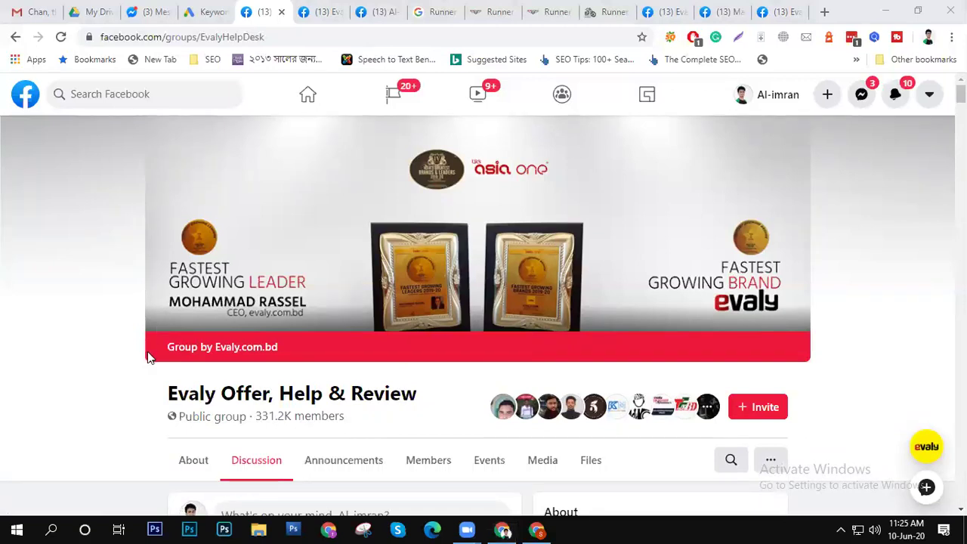
scroll(151, 352, "down", 10)
scroll(213, 361, "up", 6)
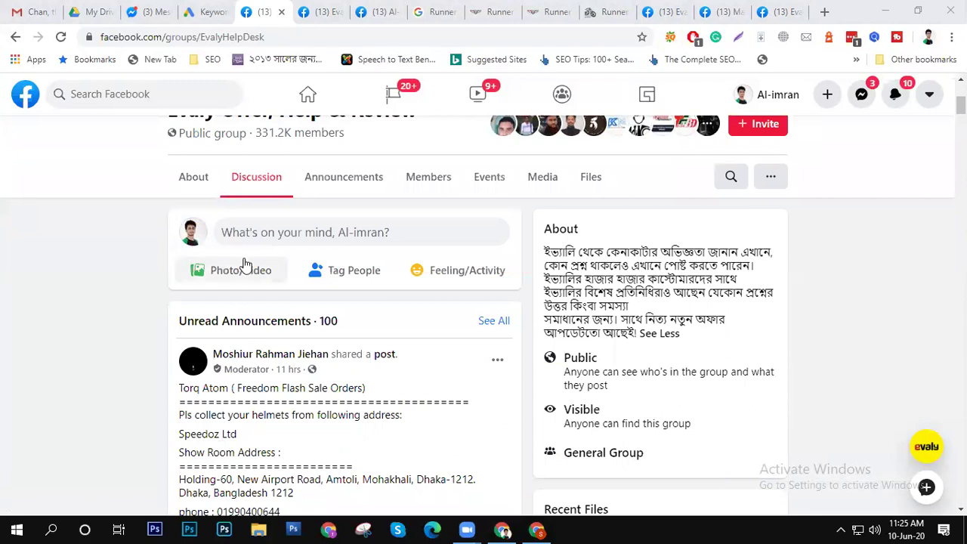
View the group's announcements, then go back to the discussion feed
left_click(339, 181)
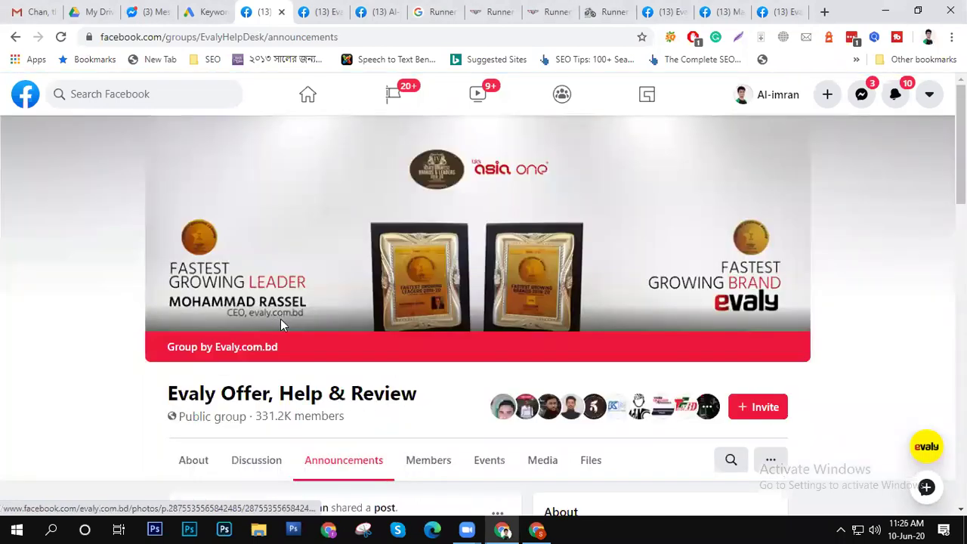
scroll(280, 319, "down", 10)
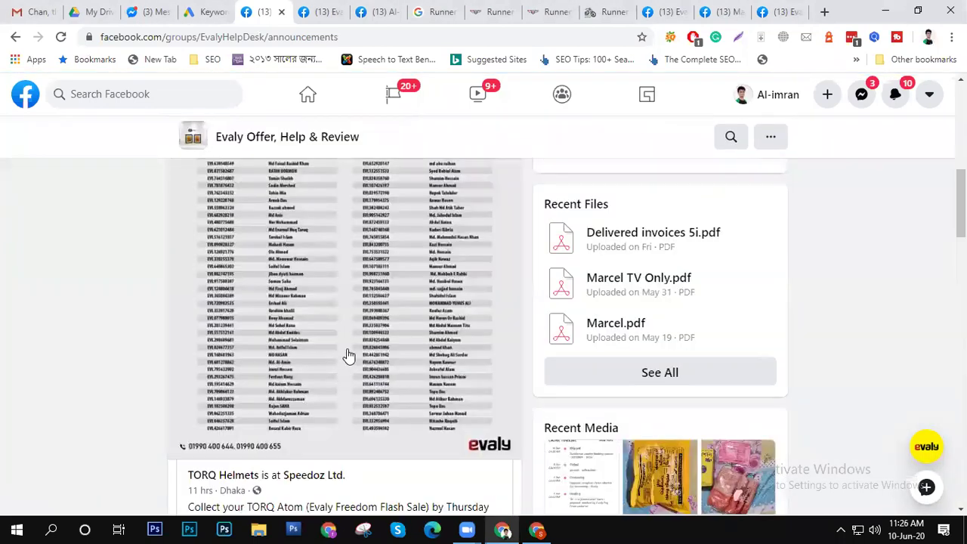
scroll(370, 355, "up", 10)
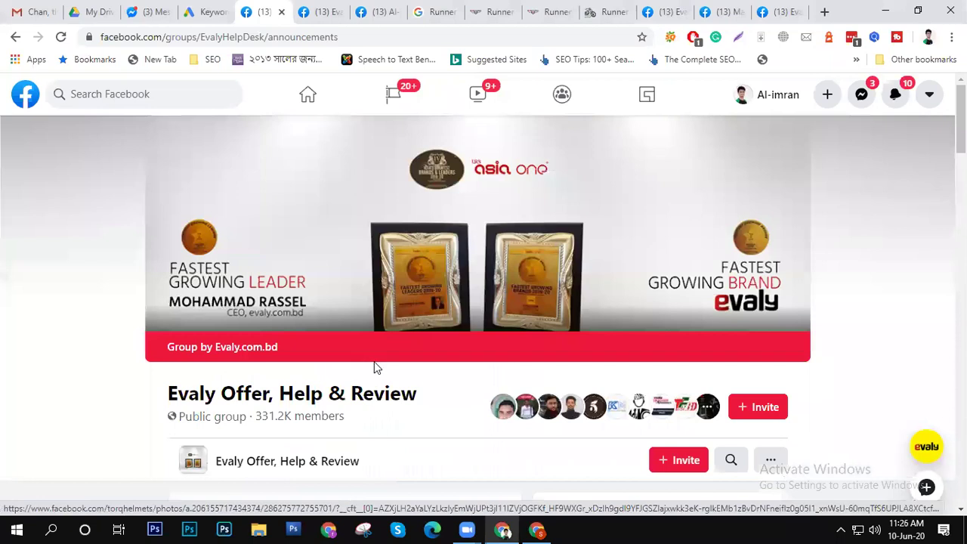
scroll(373, 367, "down", 2)
scroll(348, 378, "up", 2)
left_click(258, 469)
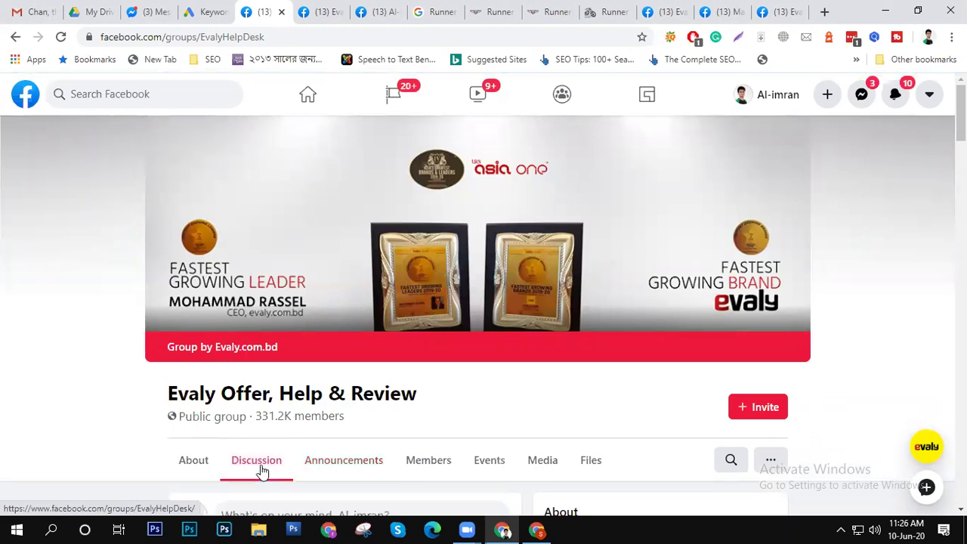
left_click(257, 460)
Open the group's Events list and the September 2, 2019 past event
scroll(380, 423, "down", 5)
scroll(380, 423, "down", 5)
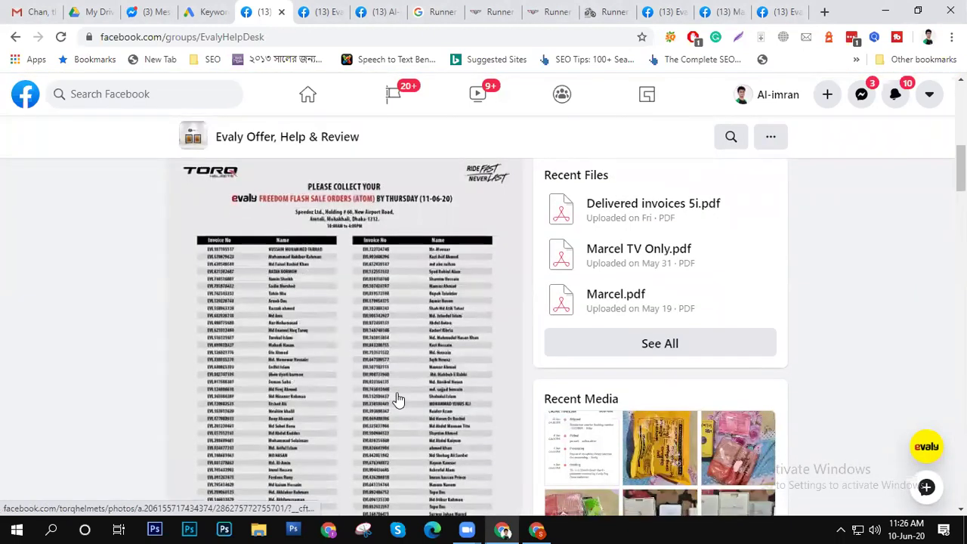
scroll(374, 367, "up", 15)
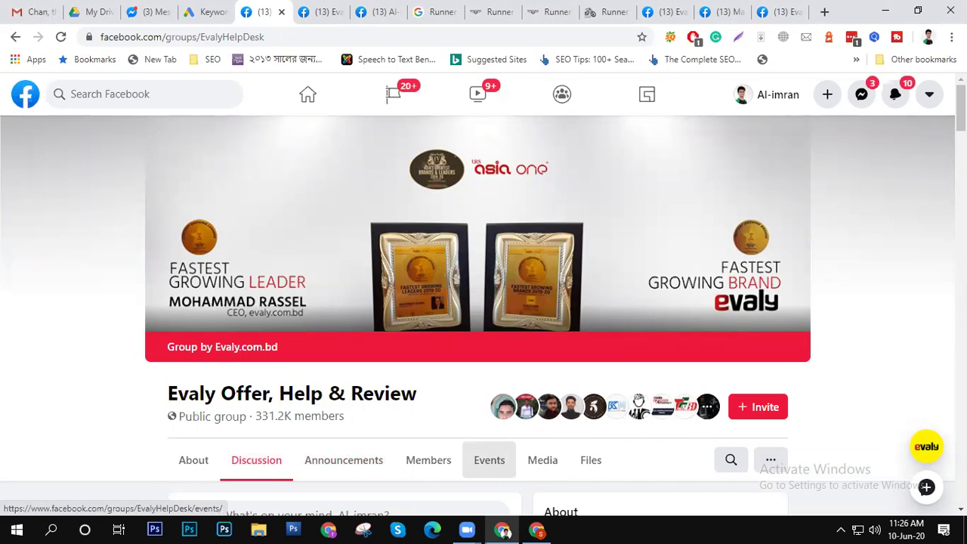
left_click(489, 459)
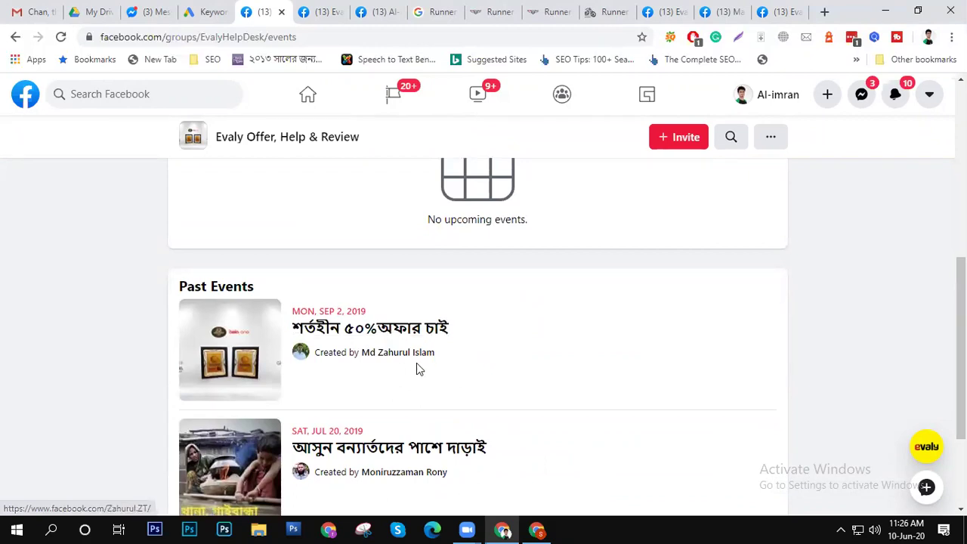
left_click(422, 332)
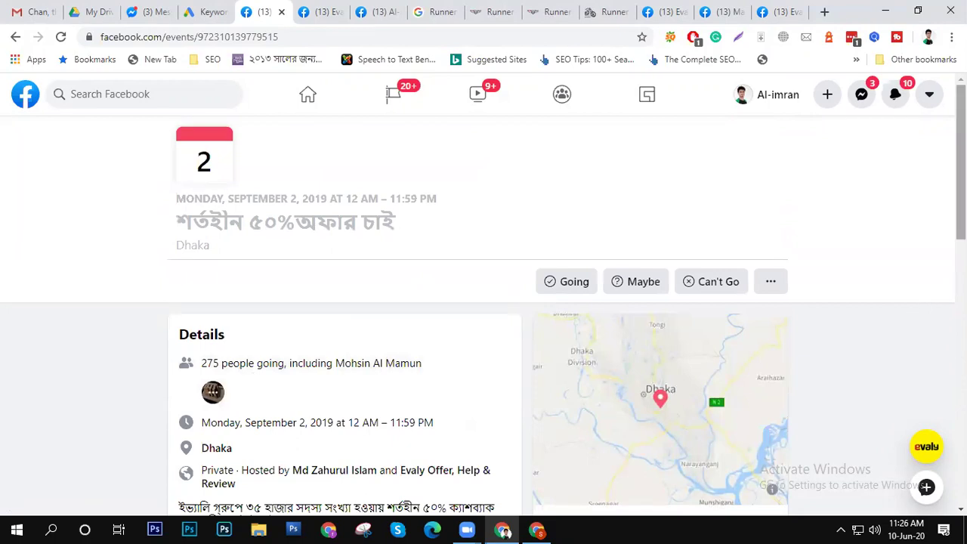
left_click_drag(961, 163, 961, 194)
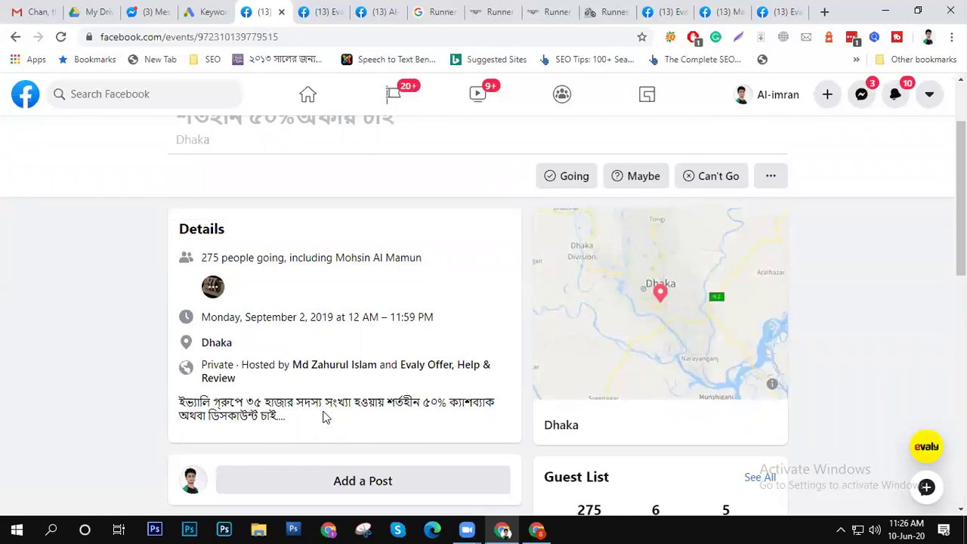
double_click(252, 403)
left_click(282, 405)
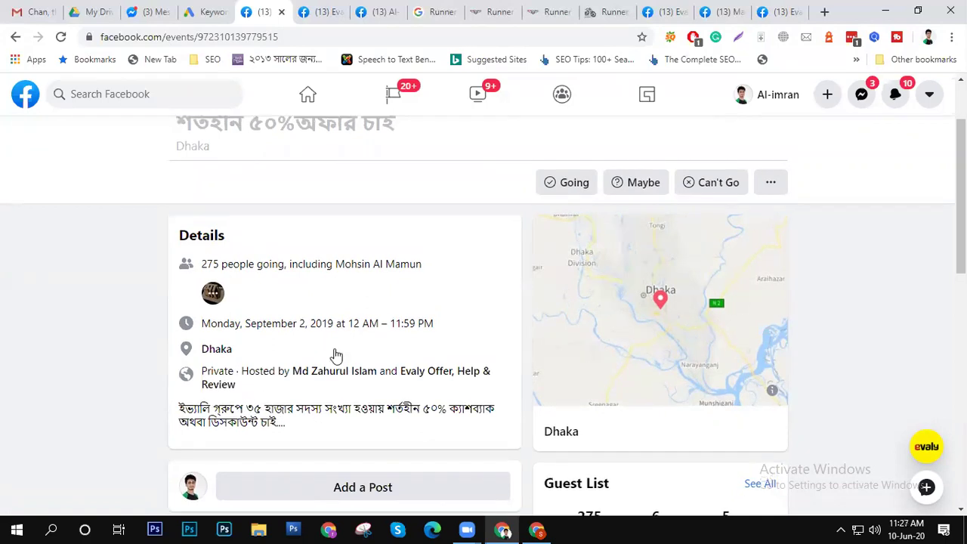
scroll(335, 352, "down", 10)
scroll(356, 356, "up", 4)
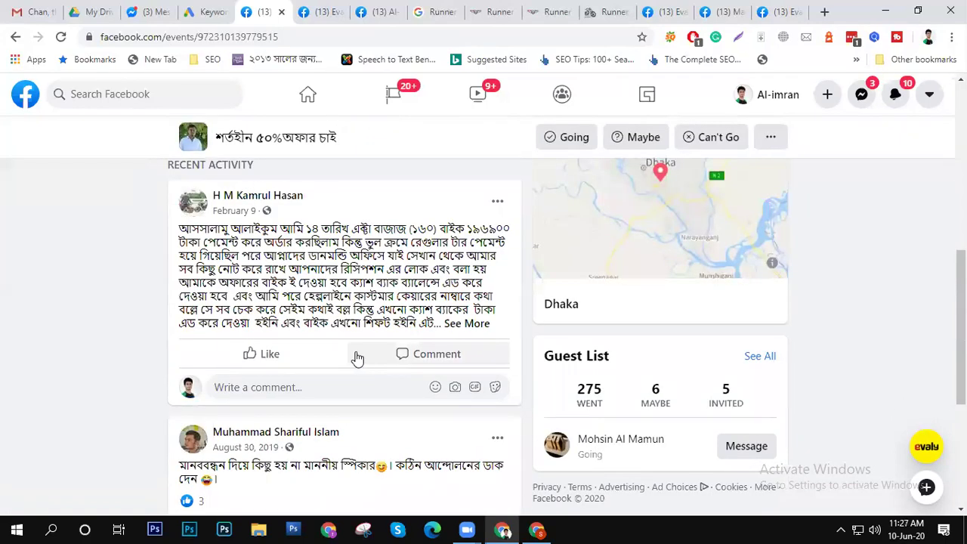
scroll(346, 387, "down", 4)
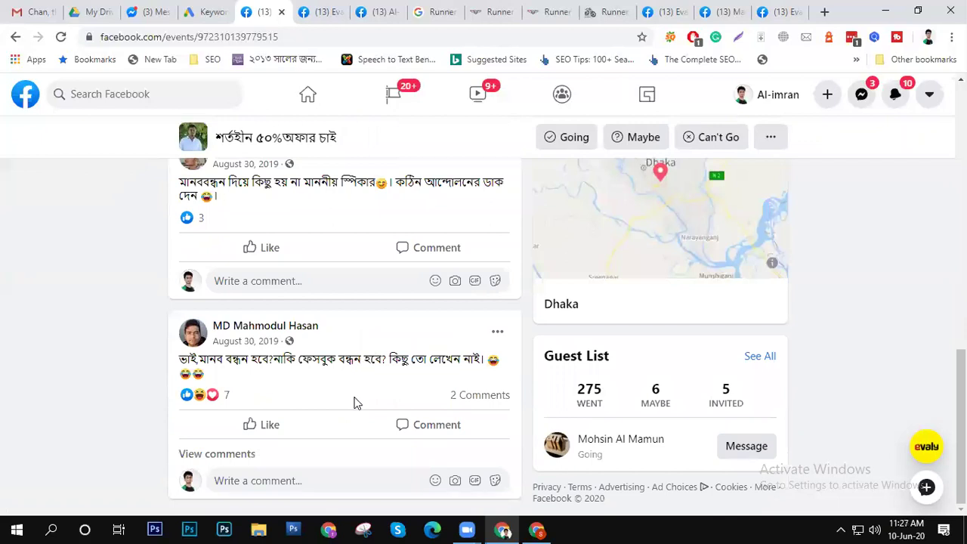
scroll(356, 400, "up", 12)
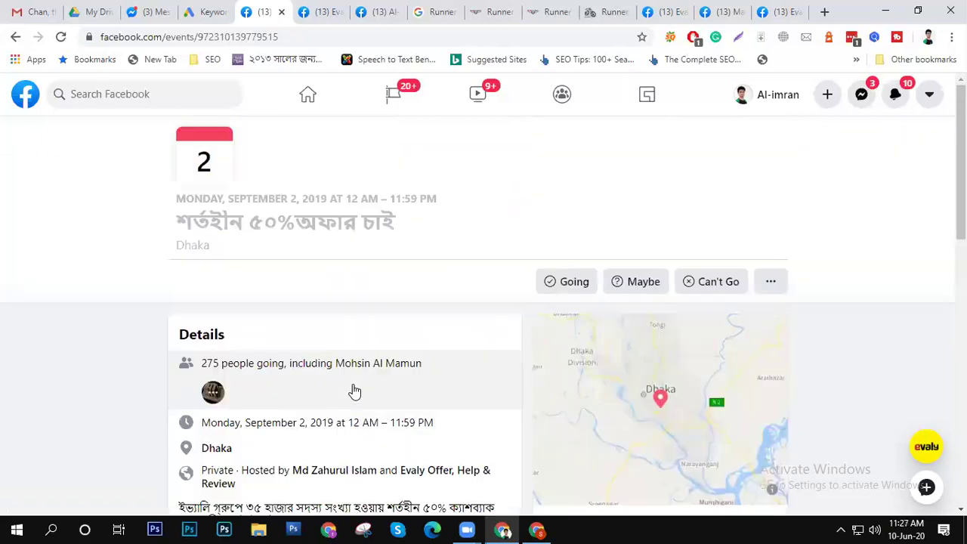
double_click(320, 422)
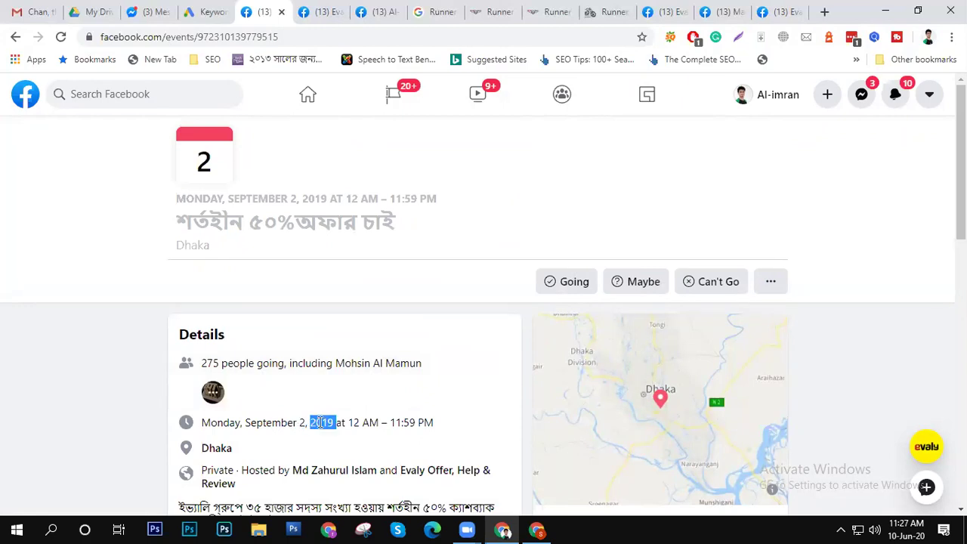
scroll(317, 419, "down", 10)
scroll(323, 417, "up", 10)
Cycle through the open Evaly group and event tabs
left_click(310, 11)
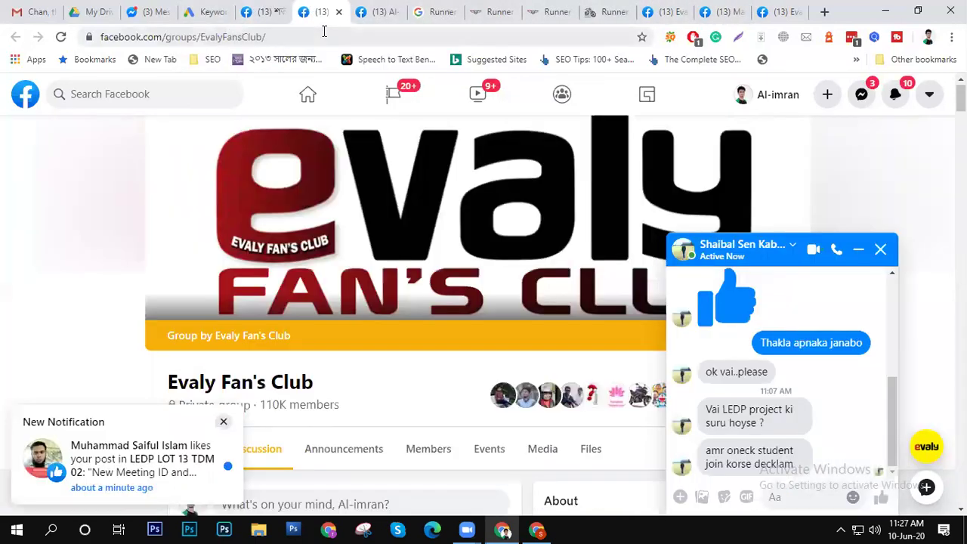
left_click(670, 11)
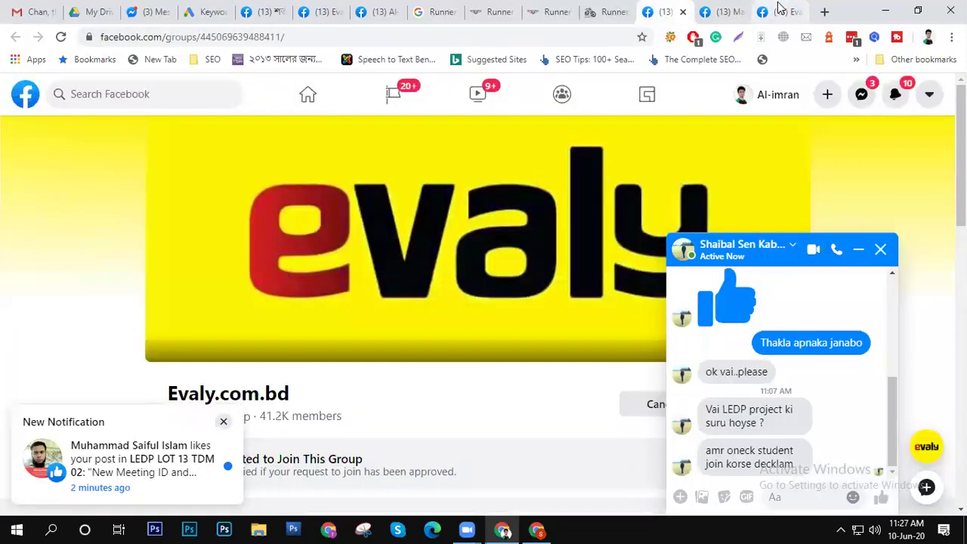
left_click(727, 11)
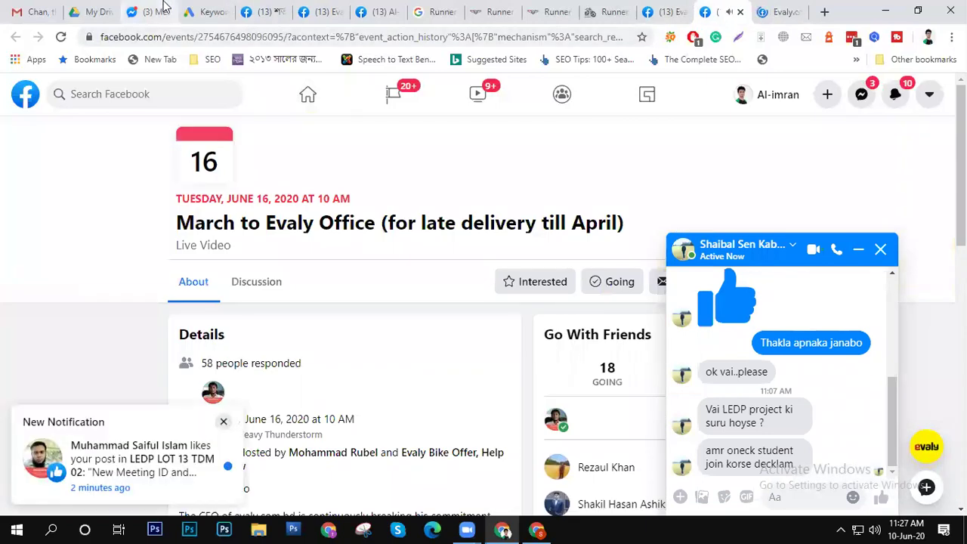
left_click(278, 14)
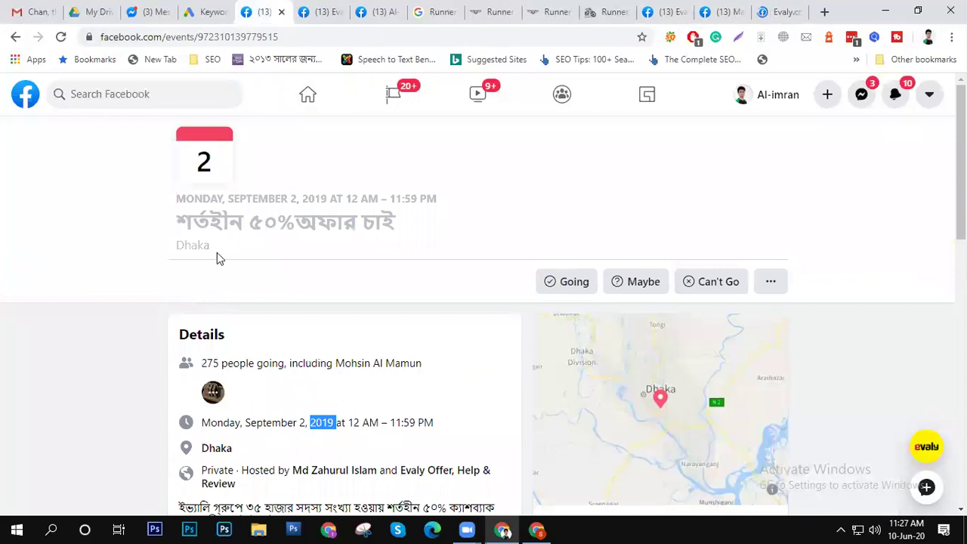
left_click(318, 10)
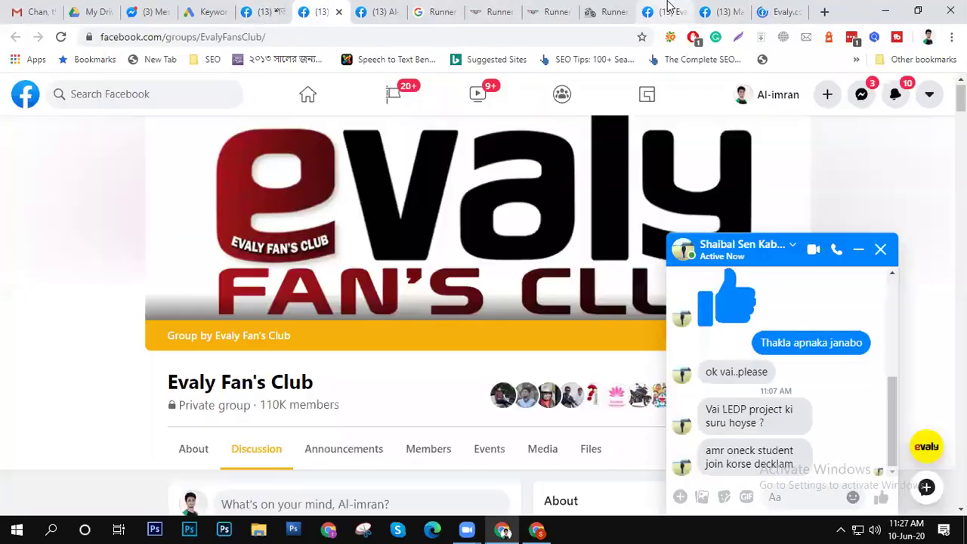
left_click(669, 9)
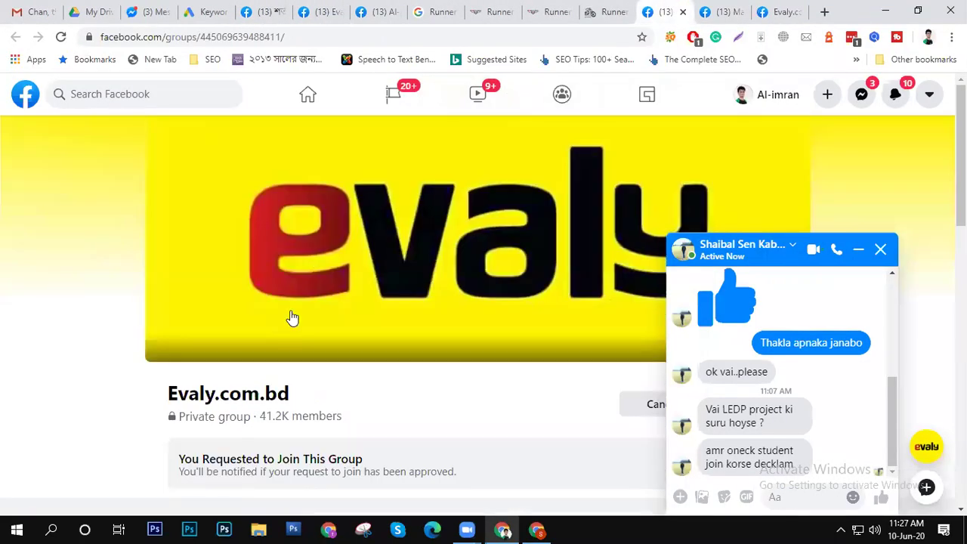
left_click(130, 93)
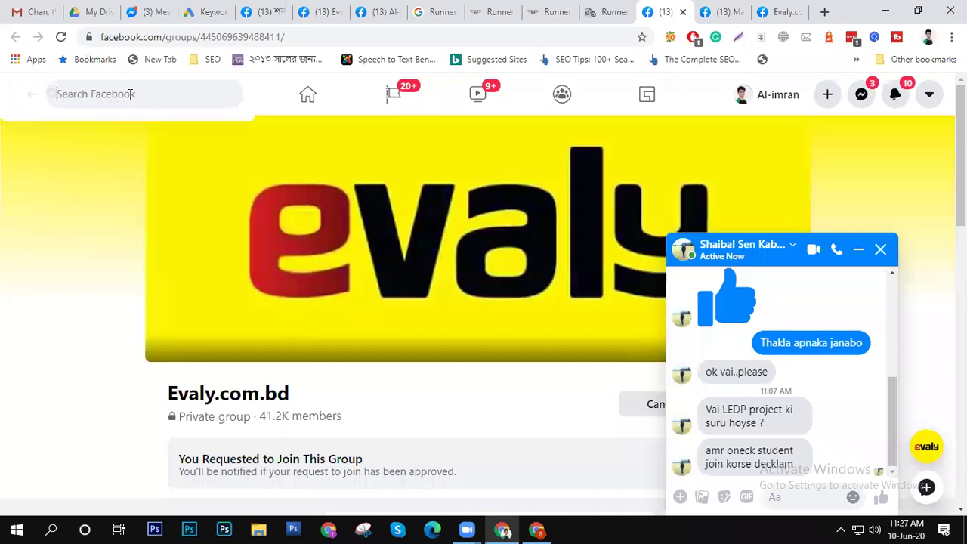
left_click(258, 10)
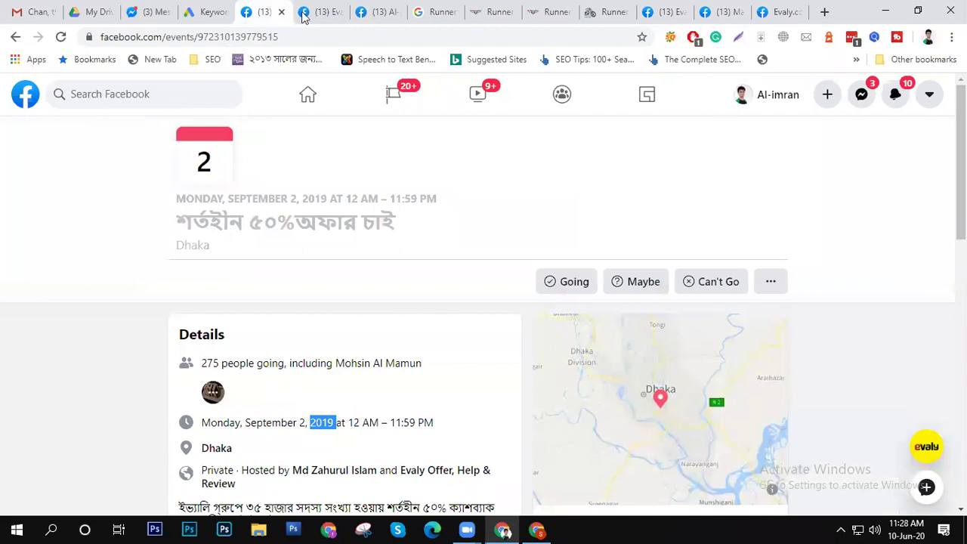
left_click(309, 13)
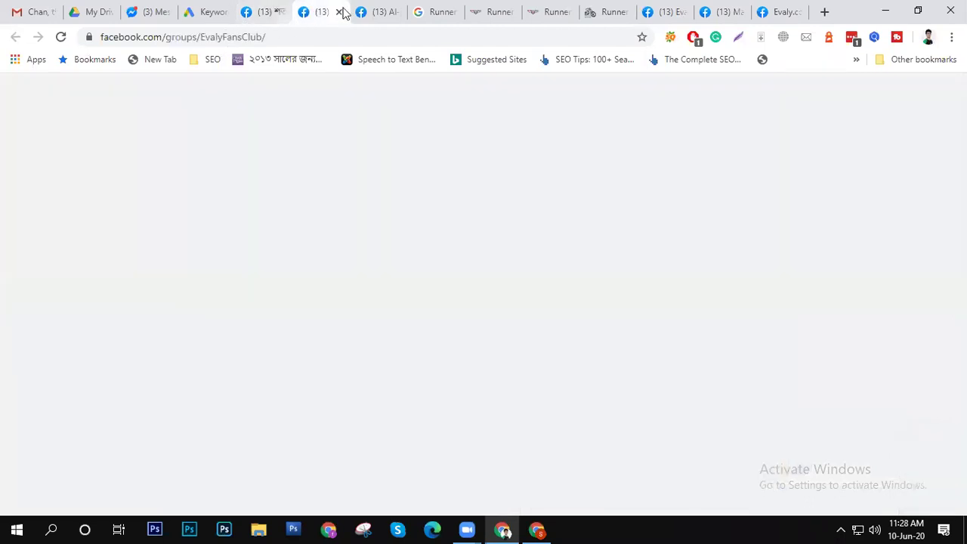
Close the profile, Evaly Fan's Club and September 2 event tabs, ending on Evaly.com.bd
left_click(376, 12)
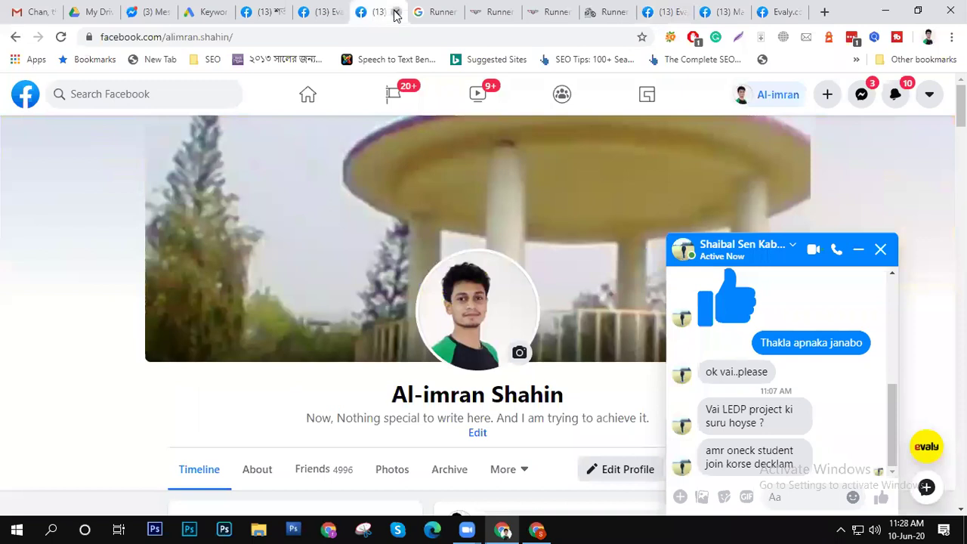
left_click(395, 12)
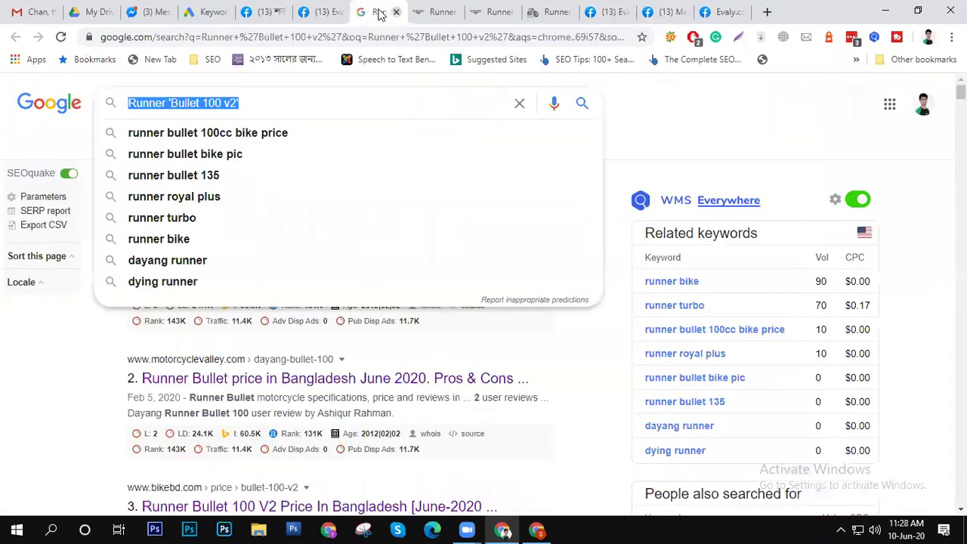
left_click(338, 12)
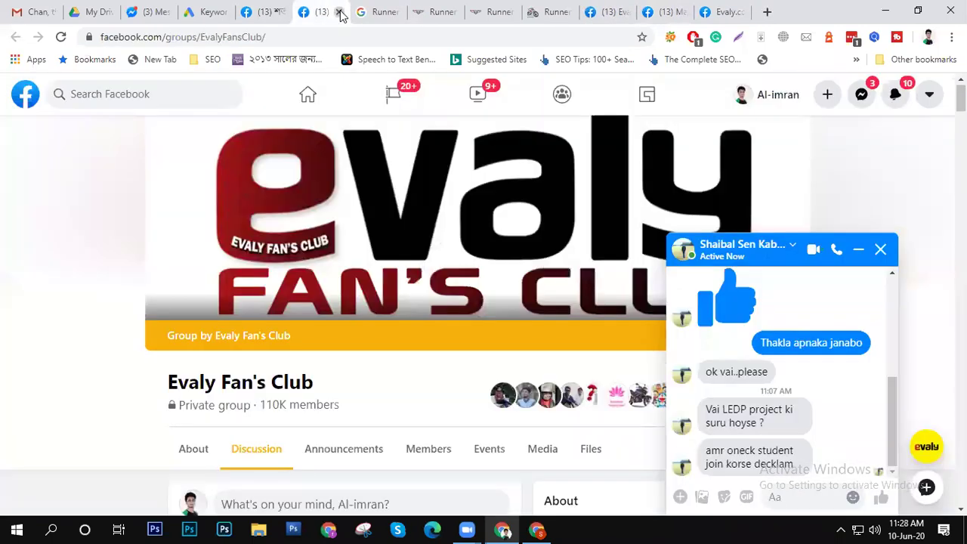
left_click(339, 12)
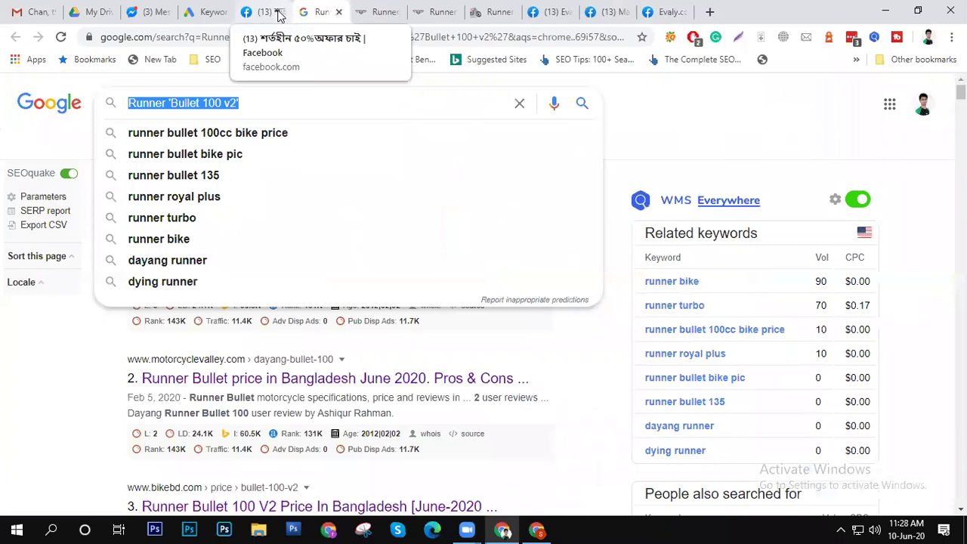
left_click(278, 13)
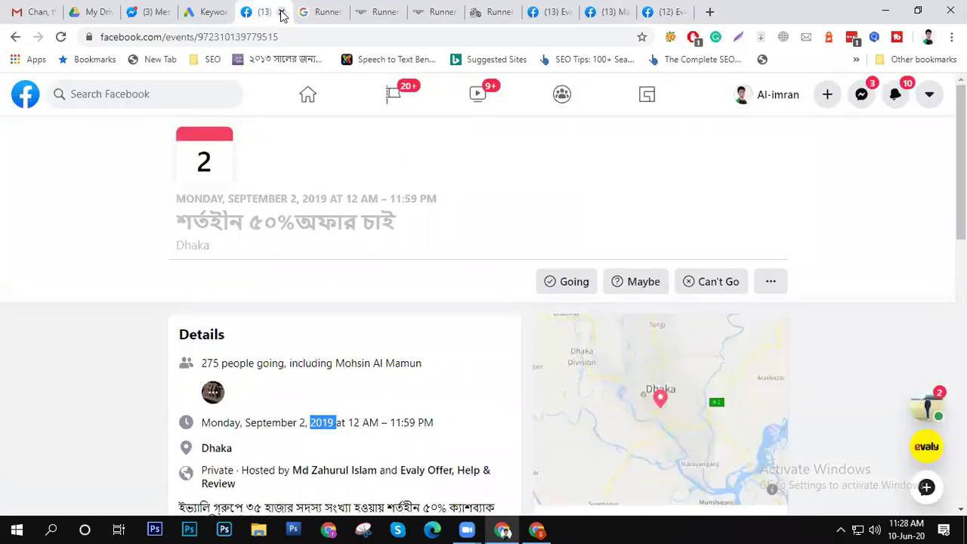
left_click(281, 13)
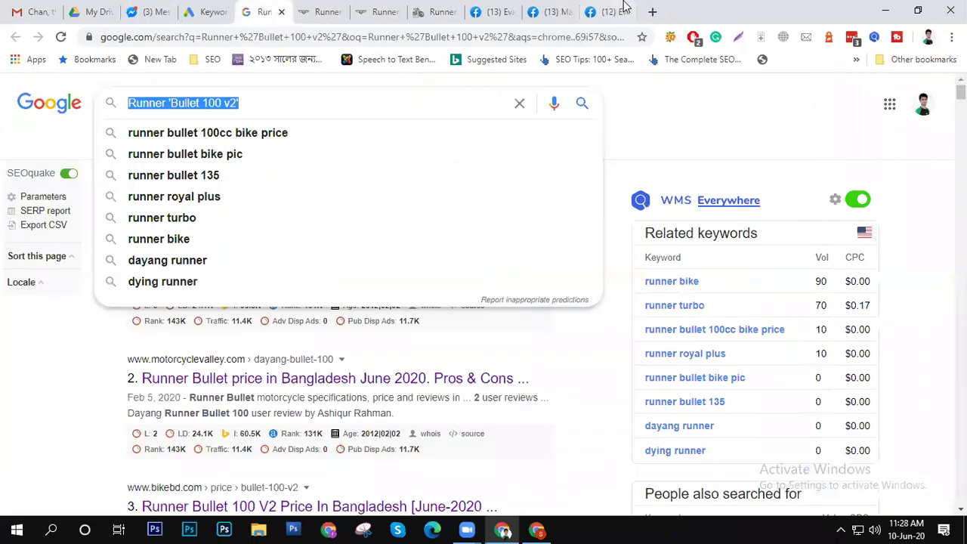
left_click(613, 8)
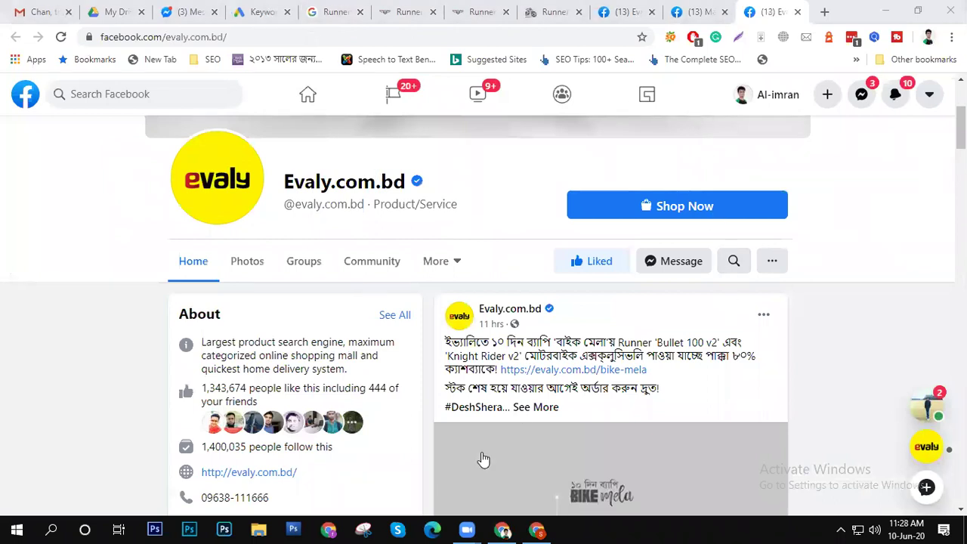
Expand the full text of the bike post on the Evaly.com.bd page
scroll(484, 302, "up", 1)
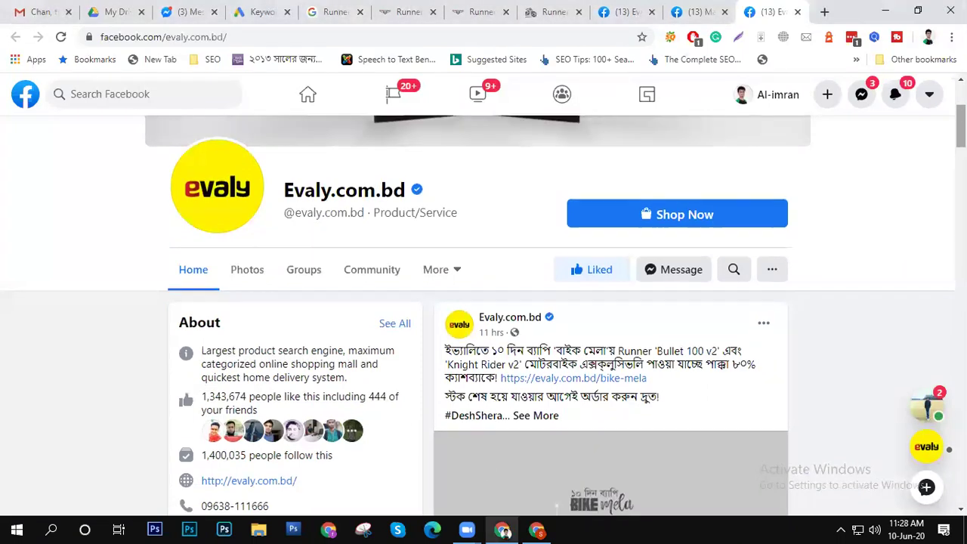
scroll(621, 251, "down", 3)
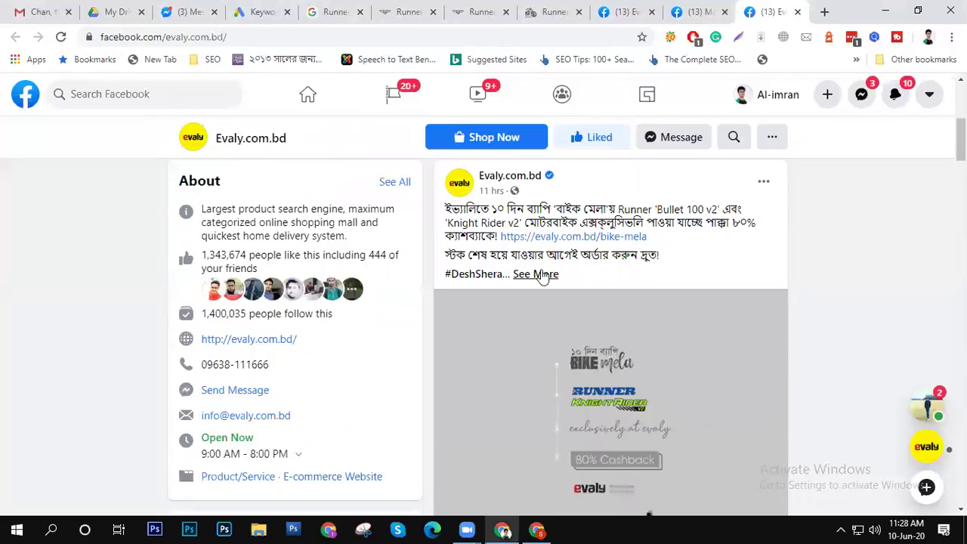
left_click(543, 275)
scroll(483, 302, "up", 5)
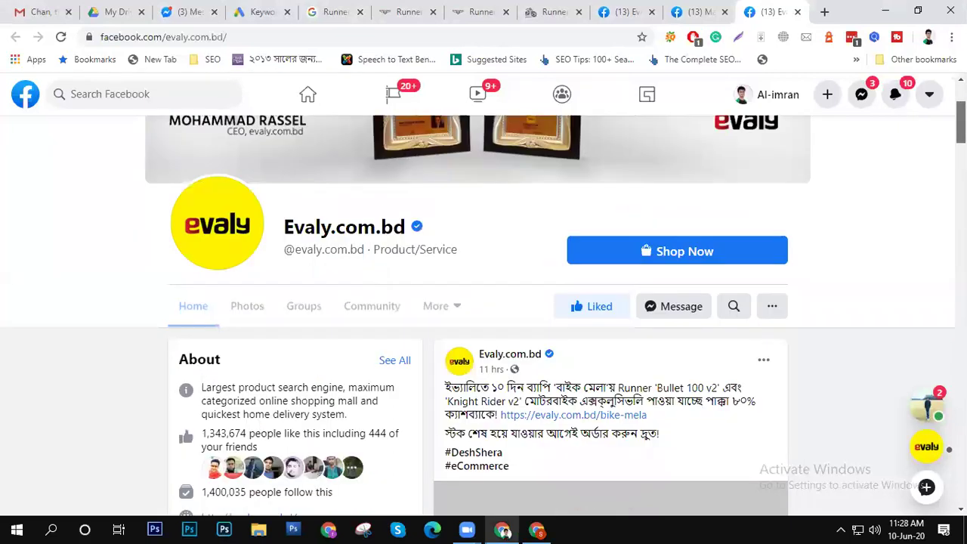
scroll(484, 302, "down", 2)
scroll(483, 302, "down", 10)
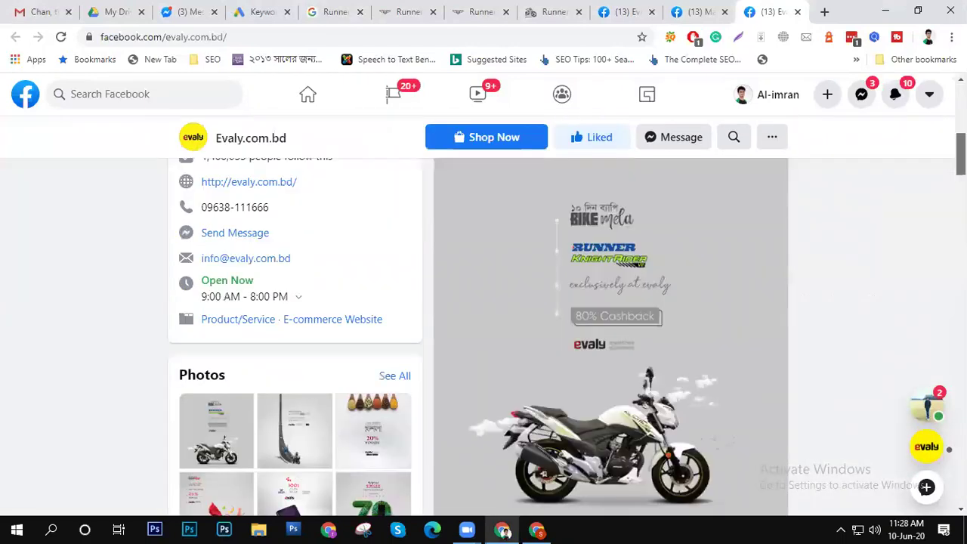
scroll(483, 333, "down", 1)
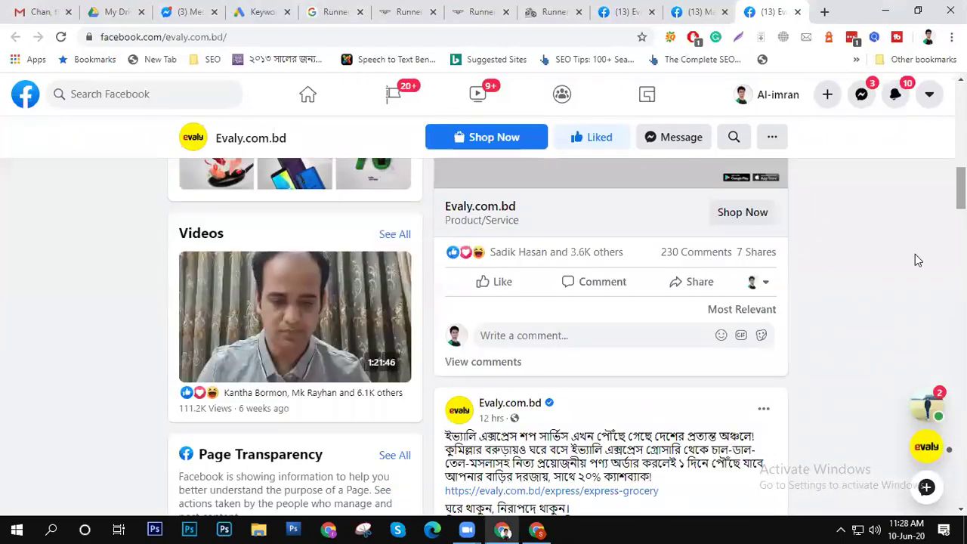
Load the bike post's comments and scroll through the customers' replies
left_click(504, 362)
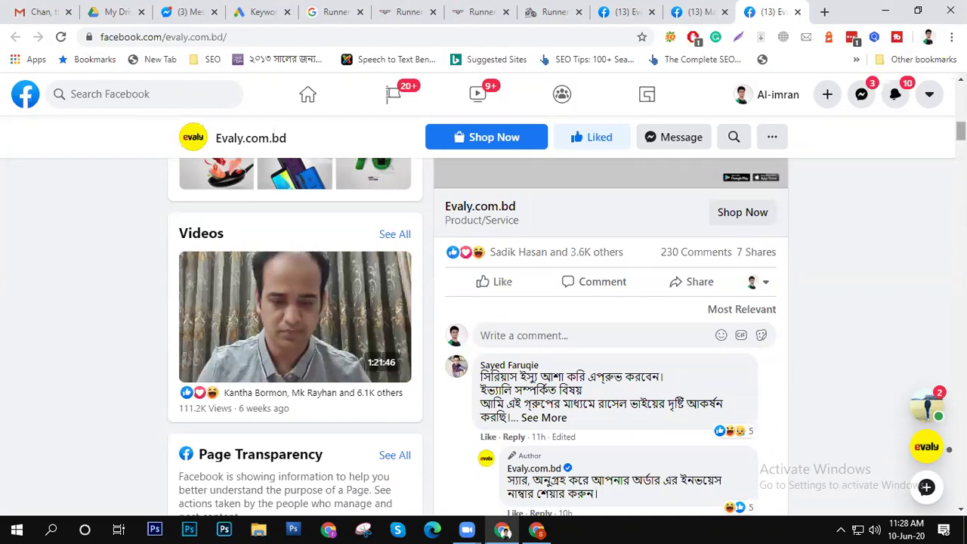
scroll(602, 368, "down", 4)
scroll(602, 368, "down", 8)
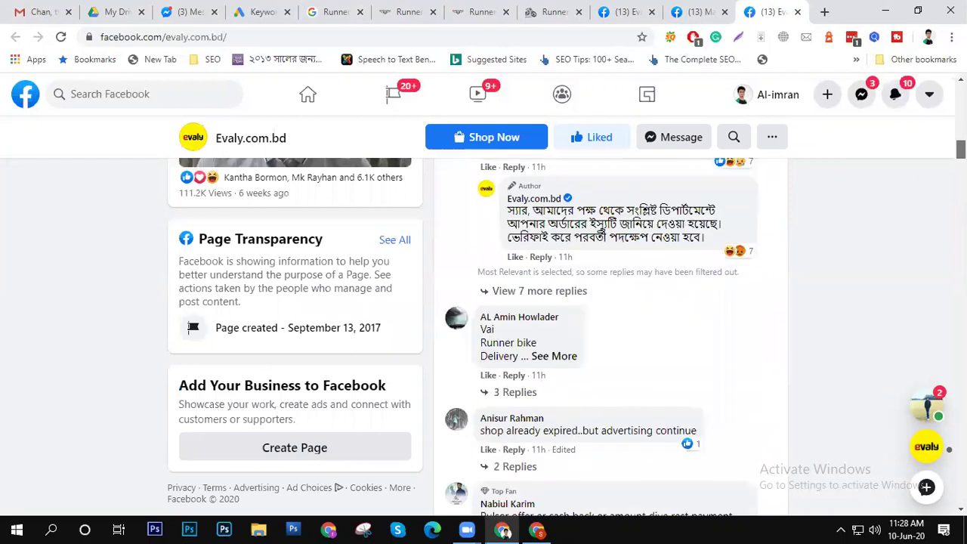
scroll(602, 336, "down", 8)
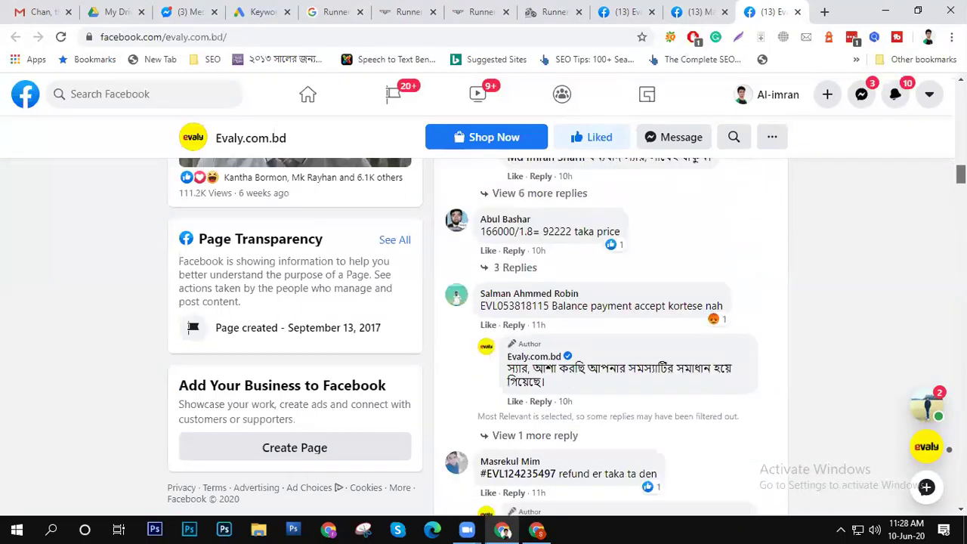
scroll(602, 336, "down", 8)
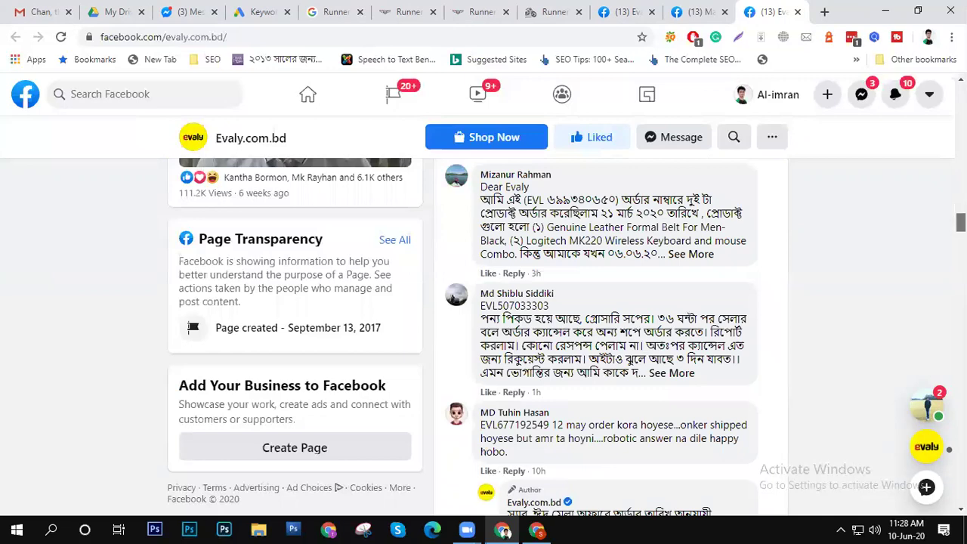
scroll(602, 337, "down", 8)
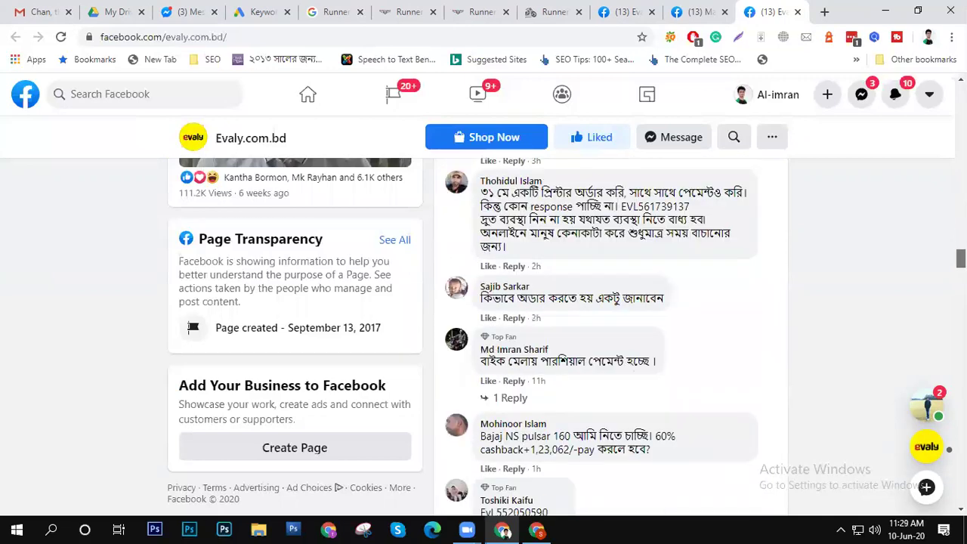
scroll(779, 347, "down", 5)
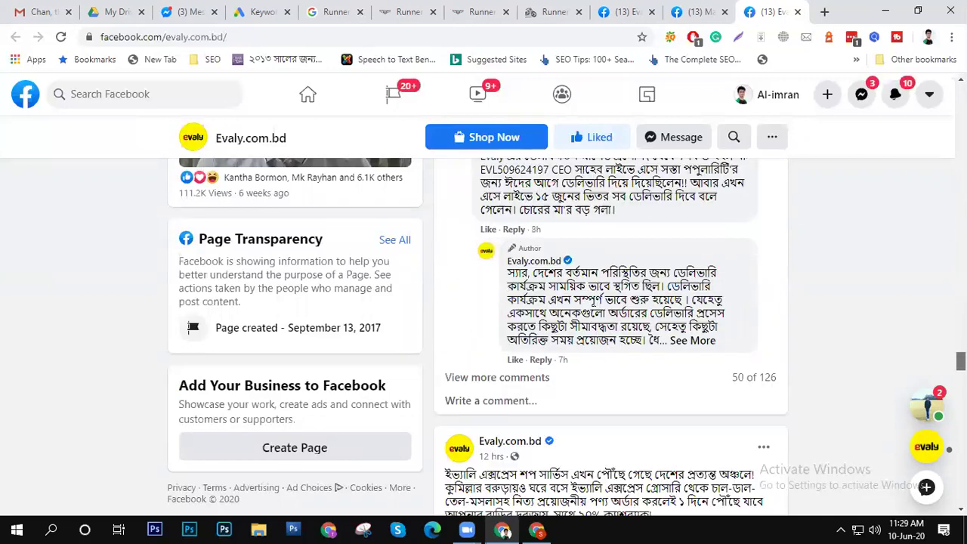
scroll(672, 256, "up", 9)
scroll(672, 256, "up", 5)
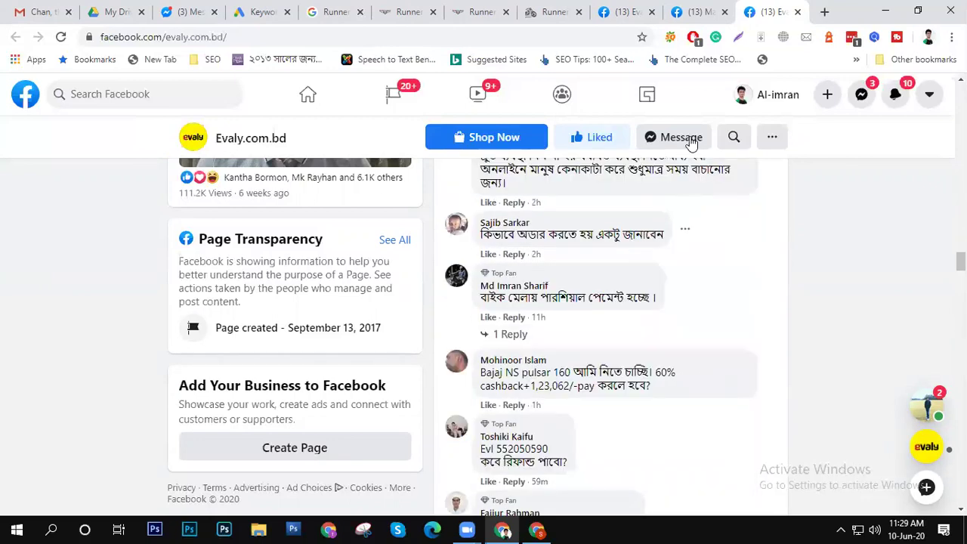
Open a chat with Evaly.com.bd, then close it from its header options
left_click(682, 137)
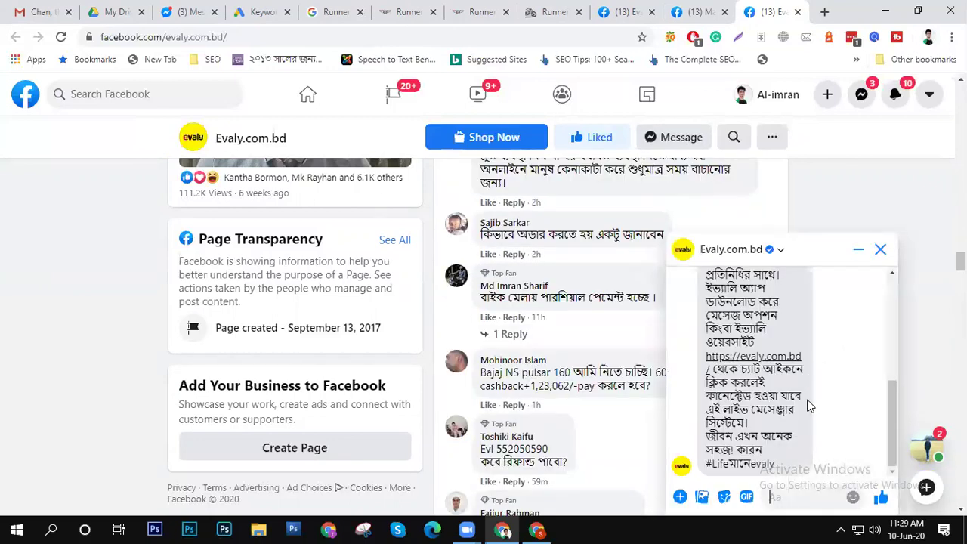
scroll(820, 393, "up", 1)
scroll(821, 402, "up", 2)
scroll(844, 410, "down", 2)
scroll(843, 410, "up", 2)
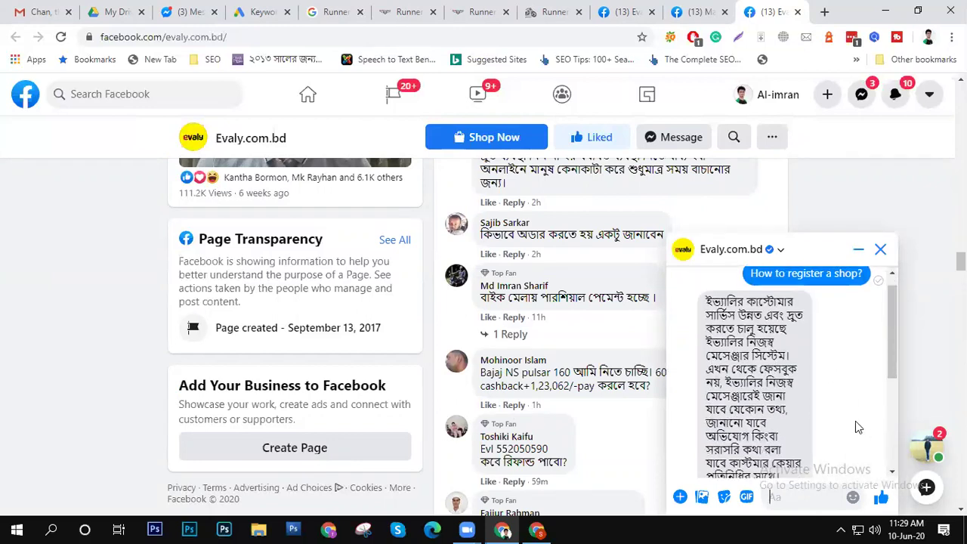
scroll(856, 421, "down", 3)
scroll(861, 412, "up", 3)
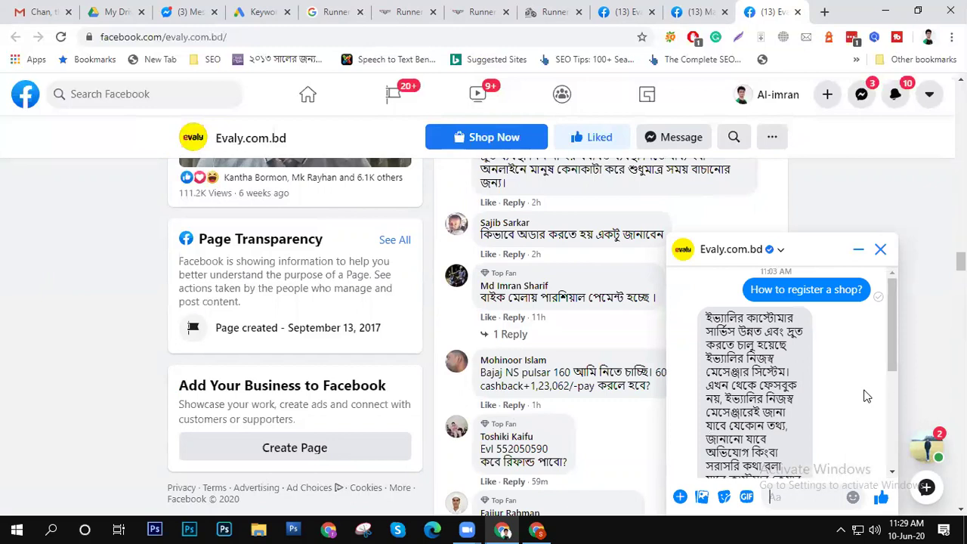
scroll(592, 325, "down", 10)
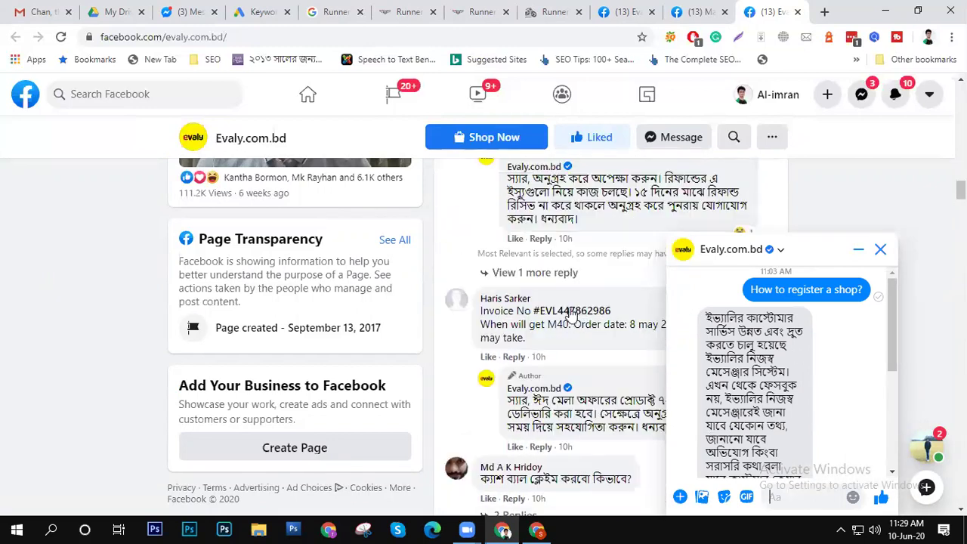
scroll(604, 227, "up", 15)
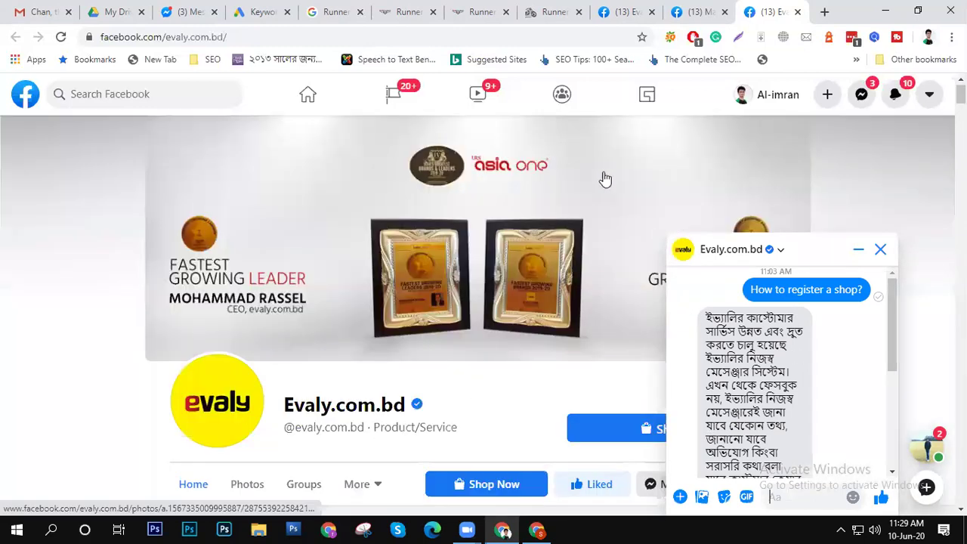
scroll(549, 205, "down", 5)
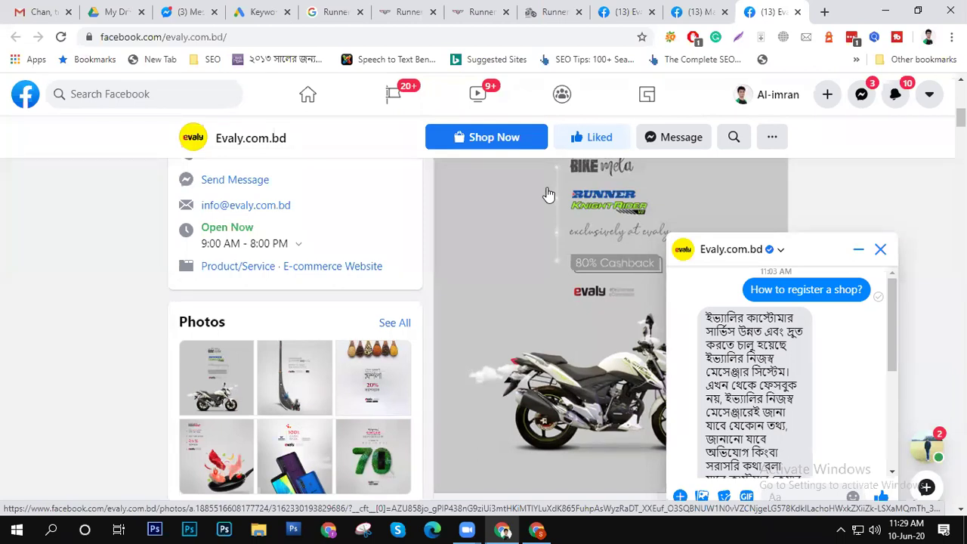
left_click(765, 252)
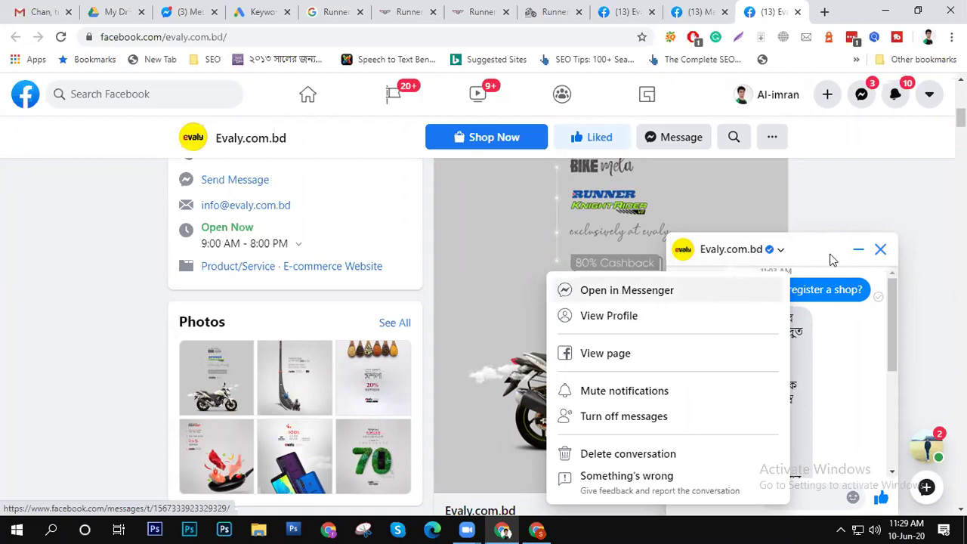
left_click(880, 250)
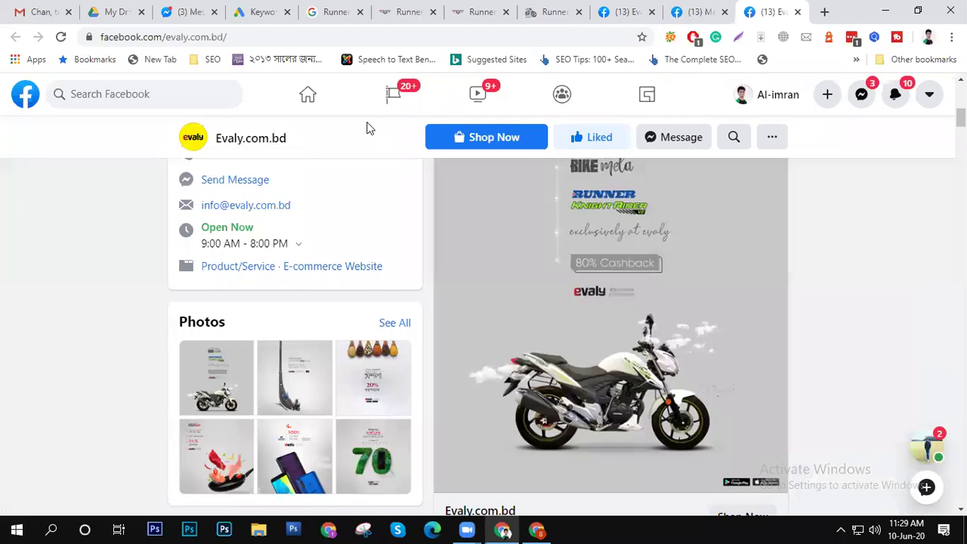
scroll(579, 343, "up", 10)
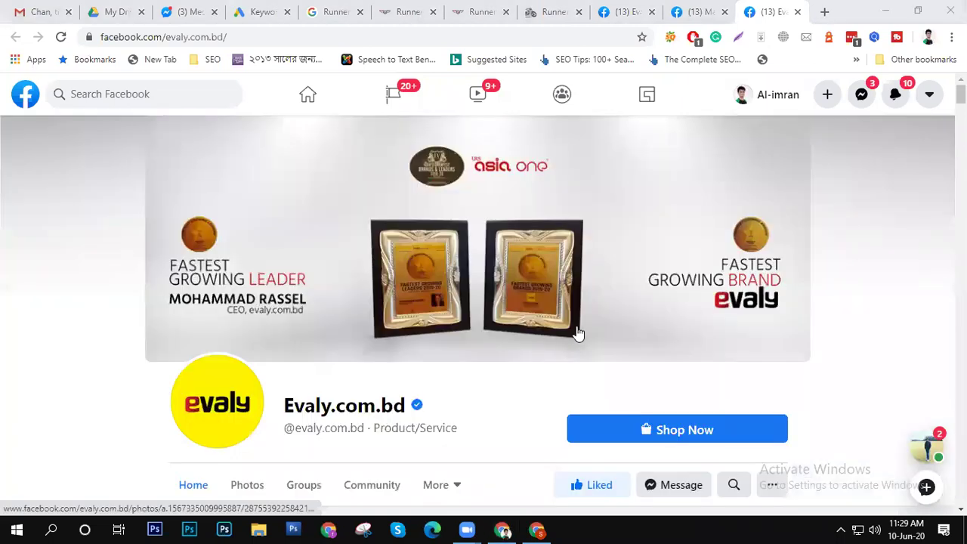
scroll(574, 344, "down", 17)
scroll(562, 348, "down", 10)
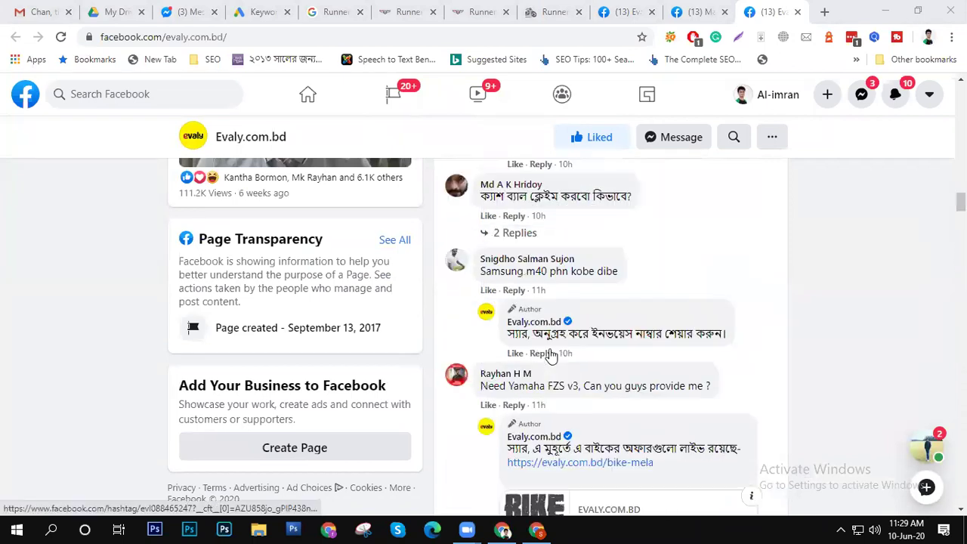
scroll(508, 335, "up", 15)
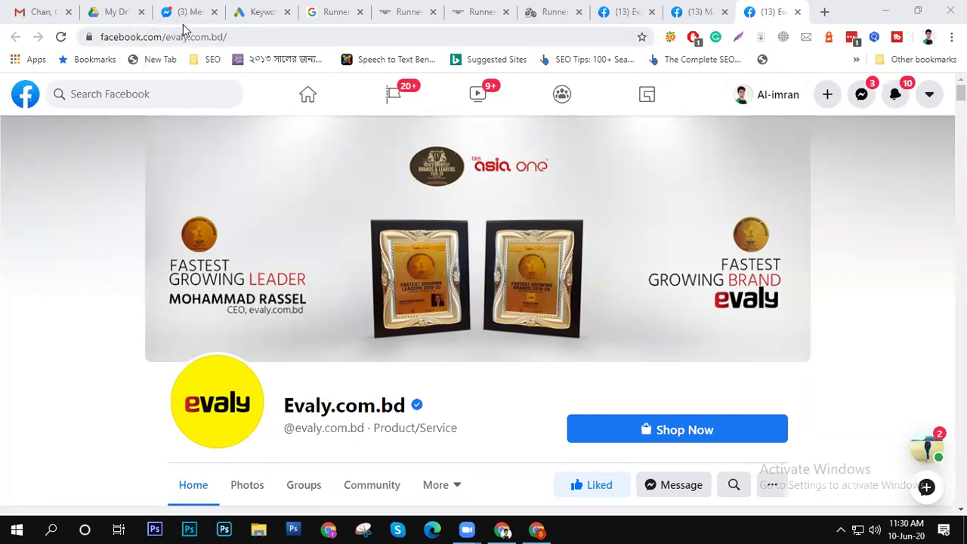
Close the Evaly page and March to Evaly Office event tabs
left_click(800, 11)
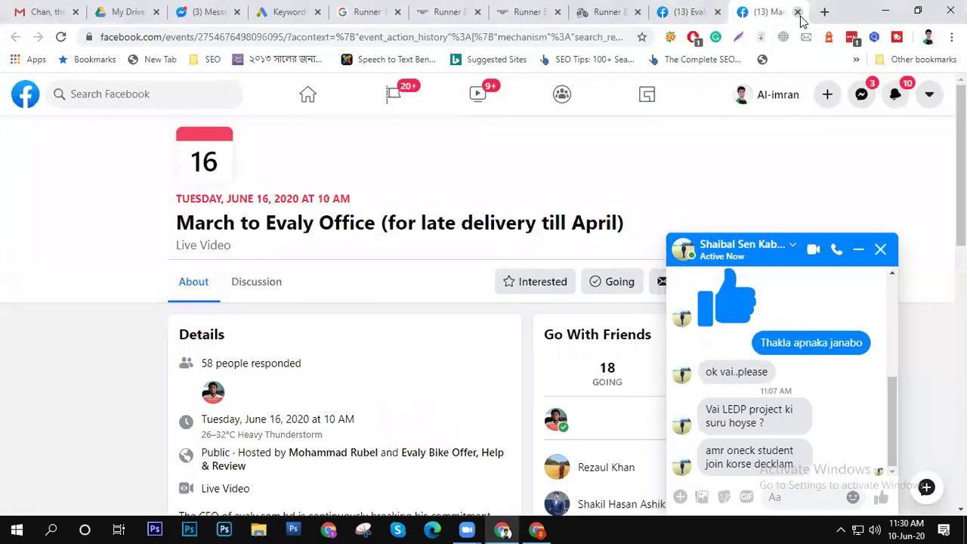
left_click(798, 12)
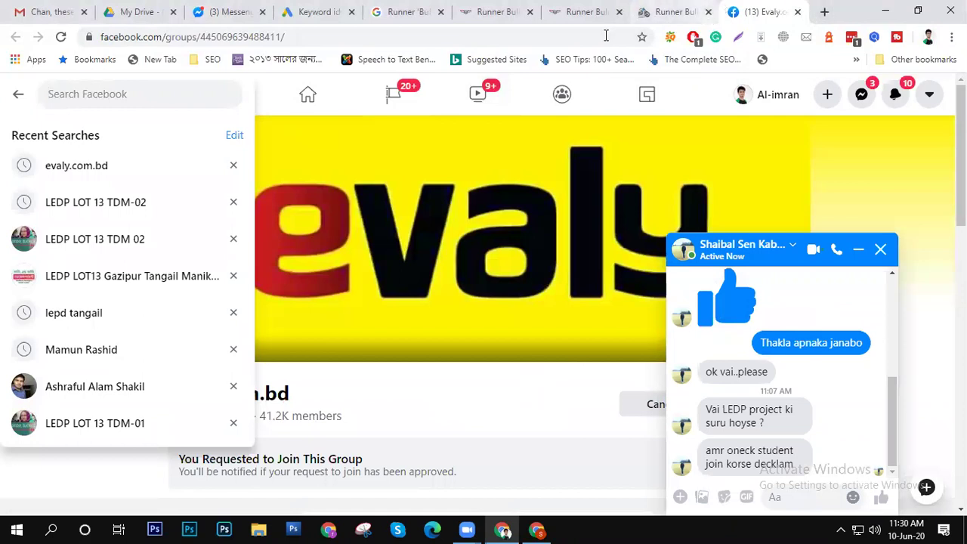
left_click(701, 7)
left_click(759, 9)
left_click(667, 8)
On the Evaly group tab, remove evaly.com.bd from recent searches and bring up the Create menu
left_click(755, 10)
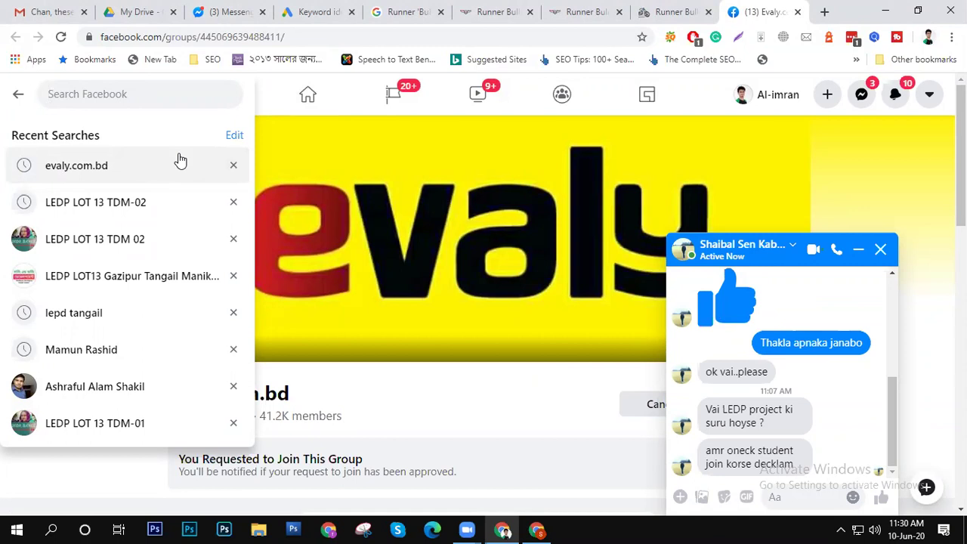
left_click(234, 165)
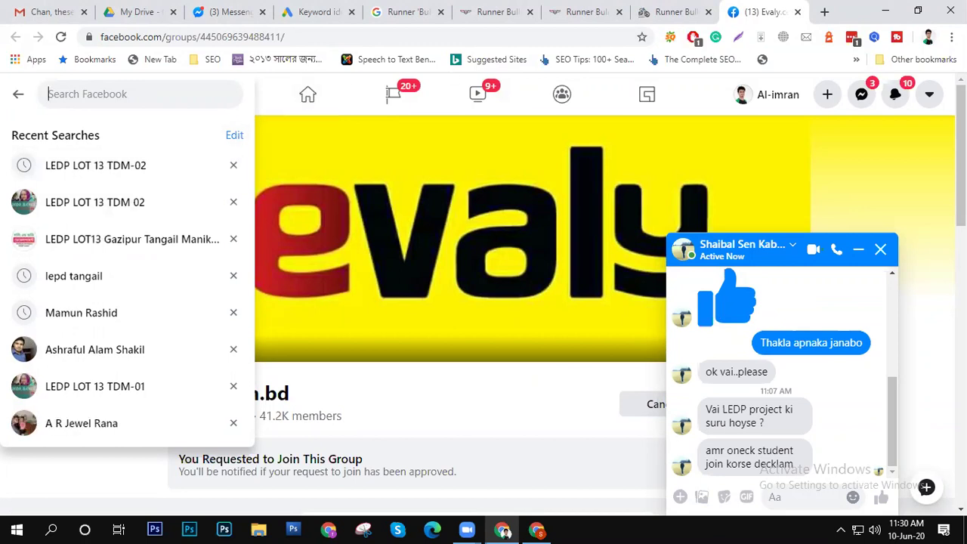
left_click(830, 96)
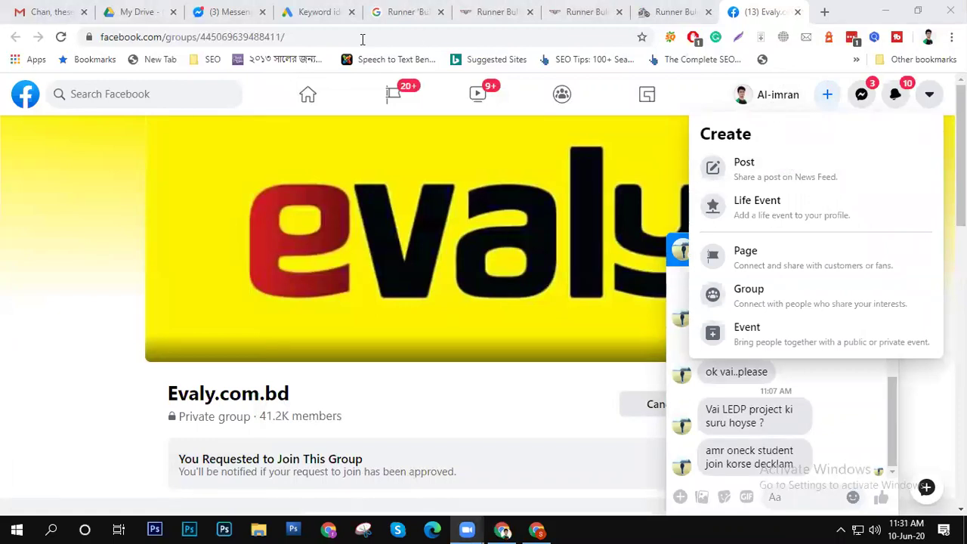
From the Home feed, choose Create > Page to get the blank Create a Page form
left_click(309, 102)
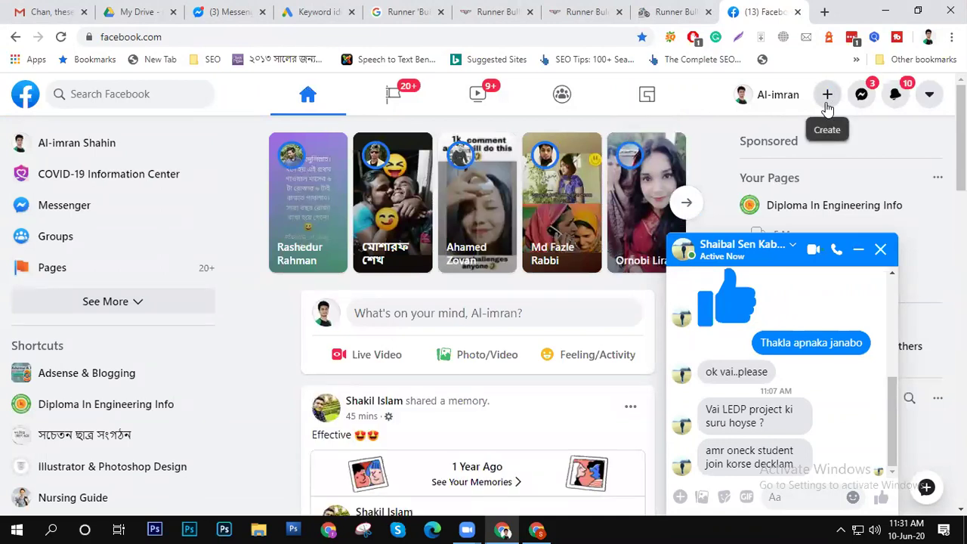
left_click(827, 96)
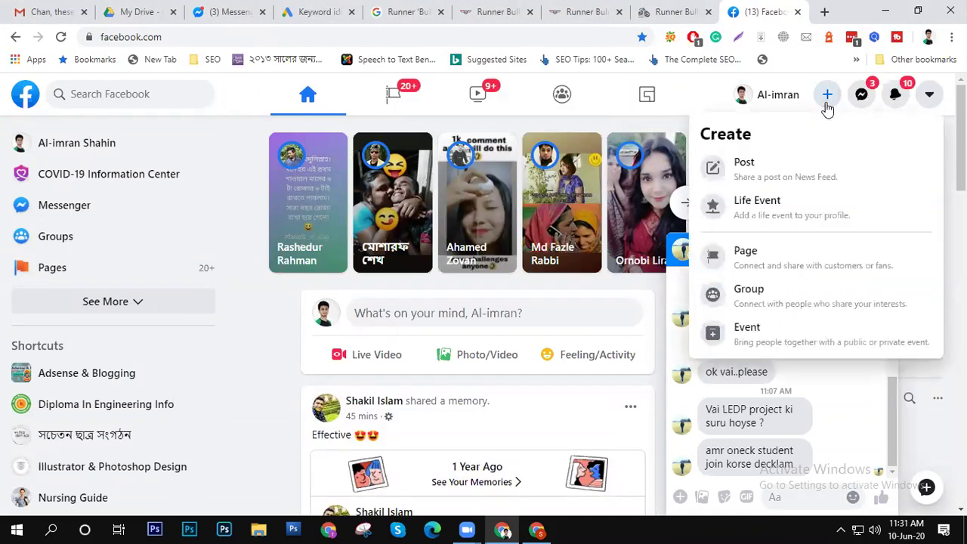
left_click(761, 270)
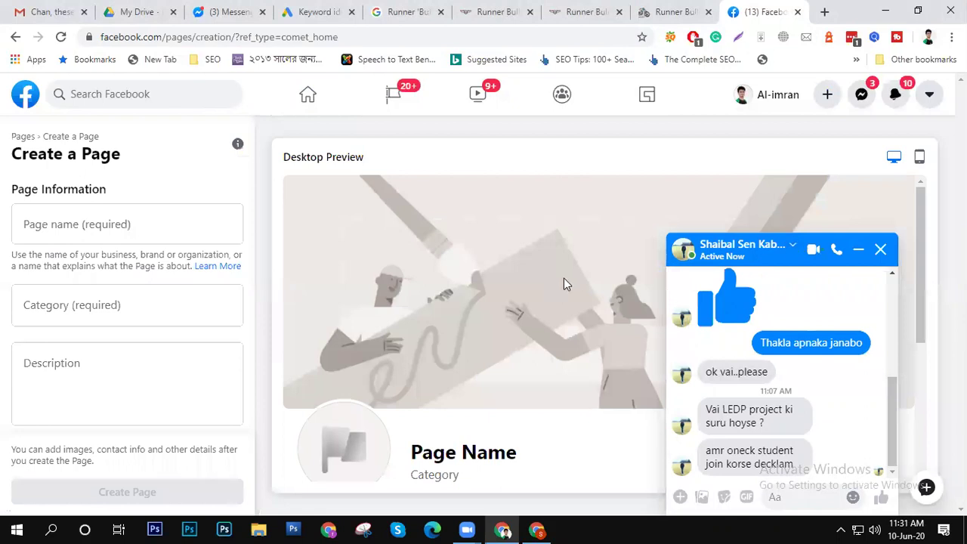
Close the Messenger chat, check the mobile preview, return to desktop, and focus Page name
left_click(880, 251)
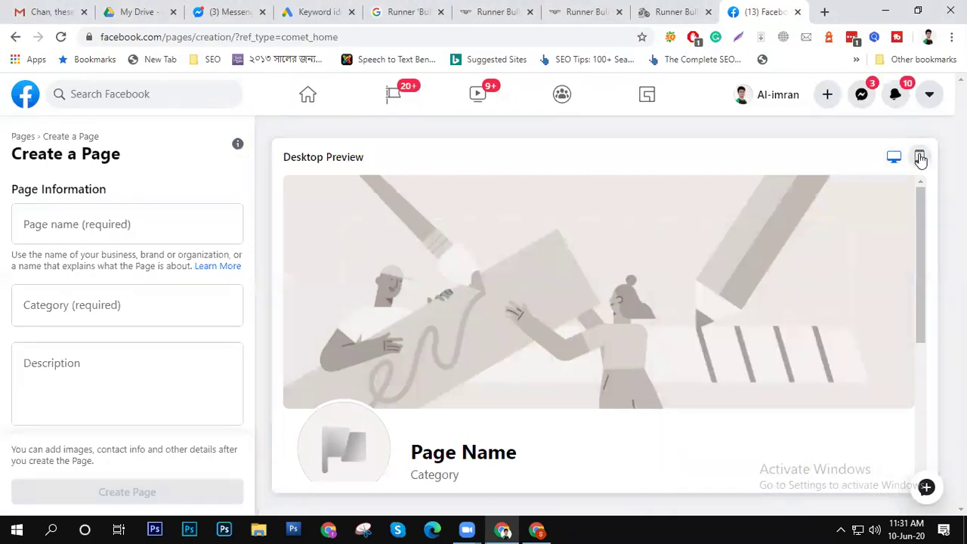
left_click(919, 158)
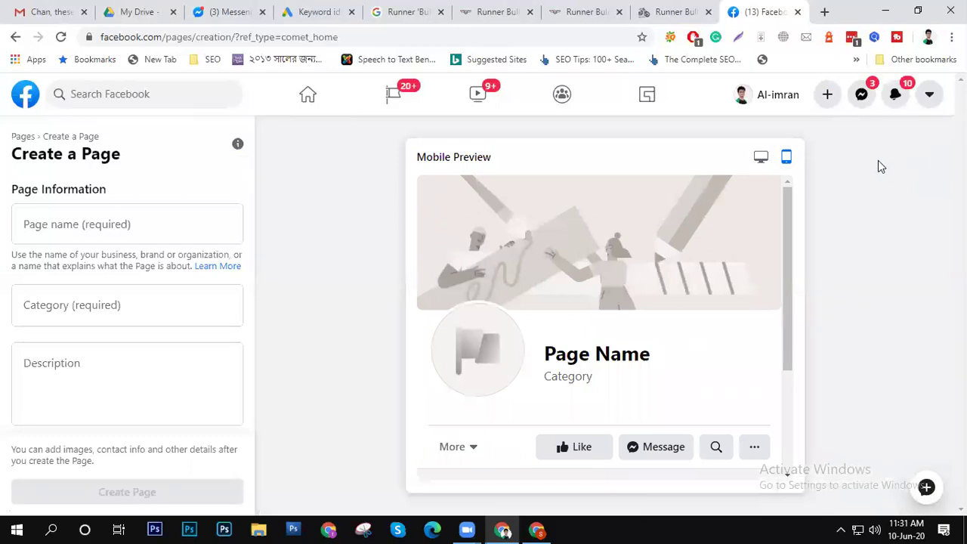
left_click(761, 158)
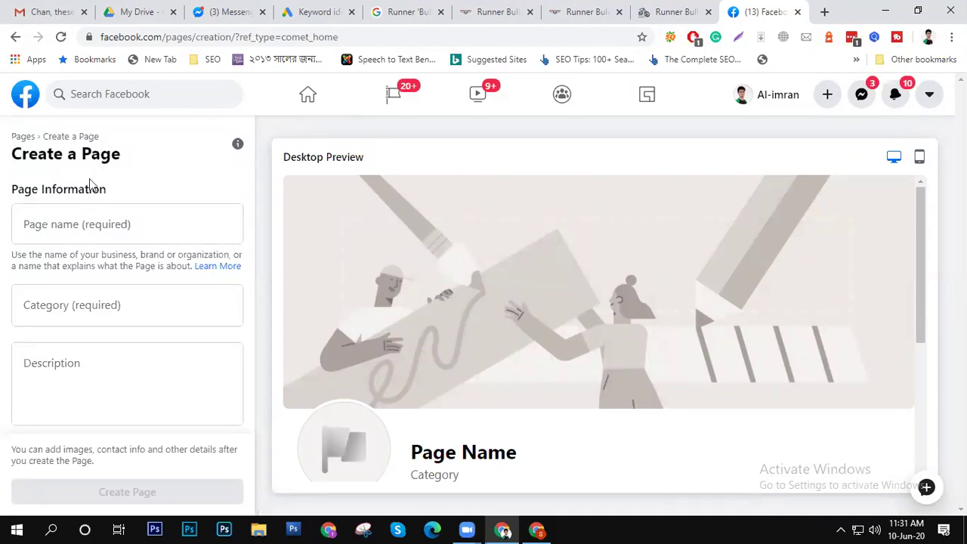
left_click(78, 220)
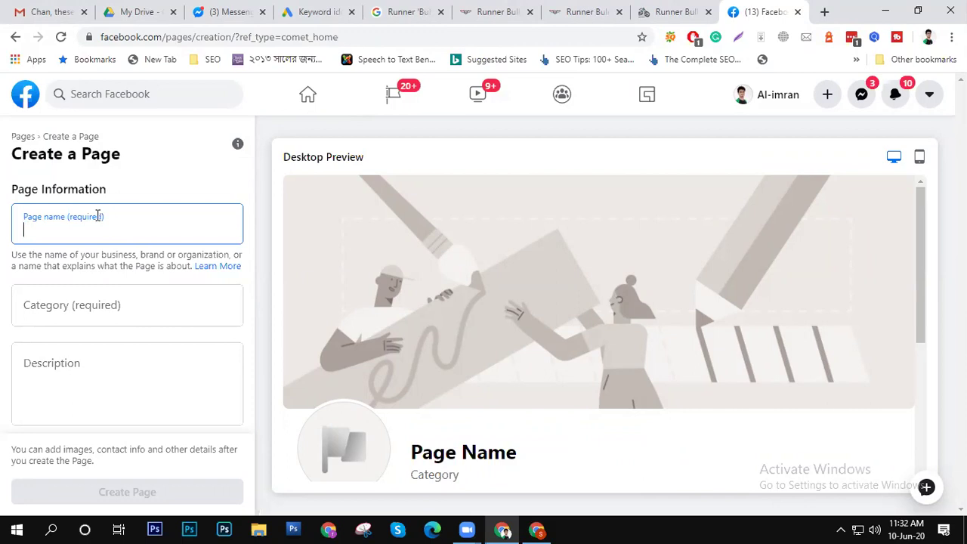
Enter 'Jamdanee Saree -' as the page name, then open a new browser tab
type("D")
key("BackSpace")
type("Ja")
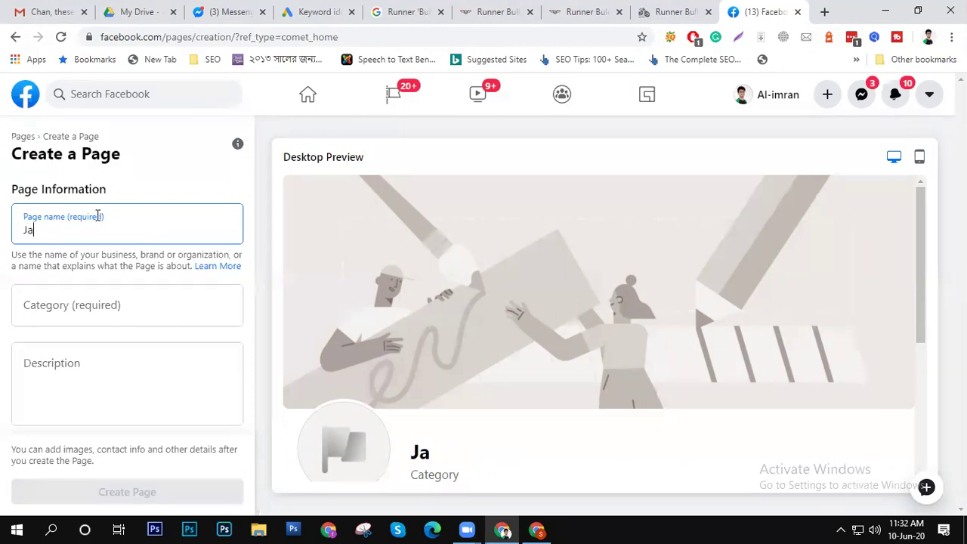
type("mdanee")
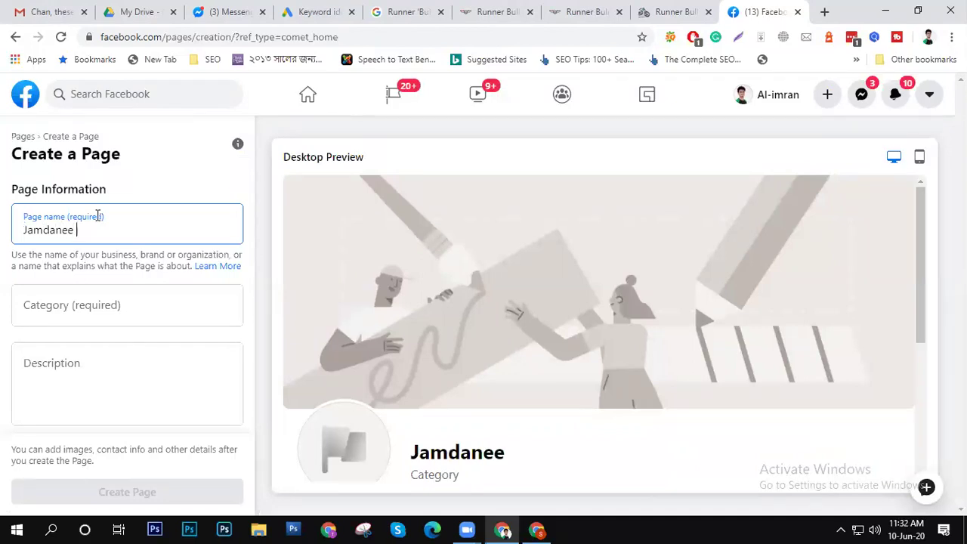
type(" A")
key("BackSpace")
key("BackSpace")
type("Saree")
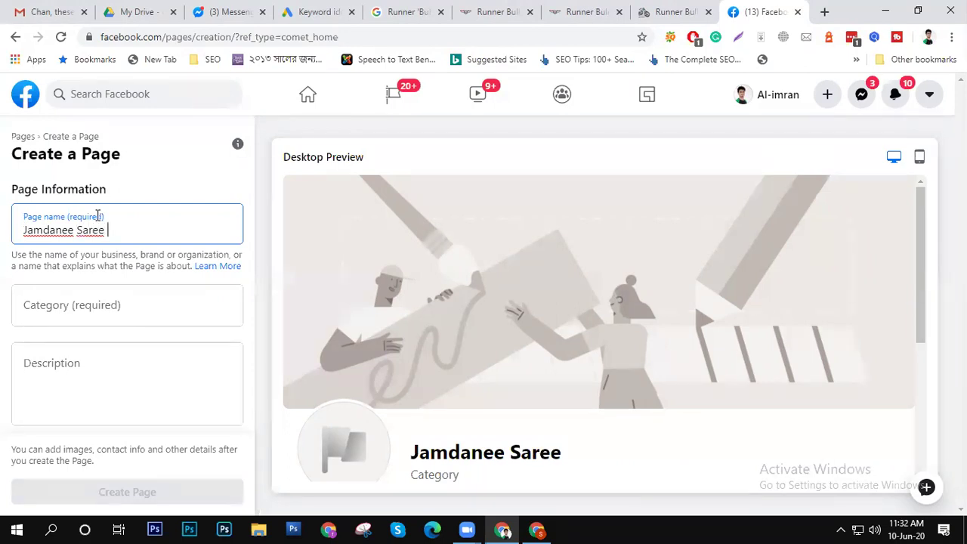
type("- top")
key("BackSpace")
key("BackSpace")
key("BackSpace")
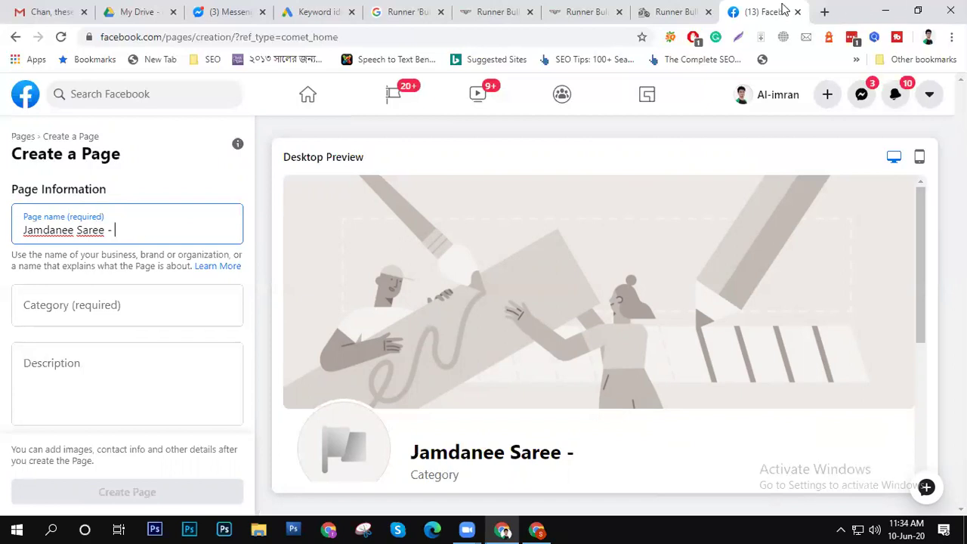
left_click(824, 11)
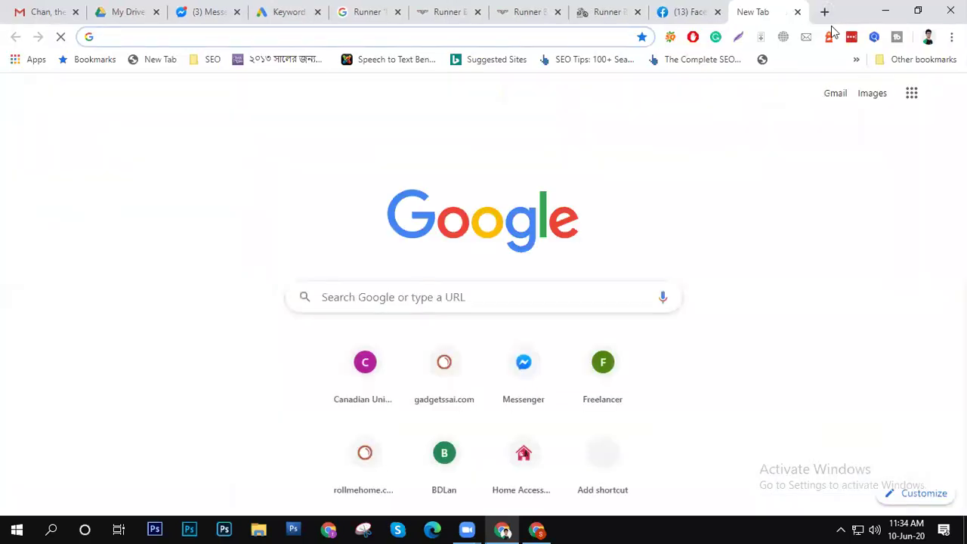
Load jamdanisaree.com in the new tab, landing on its HugeDomains sale listing
type("s")
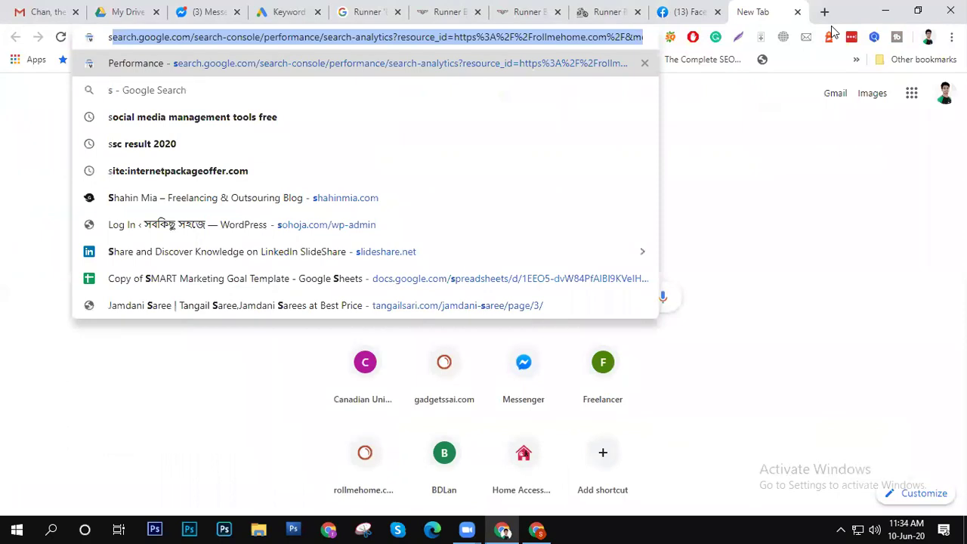
key("BackSpace")
key("BackSpace")
type("sa")
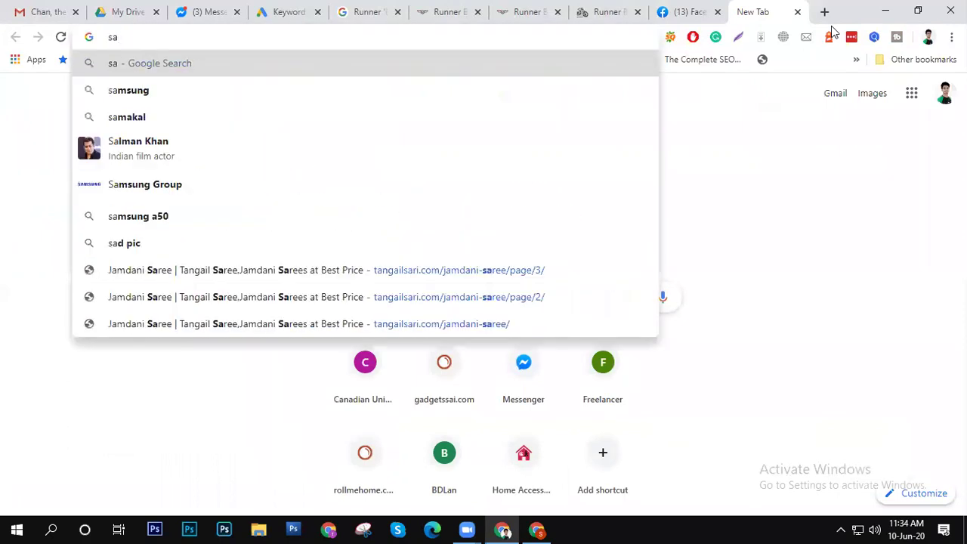
key("BackSpace")
key("BackSpace")
type("ja")
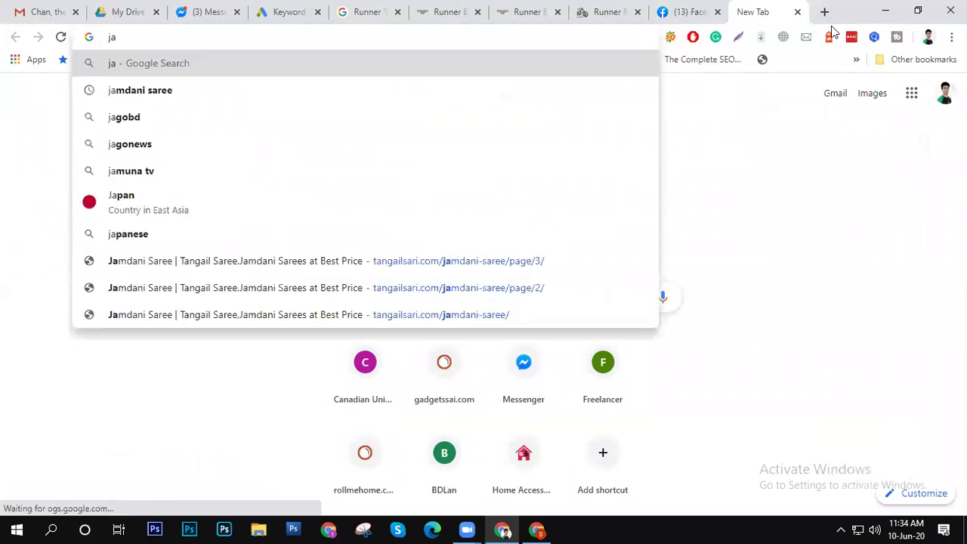
type("mda")
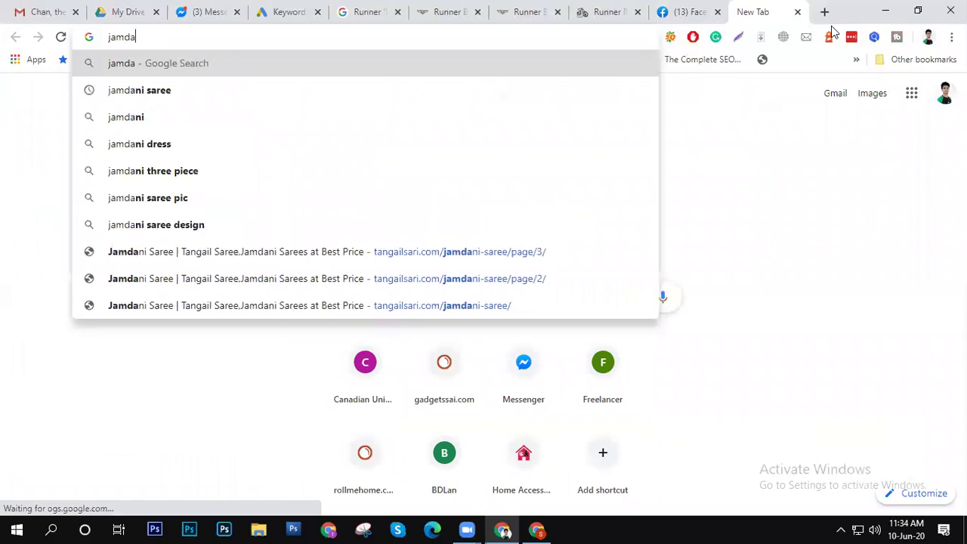
key("BackSpace")
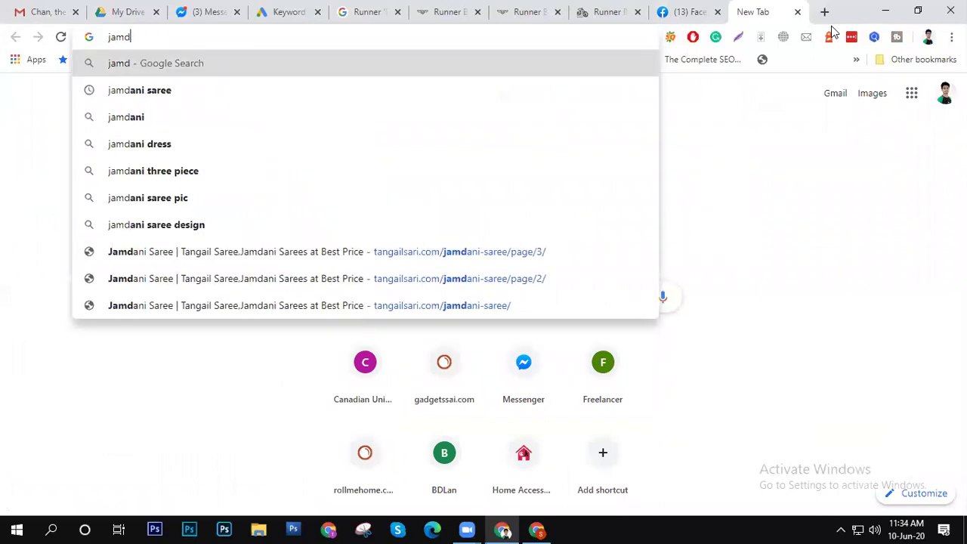
key("Down")
key("Left")
key("Left")
key("Left")
key("Left")
key("Left")
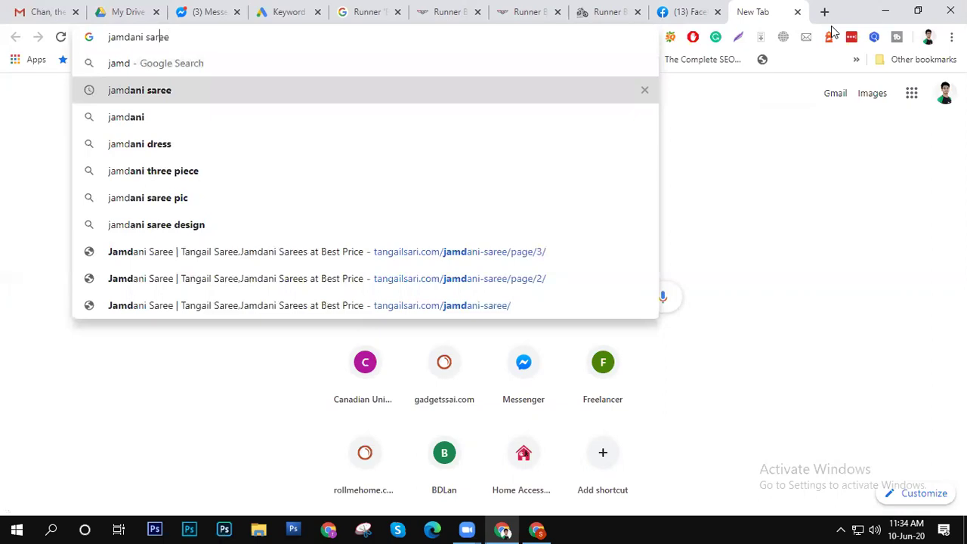
key("BackSpace")
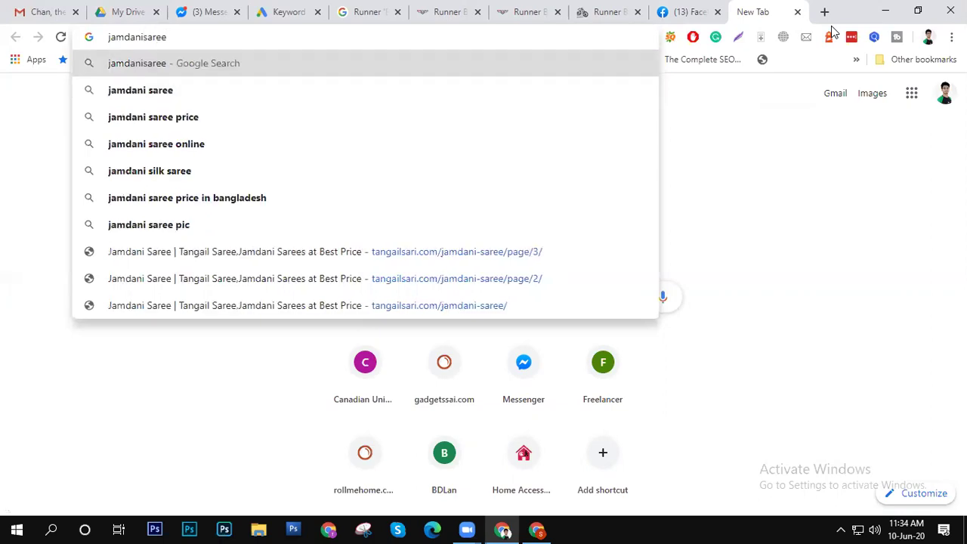
key("End")
type(".com")
key("Return")
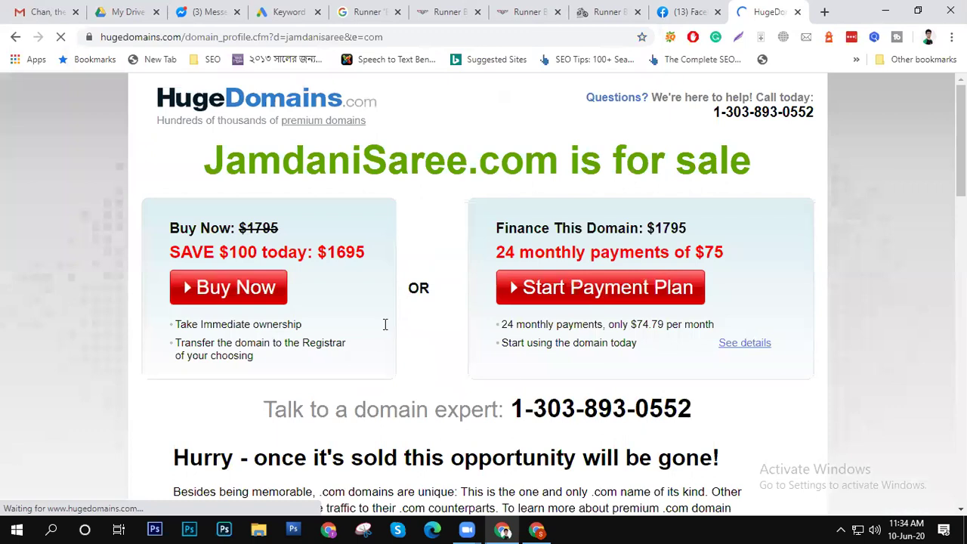
Review the JamdaniSaree.com listing at $1695, scrolling through testimonials and similar domains
double_click(351, 281)
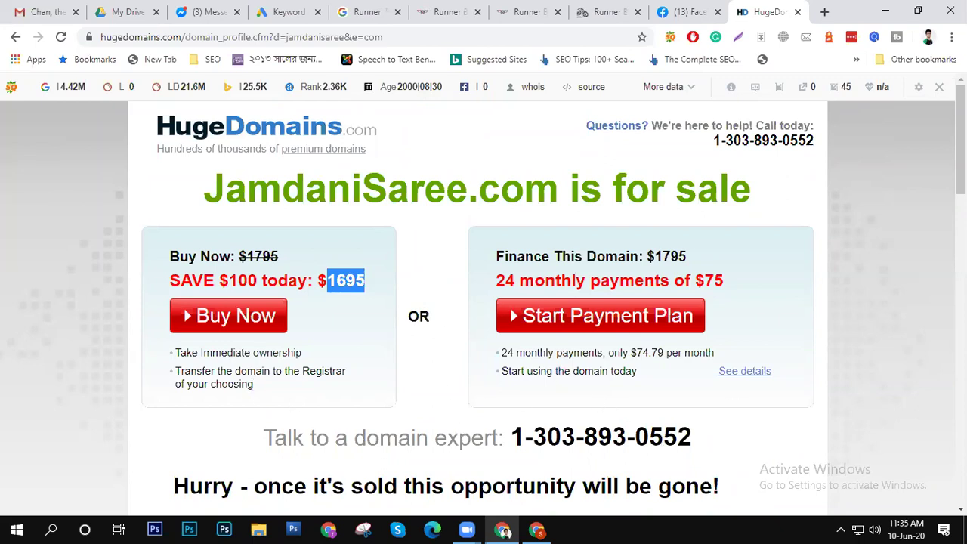
left_click_drag(961, 139, 960, 377)
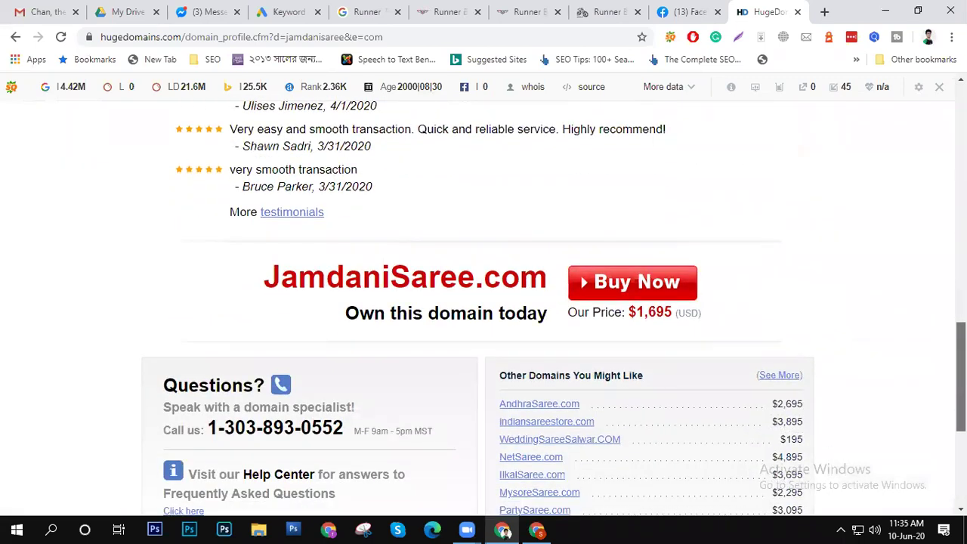
left_click_drag(960, 377, 960, 113)
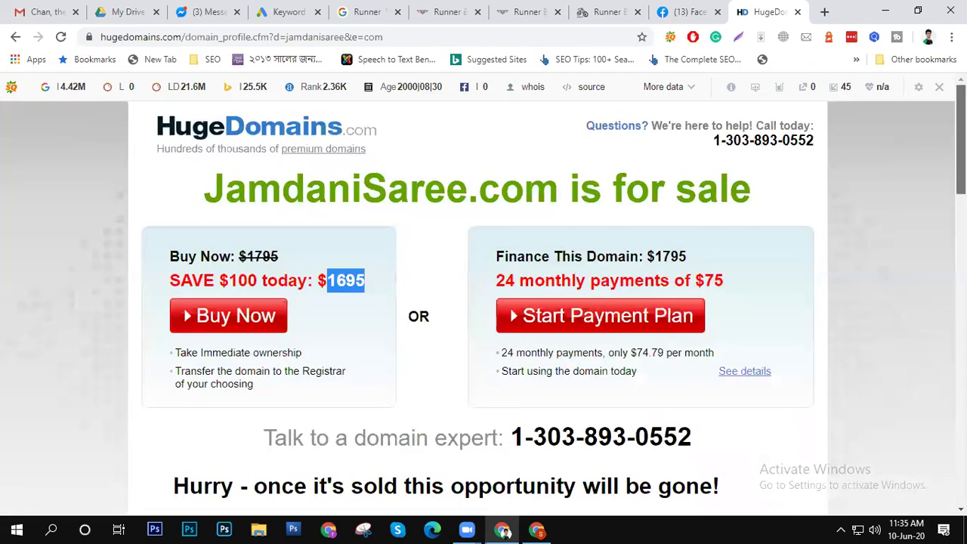
scroll(310, 283, "down", 7)
scroll(311, 282, "up", 7)
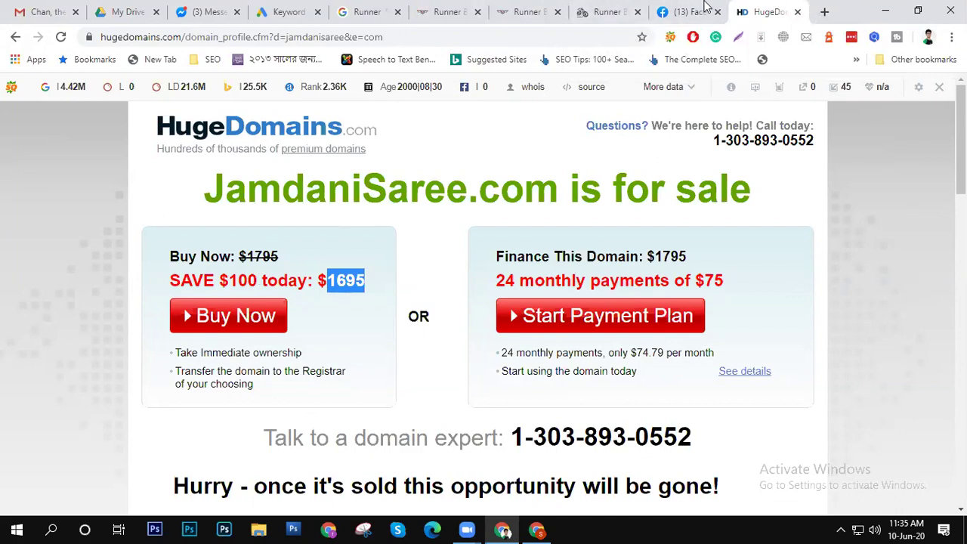
Copy 'Jamdanee Saree' from the Facebook Page name field for use in Keyword Planner
left_click(704, 8)
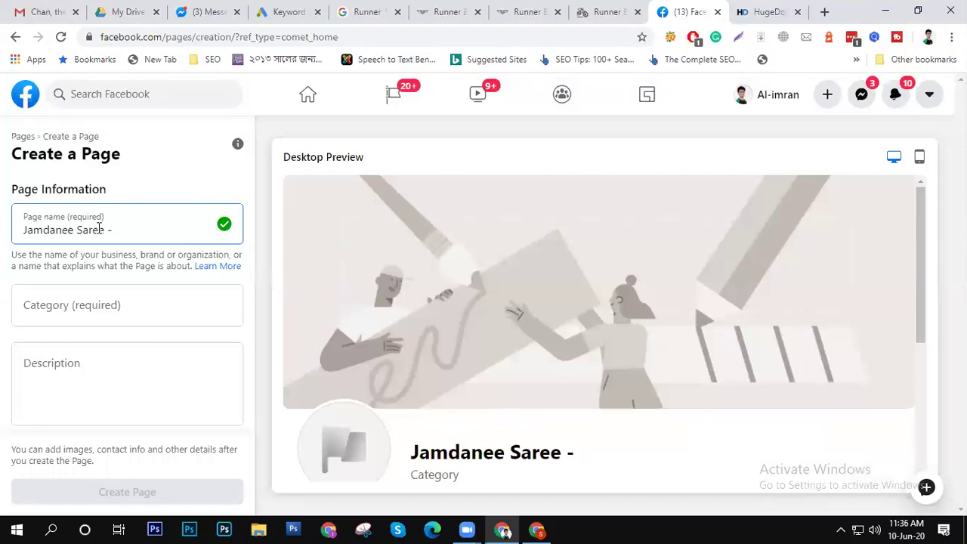
left_click_drag(104, 230, 3, 235)
key("ctrl+c")
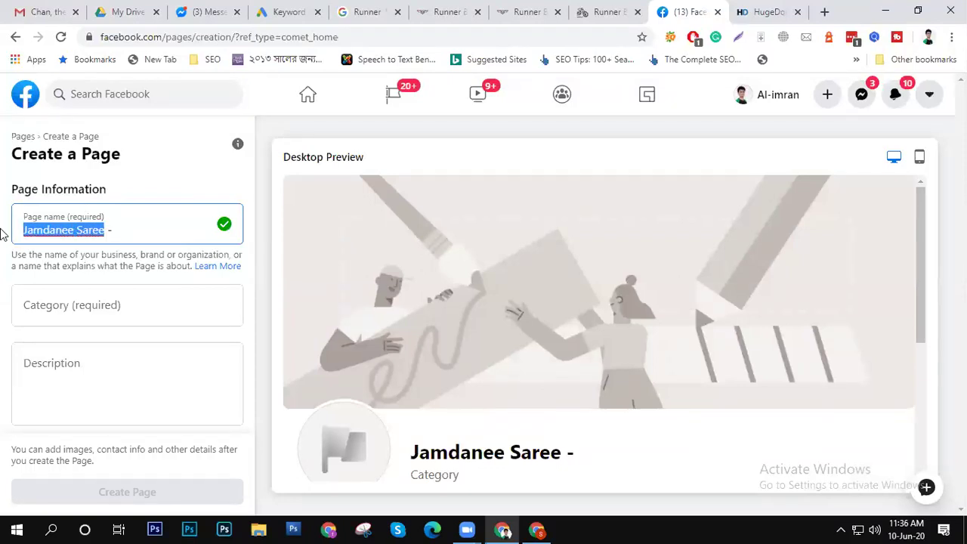
left_click(279, 12)
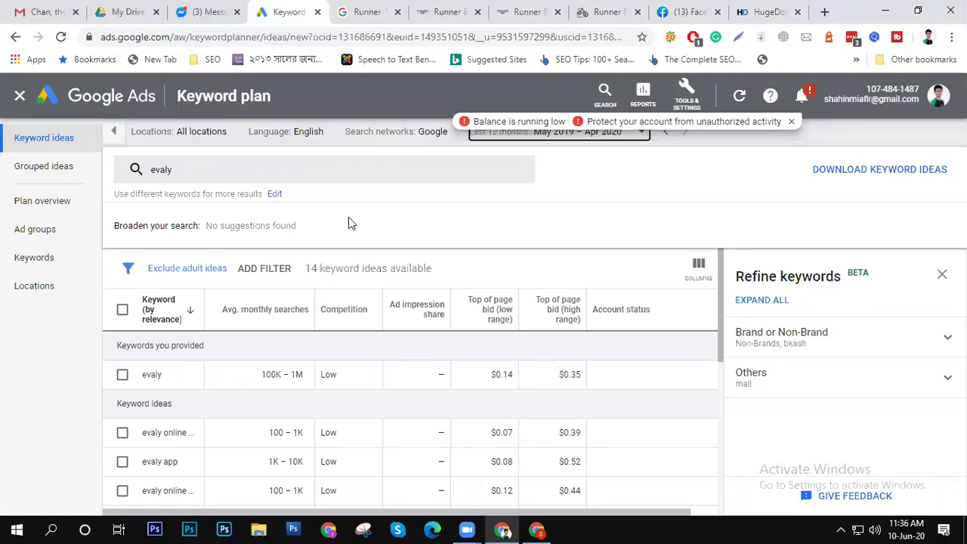
Replace the 'evaly' keyword with 'Jamdanee Saree' and get its results, showing 0–10 monthly searches
left_click(202, 174)
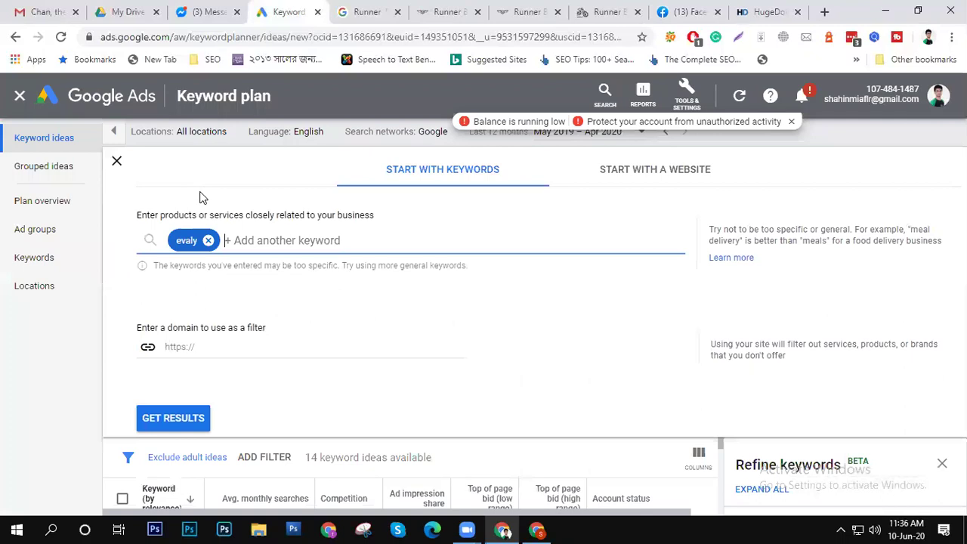
left_click(208, 240)
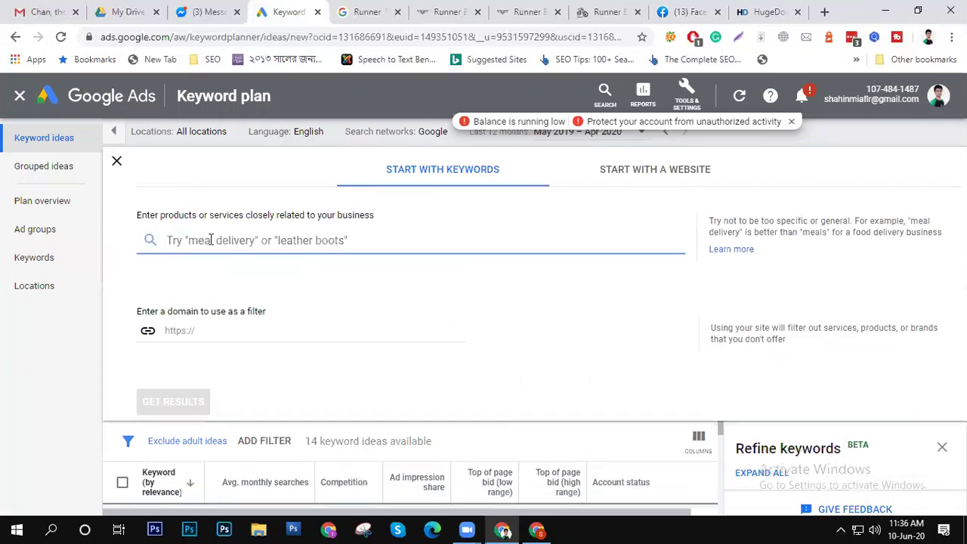
key("ctrl+v")
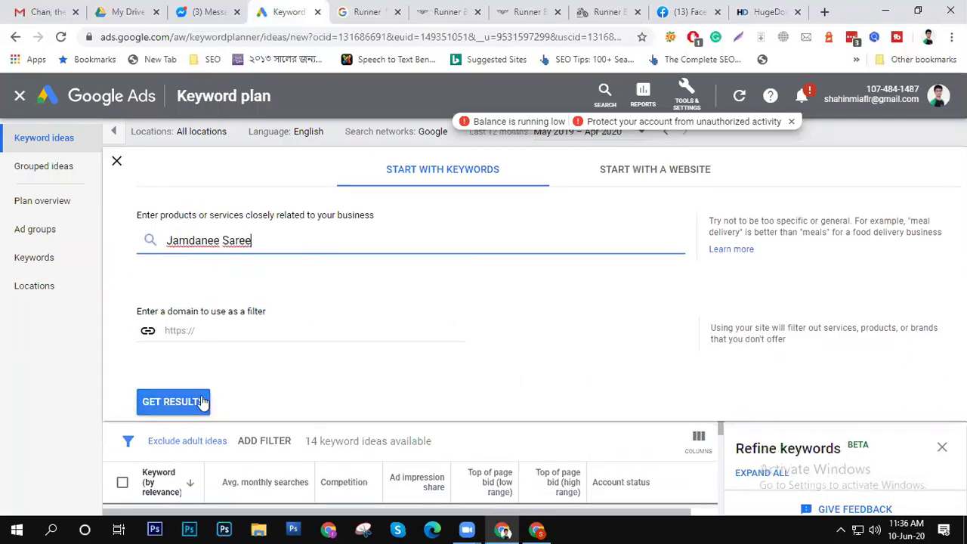
left_click(202, 402)
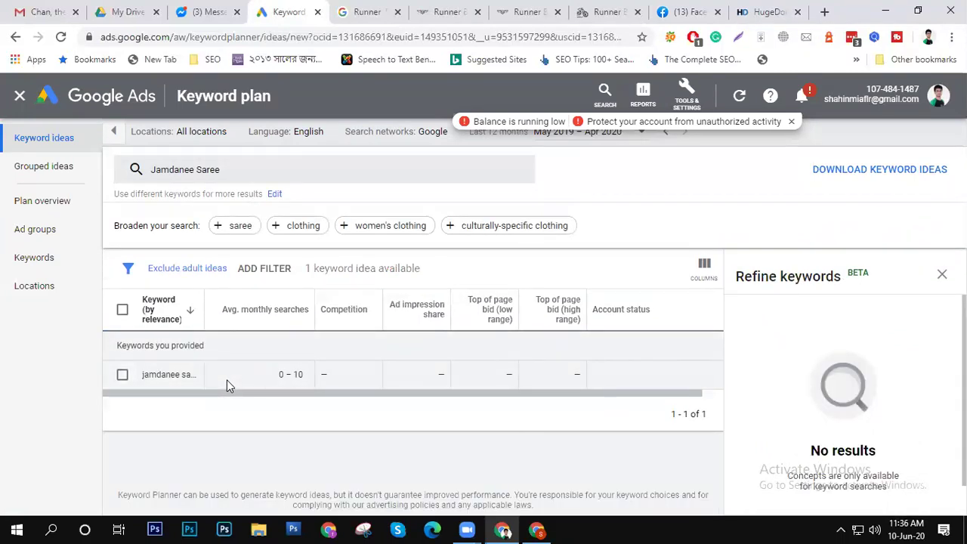
left_click(187, 174)
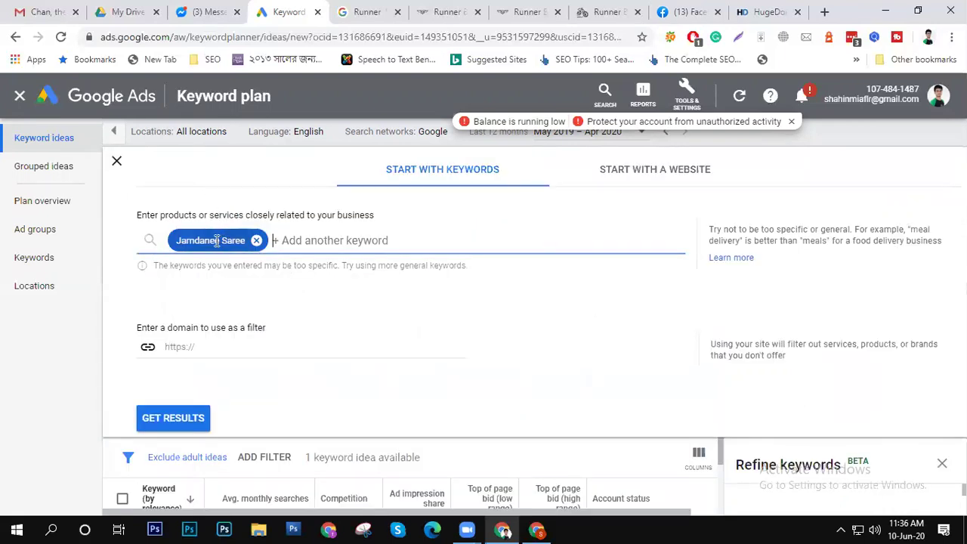
left_click(752, 6)
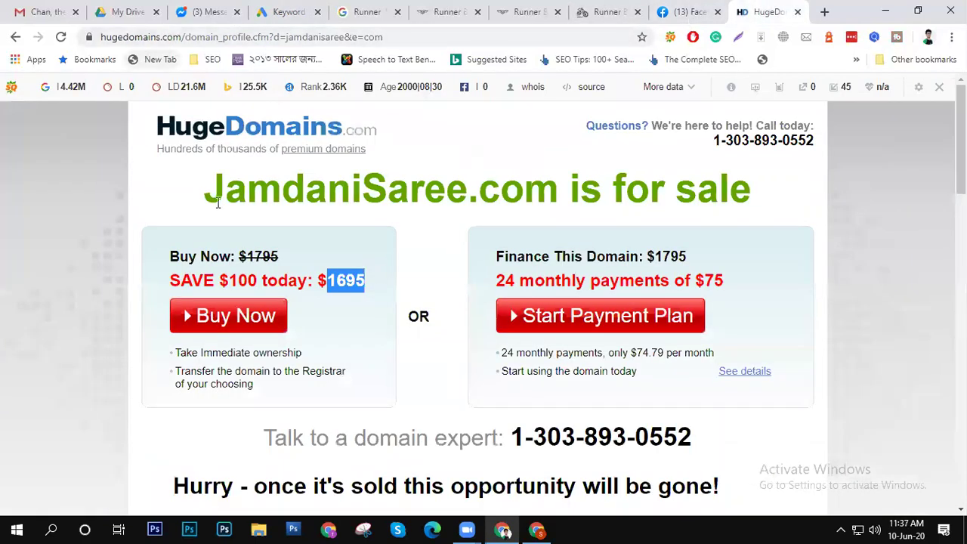
Glance at the digital-marketing course PDF window, then return to Keyword Planner
left_click(374, 214)
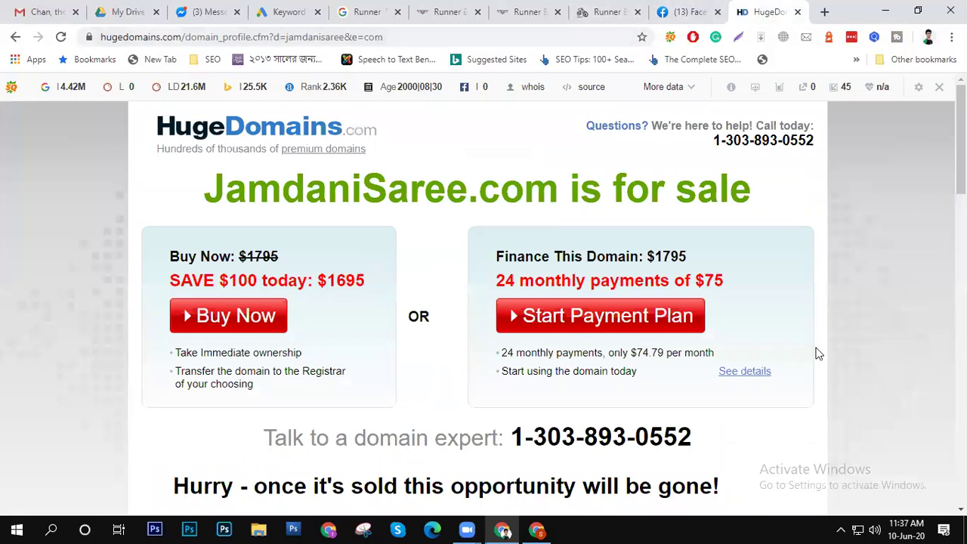
left_click(538, 529)
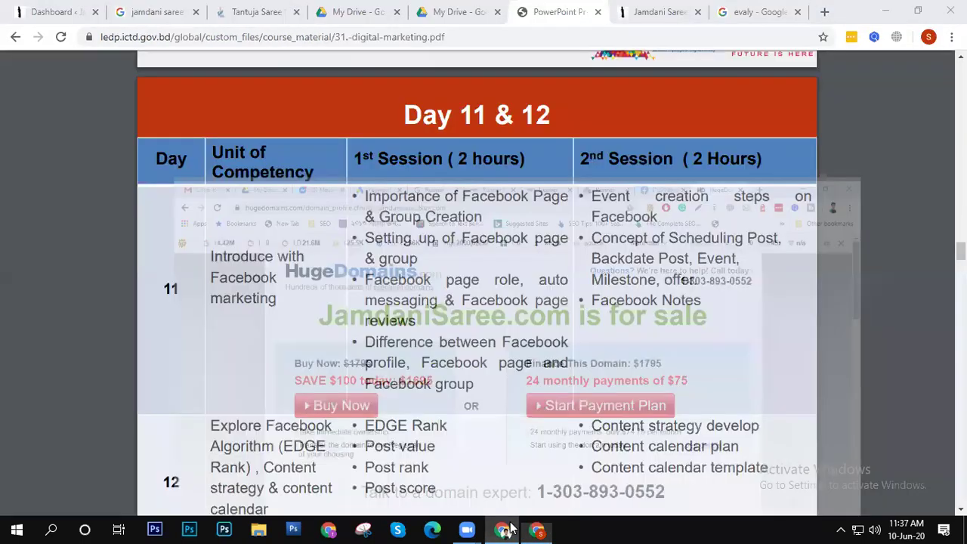
left_click(537, 529)
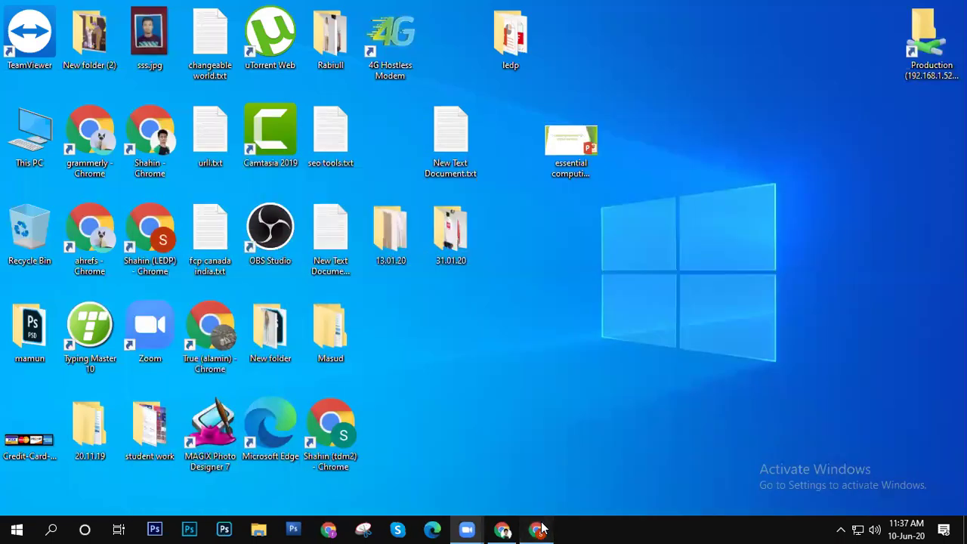
left_click(538, 528)
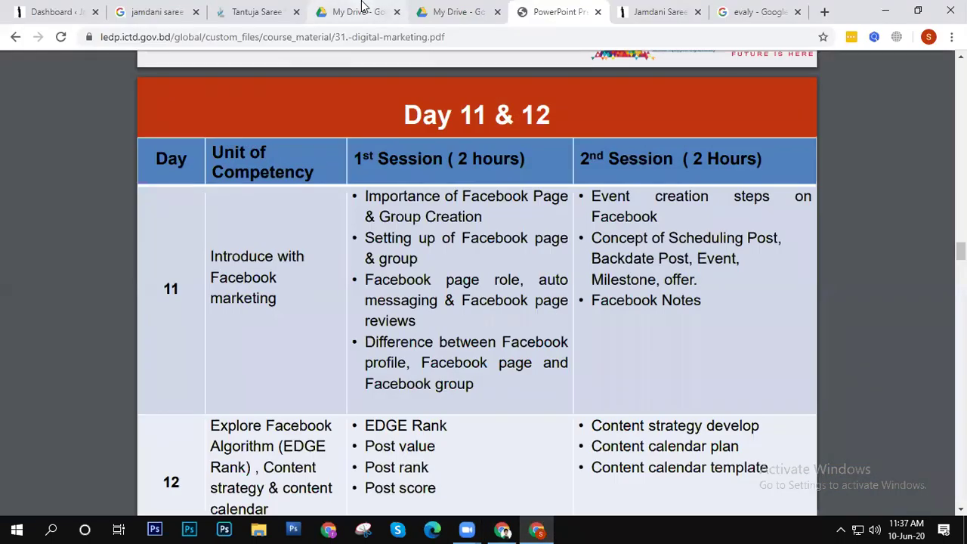
key("alt+Tab")
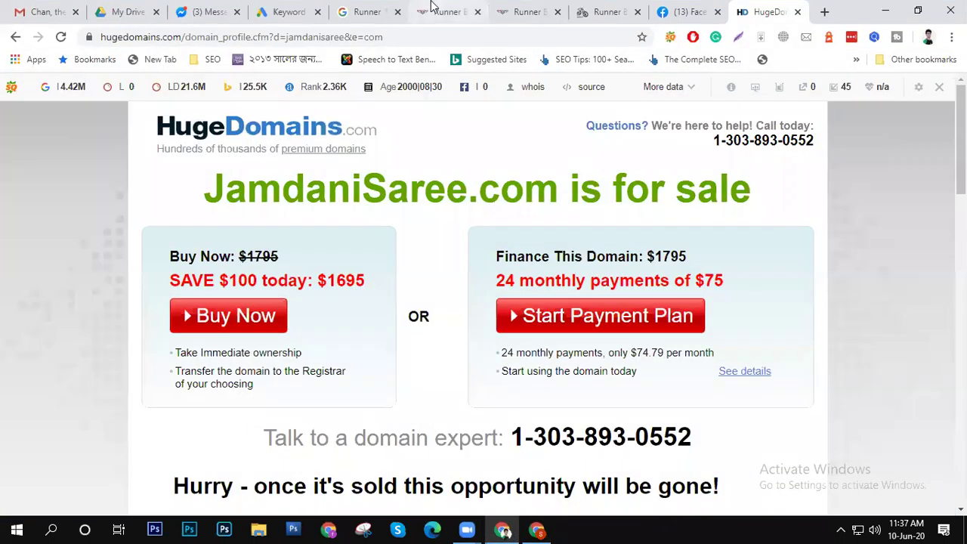
left_click(287, 11)
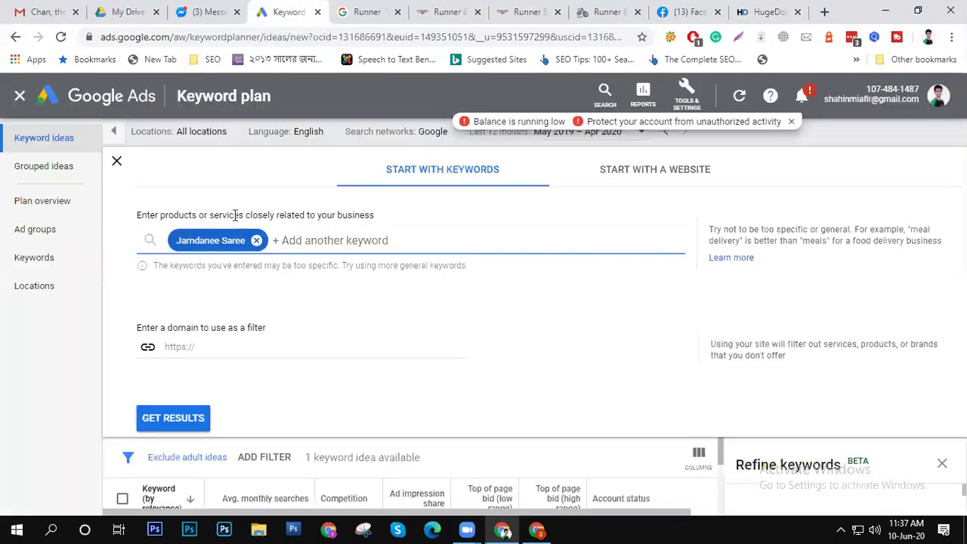
Correct the keyword to 'Jamdani Saree' and check its 10K–100K monthly search volume
left_click(230, 240)
left_click(218, 240)
key("shift+Left")
key("shift+Left")
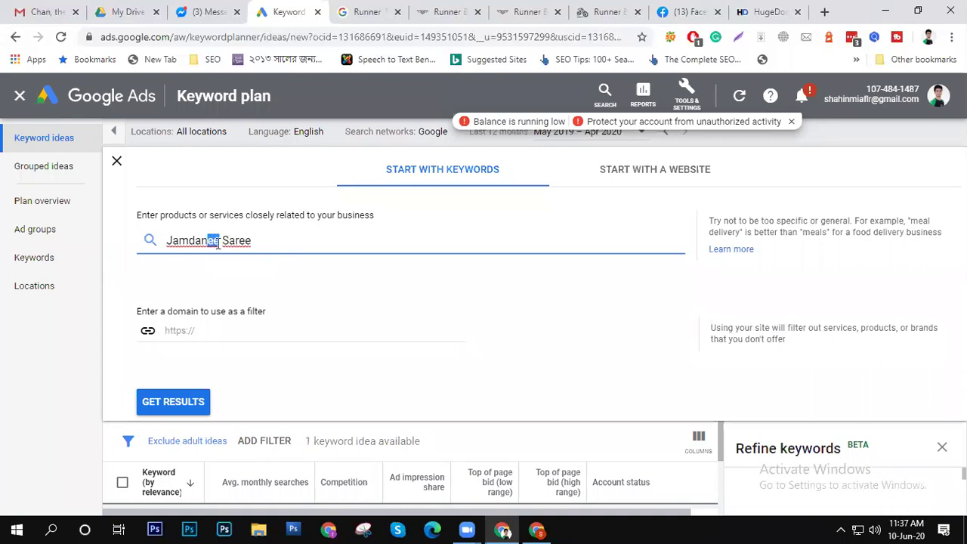
type("i")
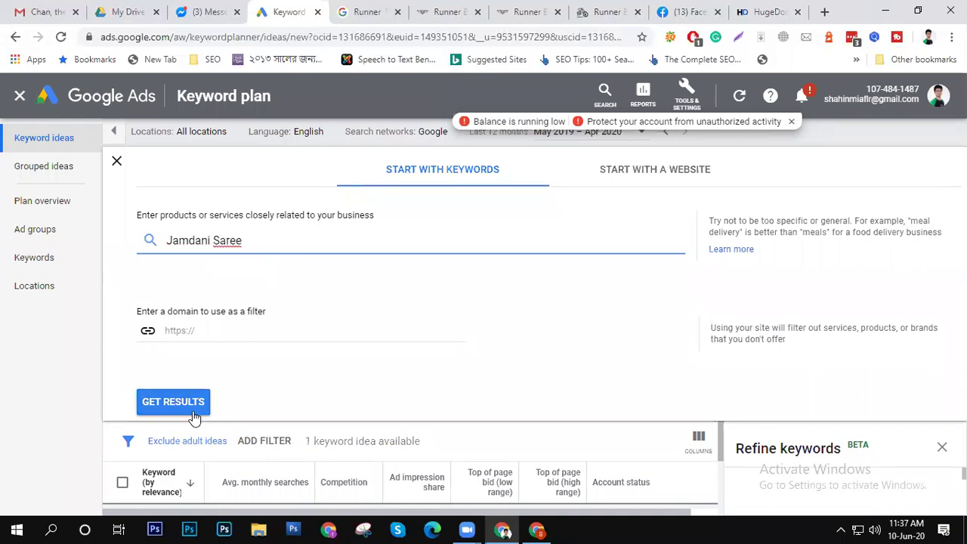
left_click(184, 402)
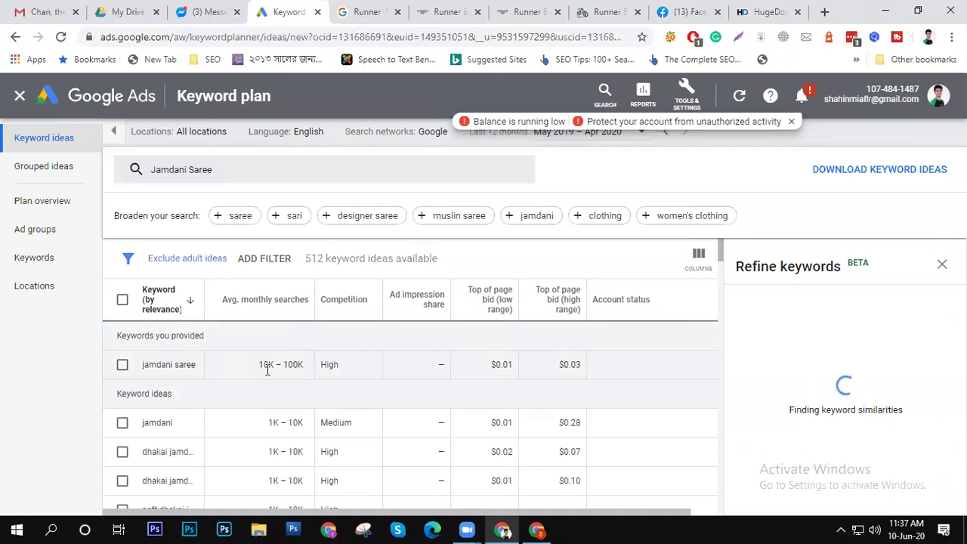
double_click(266, 366)
left_click(271, 369)
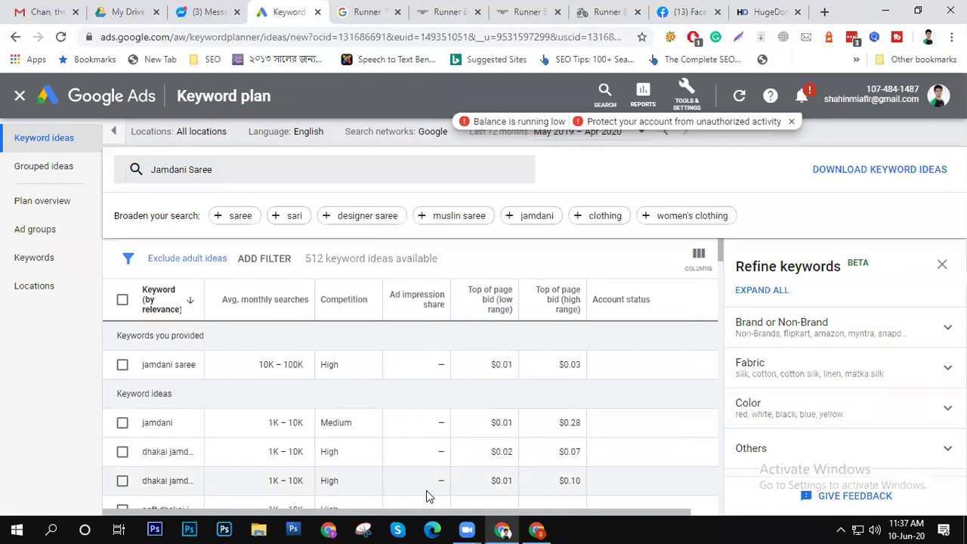
left_click(683, 12)
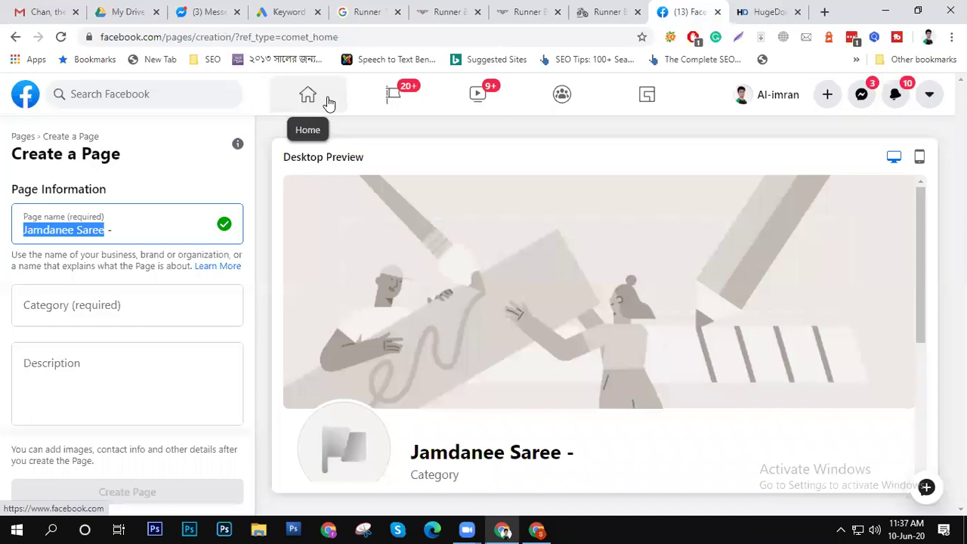
Load facebook.com/jamdanisaree, the existing Jamdani saree store page
left_click(25, 95)
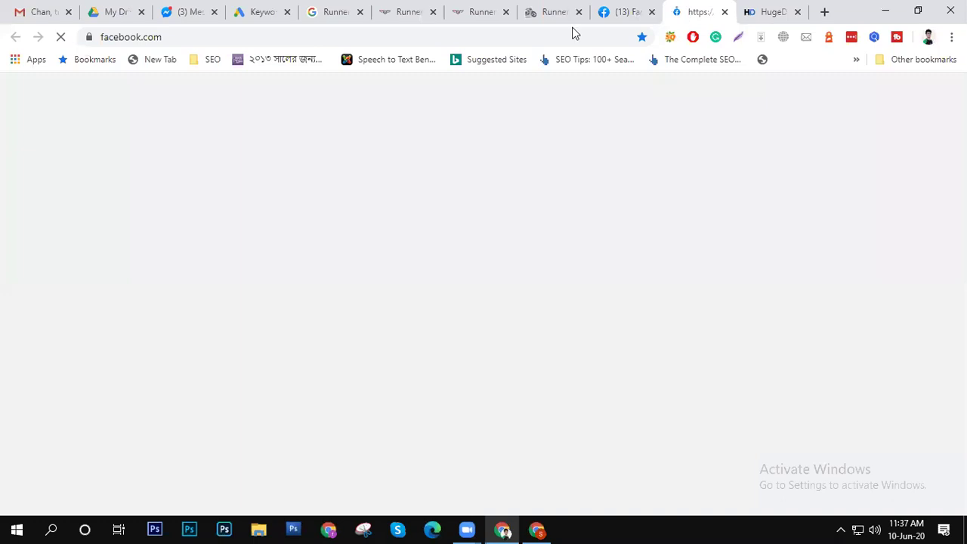
left_click(255, 41)
left_click(274, 42)
type("/")
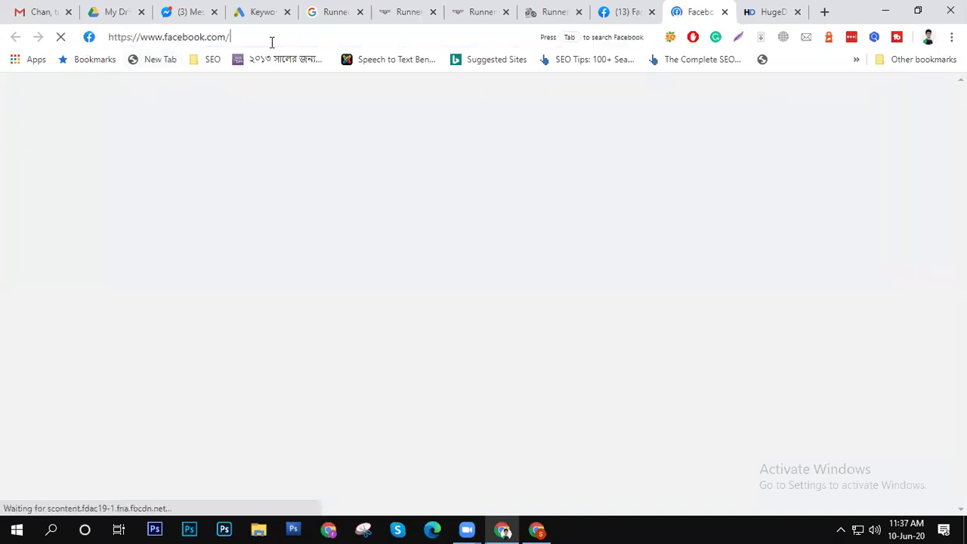
type("jam")
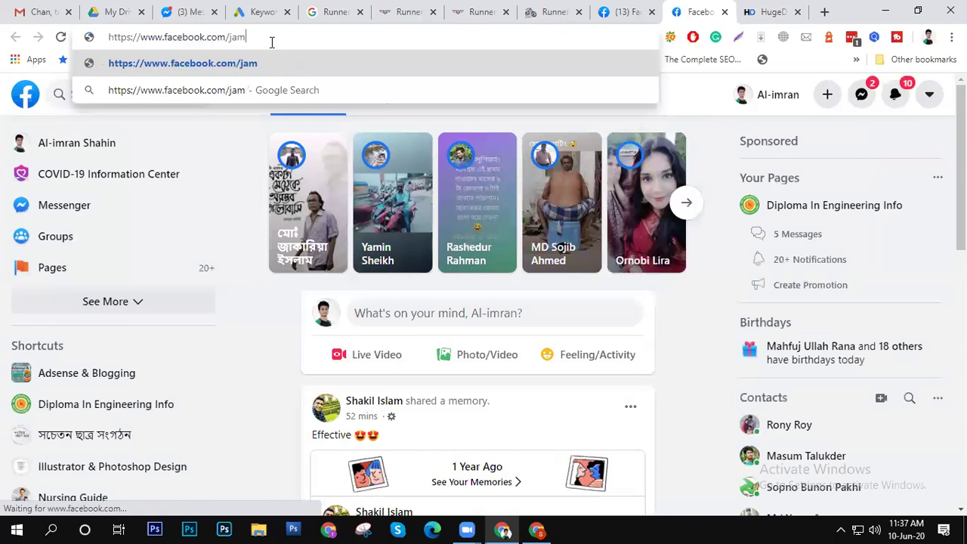
type("danisa")
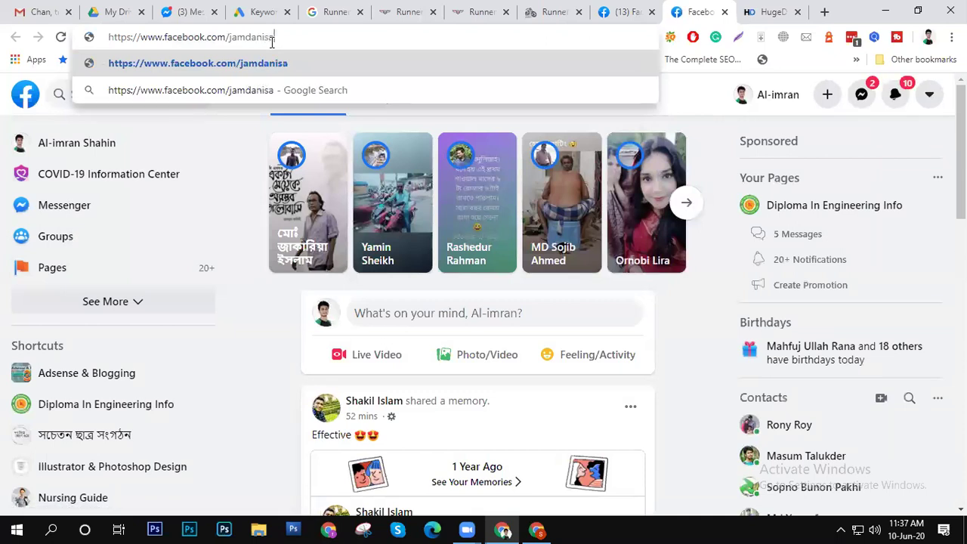
type("ree")
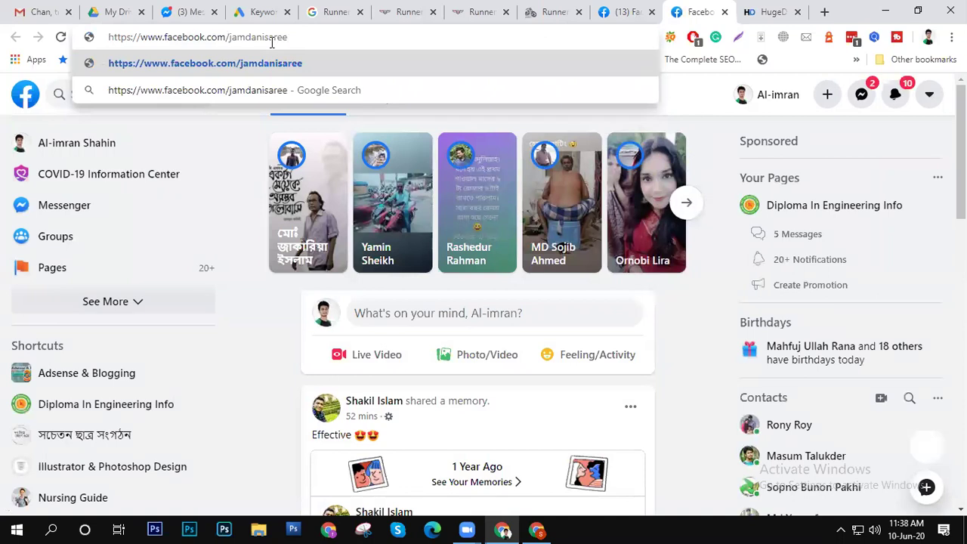
key("Return")
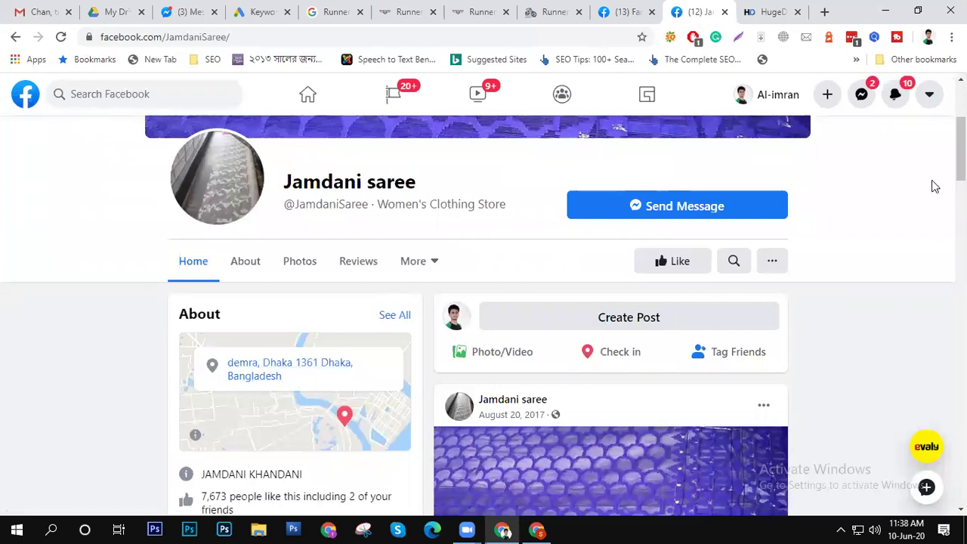
Browse the store page and expand a saree post's full text with See More
scroll(934, 186, "down", 4)
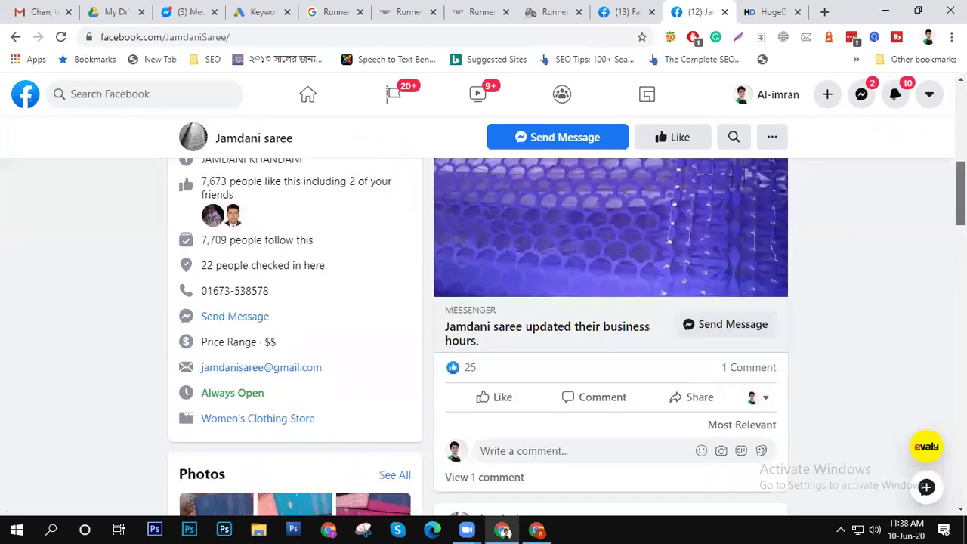
scroll(611, 337, "down", 5)
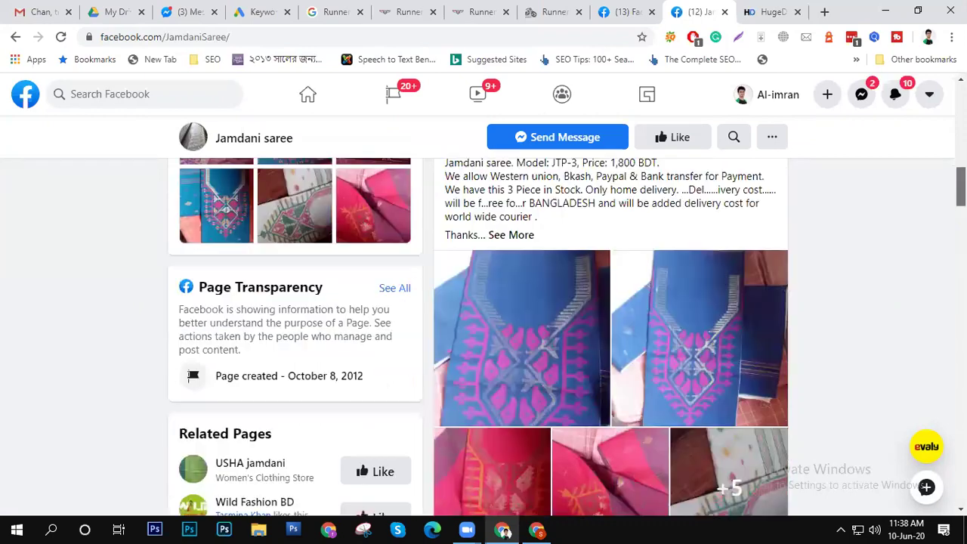
scroll(611, 337, "down", 5)
scroll(611, 337, "up", 5)
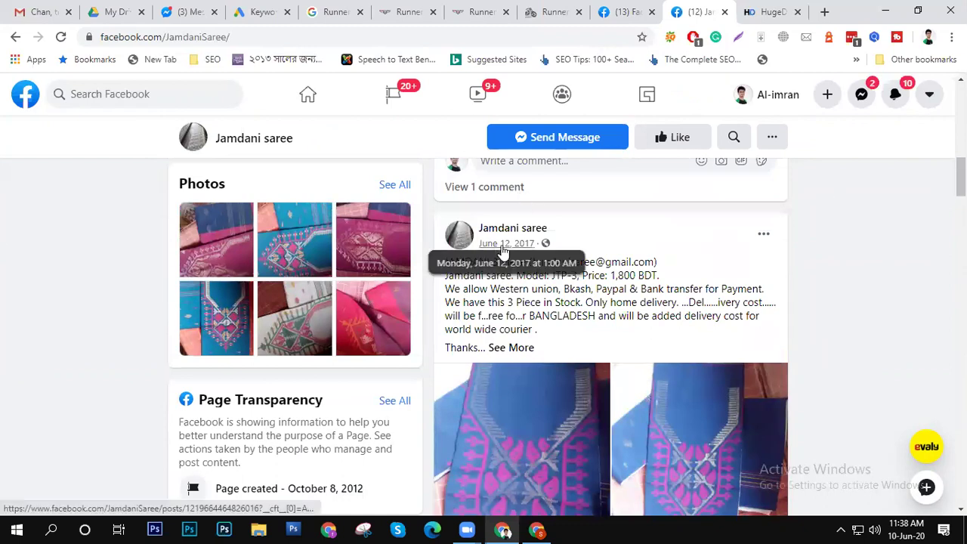
left_click(523, 349)
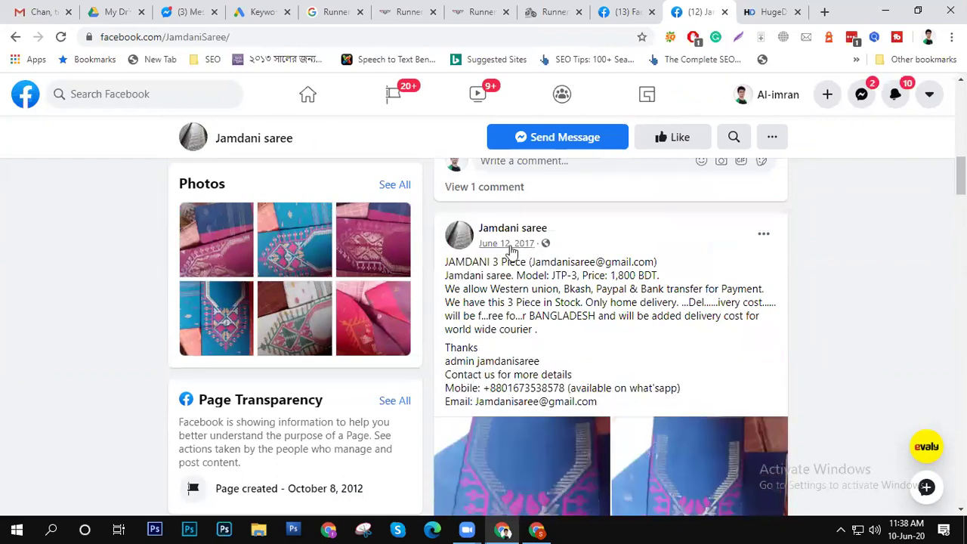
scroll(630, 334, "up", 4)
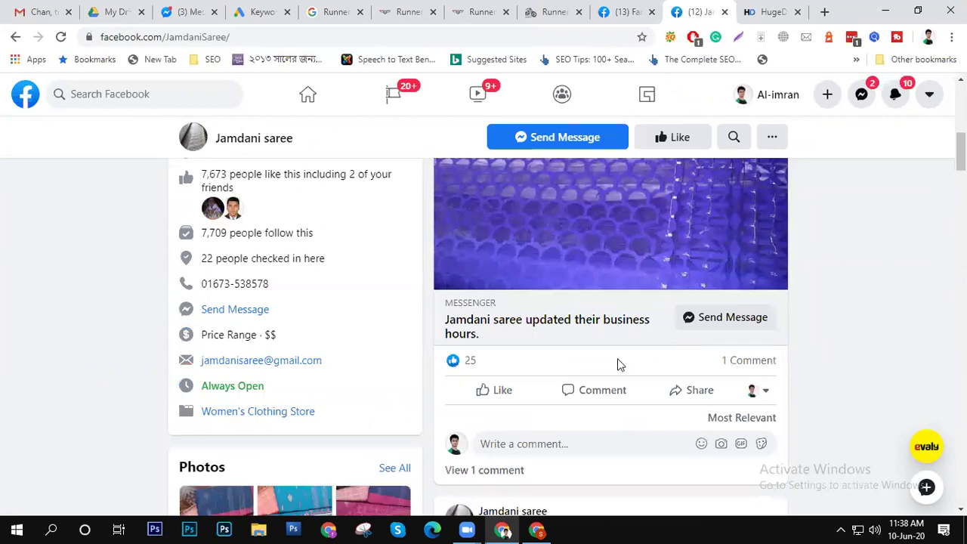
scroll(618, 364, "up", 5)
scroll(614, 370, "down", 4)
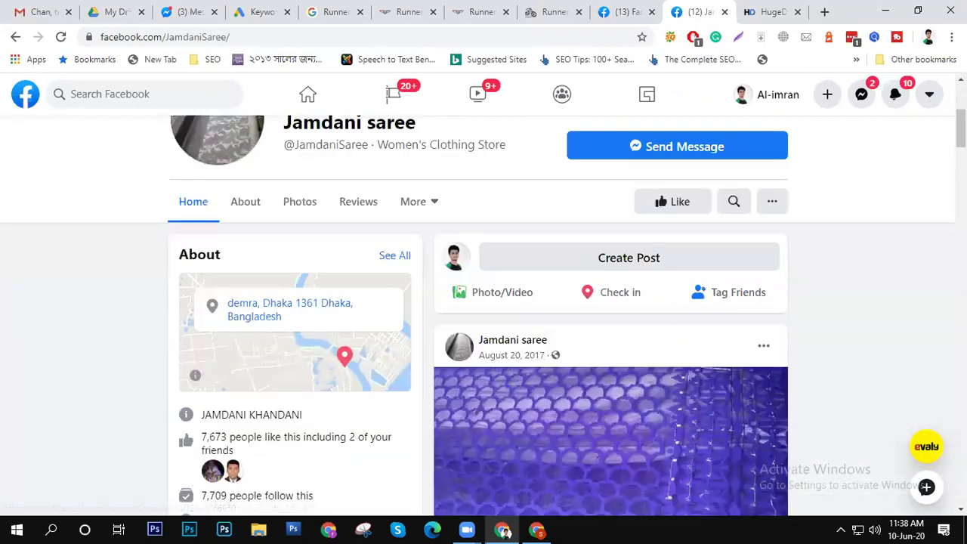
scroll(610, 317, "down", 3)
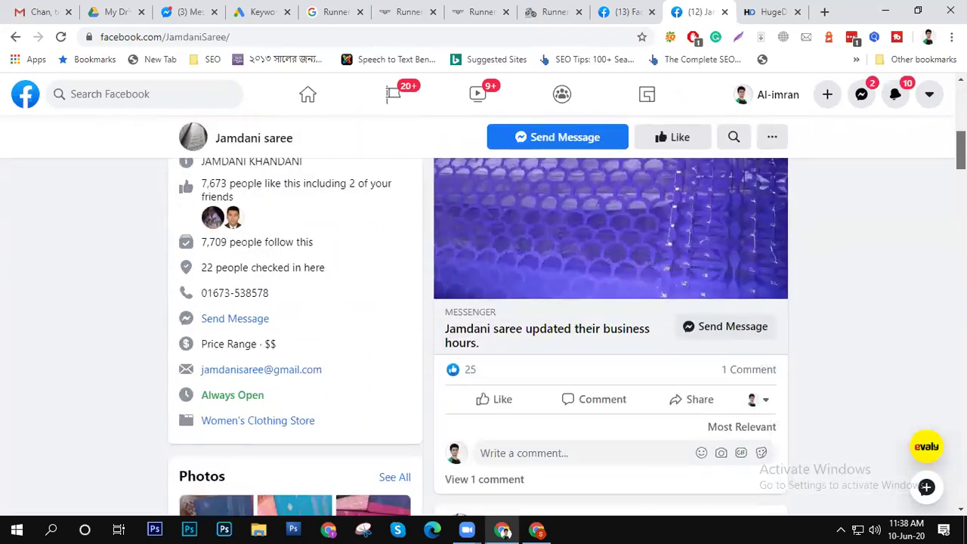
scroll(610, 317, "down", 1)
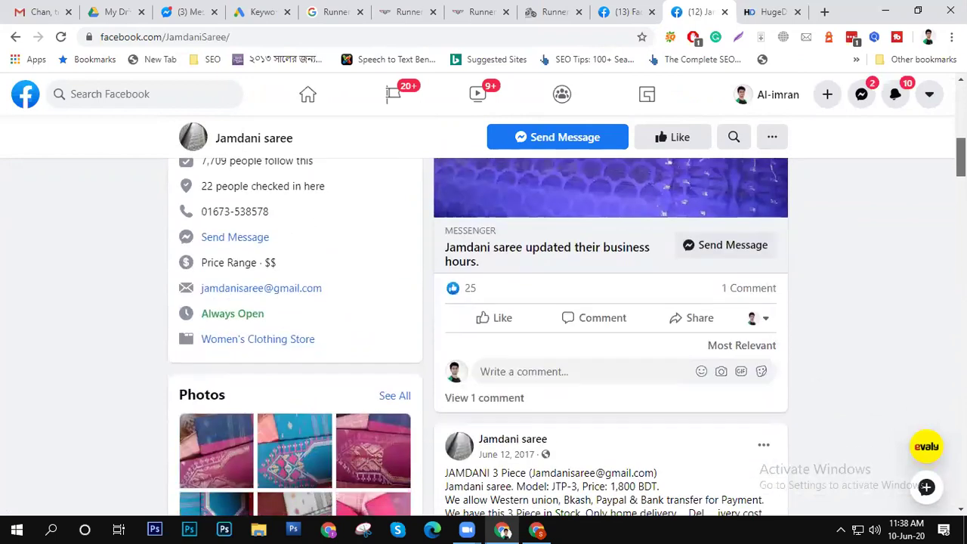
scroll(566, 327, "down", 3)
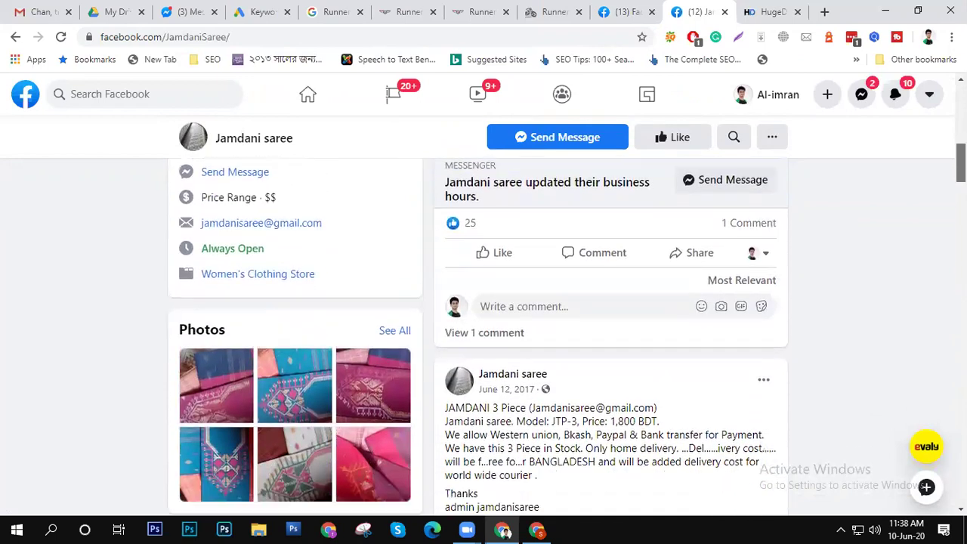
scroll(567, 327, "down", 1)
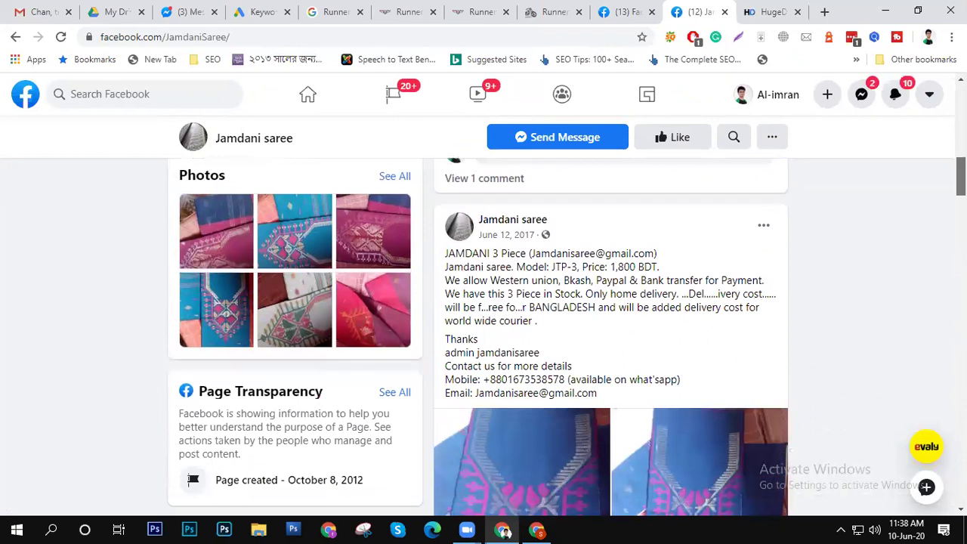
scroll(566, 327, "down", 5)
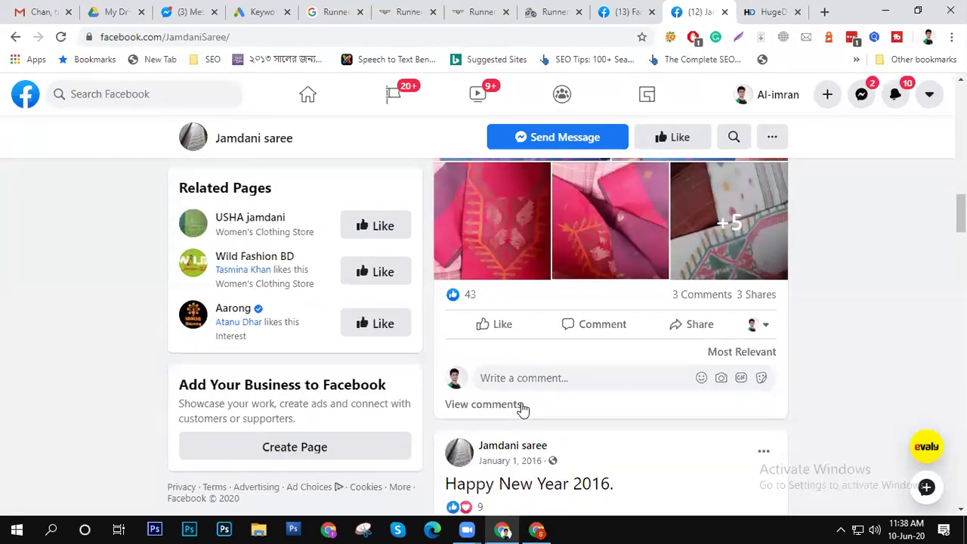
Read the comments under the saree post and the business-hours post
left_click(521, 406)
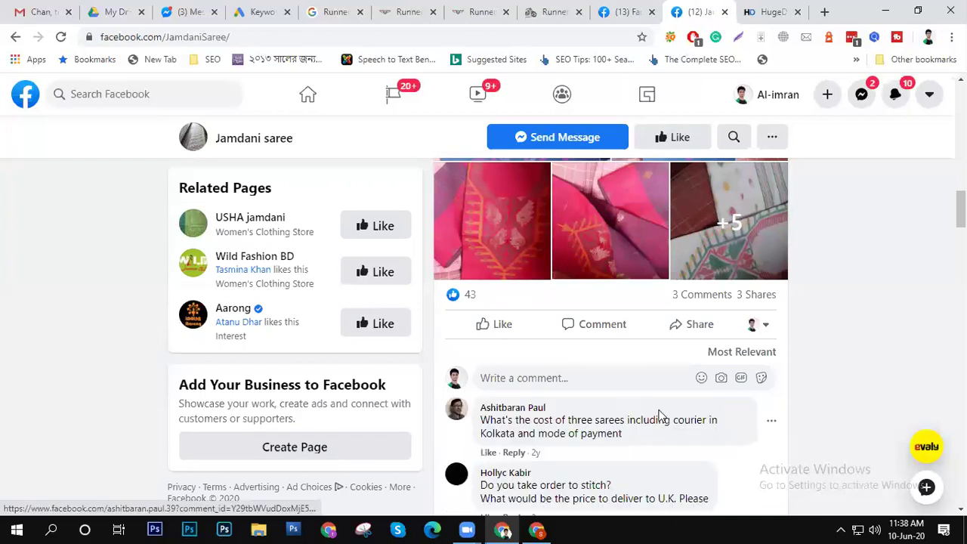
scroll(670, 413, "down", 1)
scroll(671, 413, "down", 3)
scroll(670, 413, "up", 10)
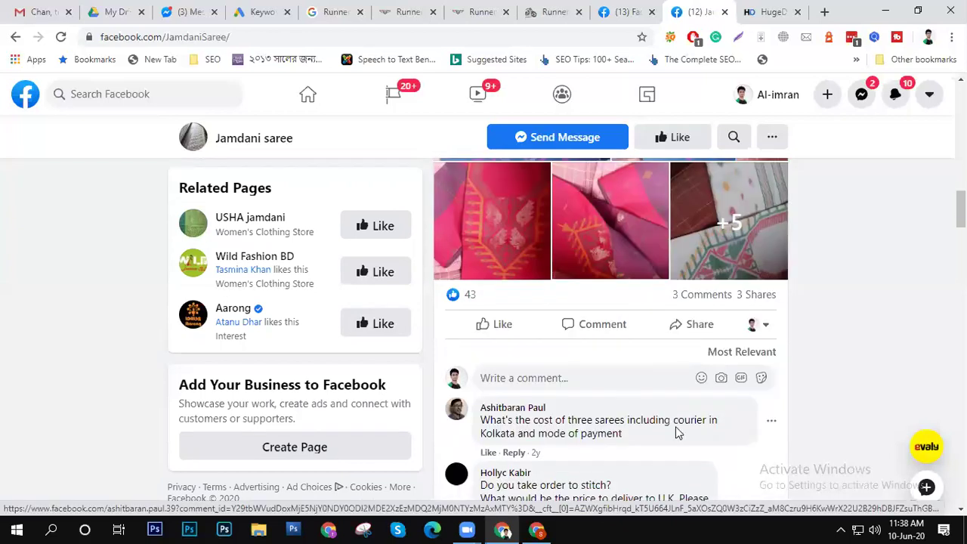
scroll(671, 410, "up", 5)
scroll(671, 410, "down", 3)
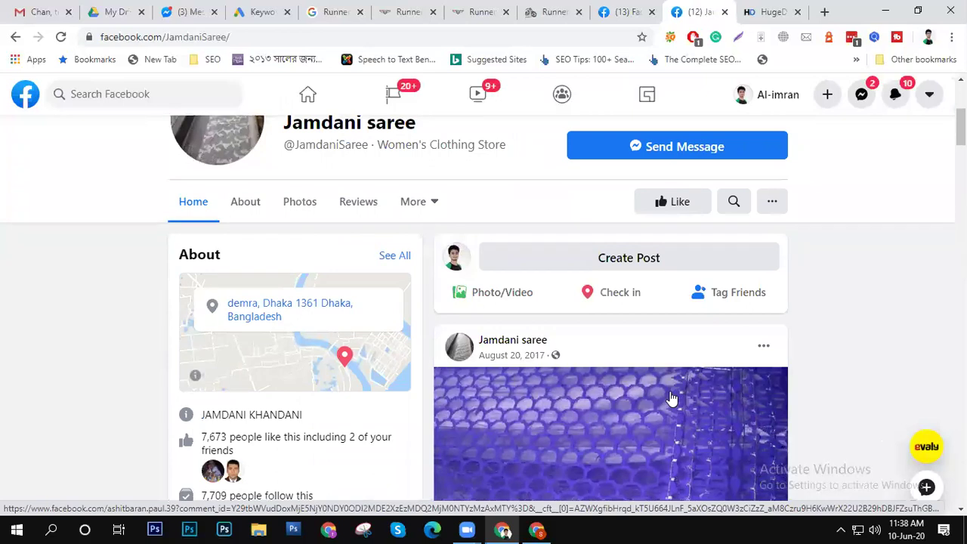
left_click_drag(960, 126, 960, 156)
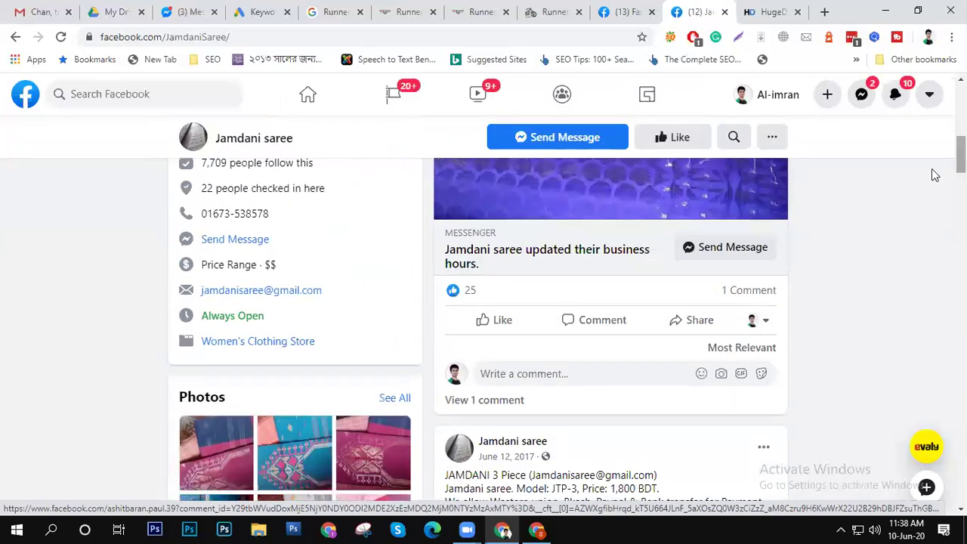
left_click(745, 295)
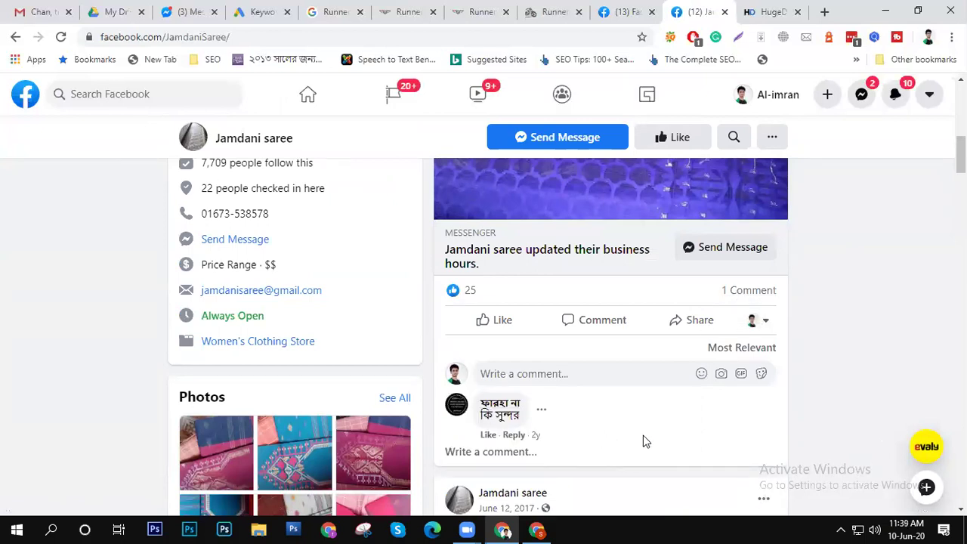
scroll(642, 434, "up", 8)
scroll(648, 430, "down", 7)
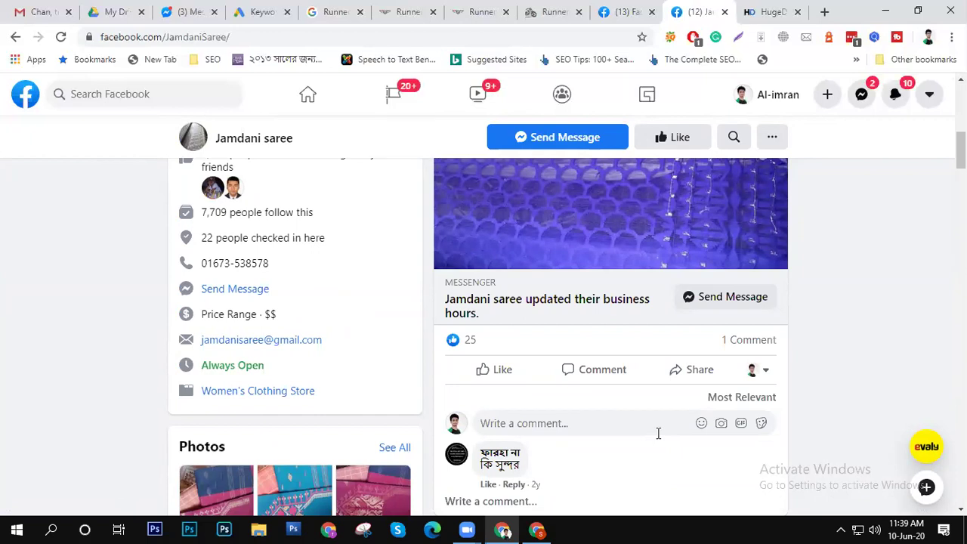
scroll(395, 313, "up", 8)
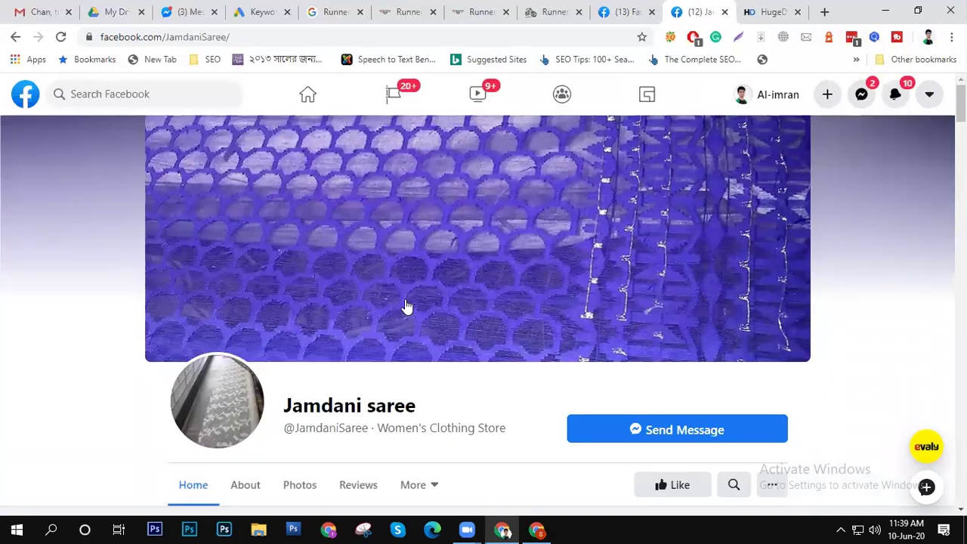
Select the full page title 'Jamdani saree' on the existing store page
scroll(406, 317, "down", 2)
scroll(412, 363, "up", 3)
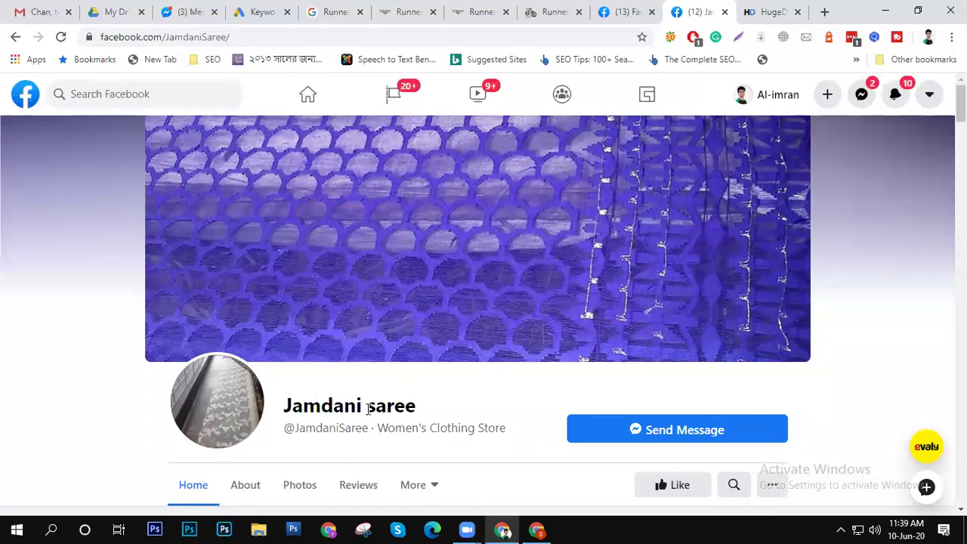
left_click_drag(408, 409, 274, 442)
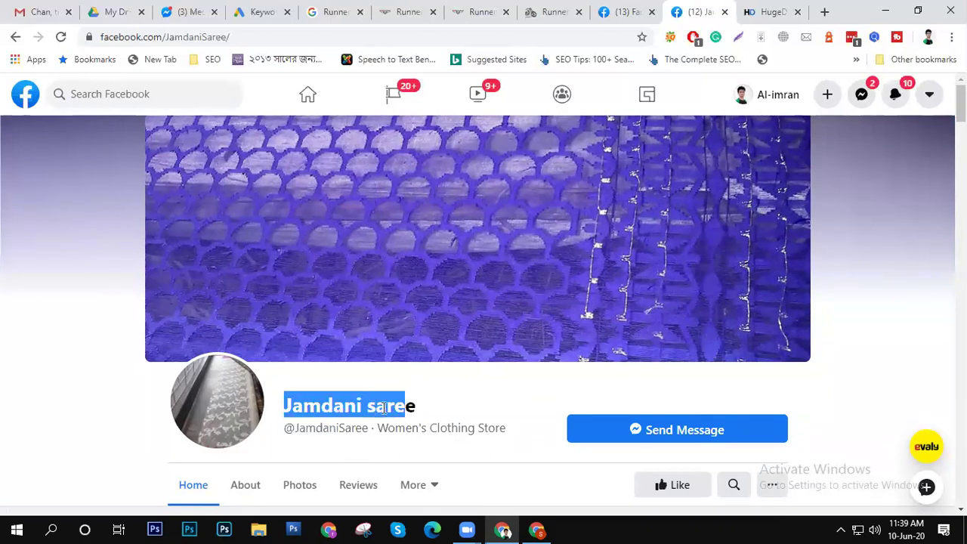
left_click(429, 410)
triple_click(364, 401)
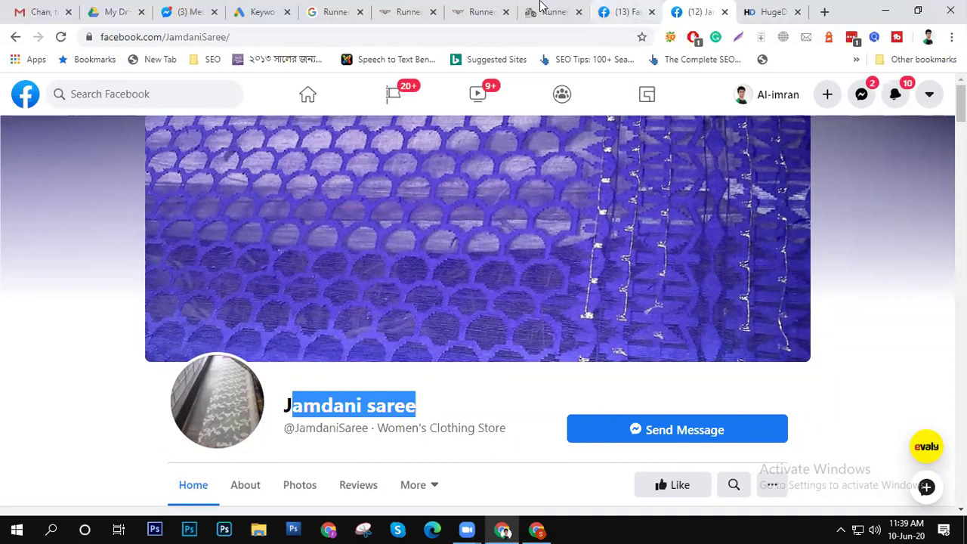
Go back to the Create a Page form and put the cursor in the Page name field
left_click(619, 11)
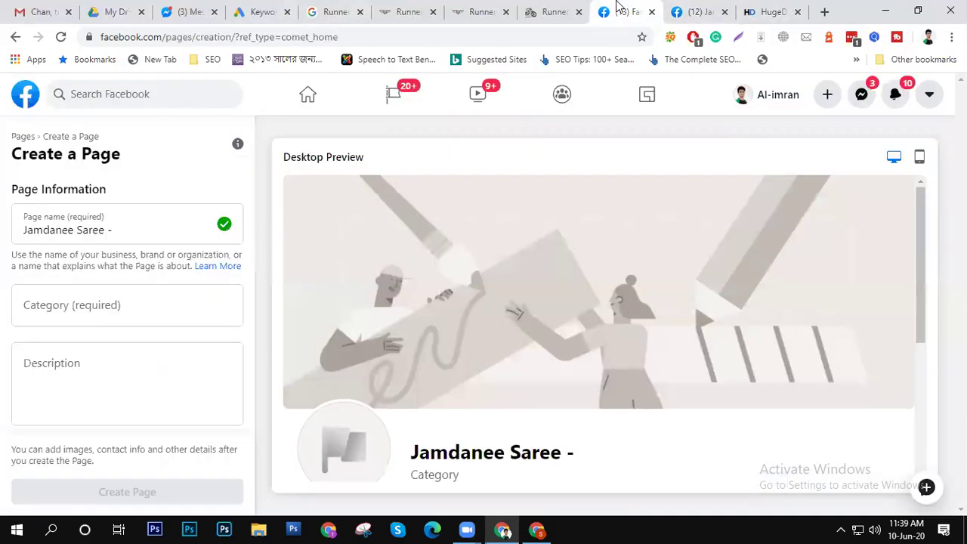
left_click(121, 230)
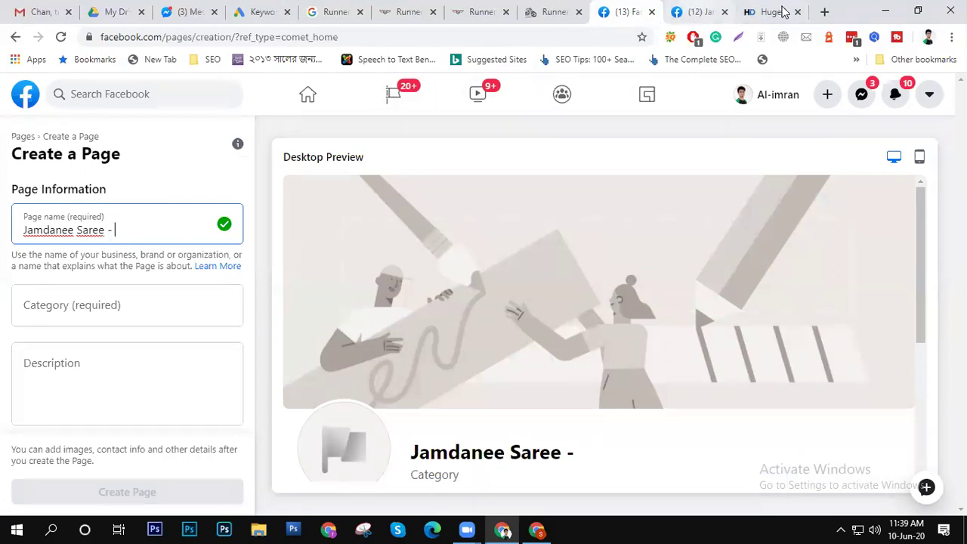
Open twitter.com/jamdanisaree to check for an existing Jamdani Saree profile
left_click(822, 13)
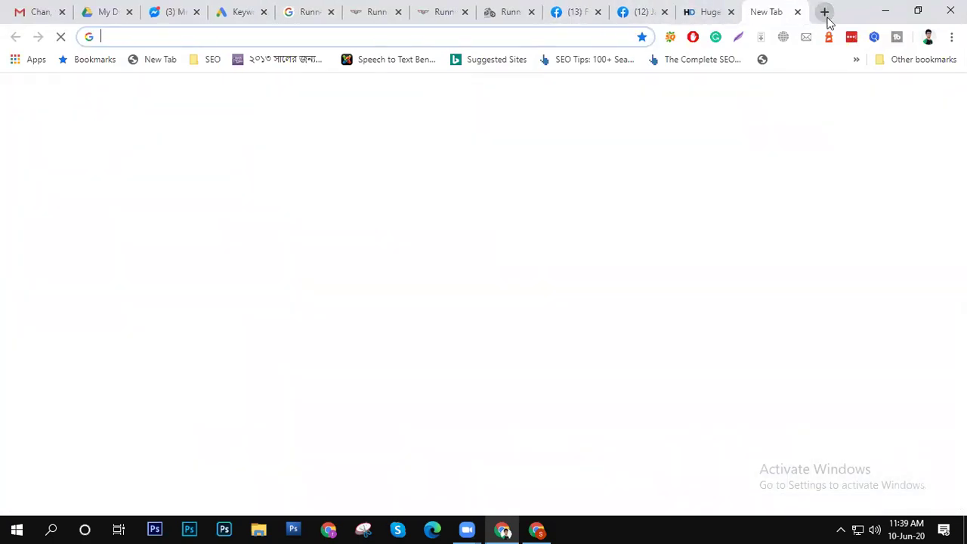
type("twi")
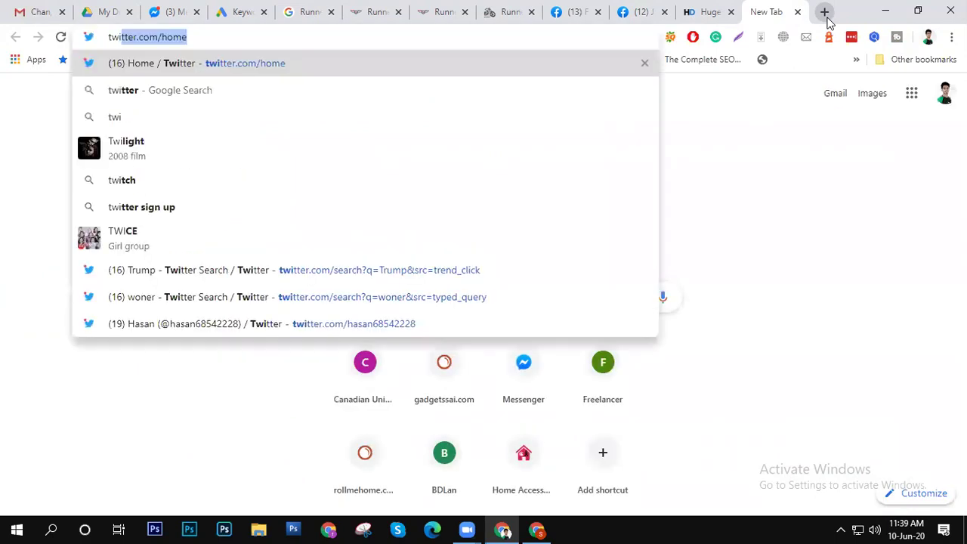
key("Right")
key("BackSpace")
key("BackSpace")
key("BackSpace")
key("BackSpace")
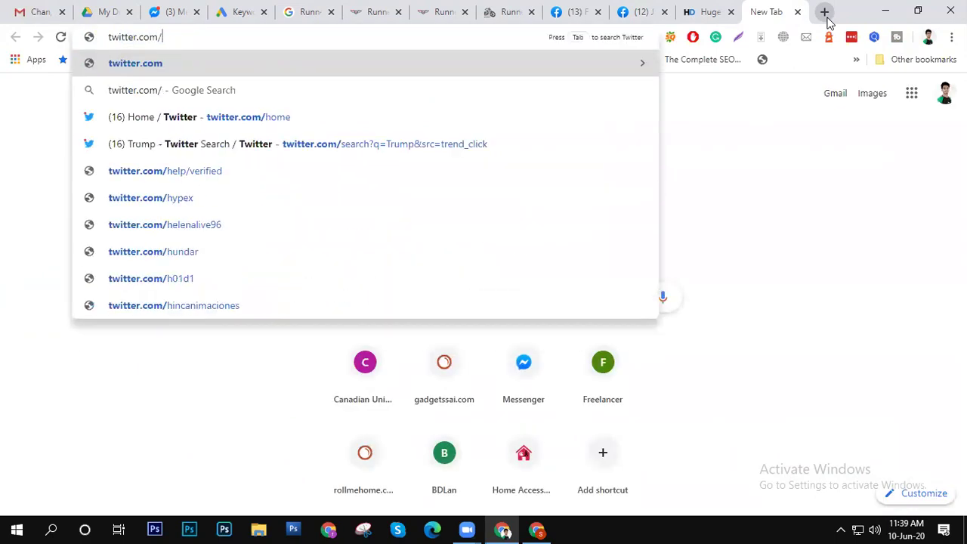
type("jamda")
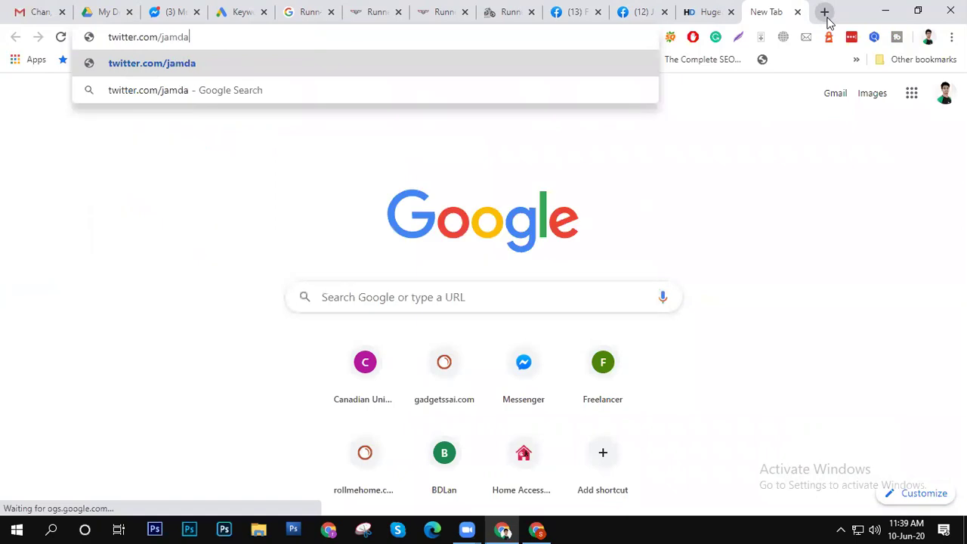
type("nisaree")
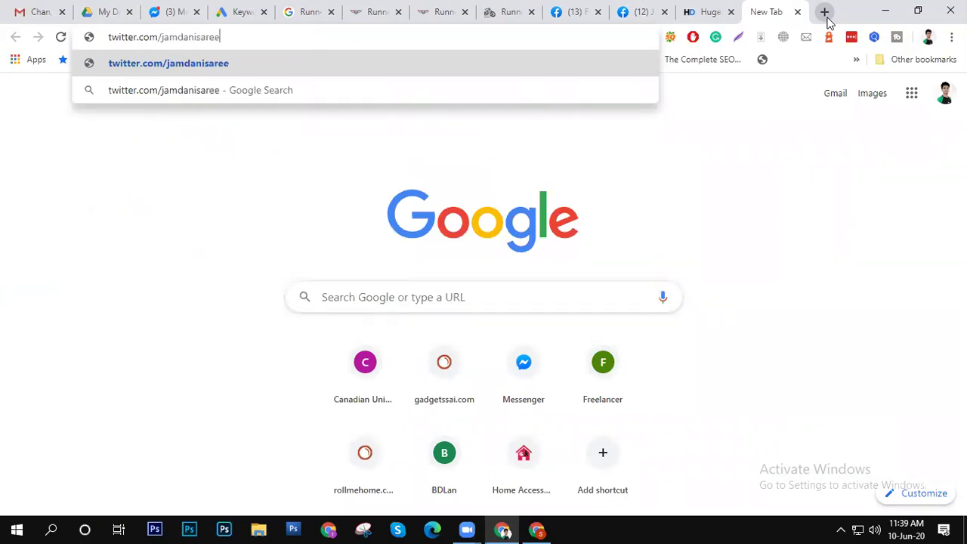
key("Return")
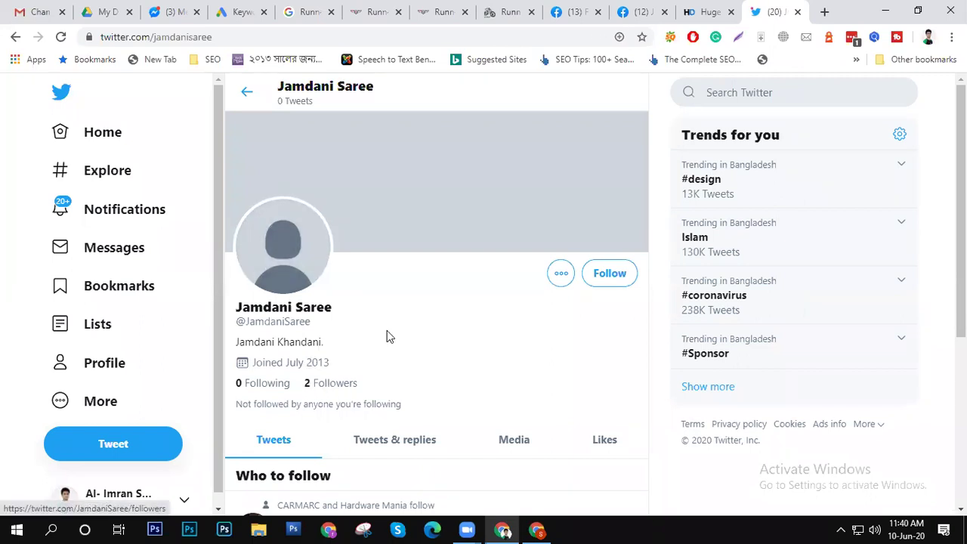
scroll(388, 333, "down", 4)
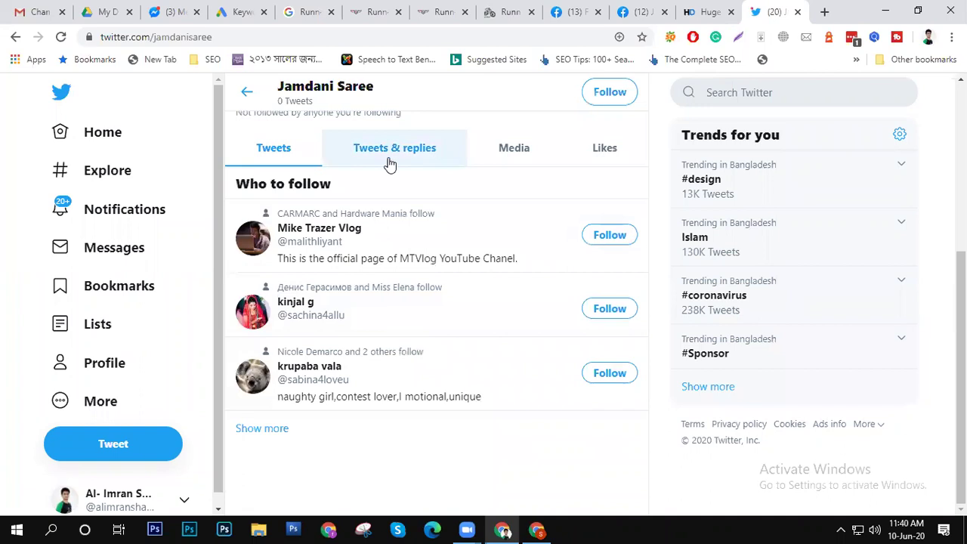
left_click(274, 429)
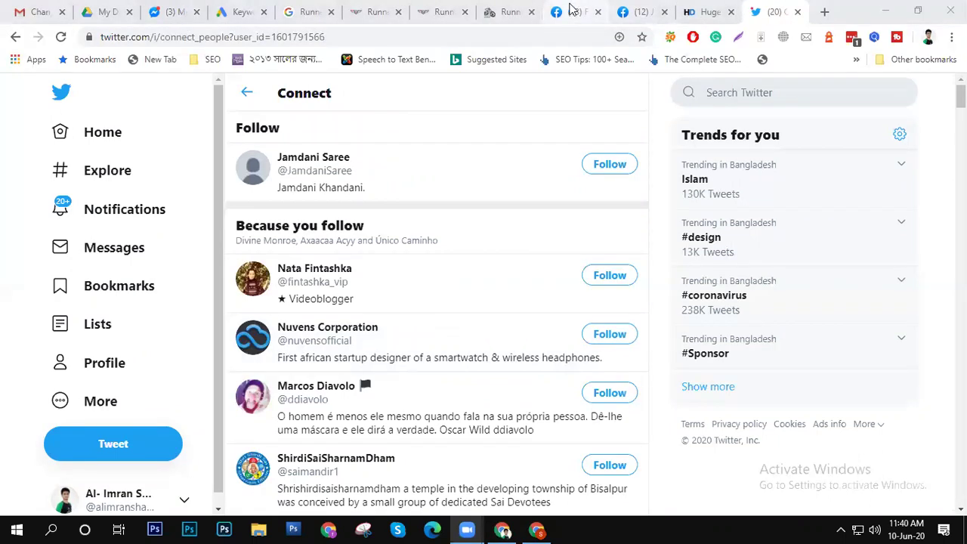
left_click(570, 11)
Append 'topjamdani.com' to the Page name and delete the 'ee' ending of 'Jamdanee'
left_click(131, 220)
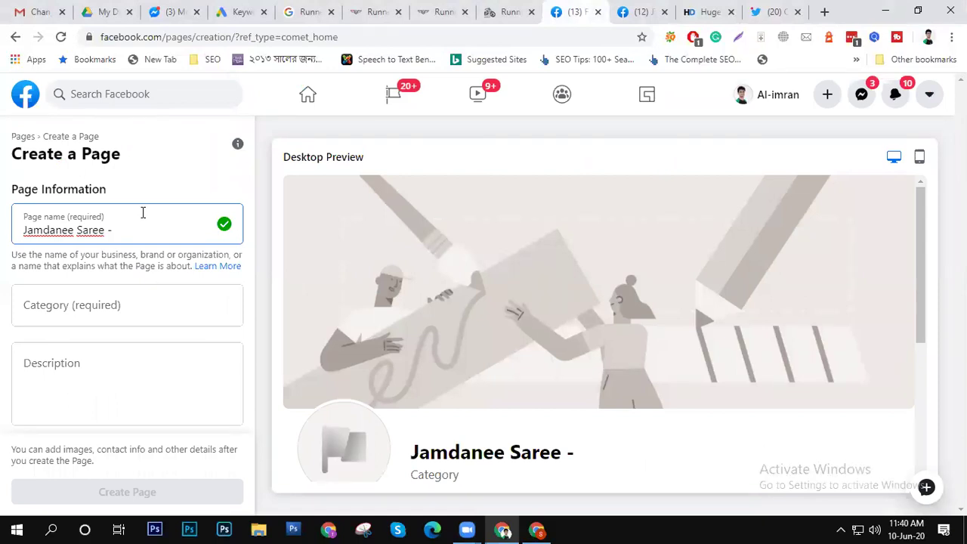
type("t")
key("BackSpace")
type("top")
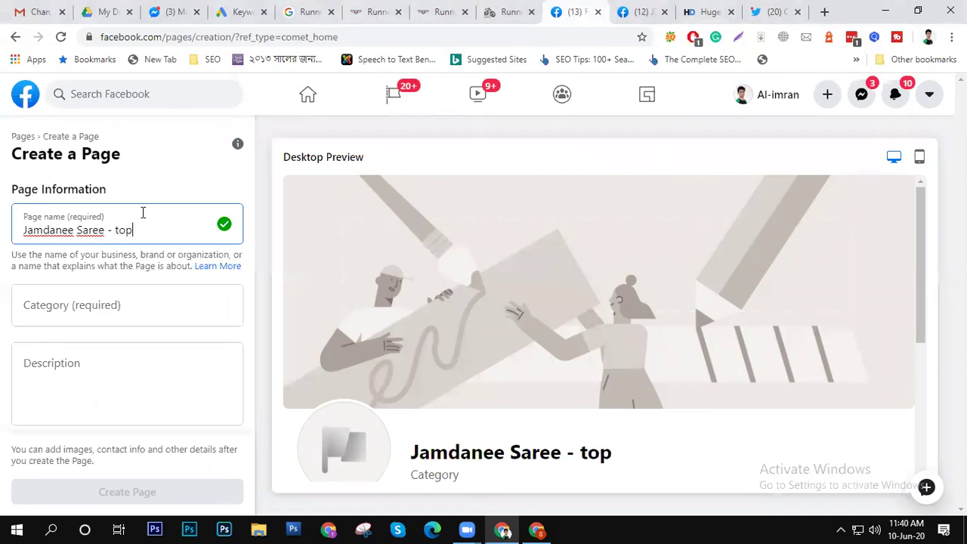
type("jamdani.com")
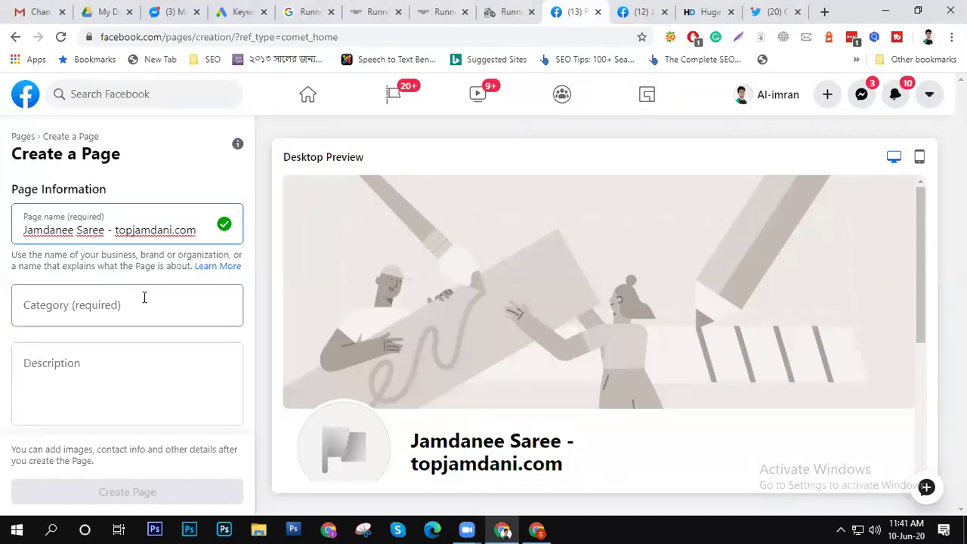
left_click(75, 229)
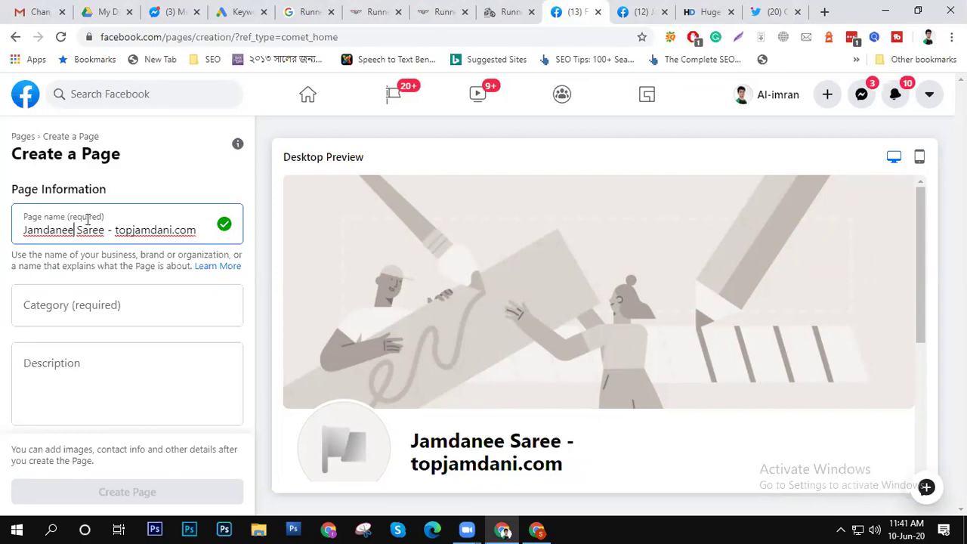
key("BackSpace")
key("BackSpace")
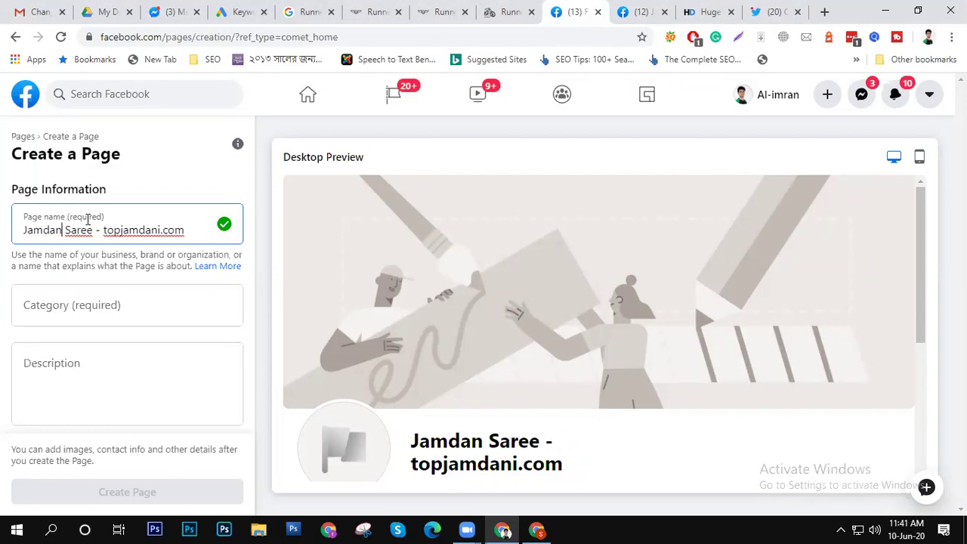
Finish the name as 'Jamdani' and add Women's Clothing Store as the first category
type("i")
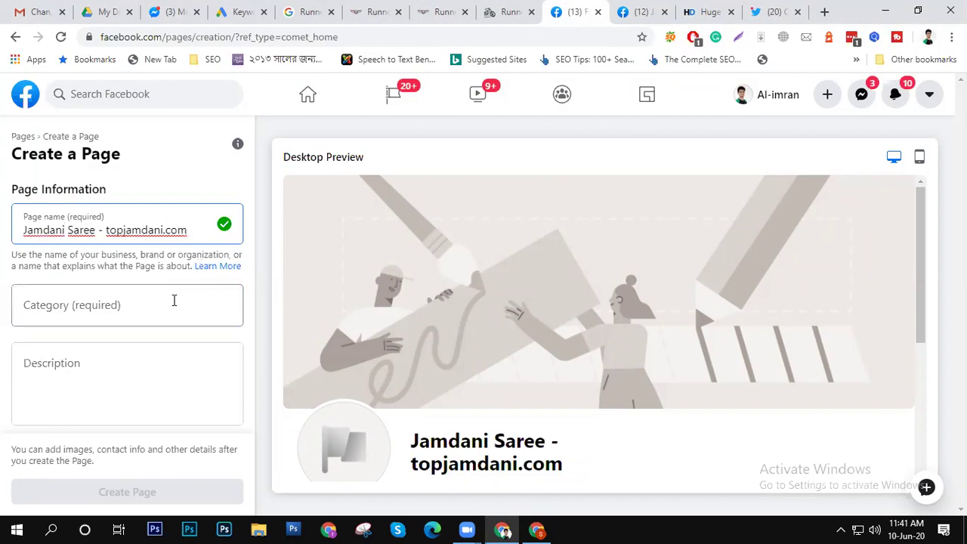
left_click(173, 301)
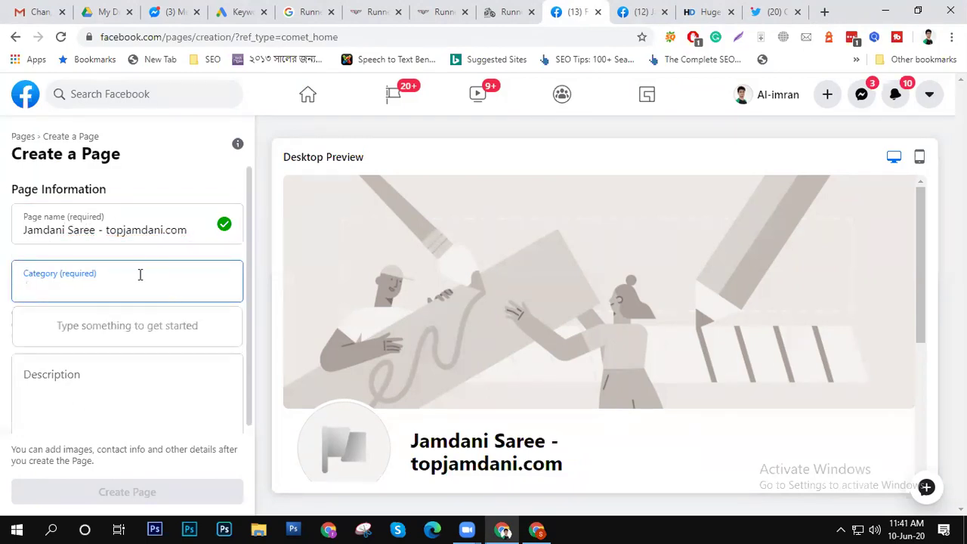
left_click(139, 284)
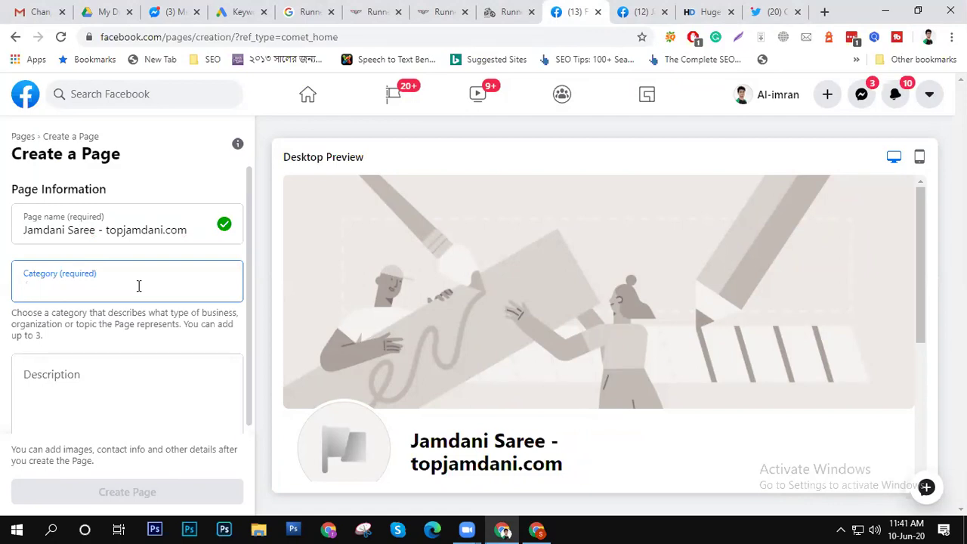
type("c")
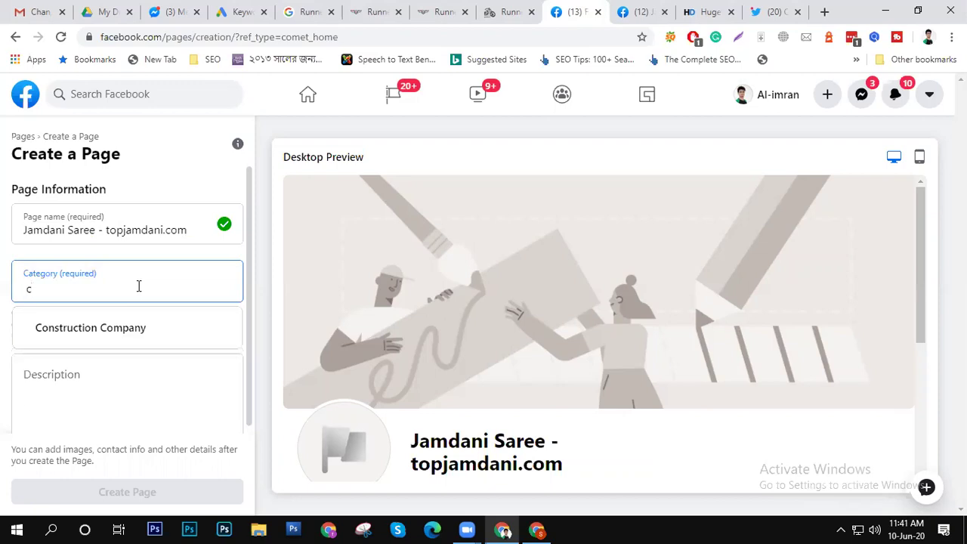
key("BackSpace")
type("wo")
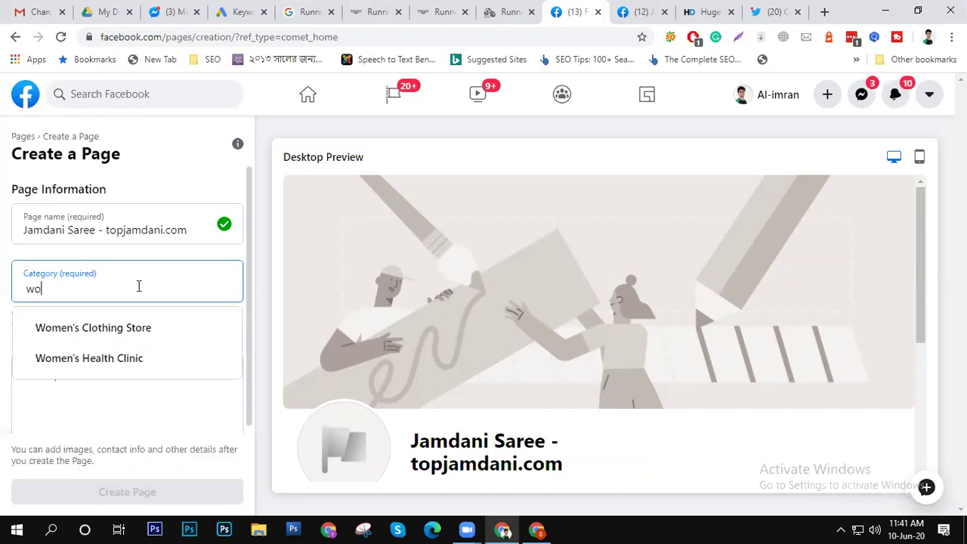
left_click(147, 332)
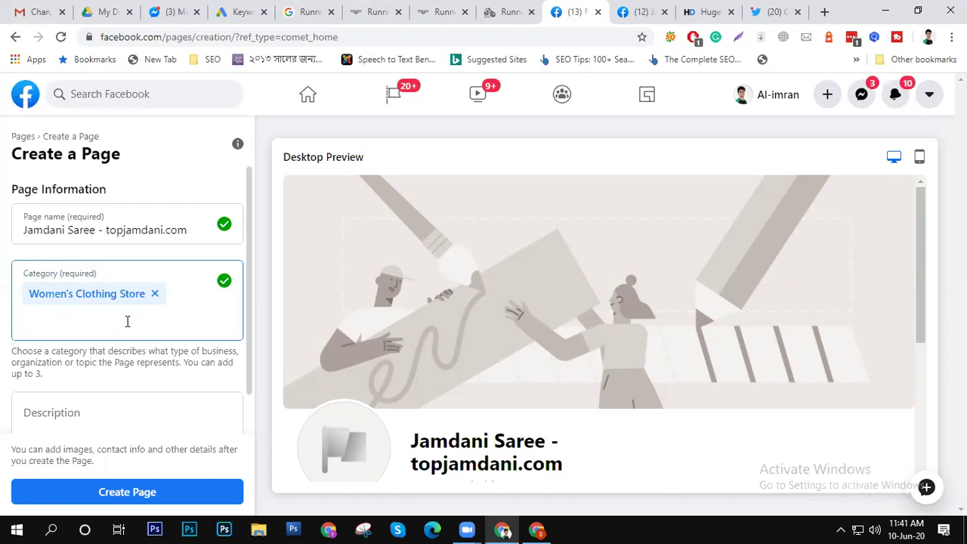
Add E-commerce Website as the second category
type("choth")
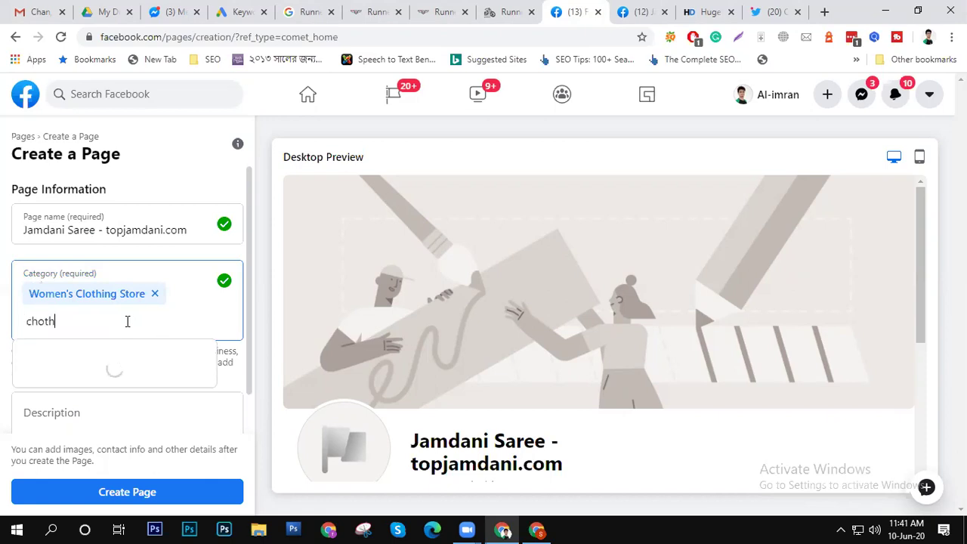
type("ing")
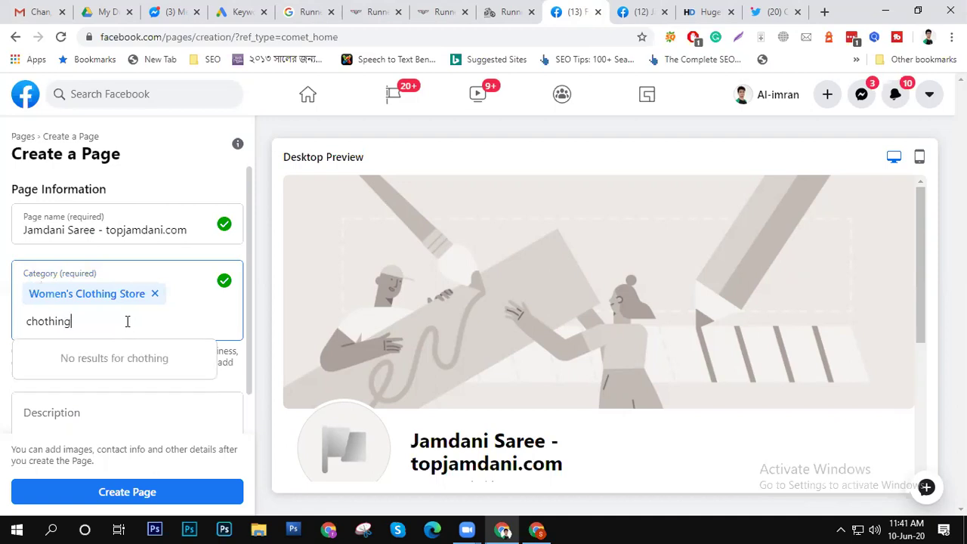
key("BackSpace")
key("BackSpace")
key("BackSpace")
key("BackSpace")
key("BackSpace")
key("BackSpace")
key("BackSpace")
key("BackSpace")
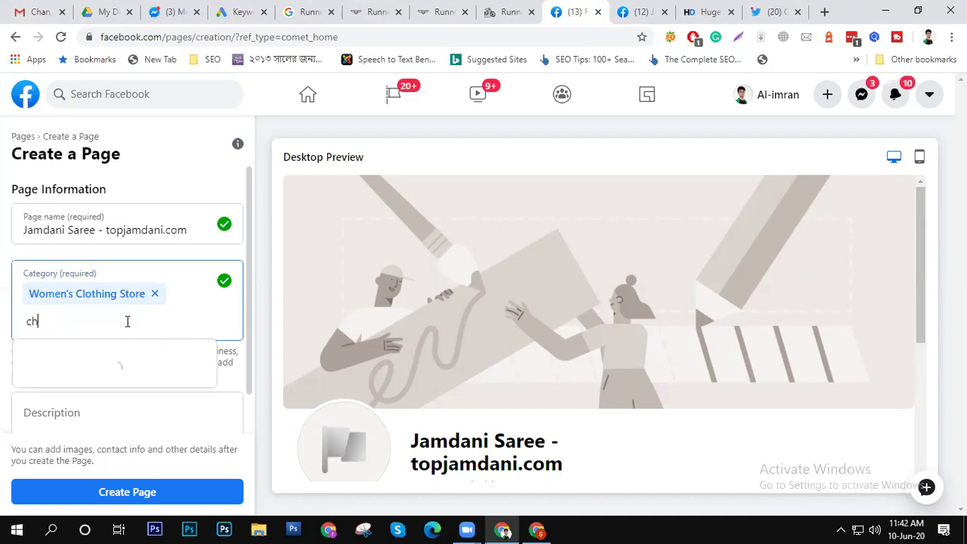
type("e")
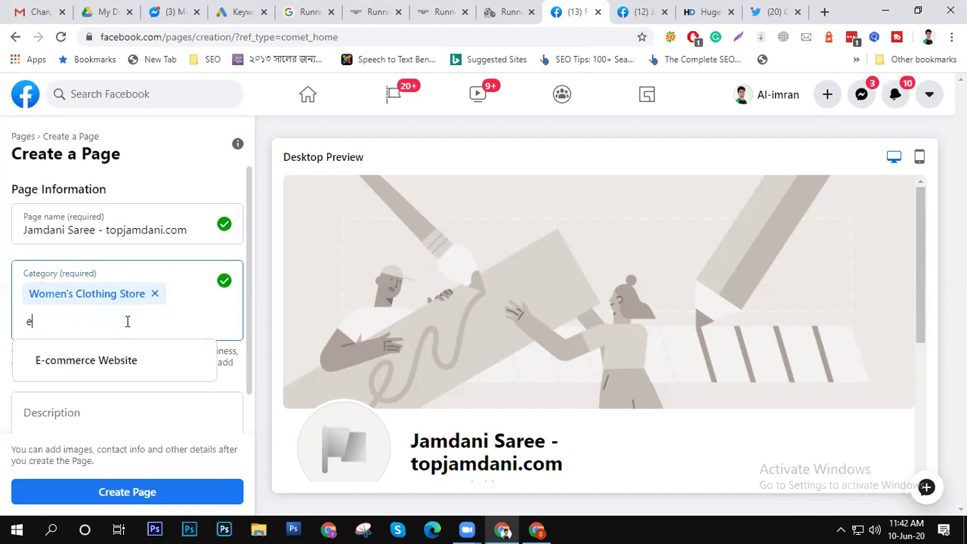
left_click(133, 369)
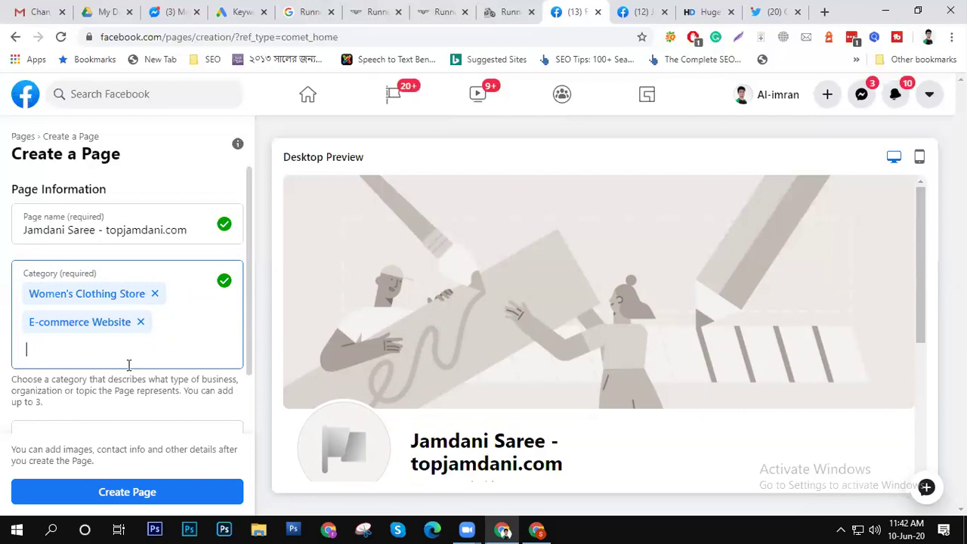
Add Shopping & Retail as the third category
type("sho")
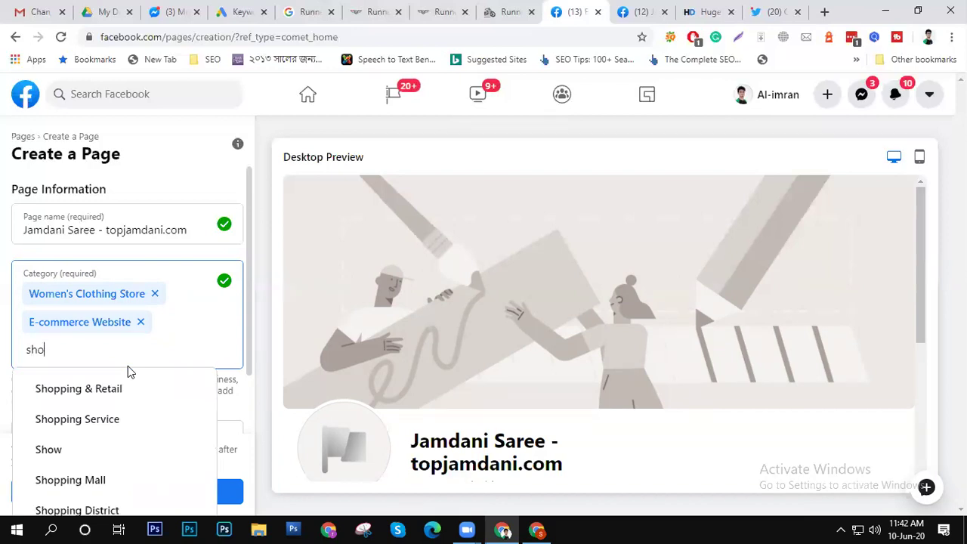
left_click(115, 390)
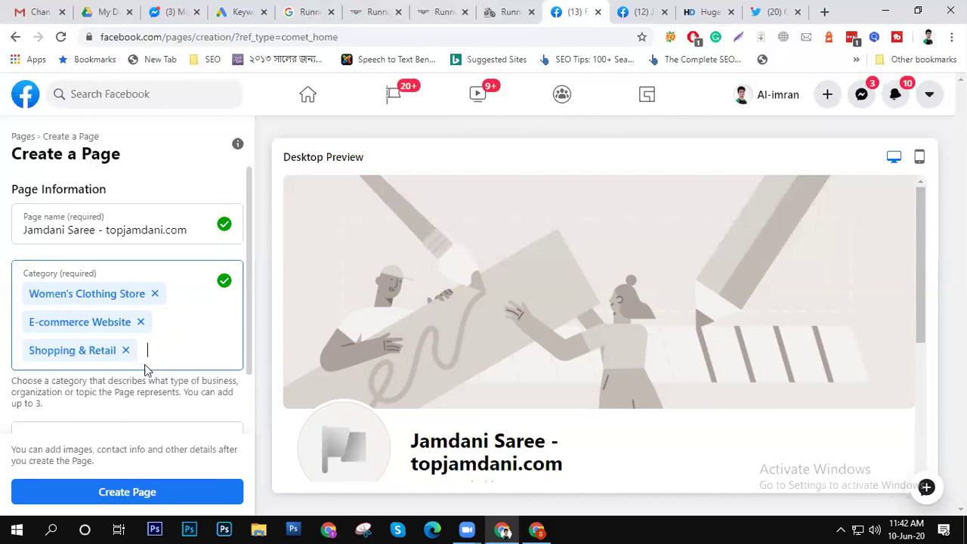
type("on")
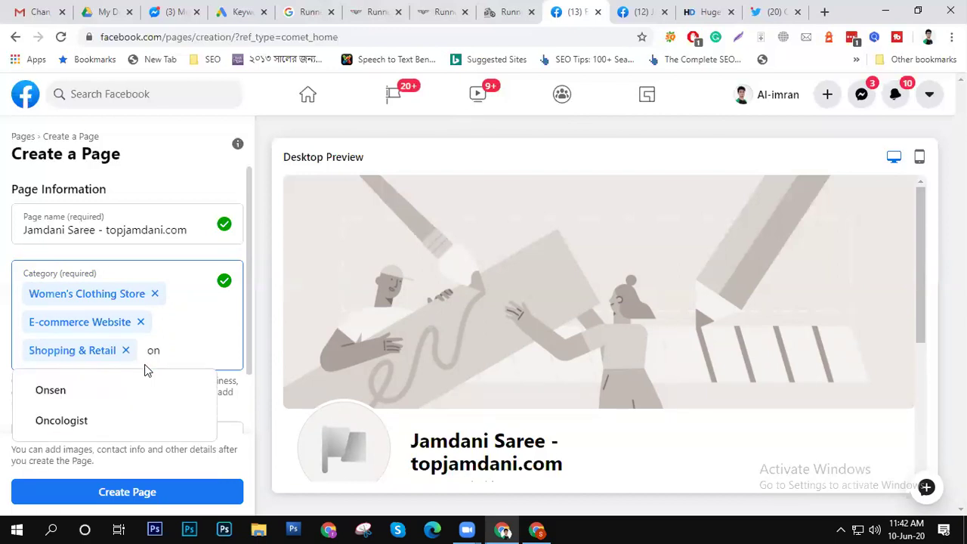
key("BackSpace")
key("BackSpace")
type("sho")
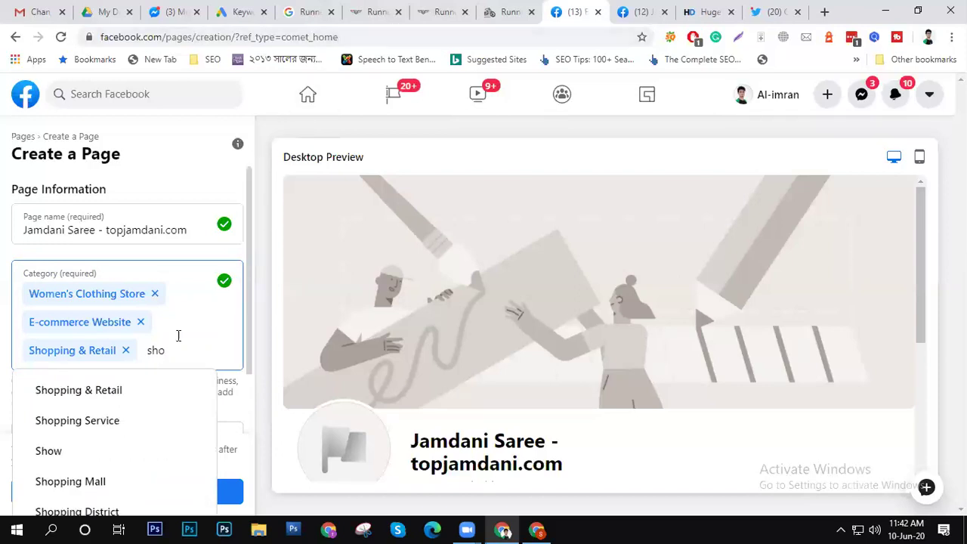
left_click(142, 431)
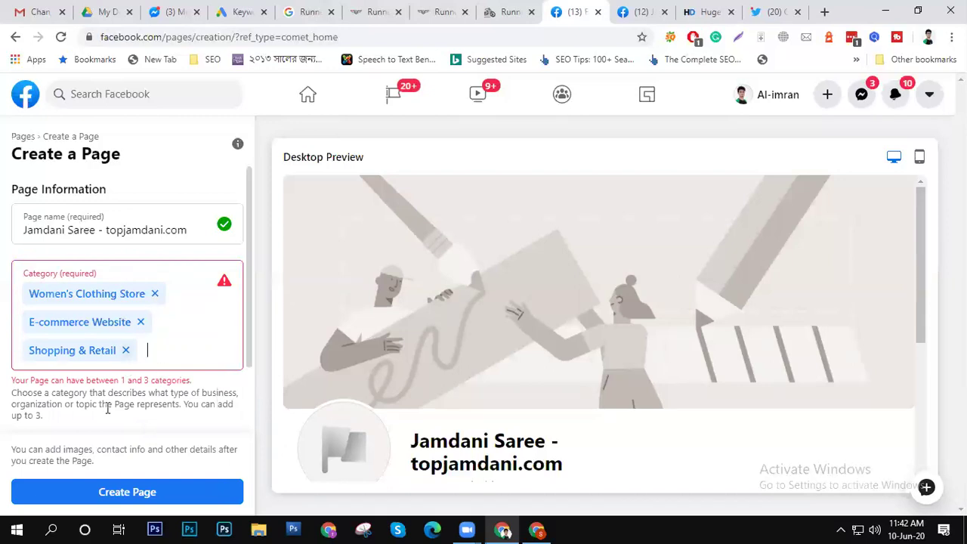
scroll(98, 363, "down", 1)
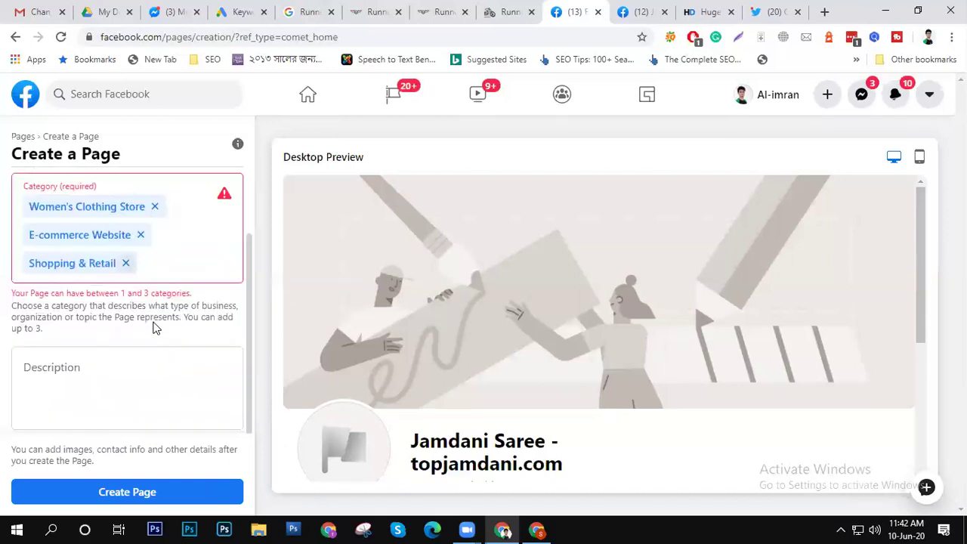
Revisit the Category field, then place the cursor in the empty Description box
left_click(97, 367)
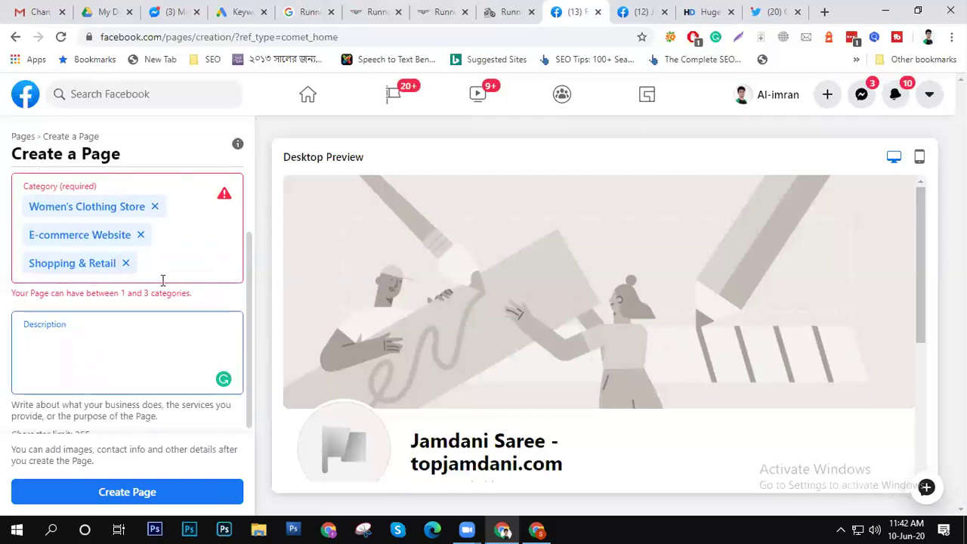
left_click(181, 244)
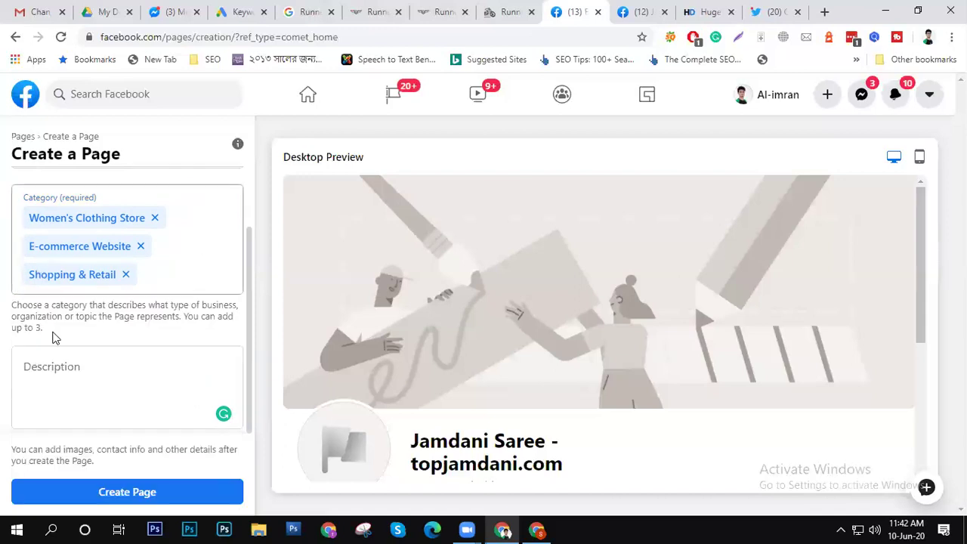
left_click(72, 374)
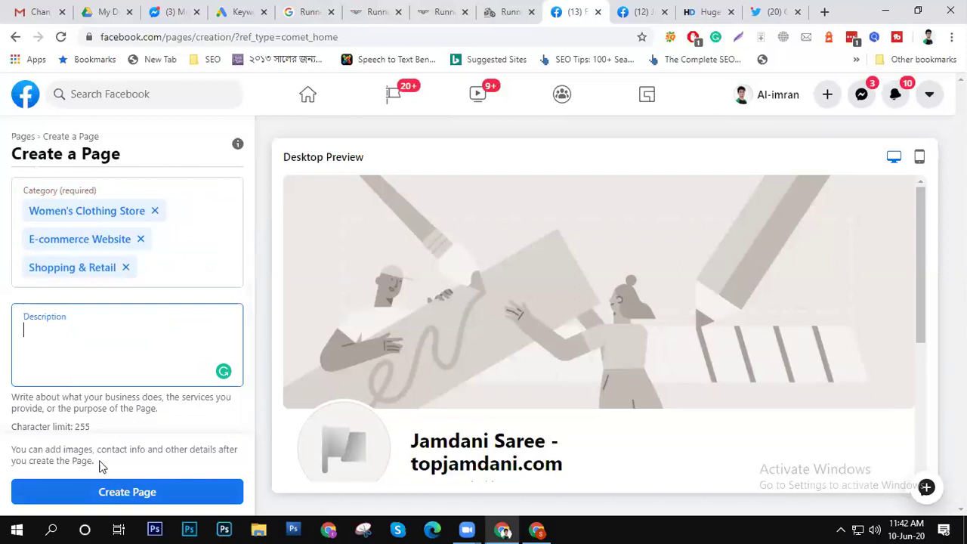
left_click(90, 429)
left_click(103, 342)
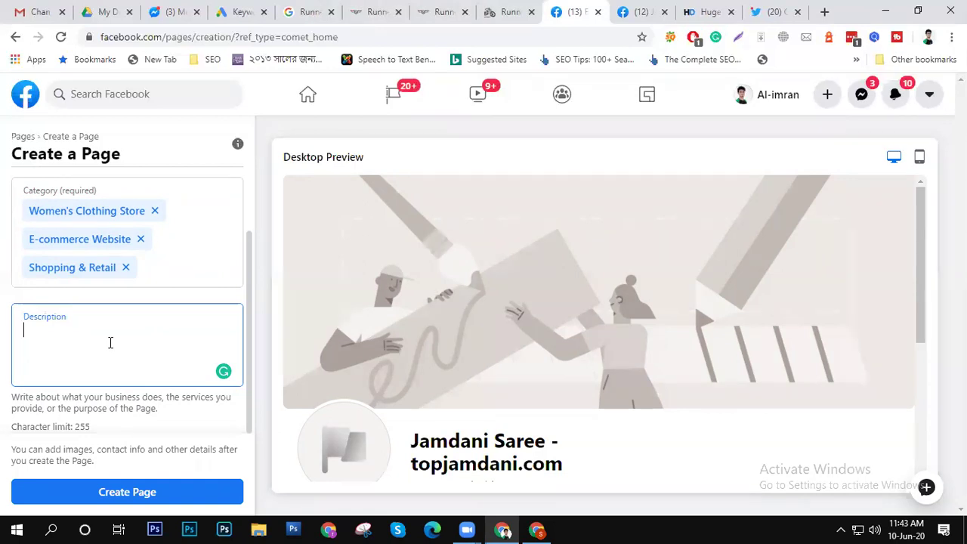
Type 'Jamdani saree is traditional and occasional dress for', correcting 'occational' via spelling suggestion
type("Jamdani saree is tra")
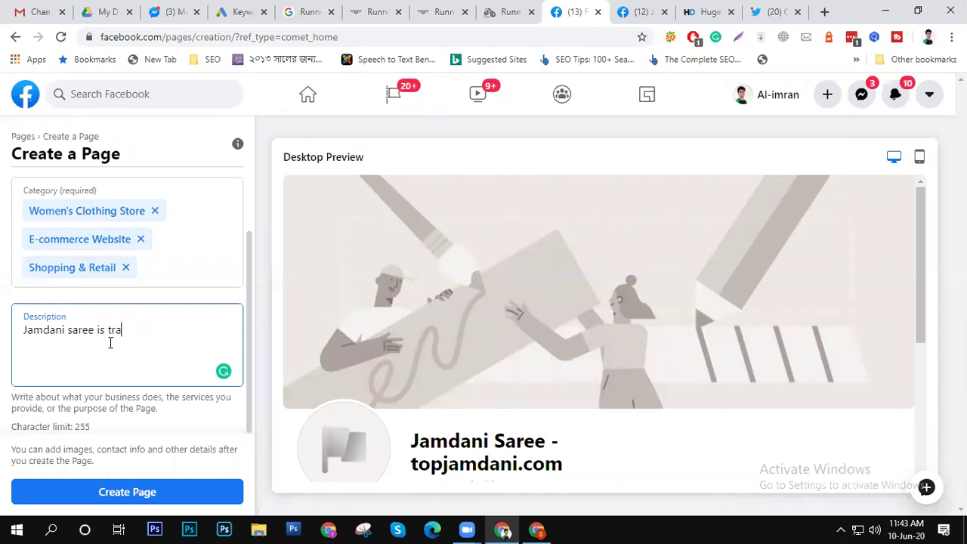
type("ditional and")
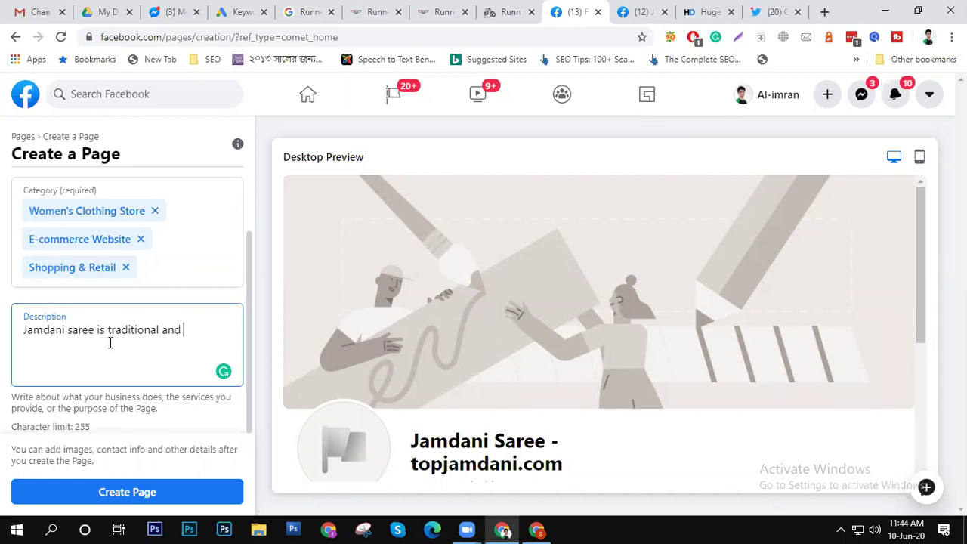
type("occational dr")
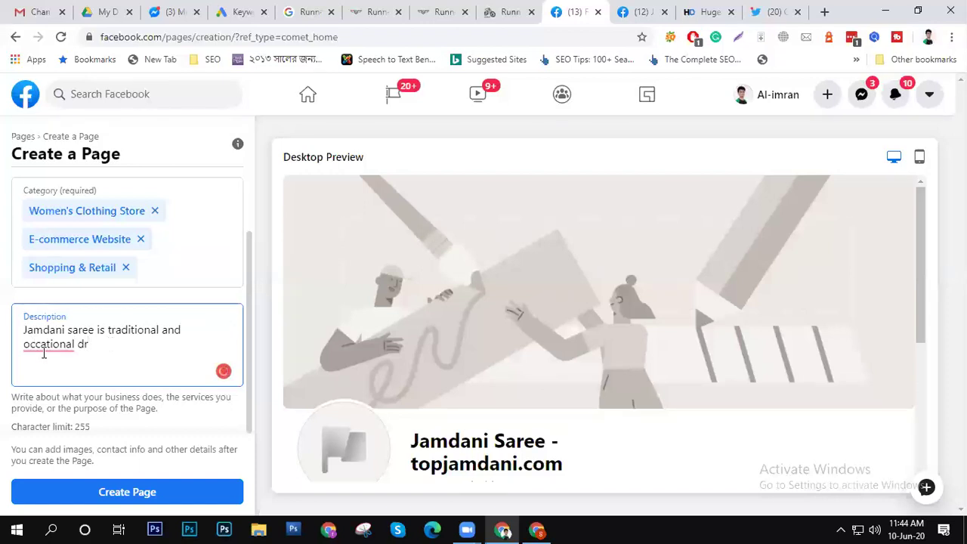
right_click(44, 350)
left_click(66, 368)
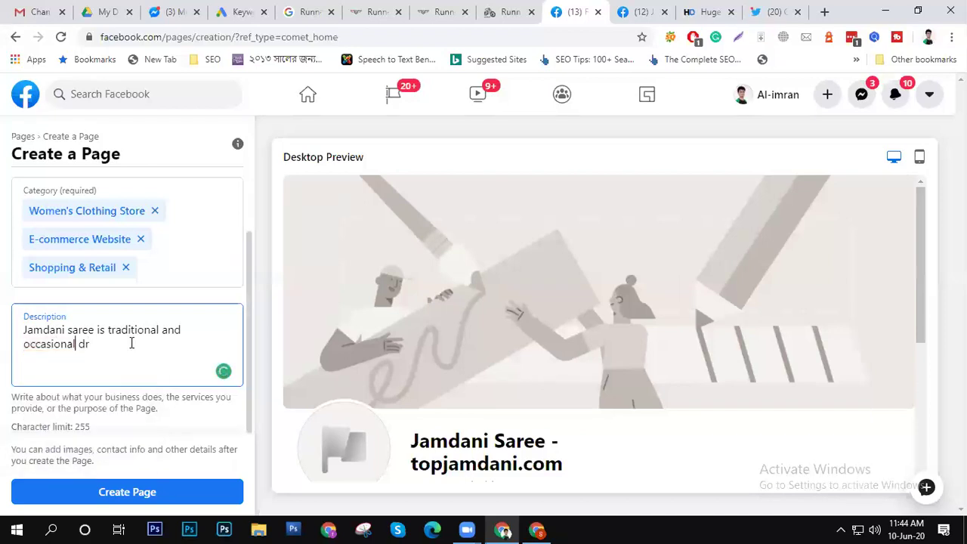
left_click(135, 345)
type("ess for")
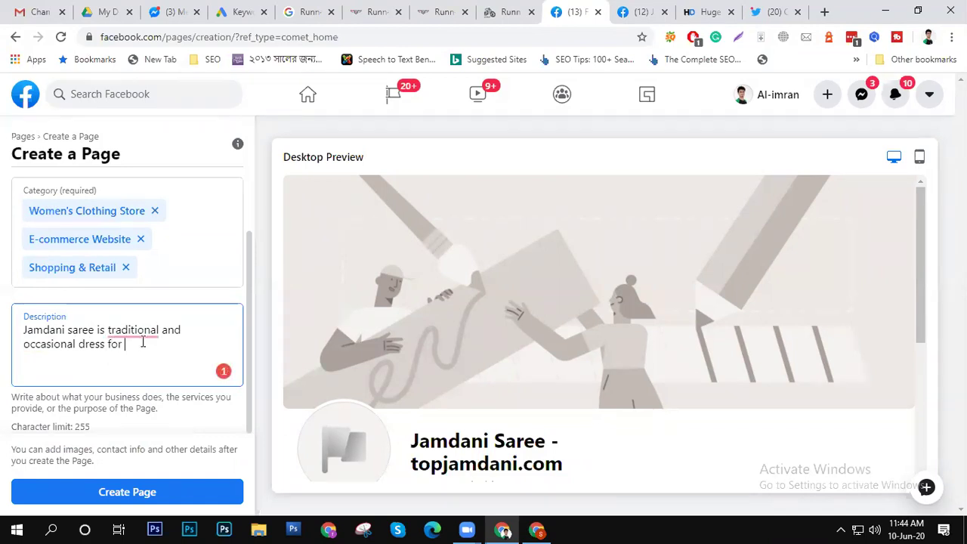
mouse_move(140, 332)
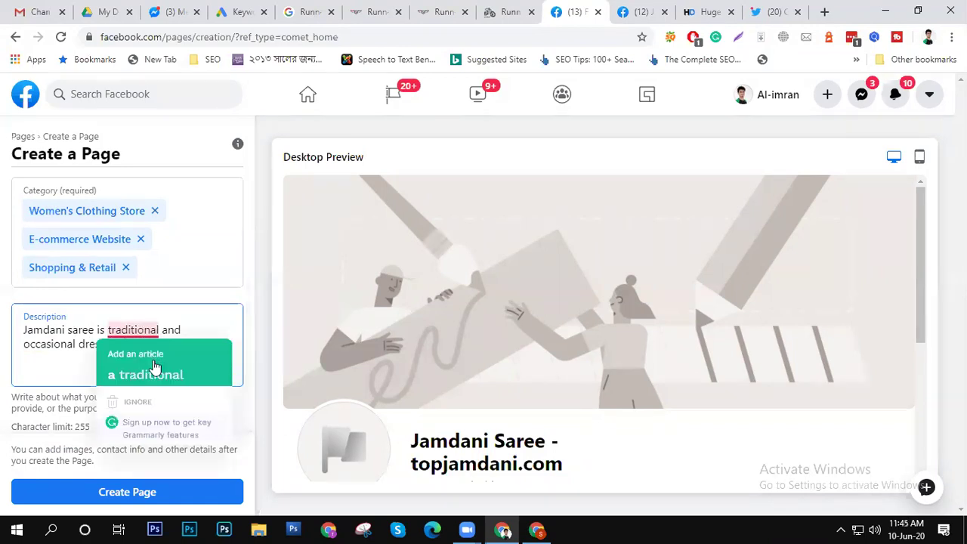
Accept Grammarly's 'a traditional' fix, end with 'women.', and dismiss the notification popup
left_click(154, 370)
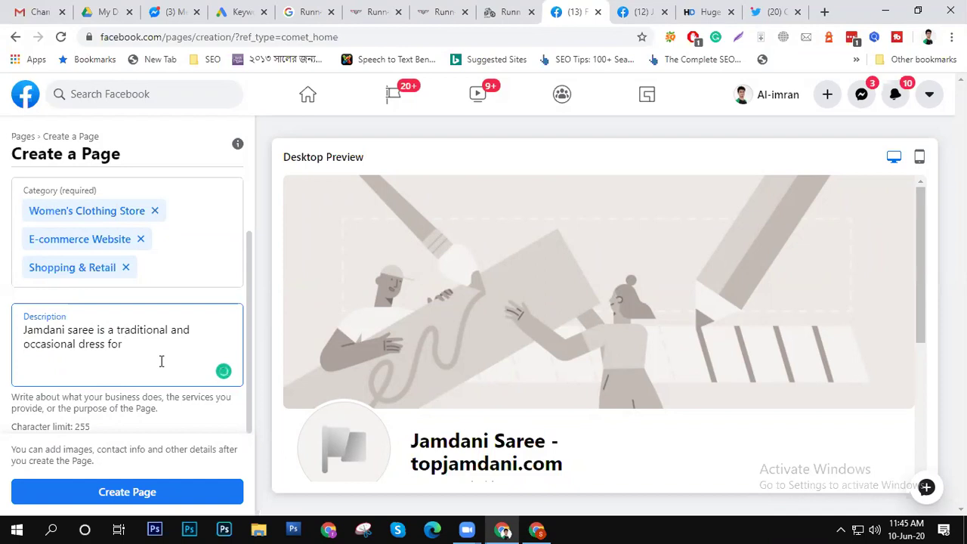
type("women")
type(".")
left_click(108, 326)
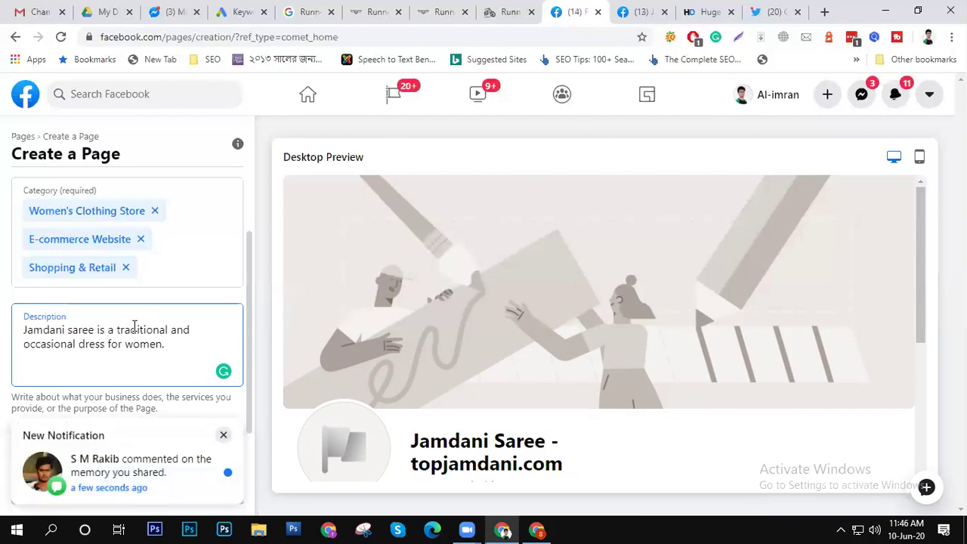
left_click(222, 436)
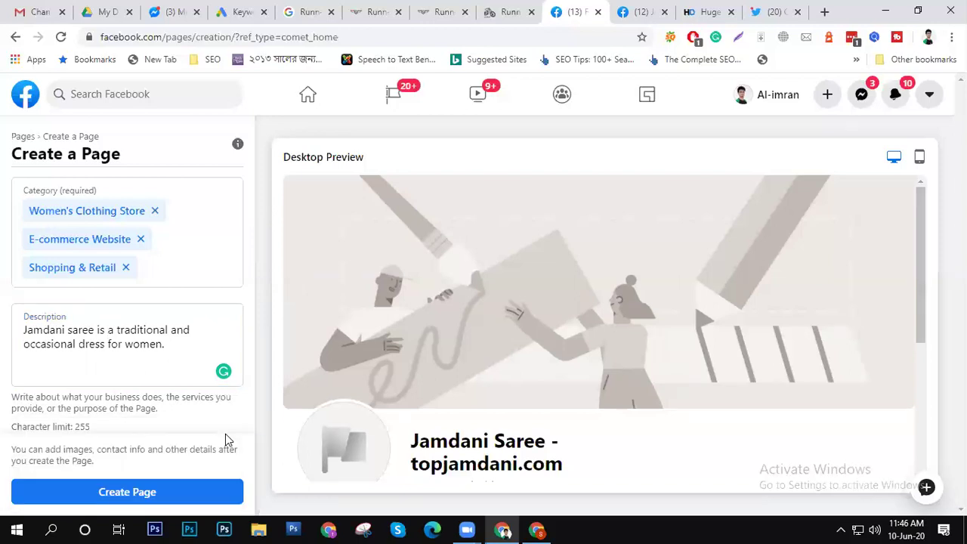
left_click(115, 329)
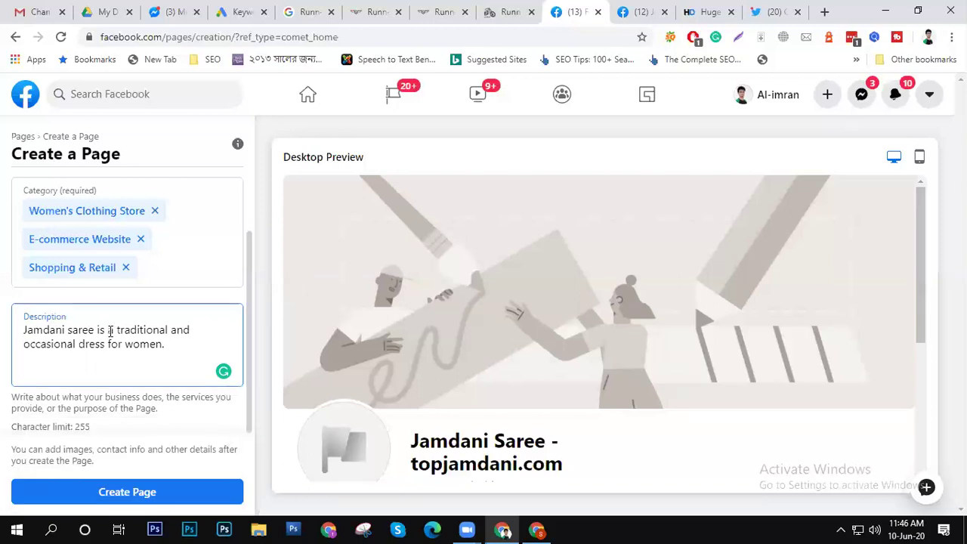
Rewrite the description's ending after 'Jamdani saree' as 'has a truly', fixing typos along the way
left_click_drag(110, 331, 167, 347)
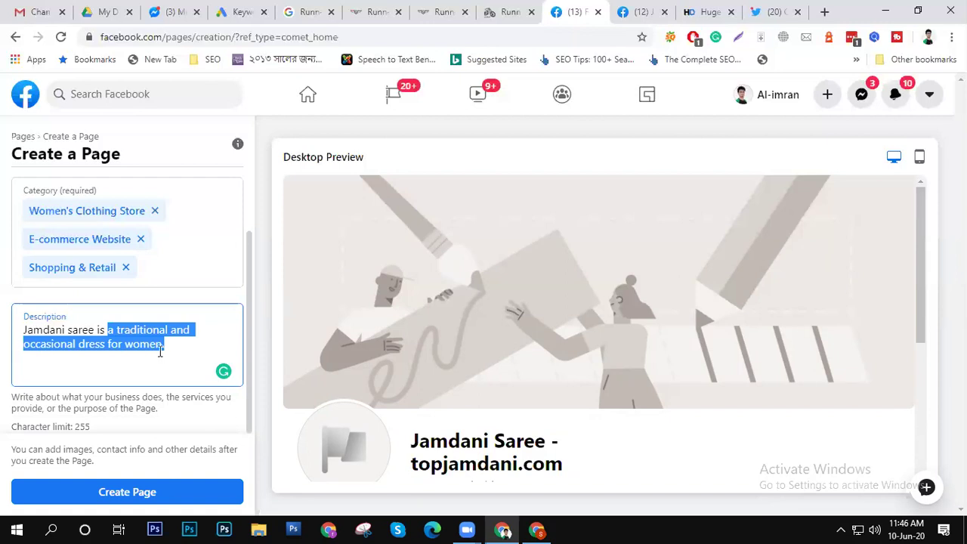
key("BackSpace")
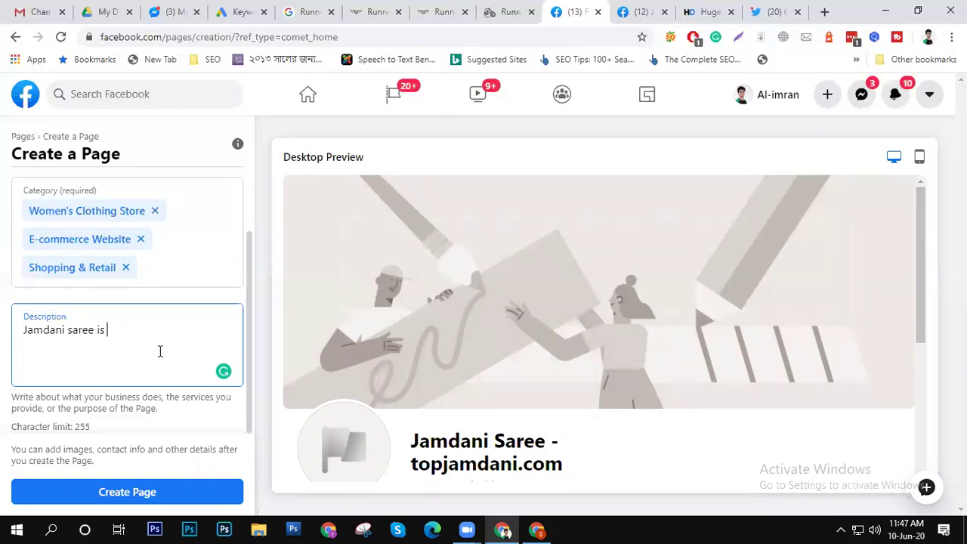
key("BackSpace")
key("BackSpace")
key("BackSpace")
type("s")
key("BackSpace")
type("hav")
key("BackSpace")
type("s")
type(" a t")
type("rul")
type("a")
key("BackSpace")
type("y speca")
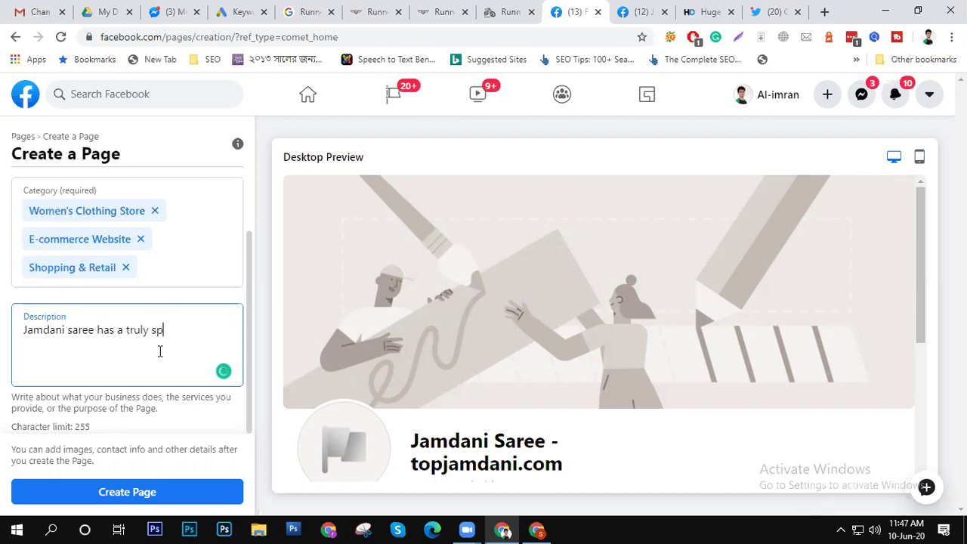
key("BackSpace")
key("BackSpace")
key("BackSpace")
key("BackSpace")
key("BackSpace")
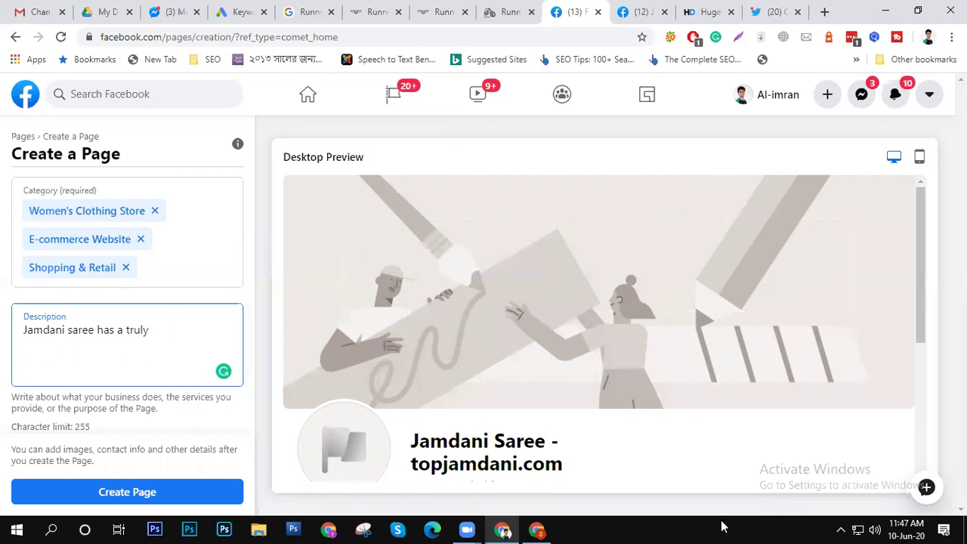
left_click(466, 530)
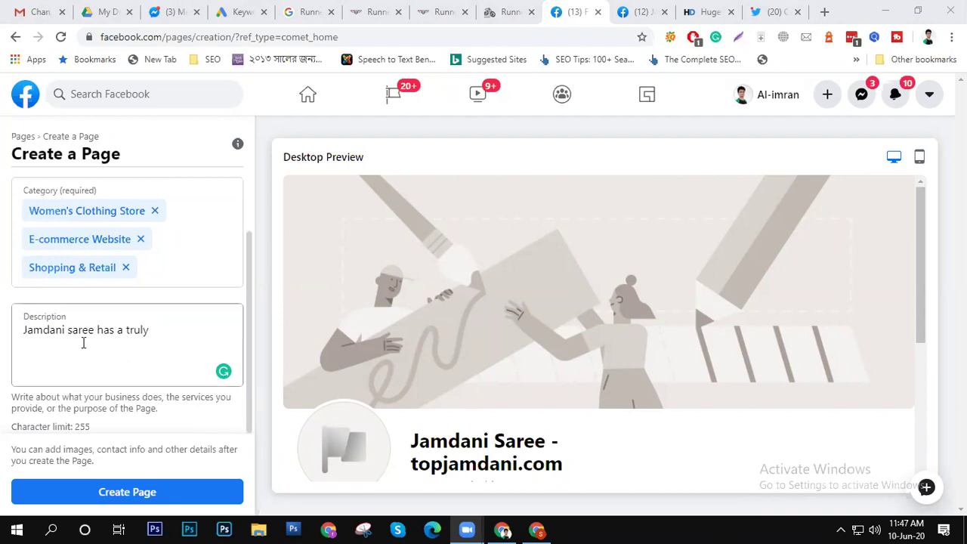
Review the three categories and the 'Jamdani Saree - topjamdani.com' page name spelling
scroll(126, 340, "up", 2)
left_click(132, 364)
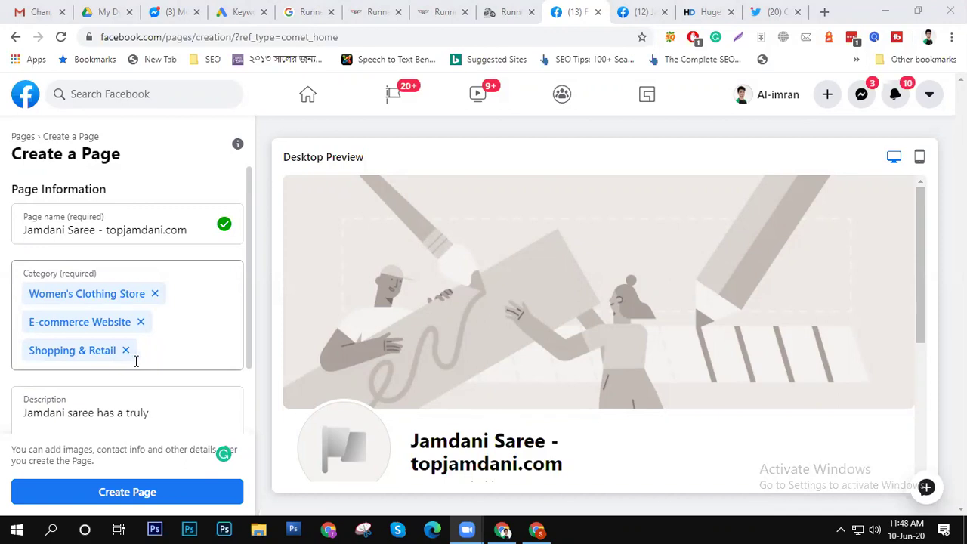
left_click(182, 225)
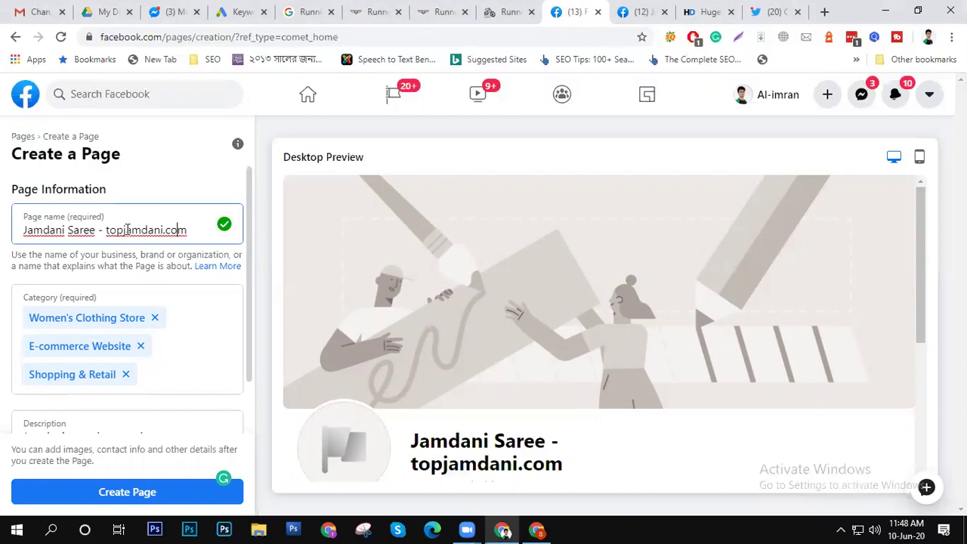
left_click(84, 230)
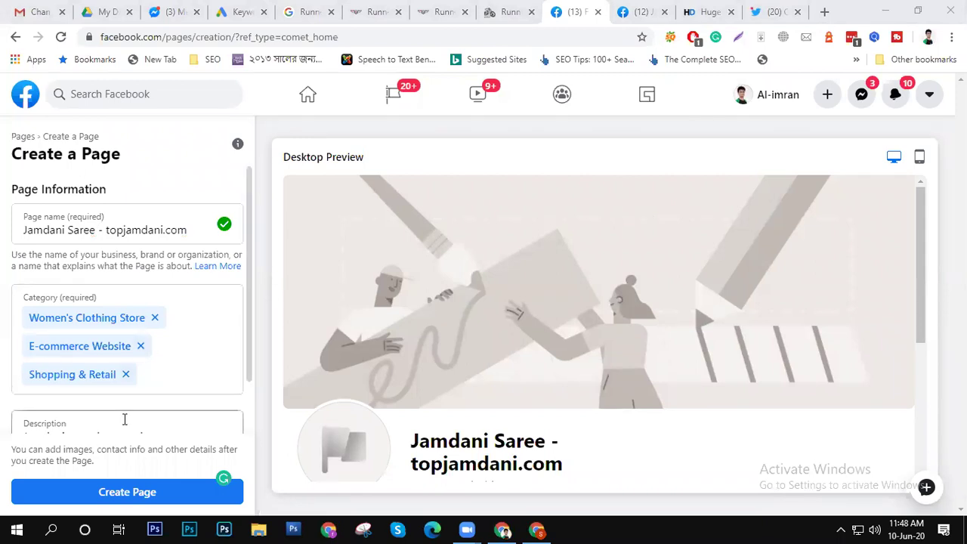
Replace the description with the prepared tradition sentence, adding a period and capital 'J'
left_click(98, 425)
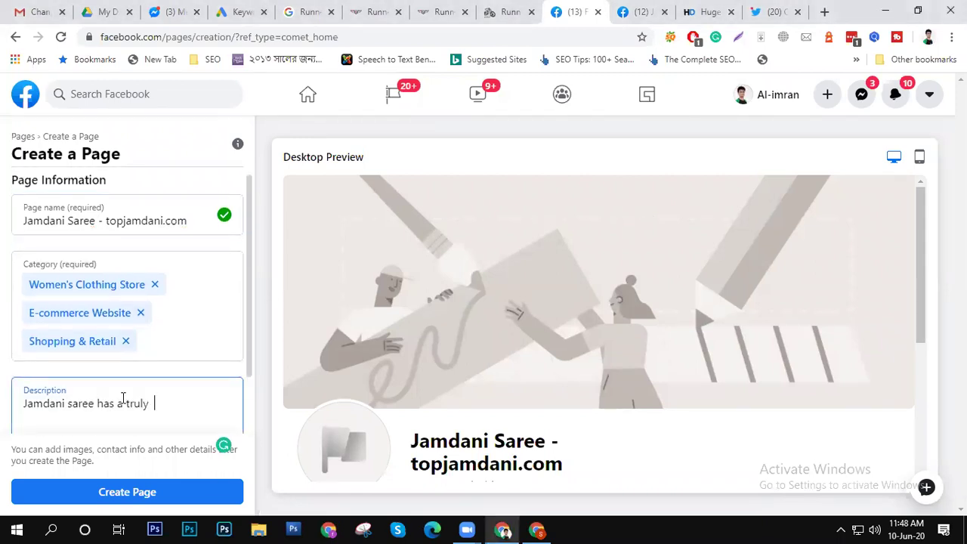
left_click_drag(158, 403, 4, 416)
type("jamdani saree has a truly special place in our tradition")
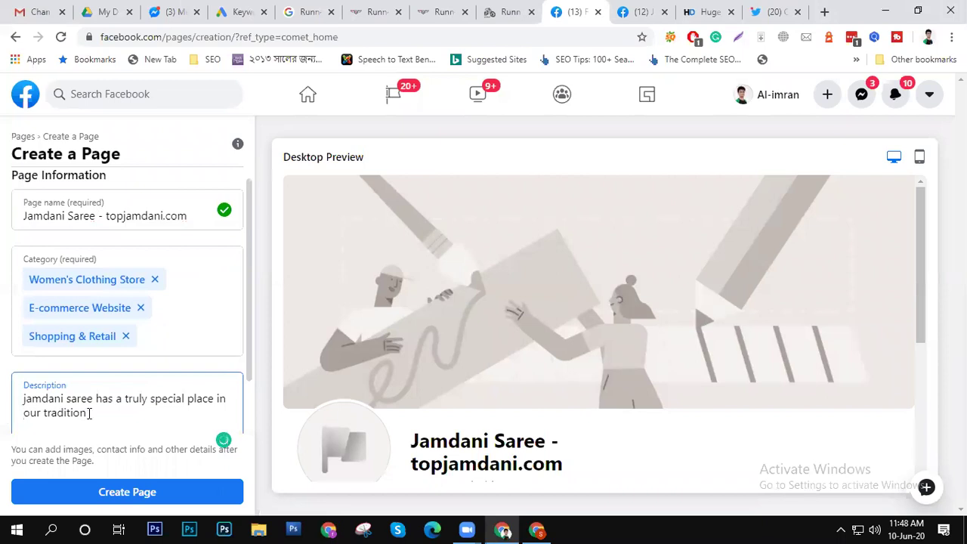
type(".")
key("Delete")
type("J")
Append 'Specially' after 'our tradition.', fixing its spelling with Grammarly's suggestion
left_click(109, 417)
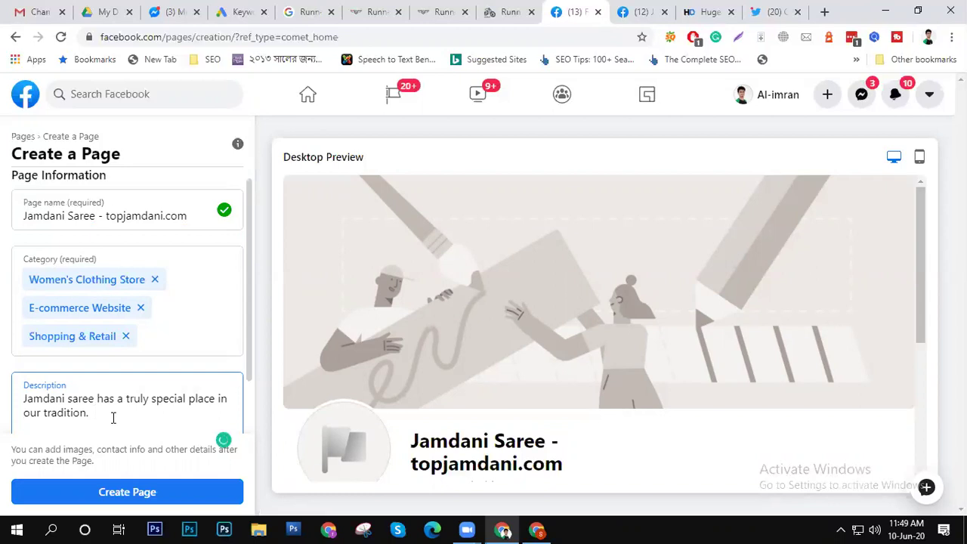
key("BackSpace")
type("Speciallay")
mouse_move(121, 413)
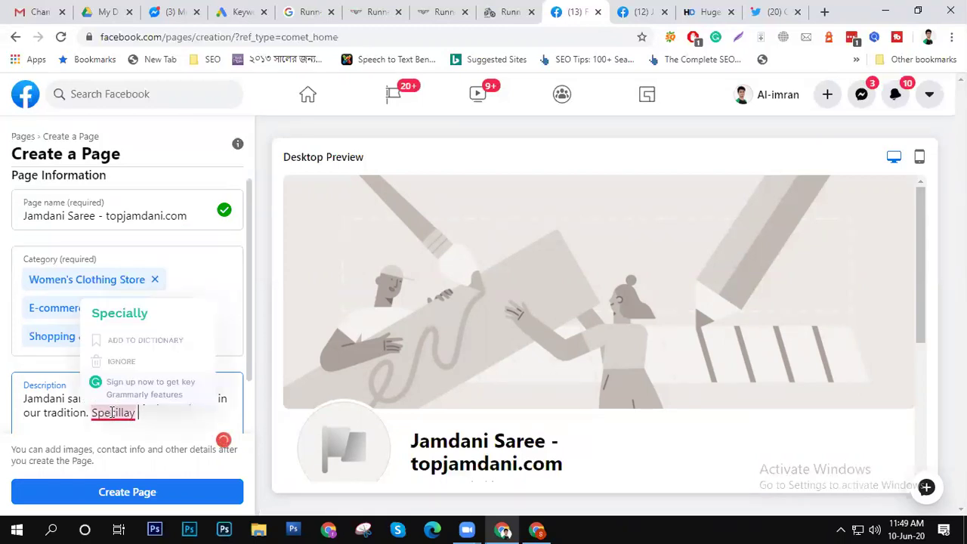
left_click(141, 327)
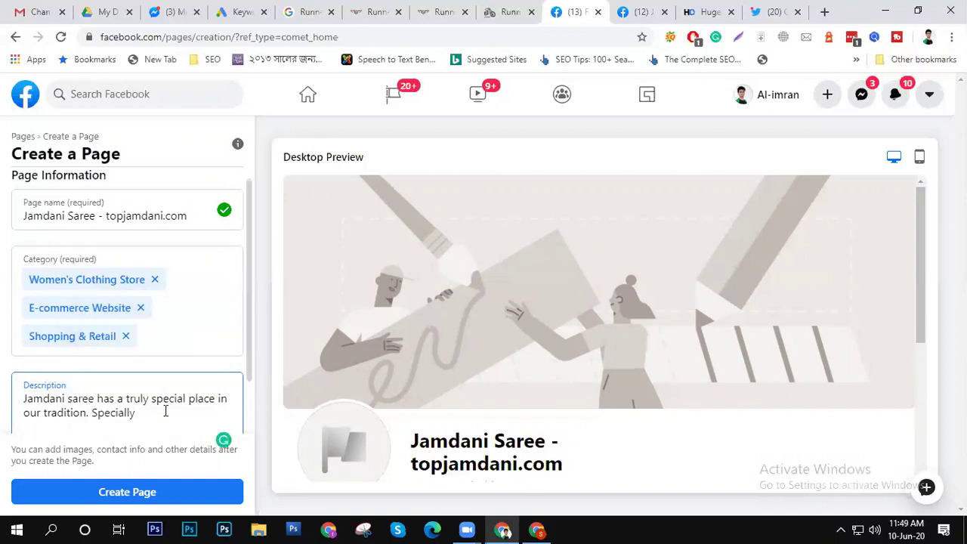
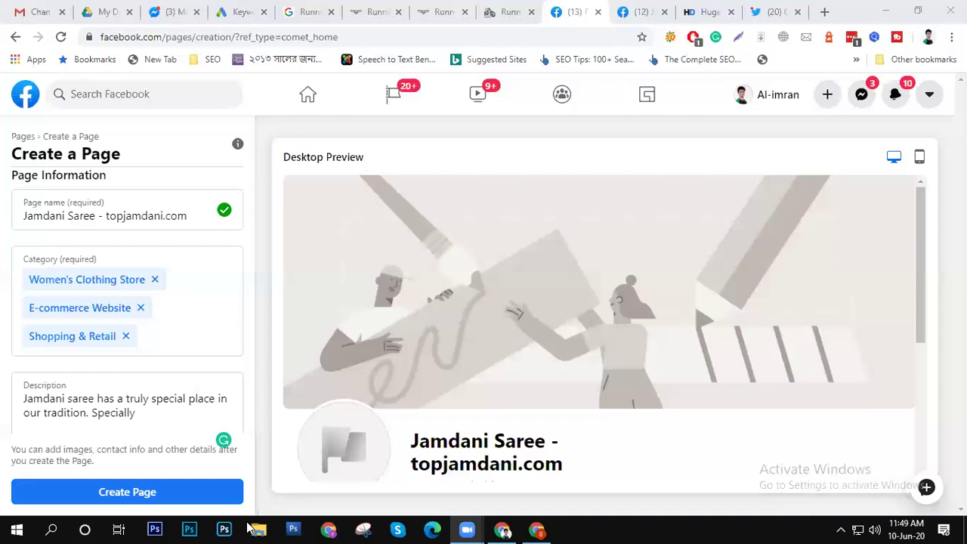
Extend the description to read 'Specially, women wear', fixing the 'ware' typo
left_click(146, 408)
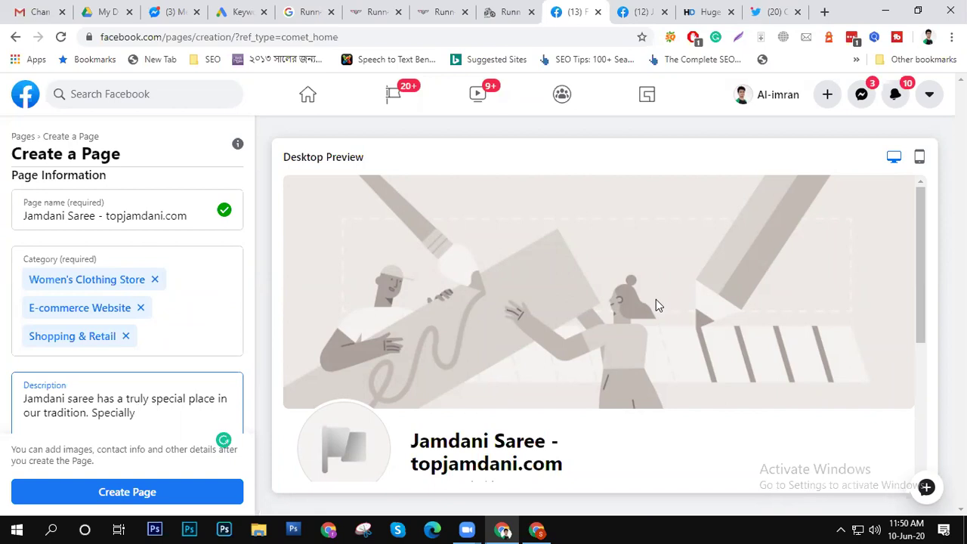
type(",")
type("women ware")
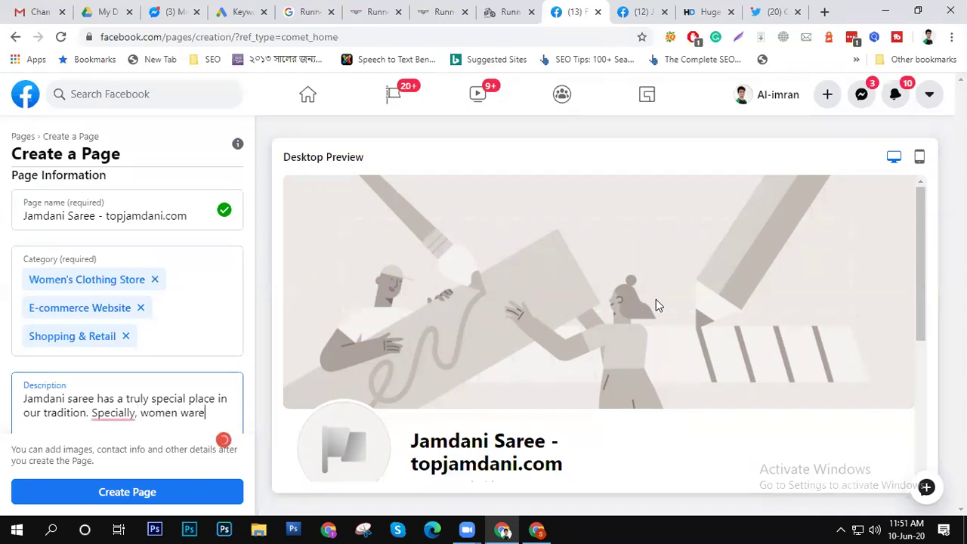
key("BackSpace")
key("BackSpace")
key("BackSpace")
type("ea")
key("BackSpace")
key("BackSpace")
type("ear")
Accept the 'Especially' correction and type 'this dress at different types of occasions'
mouse_move(109, 418)
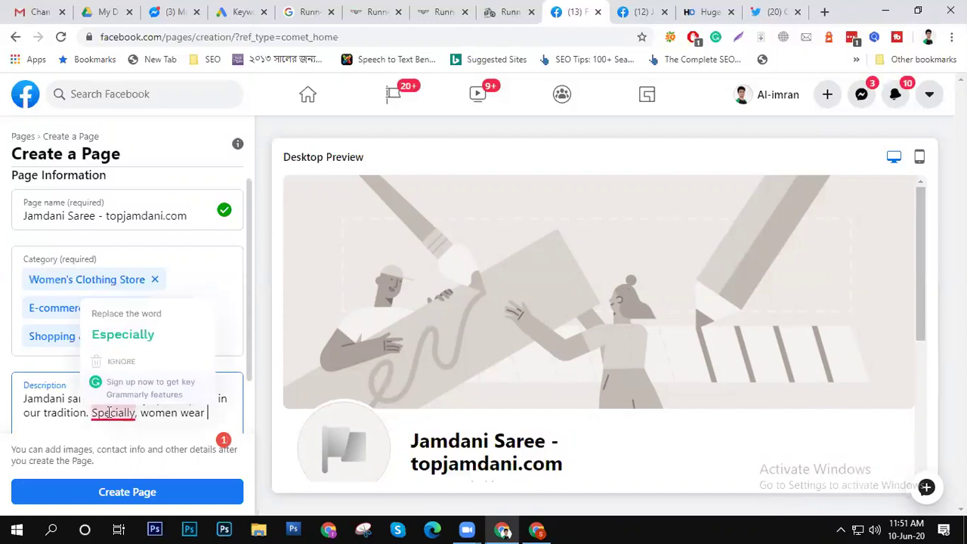
left_click(151, 340)
left_click(212, 408)
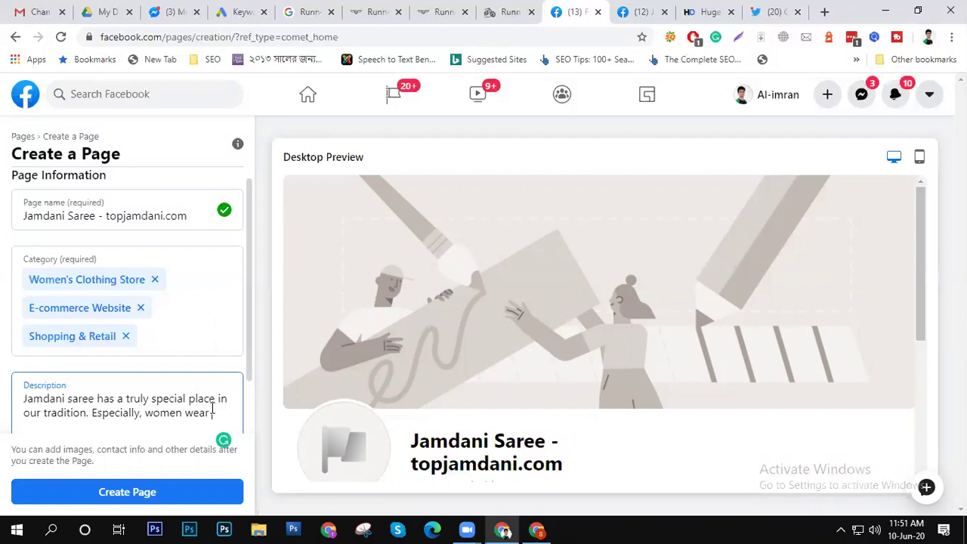
type("this dre")
type("ss ")
type("at")
type("differe")
type("nt ty")
type("pes of ")
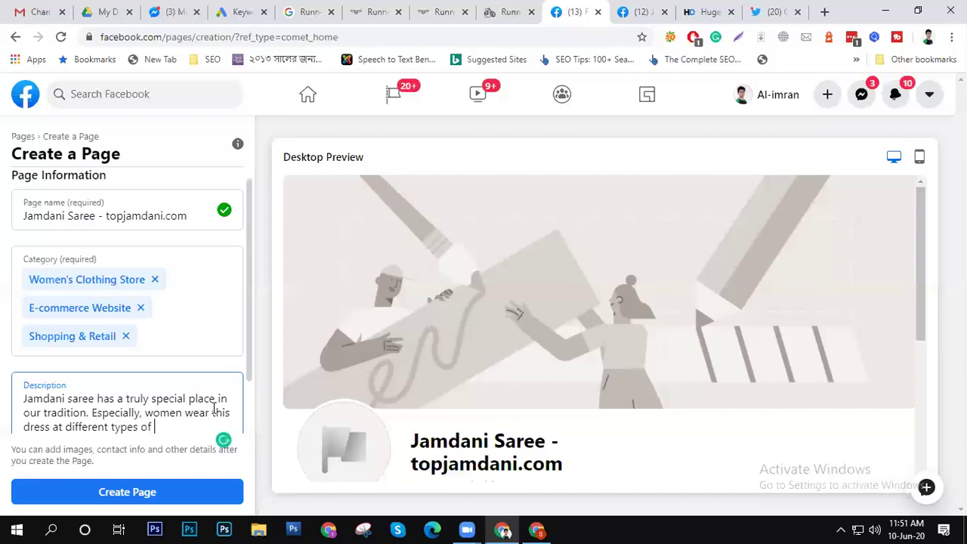
type("occations")
key("BackSpace")
type("s")
Fix 'occations' to 'occasions', add 'like marrig', and remove the stray colon
scroll(159, 398, "down", 1)
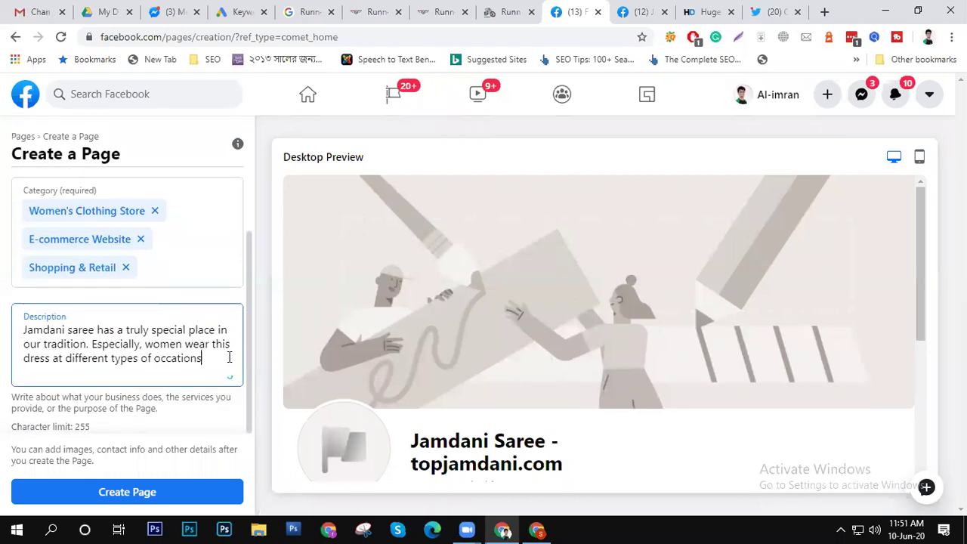
mouse_move(176, 364)
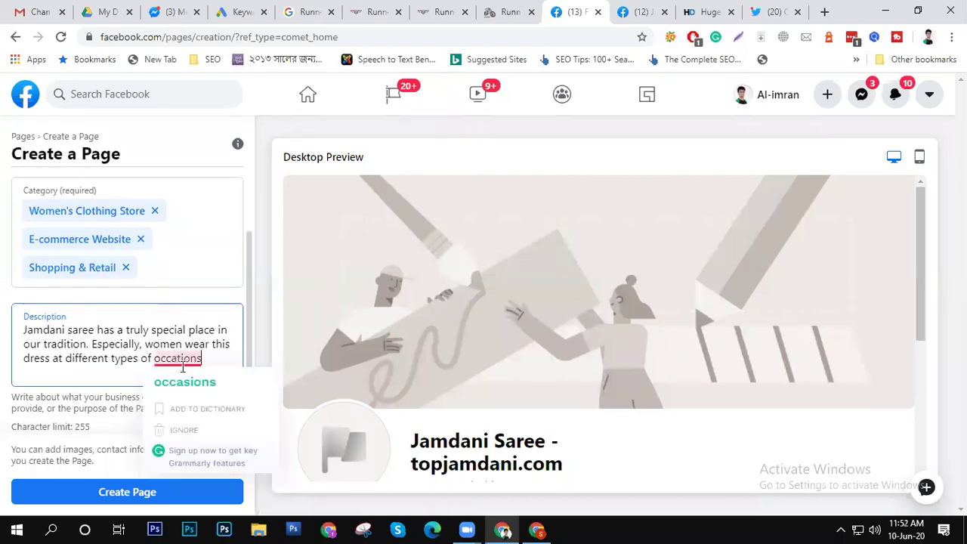
left_click(181, 381)
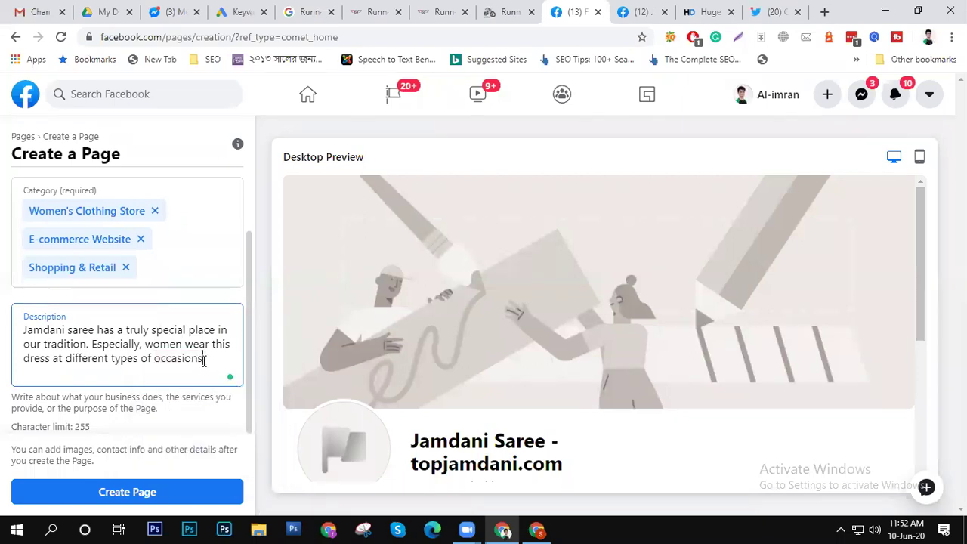
type("like")
type(":")
type(" me")
key("BackSpace")
type("arrig")
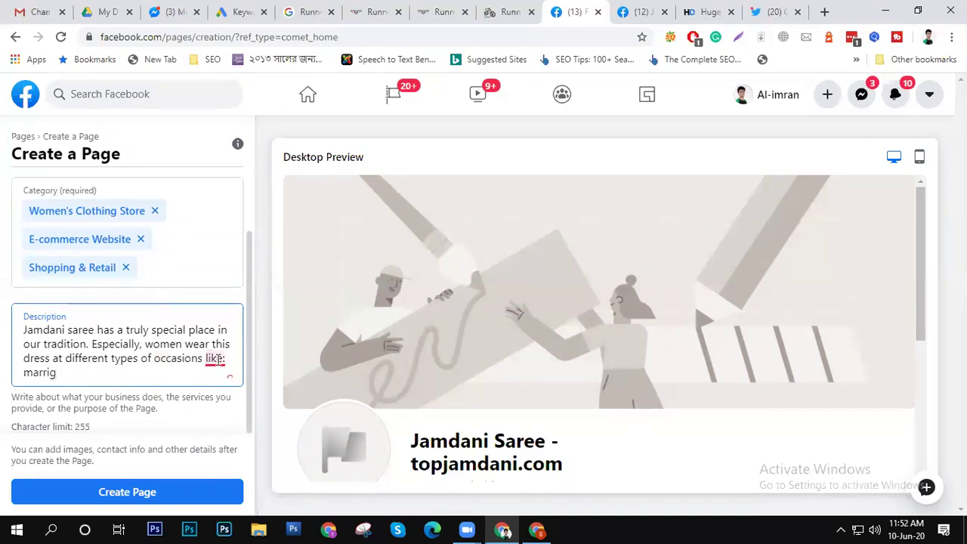
mouse_move(227, 359)
left_click(222, 398)
Accept the 'marriage' correction and add 'ceremony,' after it
mouse_move(41, 365)
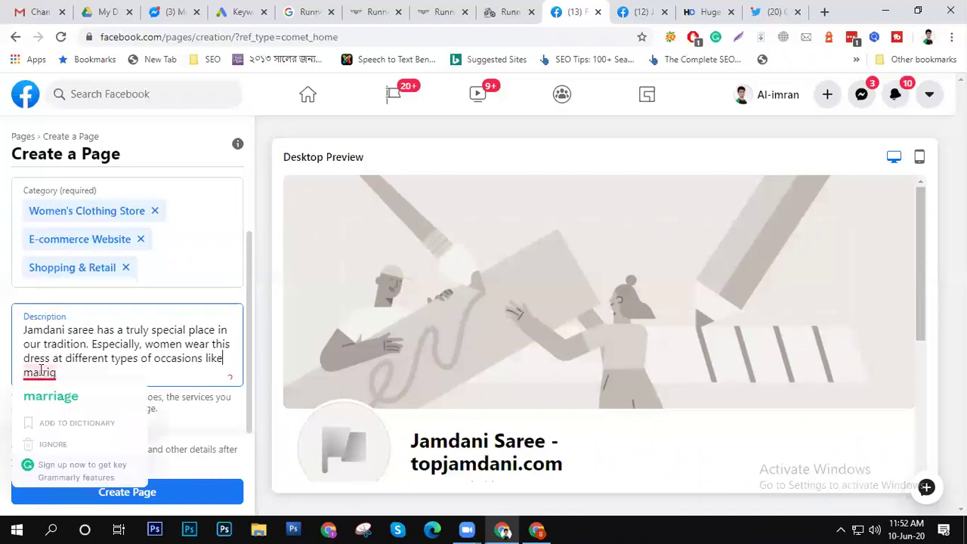
left_click(73, 393)
type("ce")
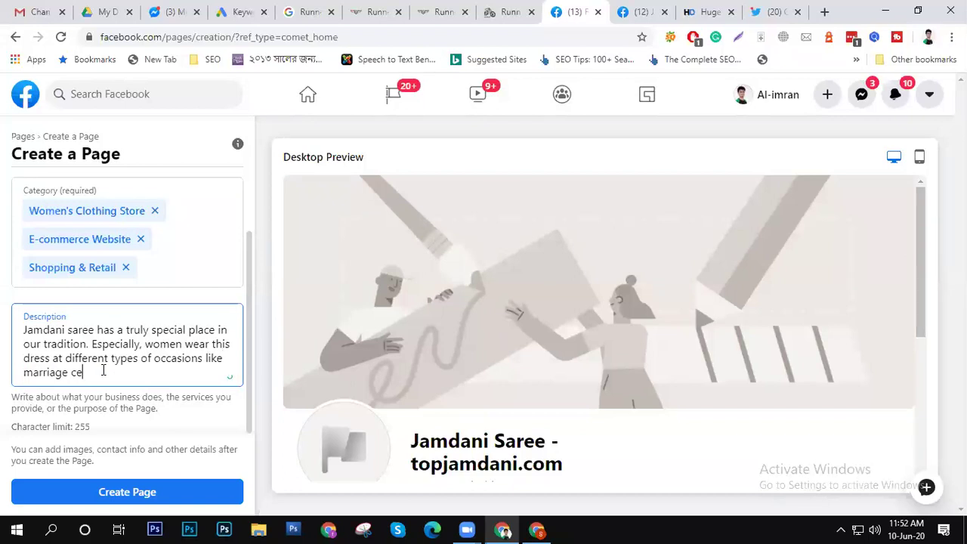
type("re")
type("mony")
key("BackSpace")
type(",")
Type the festival name as 'phahala baishank' after 'marriage ceremony,'
key("BackSpace")
key("BackSpace")
type("Pha")
key("BackSpace")
key("BackSpace")
key("BackSpace")
type("pha")
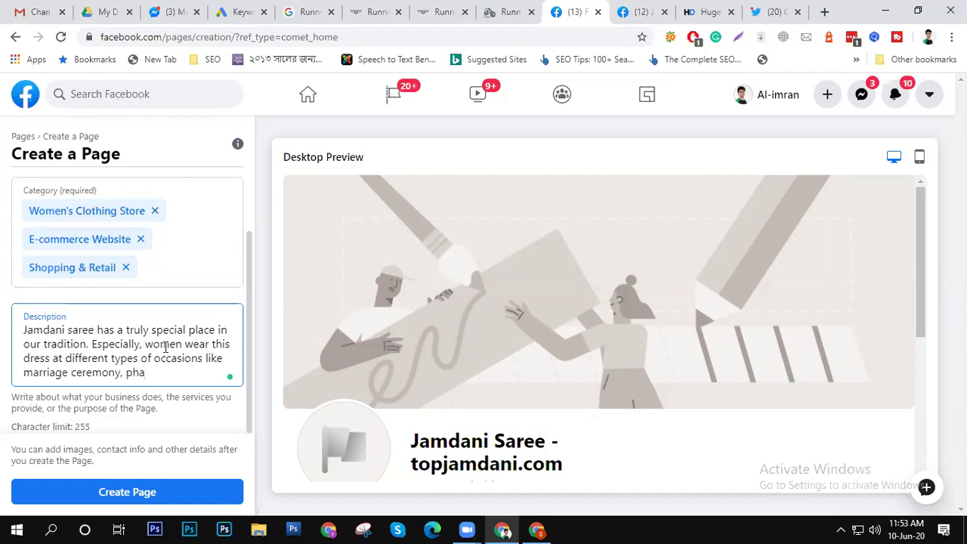
type("d")
key("BackSpace")
type("hala ba")
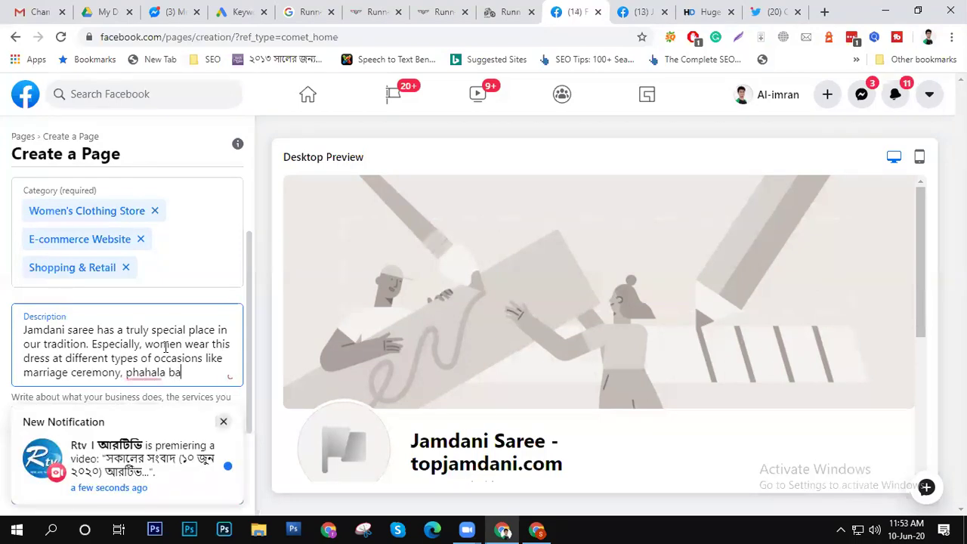
type("ishank")
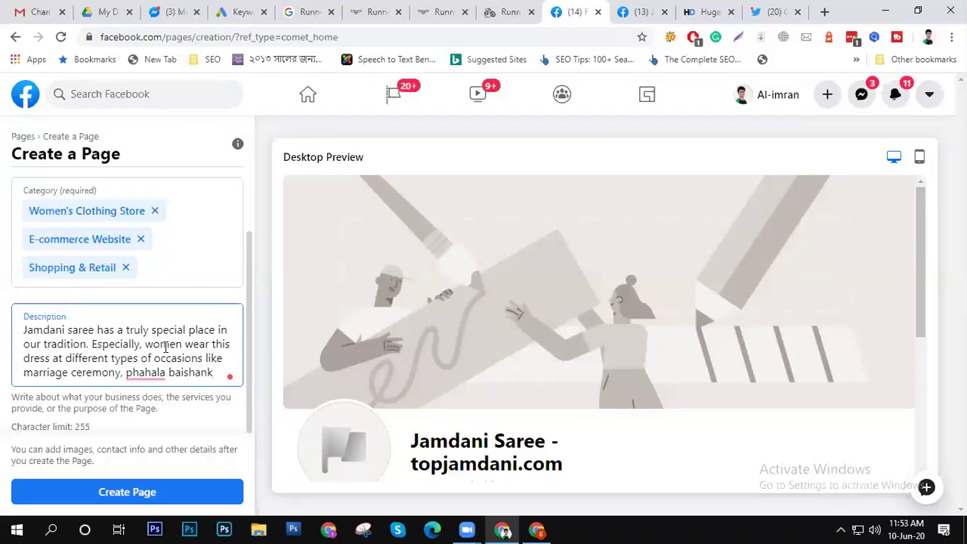
Search Google for 'pahela baishakh' in a new tab to check its spelling, then return to Facebook
left_click(824, 12)
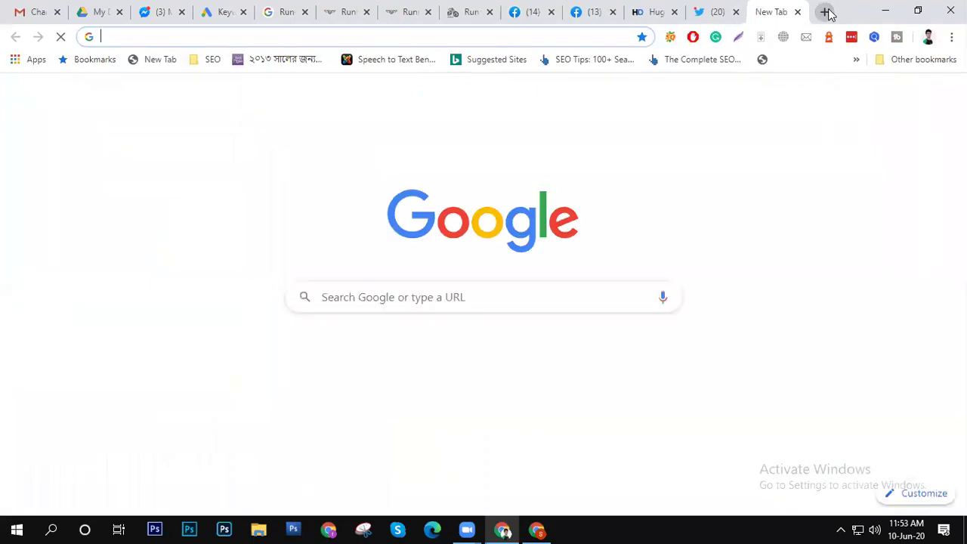
type("phap")
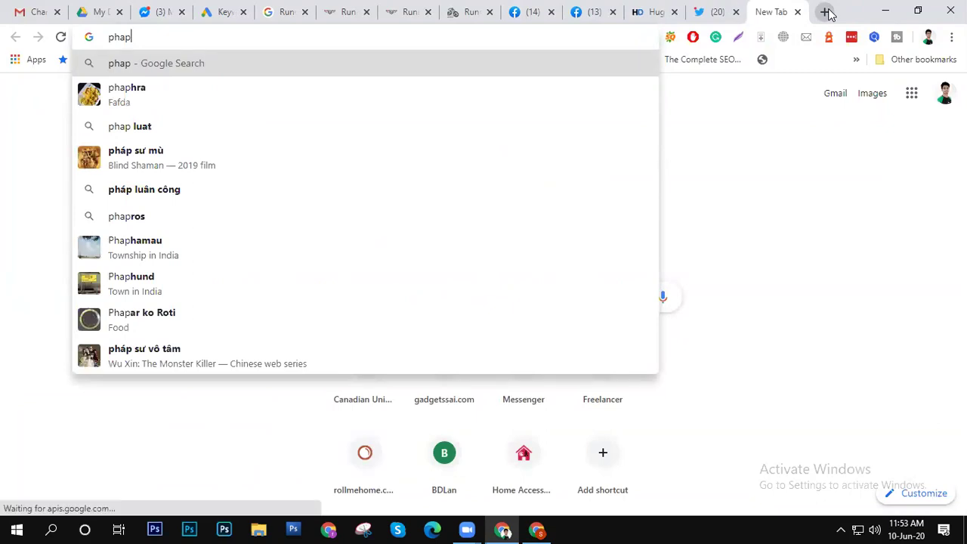
key("BackSpace")
key("BackSpace")
key("BackSpace")
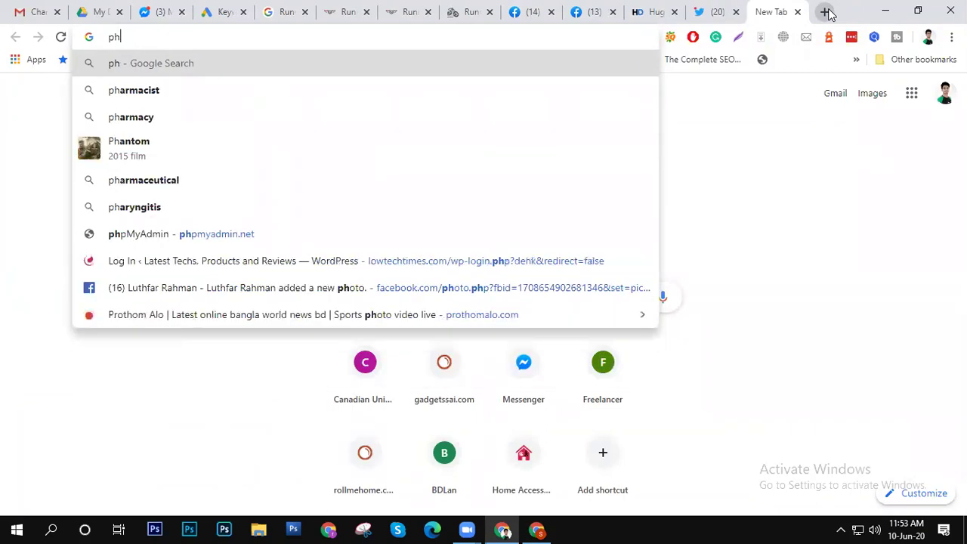
type("ahela")
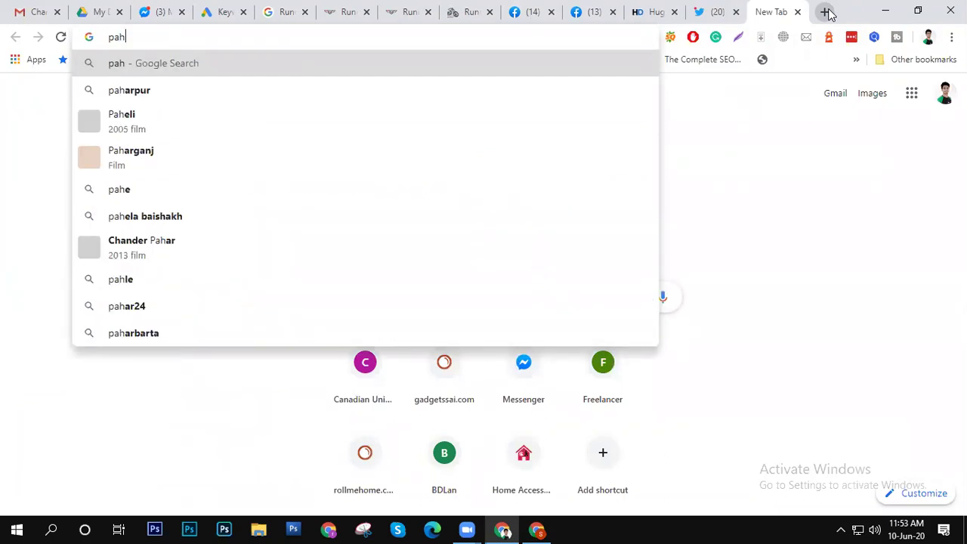
type(" bais")
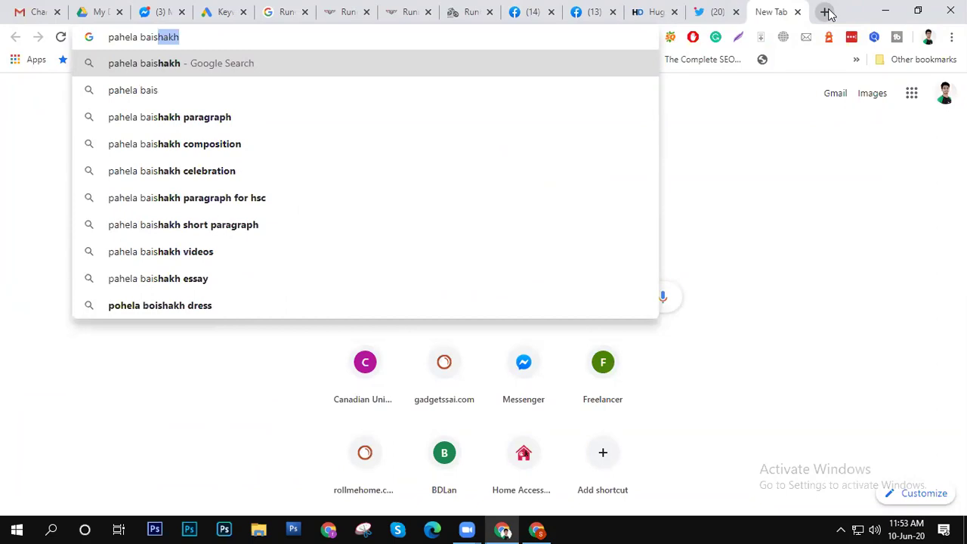
key("Down")
key("Down")
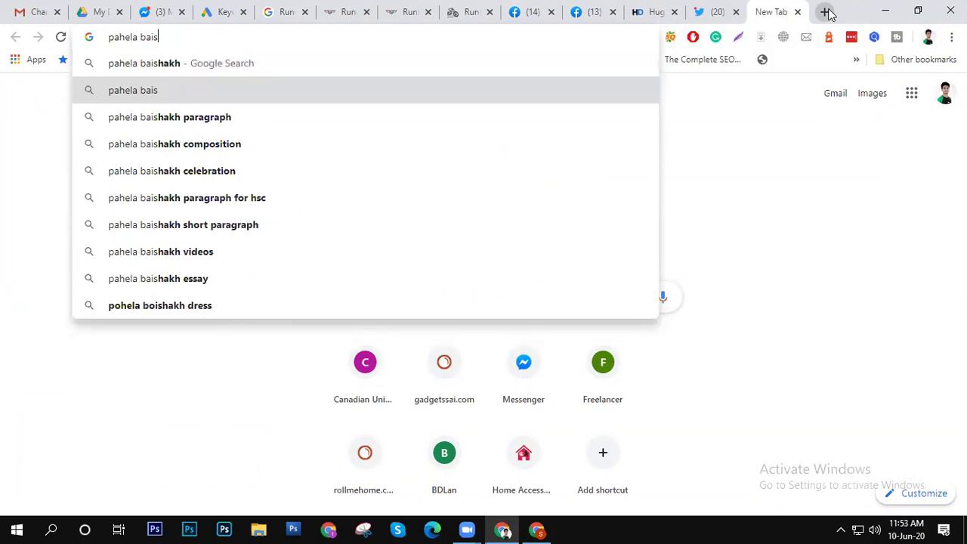
key("BackSpace")
key("BackSpace")
key("BackSpace")
key("BackSpace")
key("BackSpace")
key("BackSpace")
key("BackSpace")
key("BackSpace")
key("BackSpace")
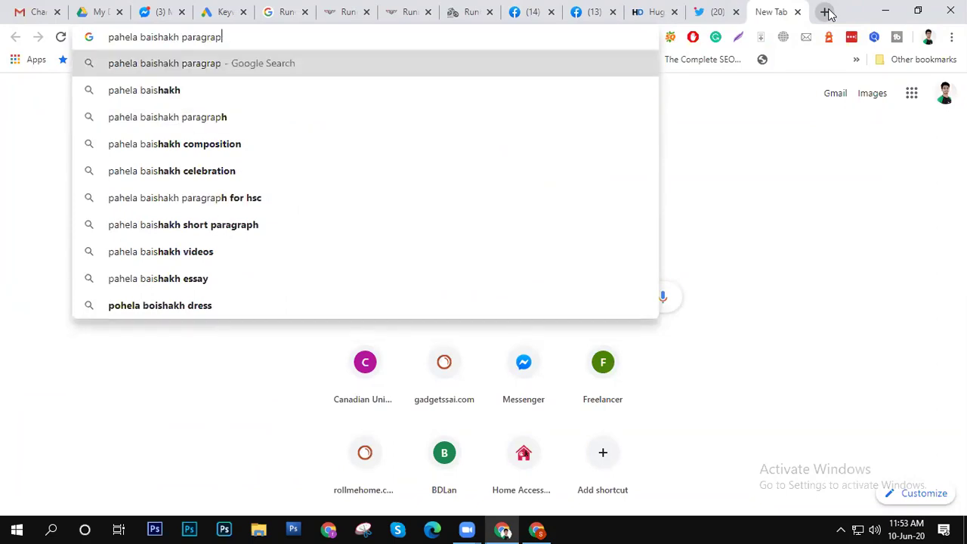
key("BackSpace")
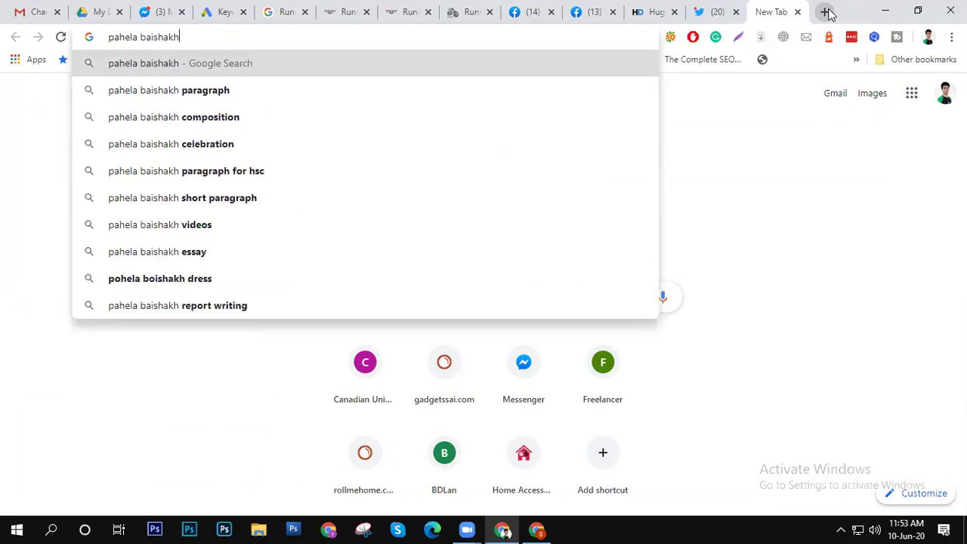
key("ctrl+a")
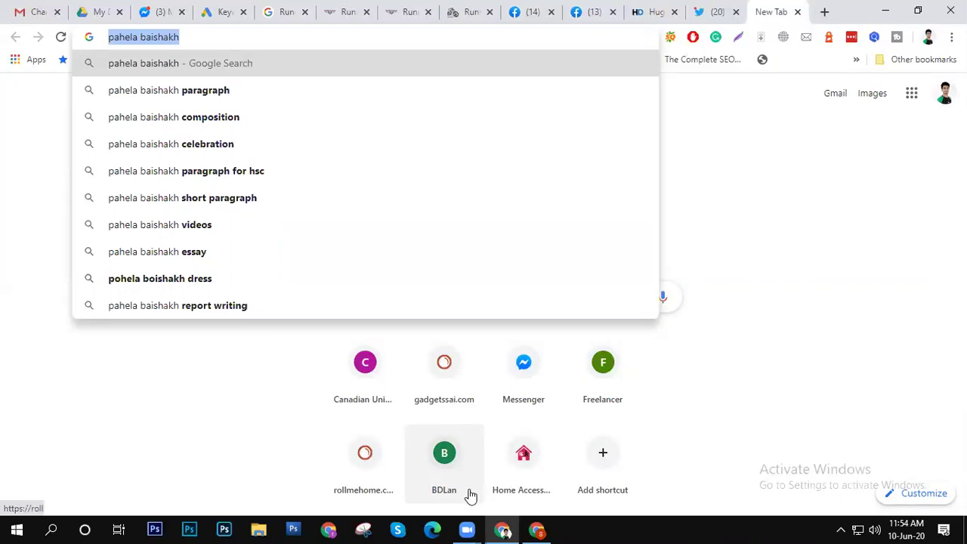
key("Return")
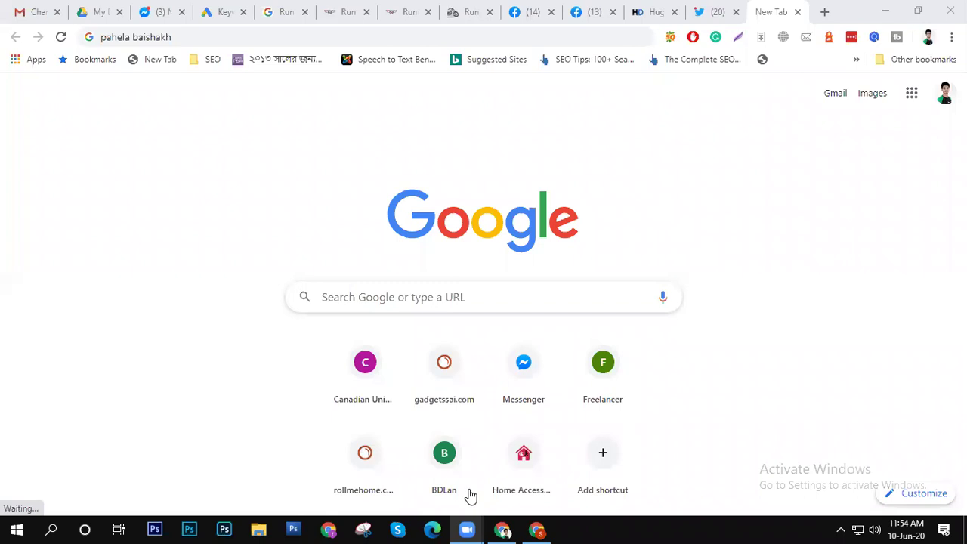
key("ctrl+l")
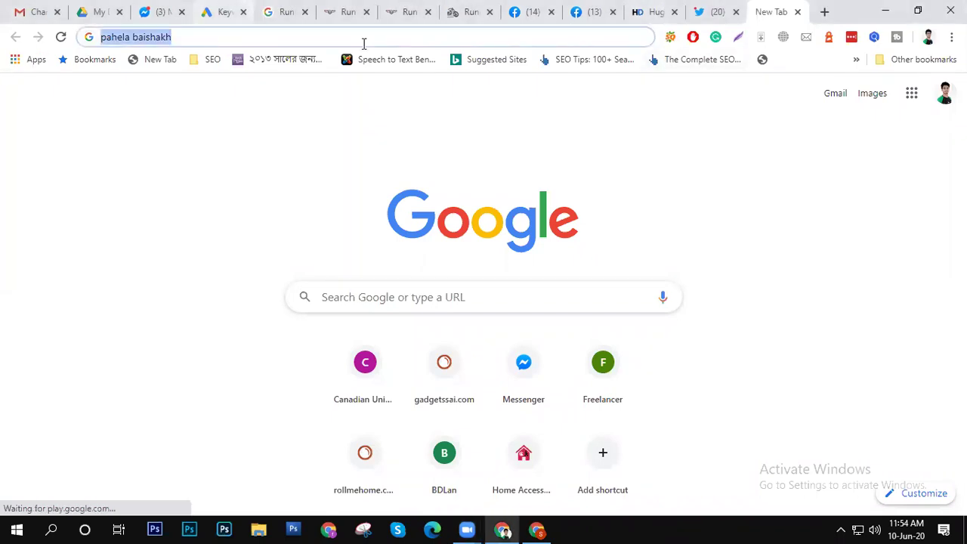
left_click(534, 9)
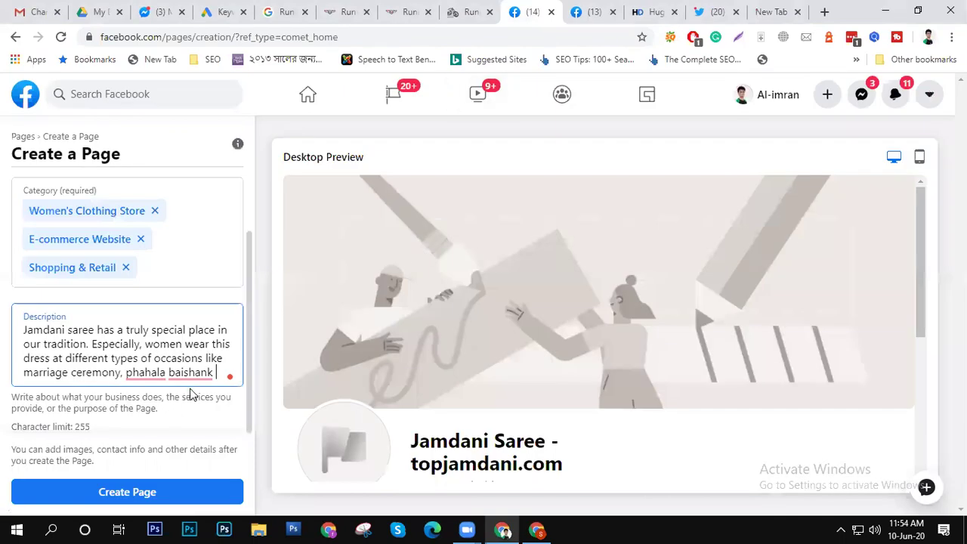
Replace the misspelled 'phahala baishank' with 'pahela baishakh,' in the description
left_click_drag(216, 373, 127, 373)
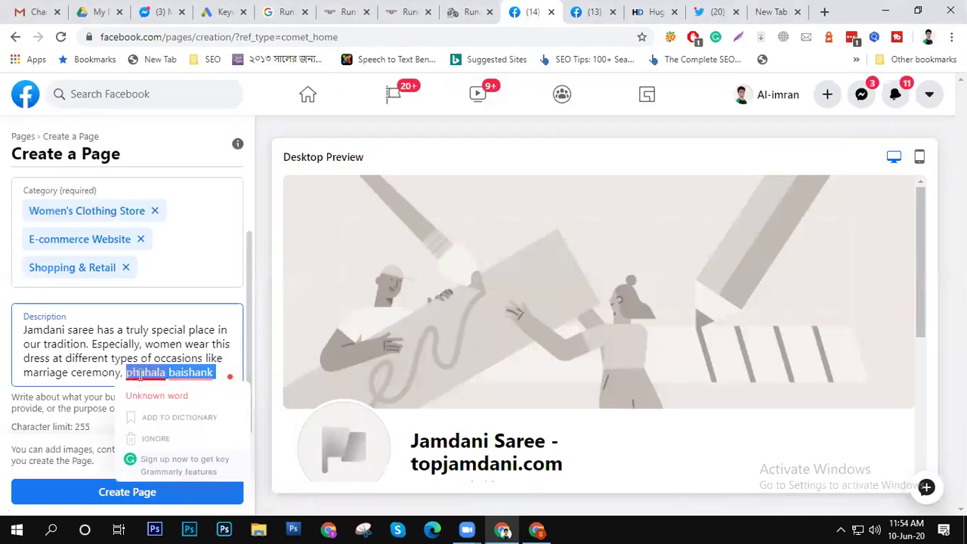
type("pahela baishakh")
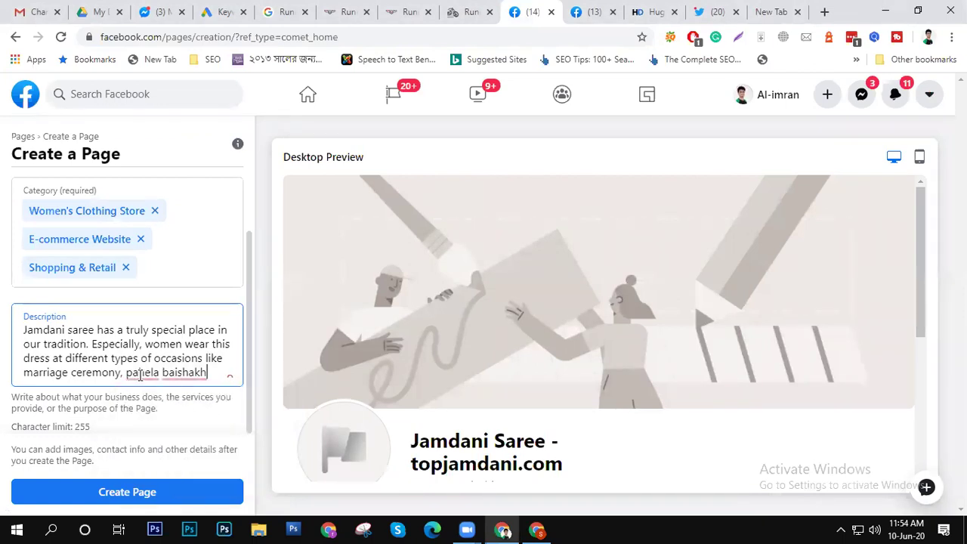
type(",")
mouse_move(184, 372)
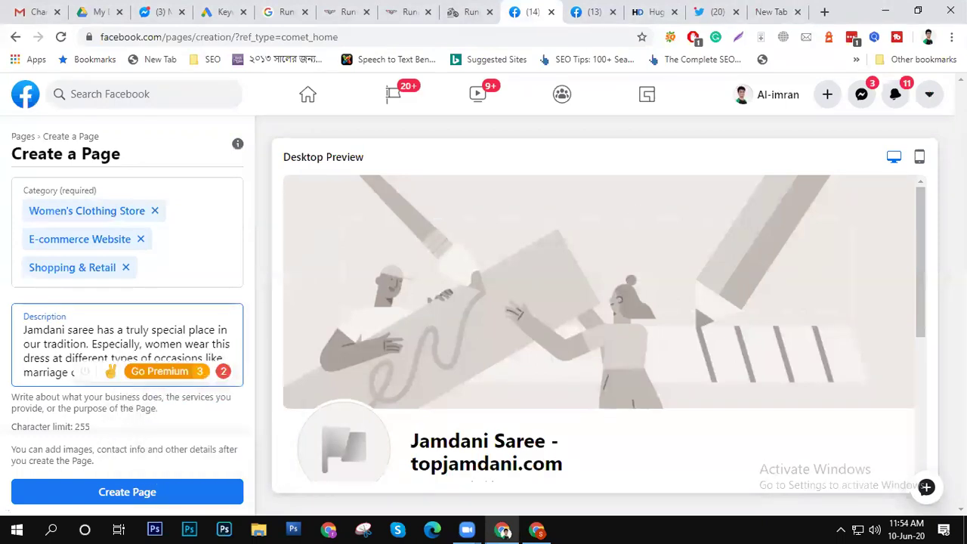
Disable the Grammarly checker on the description until the next visit
left_click(502, 530)
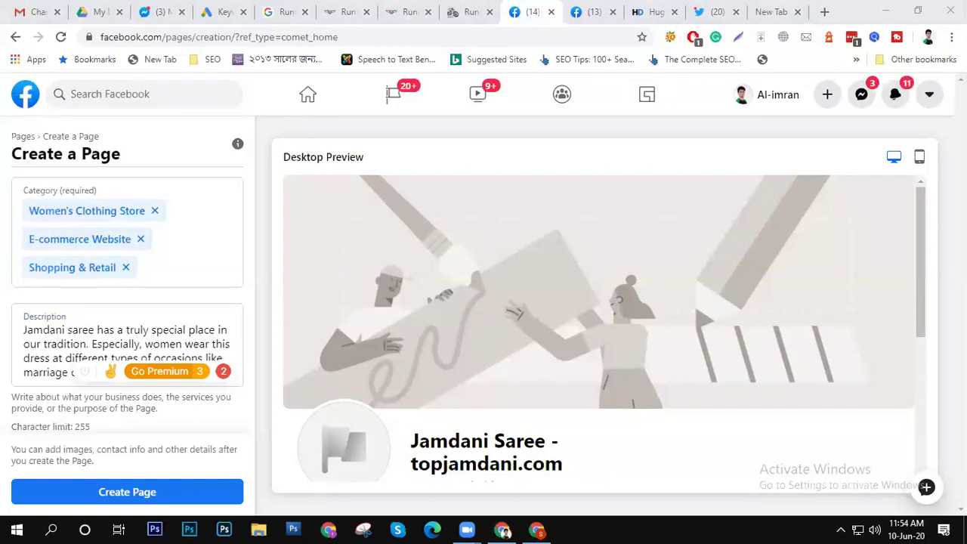
left_click(210, 375)
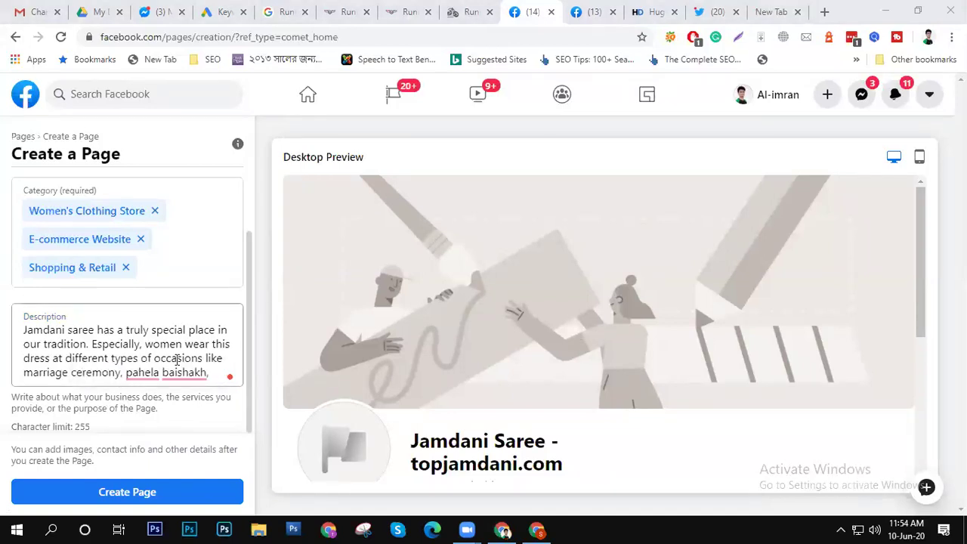
left_click(213, 375)
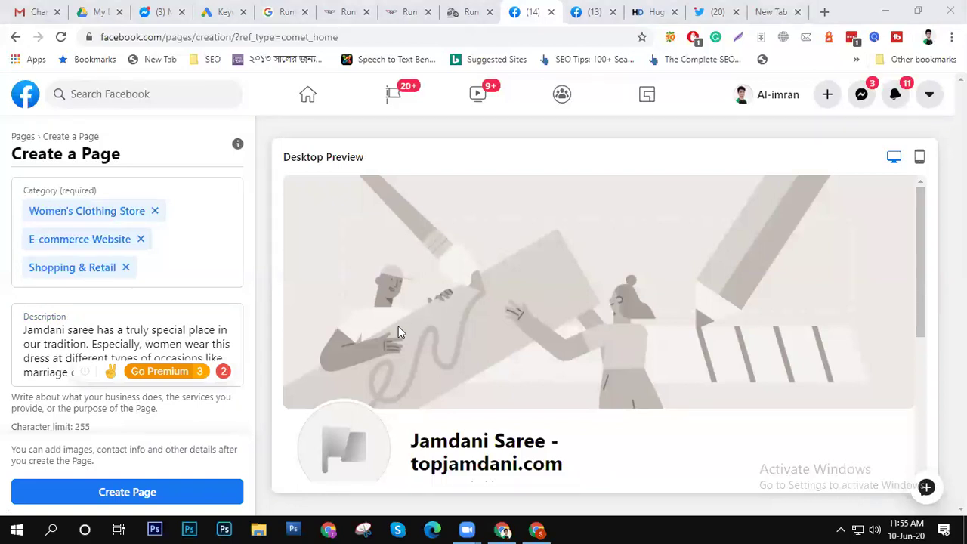
left_click(234, 359)
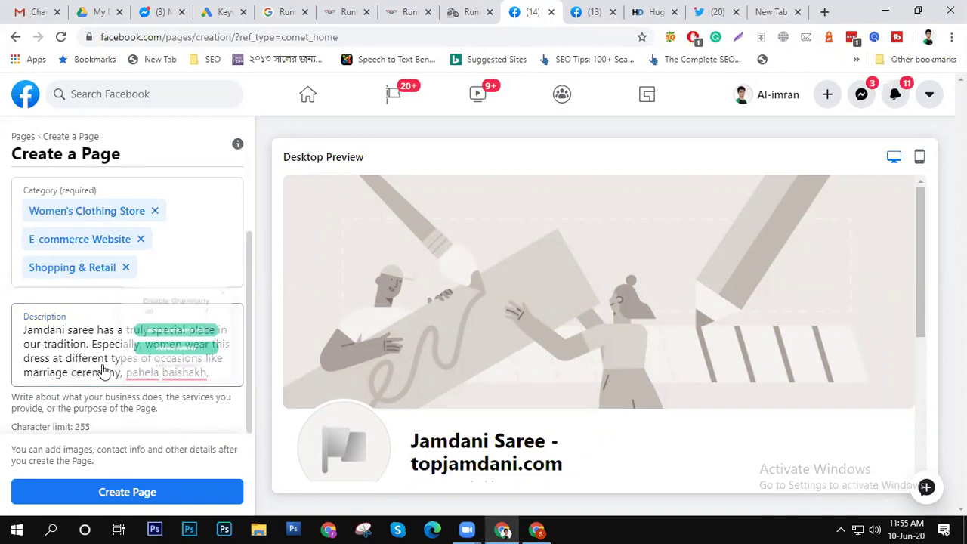
left_click(86, 374)
left_click(157, 296)
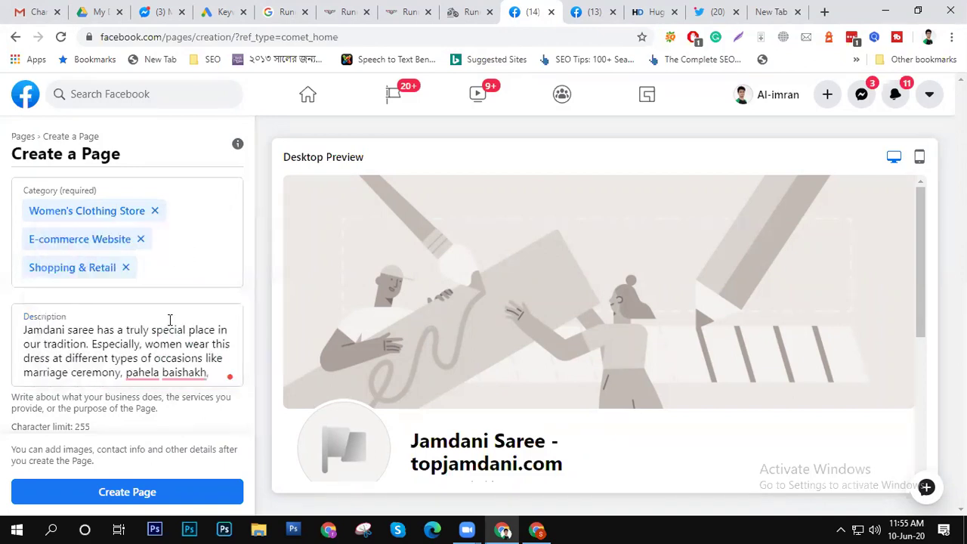
left_click(214, 373)
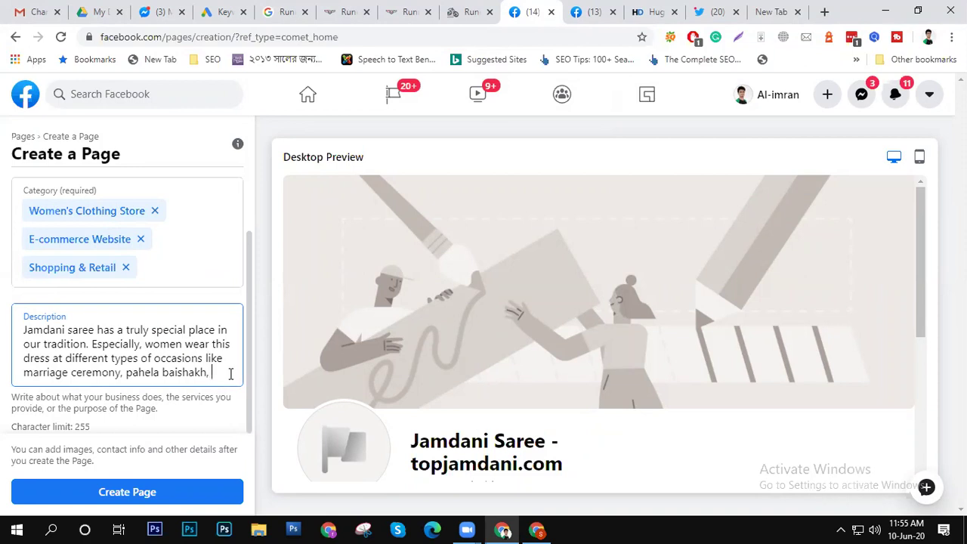
left_click(765, 6)
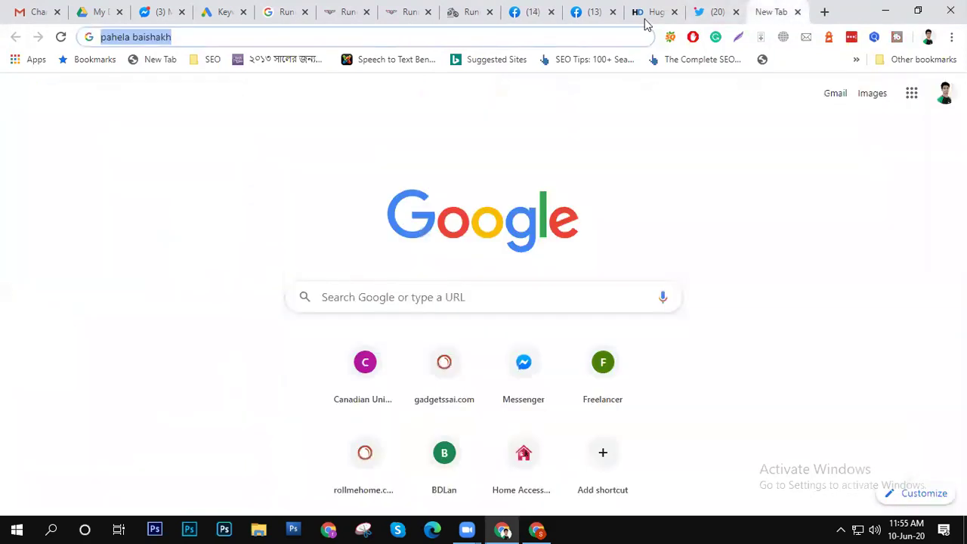
Search Google for 'puja', dismiss the Rtv notification, and go back to the Facebook form
key("BackSpace")
type("puja")
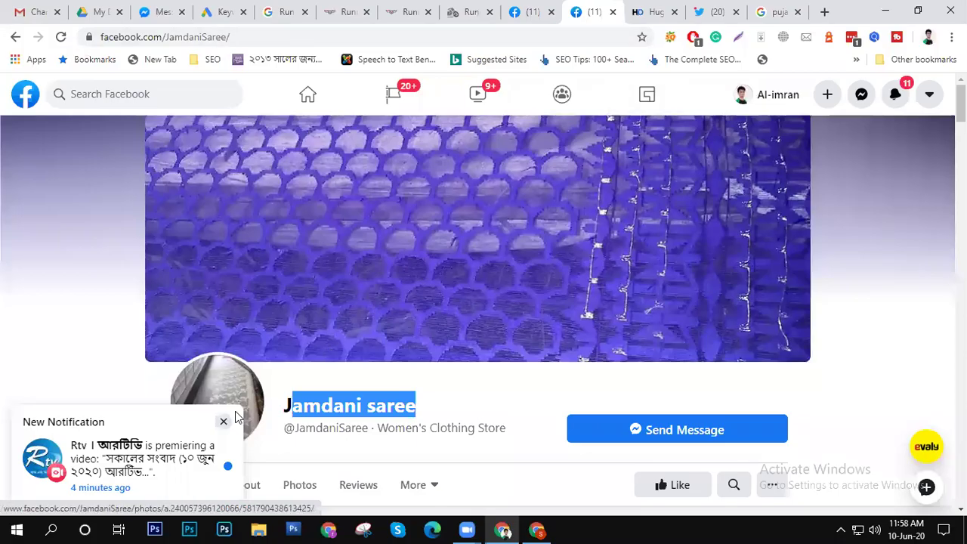
left_click(223, 424)
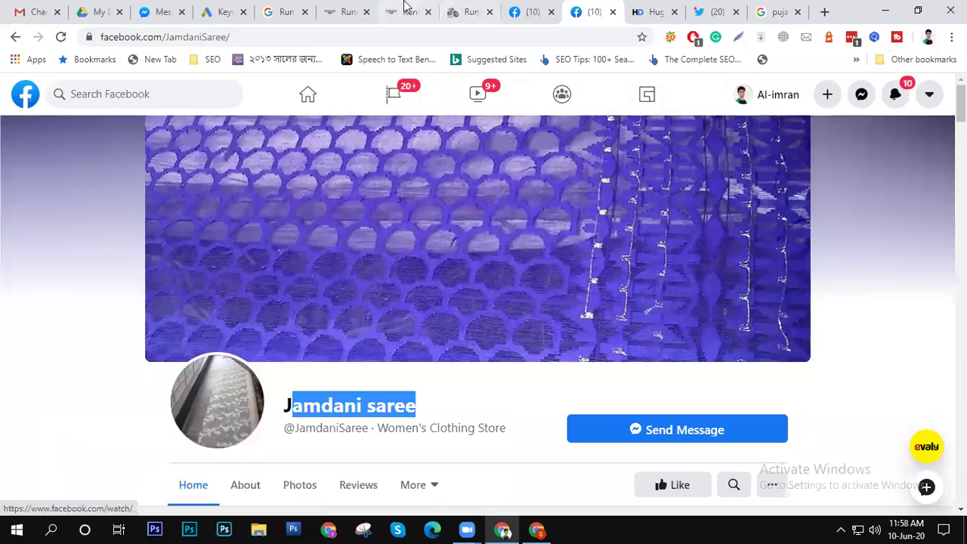
left_click(523, 13)
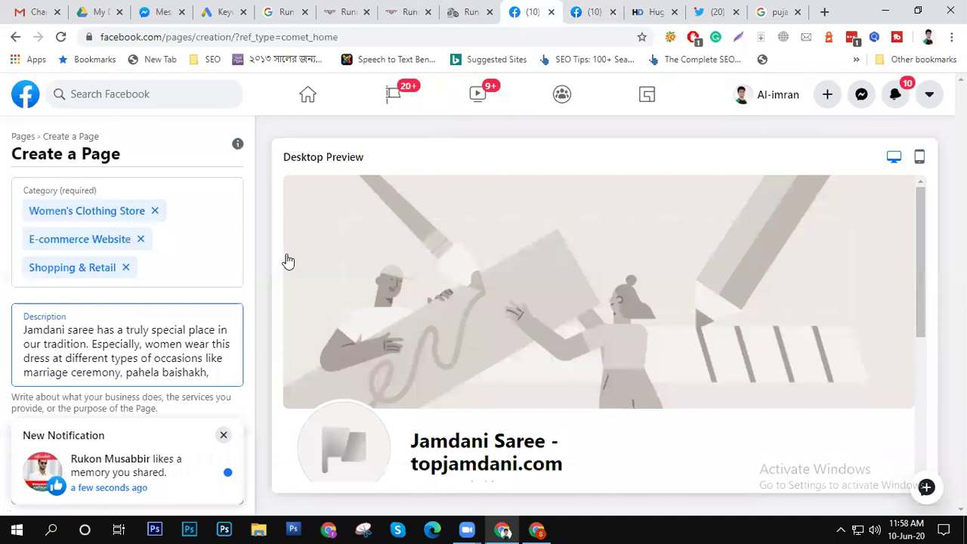
type(",")
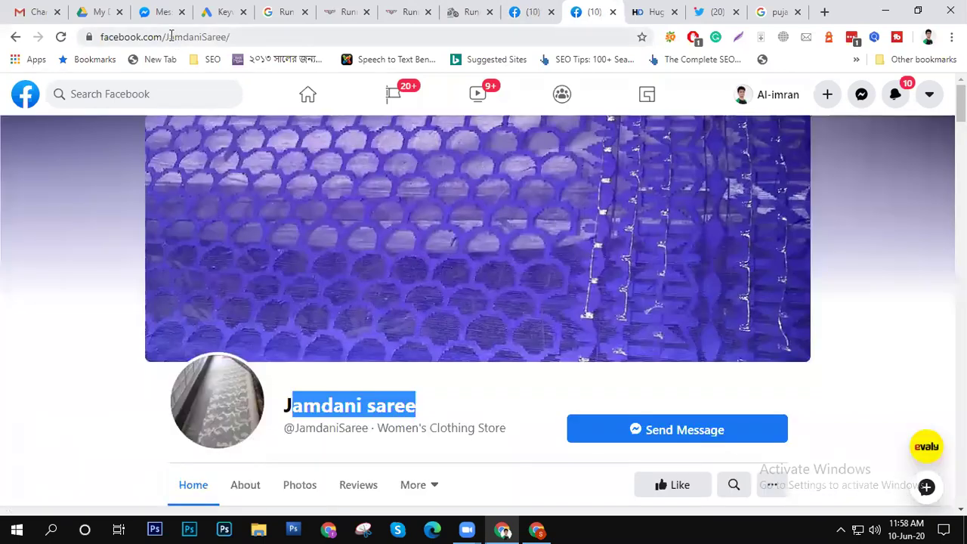
Look over the existing JamdaniSaree page's web address, then return to the 'puja' Google results
left_click_drag(168, 36, 261, 35)
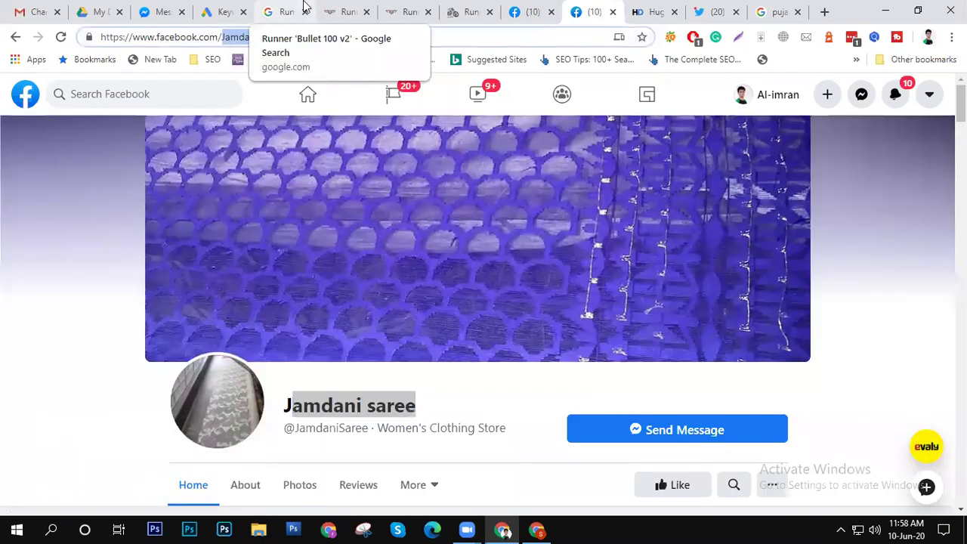
type("j")
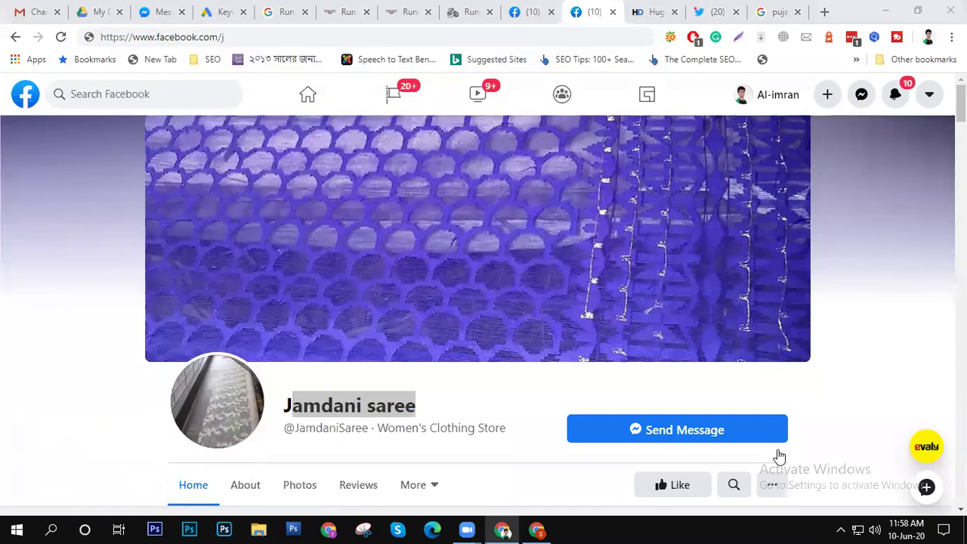
left_click(778, 11)
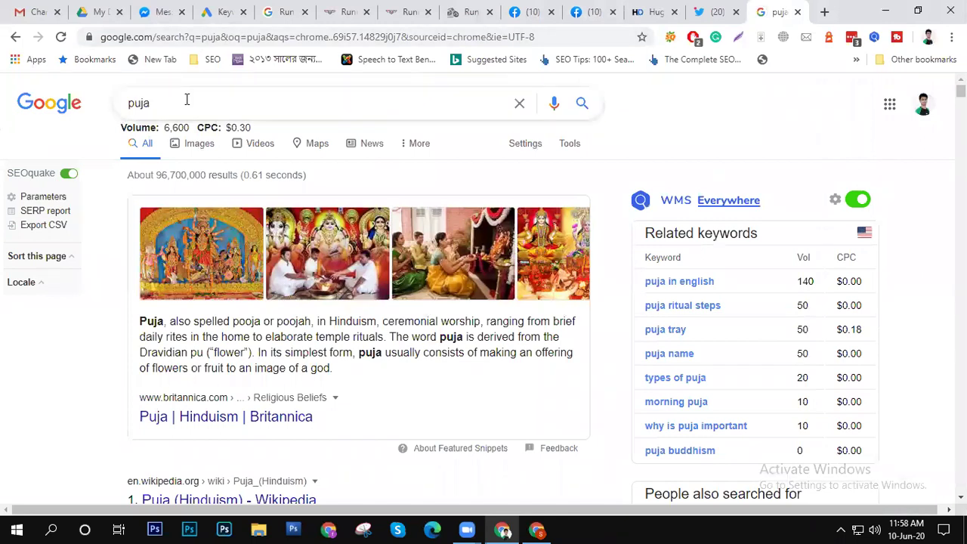
Confirm the spelling of 'puja' in the Google search bar, then return to the Create a Page form
left_click(202, 37)
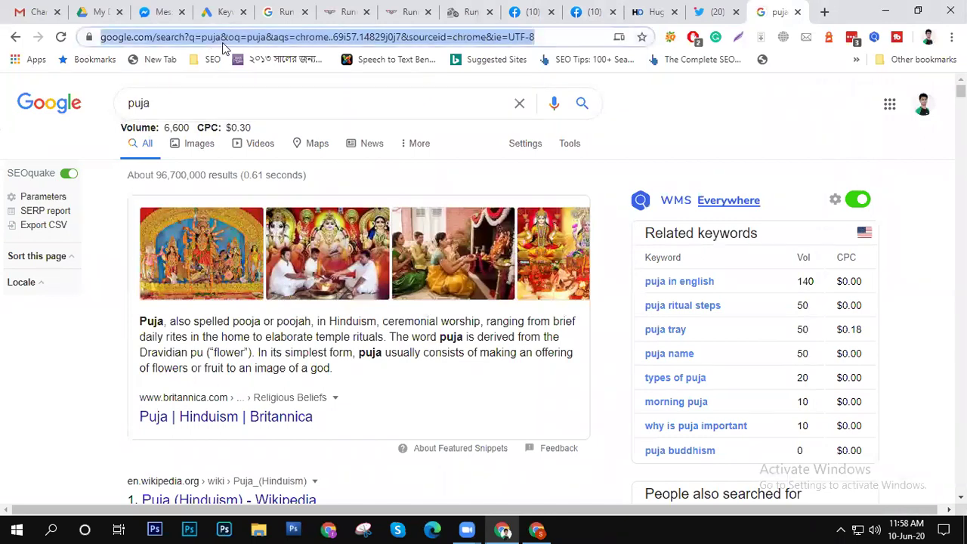
type("puja")
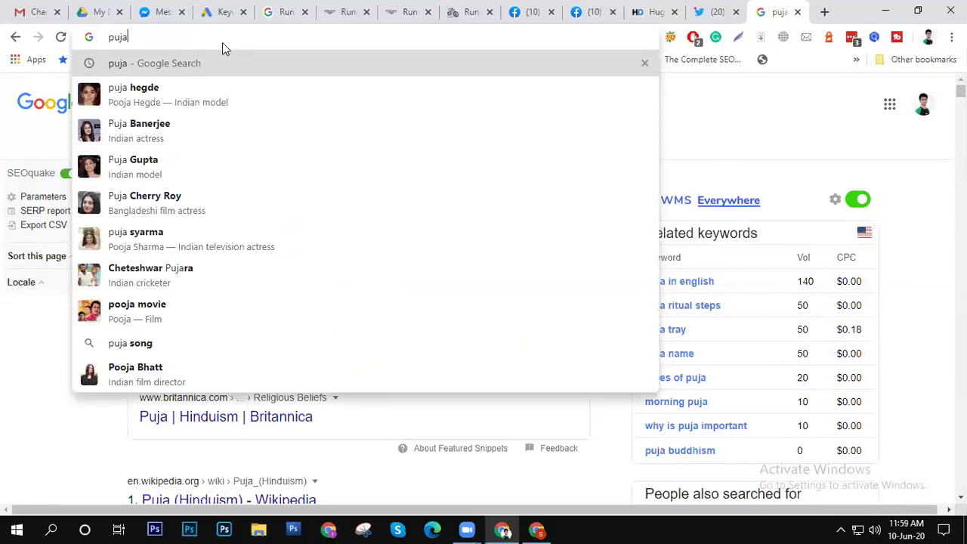
key("ctrl+a")
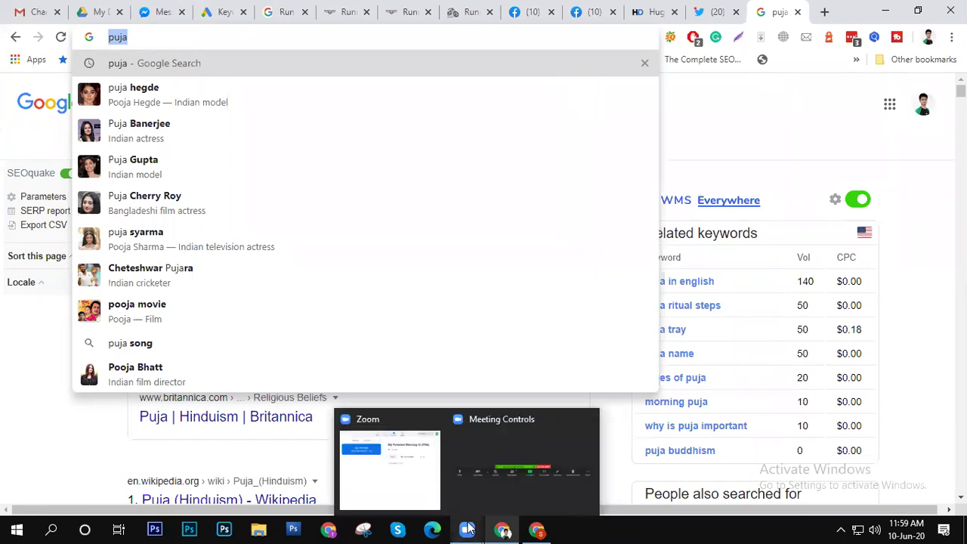
left_click(501, 528)
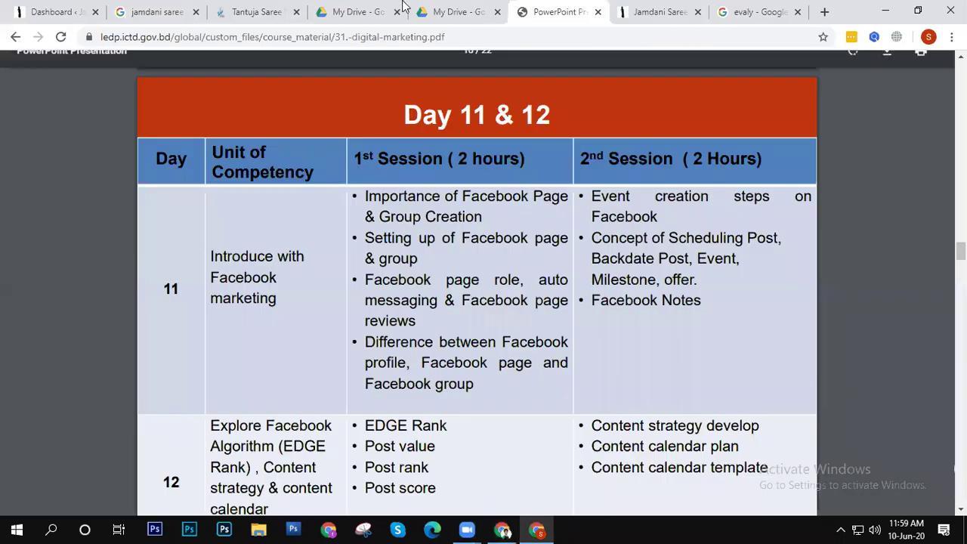
left_click(502, 528)
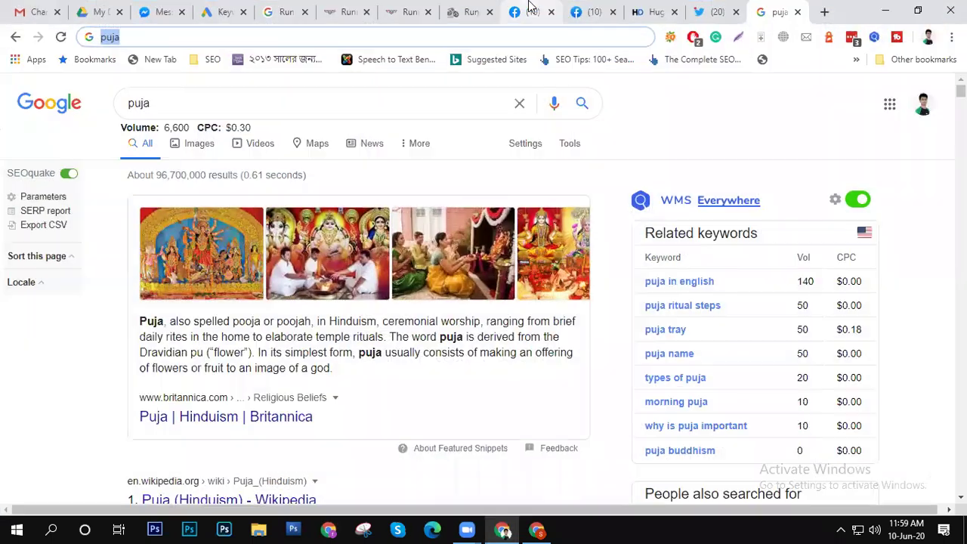
left_click(529, 6)
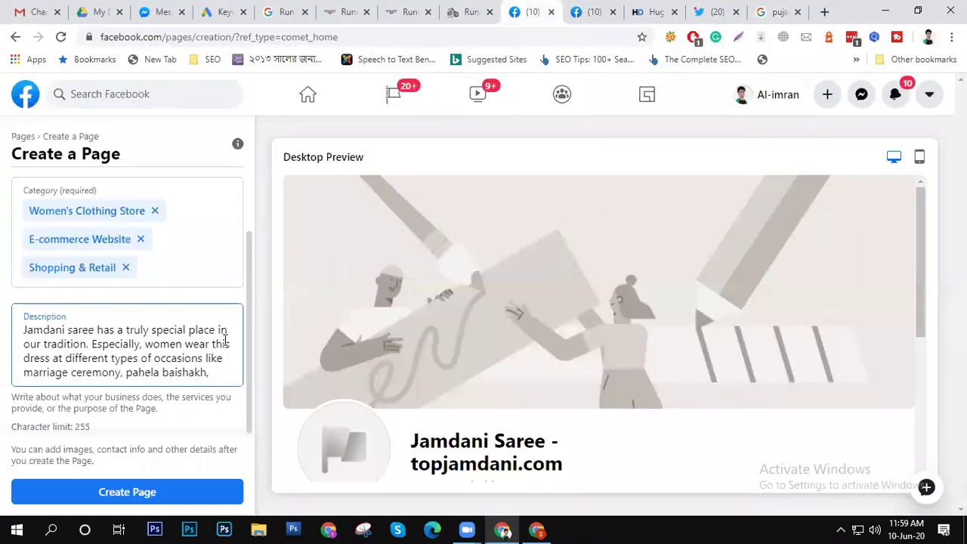
Add 'puja, Eid and others' after 'pahela baishakh,' in the description
type("puja")
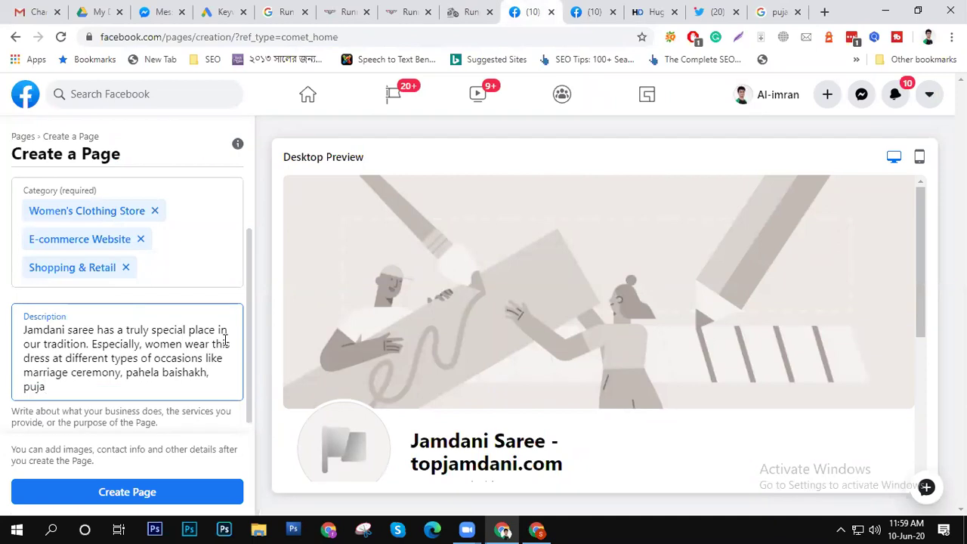
type(", Eid,")
type("and")
type("othe")
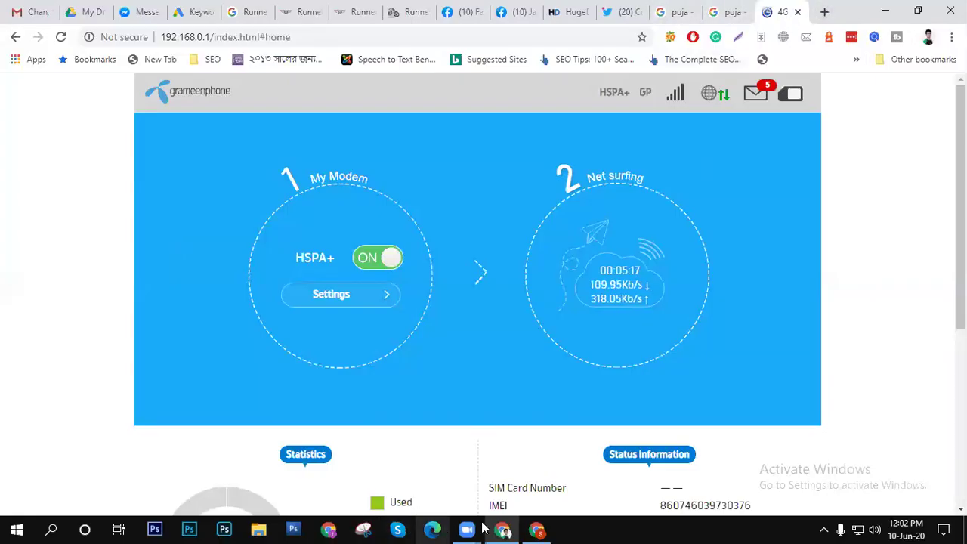
Switch between the course PDF and modem windows, then return to the Facebook Create a Page tab
left_click(537, 528)
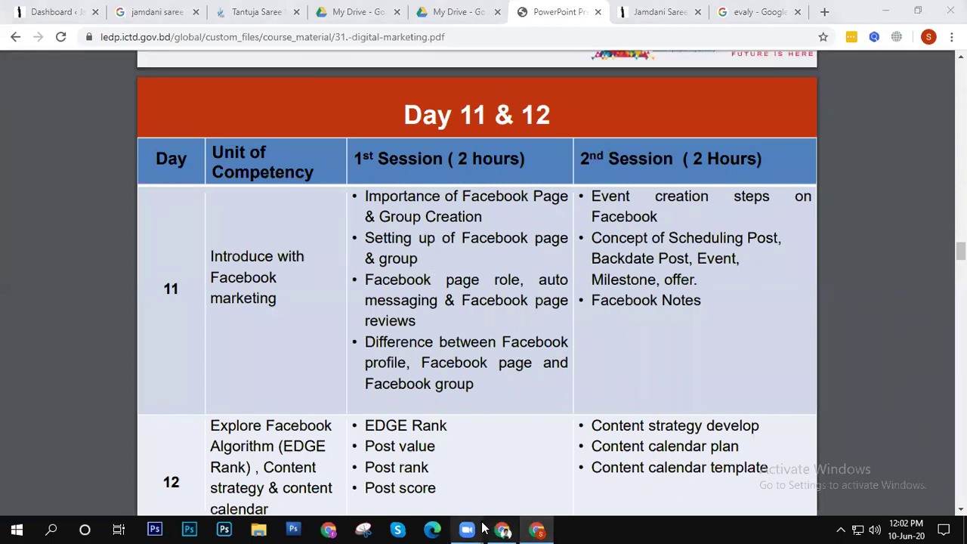
mouse_move(502, 530)
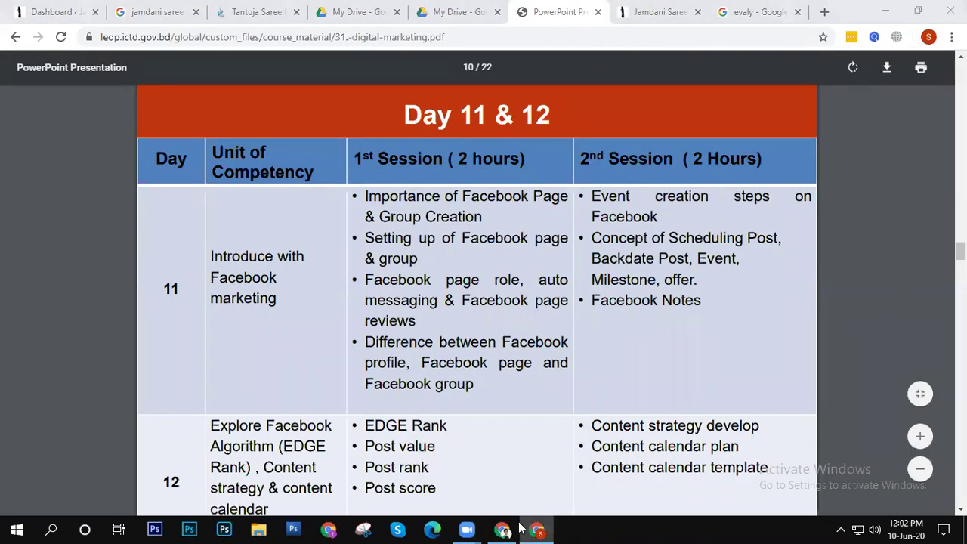
left_click(502, 530)
left_click(463, 10)
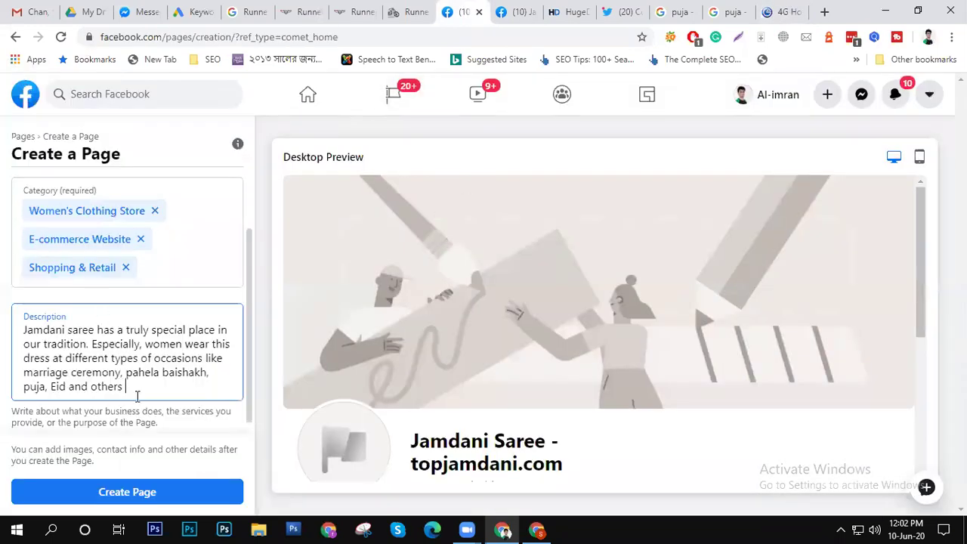
Append 'special occations' after 'others' in the page description, correcting the typo
type("spect")
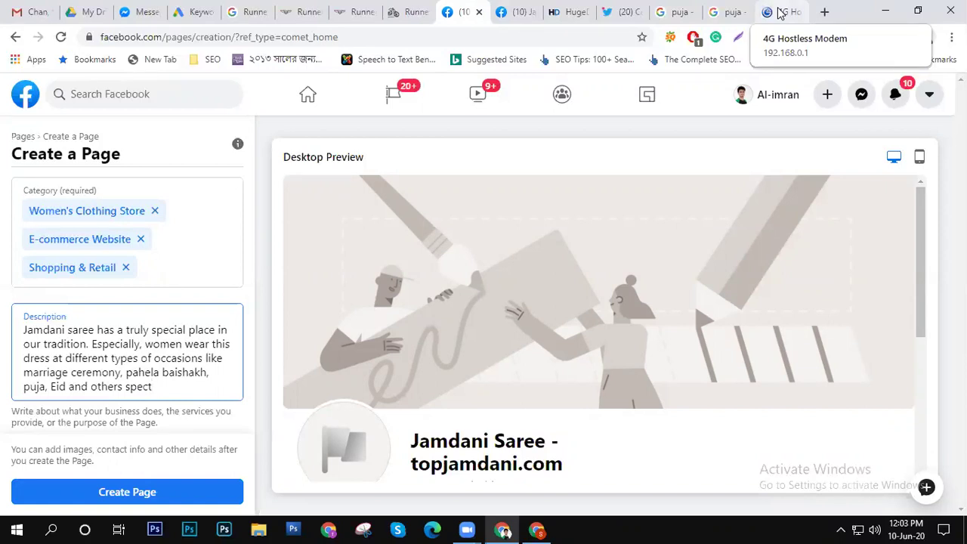
key("BackSpace")
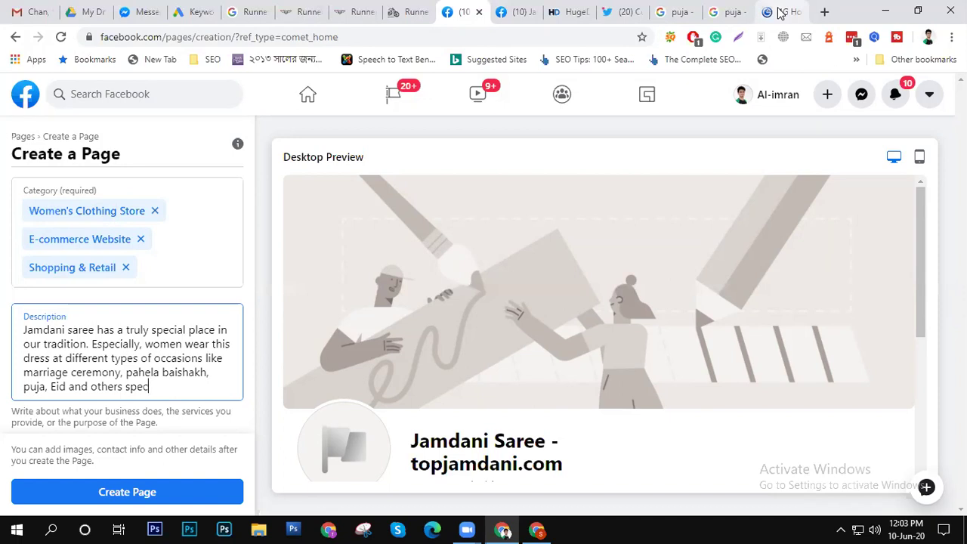
type("ial")
type("occations")
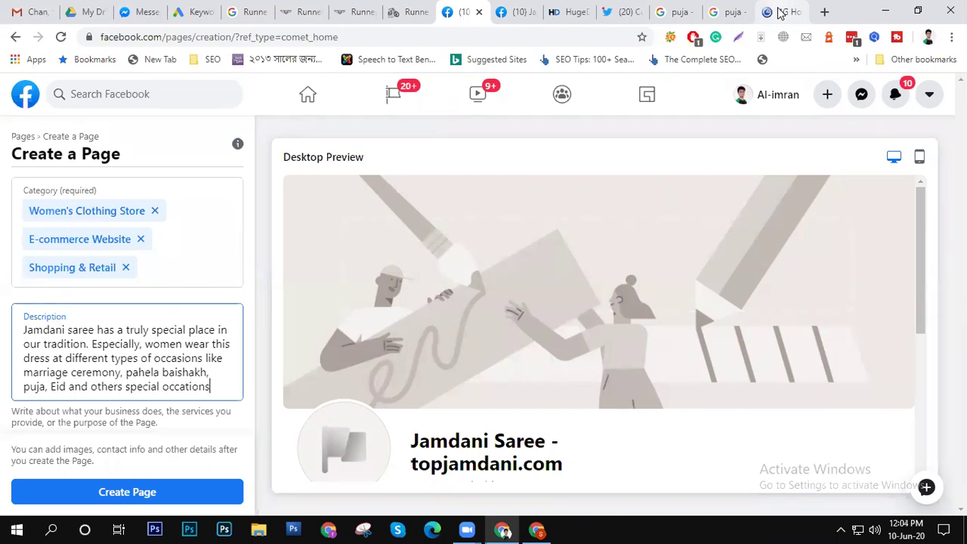
Rewrite the occasions list ending as 'puja, Eid and etc.' in the description
key("BackSpace")
key("BackSpace")
key("BackSpace")
key("BackSpace")
key("BackSpace")
key("BackSpace")
key("BackSpace")
key("BackSpace")
key("BackSpace")
key("BackSpace")
key("BackSpace")
key("BackSpace")
key("BackSpace")
key("BackSpace")
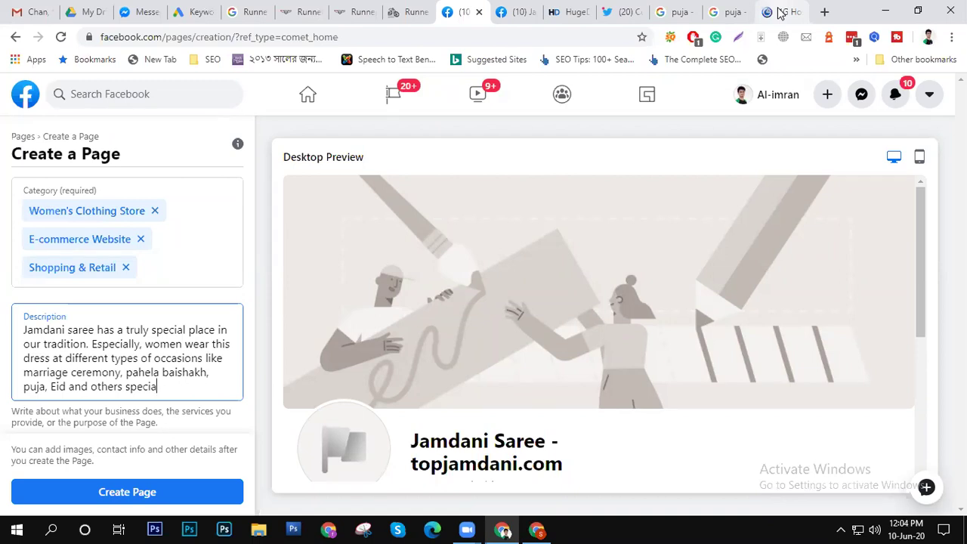
key("BackSpace")
key("BackSpace")
key("BackSpace")
key("BackSpace")
key("BackSpace")
key("BackSpace")
key("BackSpace")
key("BackSpace")
key("BackSpace")
key("BackSpace")
type("et")
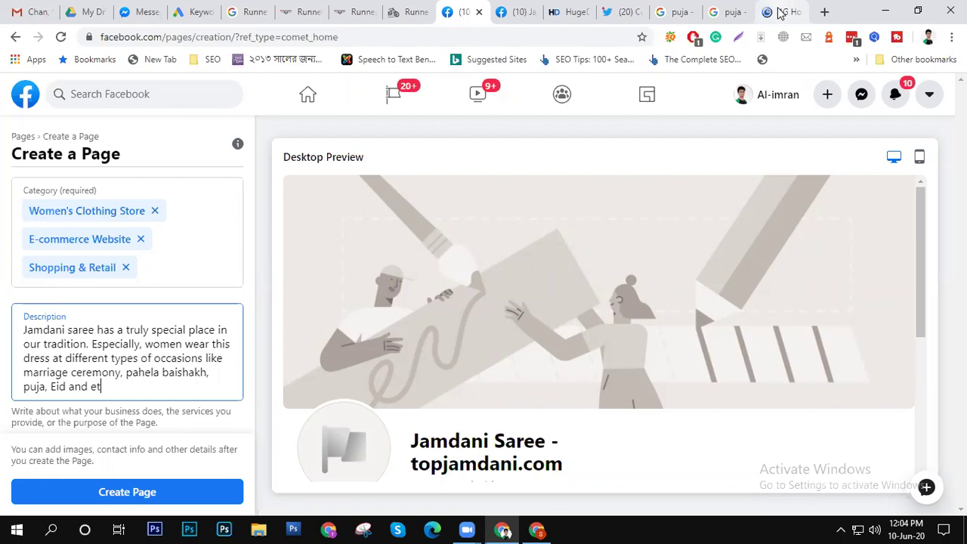
type("c,.")
key("BackSpace")
key("BackSpace")
type(". the")
Add the sentence 'The dress is not available everywhere.' after the occasions list
key("BackSpace")
key("BackSpace")
key("BackSpace")
key("BackSpace")
type("The dre")
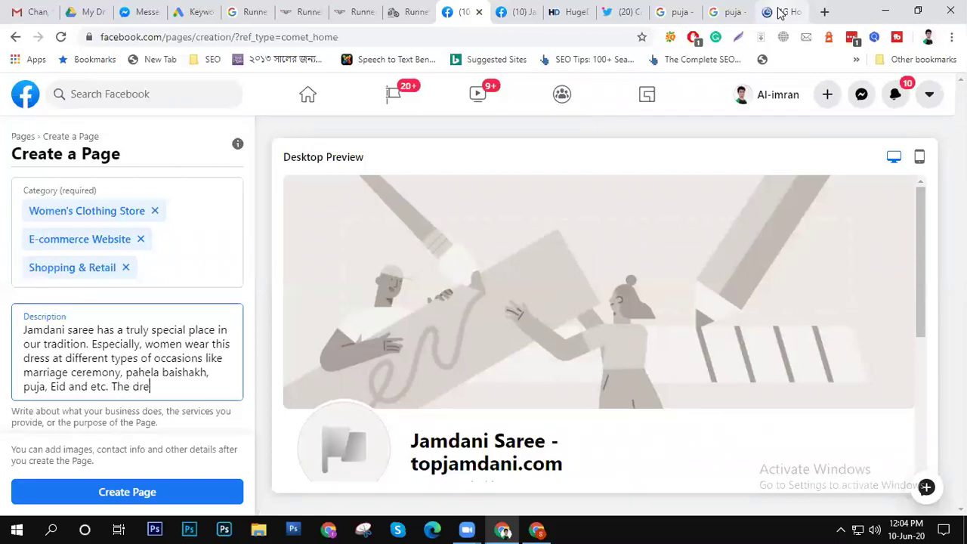
type("ss")
type("is")
key("BackSpace")
key("BackSpace")
type("is not e")
key("BackSpace")
type("al")
key("BackSpace")
type("vail")
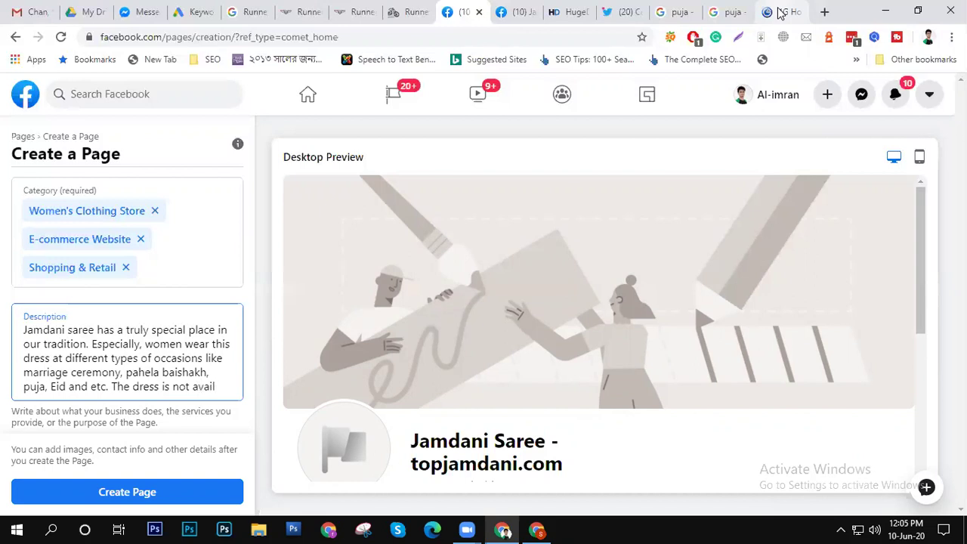
type("able")
key("BackSpace")
key("BackSpace")
key("BackSpace")
type("ble ever")
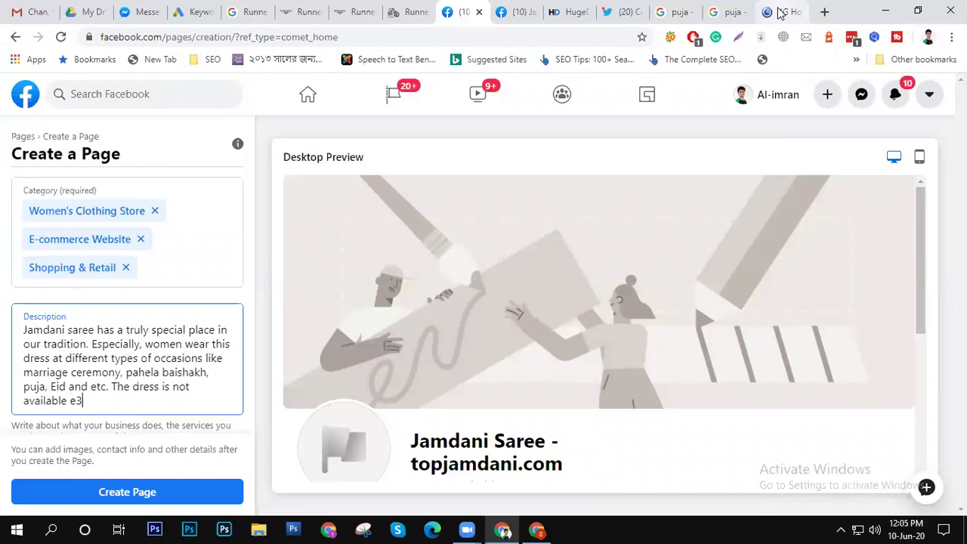
type("ywhere.")
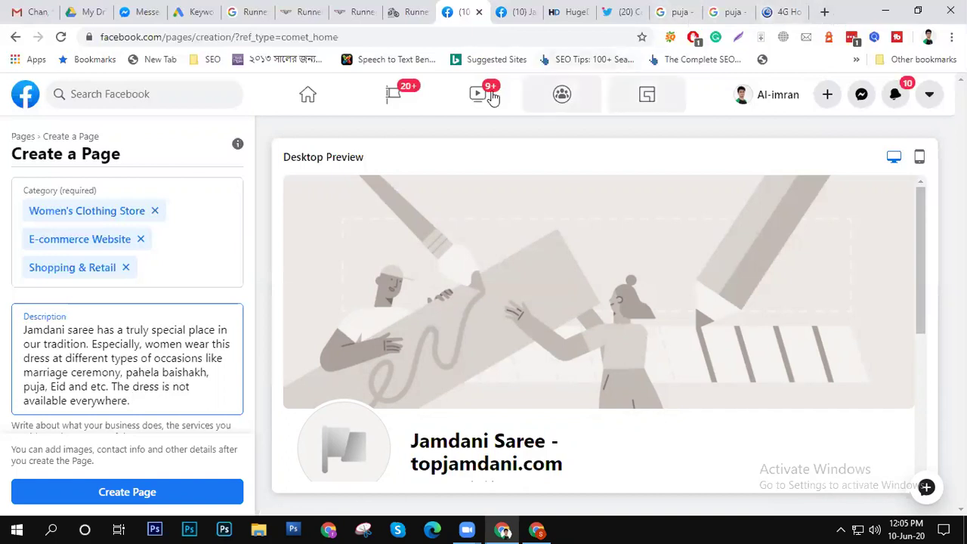
Continue the description after 'everywhere' with 'and price is p', removing the false start 'Thre'
scroll(177, 370, "up", 1)
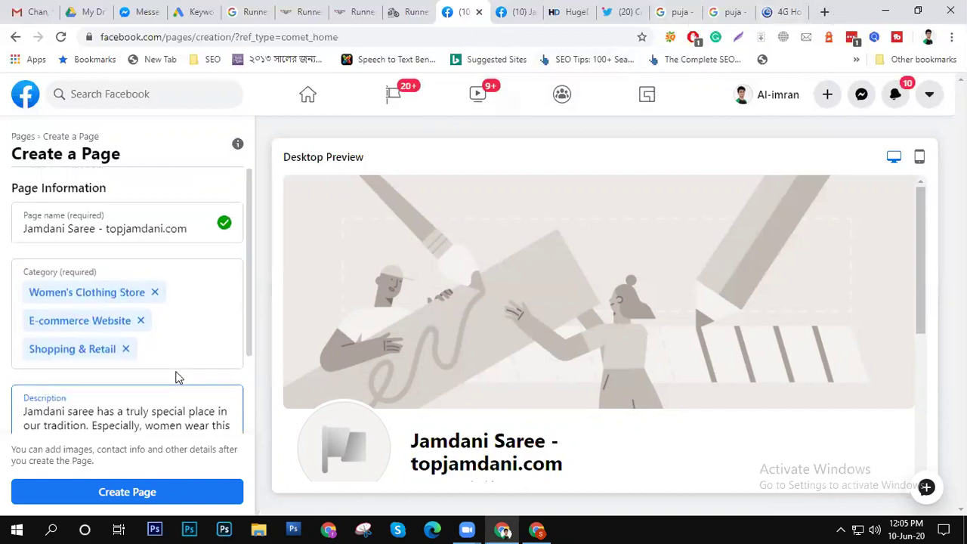
scroll(177, 374, "down", 2)
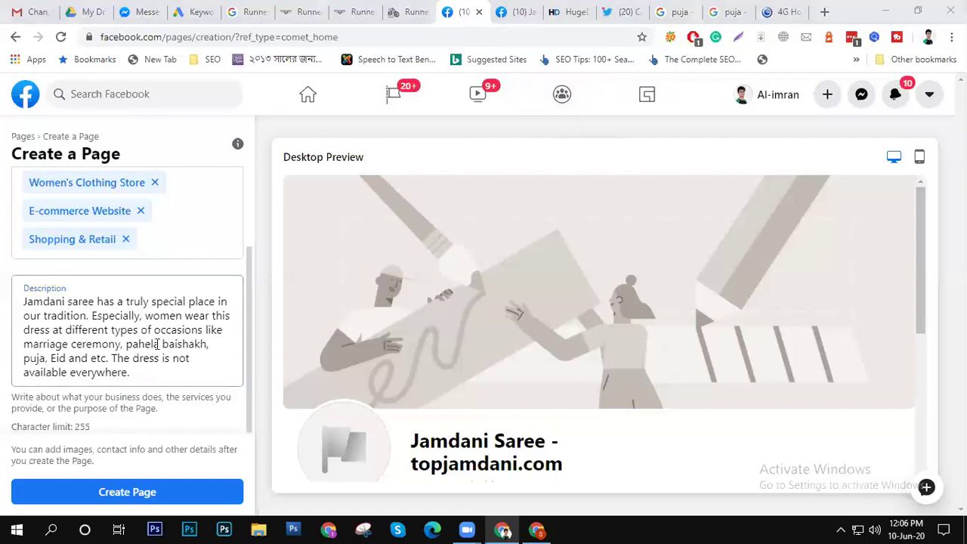
left_click(132, 373)
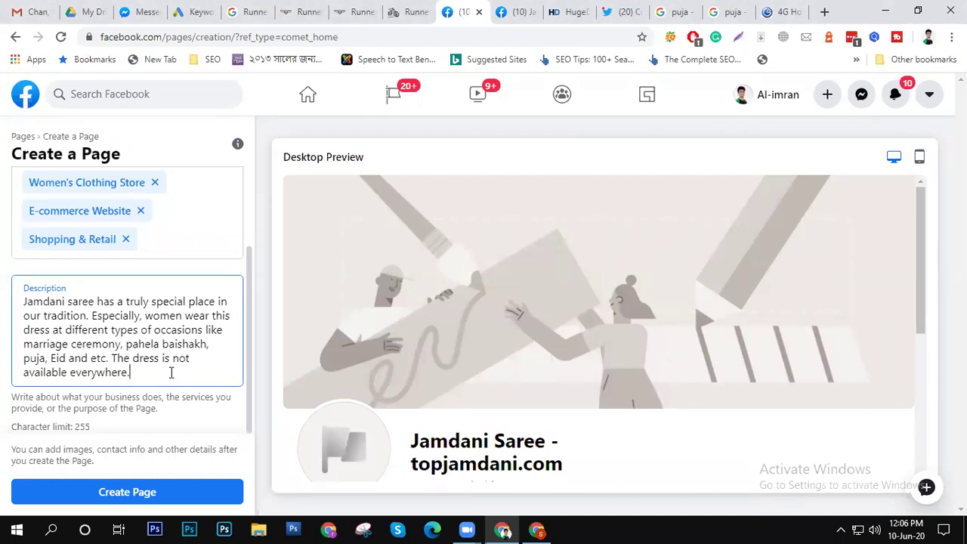
type("Thre")
key("BackSpace")
key("BackSpace")
key("BackSpace")
key("BackSpace")
key("BackSpace")
key("BackSpace")
key("BackSpace")
type("and price is p")
Extend the description to read 'and price is pretty high compar', fixing typos
type("retty")
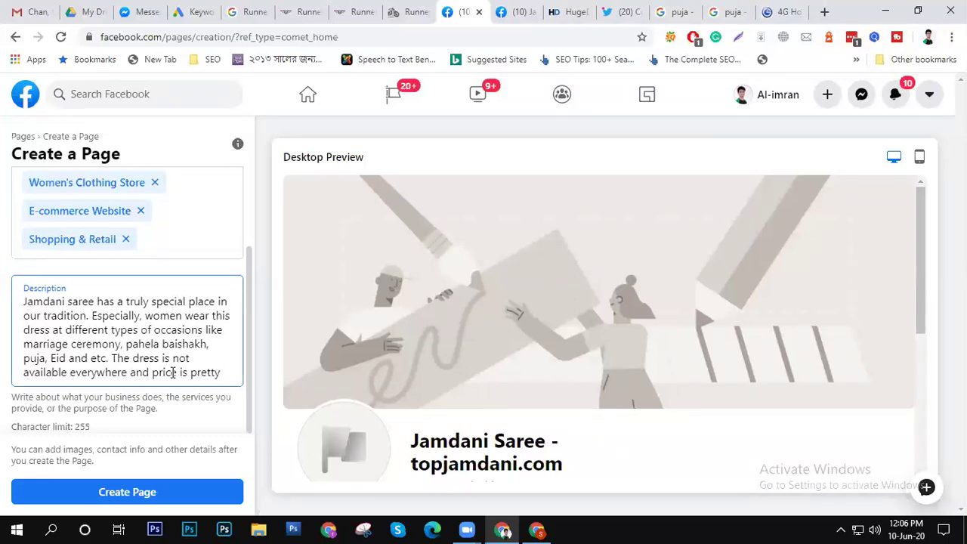
type("ghi")
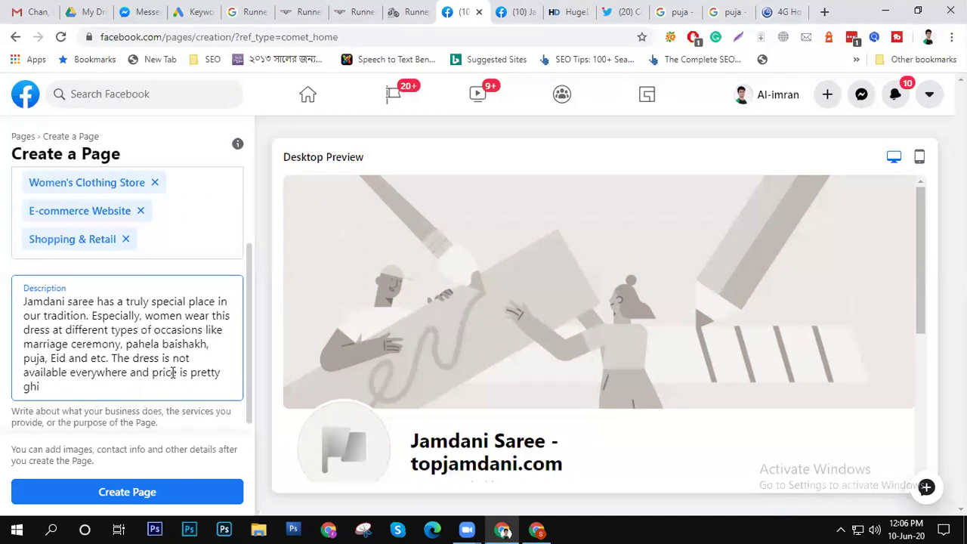
key("BackSpace")
key("BackSpace")
type("high")
type("compa")
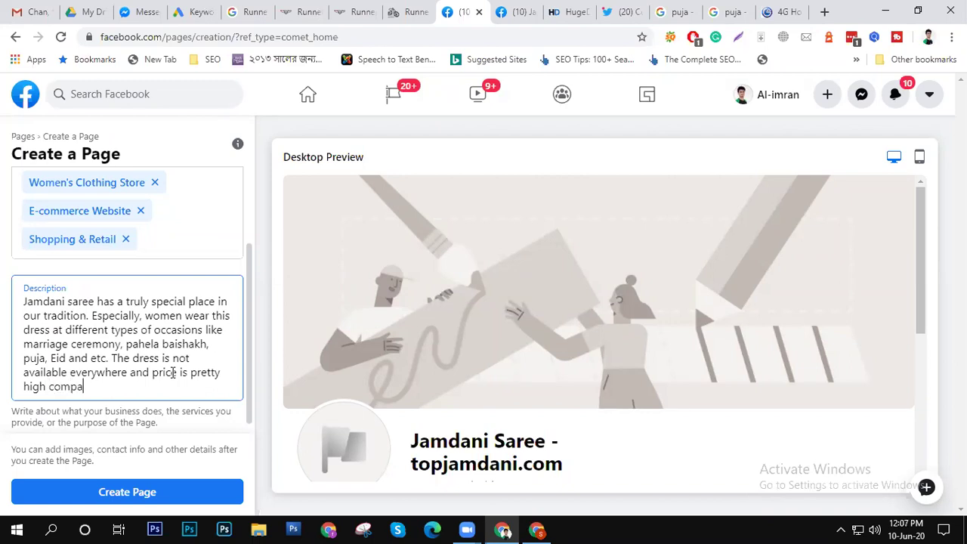
type("r")
key("BackSpace")
type("rin")
key("BackSpace")
key("BackSpace")
Replace 'marriage ceremony' with 'wedding,' in the description's occasions list
left_click_drag(224, 372, 226, 390)
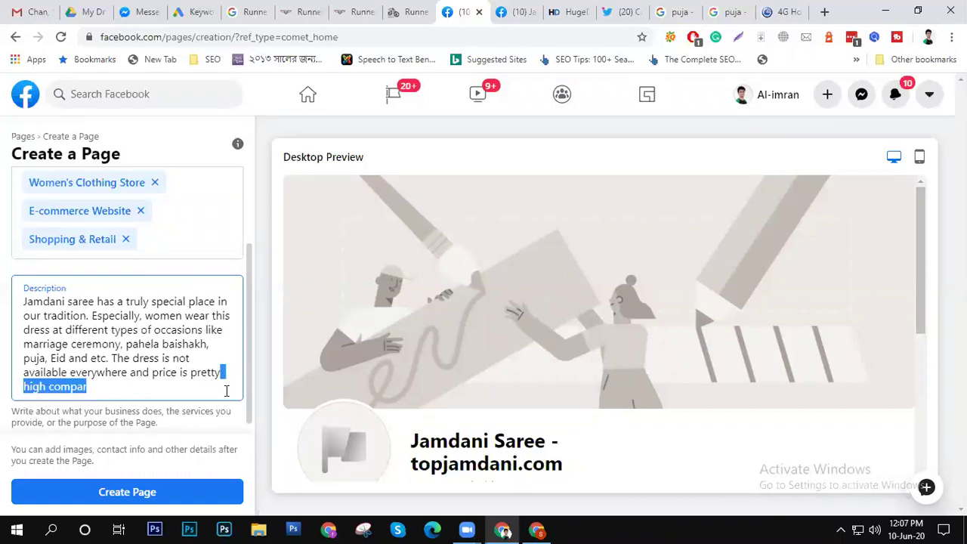
left_click(161, 387)
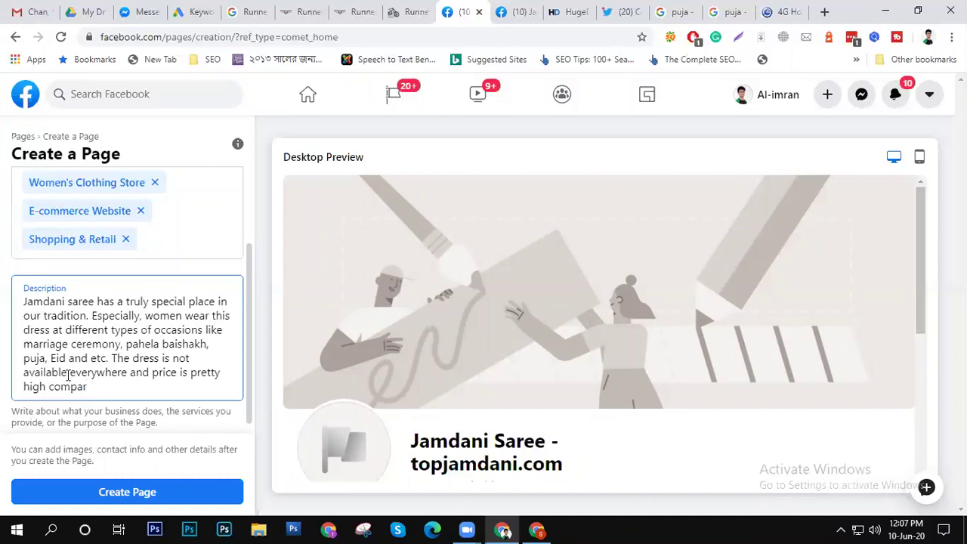
left_click(148, 358)
mouse_move(120, 344)
left_mouse_down()
mouse_move(81, 345)
mouse_move(123, 345)
left_mouse_up()
left_click(73, 349)
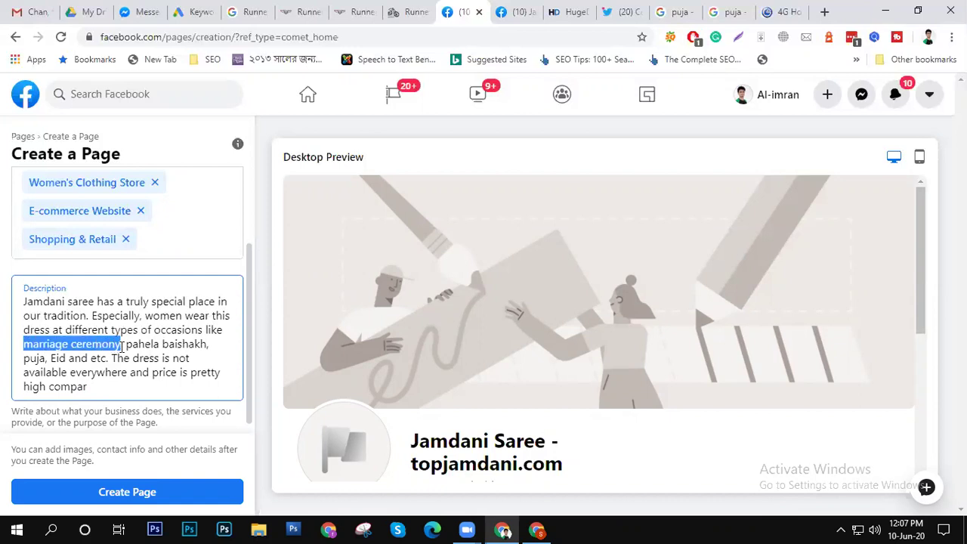
type("weeding")
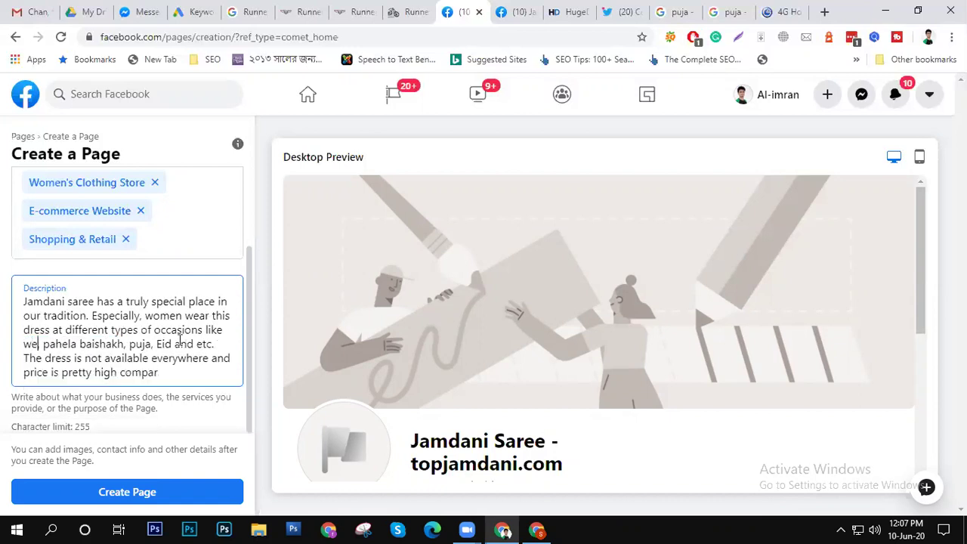
type(",")
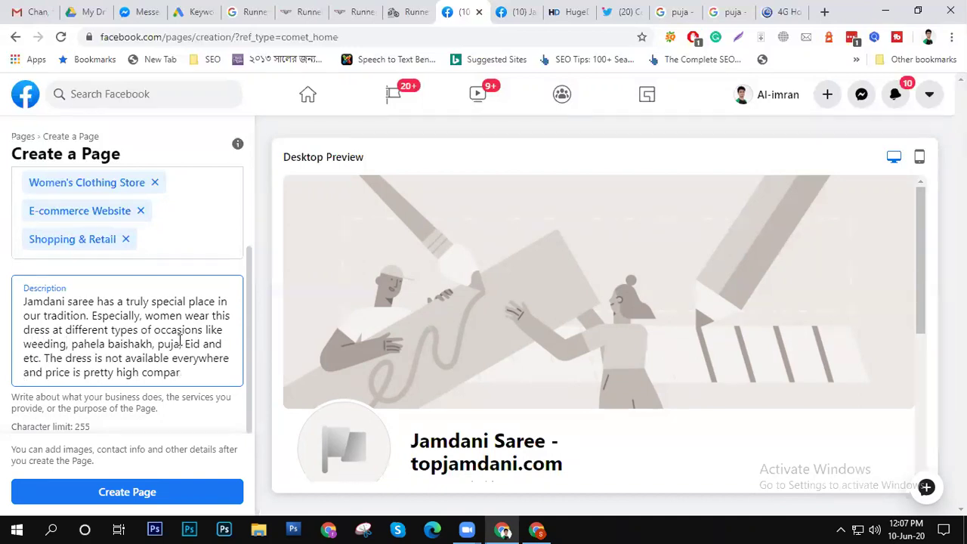
left_click(180, 343)
type(",")
left_click(43, 344)
key("BackSpace")
Finish the 'wedding' spelling fix and end the description with 'comparing others.'
type("d")
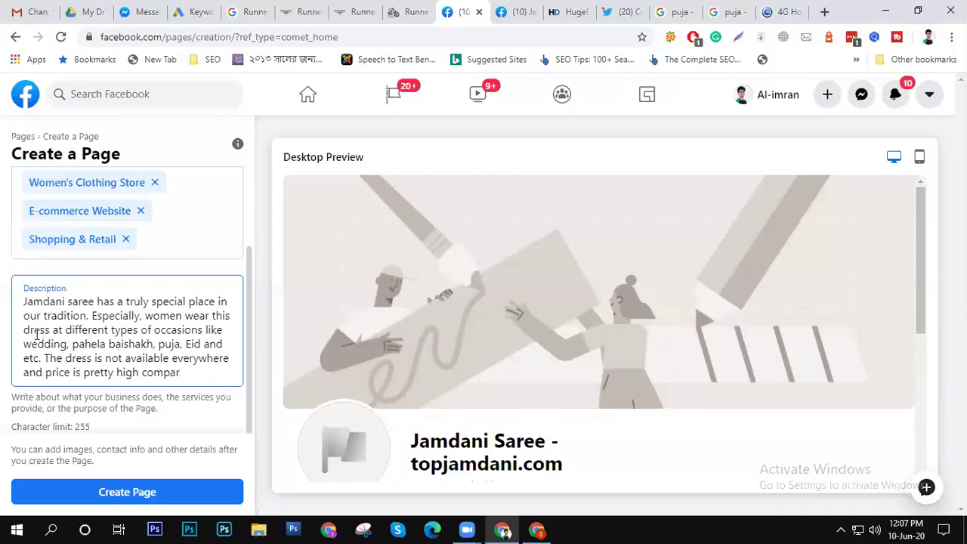
left_click(125, 370)
left_click(209, 374)
type("ing others s")
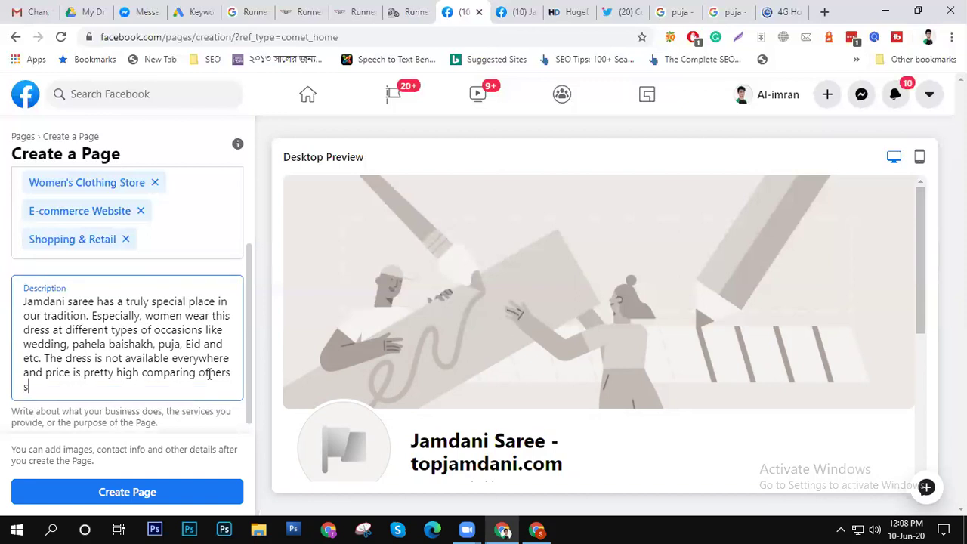
key("BackSpace")
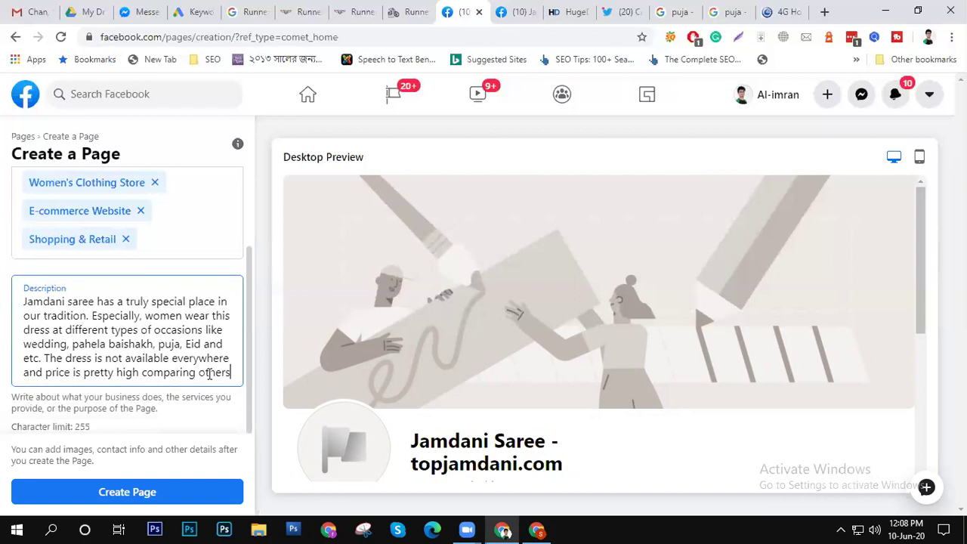
type(".")
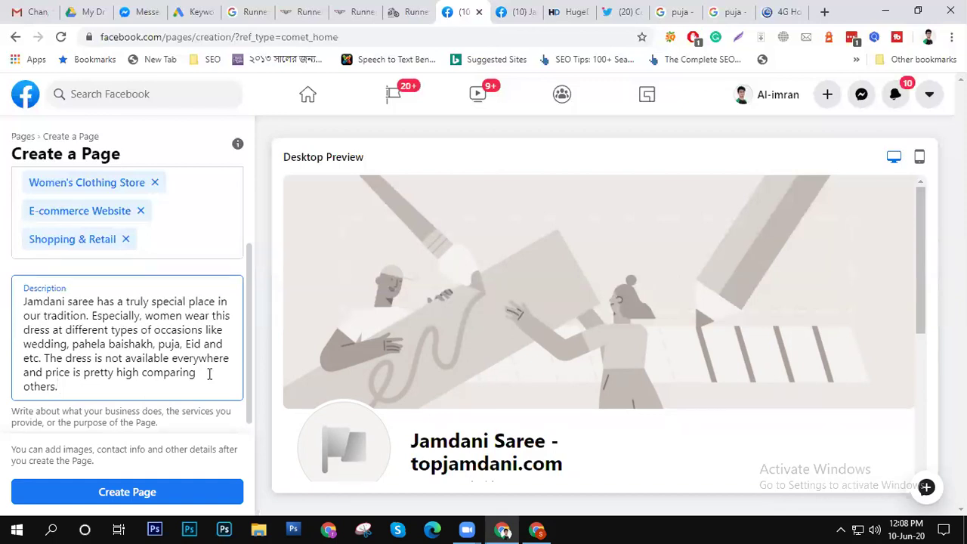
Add a comma after 'Especially' and review the completed description
left_click(138, 317)
type(",")
scroll(143, 320, "up", 2)
scroll(142, 319, "down", 2)
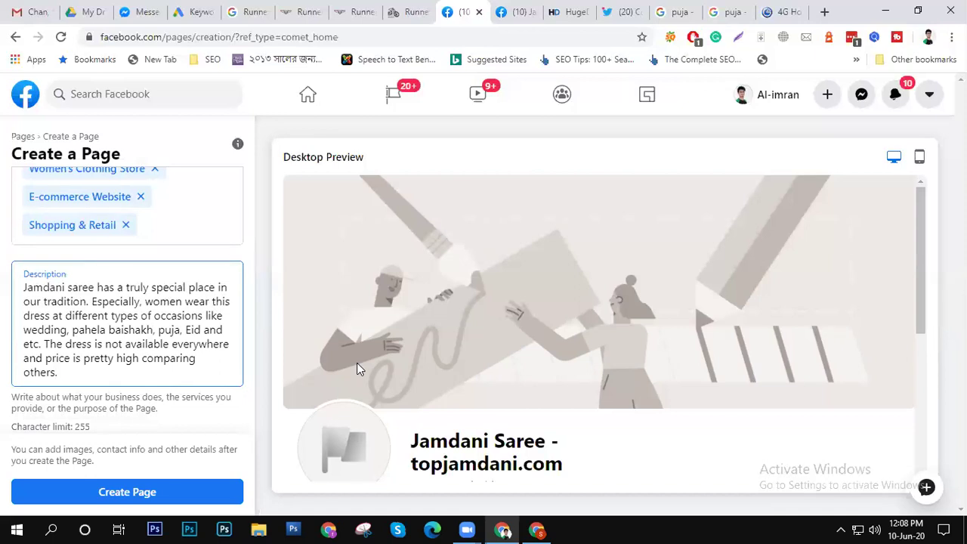
scroll(791, 278, "down", 3)
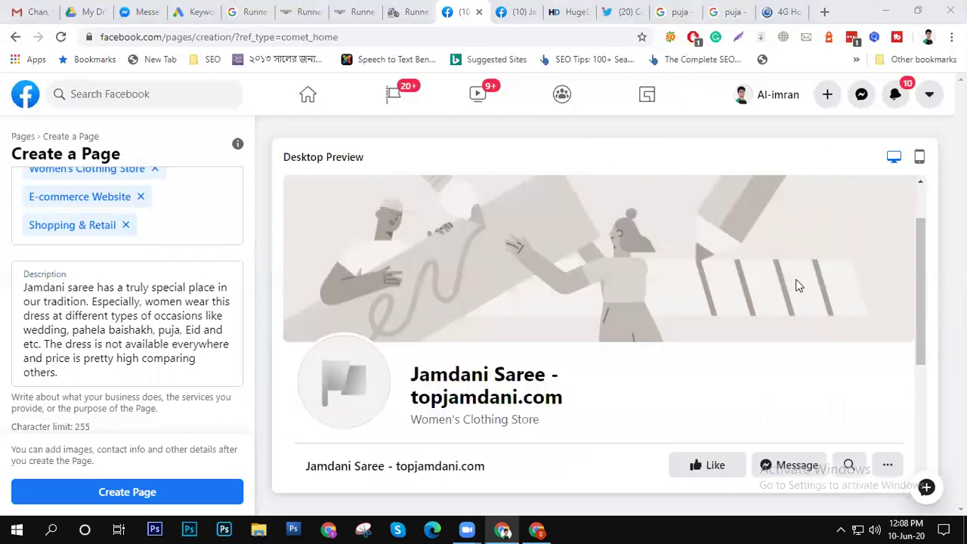
scroll(816, 268, "up", 3)
scroll(822, 273, "down", 3)
scroll(822, 272, "up", 3)
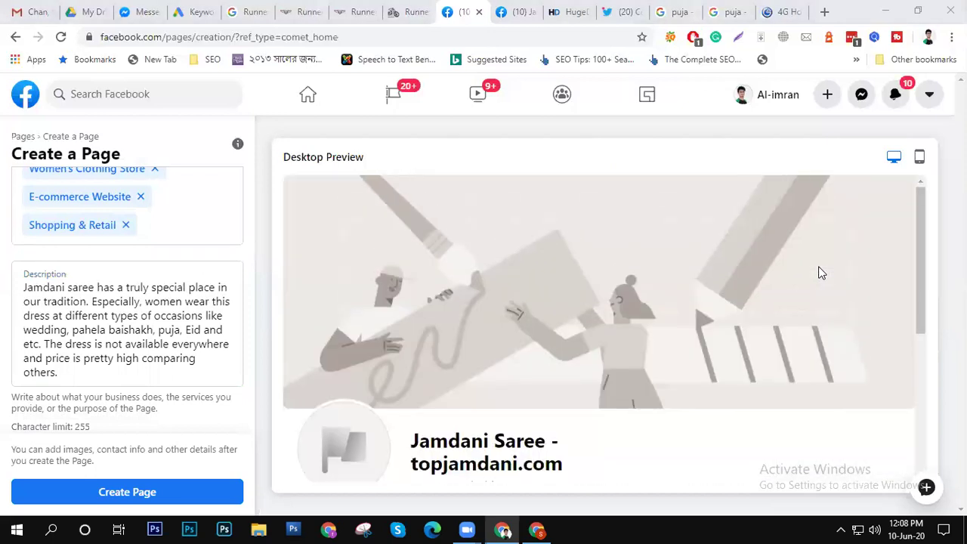
scroll(136, 339, "up", 3)
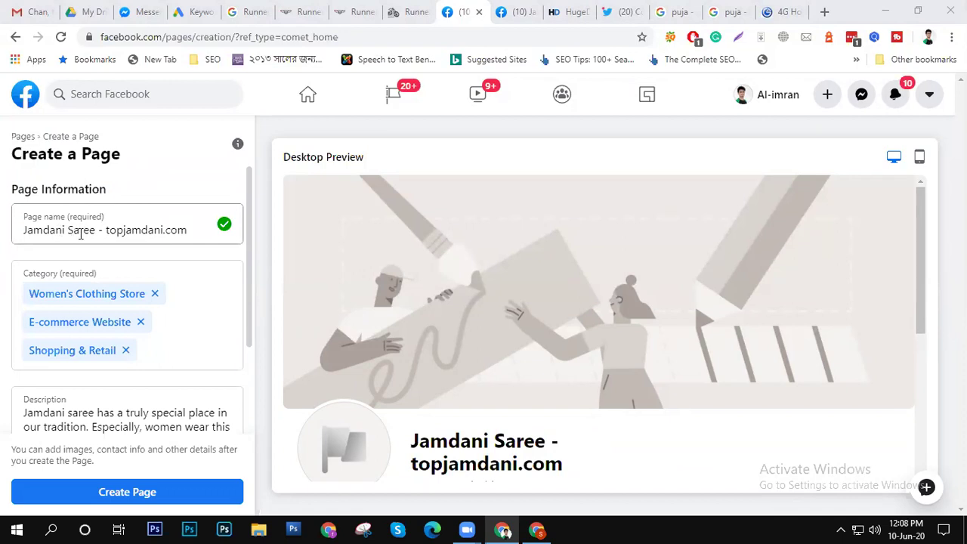
Trim the Page name back to 'TopJamdani.com' with a capital T
left_click_drag(95, 231, 3, 237)
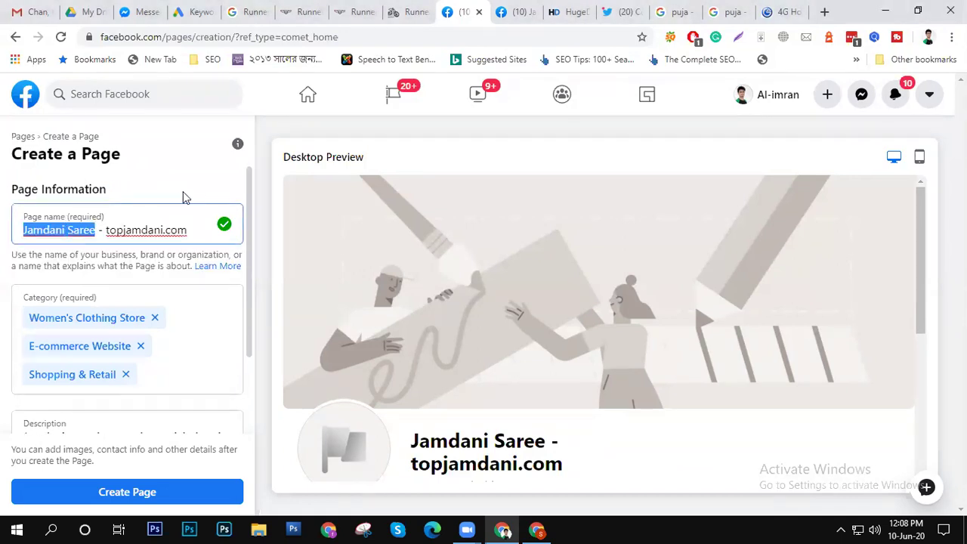
key("BackSpace")
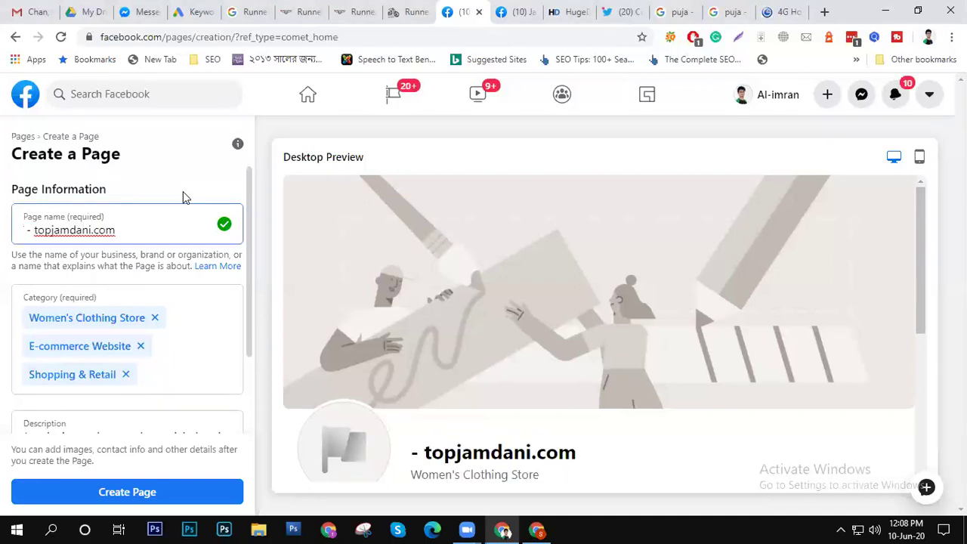
type("T")
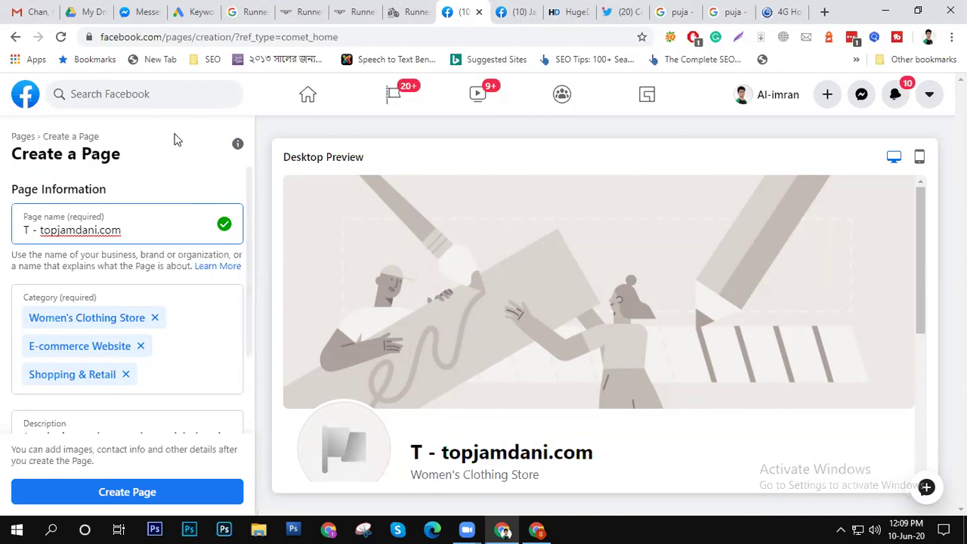
left_click_drag(40, 231, 3, 249)
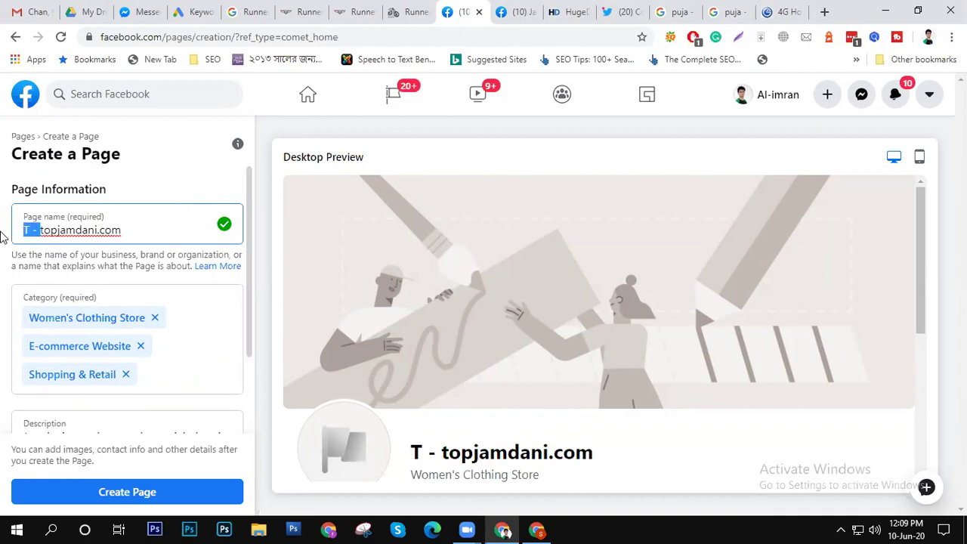
key("BackSpace")
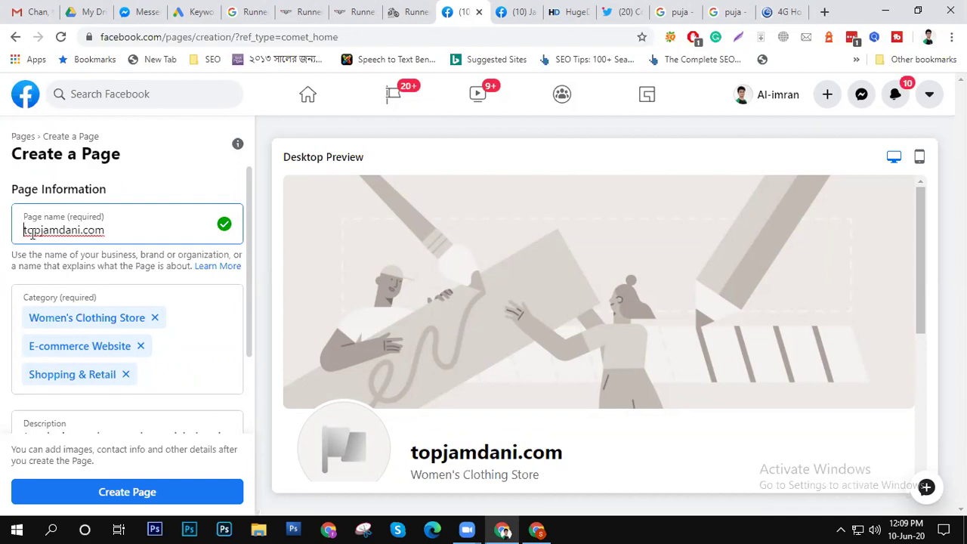
key("Delete")
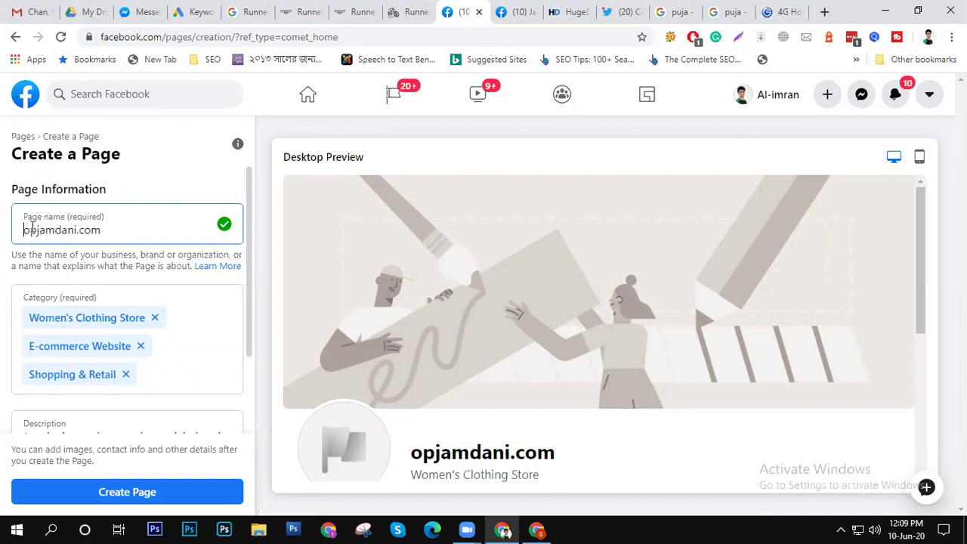
type("T")
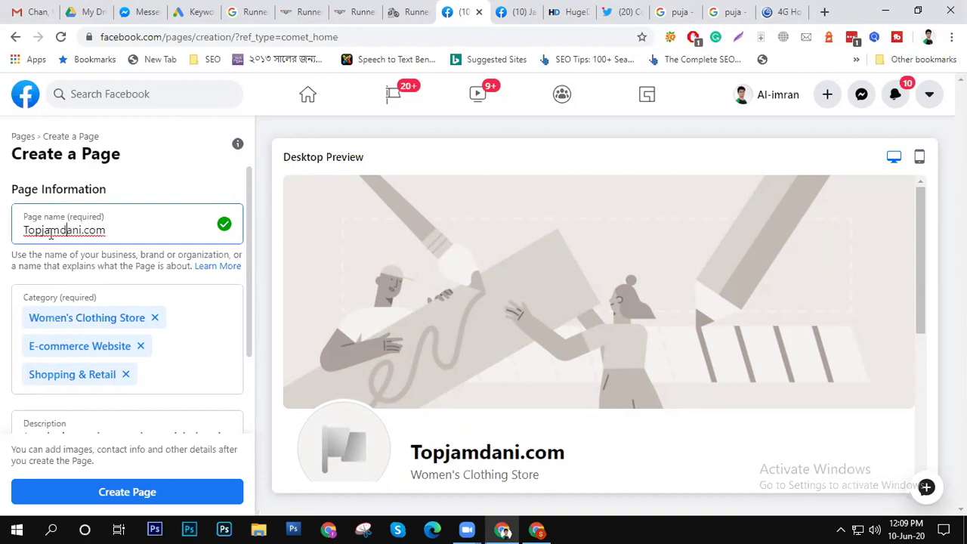
Capitalize the J and append ' - Top Jamdani Saree' to the Page name
left_click(44, 230)
key("BackSpace")
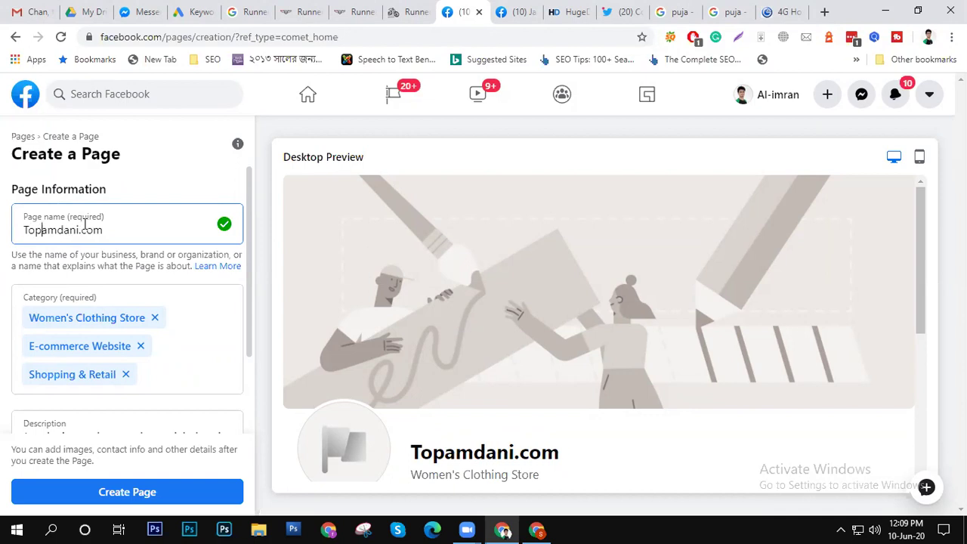
type("J")
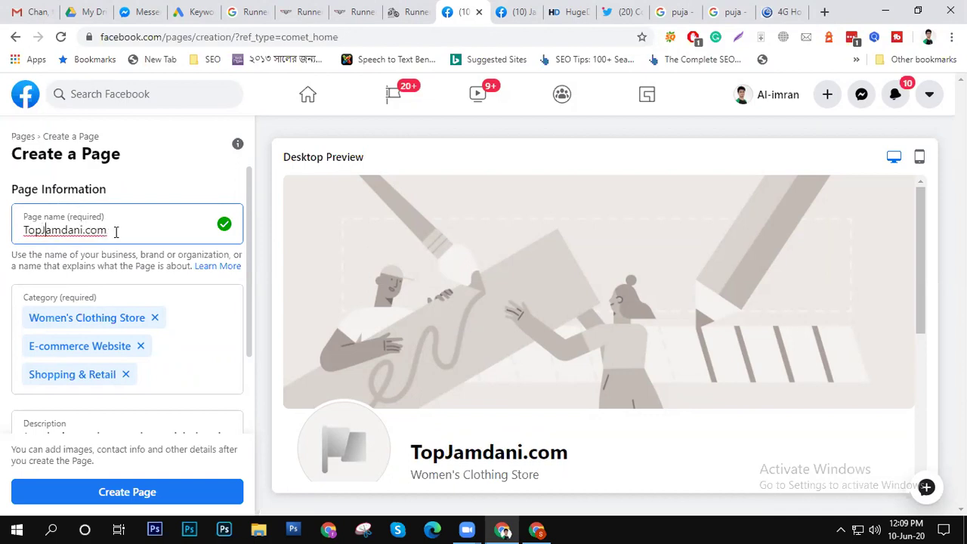
type(" - c")
key("BackSpace")
type("Top J")
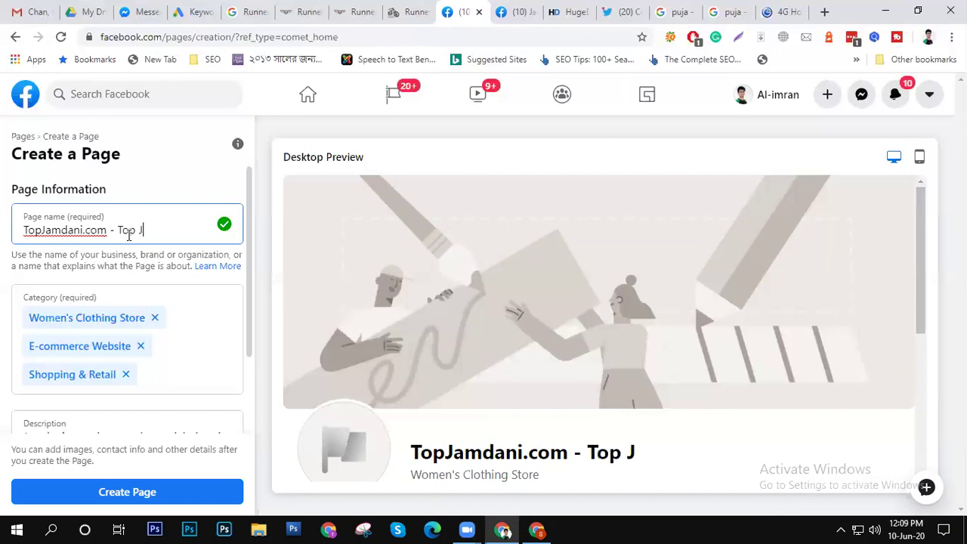
type("amdani Sare")
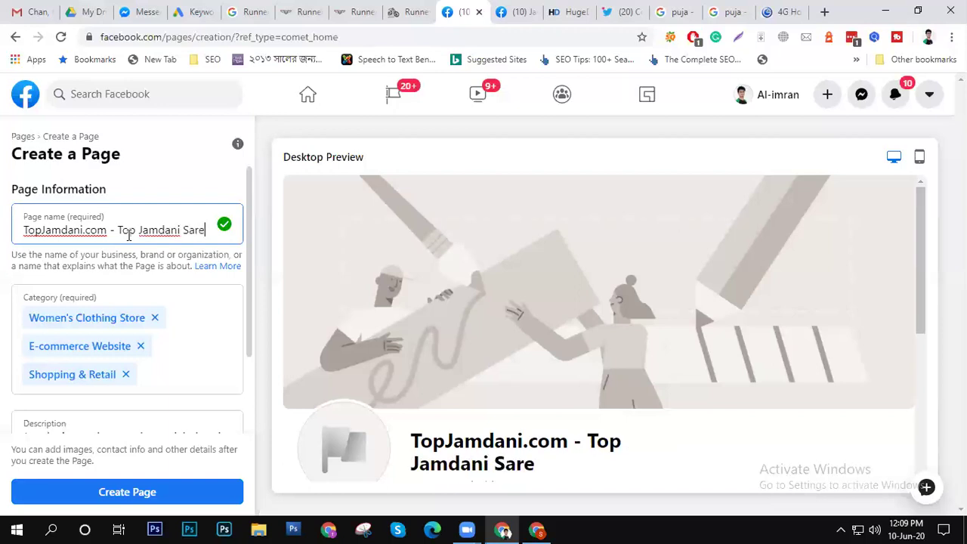
type("e")
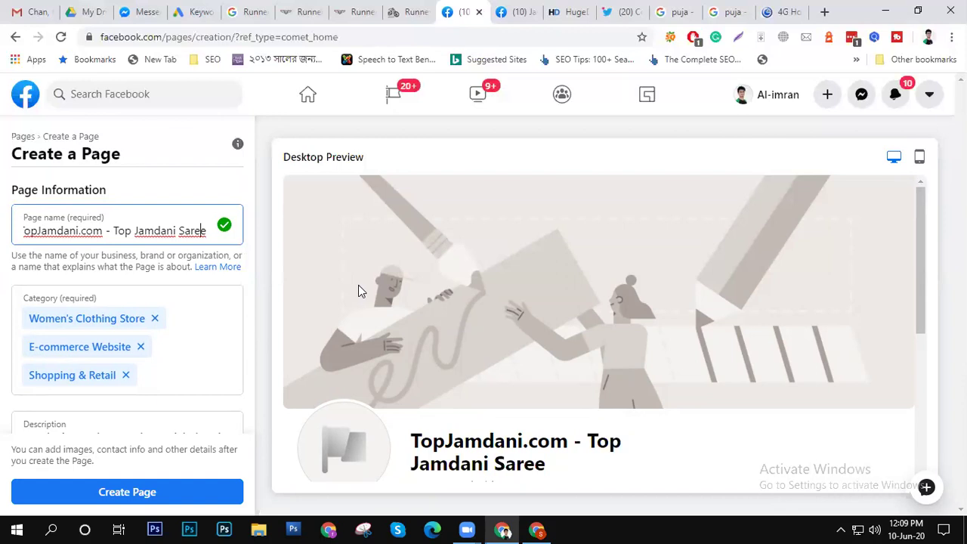
Check each part of the Page name 'TopJamdani.com - Top Jamdani Saree'
left_click(101, 230)
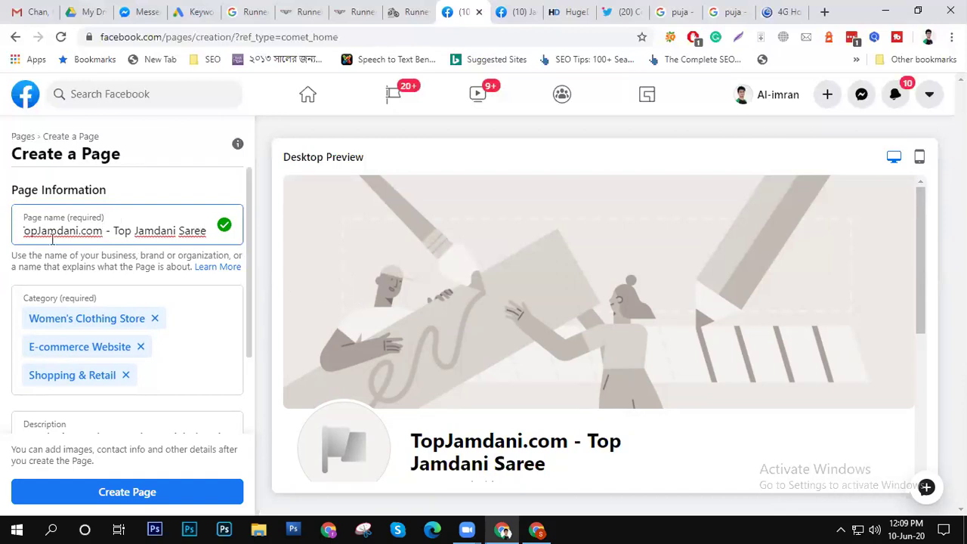
left_click_drag(104, 230, 15, 231)
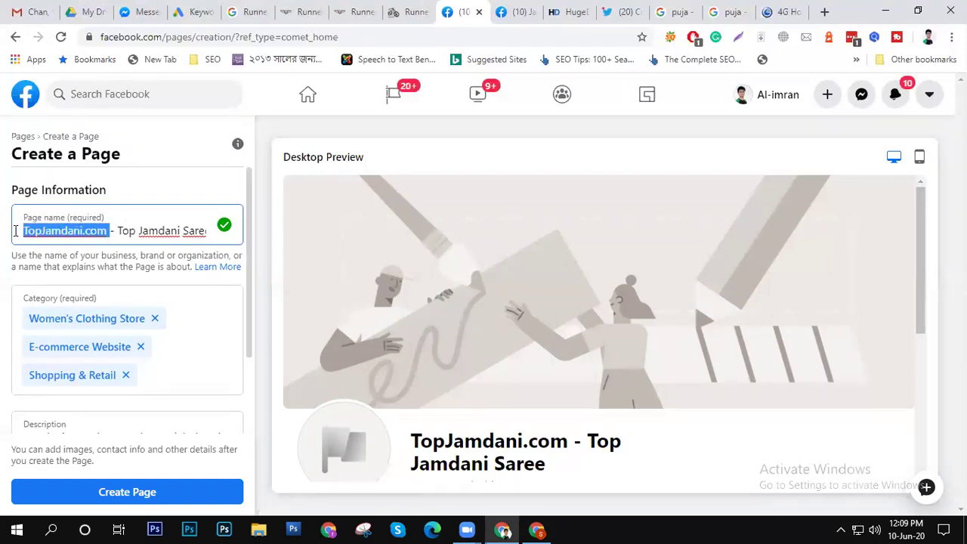
left_click(68, 231)
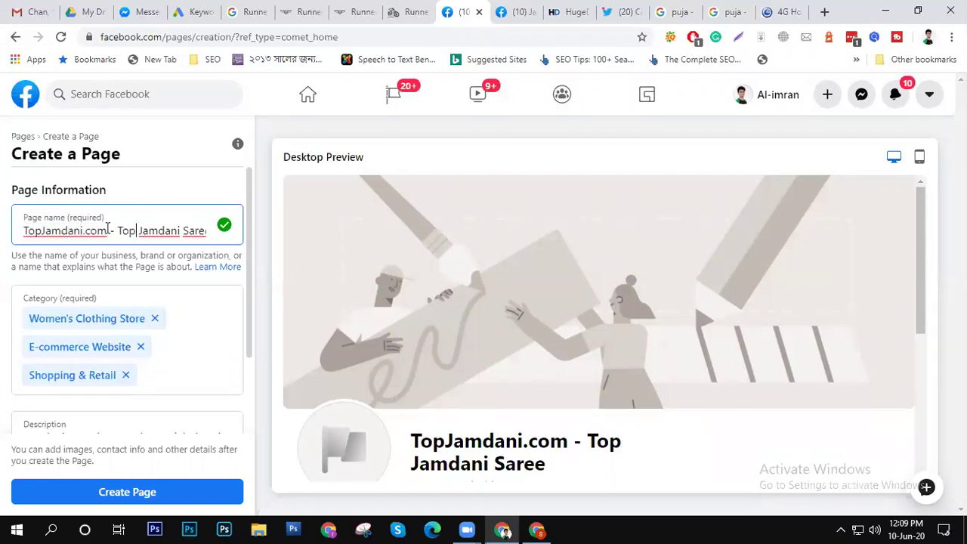
left_click_drag(115, 231, 205, 231)
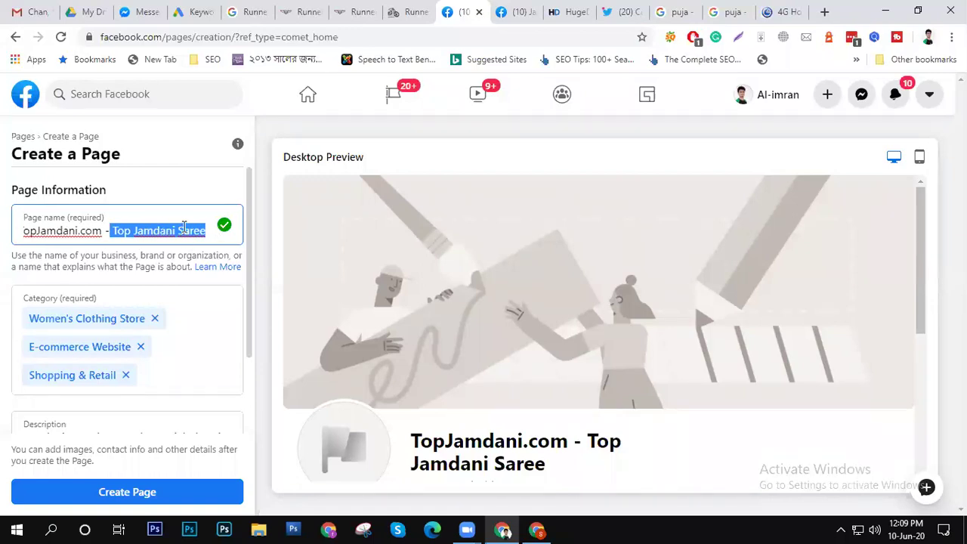
left_click(185, 230)
left_click_drag(124, 230, 38, 231)
left_click(166, 230)
Review the name, categories and description, then create the Page
scroll(94, 285, "down", 2)
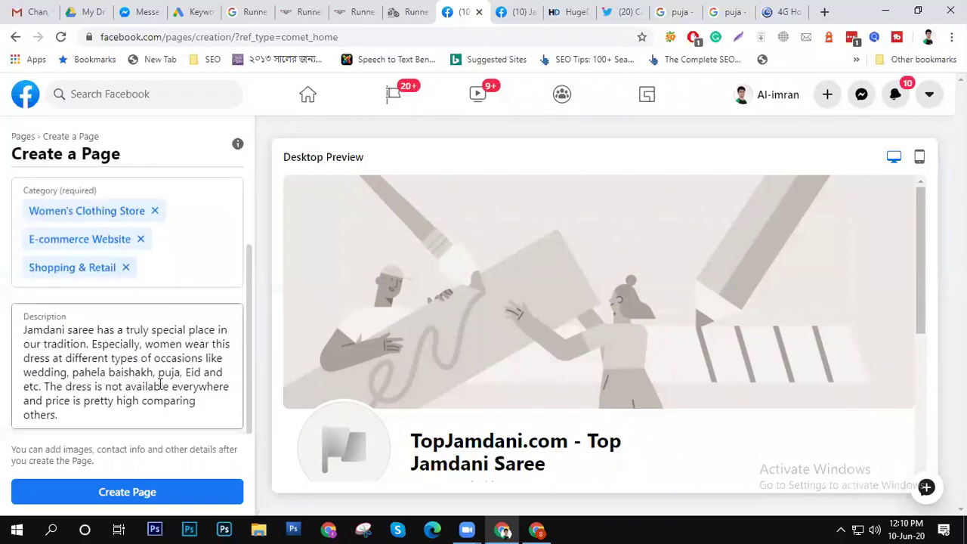
scroll(619, 403, "down", 5)
scroll(614, 405, "up", 5)
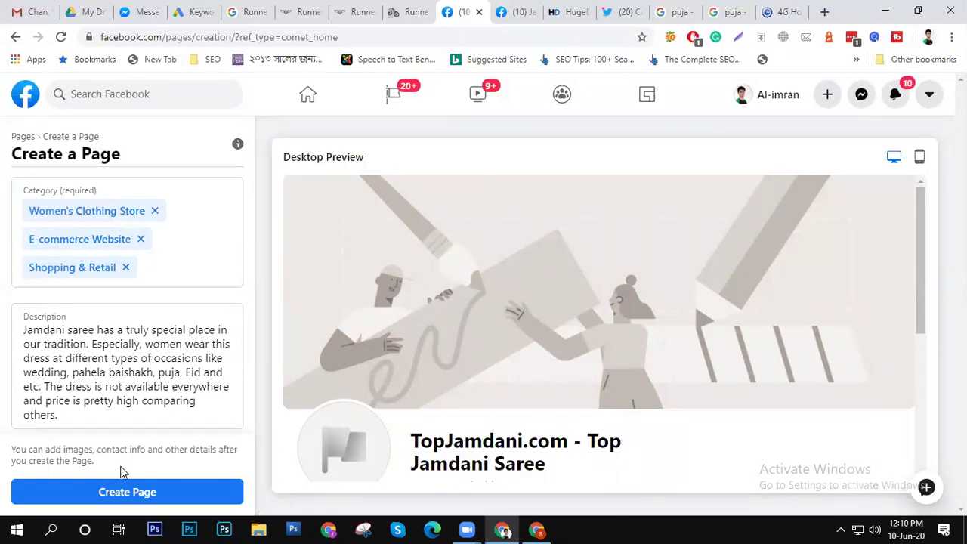
scroll(132, 183, "up", 3)
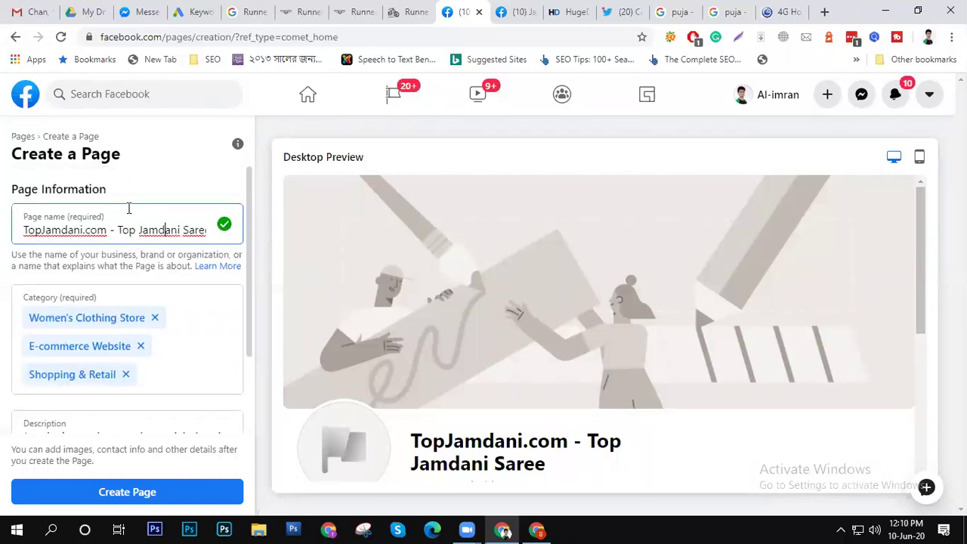
double_click(123, 229)
left_click(125, 229)
scroll(145, 269, "down", 2)
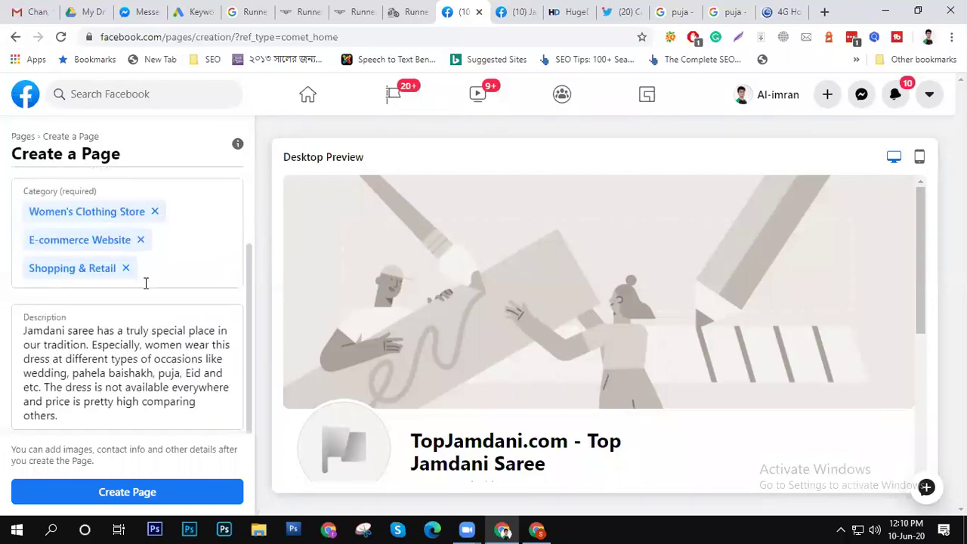
left_click(144, 490)
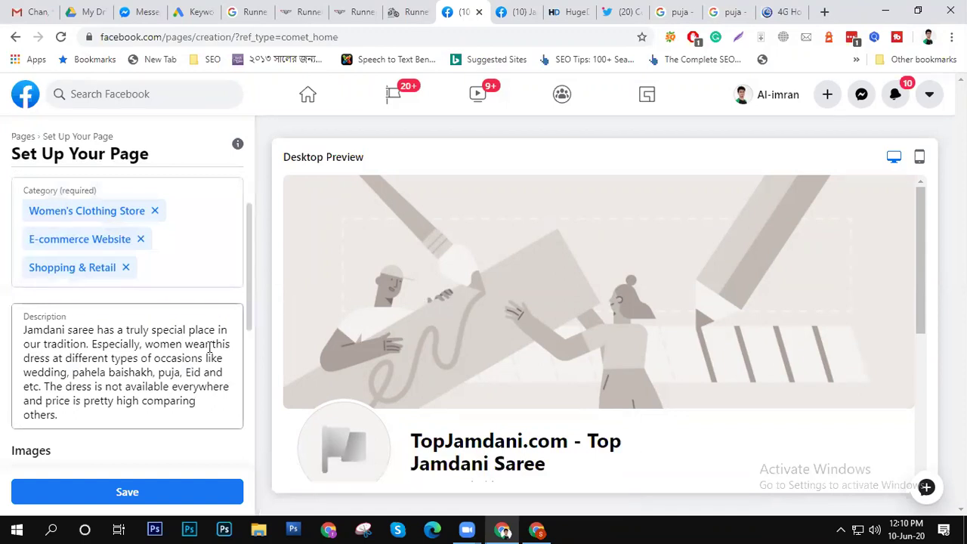
scroll(183, 343, "up", 1)
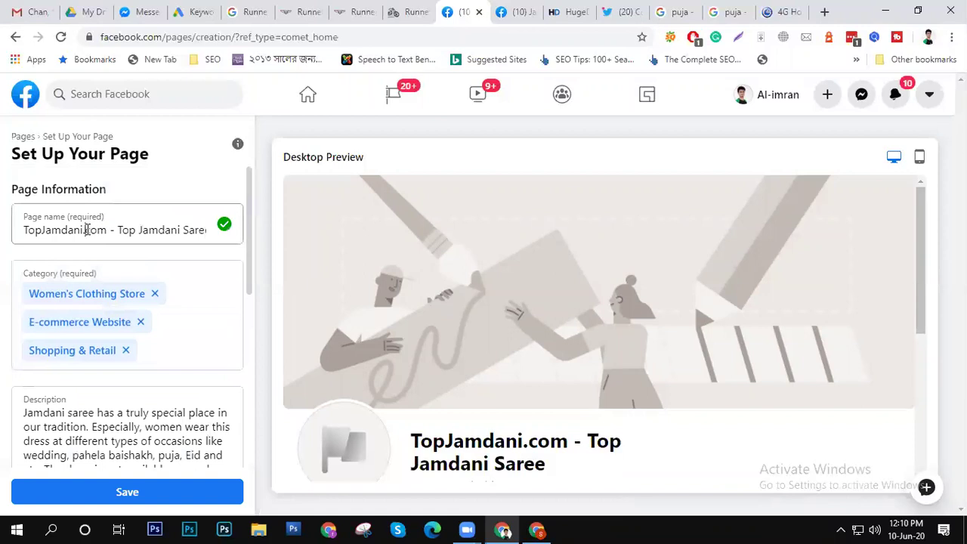
left_click(87, 229)
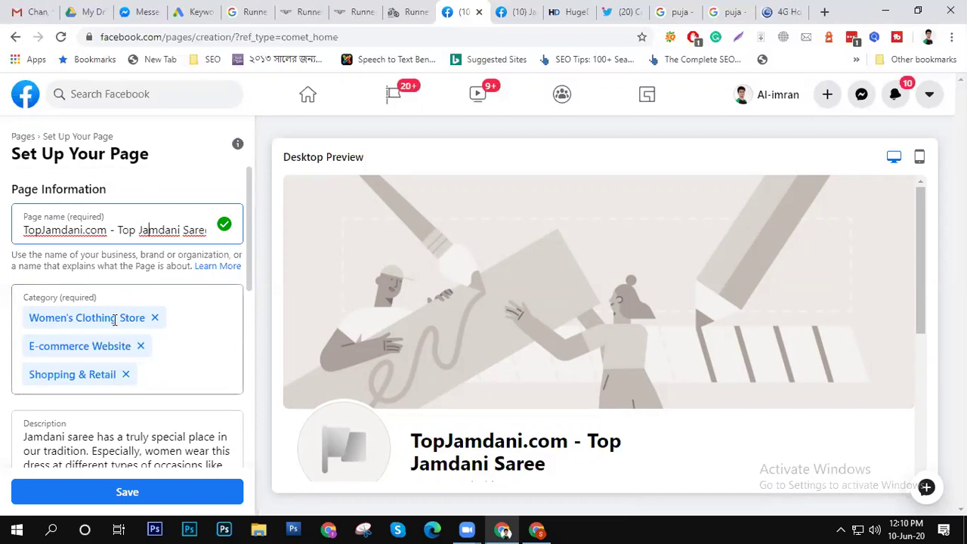
scroll(119, 351, "down", 5)
scroll(153, 384, "up", 5)
scroll(151, 380, "down", 5)
left_click_drag(249, 379, 257, 326)
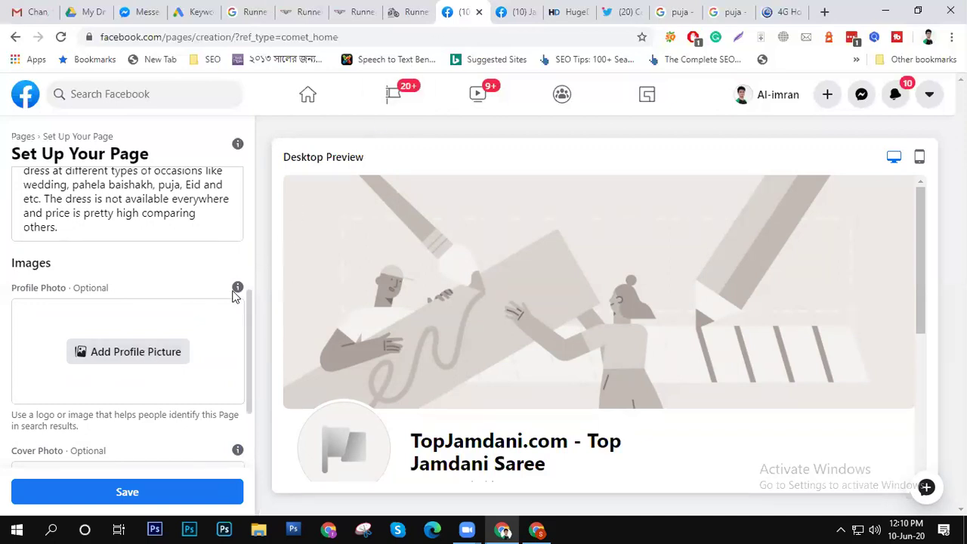
mouse_move(236, 292)
left_click_drag(249, 313, 251, 348)
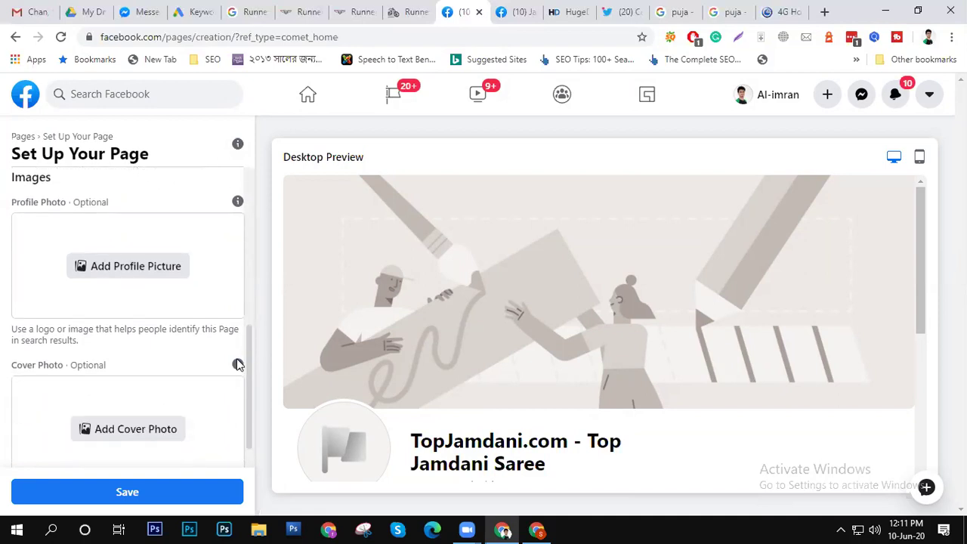
mouse_move(237, 365)
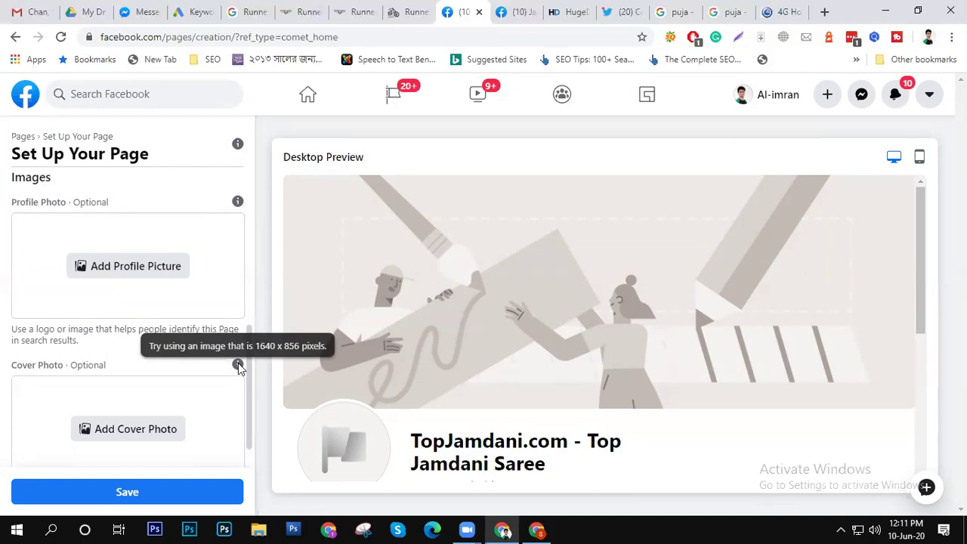
left_click(824, 11)
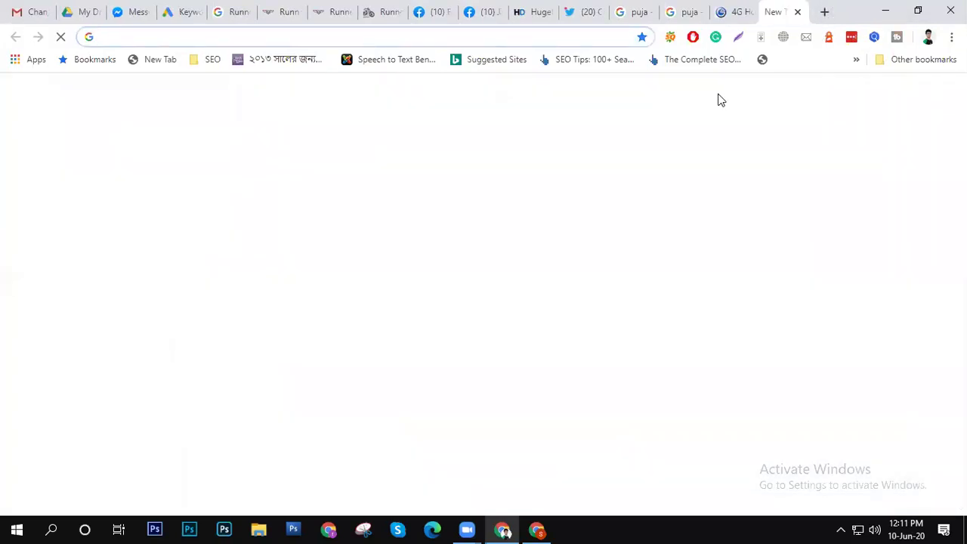
type("c")
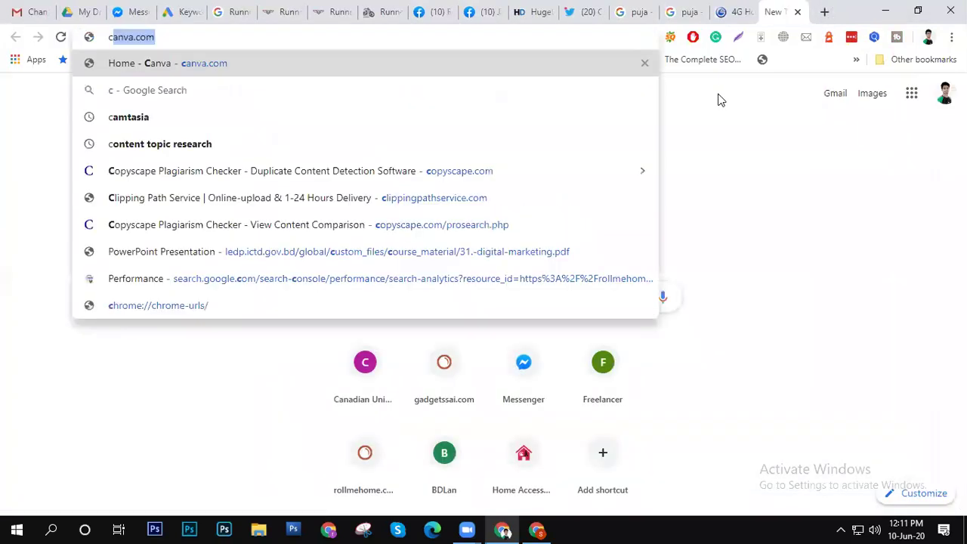
key("Return")
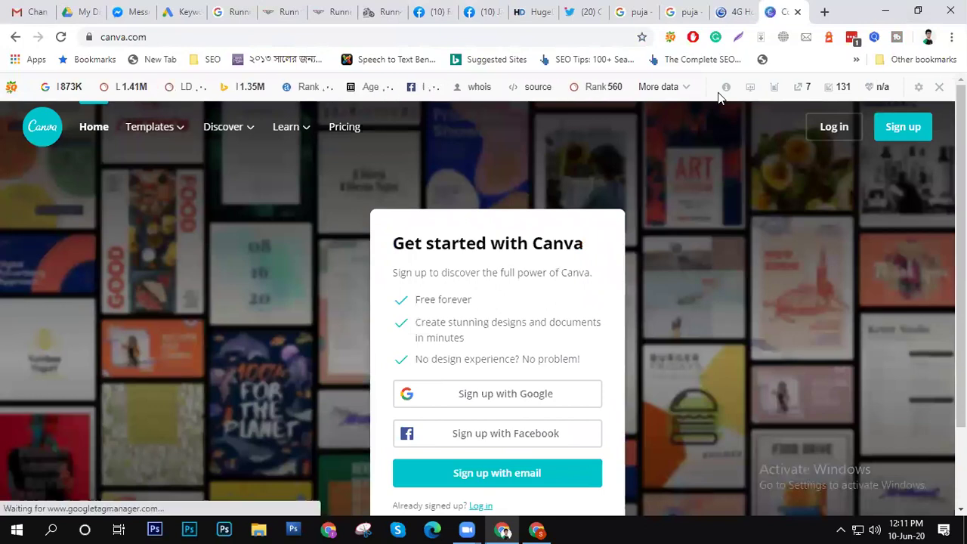
left_click(797, 11)
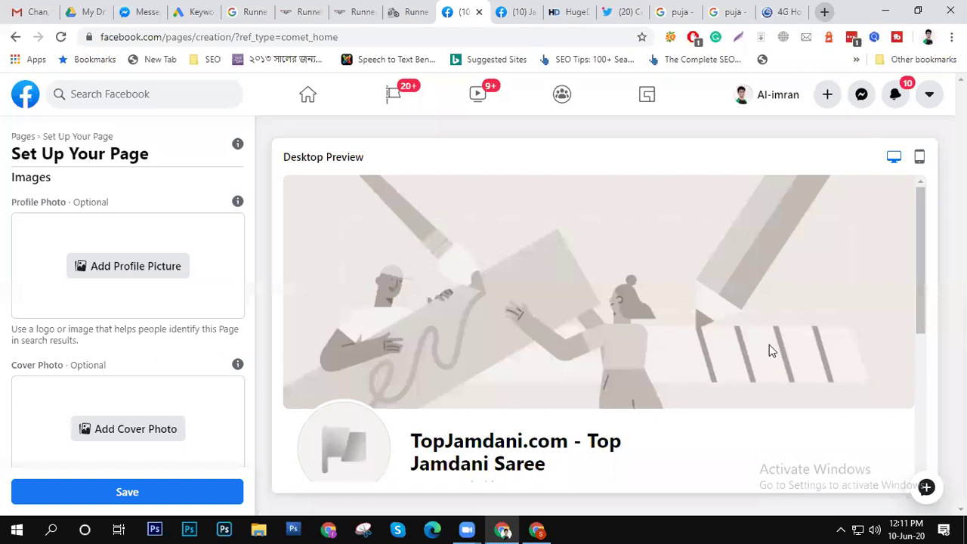
left_click(550, 528)
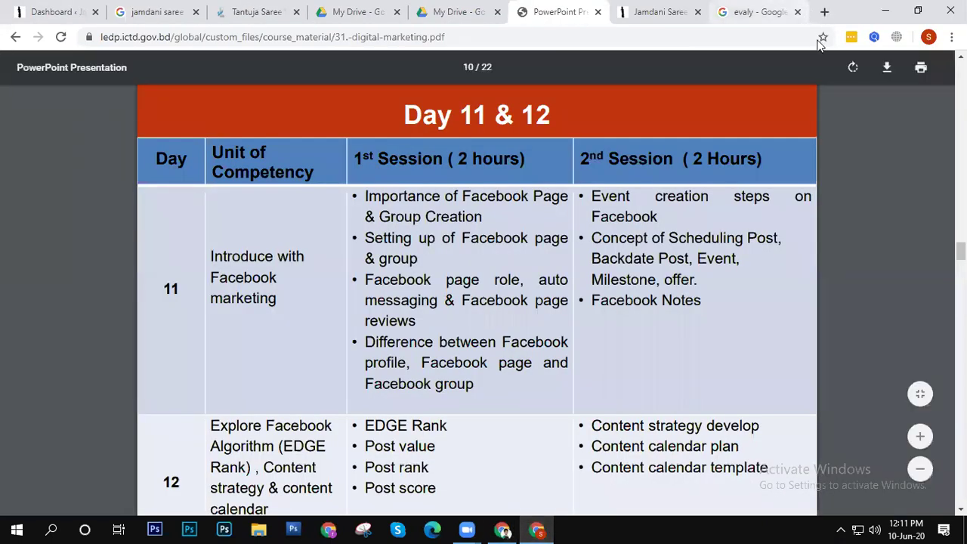
key("ctrl+t")
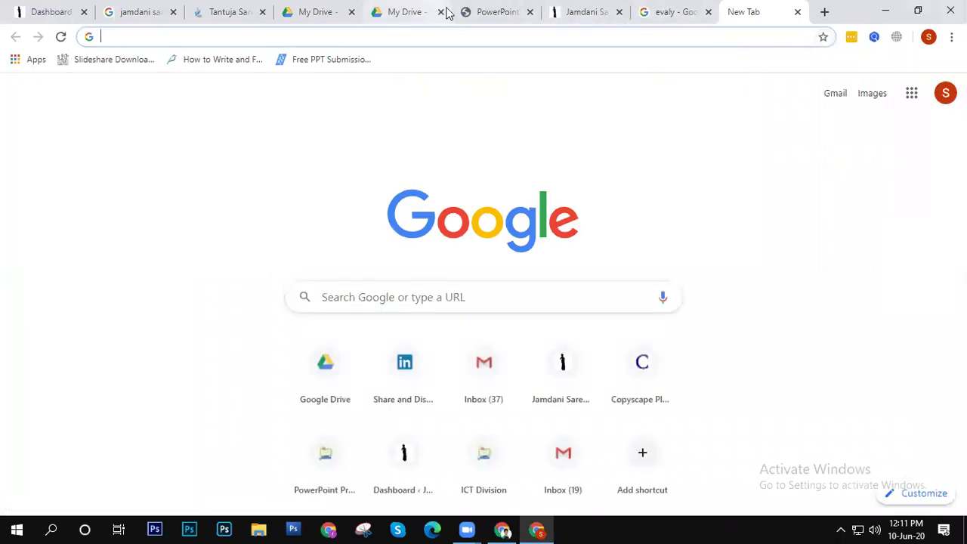
left_click(492, 11)
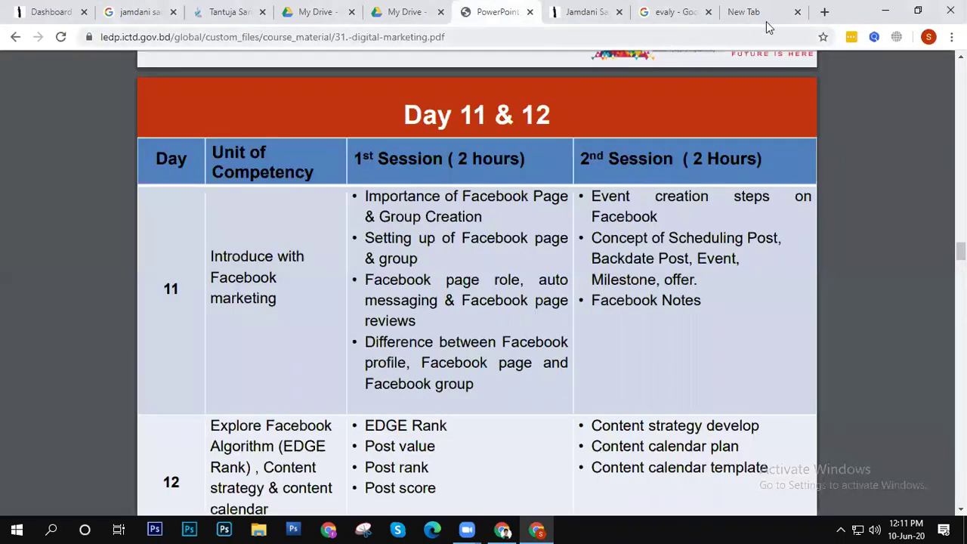
left_click(745, 11)
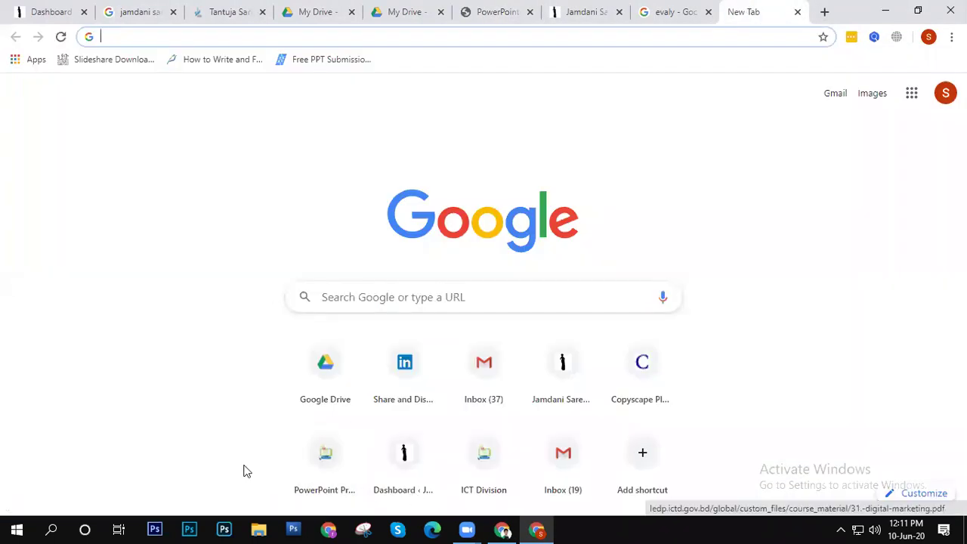
mouse_move(501, 529)
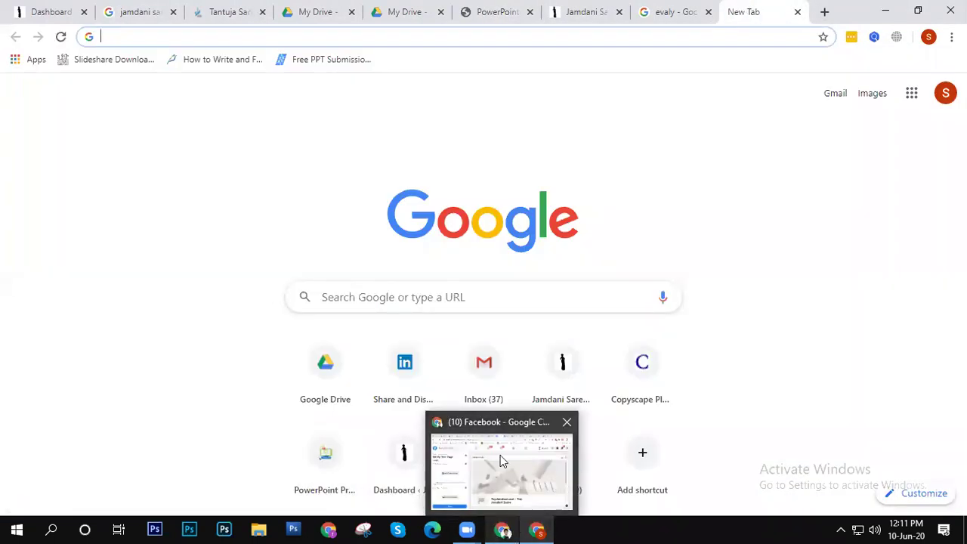
left_click(501, 458)
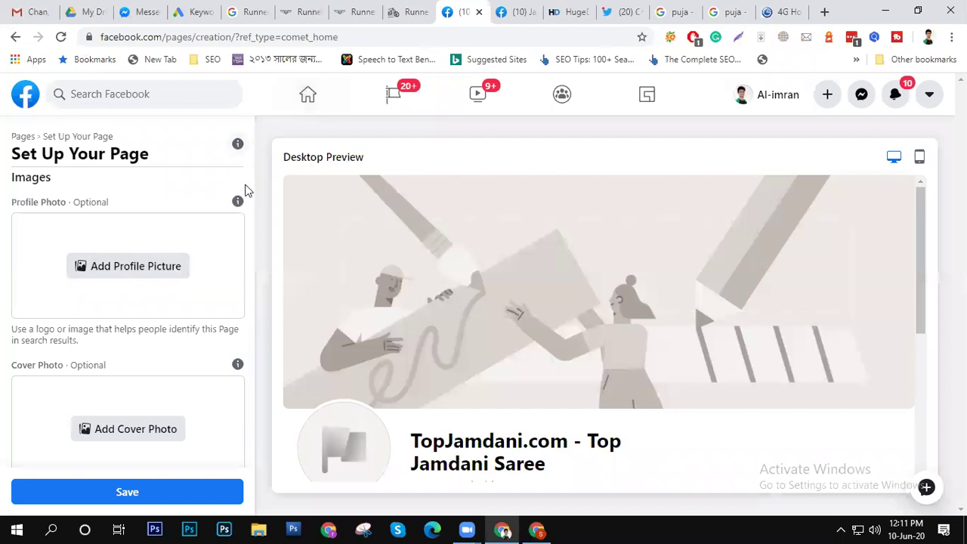
left_click(151, 270)
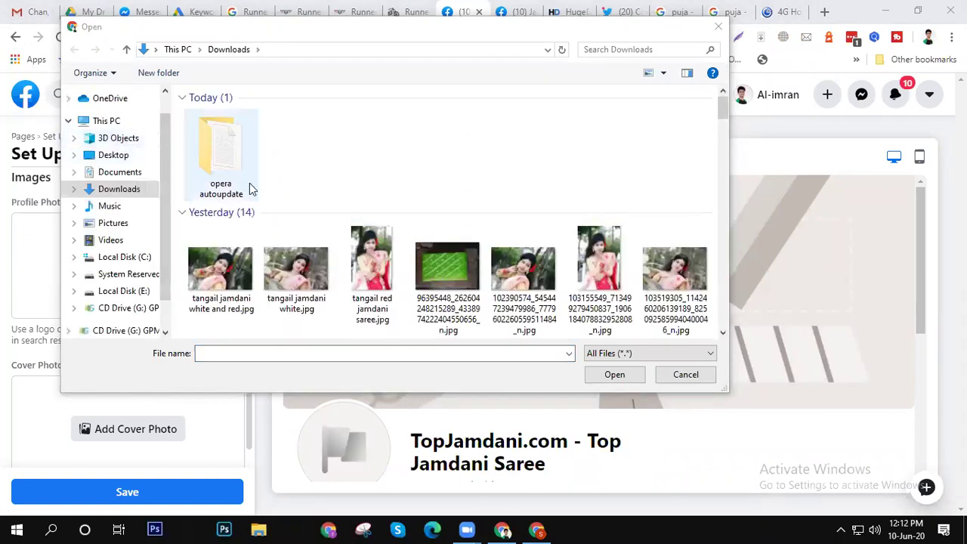
mouse_move(721, 104)
left_mouse_down()
mouse_move(731, 148)
mouse_move(730, 118)
left_mouse_up()
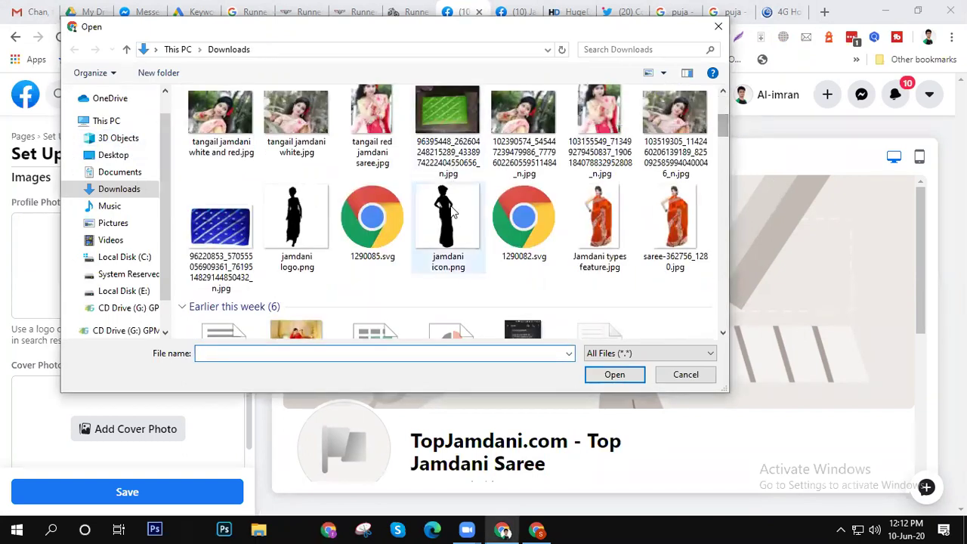
left_click(294, 225)
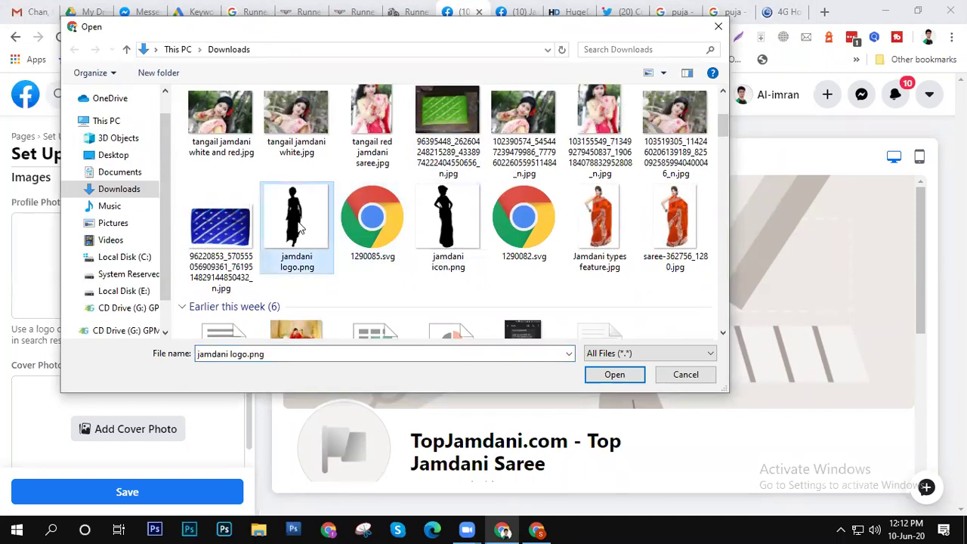
left_click(613, 375)
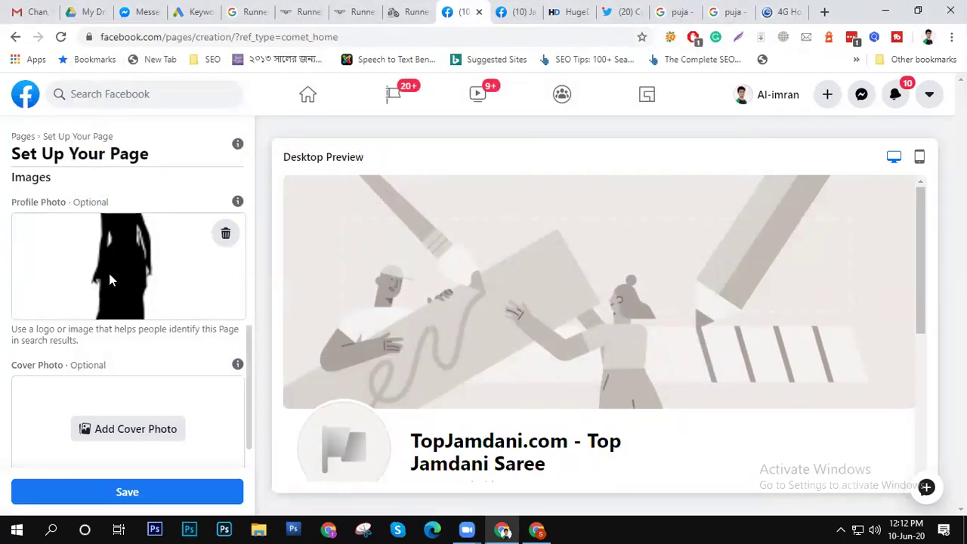
Delete the current profile photo and upload jamdani icon.png in its place
left_click(225, 235)
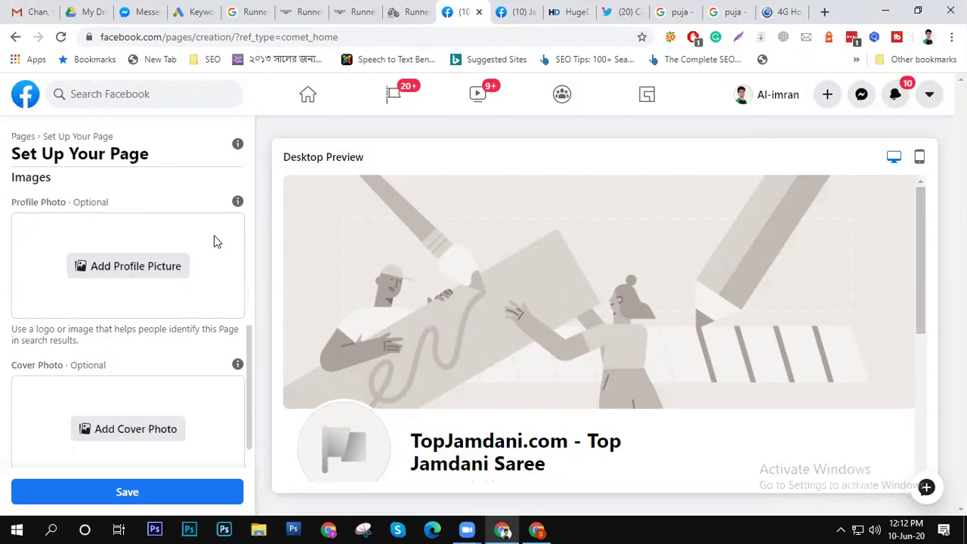
left_click(99, 270)
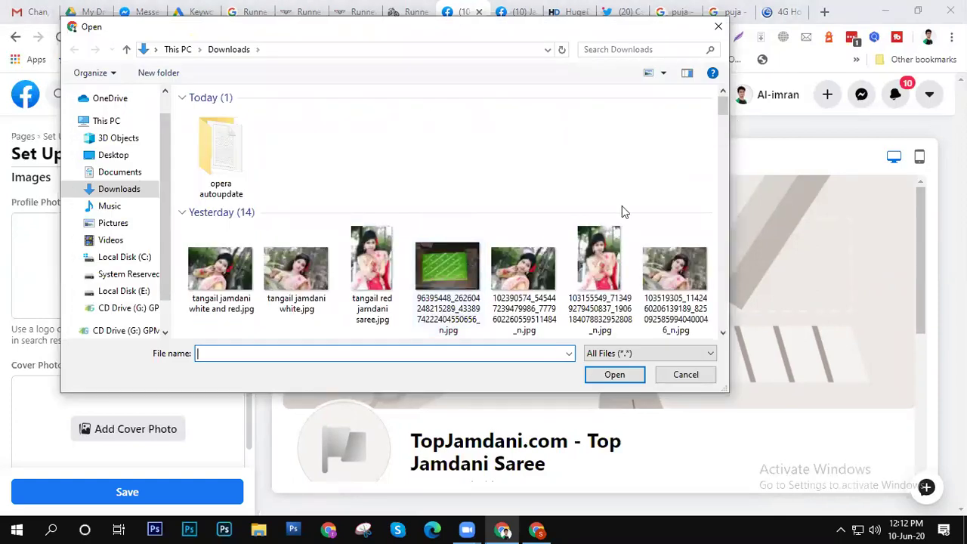
left_click_drag(723, 102, 728, 119)
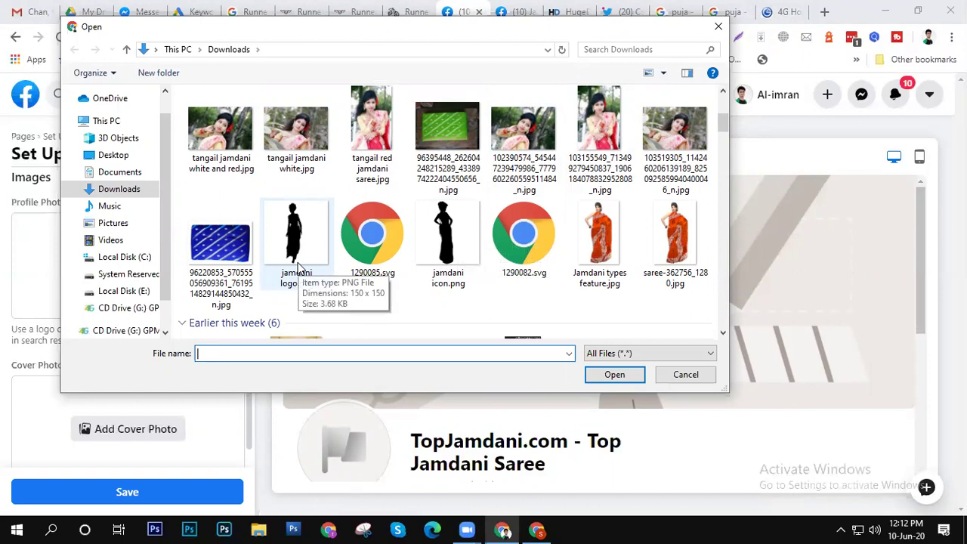
left_click(442, 242)
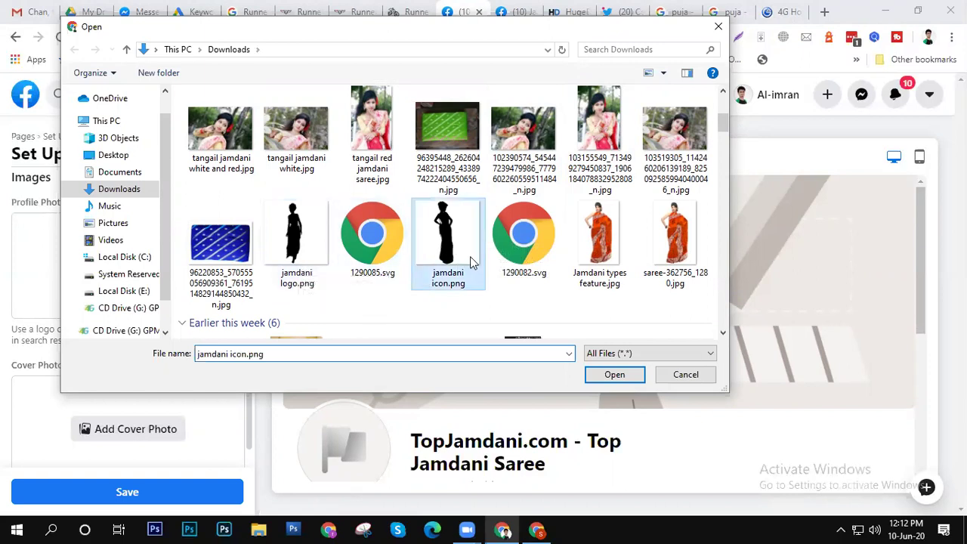
left_click(632, 374)
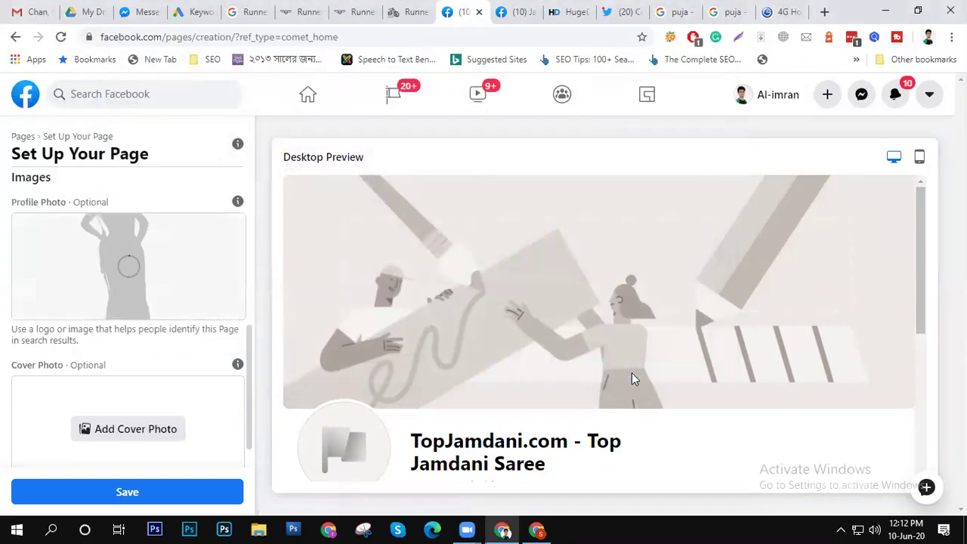
mouse_move(238, 204)
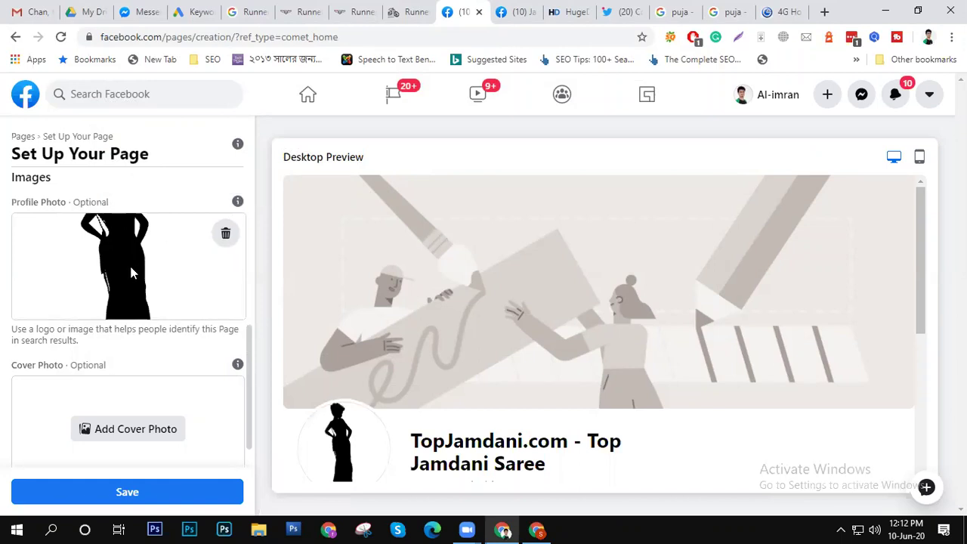
scroll(136, 274, "up", 4)
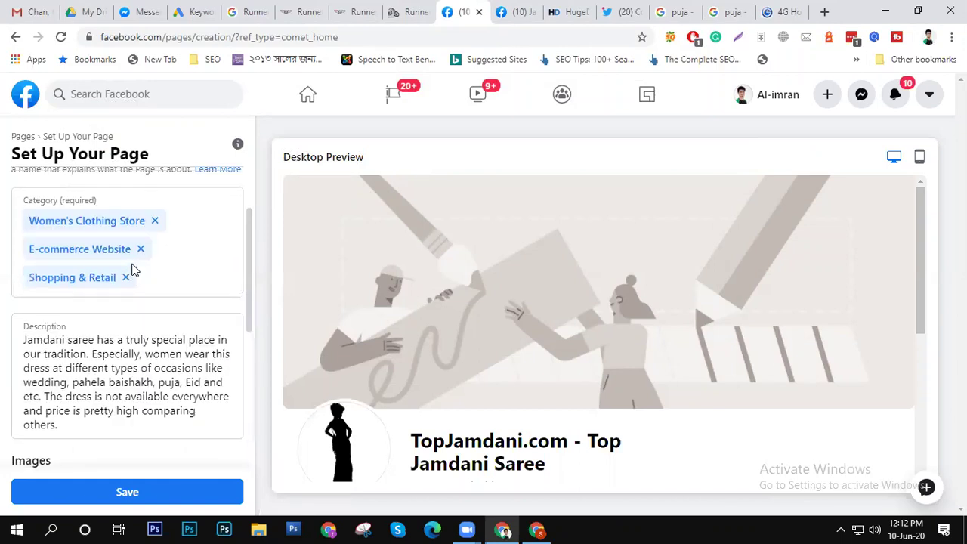
scroll(134, 283, "down", 4)
scroll(136, 285, "up", 4)
scroll(139, 287, "down", 4)
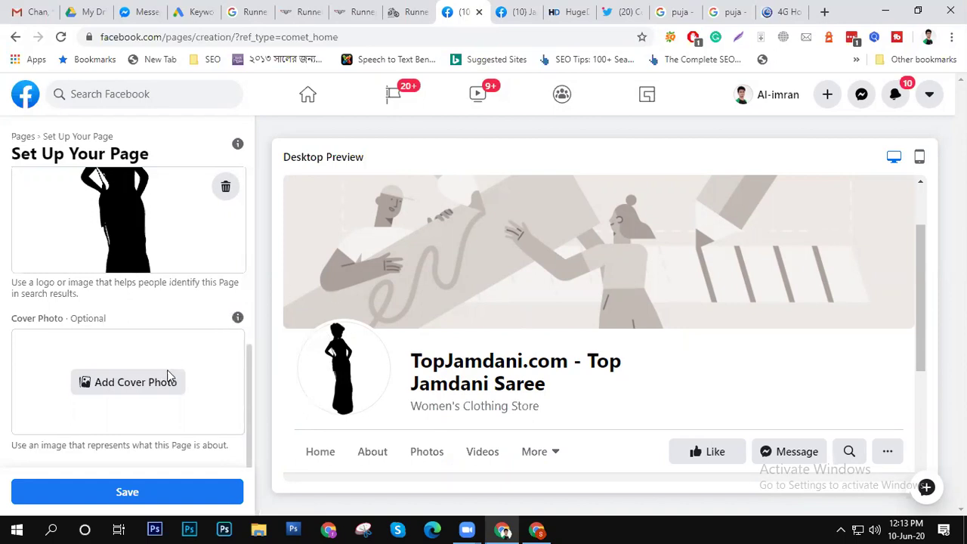
scroll(160, 402, "up", 4)
scroll(165, 400, "down", 4)
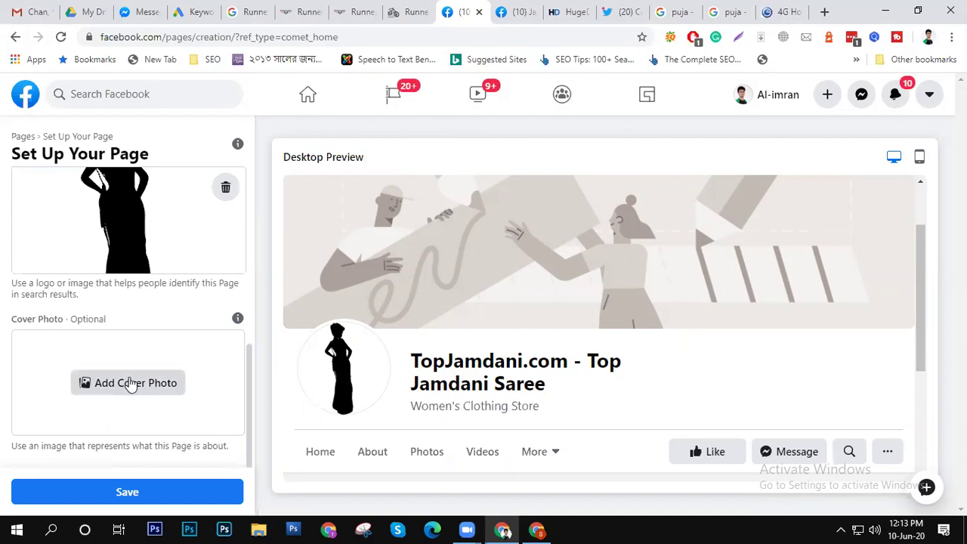
left_click_drag(249, 397, 254, 425)
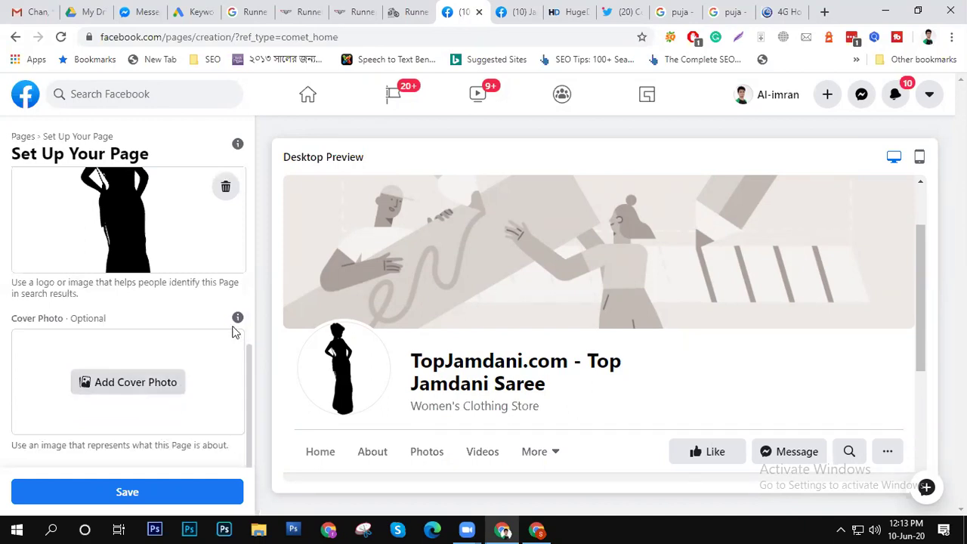
mouse_move(239, 319)
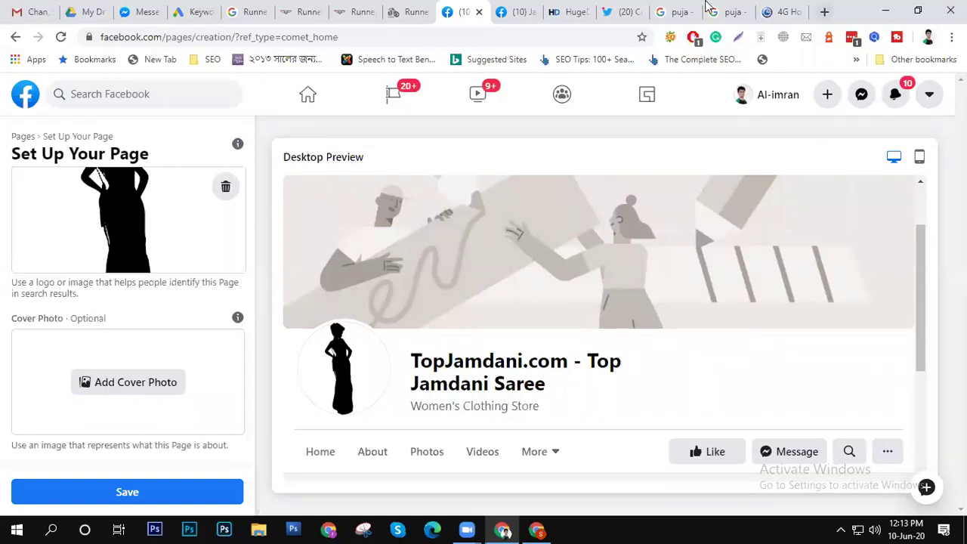
Load canva.com in a new tab of the other Chrome profile's window
left_click(825, 12)
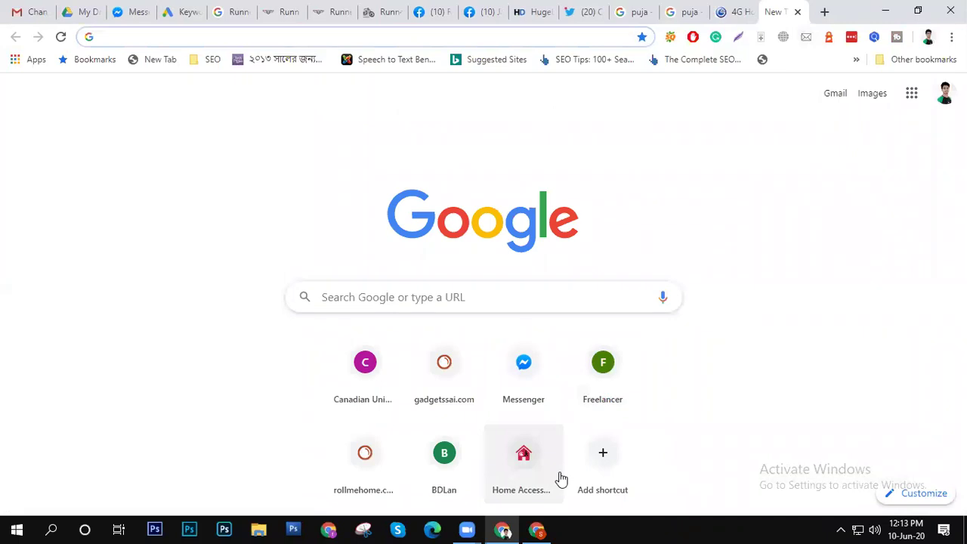
key("alt+Tab")
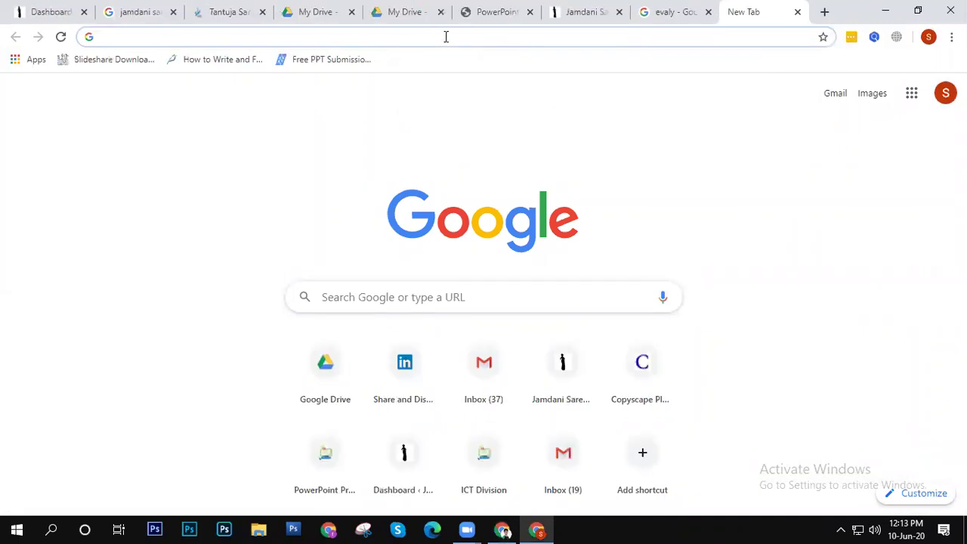
left_click(445, 37)
type("c")
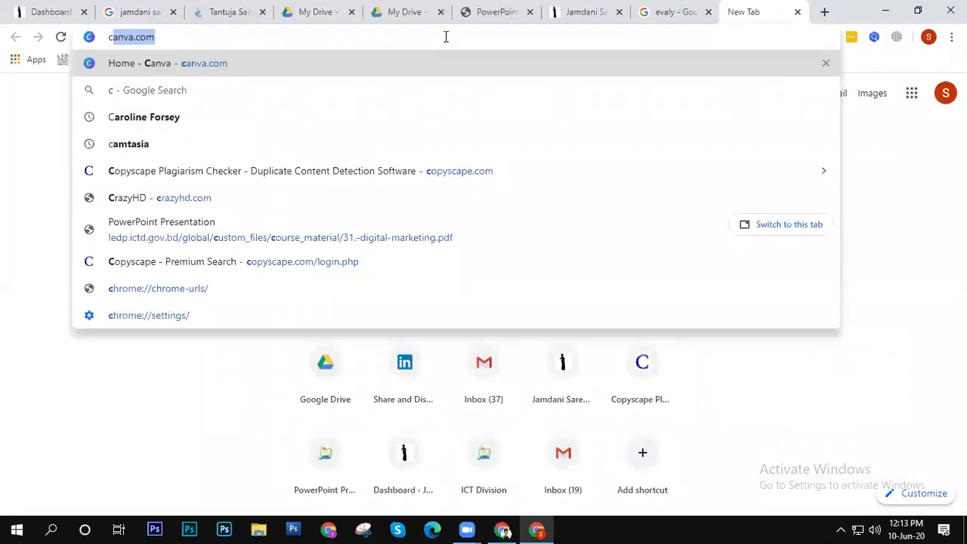
key("Return")
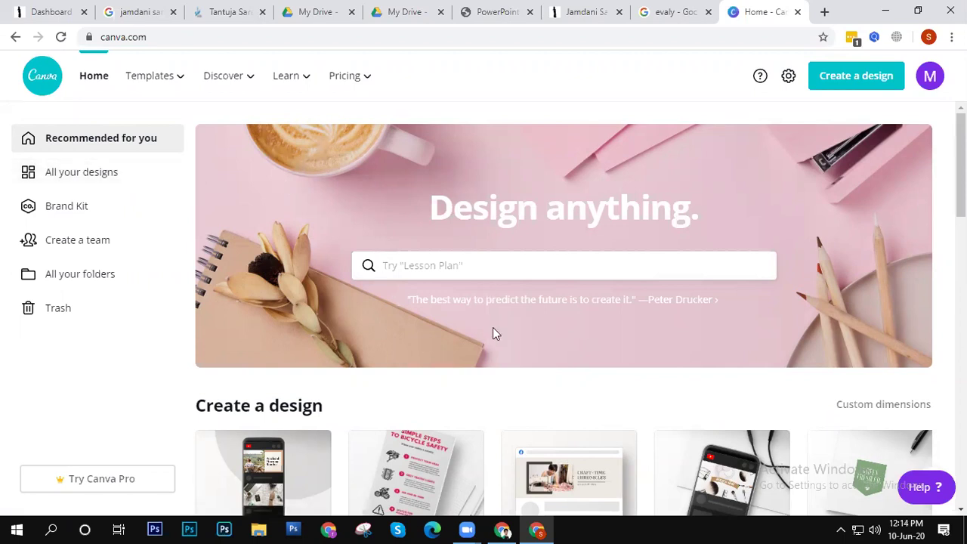
Start a new Facebook Cover design from Canva's Create a design list
scroll(494, 345, "down", 12)
scroll(511, 356, "up", 12)
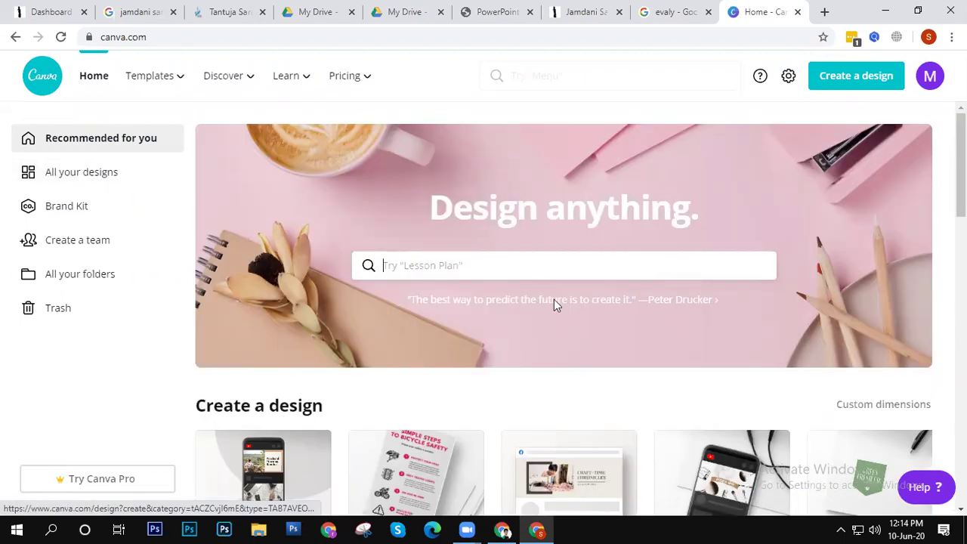
left_click(878, 78)
scroll(348, 317, "down", 4)
scroll(355, 309, "up", 4)
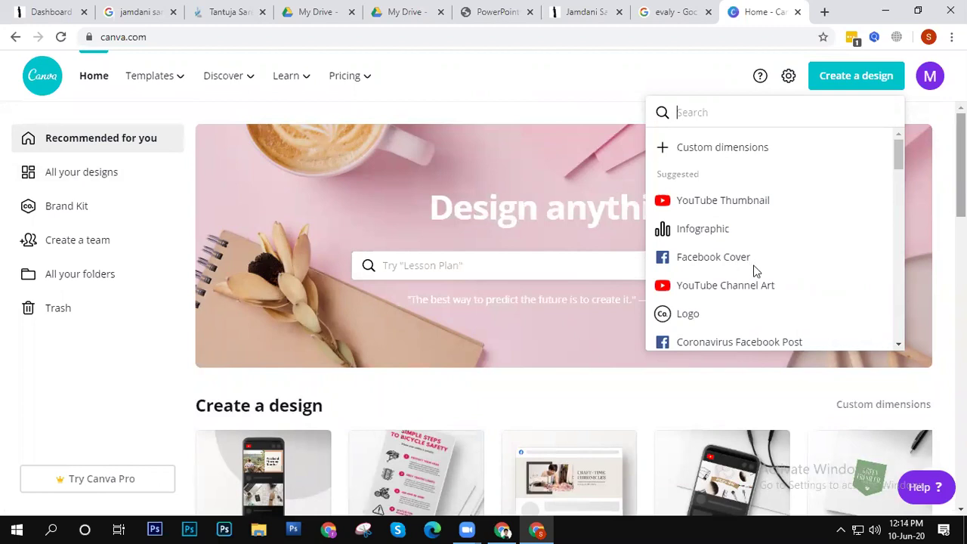
left_click(698, 260)
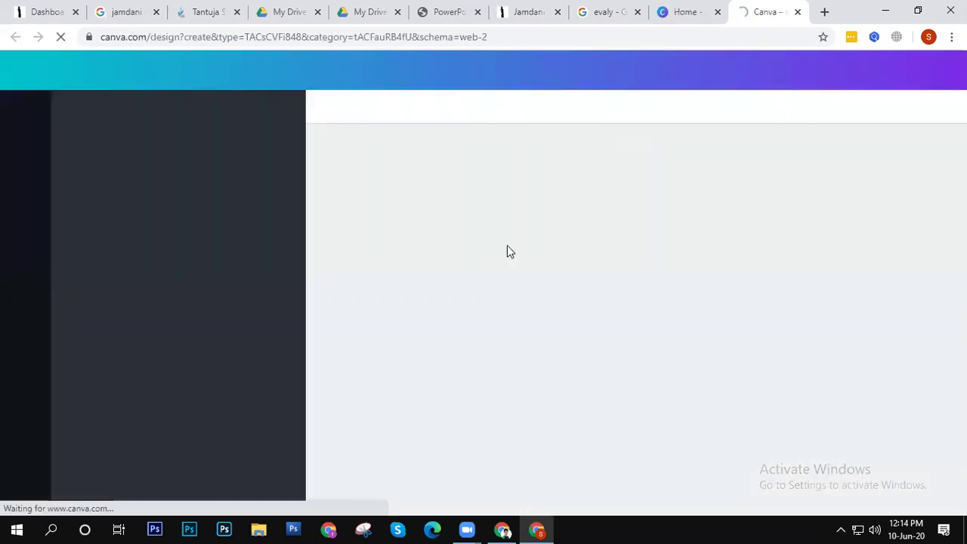
Back on the Canva home page, search design types for 'facebook pag' and browse the results
left_click(680, 11)
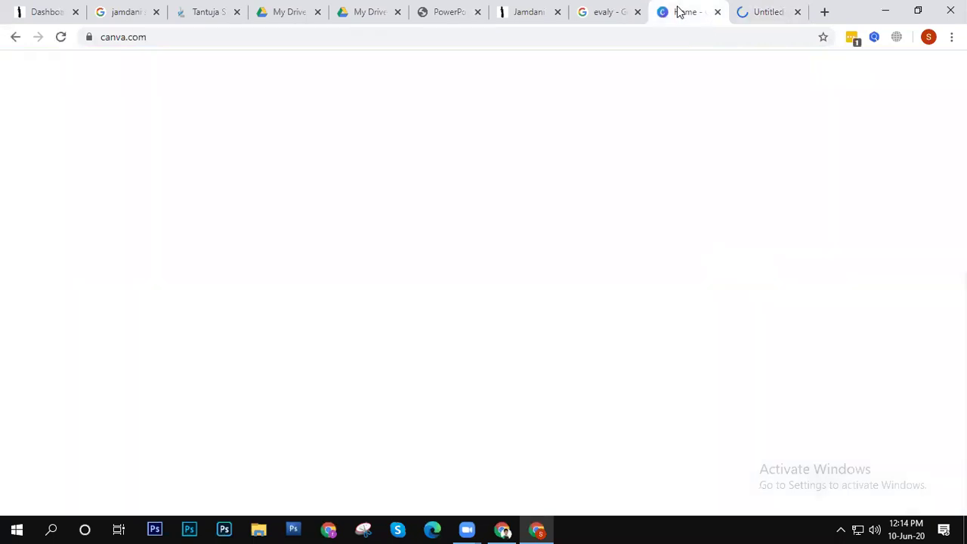
left_click(403, 264)
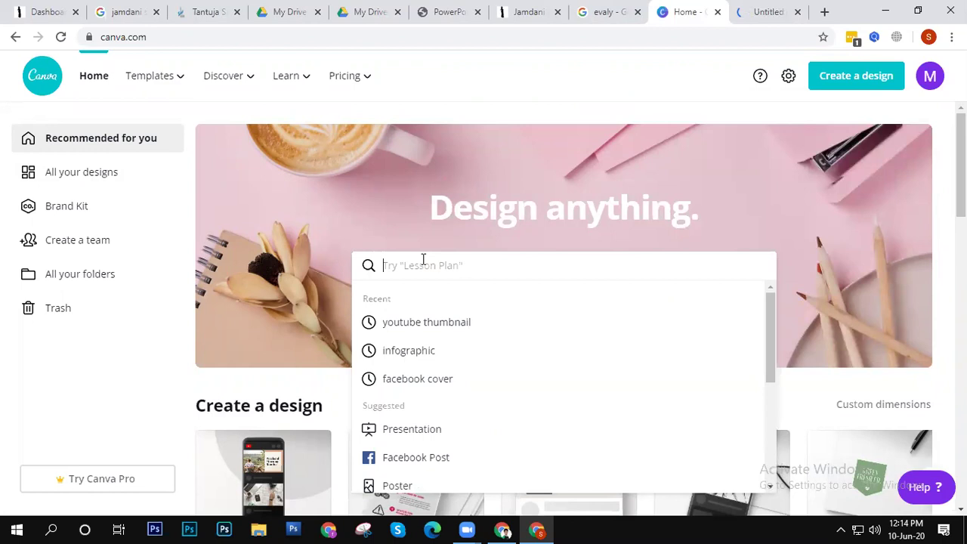
type("f")
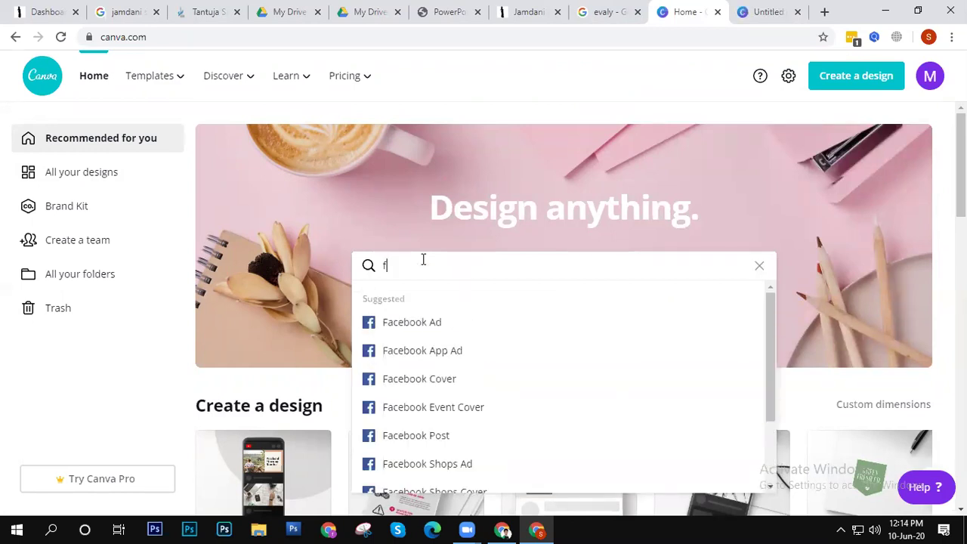
type("ace")
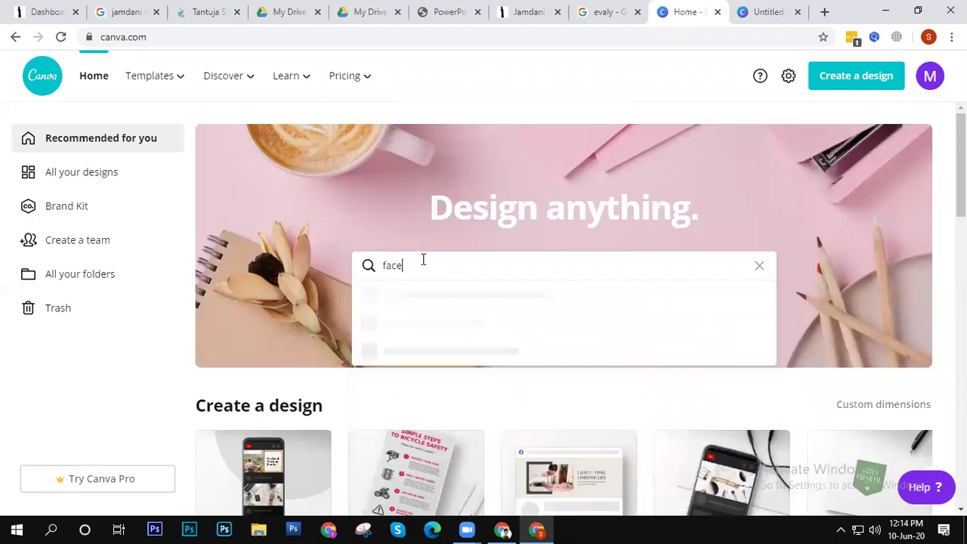
type("boo")
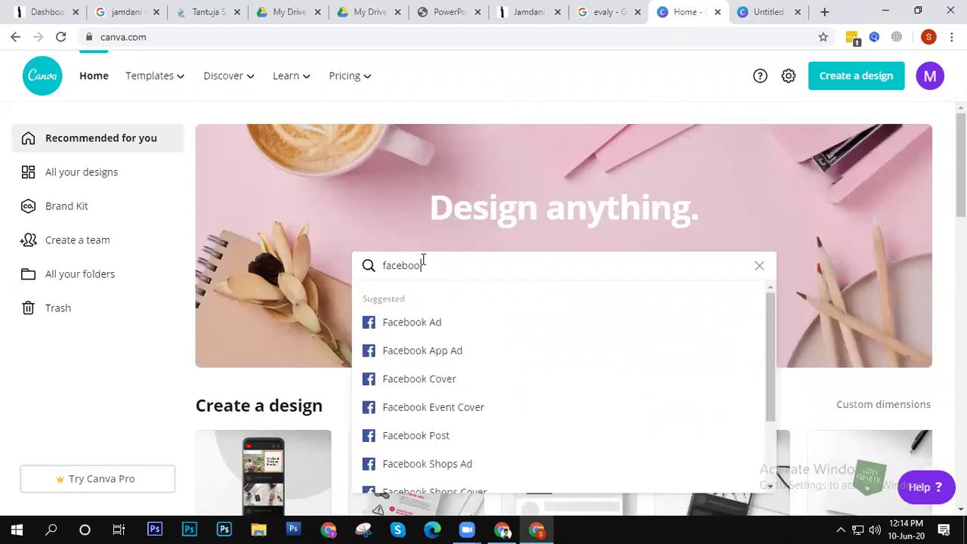
type("k page")
scroll(675, 360, "down", 2)
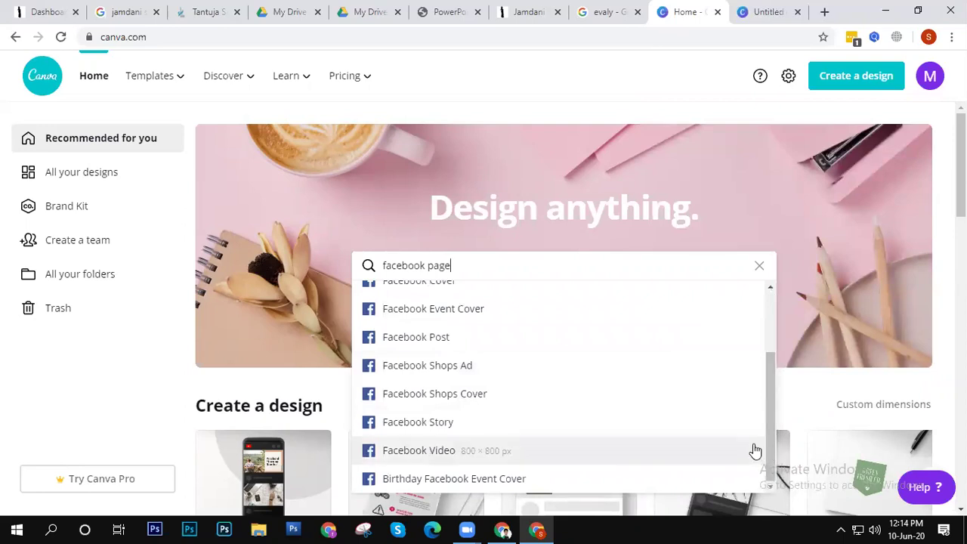
left_click_drag(770, 449, 568, 421)
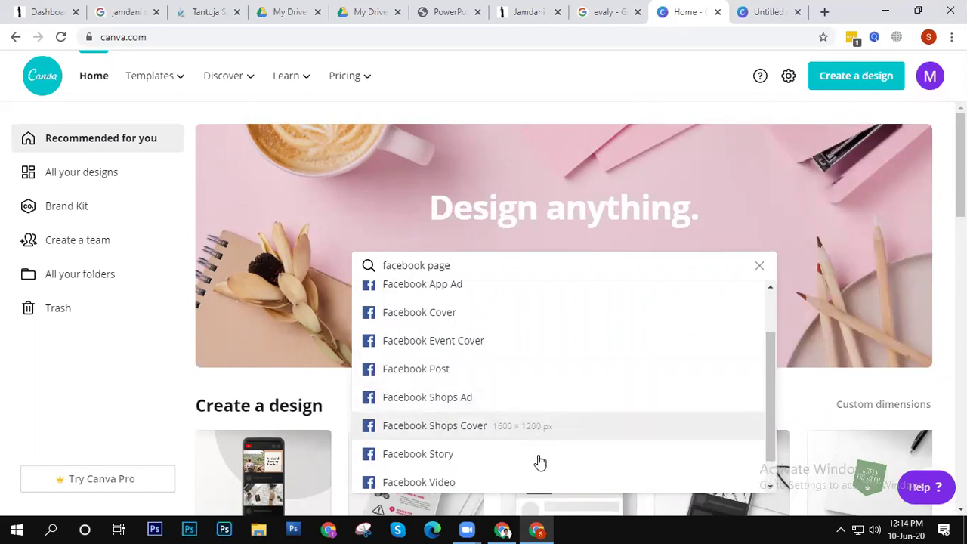
scroll(535, 450, "down", 1)
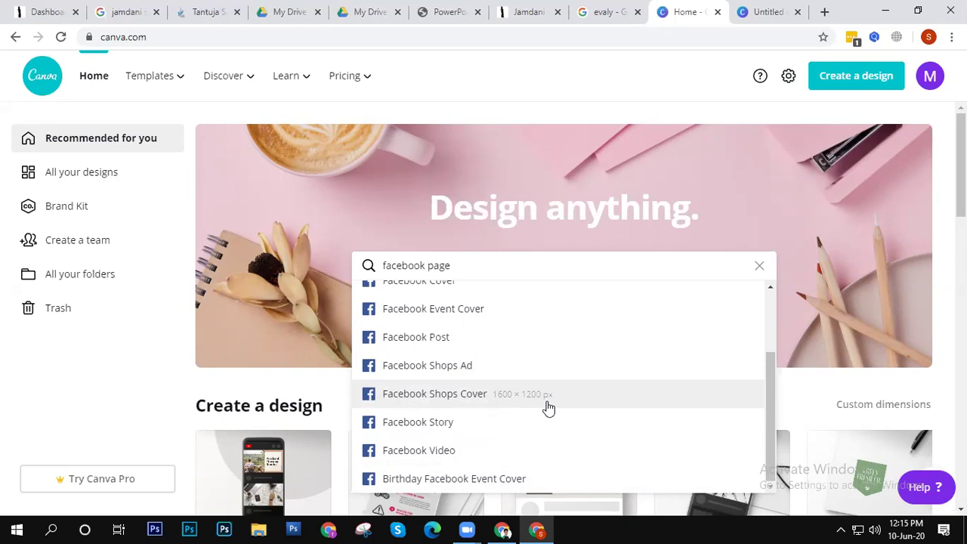
scroll(546, 382, "up", 2)
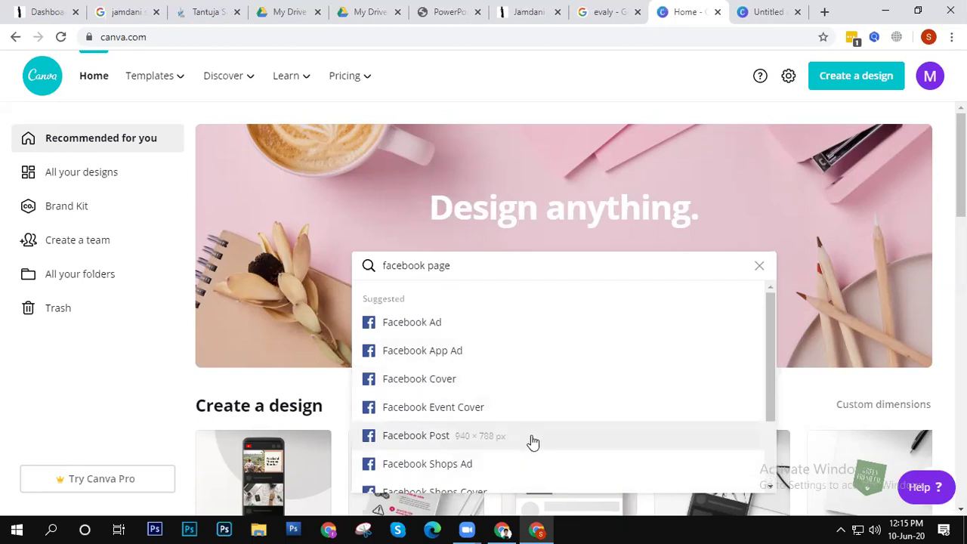
Begin a custom-dimensions design with width starting at 1, then switch to the other Chrome window
left_click(857, 83)
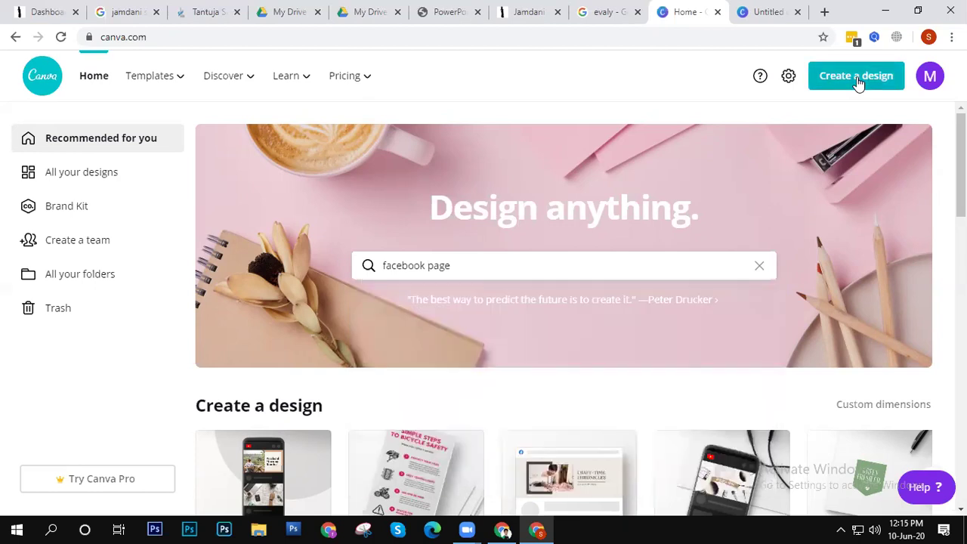
left_click(773, 160)
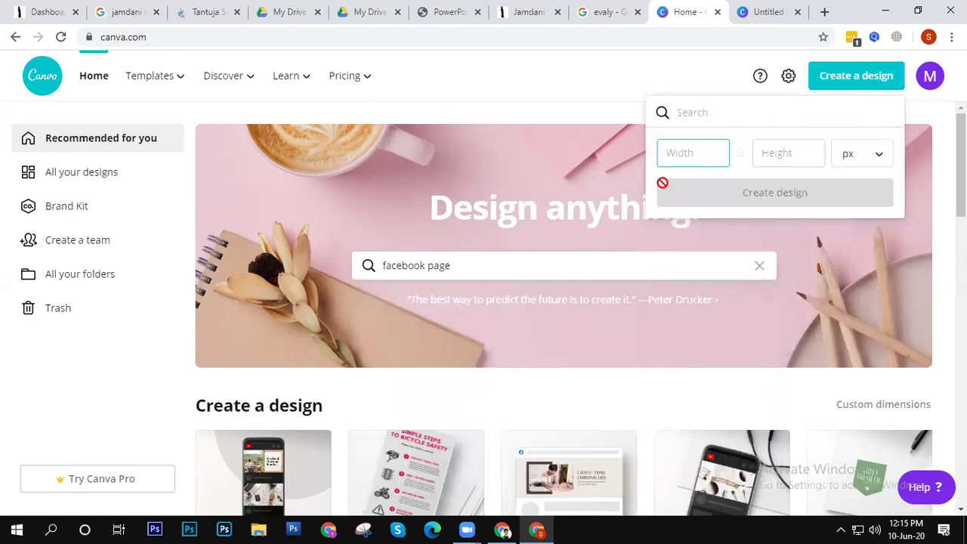
type("16")
left_click(501, 529)
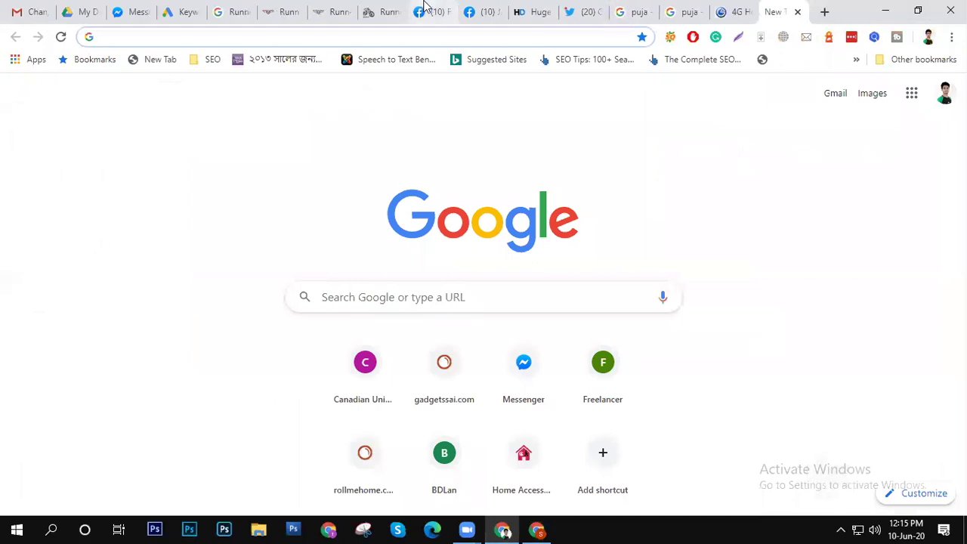
Check the Facebook page setup's recommended 1640 x 856 cover photo size
left_click(425, 11)
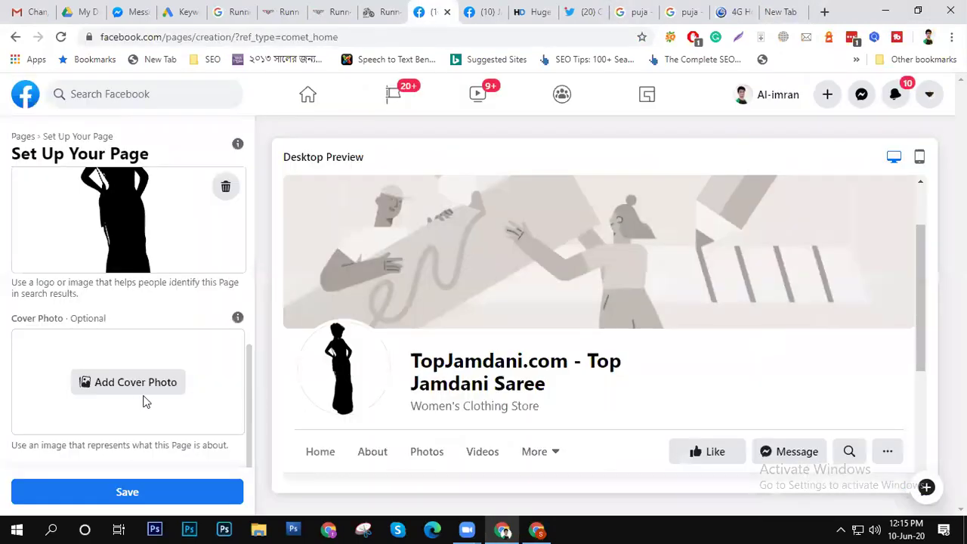
mouse_move(238, 321)
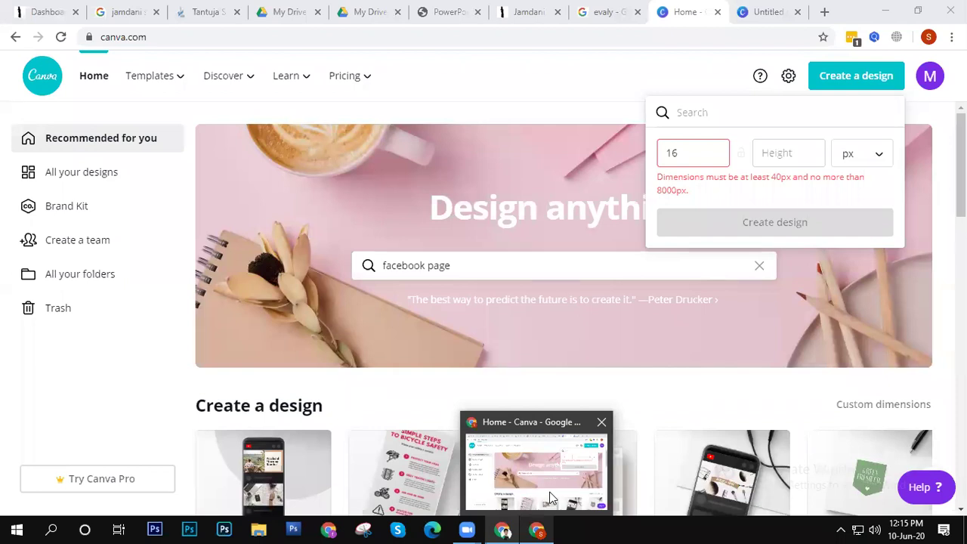
Create a blank custom Canva design of 1640 × 856 px
left_click(550, 499)
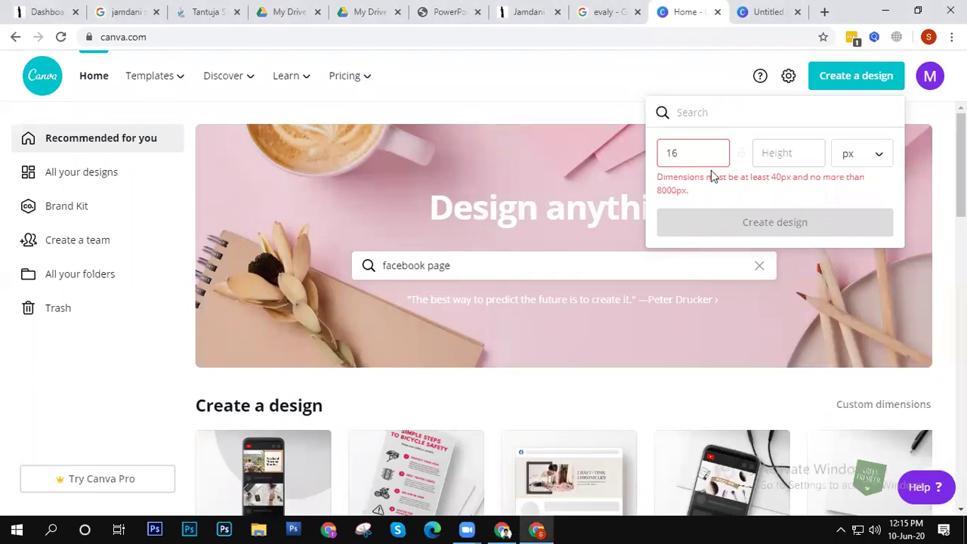
type("40")
left_click(781, 154)
type("856")
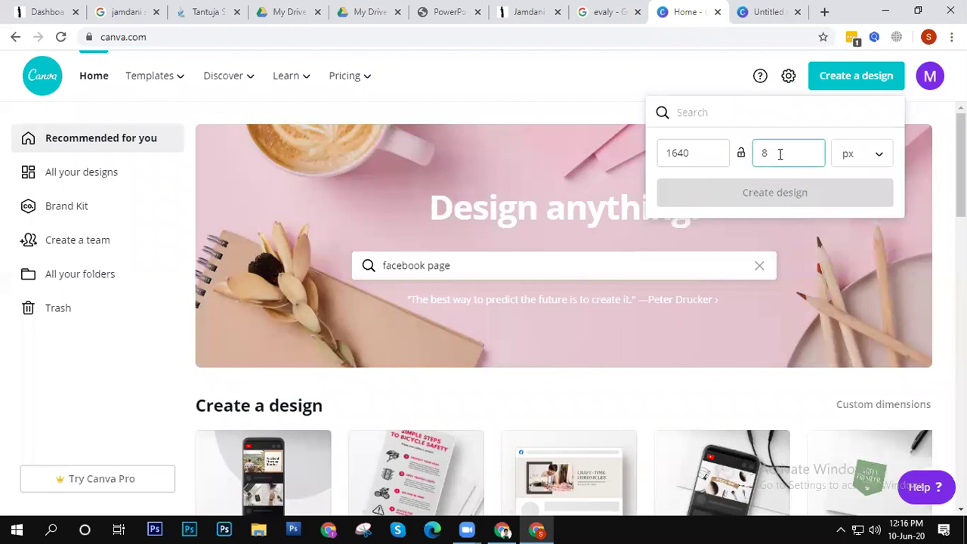
left_click(789, 194)
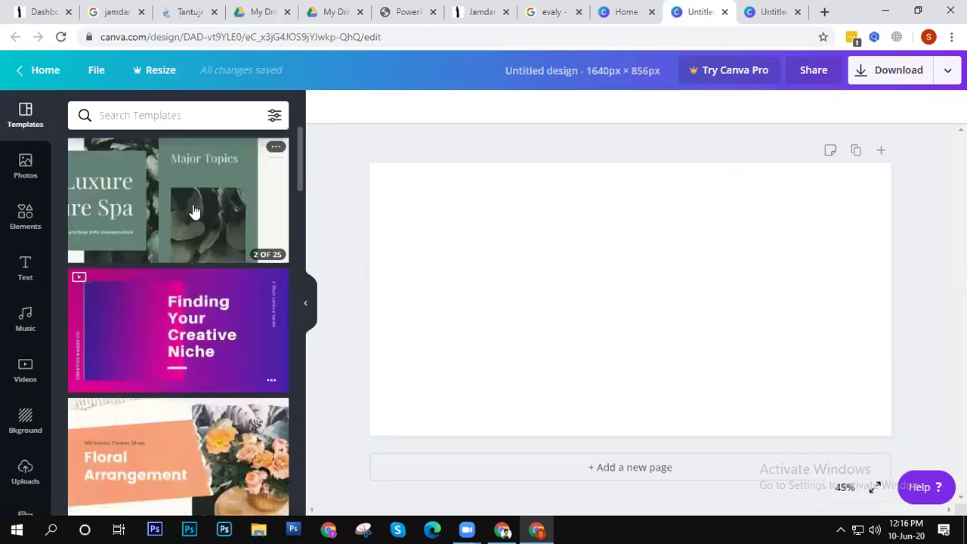
Add the uploaded red-saree photo from Uploads onto the blank cover page
left_click(27, 472)
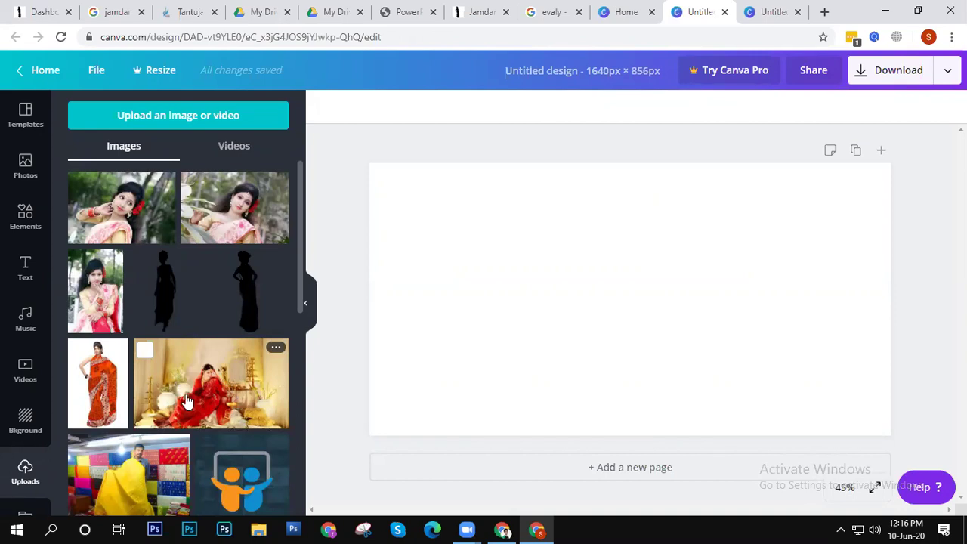
scroll(216, 414, "down", 6)
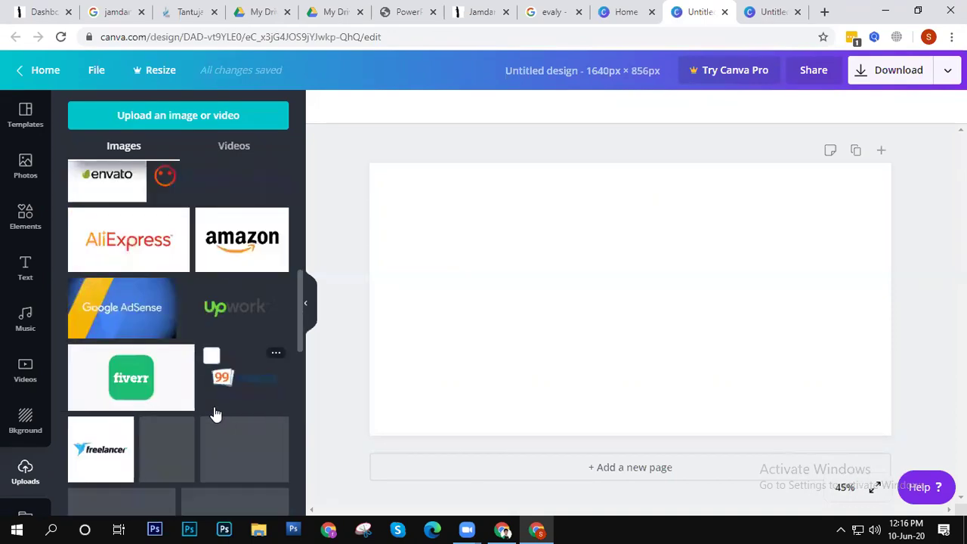
scroll(216, 412, "up", 6)
left_click(216, 396)
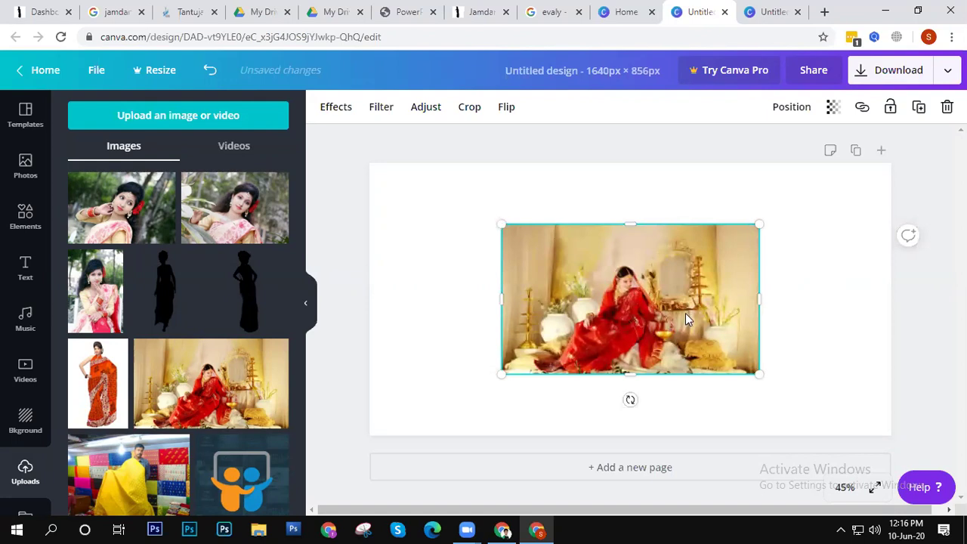
Resize and reposition the red-saree photo until it fills the 1640 × 856 px page
left_click_drag(501, 225, 379, 157)
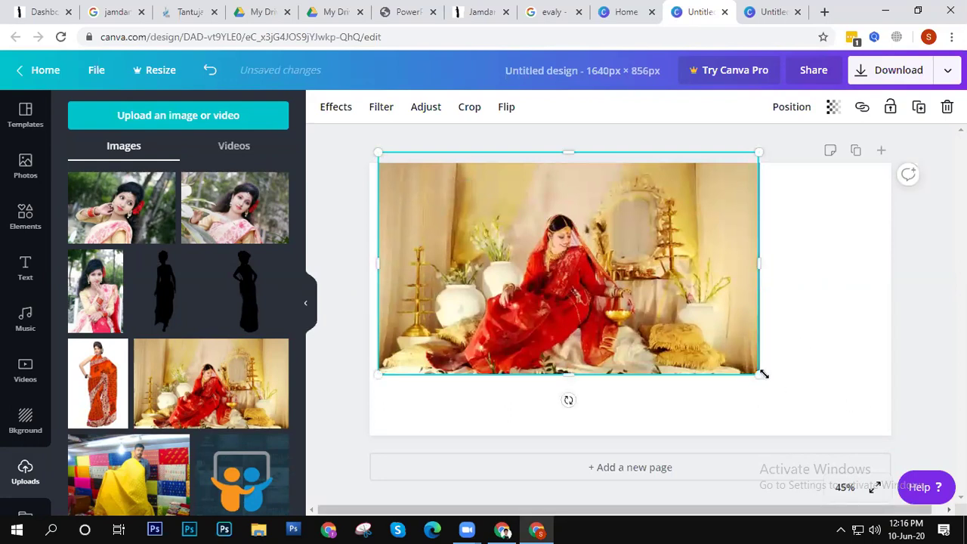
left_click_drag(767, 379, 887, 472)
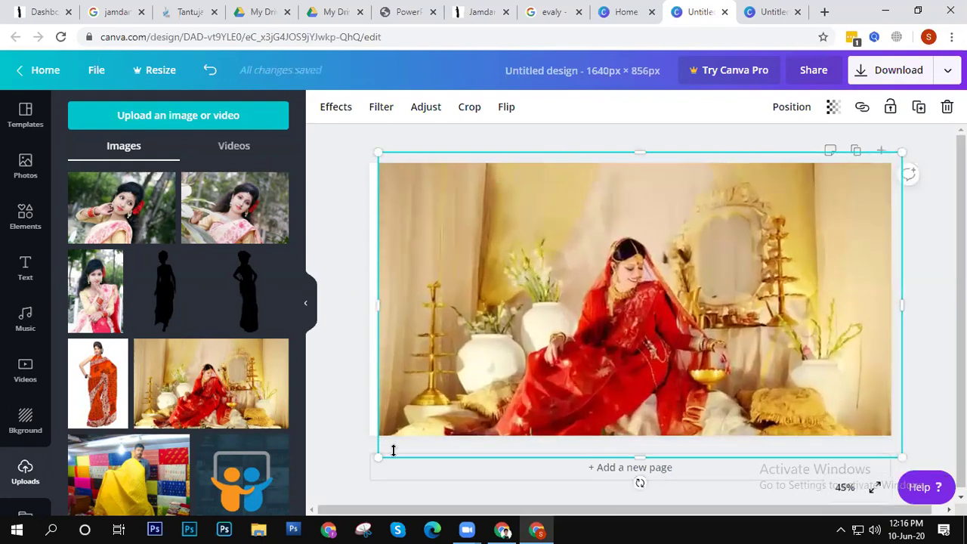
left_click_drag(380, 455, 358, 452)
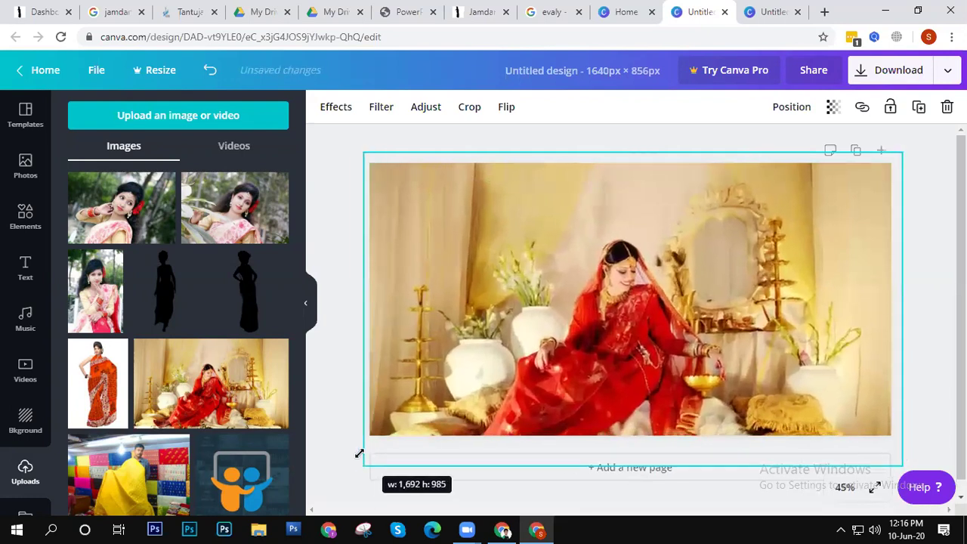
left_click_drag(640, 323, 637, 294)
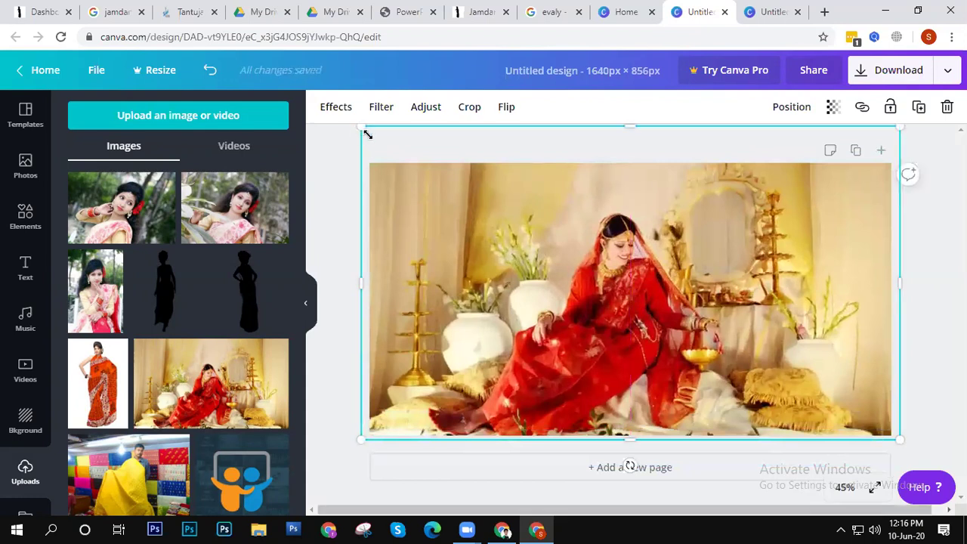
left_click_drag(361, 127, 365, 151)
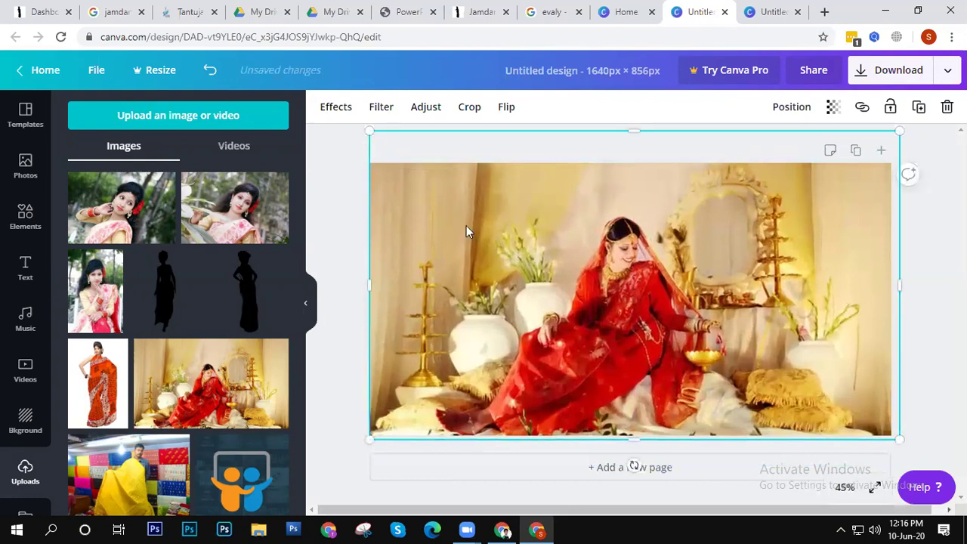
left_click_drag(902, 129, 891, 142)
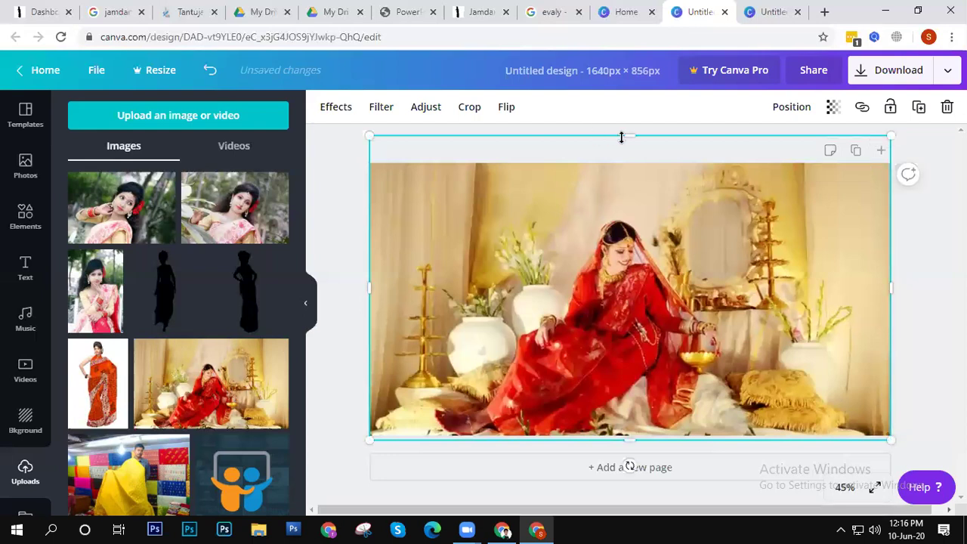
left_click_drag(628, 138, 626, 164)
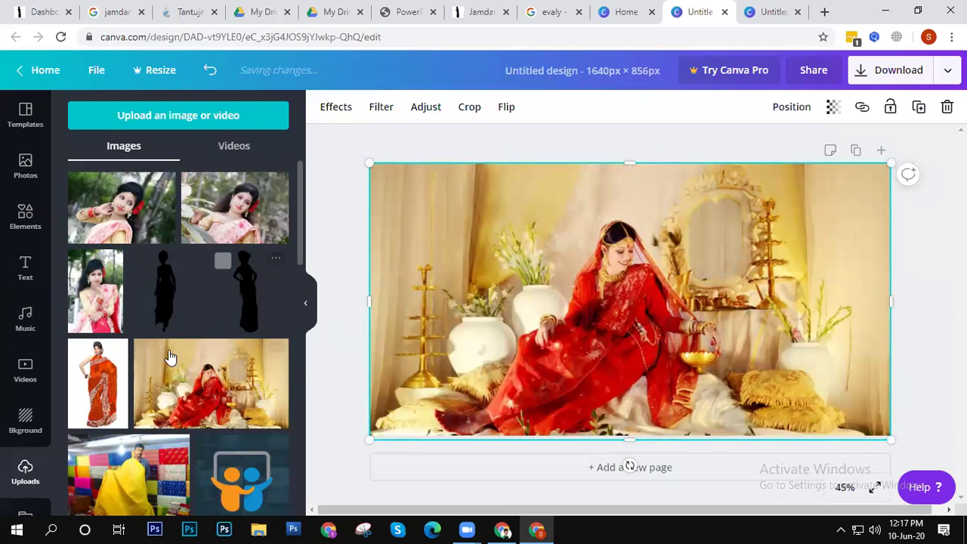
scroll(181, 336, "down", 5)
scroll(186, 335, "up", 10)
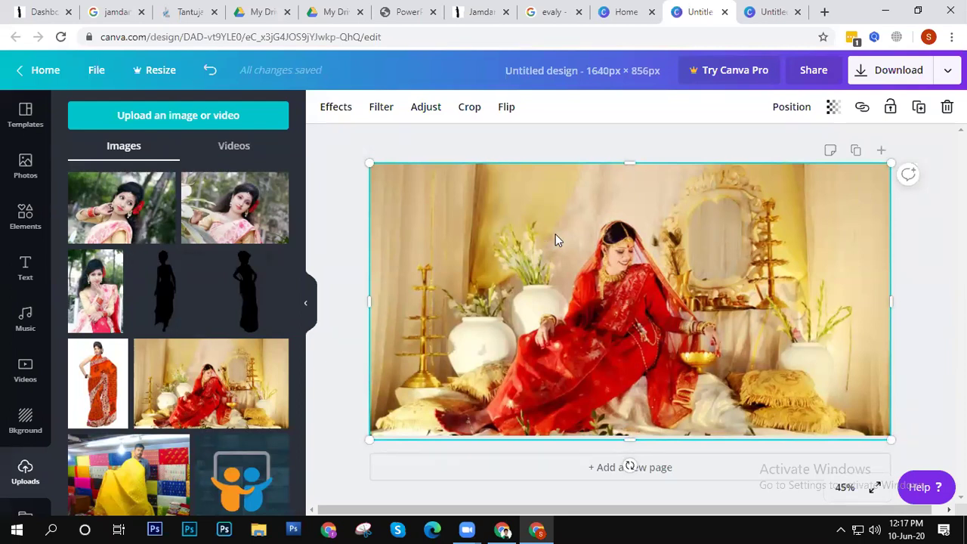
Replace the red-saree photo with a landscape and a portrait saree photo placed side by side
key("Delete")
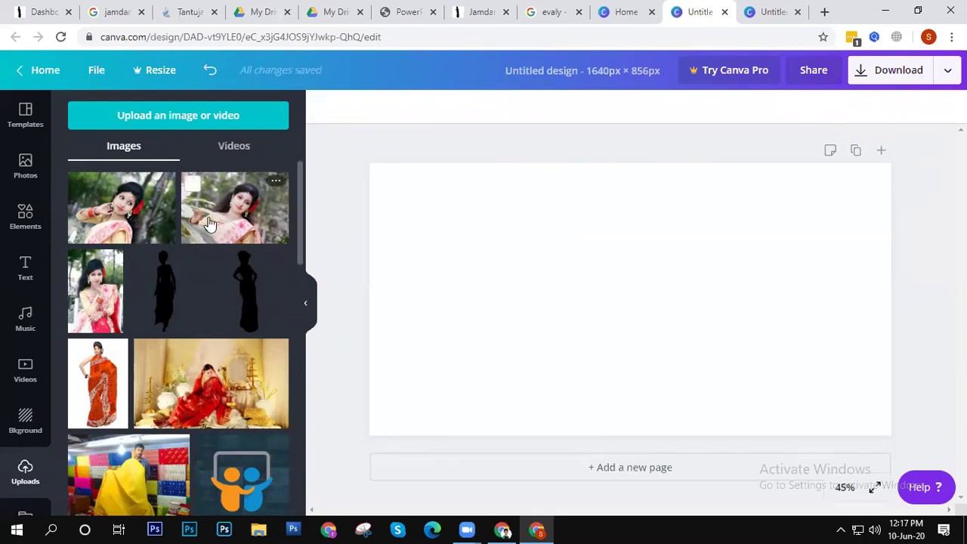
left_click(114, 205)
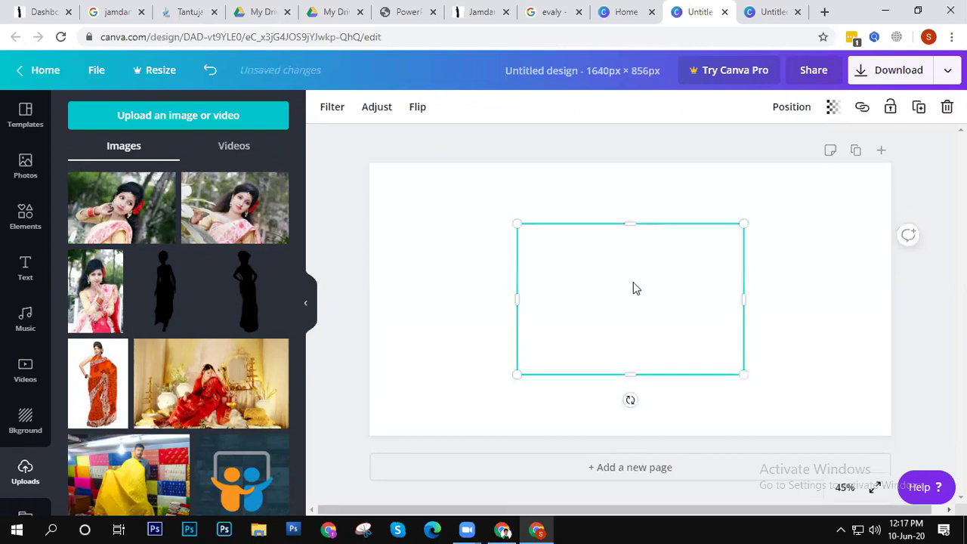
left_click_drag(658, 264, 543, 219)
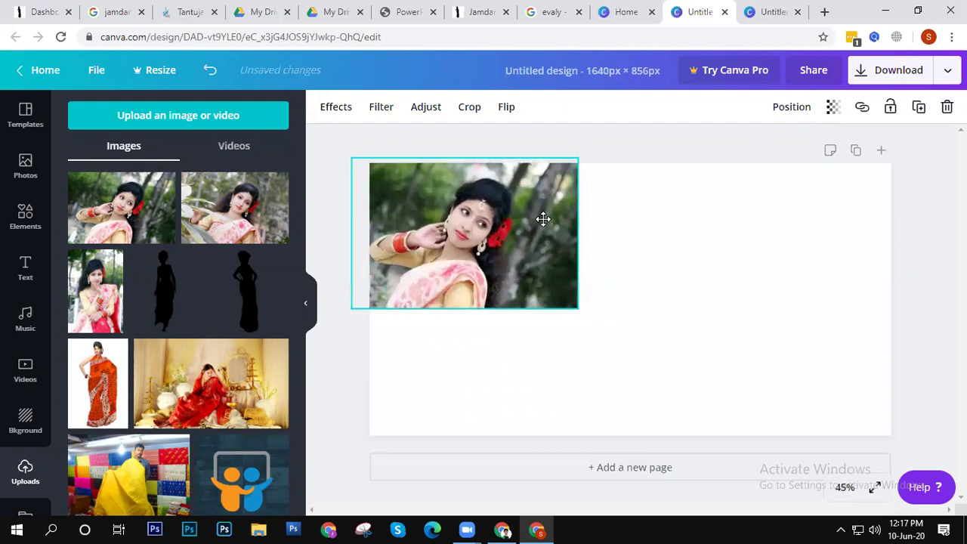
left_click(95, 291)
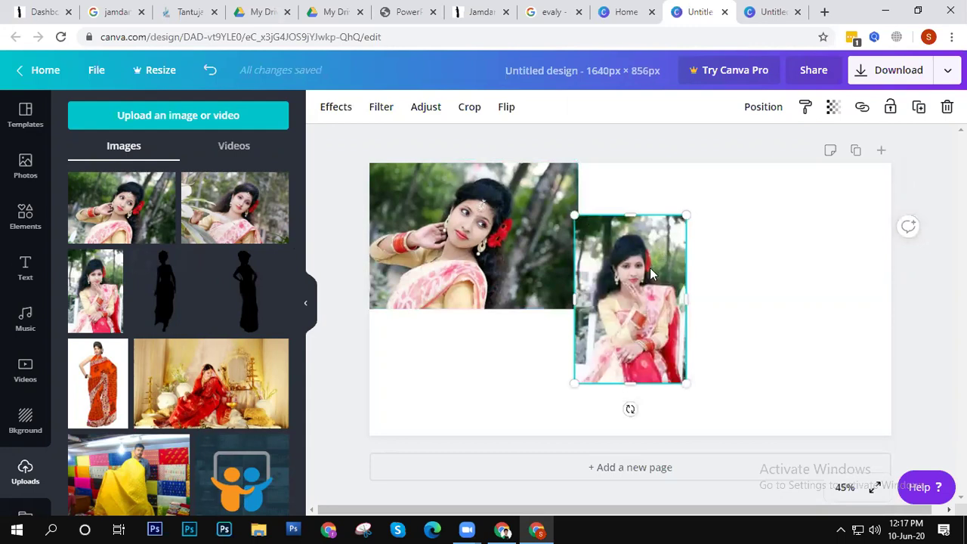
left_click_drag(651, 278, 654, 224)
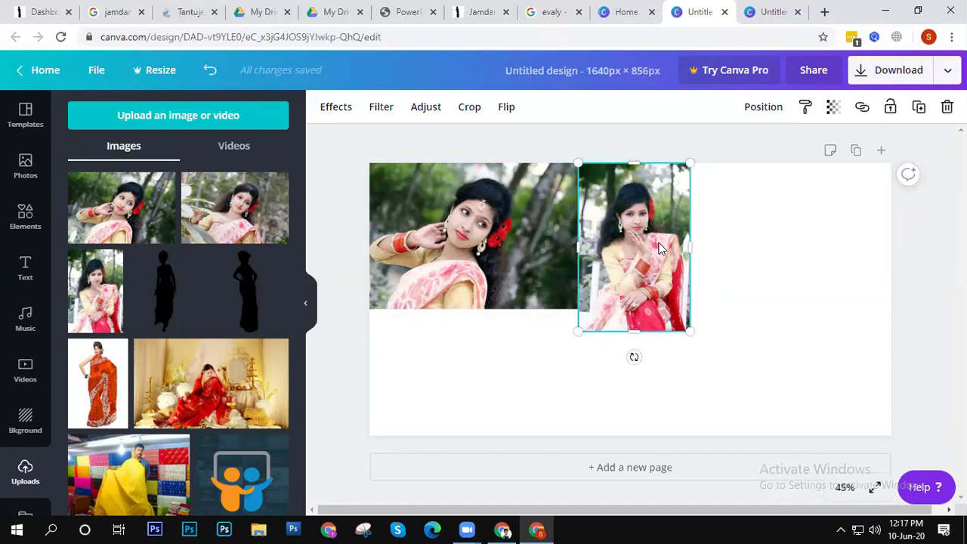
Remove both trial photos and put the red-saree photo back on the page
key("Delete")
left_click(551, 251)
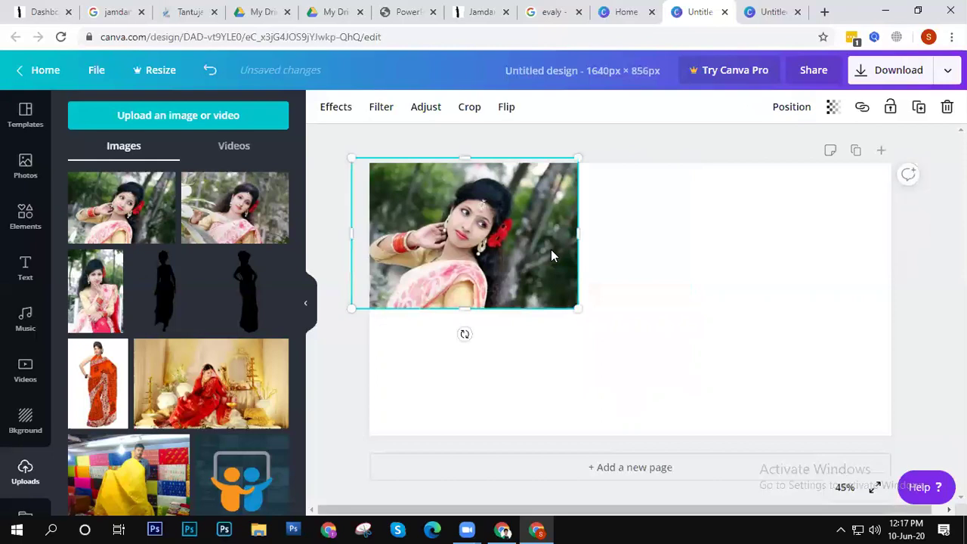
key("Delete")
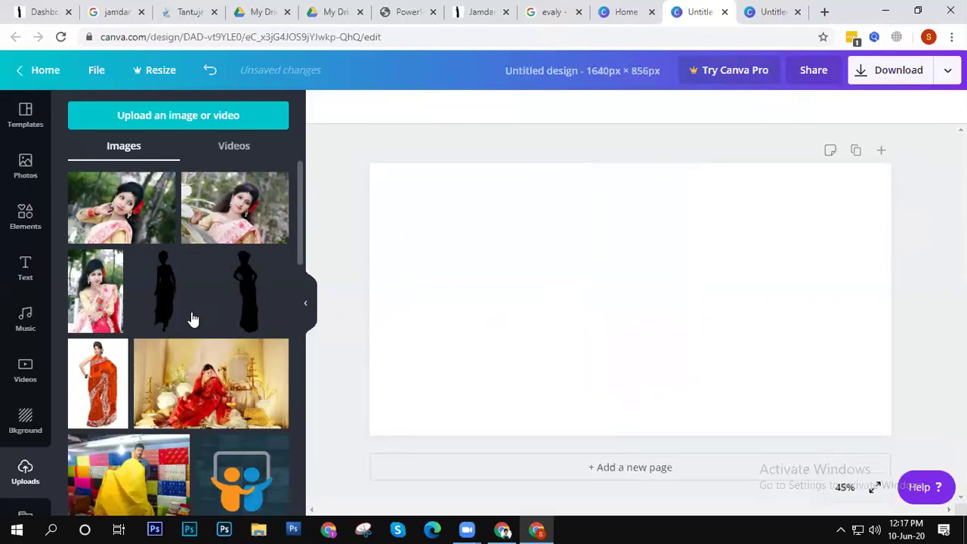
left_click(190, 384)
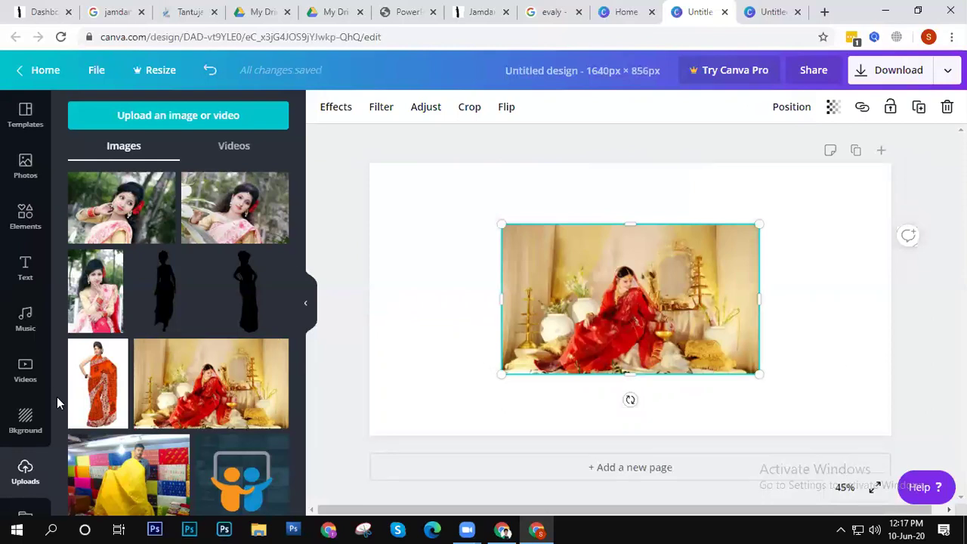
Stretch the red-saree photo over the page, then undo the last change
scroll(227, 401, "down", 5)
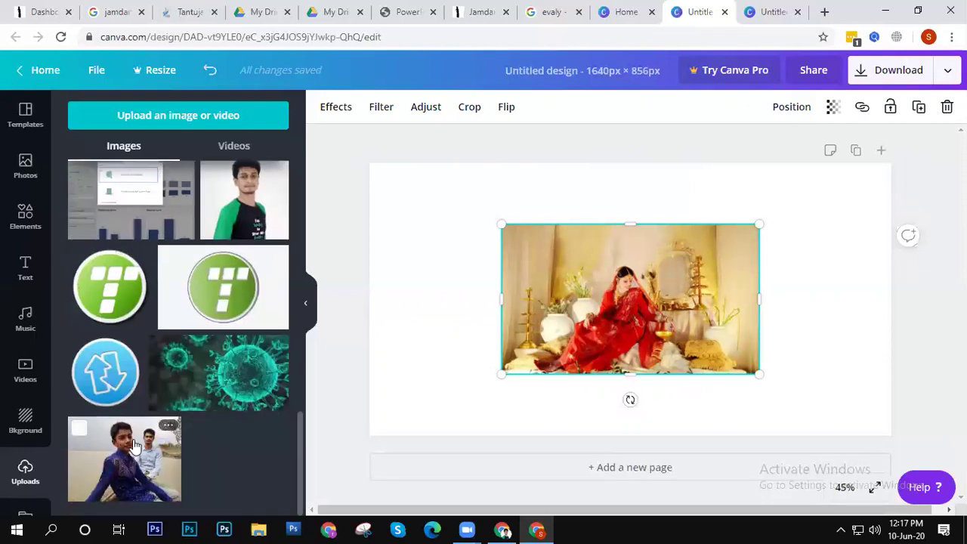
left_click_drag(759, 373, 906, 411)
left_click_drag(503, 227, 368, 177)
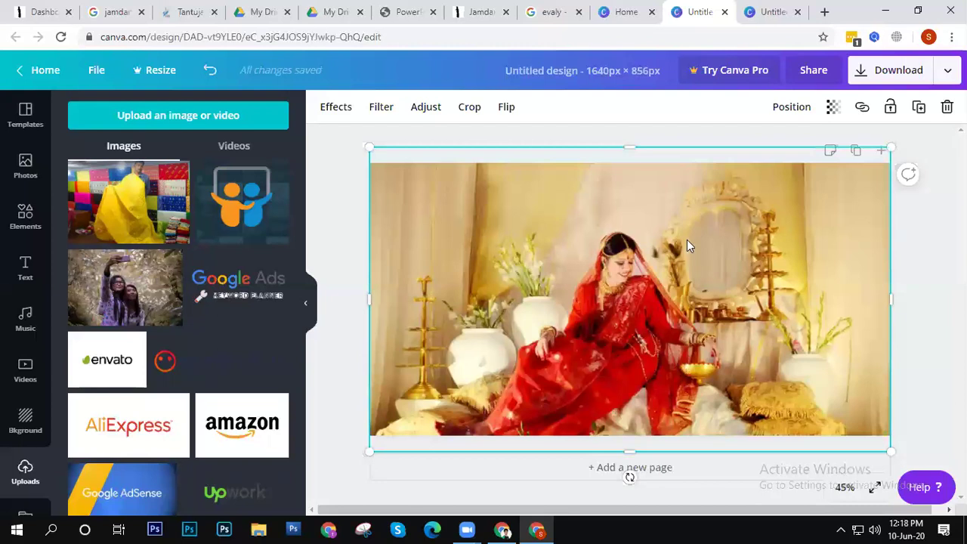
key("Escape")
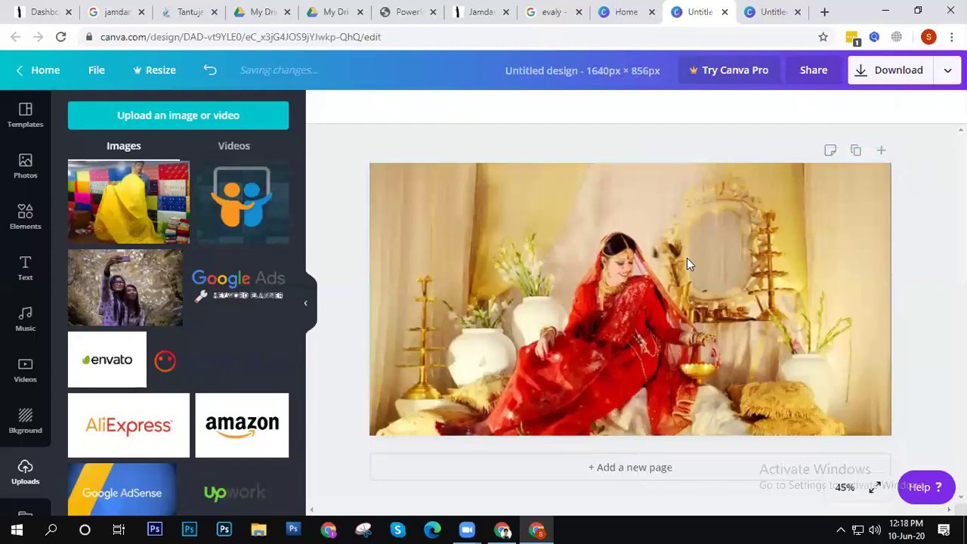
left_click(720, 290)
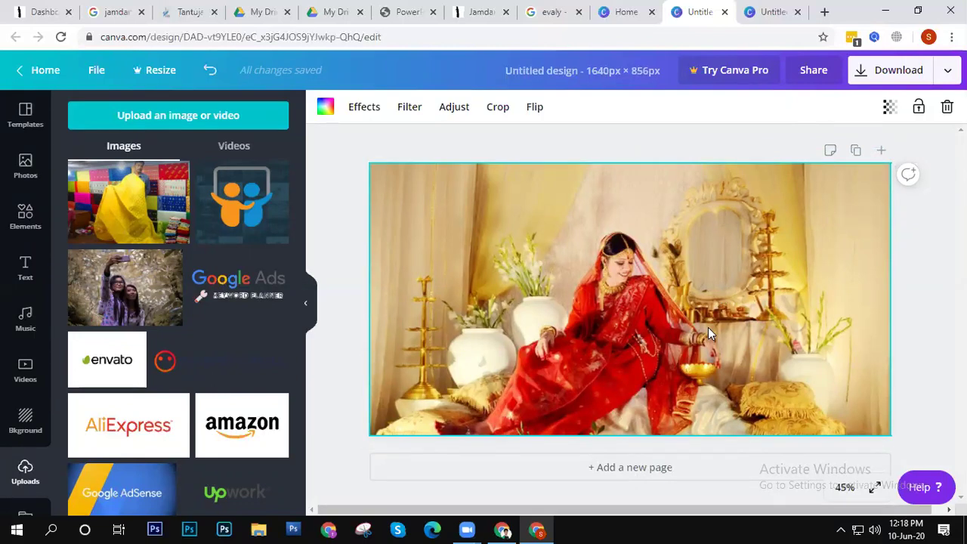
key("ctrl+z")
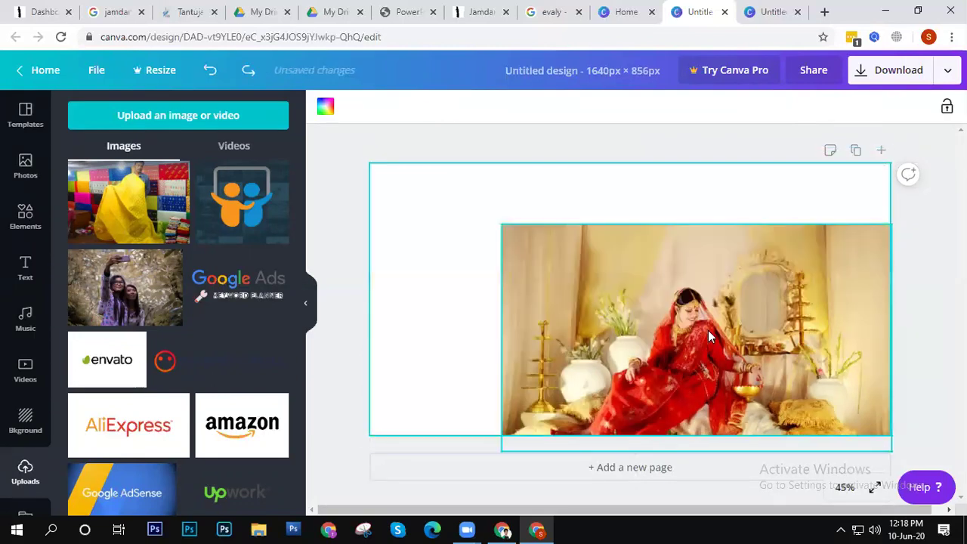
Set the red-saree photo as the page background from its right-click menu
left_click(713, 332)
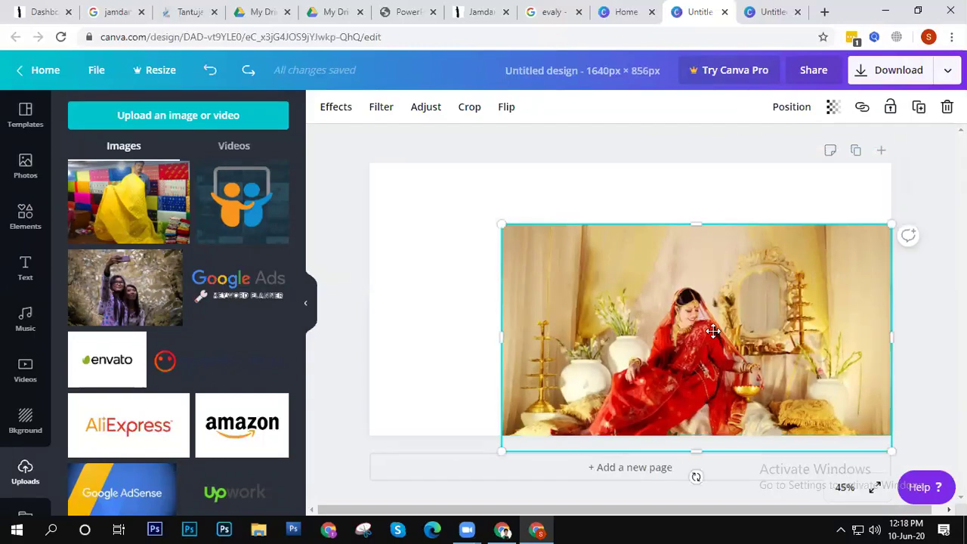
double_click(714, 320)
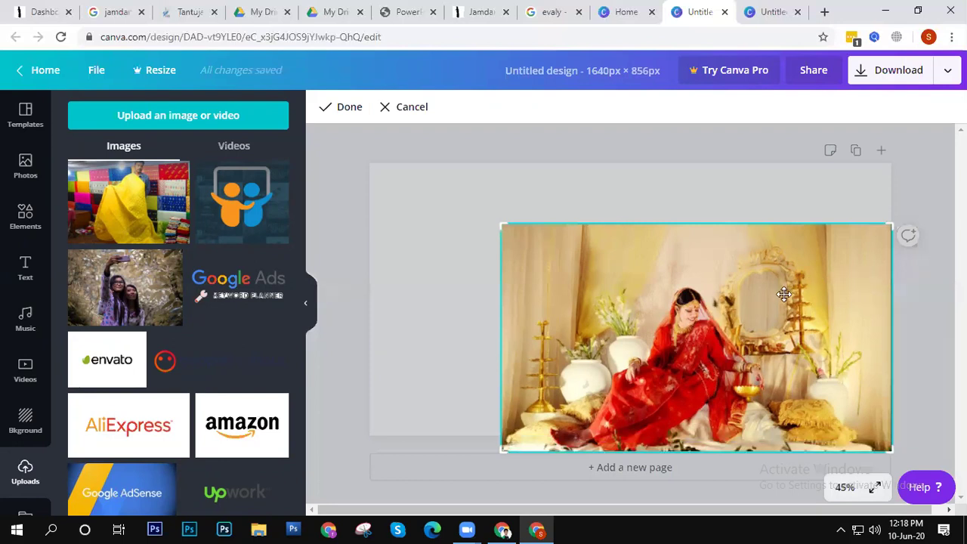
key("Return")
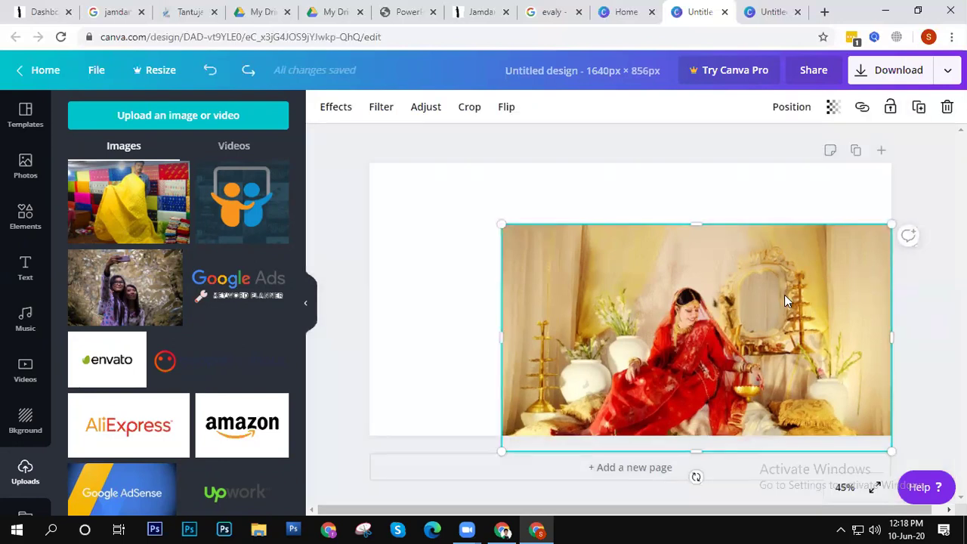
right_click(758, 306)
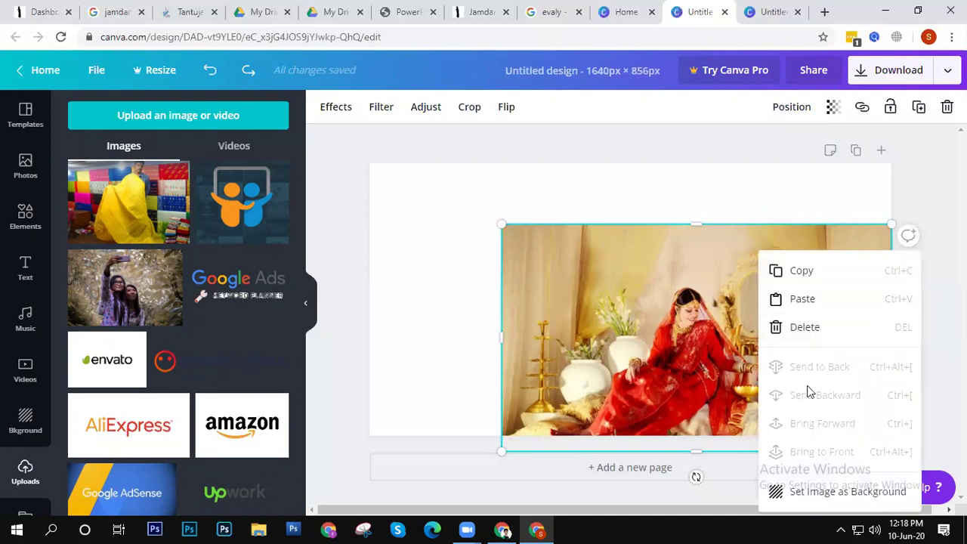
left_click(842, 491)
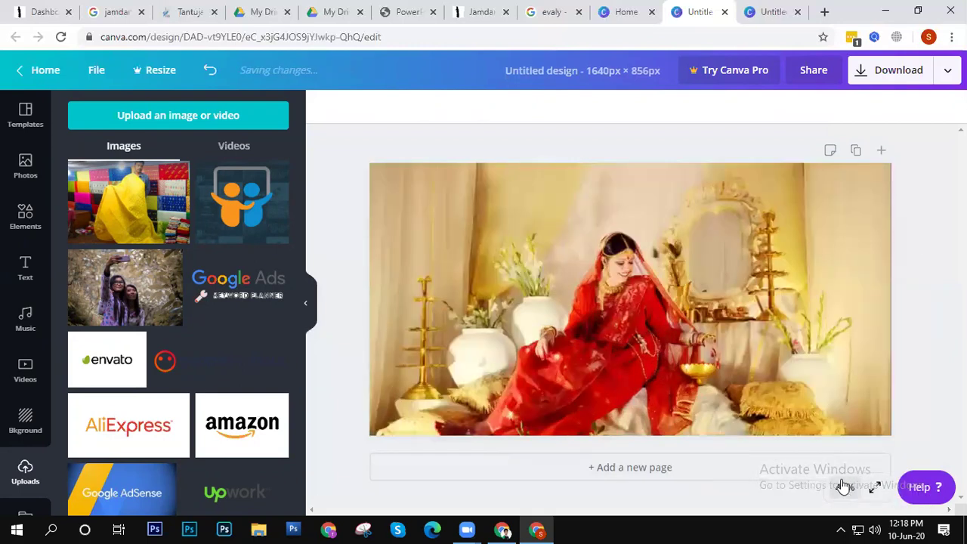
left_click(640, 254)
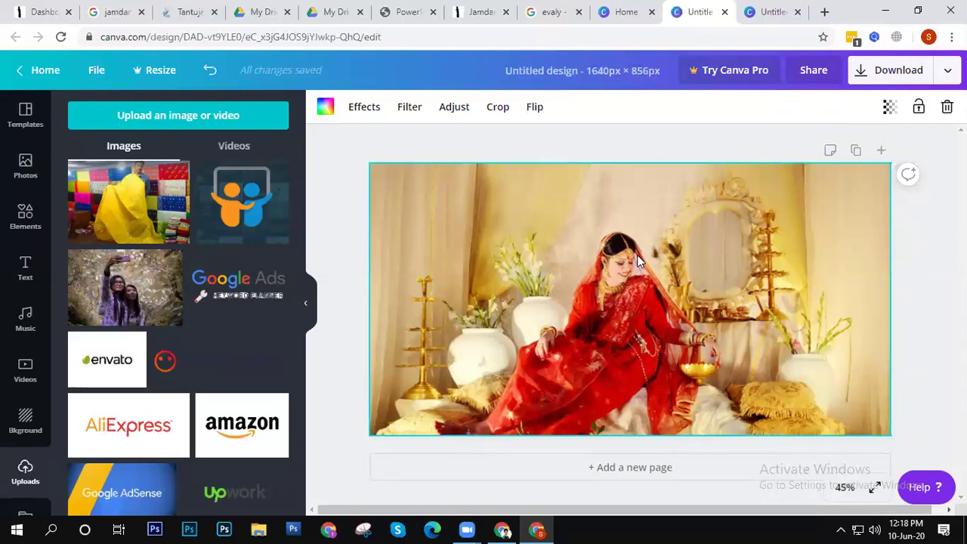
Undo the background setting and enlarge the photo to about 1,647 × 959 px, overflowing the page
key("ctrl+z")
left_click_drag(704, 296, 666, 257)
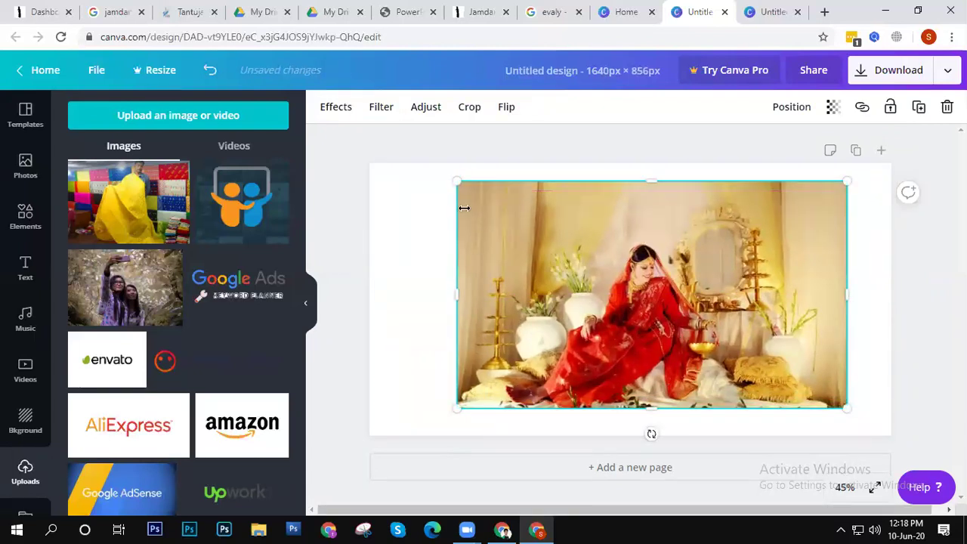
left_click_drag(453, 184, 366, 140)
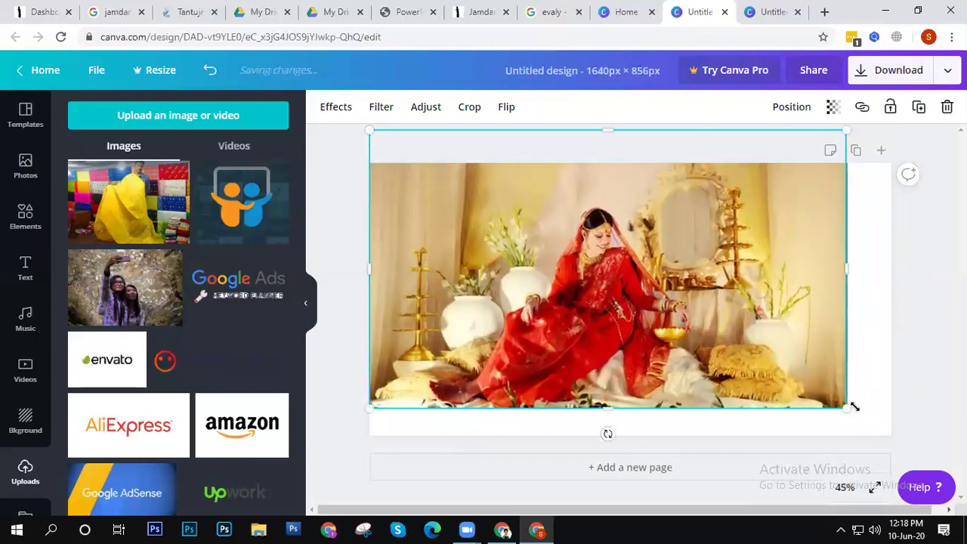
left_click_drag(846, 408, 892, 429)
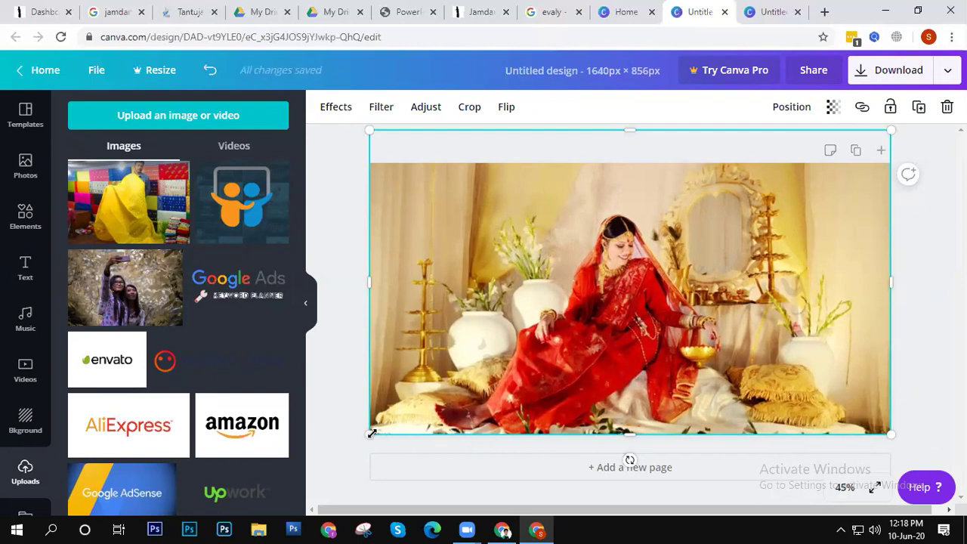
left_click_drag(370, 433, 362, 437)
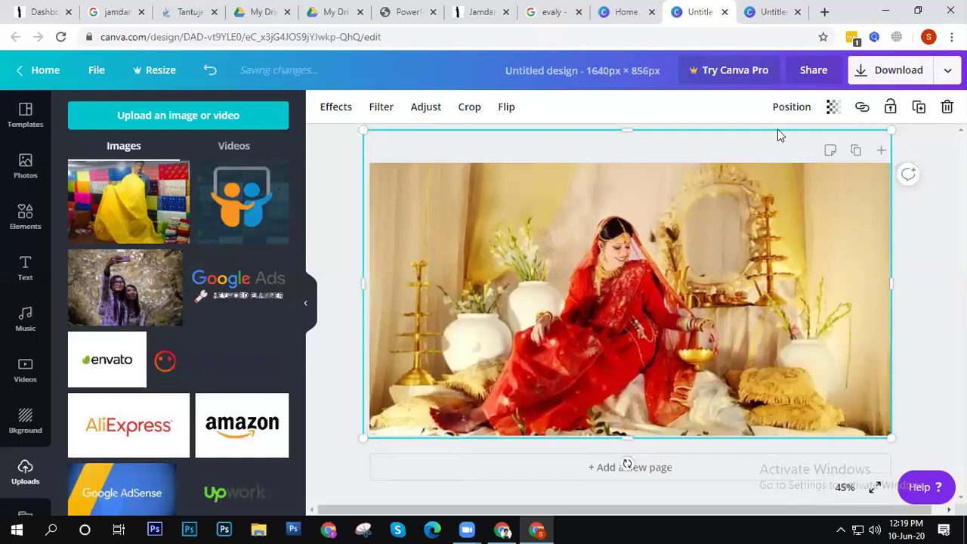
Retitle the Canva design to 'top jamdani fb cover'
left_click(557, 72)
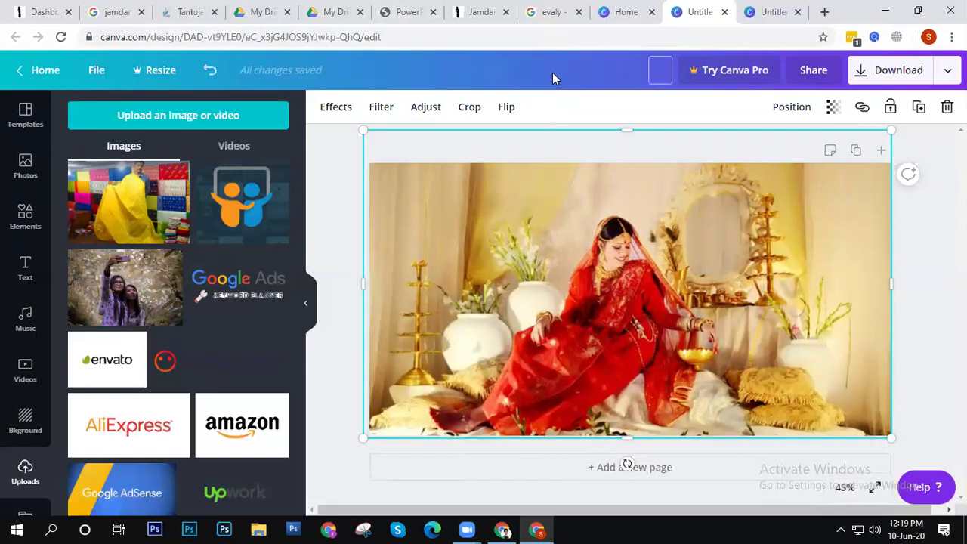
type("top jamdani f")
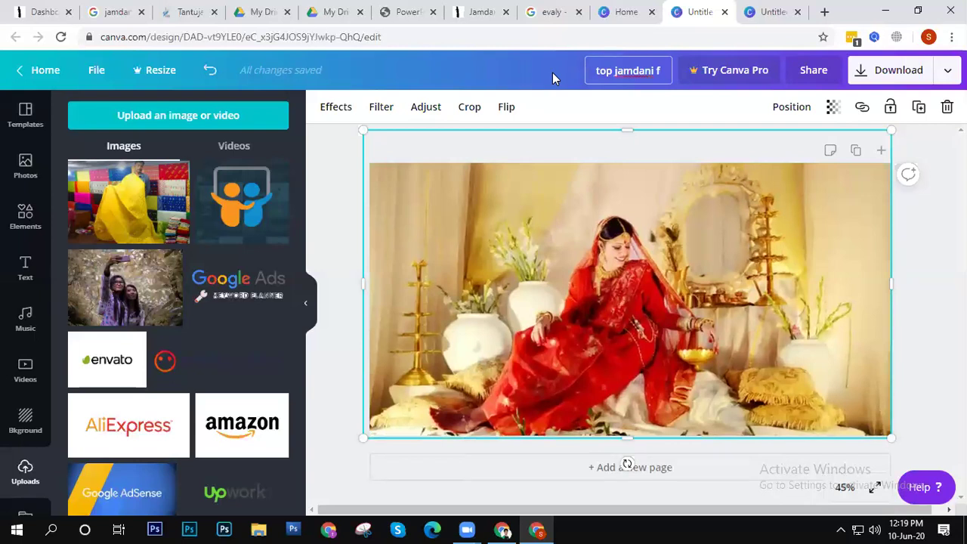
type("b cover")
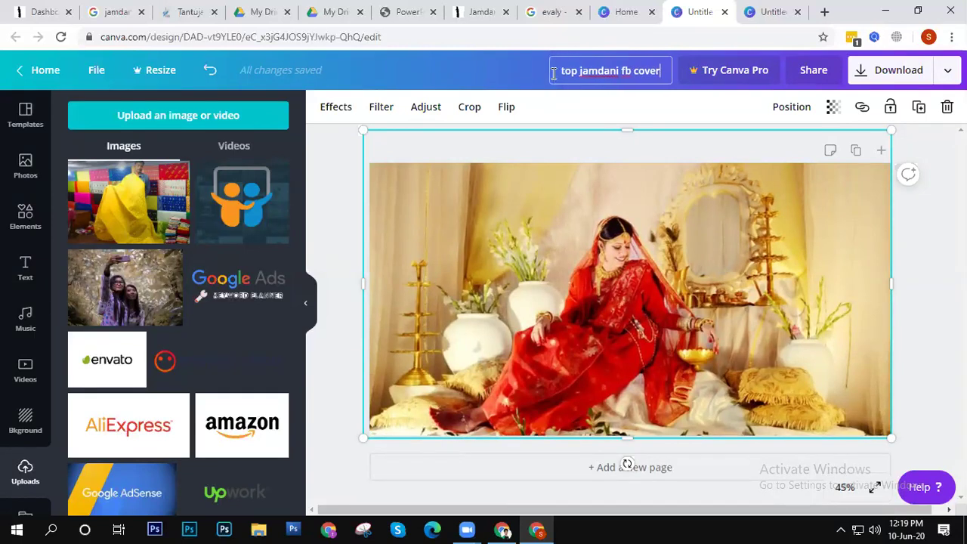
key("Return")
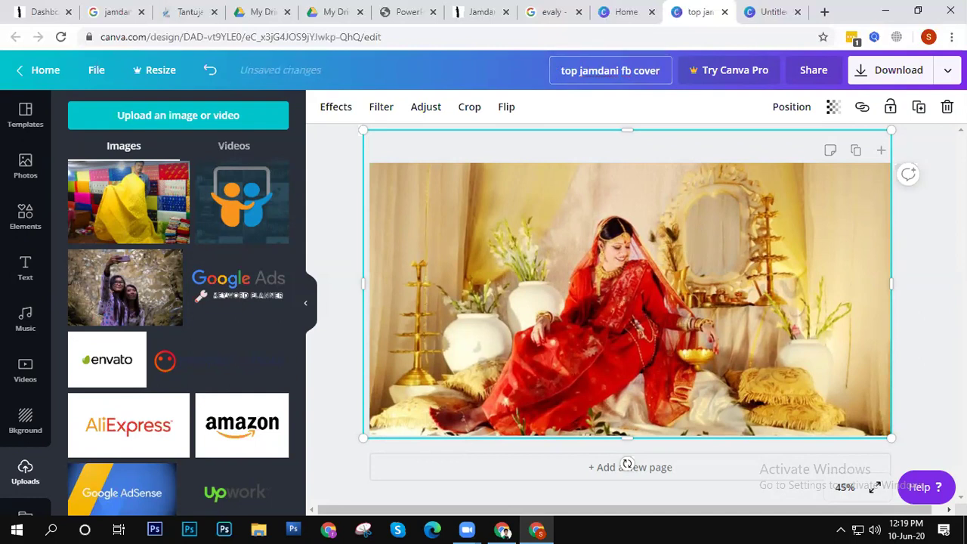
Download the cover design as a JPG, then return to Facebook's Set Up Your Page window
left_click(908, 80)
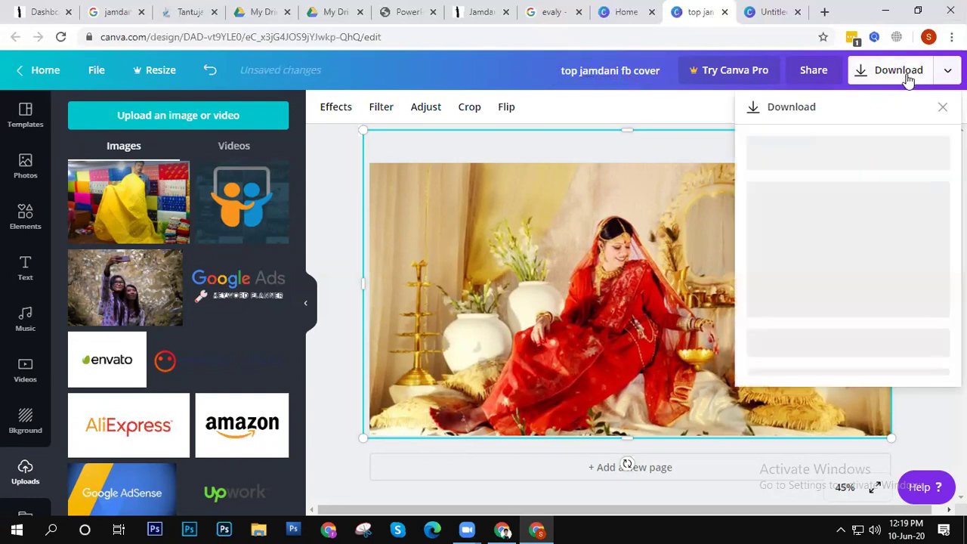
left_click(905, 169)
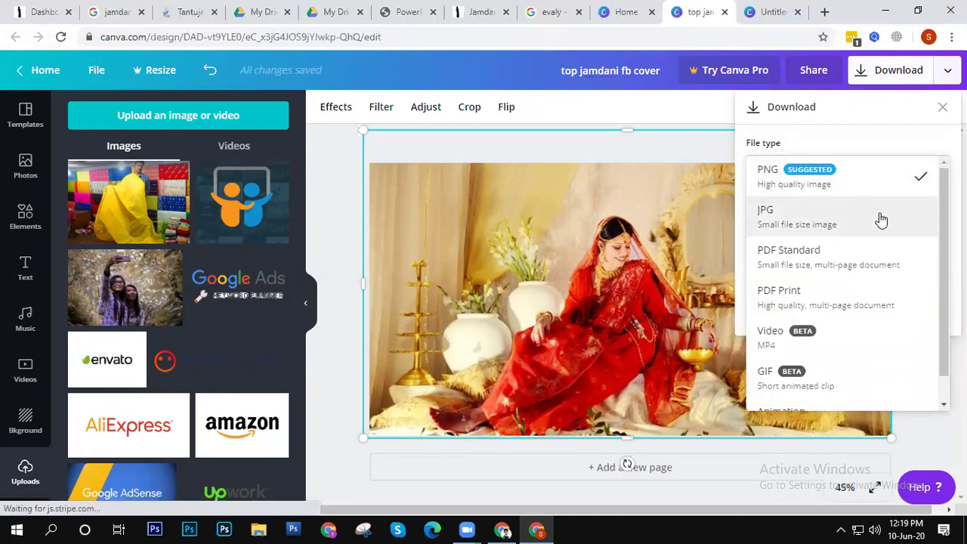
left_click(878, 217)
left_click(873, 300)
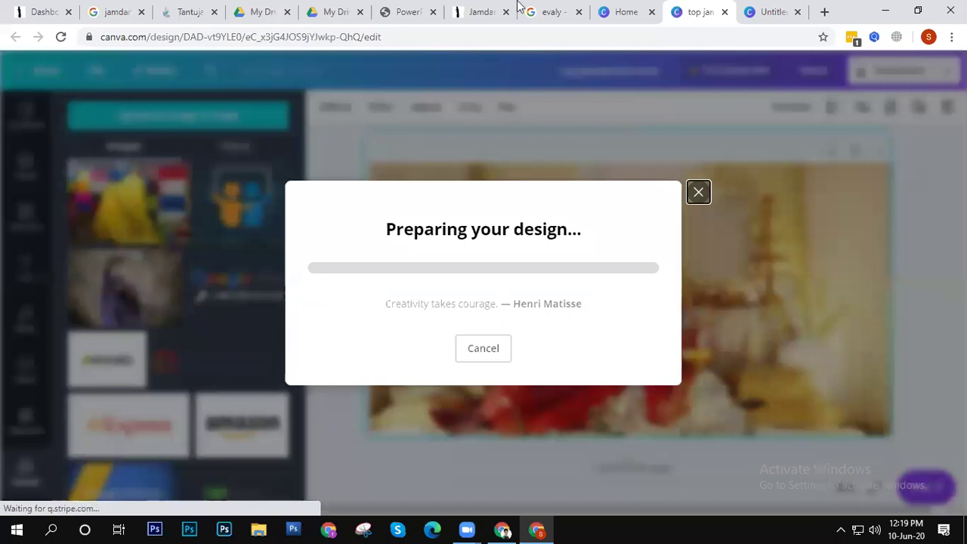
left_click(503, 529)
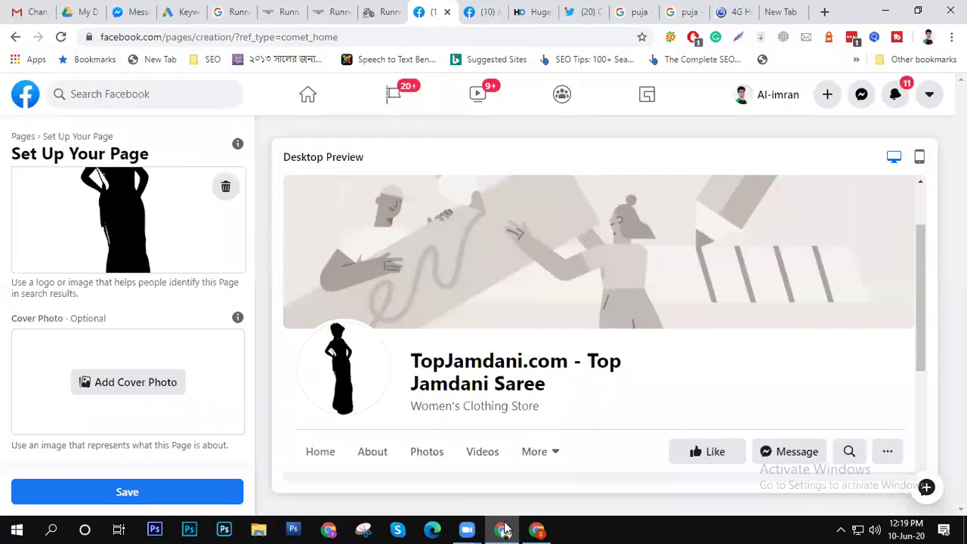
Add top jamdani fb cover.jpg from Downloads as the Page's cover photo
left_click(123, 391)
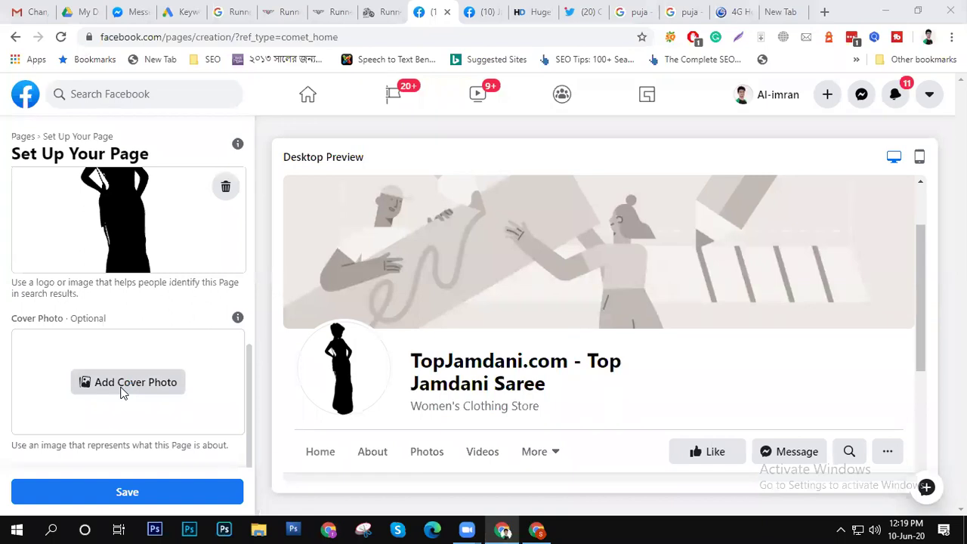
left_click(121, 390)
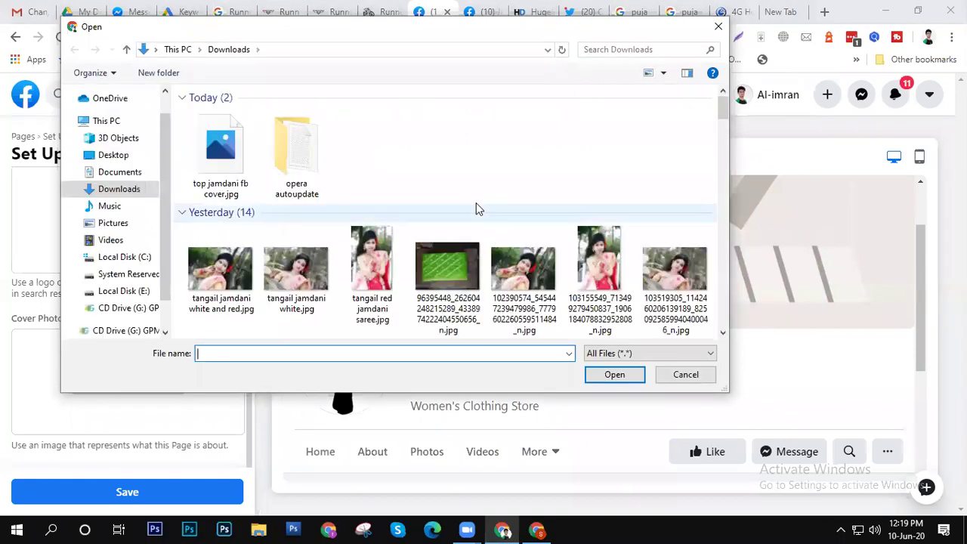
left_click(220, 162)
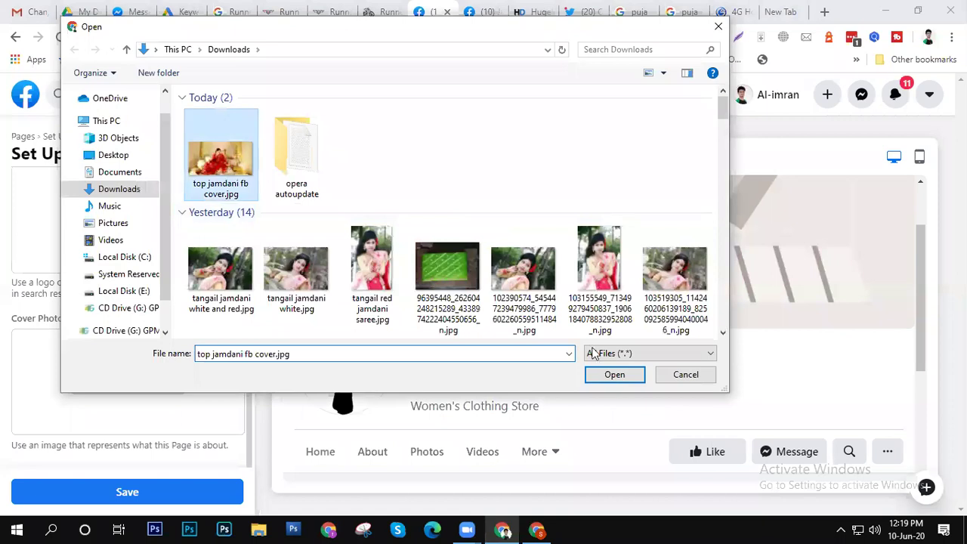
left_click(620, 375)
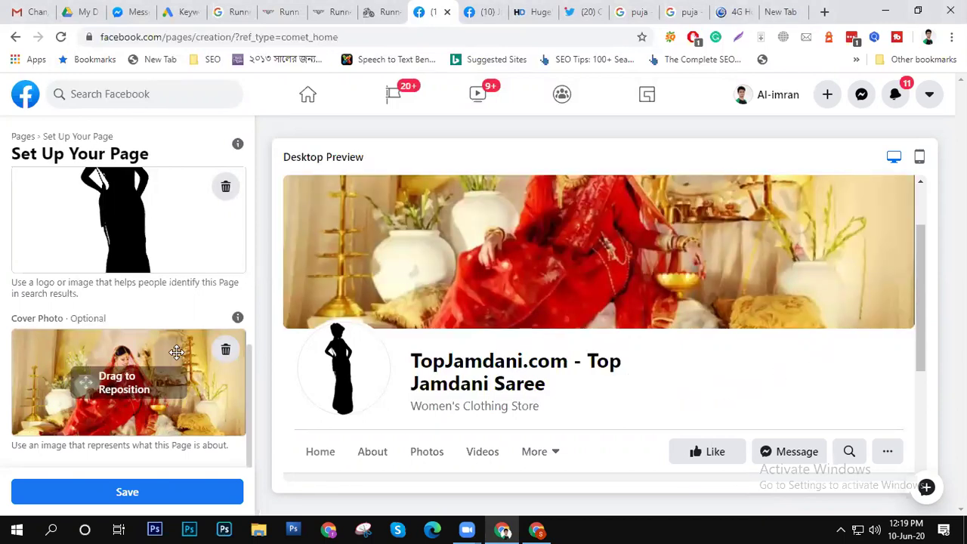
Drag the red-saree cover down twice, then nudge it back up, checking the Desktop Preview
scroll(790, 384, "up", 1)
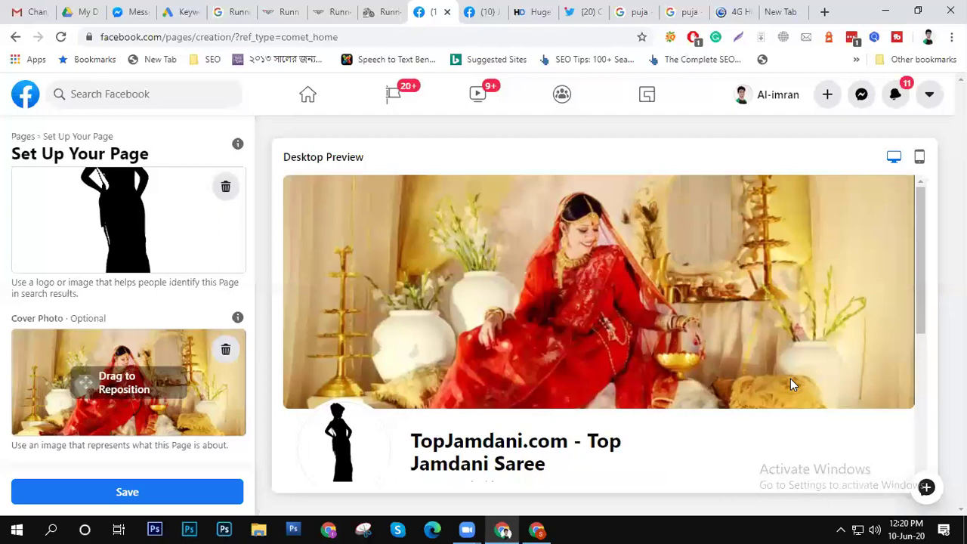
mouse_move(117, 352)
left_mouse_down()
mouse_move(115, 370)
mouse_move(124, 352)
left_mouse_up()
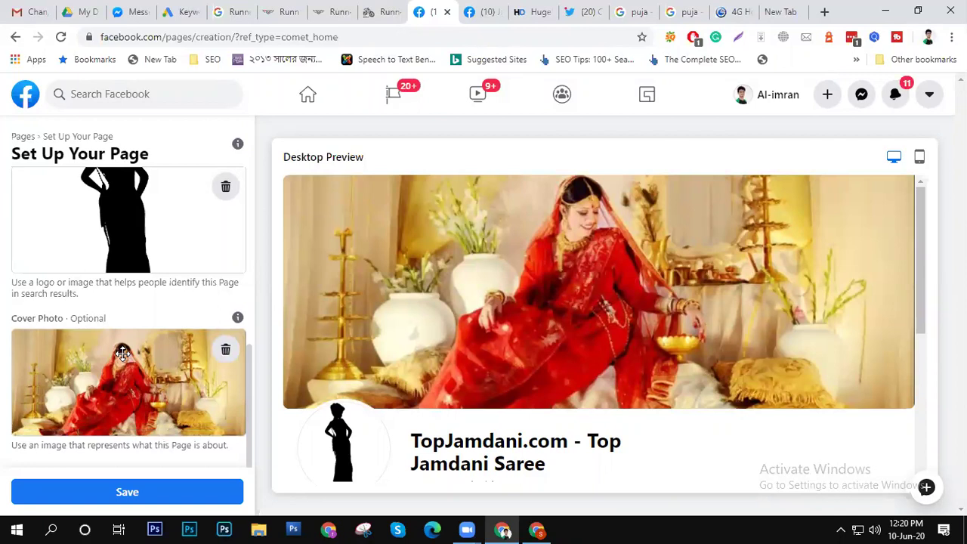
scroll(724, 317, "down", 5)
scroll(723, 317, "up", 5)
left_click_drag(129, 373, 128, 377)
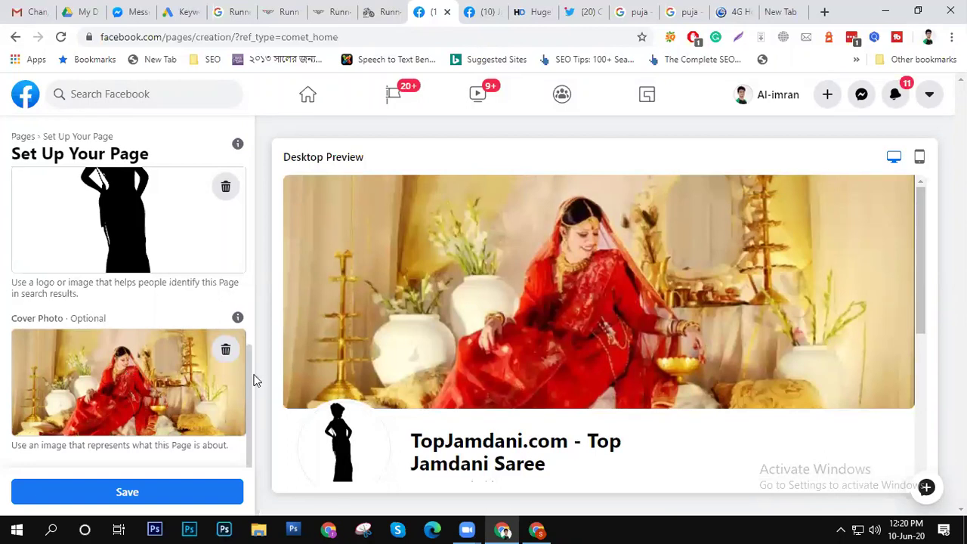
scroll(723, 344, "down", 5)
scroll(726, 344, "up", 5)
left_click_drag(135, 372, 134, 371)
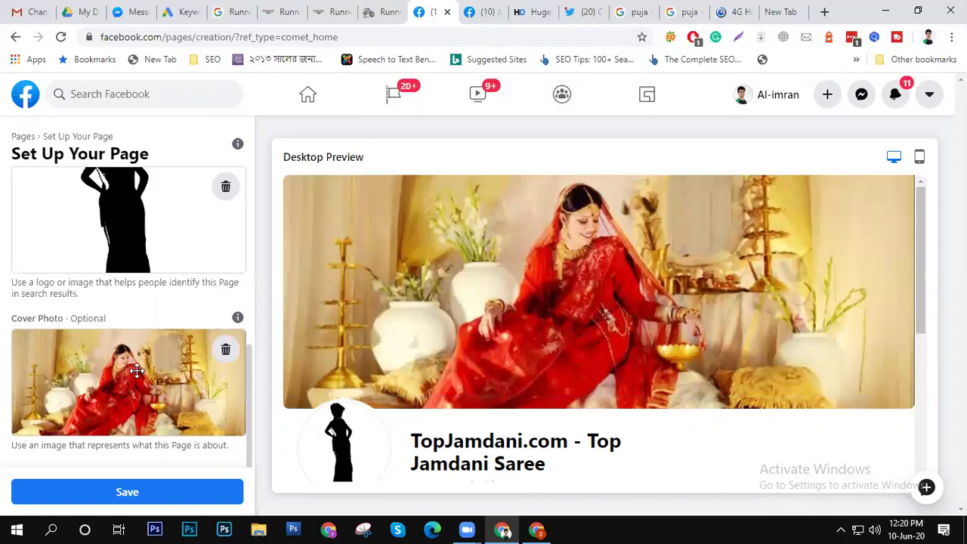
scroll(699, 348, "down", 4)
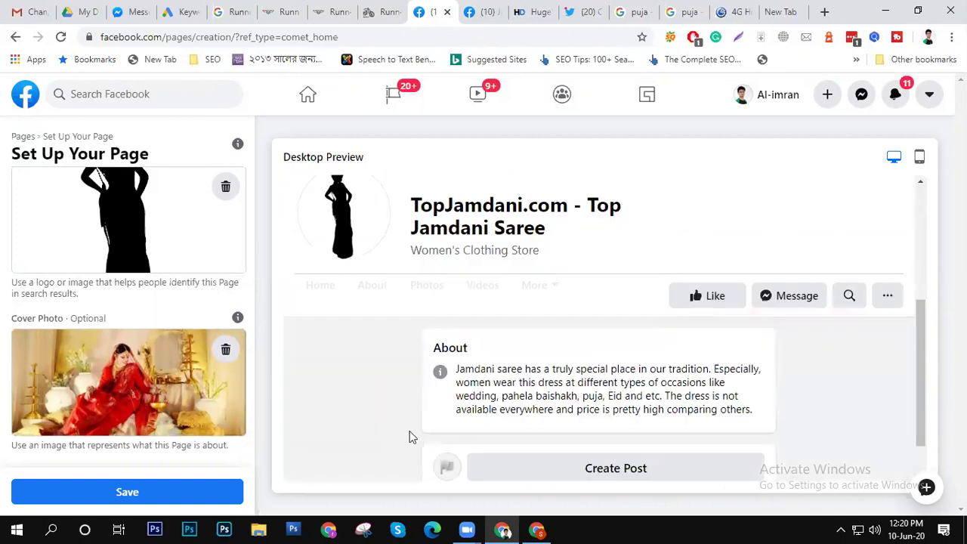
Save the Page with its new cover and scroll through the Page home's update posts
left_click(127, 491)
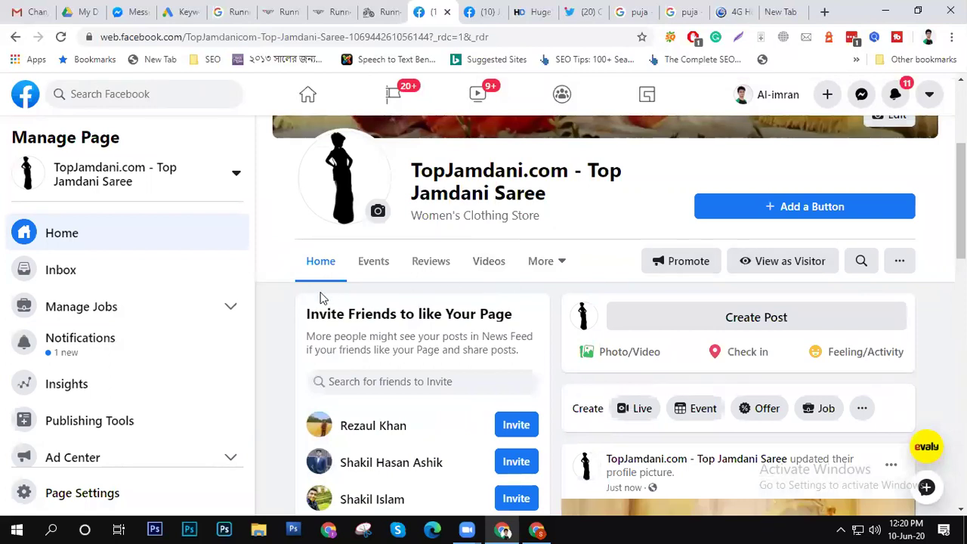
scroll(417, 349, "up", 3)
scroll(420, 350, "down", 5)
scroll(421, 350, "up", 6)
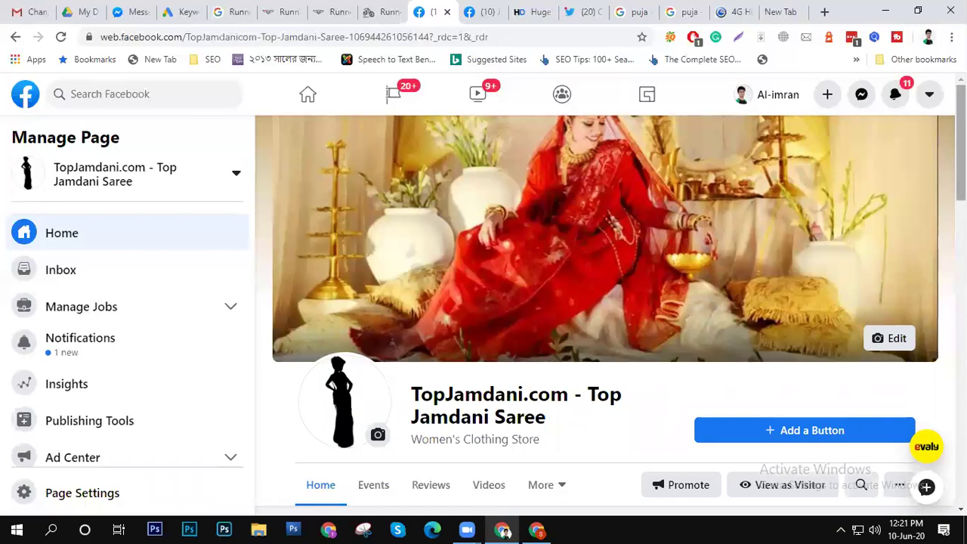
scroll(604, 317, "down", 5)
scroll(604, 317, "up", 3)
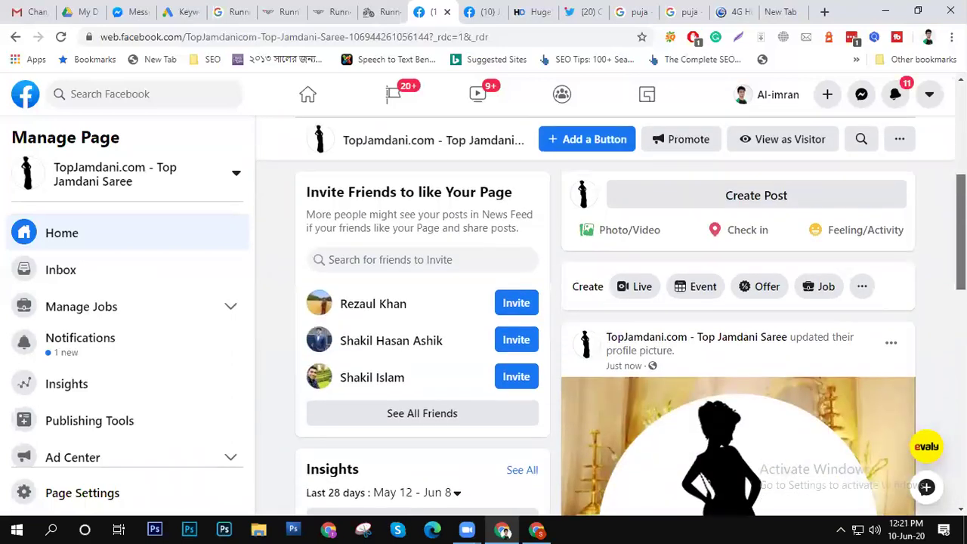
scroll(604, 317, "up", 1)
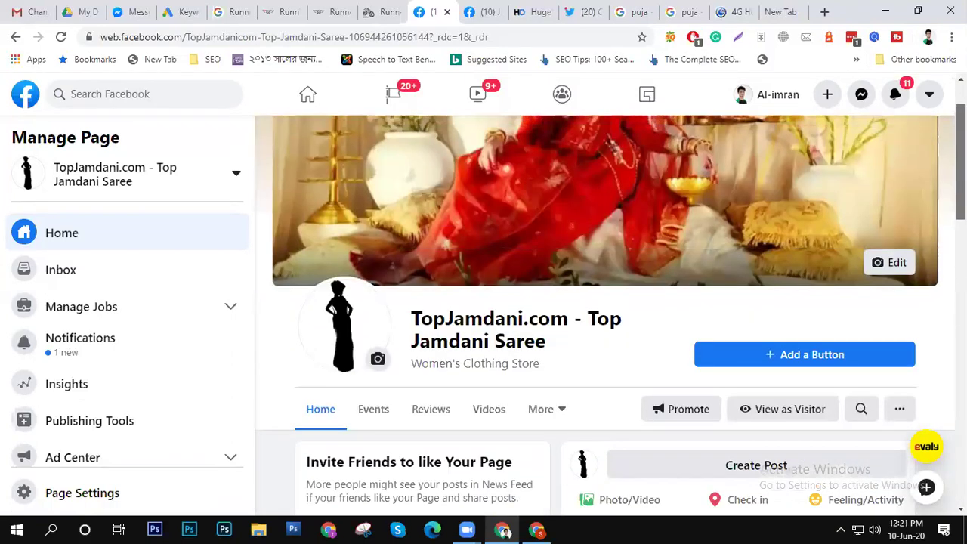
scroll(604, 317, "down", 3)
scroll(604, 317, "up", 4)
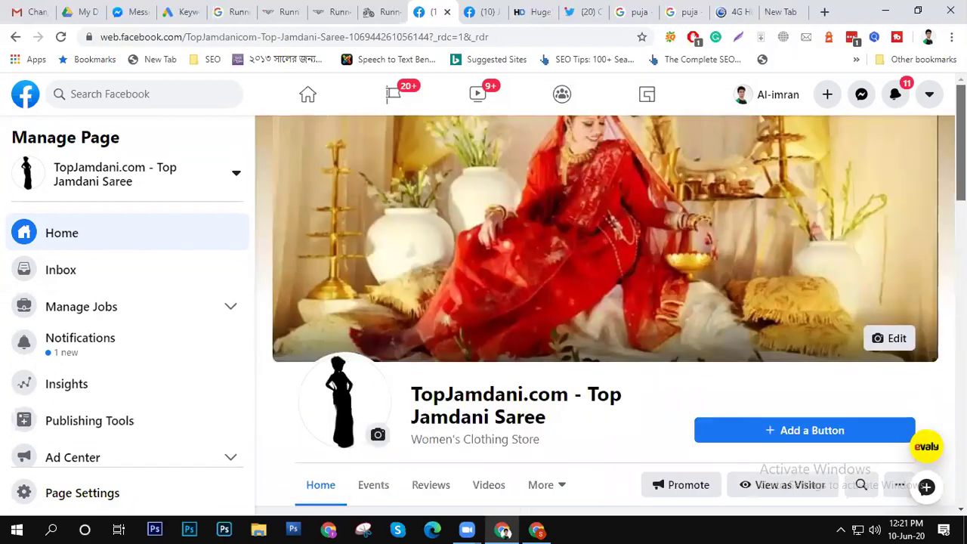
scroll(604, 317, "down", 2)
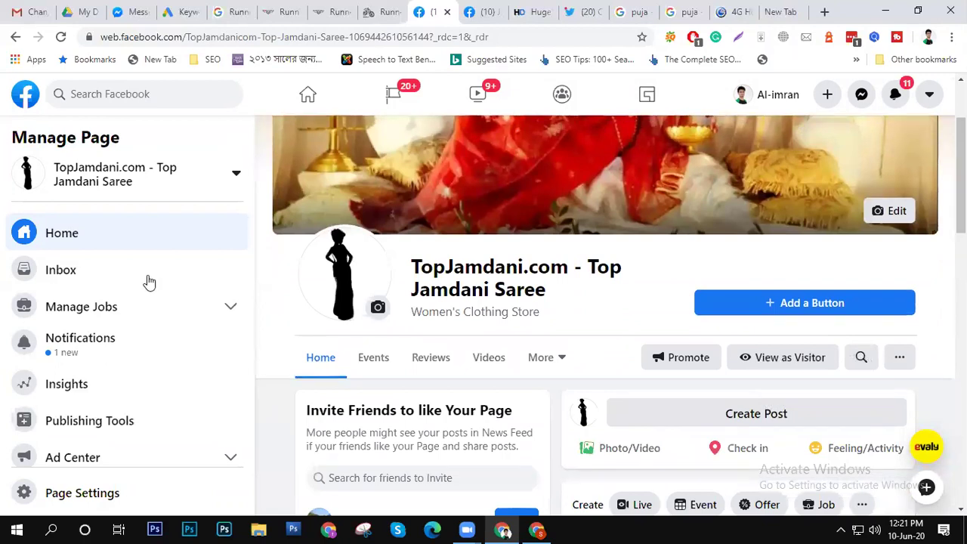
scroll(151, 302, "down", 1)
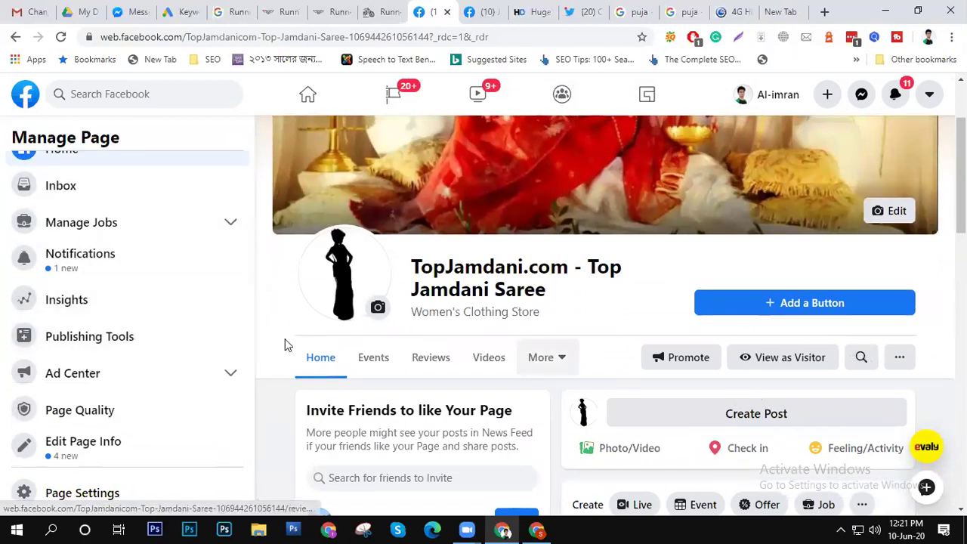
scroll(284, 341, "up", 2)
scroll(171, 261, "up", 1)
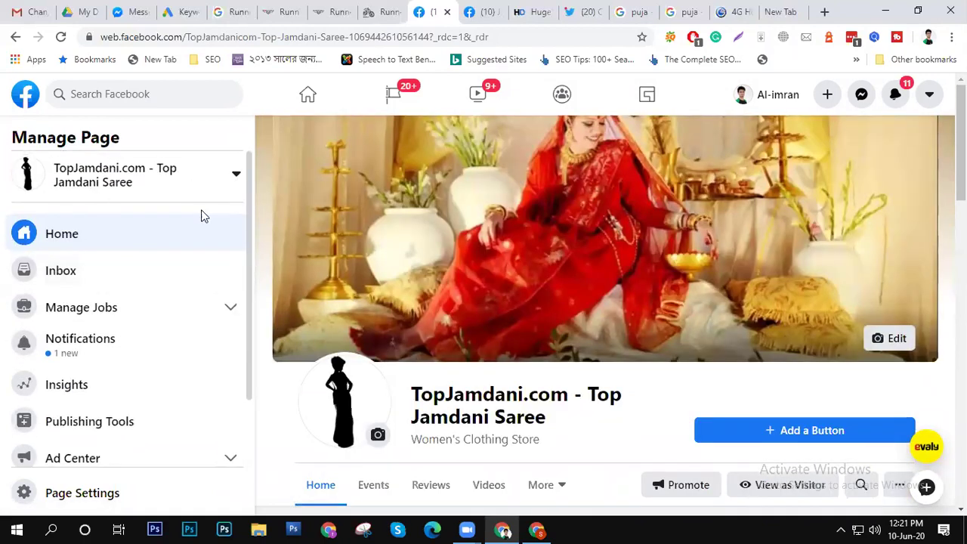
scroll(360, 324, "down", 5)
scroll(359, 323, "down", 5)
scroll(408, 337, "up", 4)
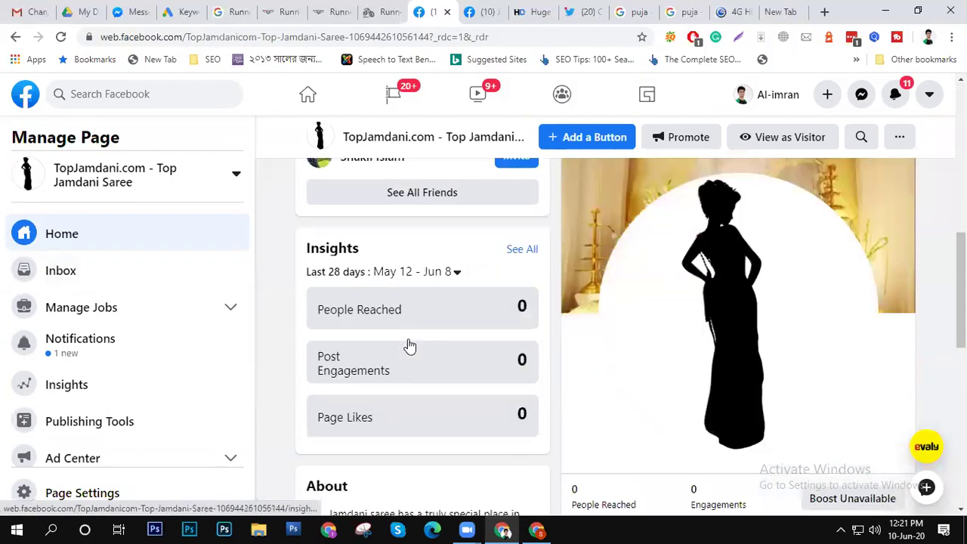
scroll(630, 337, "down", 4)
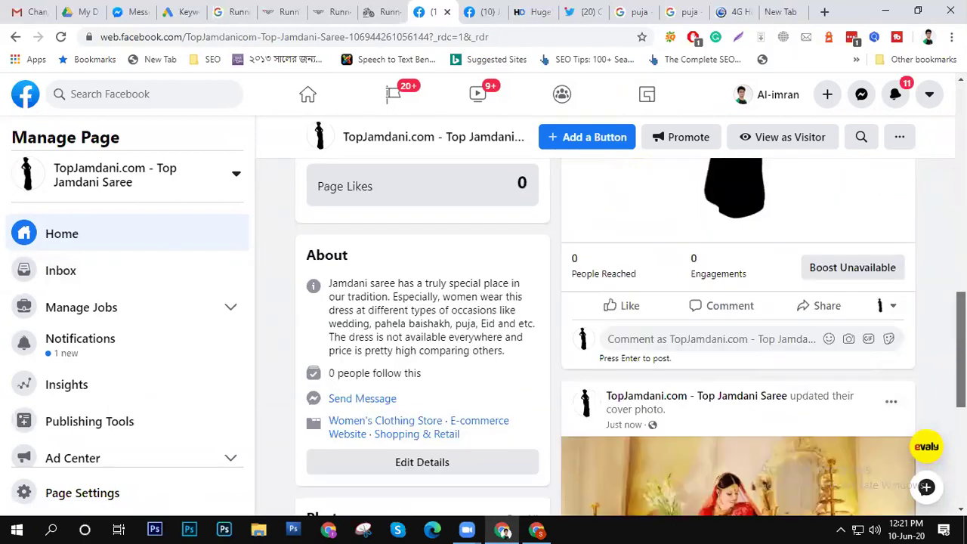
scroll(631, 336, "up", 4)
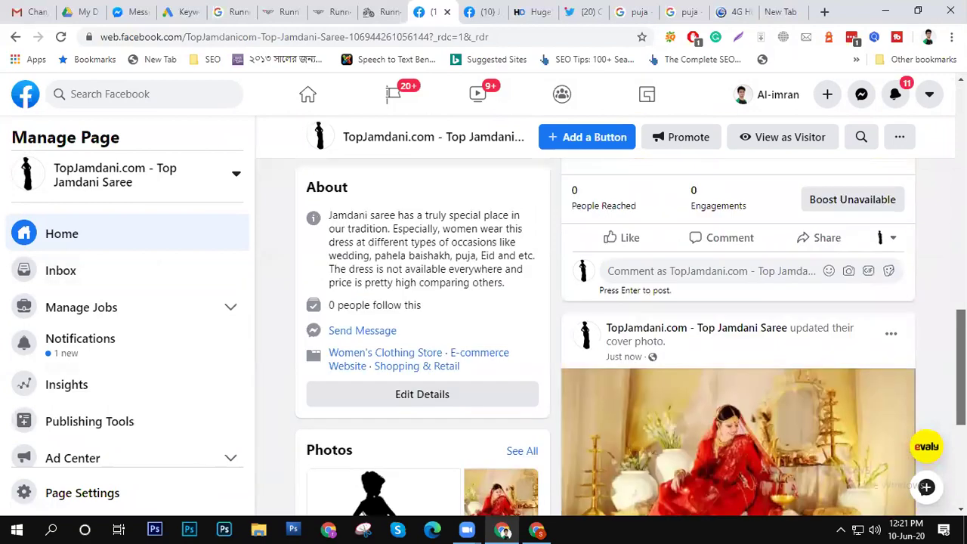
scroll(67, 300, "up", 1)
scroll(114, 287, "down", 1)
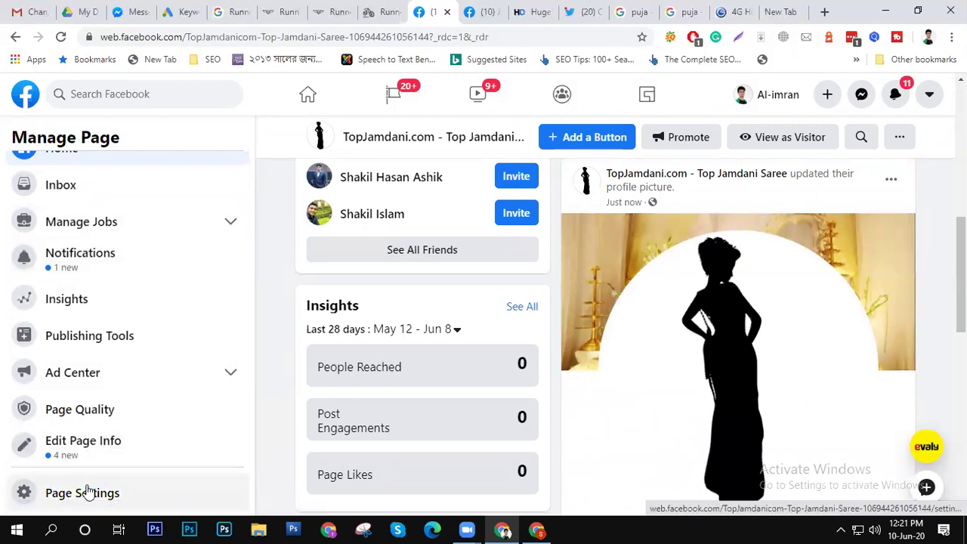
Open the Edit Page Info form for the TopJamdani page
left_click(97, 447)
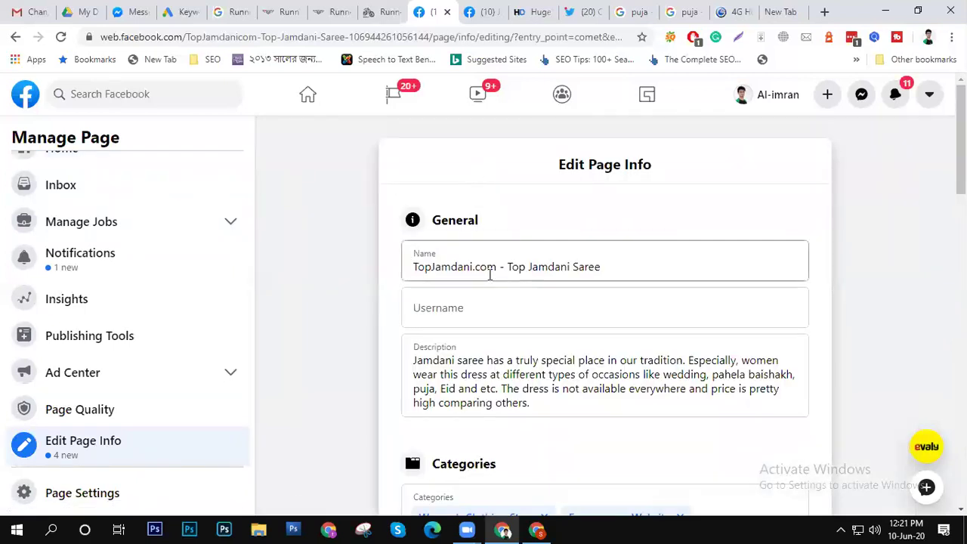
scroll(503, 308, "down", 10)
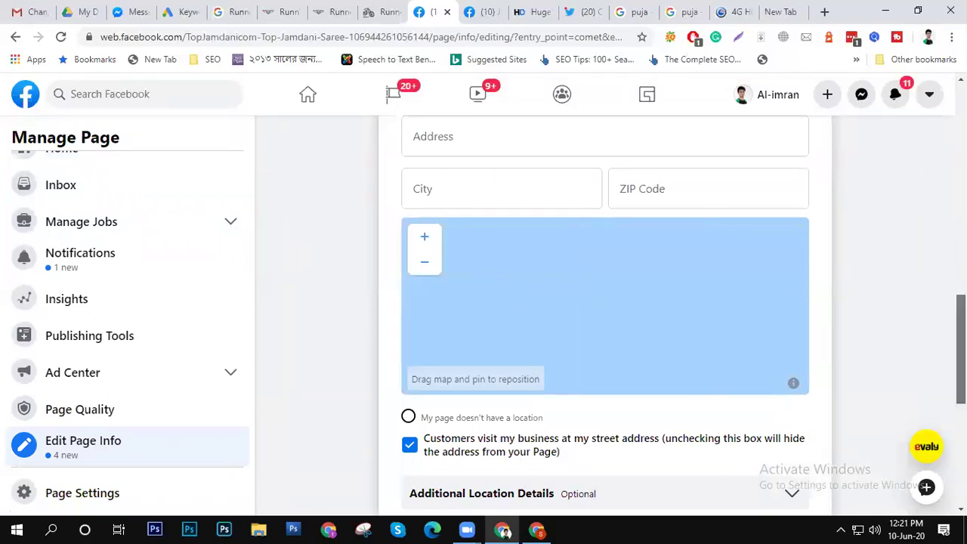
scroll(961, 348, "up", 6)
scroll(604, 312, "up", 7)
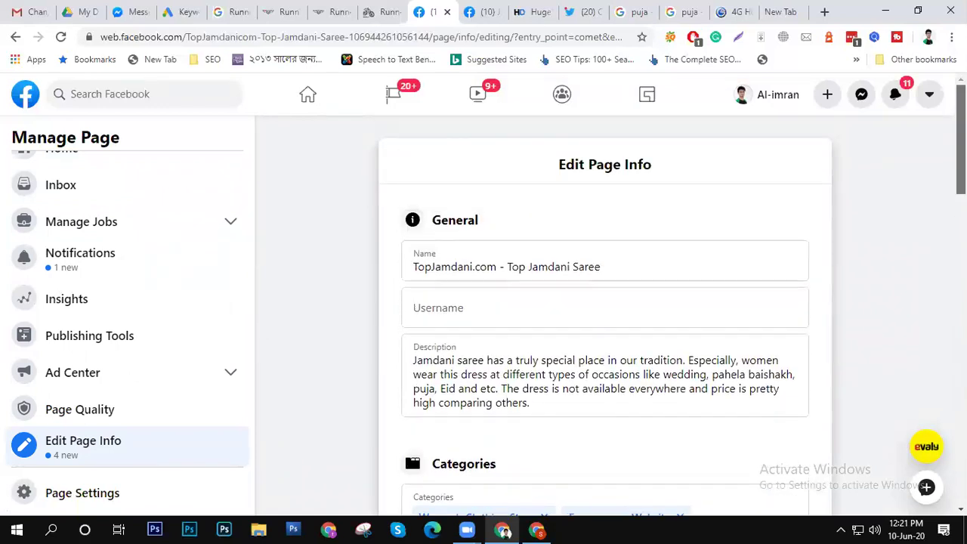
scroll(599, 244, "down", 1)
Enter topjamdani as the Page username and click away to commit it
left_click(462, 287)
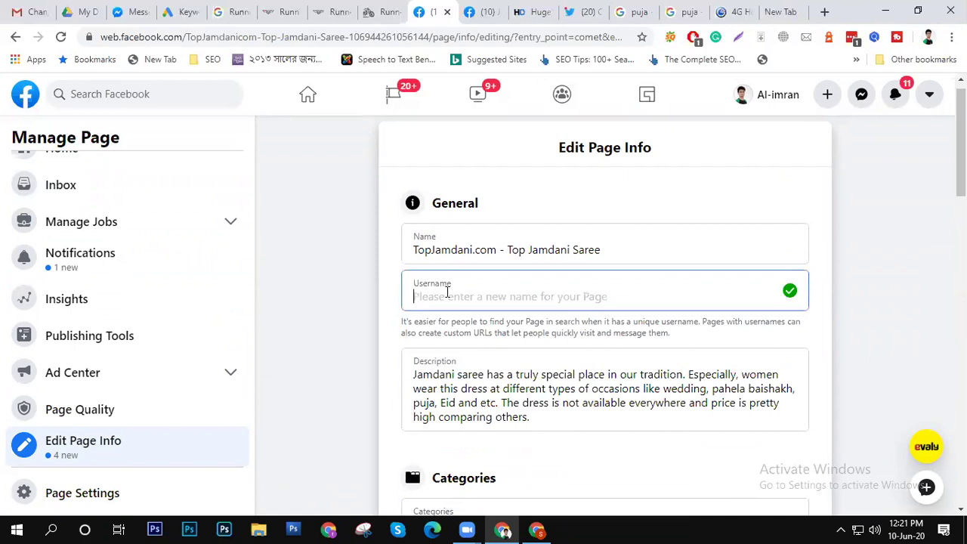
type("topjamda")
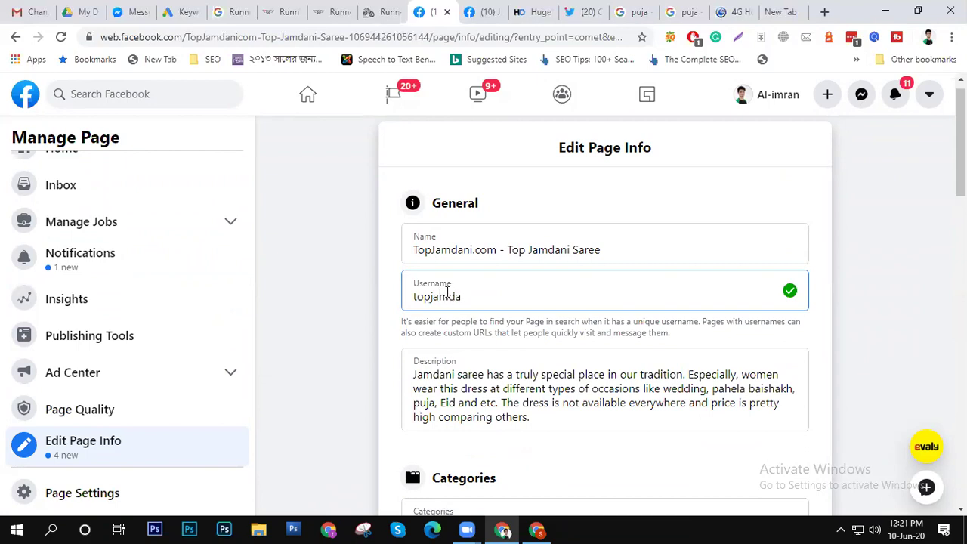
type("ni")
left_click(510, 368)
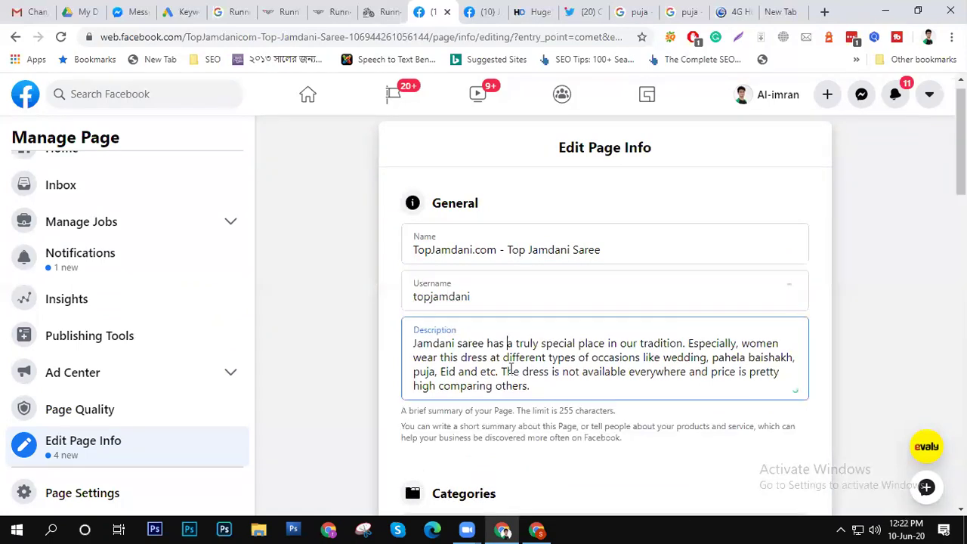
left_click(546, 300)
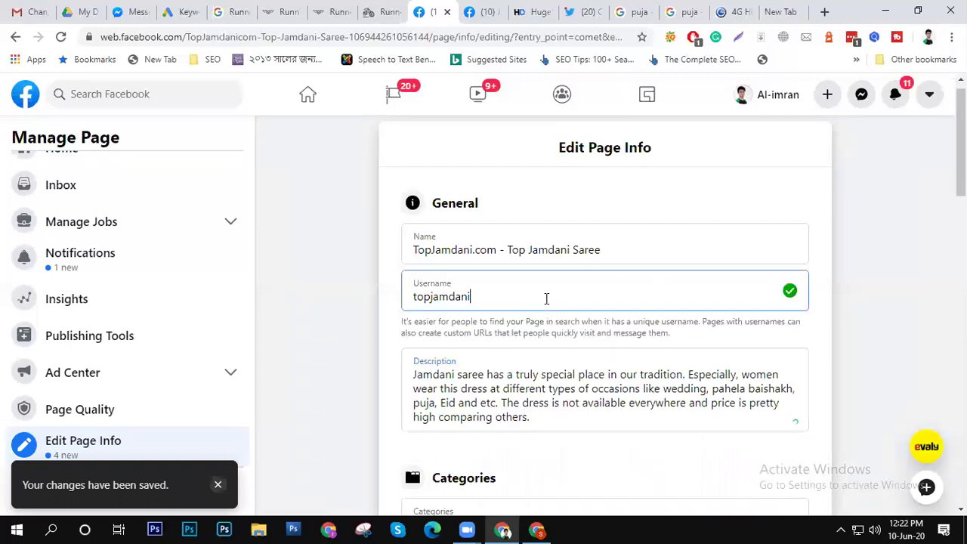
left_click(503, 361)
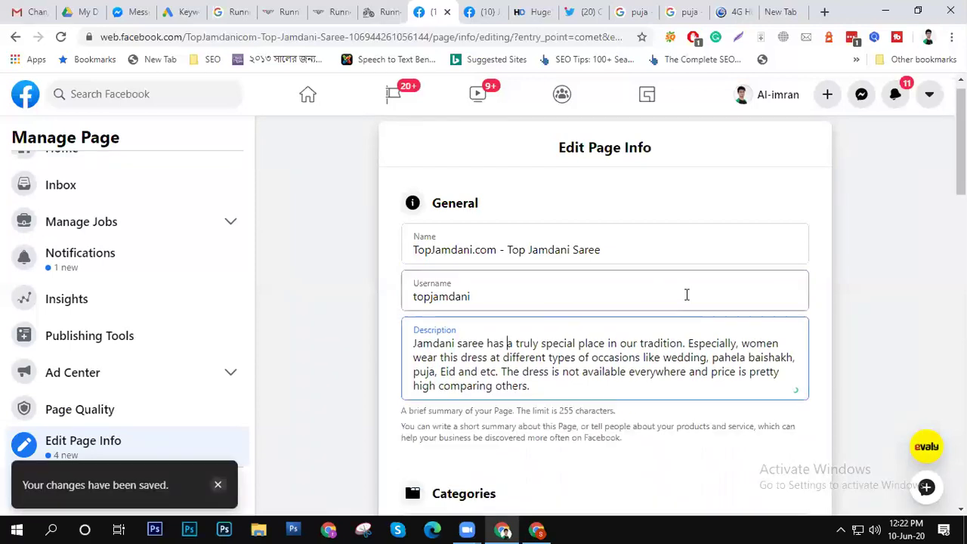
scroll(605, 302, "down", 5)
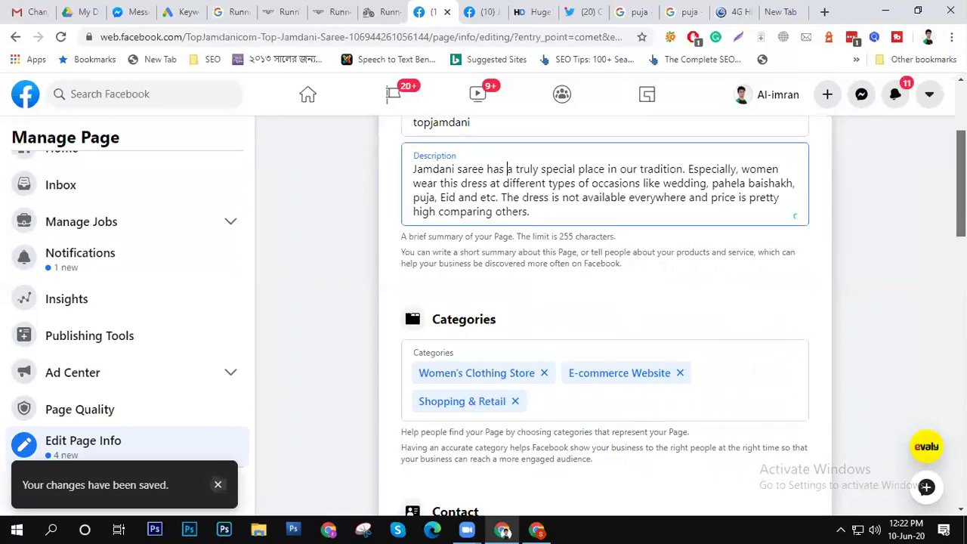
scroll(604, 302, "down", 2)
scroll(605, 302, "up", 3)
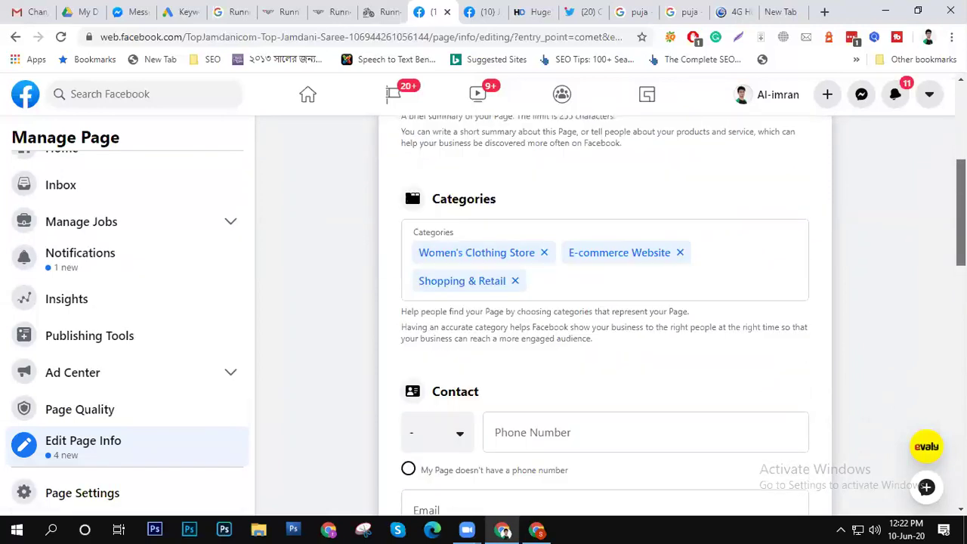
scroll(604, 302, "down", 3)
scroll(604, 302, "down", 1)
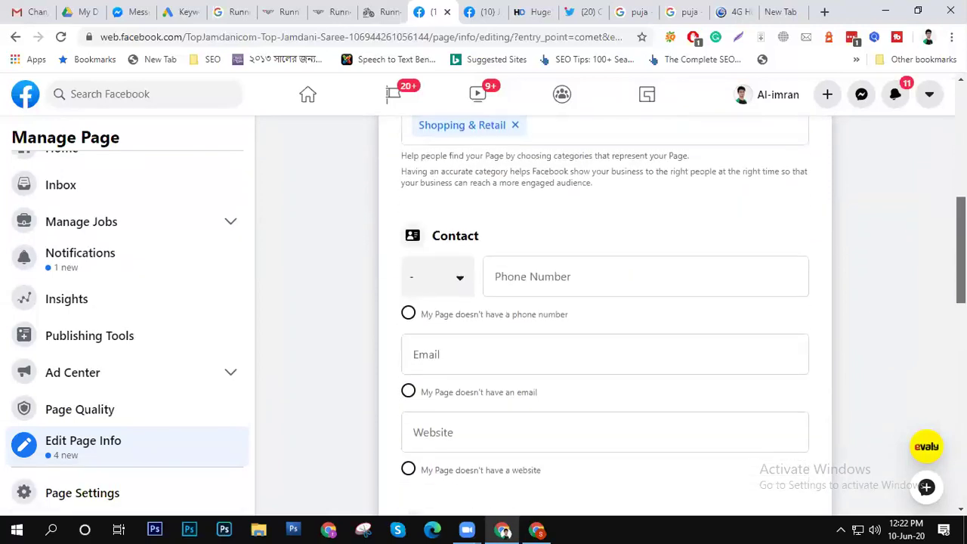
scroll(604, 302, "up", 3)
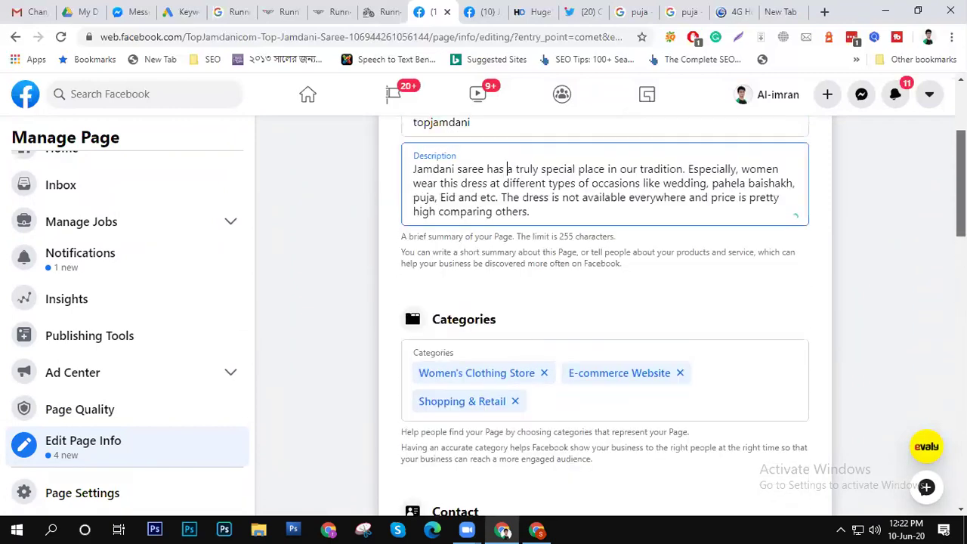
scroll(492, 246, "down", 3)
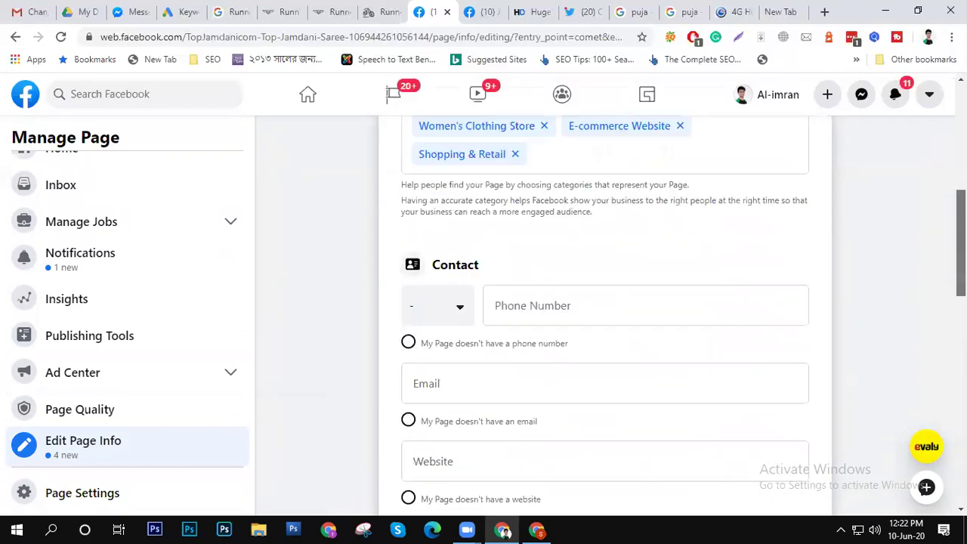
Pick Bangladesh (BD+880) as the phone number's country code
left_click(450, 312)
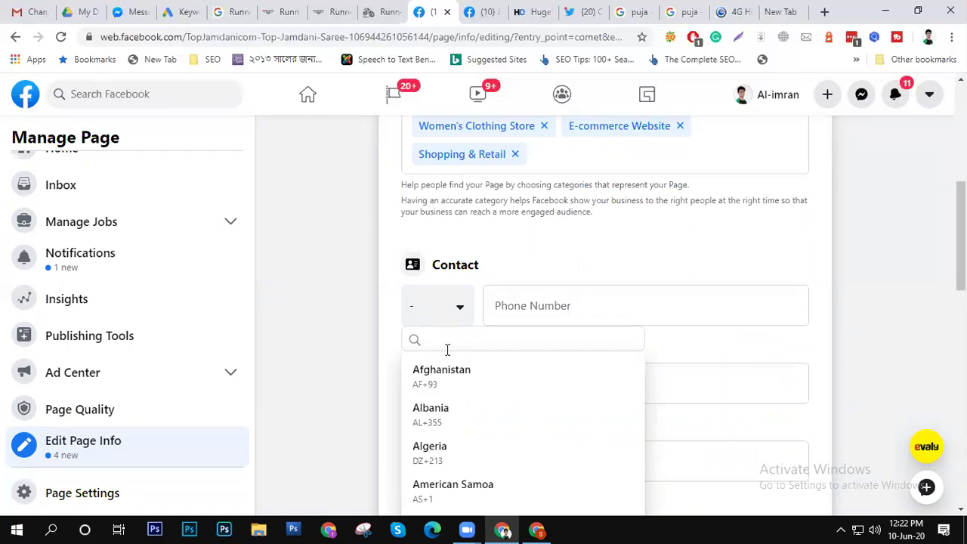
type("B")
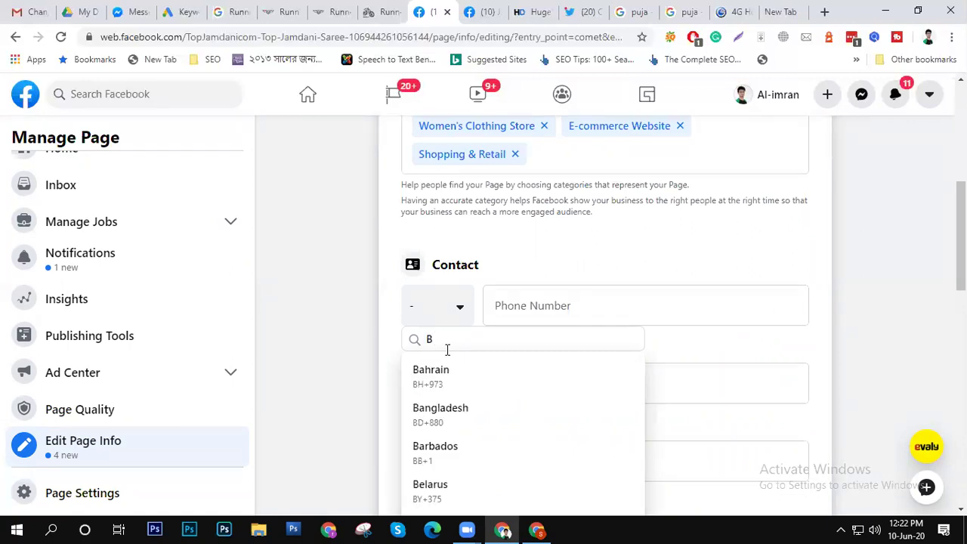
left_click(462, 415)
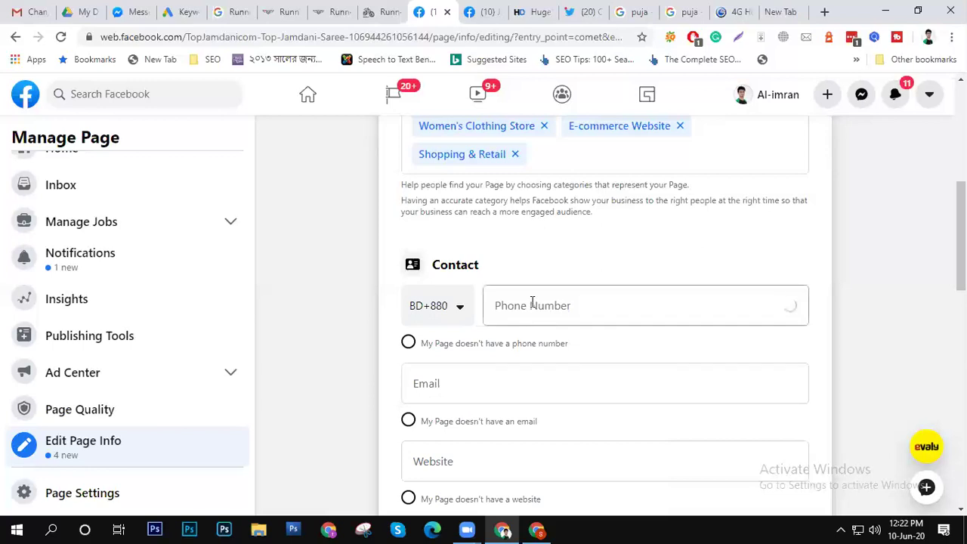
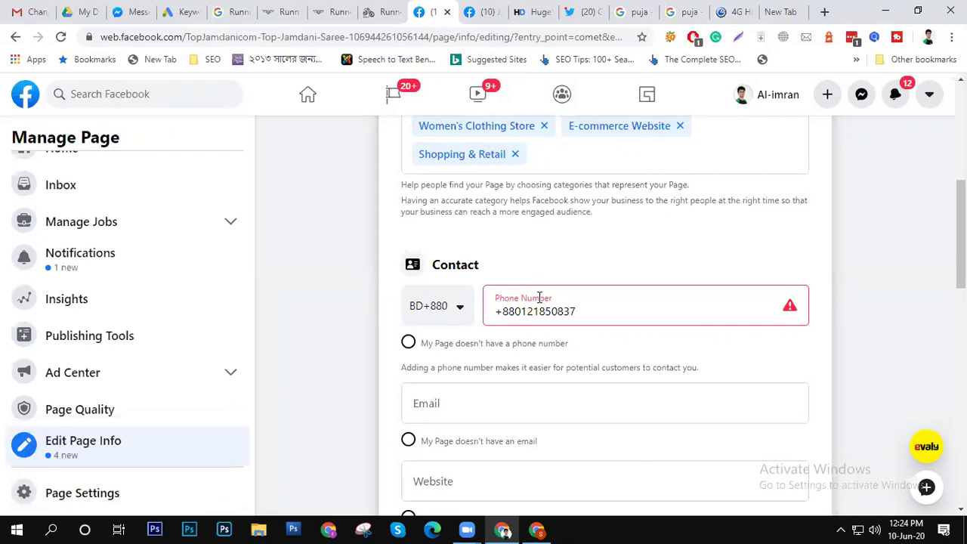
Enter the Page's contact phone number, autofill the saved email address, and cancel the name change request
left_click(504, 402)
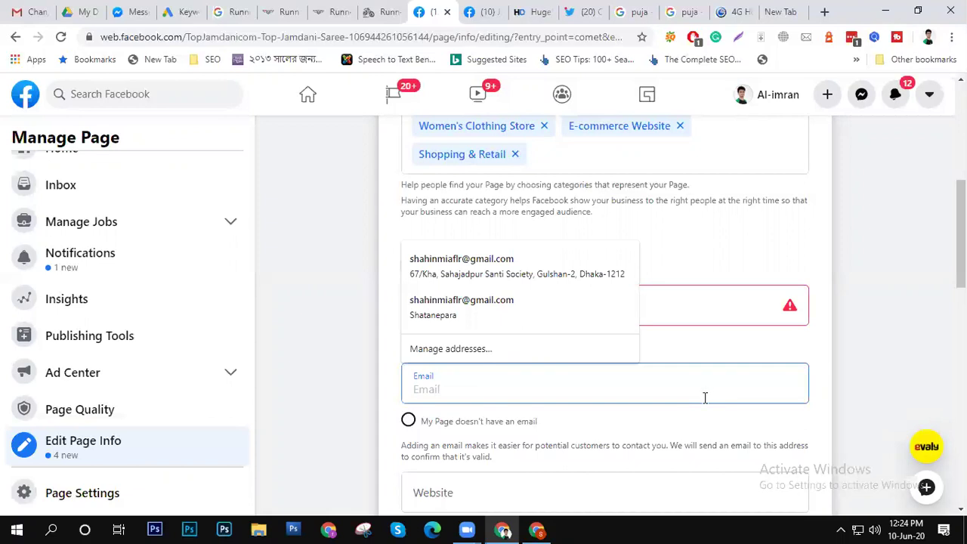
left_click(603, 269)
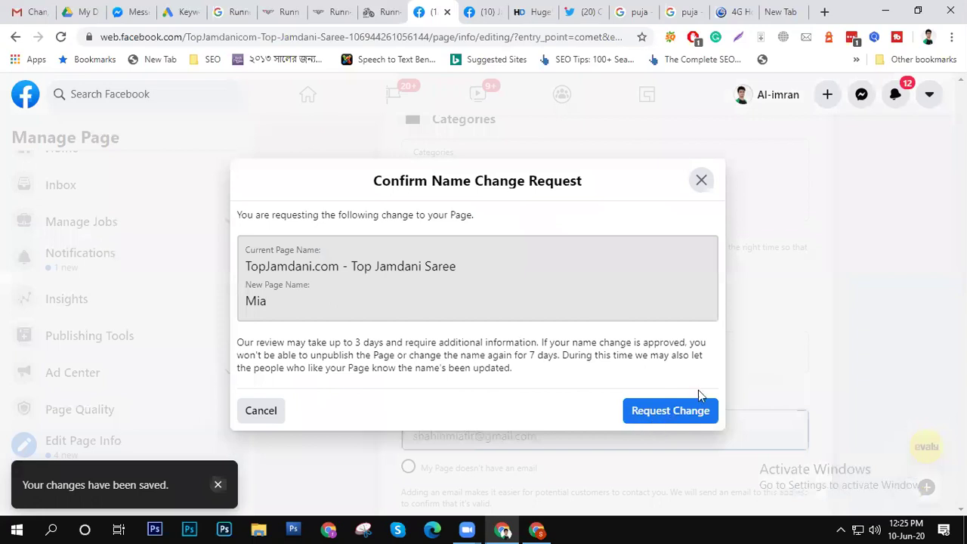
left_click(271, 412)
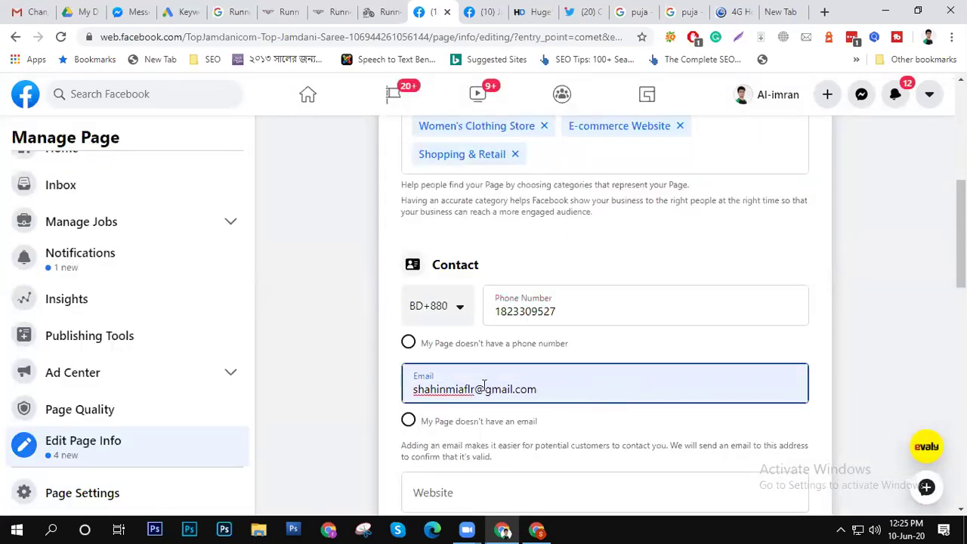
Clear the old contact email and try a few drafts of the replacement address
left_click_drag(583, 383, 353, 387)
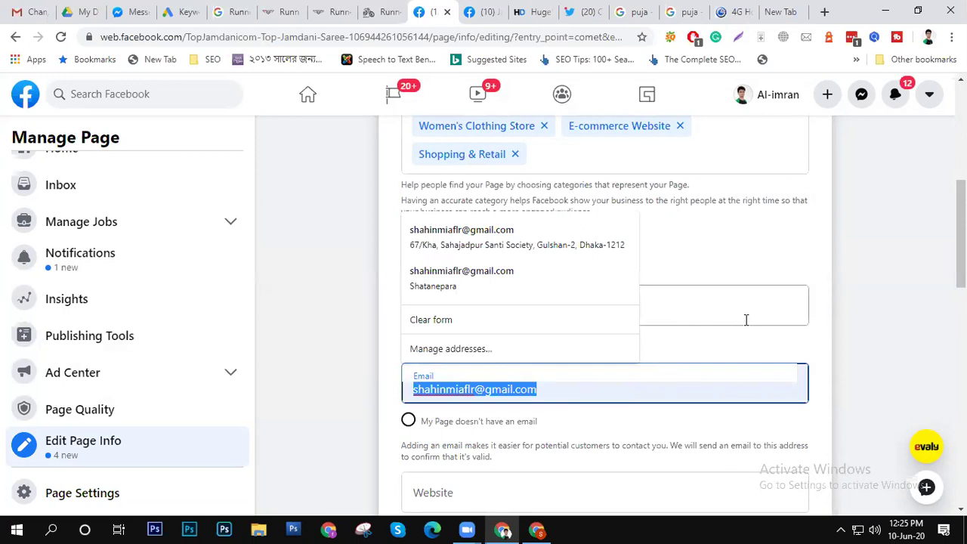
key("BackSpace")
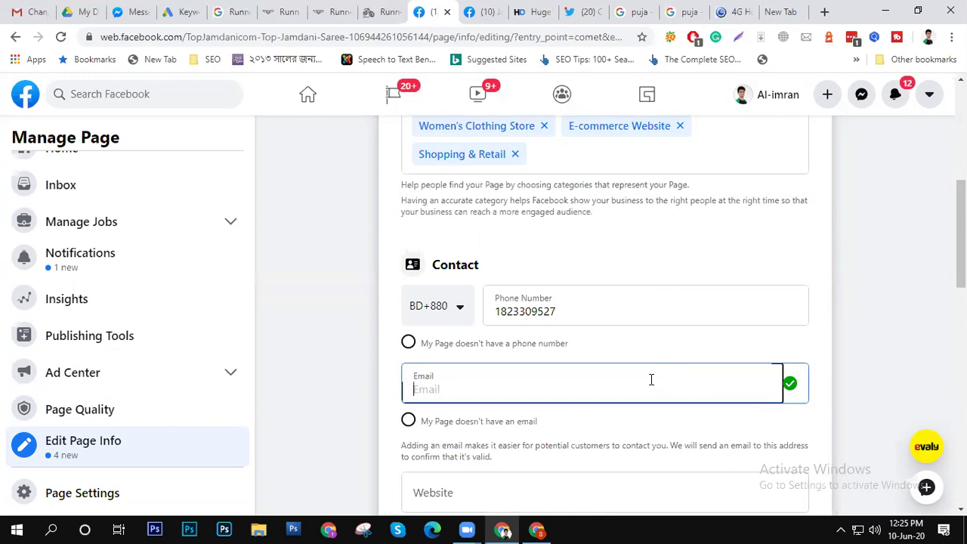
type("s")
key("BackSpace")
type("shahinledp")
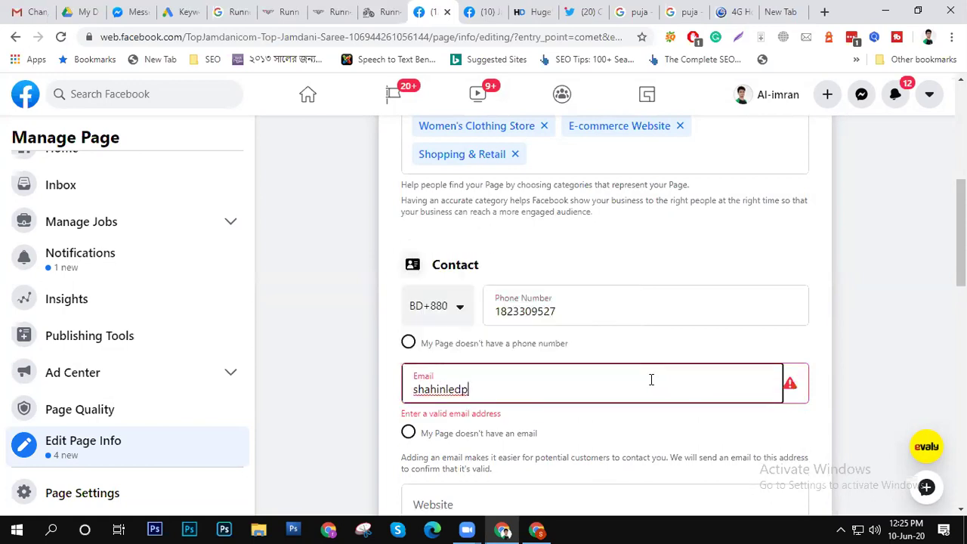
key("BackSpace")
key("BackSpace")
key("BackSpace")
key("BackSpace")
key("BackSpace")
key("BackSpace")
key("BackSpace")
key("BackSpace")
key("BackSpace")
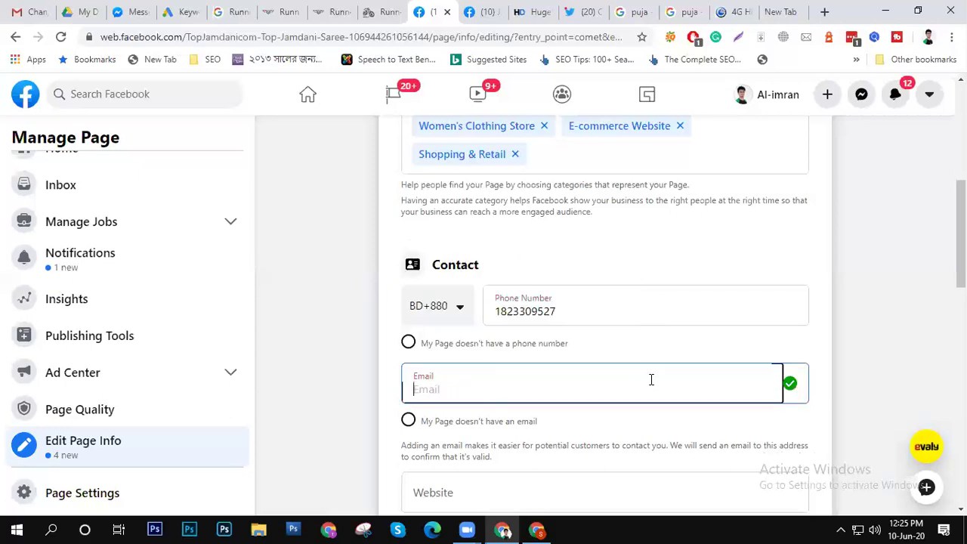
type("a")
key("BackSpace")
type("admin")
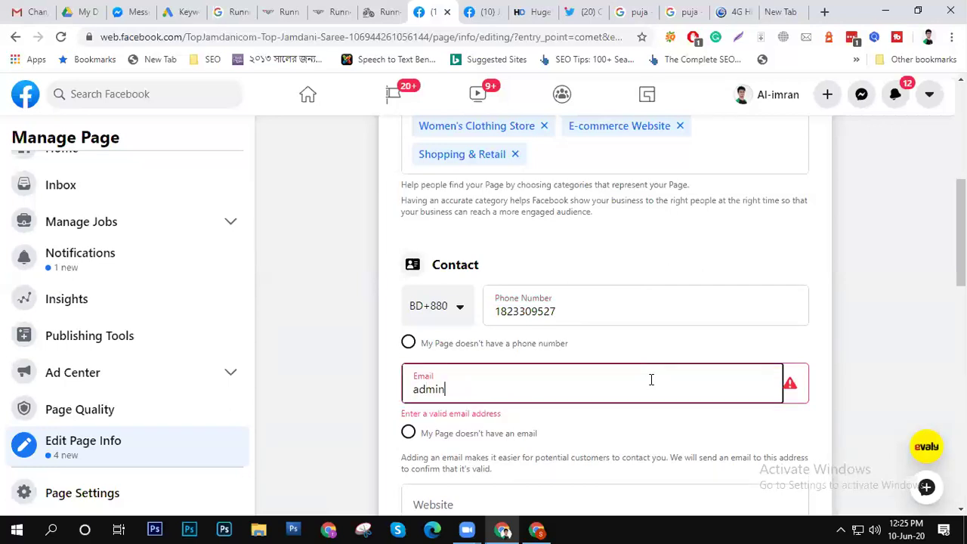
type("@top")
key("BackSpace")
key("BackSpace")
key("BackSpace")
key("BackSpace")
key("BackSpace")
key("BackSpace")
key("BackSpace")
key("BackSpace")
key("BackSpace")
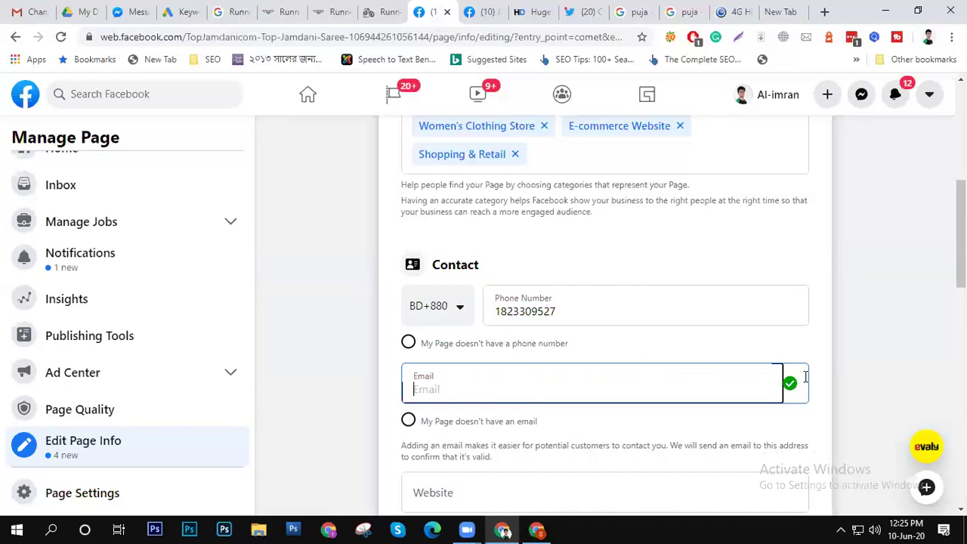
Type the new Gmail contact address in full, correcting typos until it validates
type("t")
key("BackSpace")
type("w")
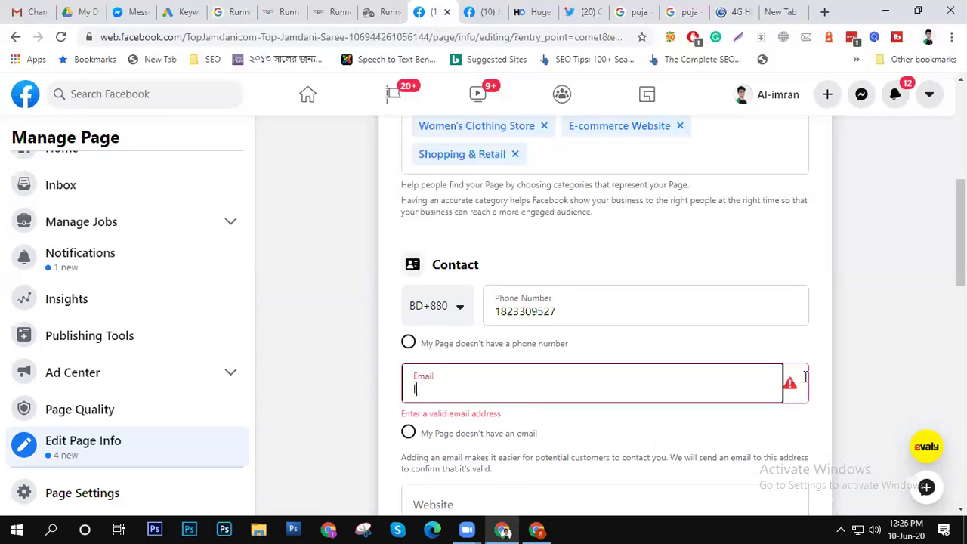
key("BackSpace")
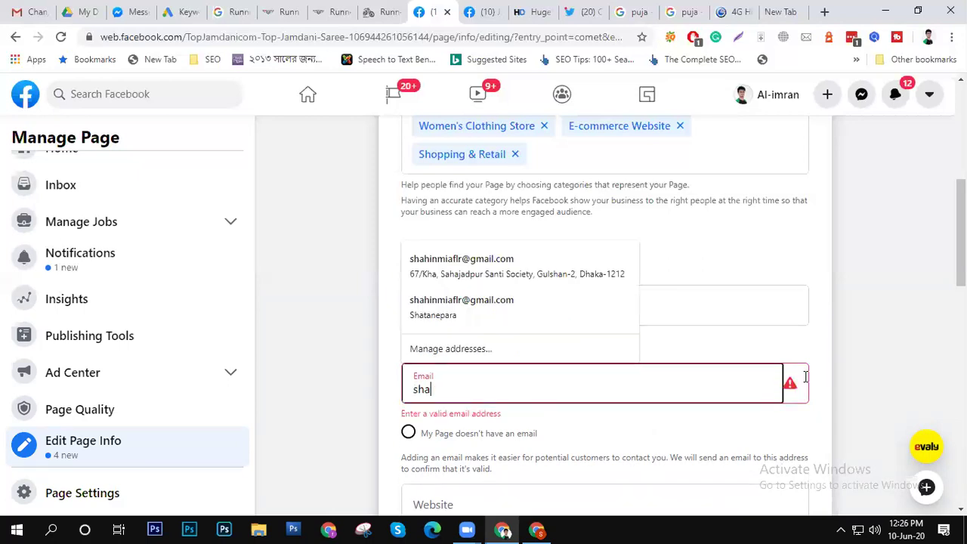
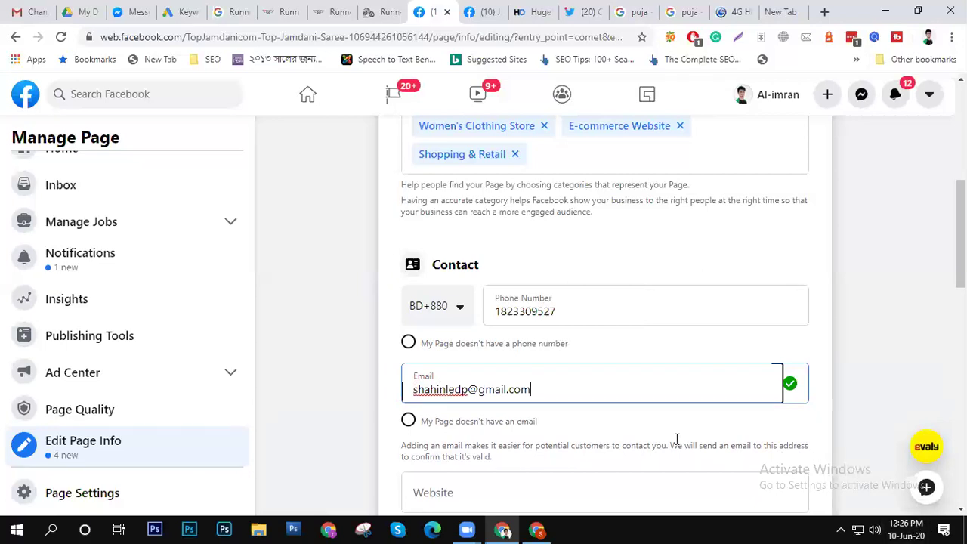
scroll(676, 438, "down", 2)
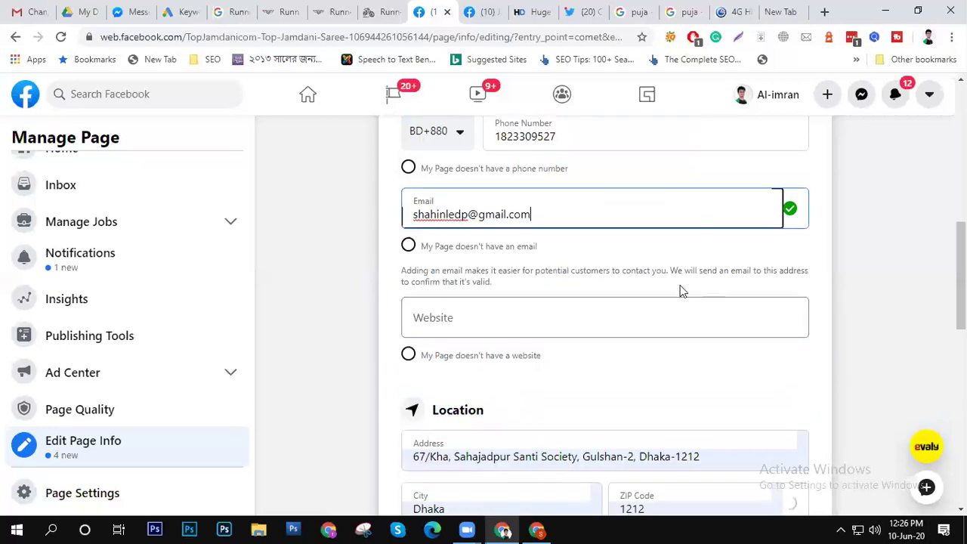
left_click(524, 324)
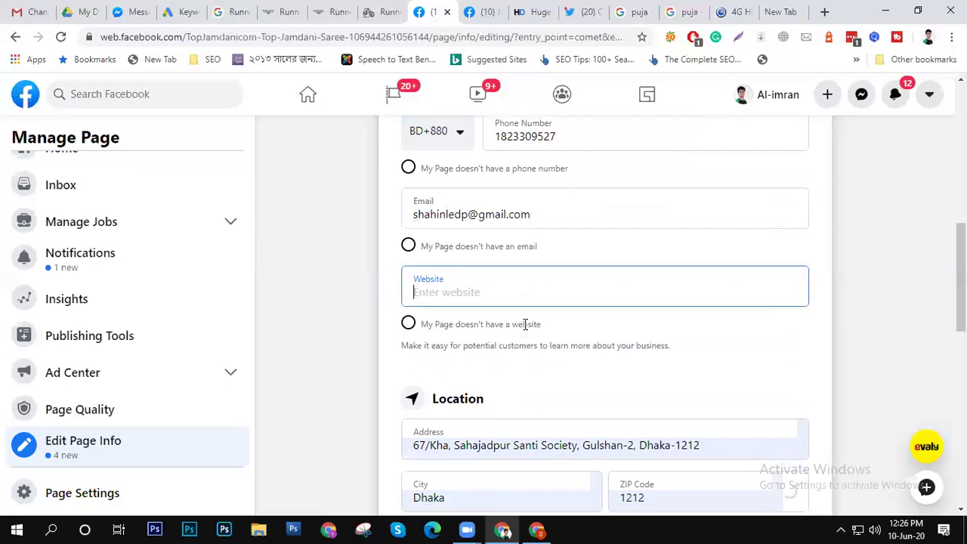
type("h")
type("tps://")
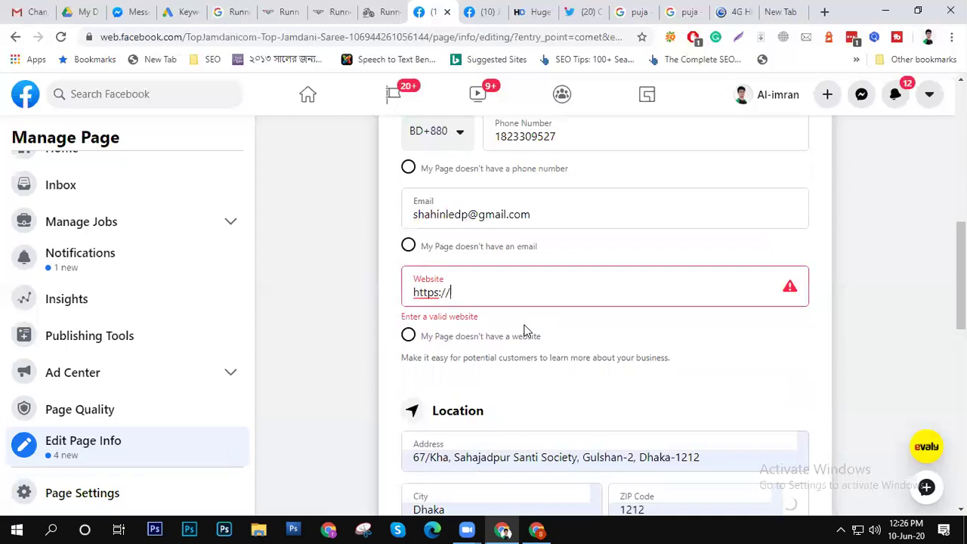
type("topjamdani.com")
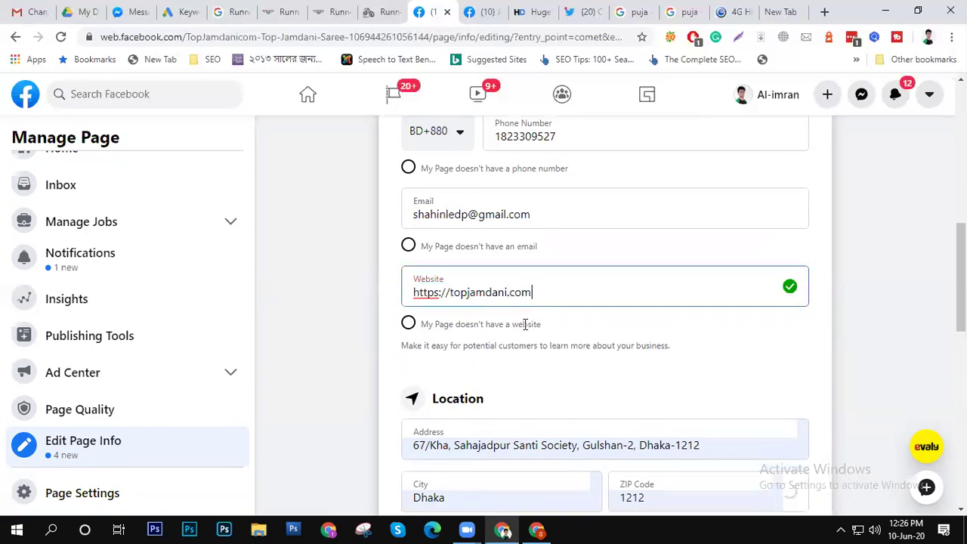
Review the street address and other Location details, leaving them unchanged
scroll(959, 302, "down", 2)
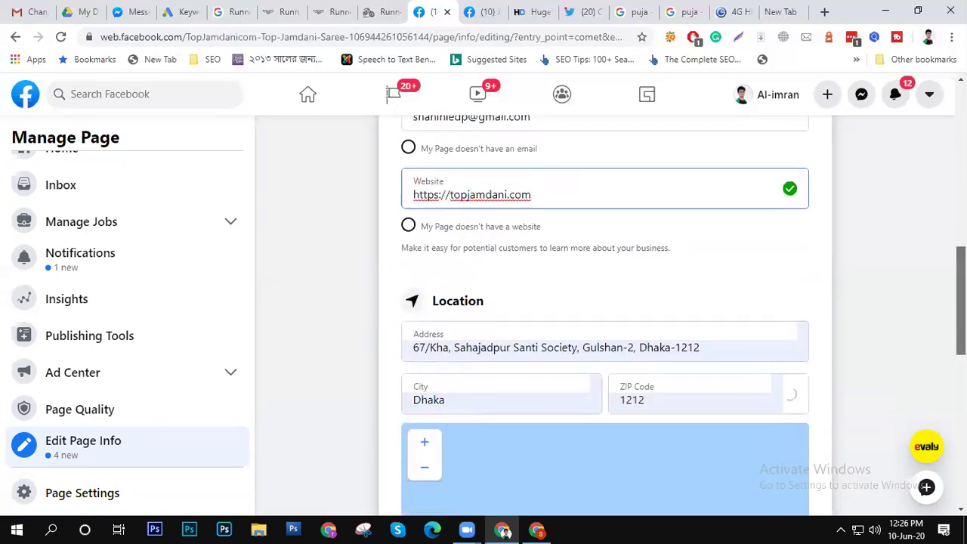
left_click(736, 265)
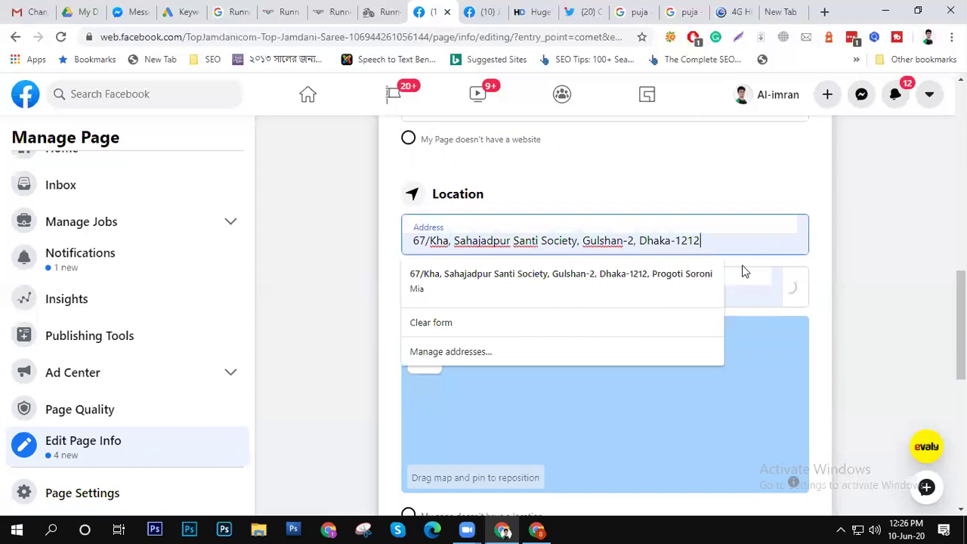
left_click_drag(734, 240, 351, 240)
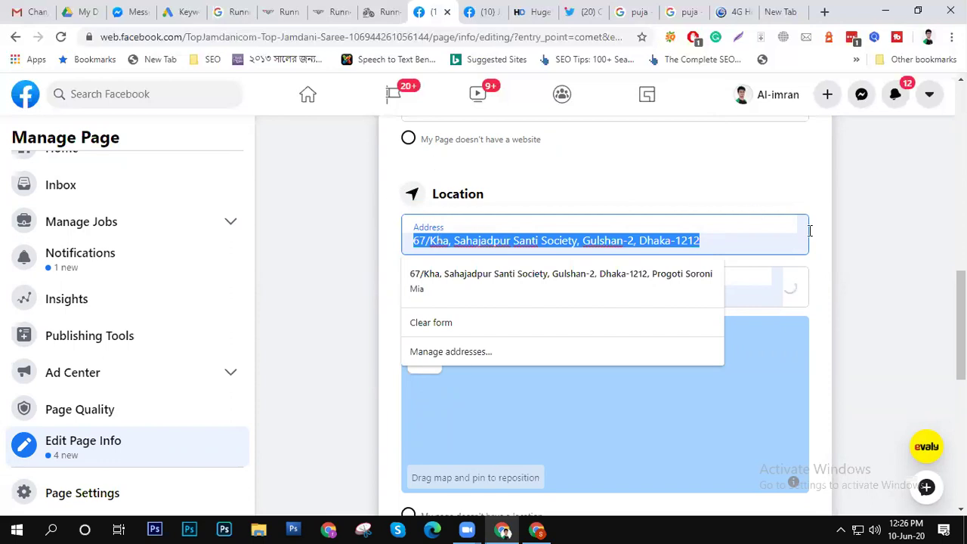
left_click(843, 230)
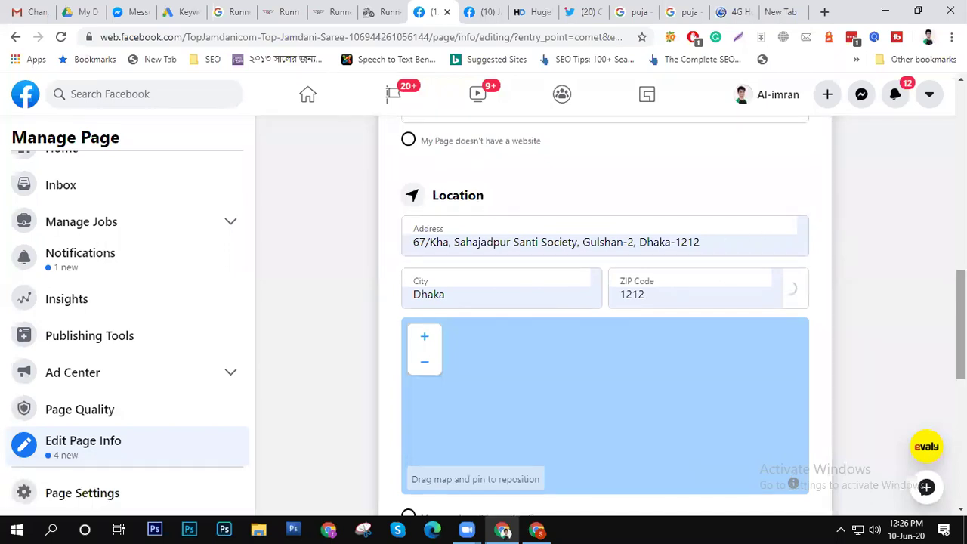
scroll(604, 316, "down", 3)
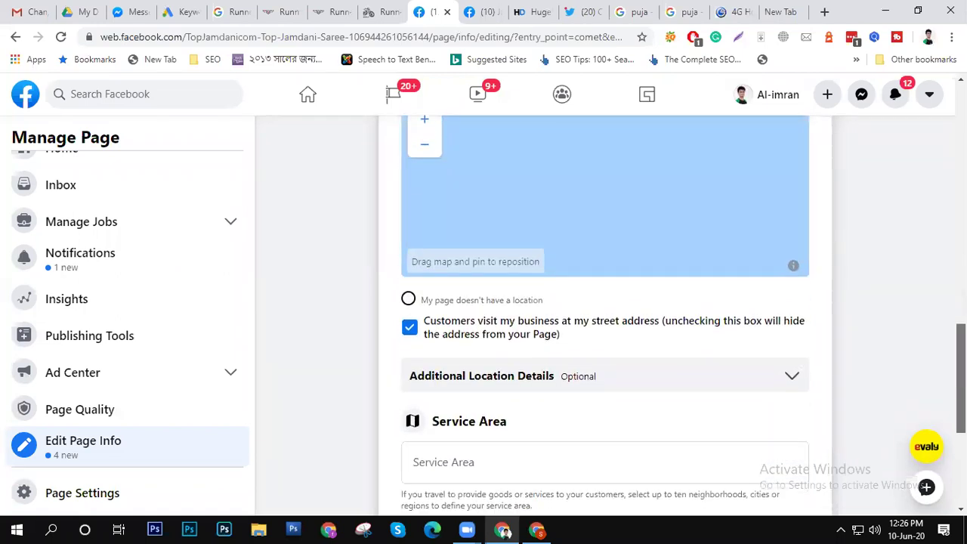
scroll(604, 316, "down", 2)
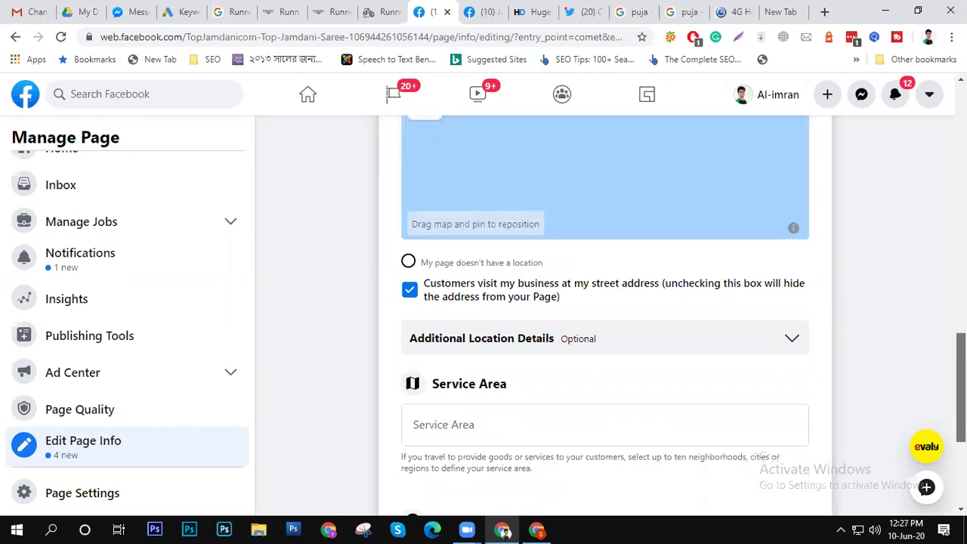
scroll(917, 254, "up", 8)
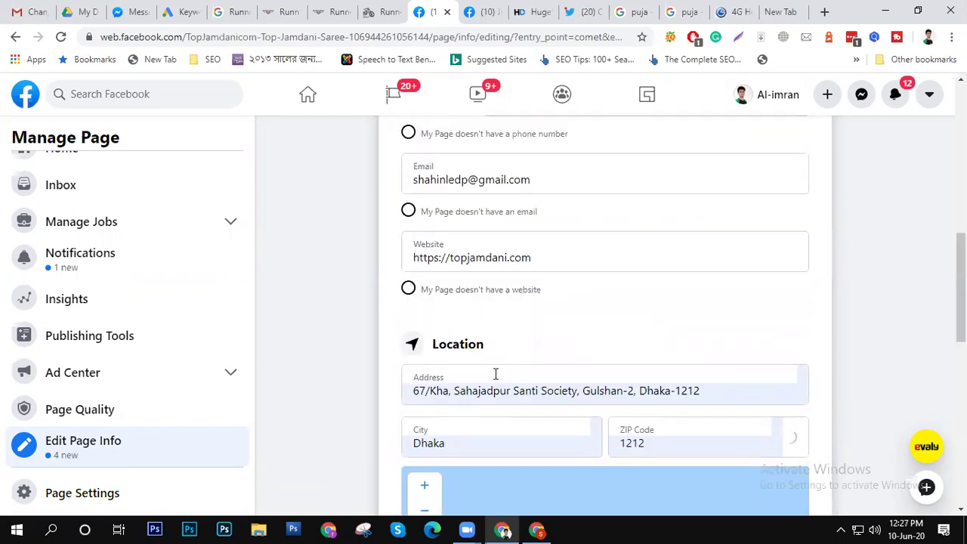
Replace the old street address with the new Tangail Sadar address
left_click_drag(720, 395, 347, 378)
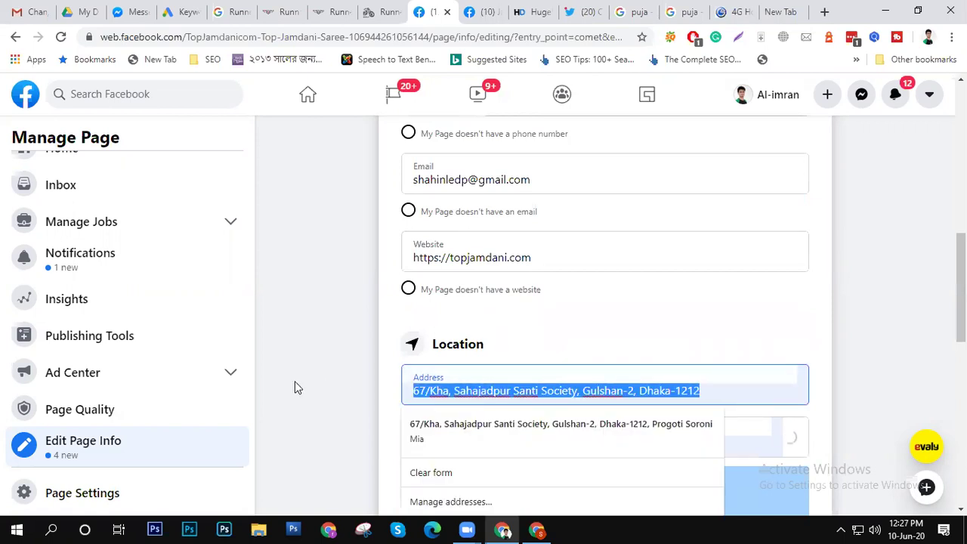
key("BackSpace")
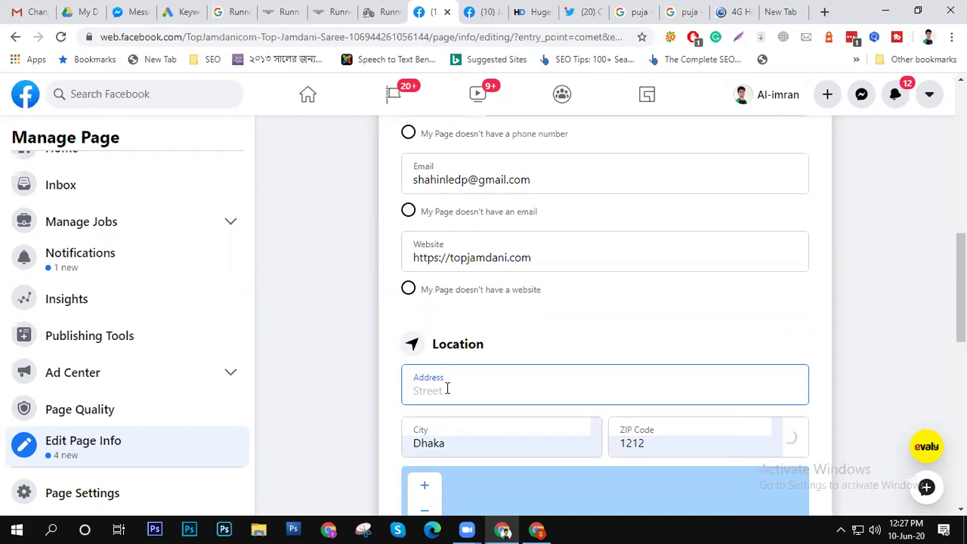
type("6")
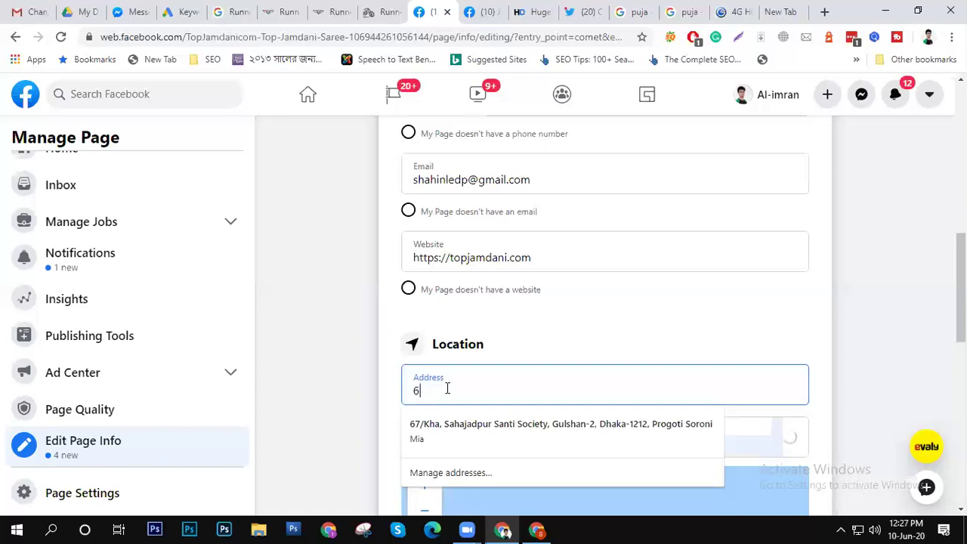
key("BackSpace")
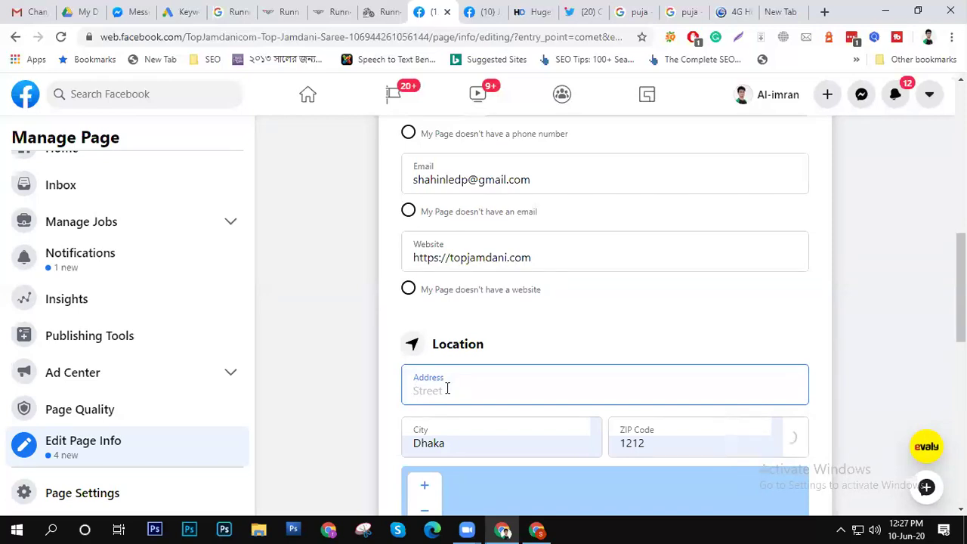
type("6")
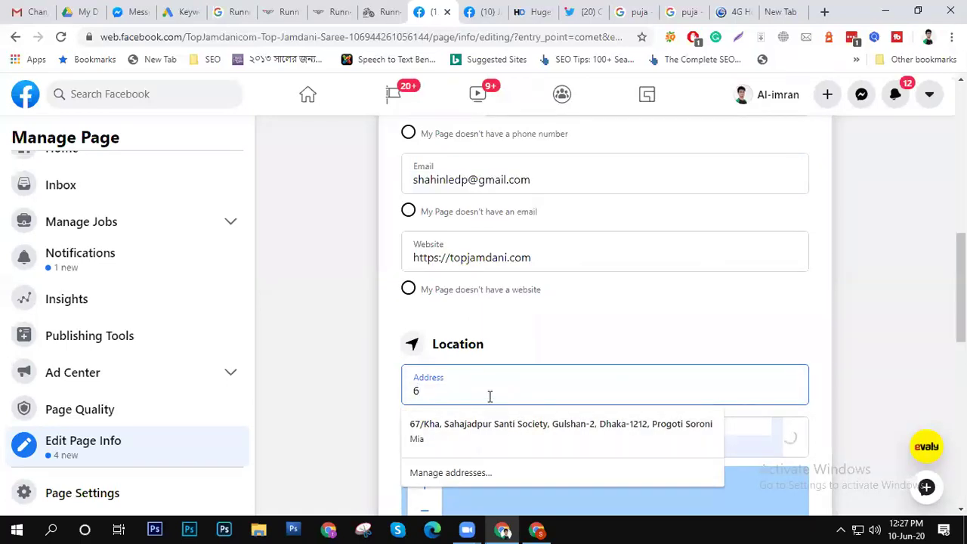
key("BackSpace")
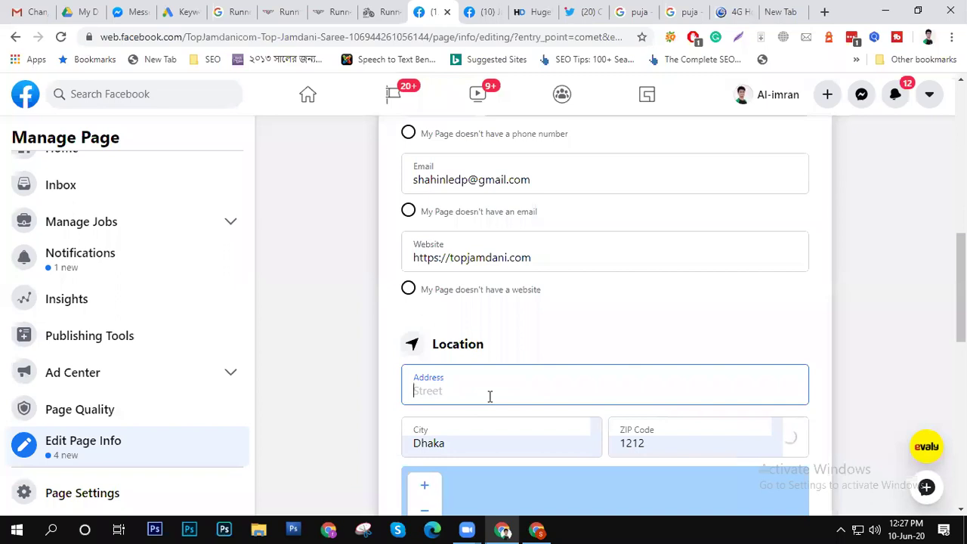
type("sabali")
type("a, Tangail ")
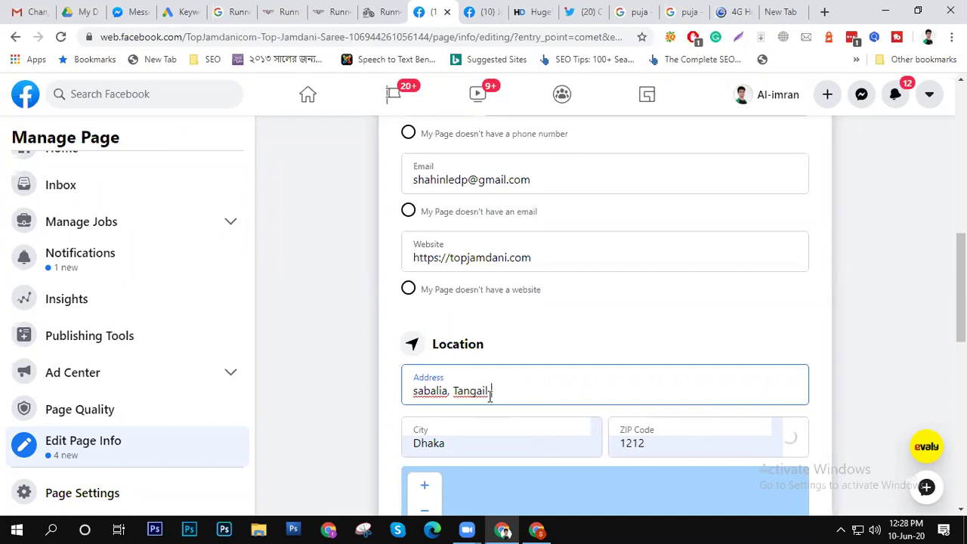
type("sa")
key("BackSpace")
key("BackSpace")
key("BackSpace")
type("Sadar")
Change the city from Dhaka to Tangail and enter the new ZIP code
left_click(512, 436)
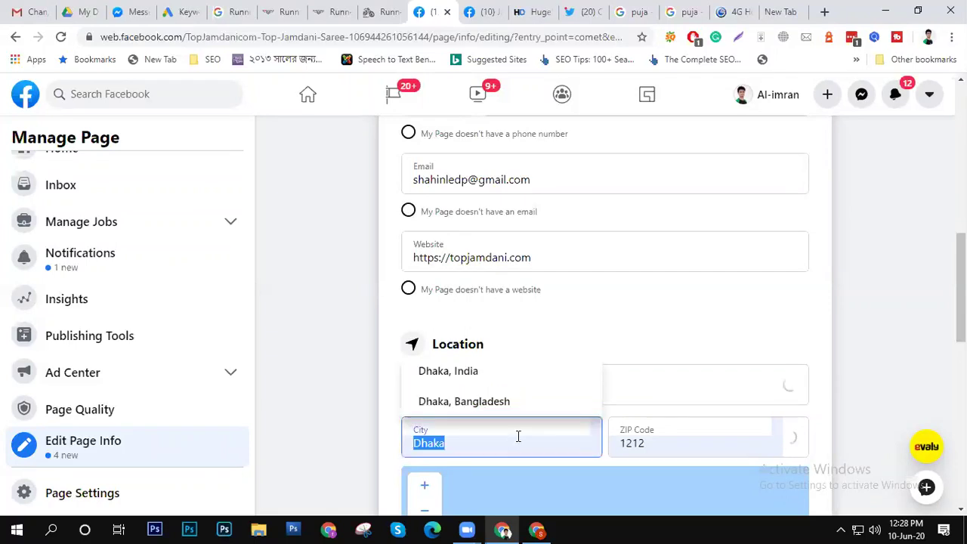
key("BackSpace")
type("Tangail")
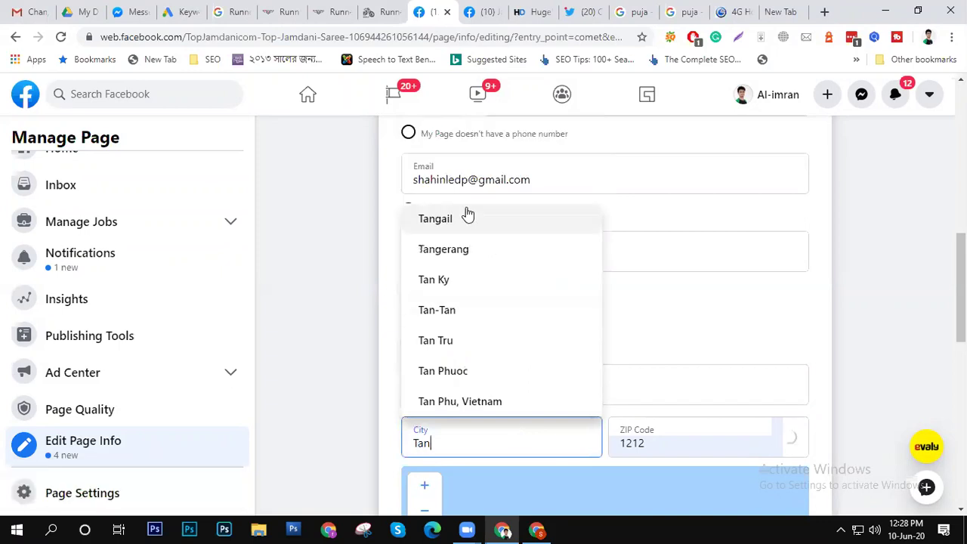
left_click(466, 217)
left_click(683, 445)
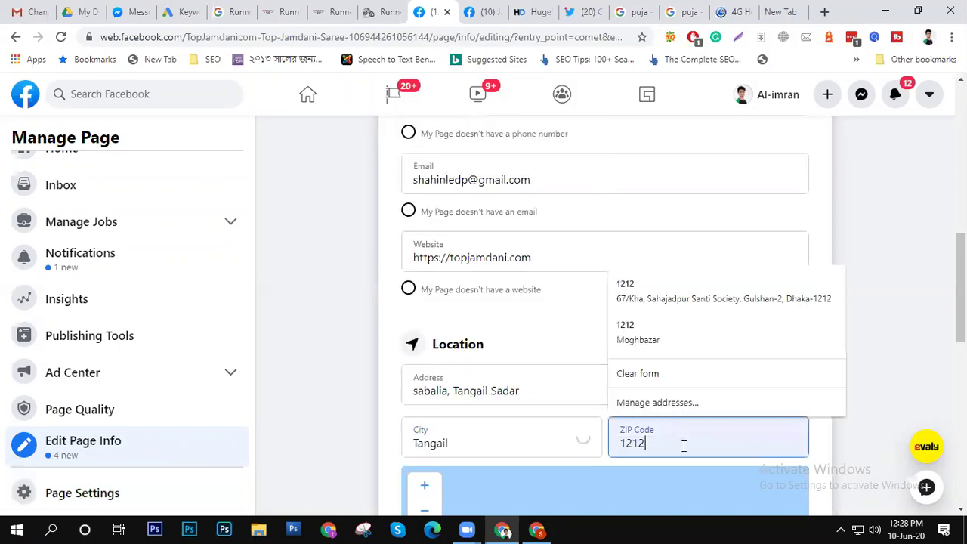
double_click(614, 451)
key("BackSpace")
type("1900")
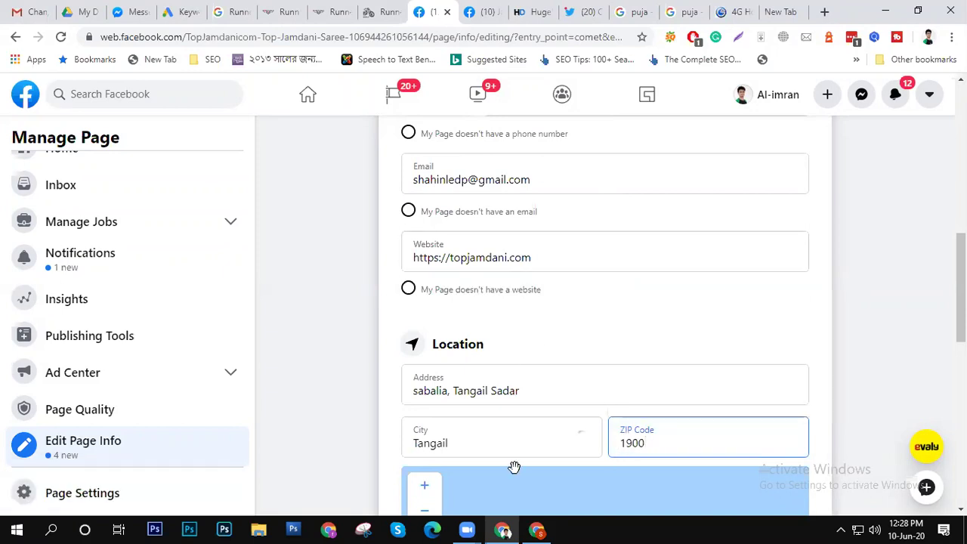
Expand Additional Location Details and answer No to having a physical location
scroll(514, 466, "down", 1)
scroll(604, 318, "down", 5)
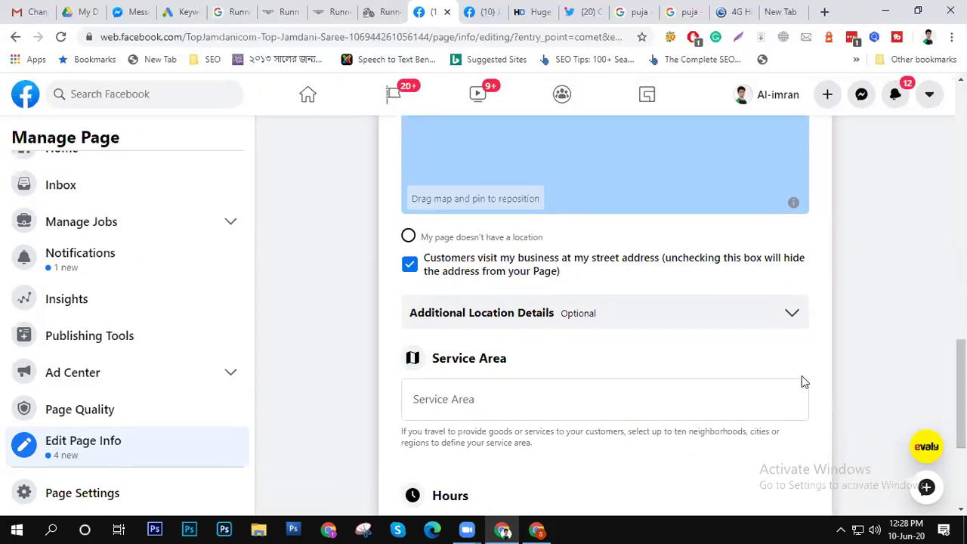
left_click(610, 326)
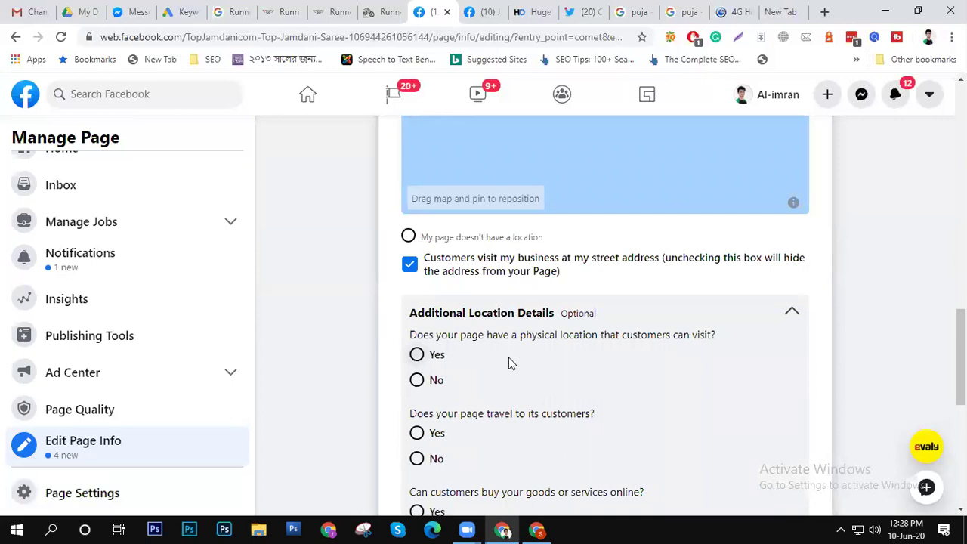
left_click(418, 379)
left_click(418, 355)
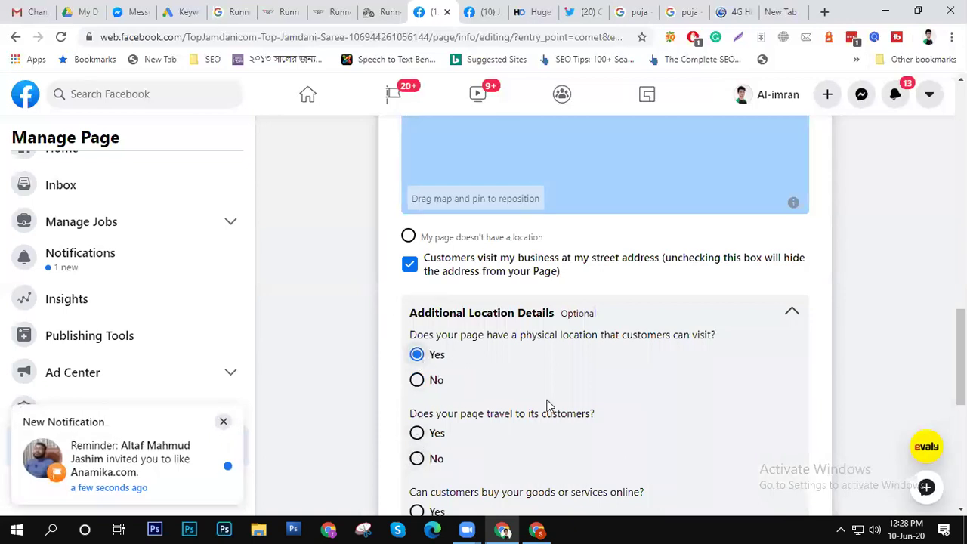
scroll(604, 318, "down", 3)
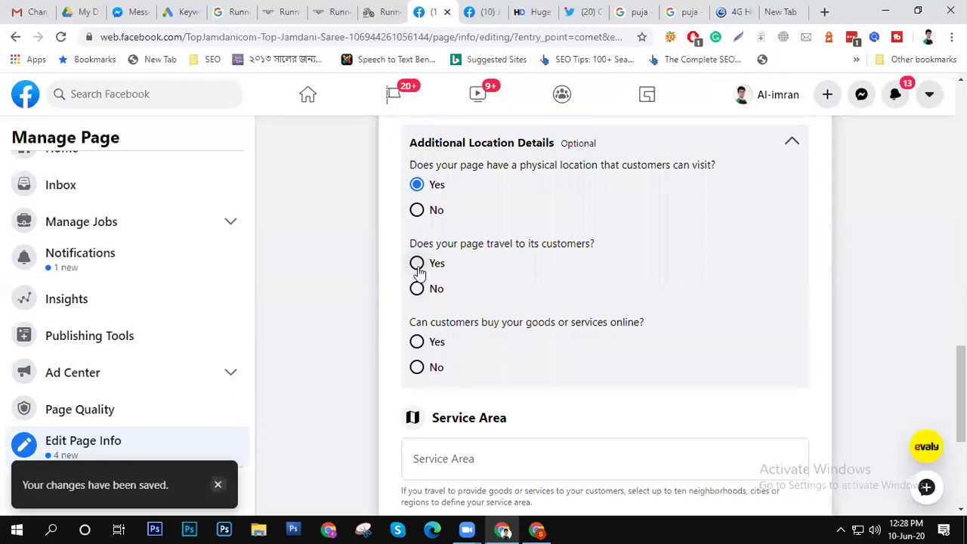
left_click(418, 268)
left_click(417, 210)
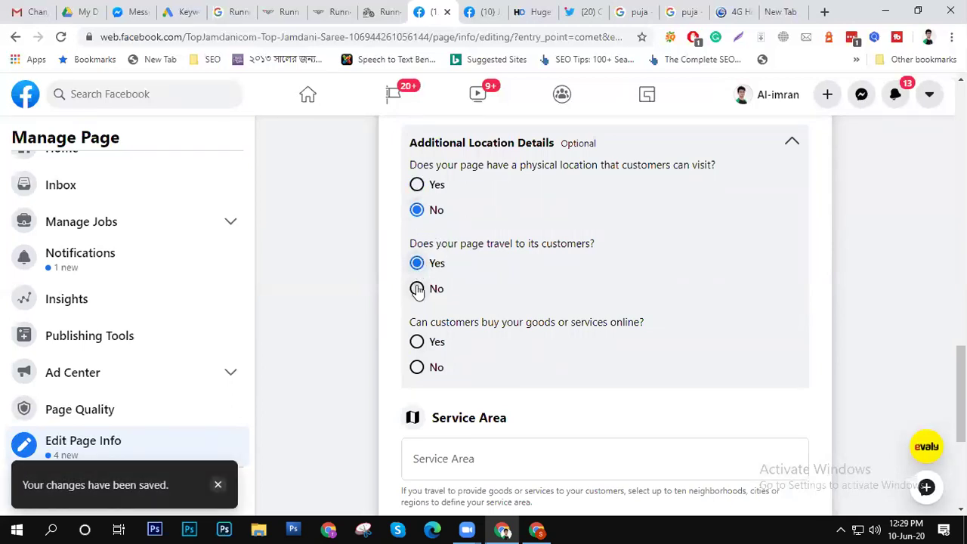
left_click(417, 291)
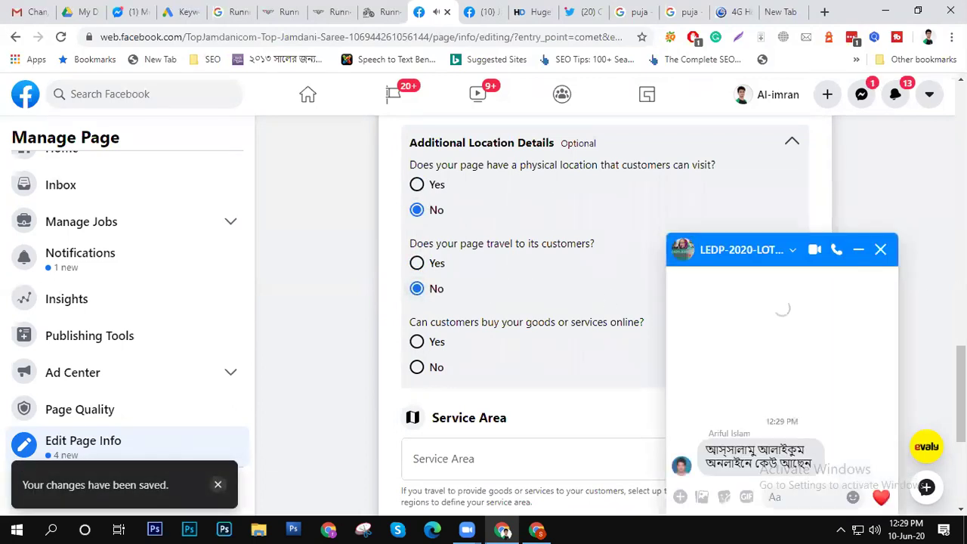
Dismiss the chat popup and answer Yes to travelling to customers and to buying online
left_click(880, 250)
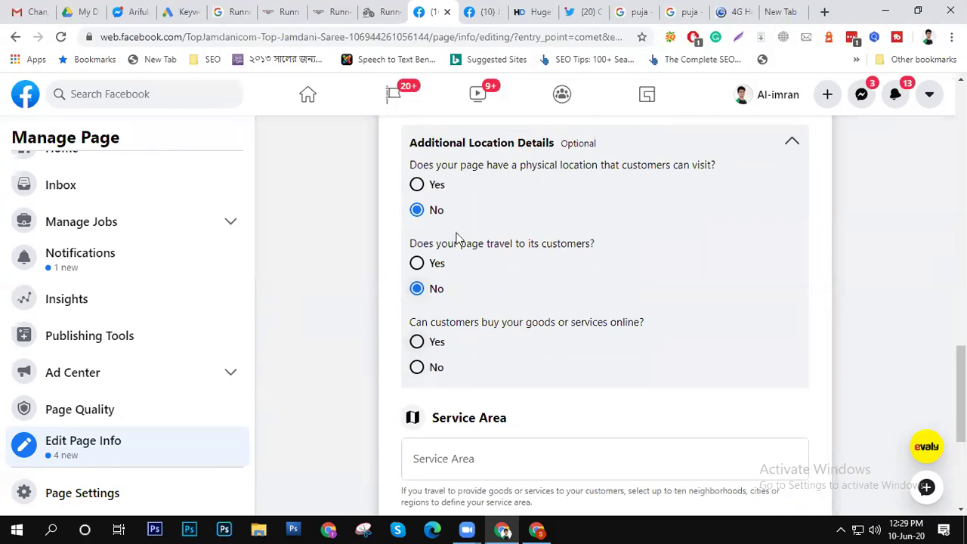
left_click(420, 263)
left_click(416, 367)
left_click(474, 458)
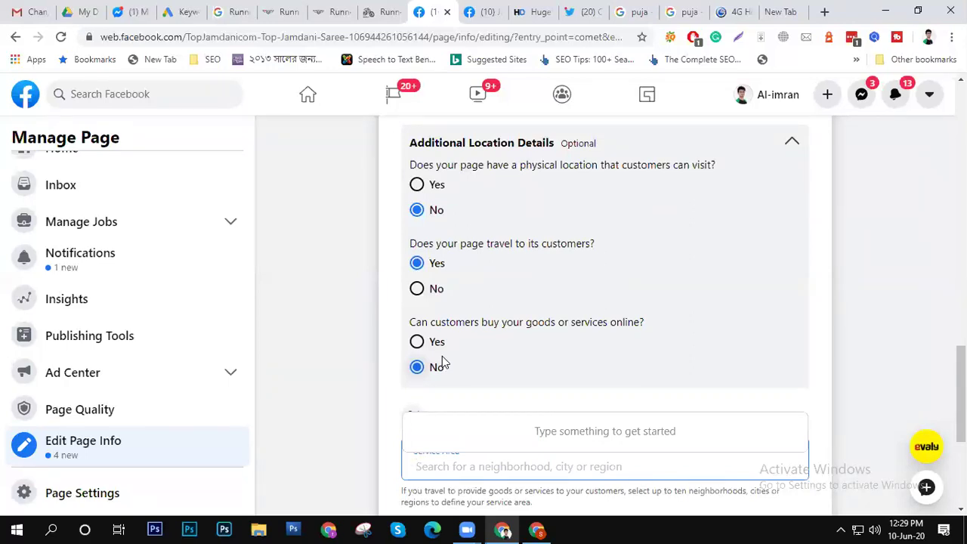
left_click(417, 343)
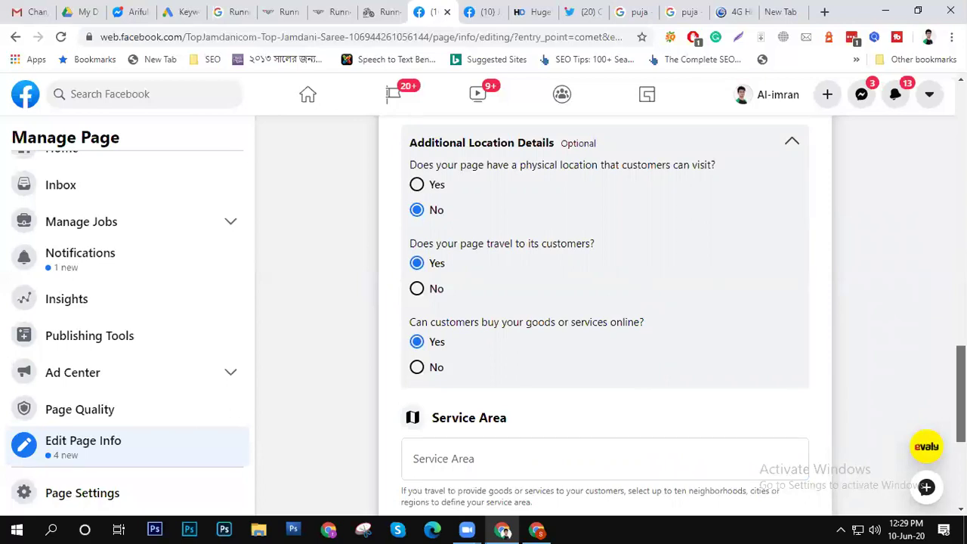
scroll(503, 531, "down", 1)
scroll(502, 531, "down", 1)
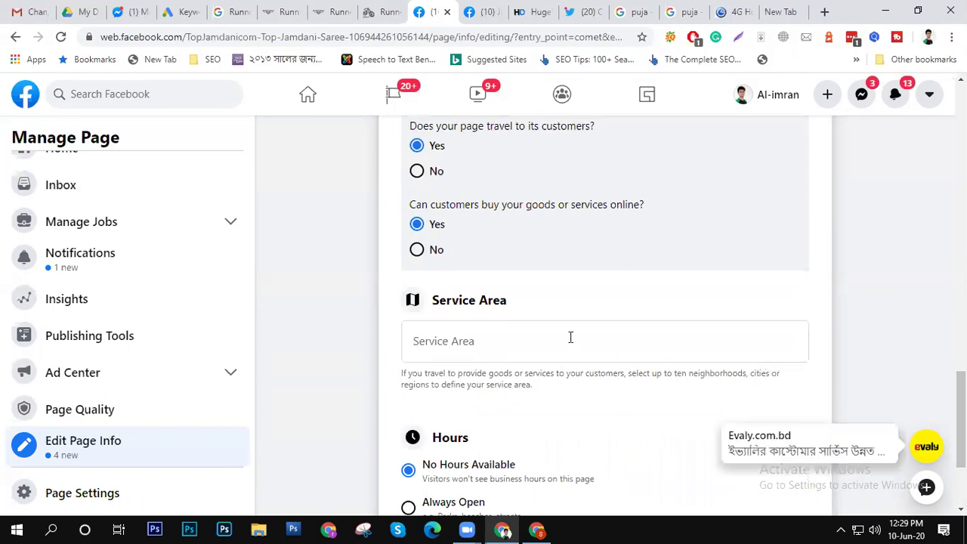
Add Dhaka Division as a service area, replacing the initial Dhaka, Bangladesh pick
left_click(504, 335)
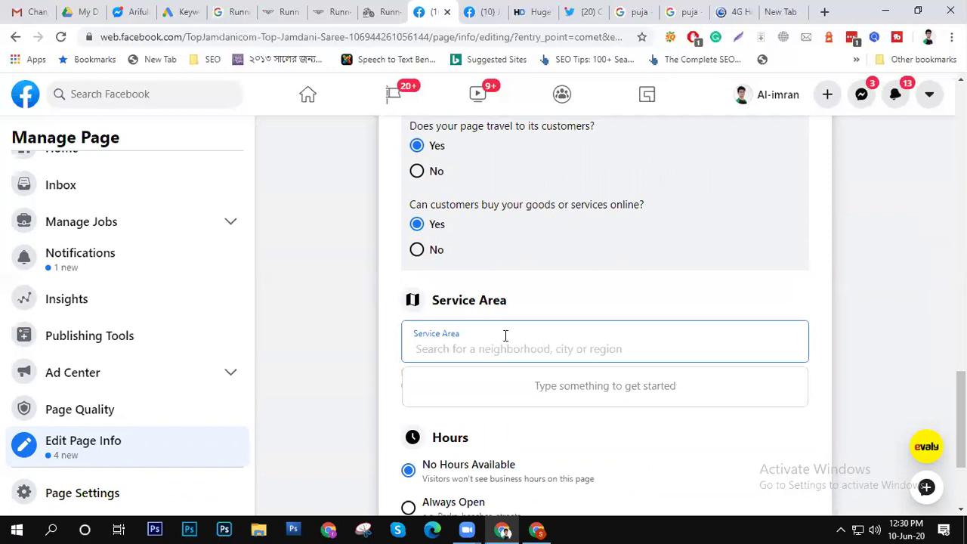
type("Dhak")
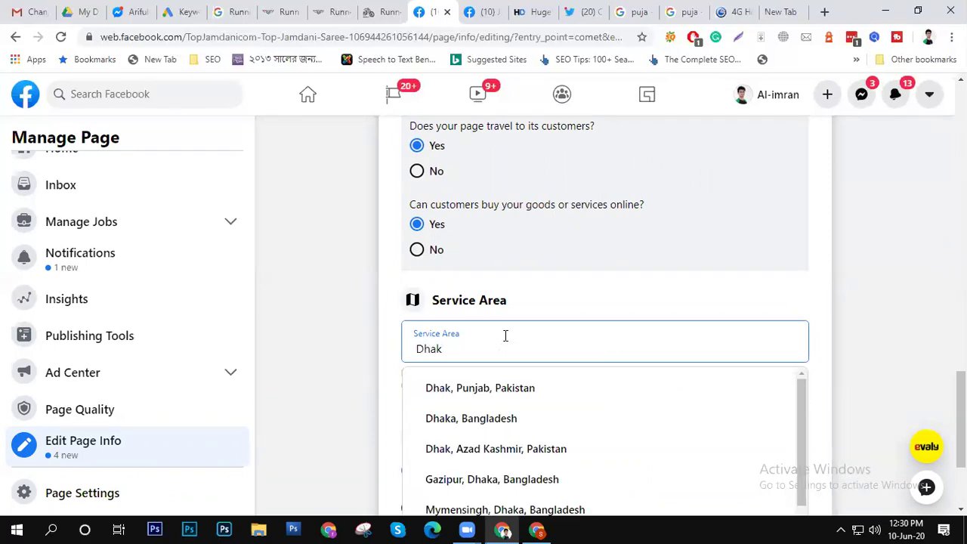
left_click(529, 418)
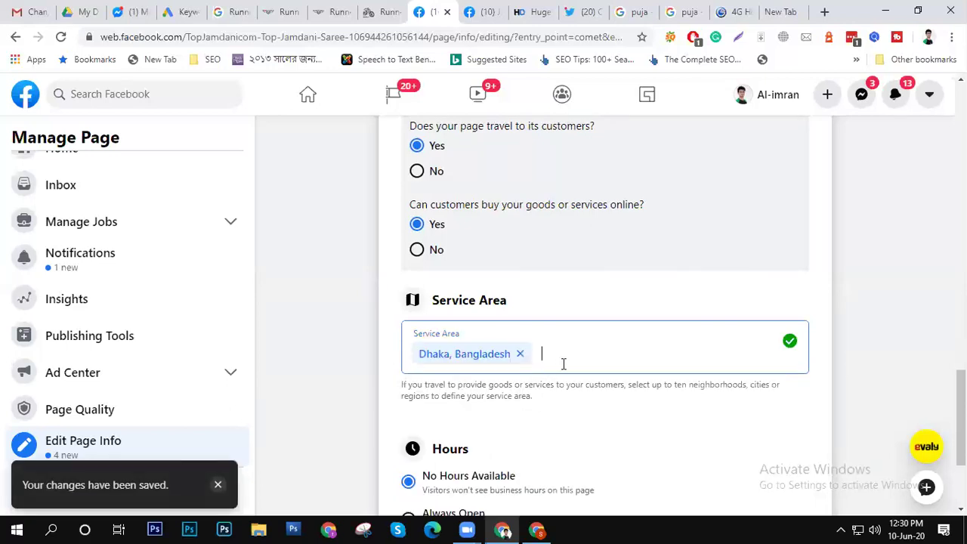
type("T")
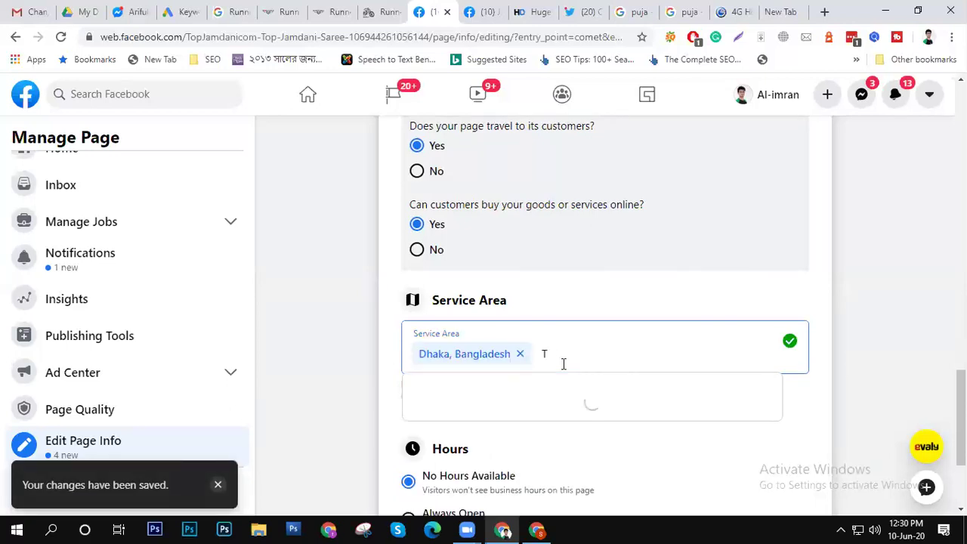
key("BackSpace")
key("BackSpace")
type("B")
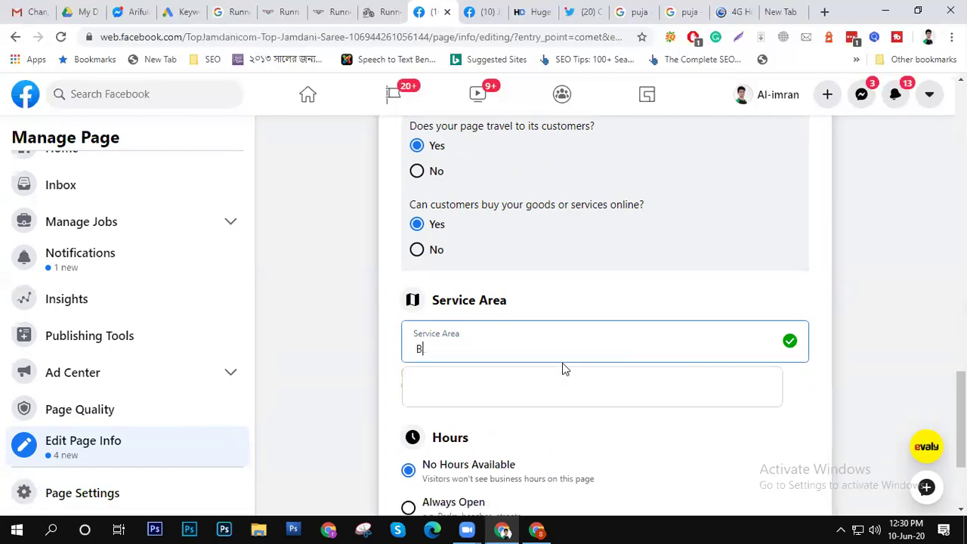
type("angla")
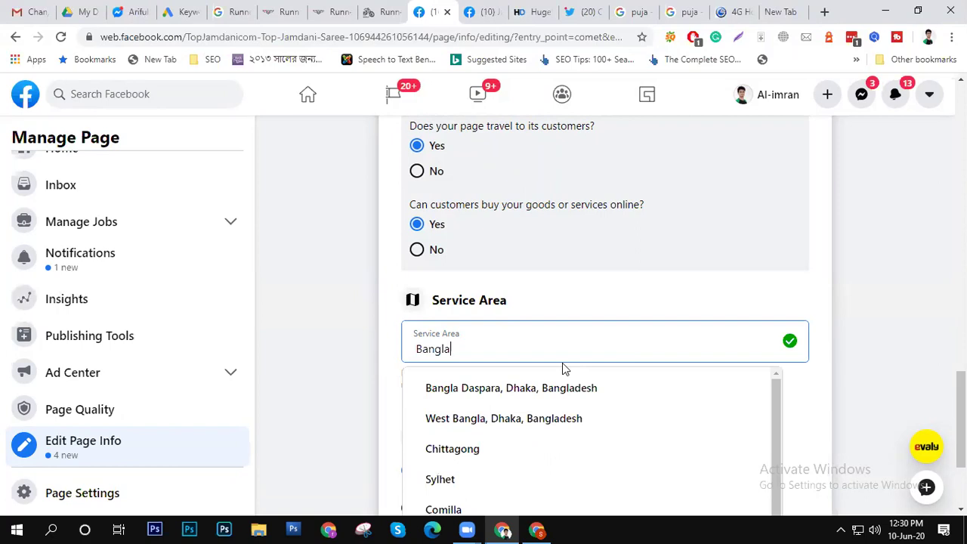
type("desh")
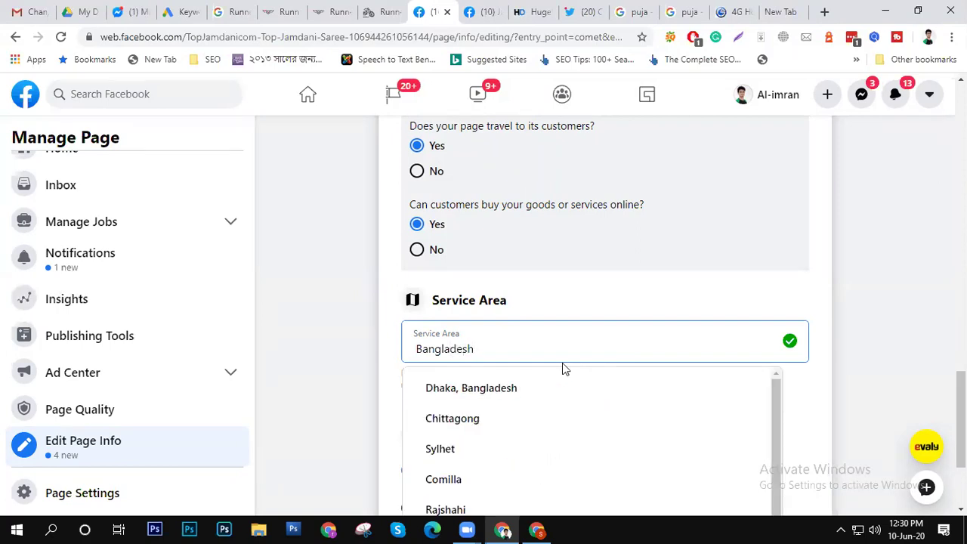
key("BackSpace")
key("BackSpace")
key("BackSpace")
key("BackSpace")
key("BackSpace")
key("BackSpace")
key("BackSpace")
key("BackSpace")
key("BackSpace")
key("BackSpace")
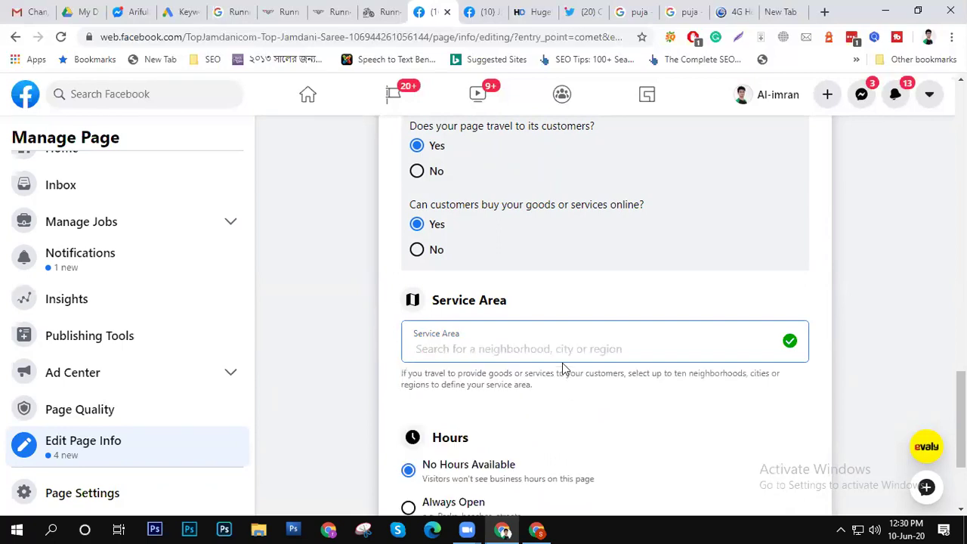
type("Dhaka")
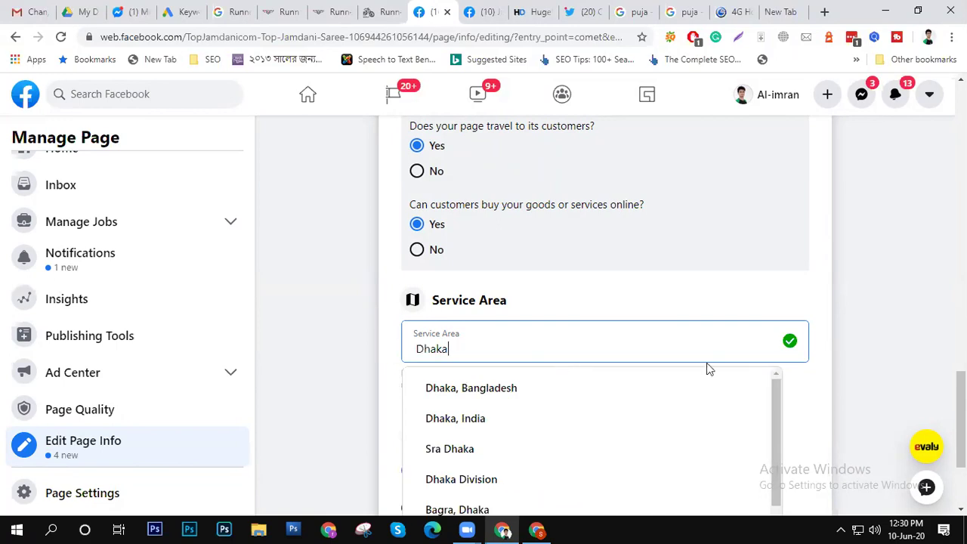
left_click(508, 480)
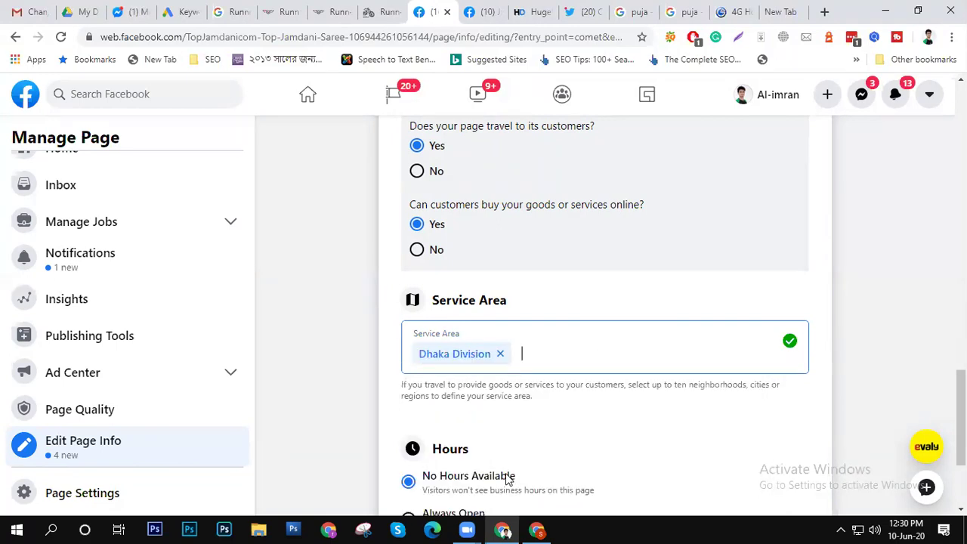
Add Usa as a second service area
left_click(571, 359)
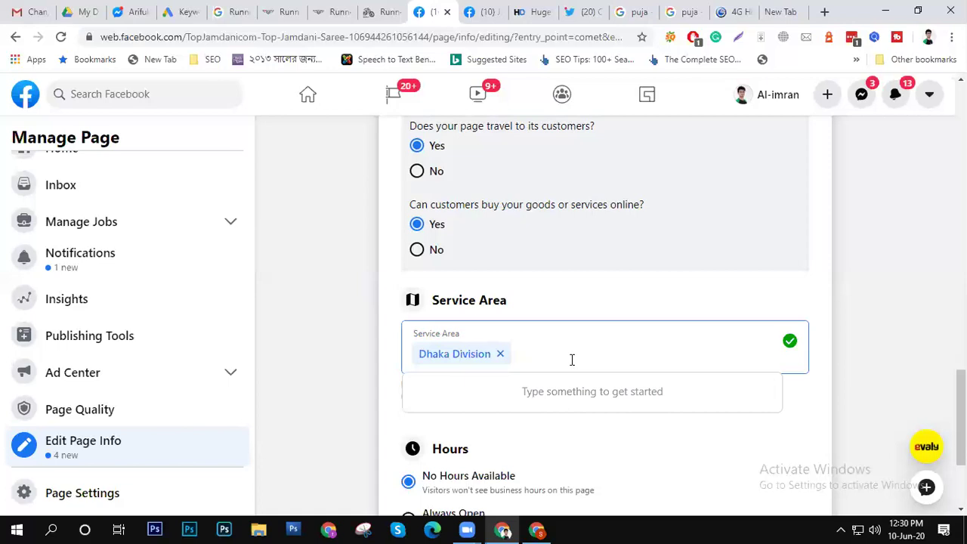
type("USa")
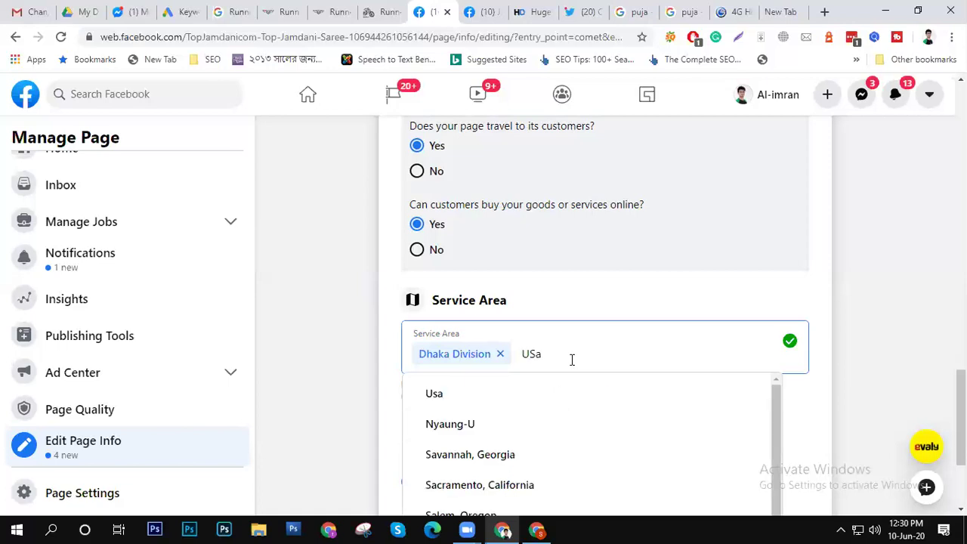
left_click(479, 394)
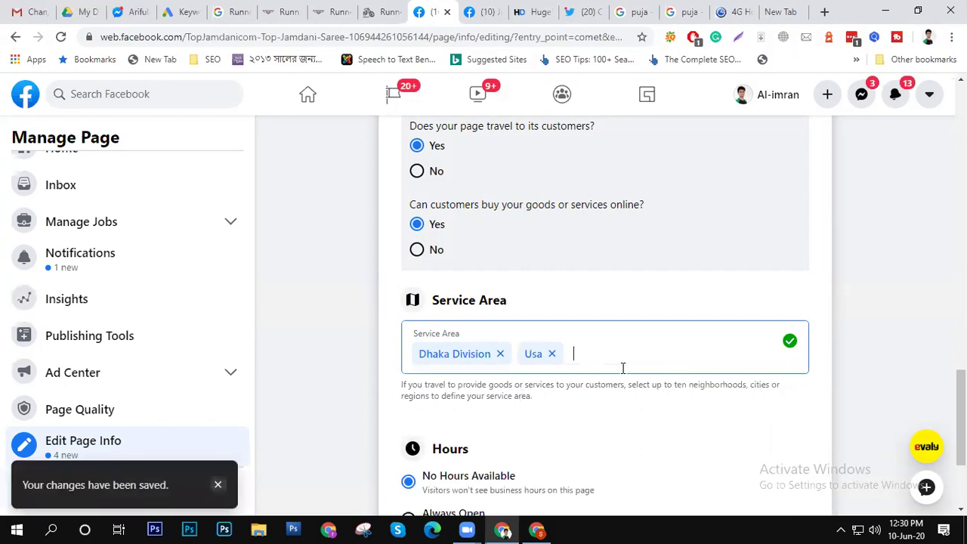
Remove the existing service areas and search for Global and worldwide options, finding none
key("BackSpace")
key("BackSpace")
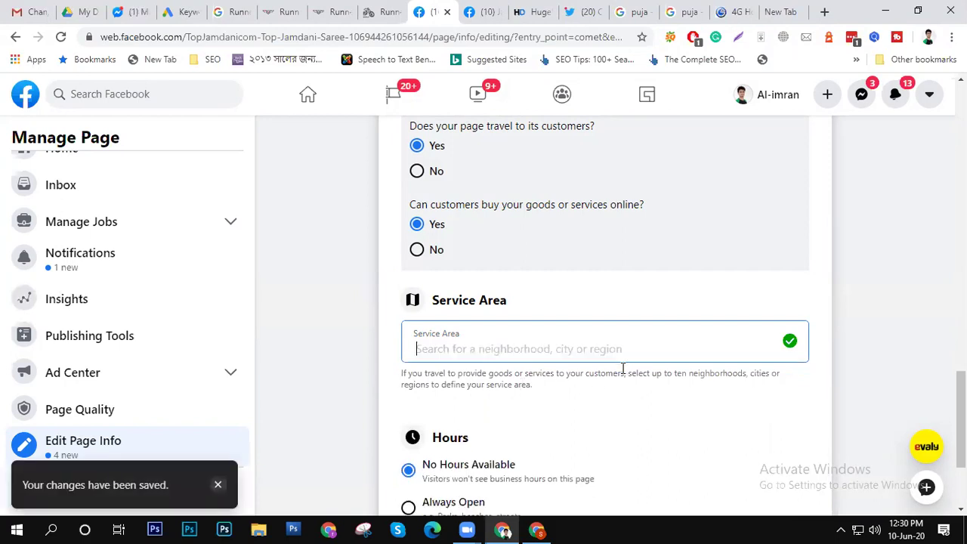
type("G")
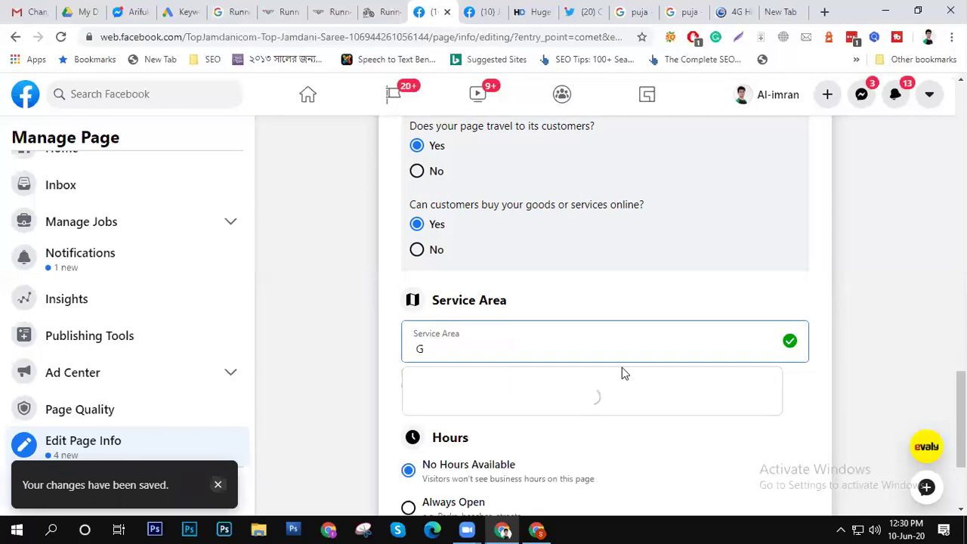
type("l")
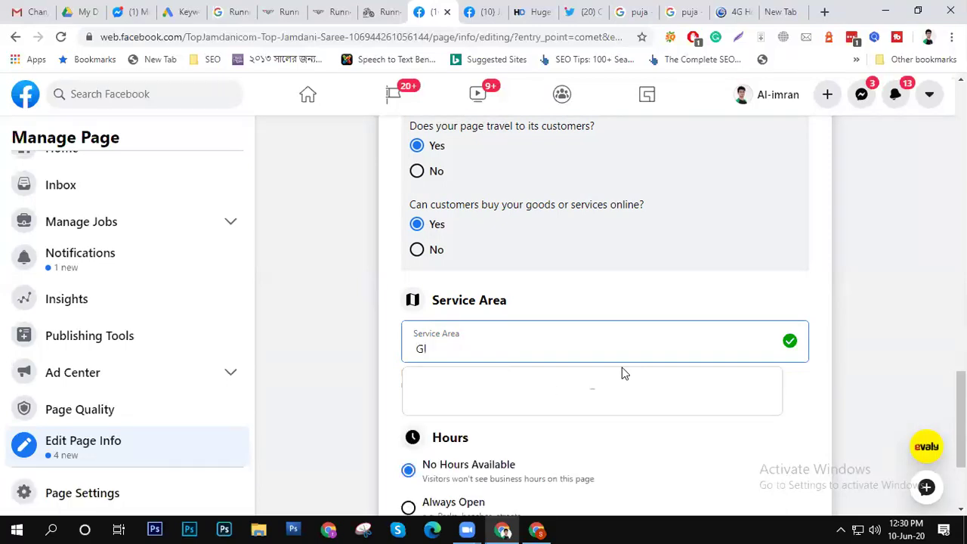
type("obal")
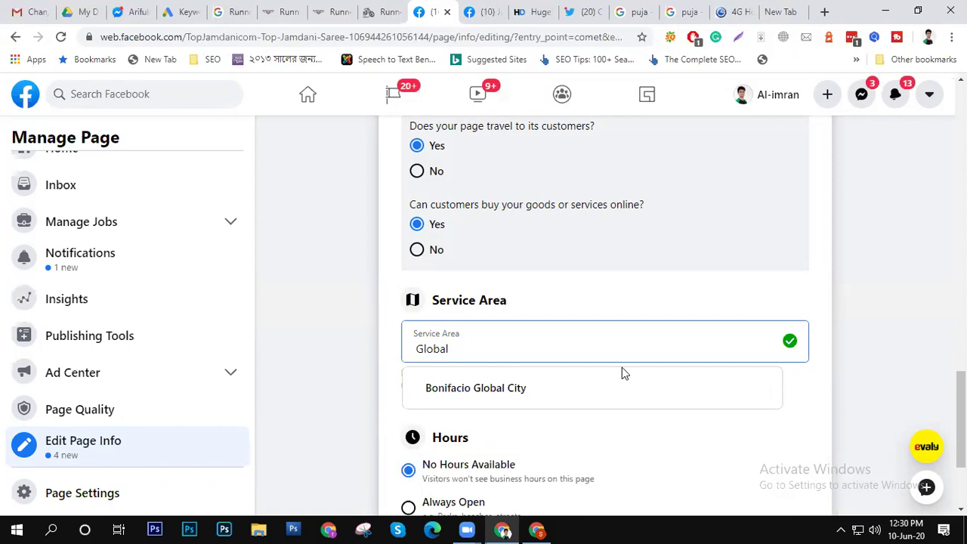
key("BackSpace")
key("BackSpace")
key("BackSpace")
key("BackSpace")
key("BackSpace")
key("BackSpace")
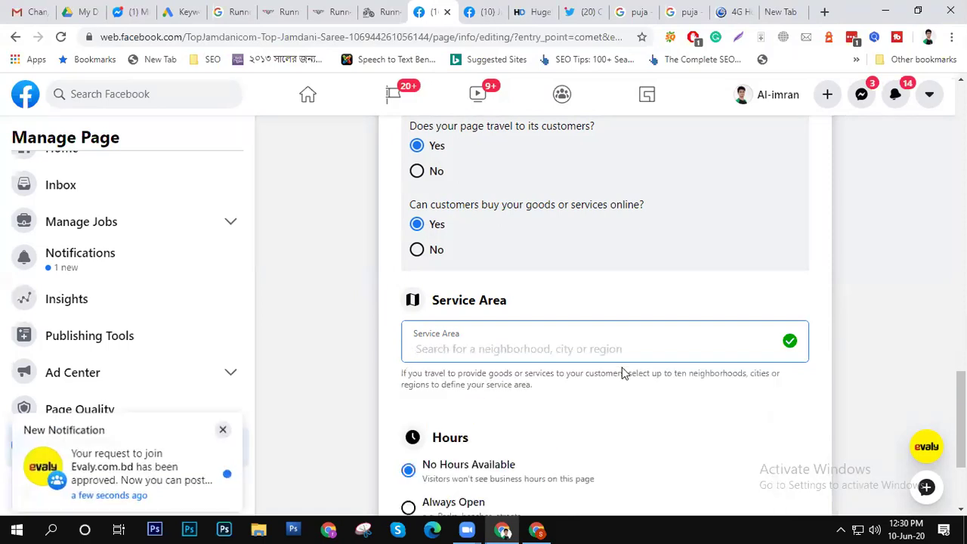
type("wordwide")
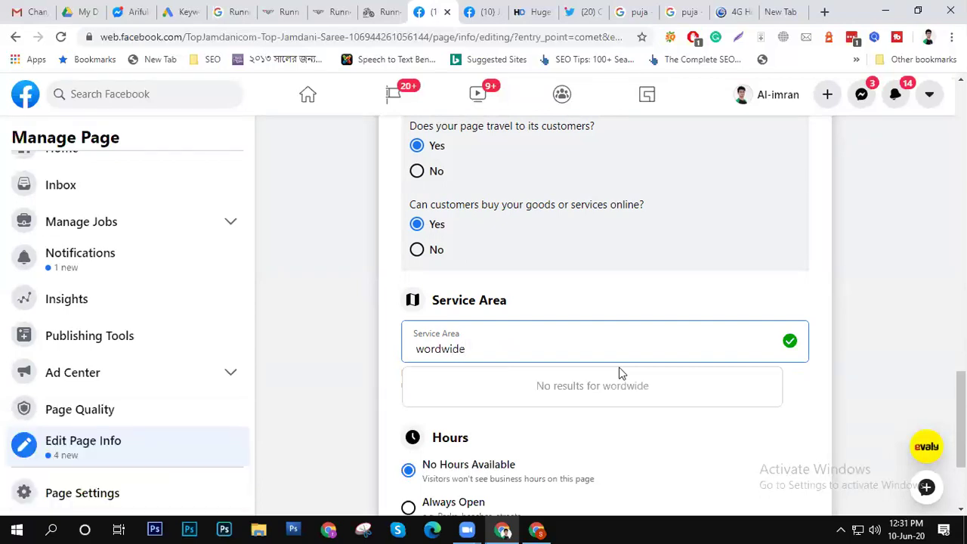
left_click(383, 350)
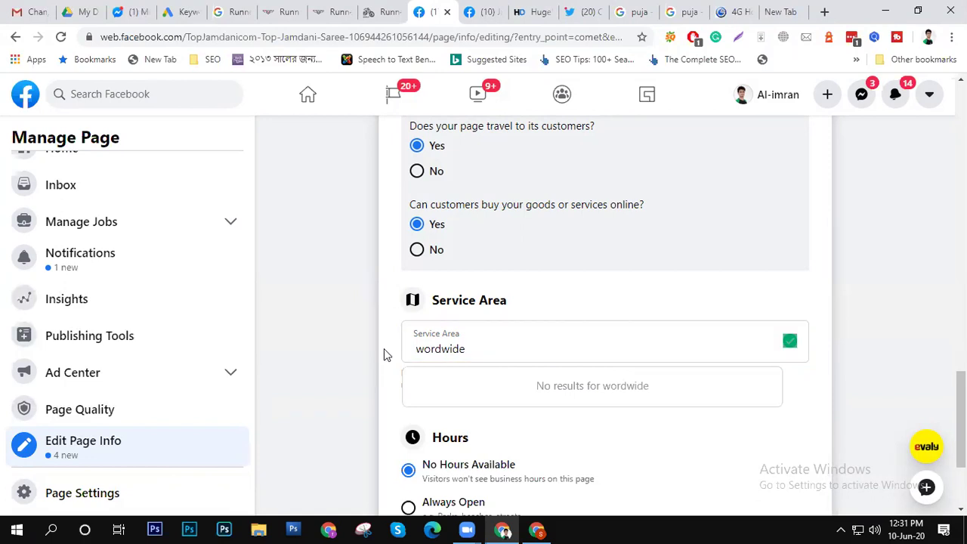
left_click(498, 358)
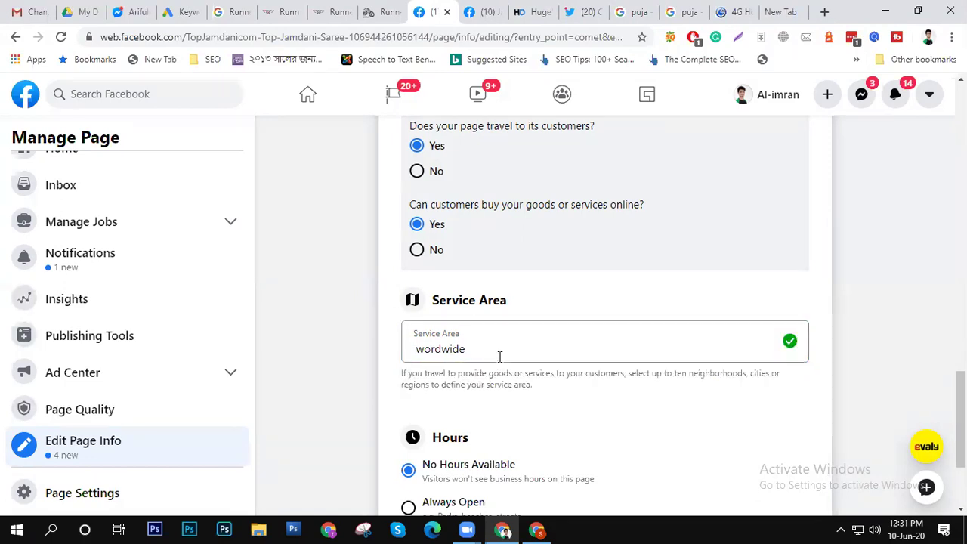
double_click(505, 354)
type("wor")
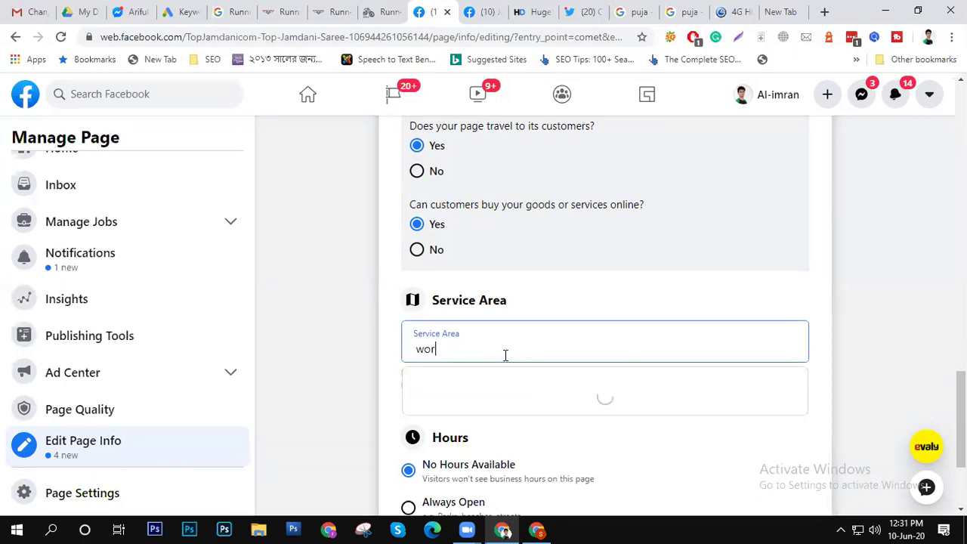
type("ldwide")
key("BackSpace")
key("BackSpace")
key("BackSpace")
key("BackSpace")
key("BackSpace")
type("d")
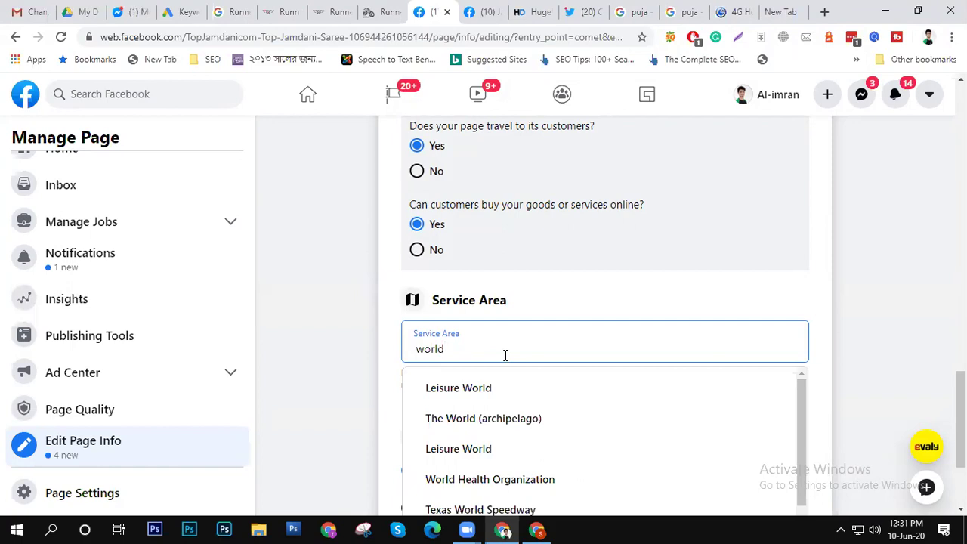
type(" w")
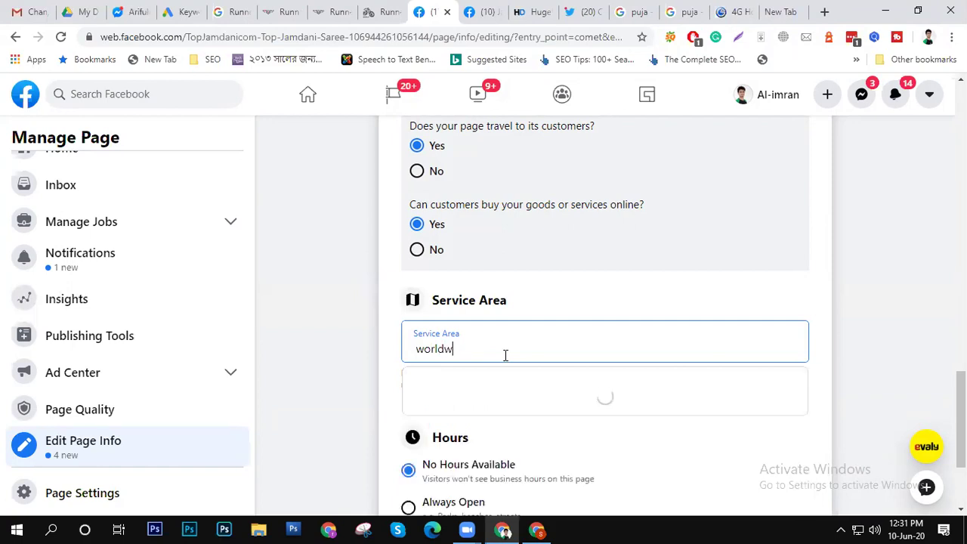
type("ide")
key("BackSpace")
key("BackSpace")
key("BackSpace")
key("BackSpace")
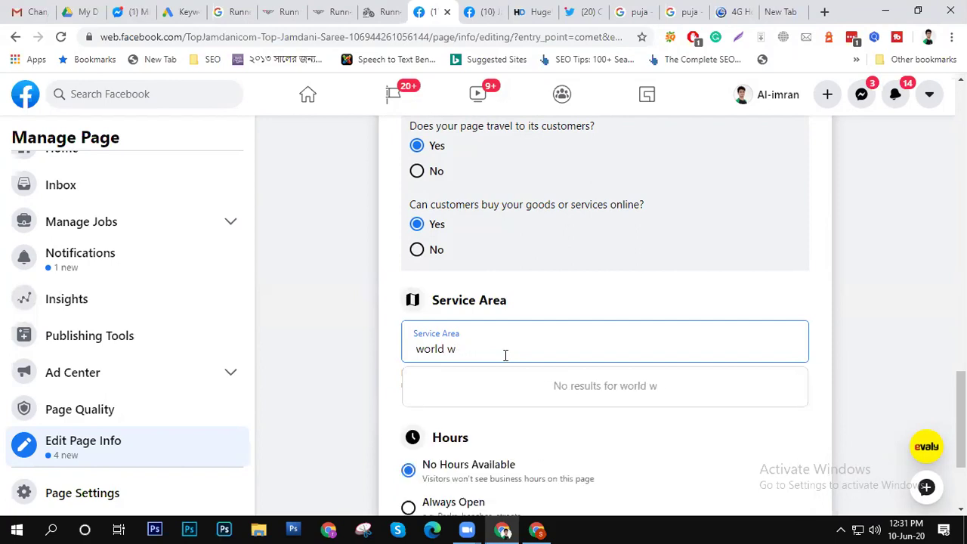
type("wide")
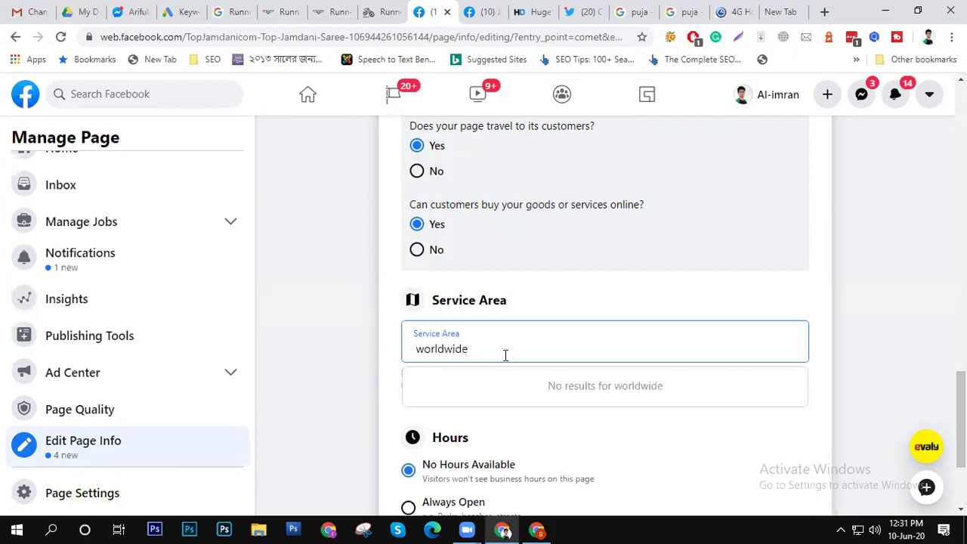
key("BackSpace")
key("BackSpace")
key("BackSpace")
key("BackSpace")
key("BackSpace")
key("BackSpace")
key("BackSpace")
key("BackSpace")
key("BackSpace")
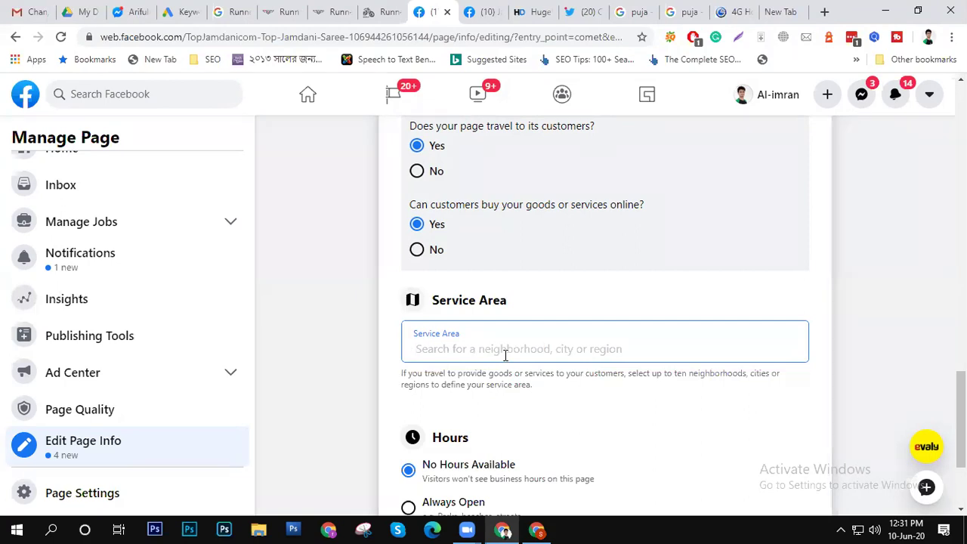
Search Bangladesh and add Dhaka, Bangladesh as the service area
type("D")
key("BackSpace")
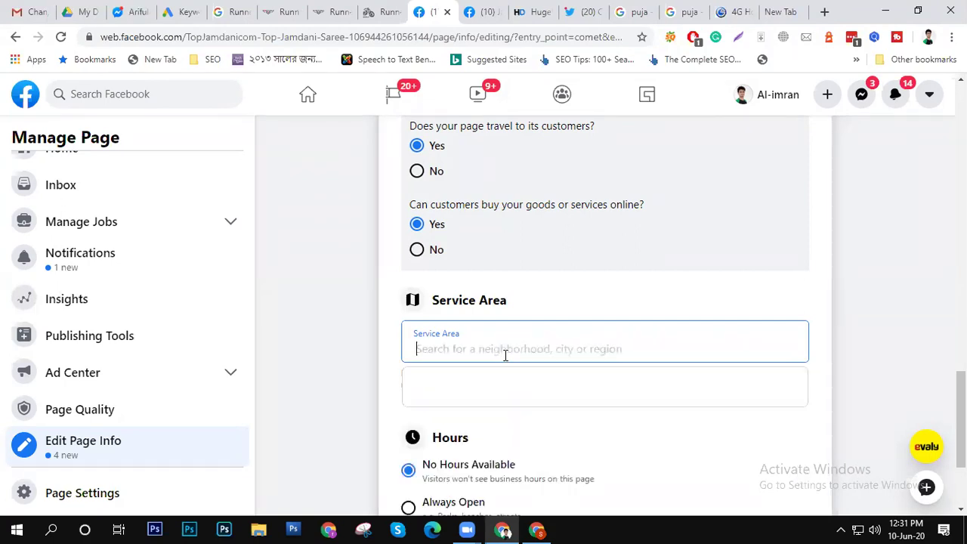
type("Banglade")
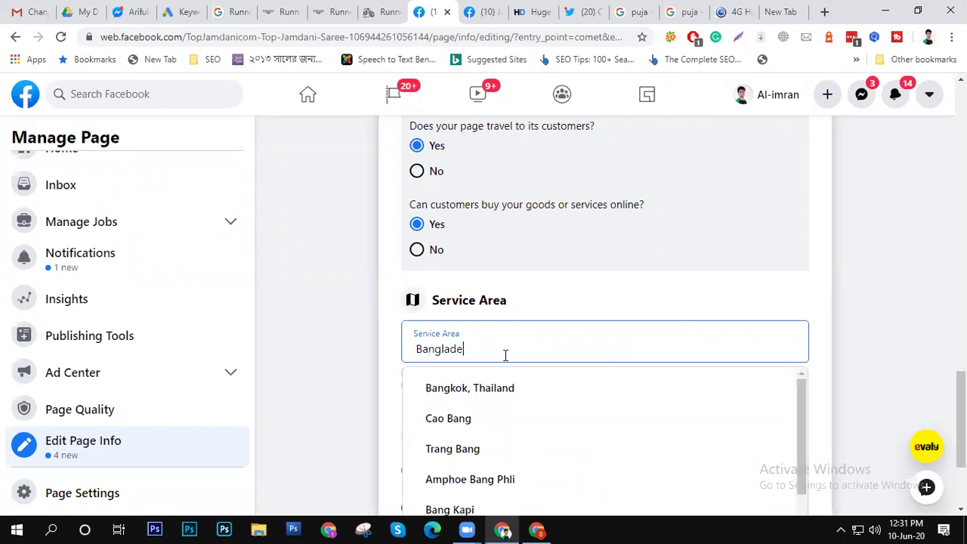
type("sh")
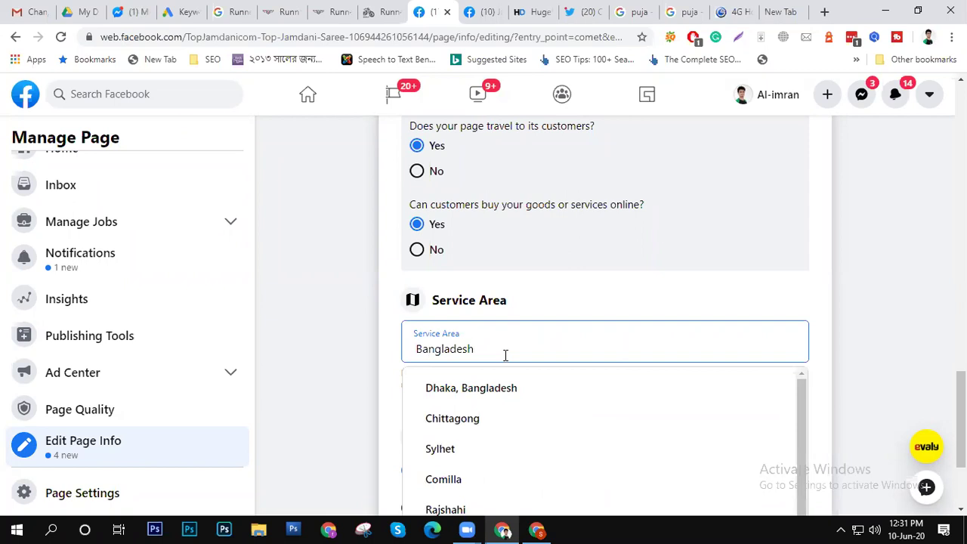
left_click(514, 391)
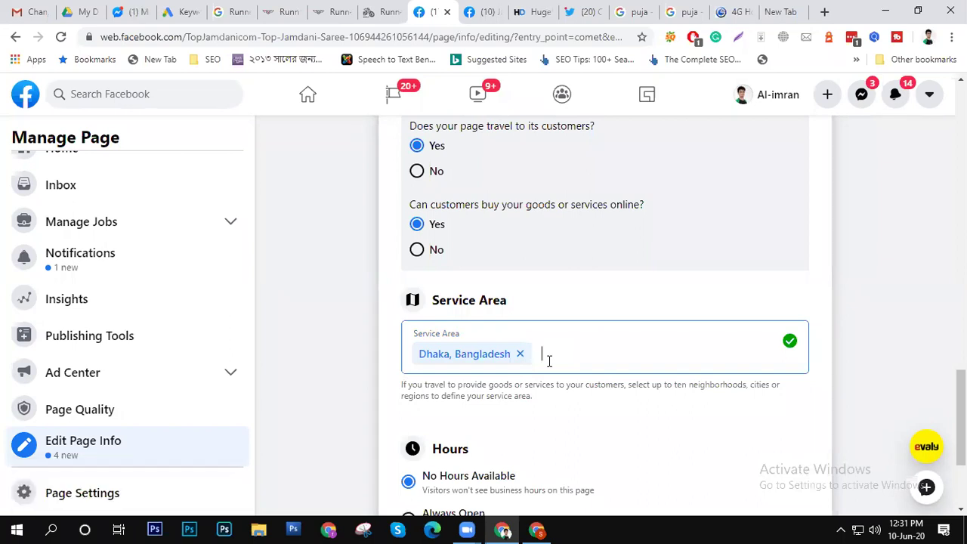
type("D")
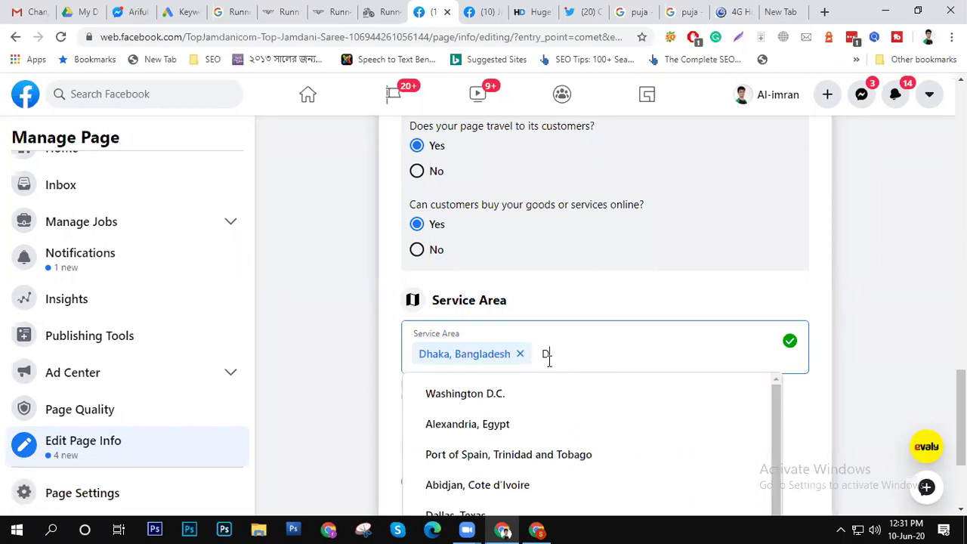
key("BackSpace")
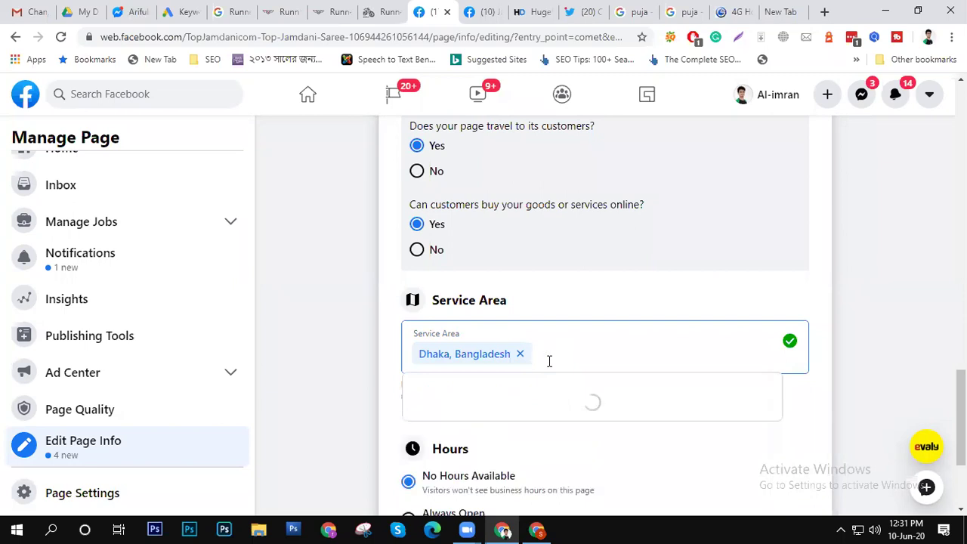
Add Usa, Tangail and Sra Dhaka to the service areas
type("US")
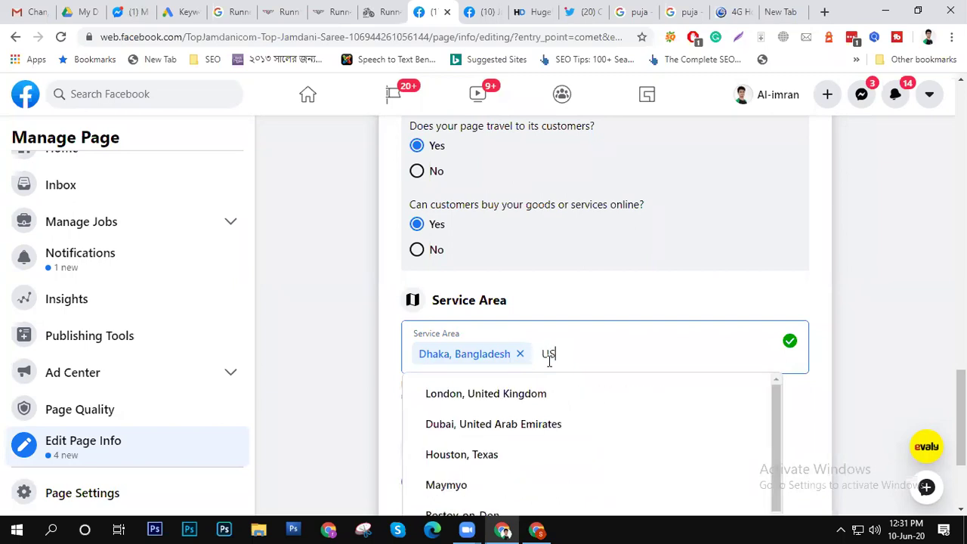
type("A")
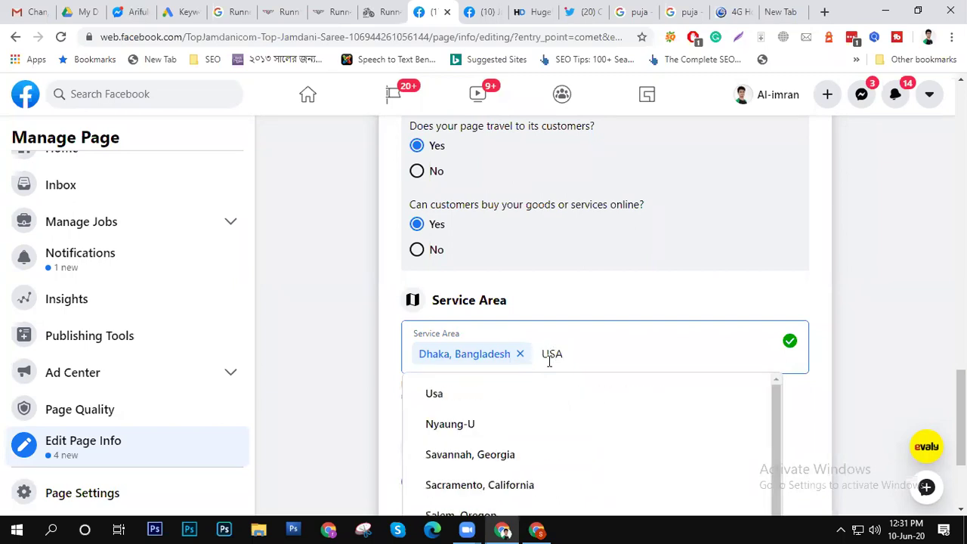
left_click(483, 397)
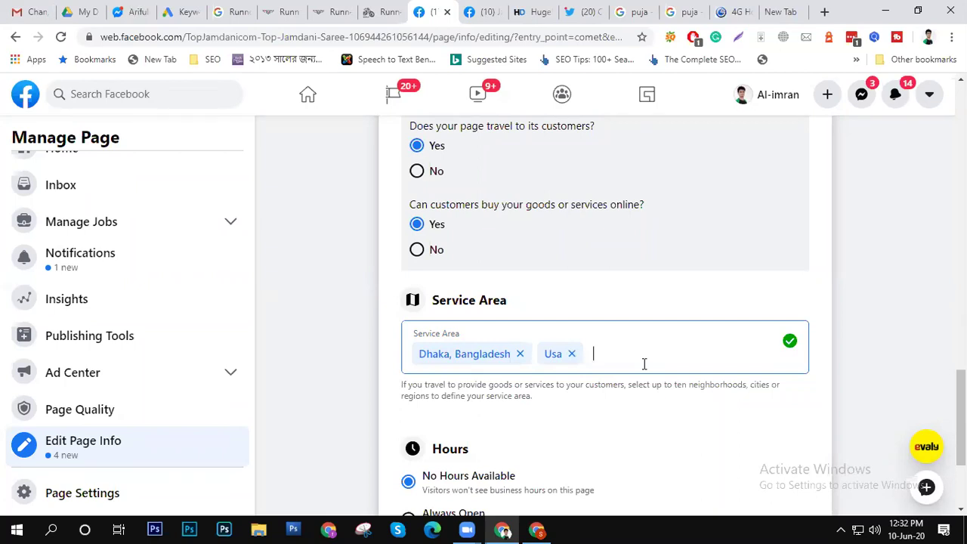
type("Tanga")
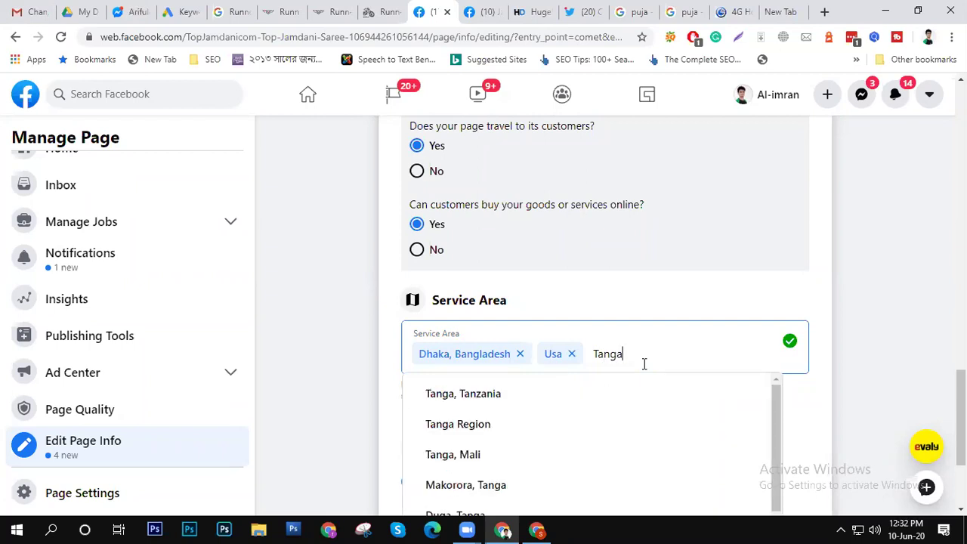
type("il")
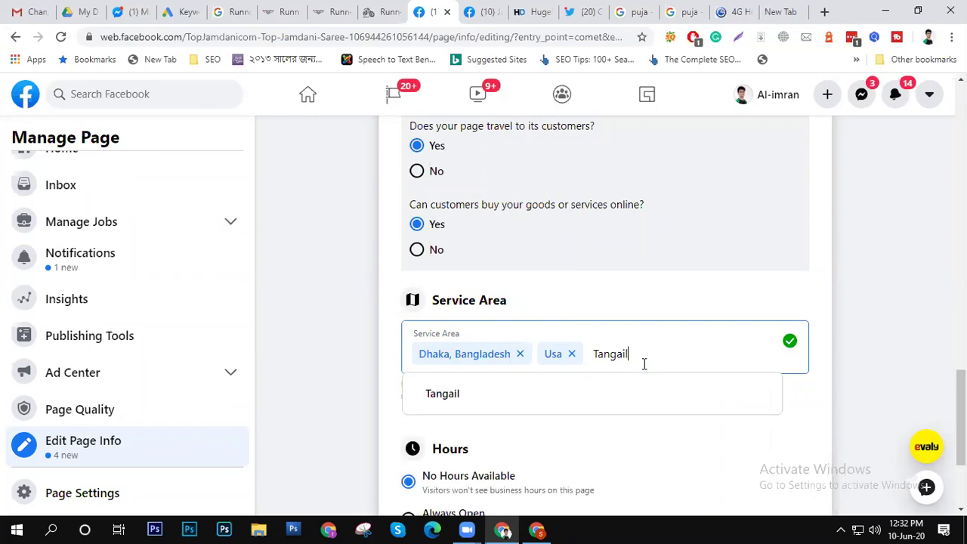
key("BackSpace")
key("BackSpace")
key("BackSpace")
key("BackSpace")
key("BackSpace")
key("BackSpace")
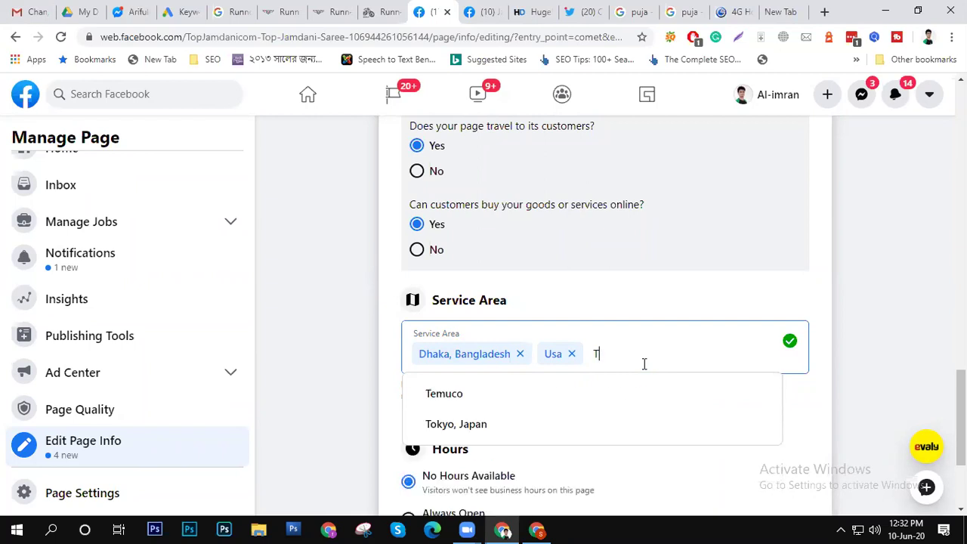
type("angial")
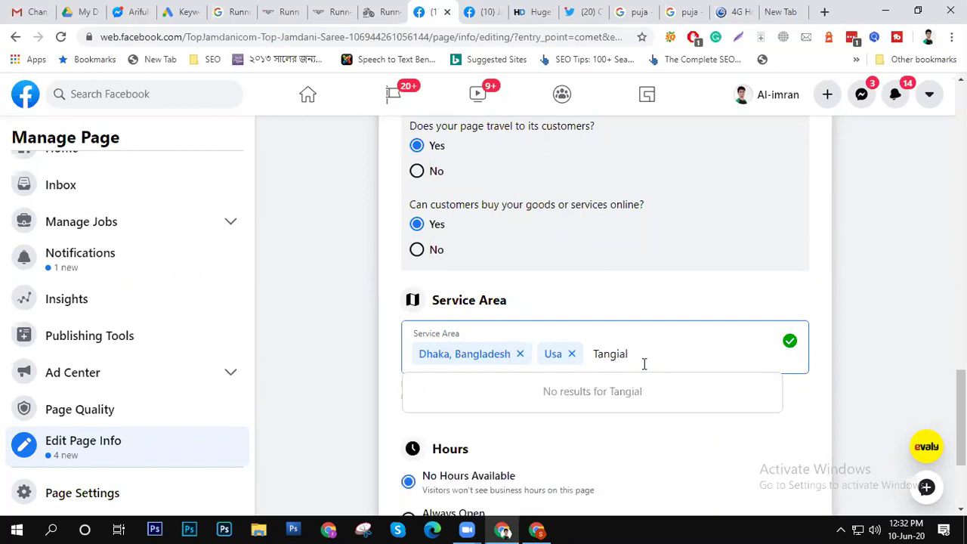
key("BackSpace")
key("BackSpace")
key("BackSpace")
type("ail")
left_click(524, 396)
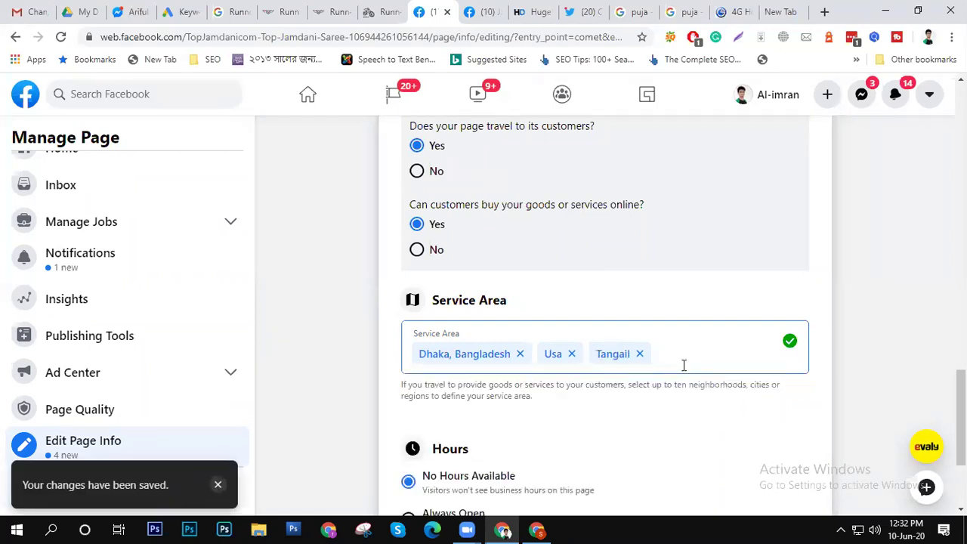
type("Dhaka")
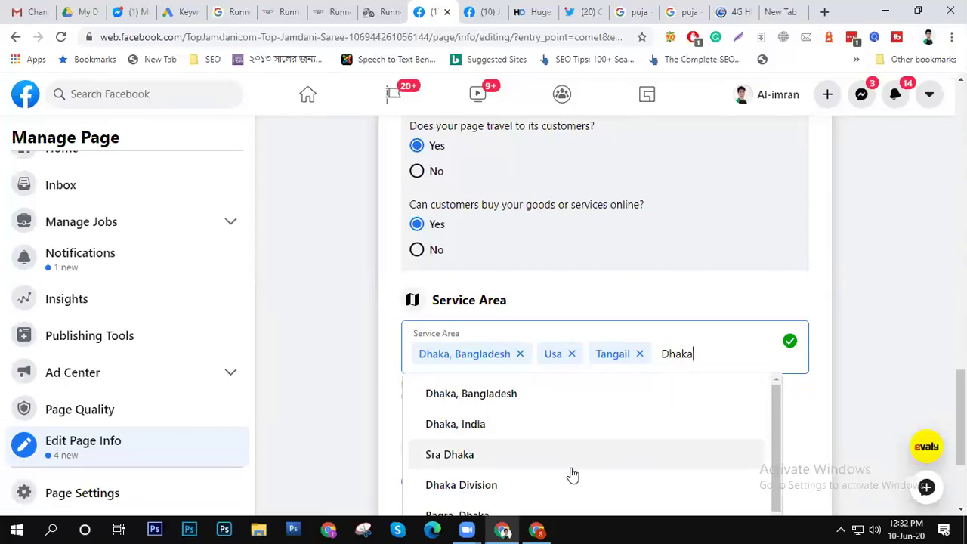
left_click(593, 456)
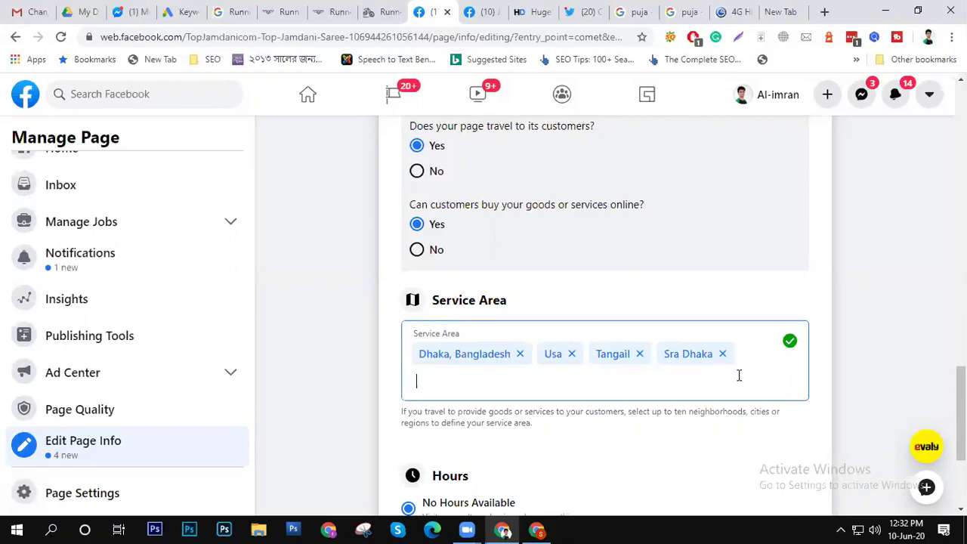
Add Sylhet Division and Chittagong to the service areas
type("Sylhet")
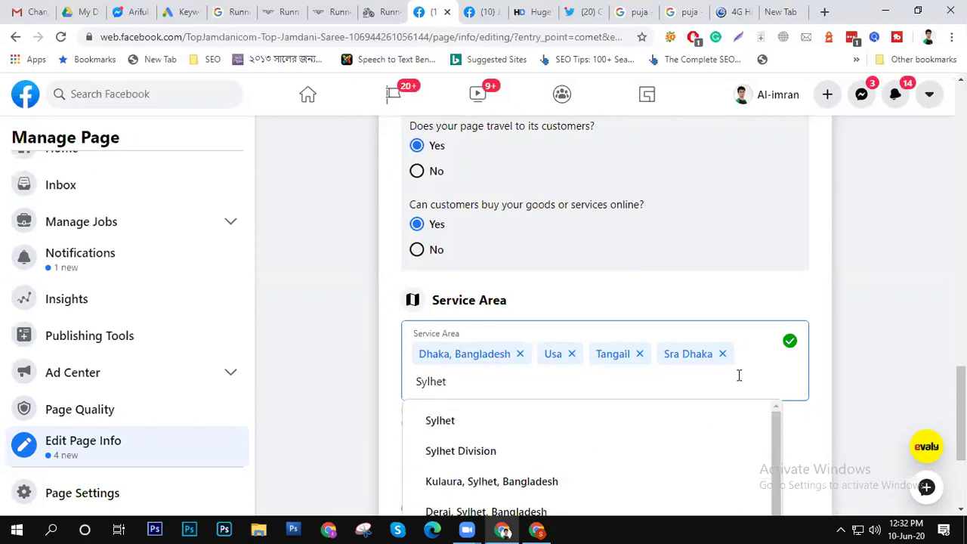
left_click(599, 457)
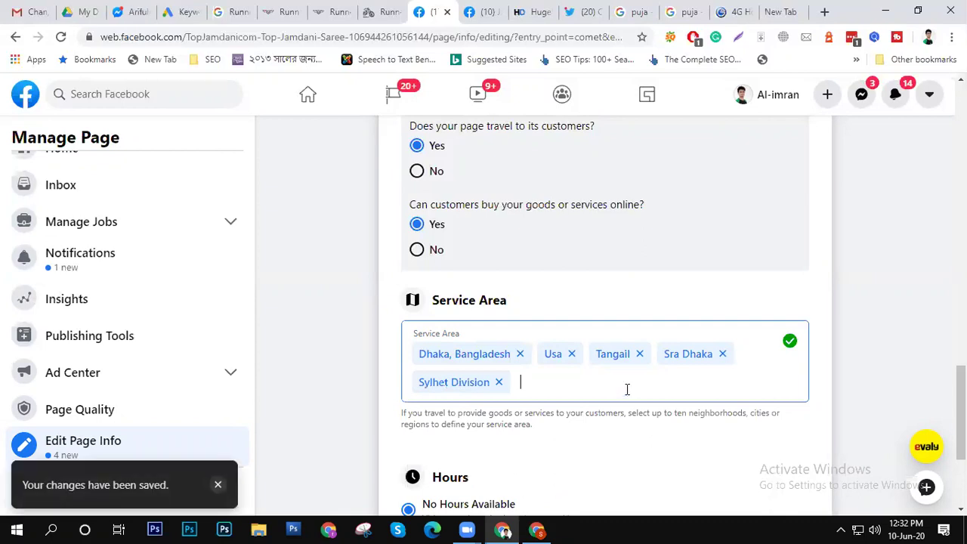
type("Ban")
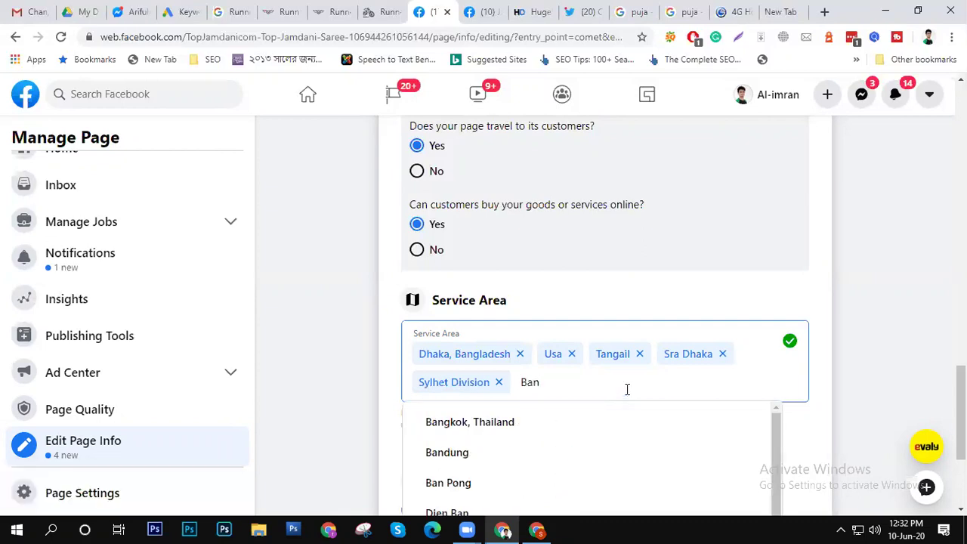
type("gladesh")
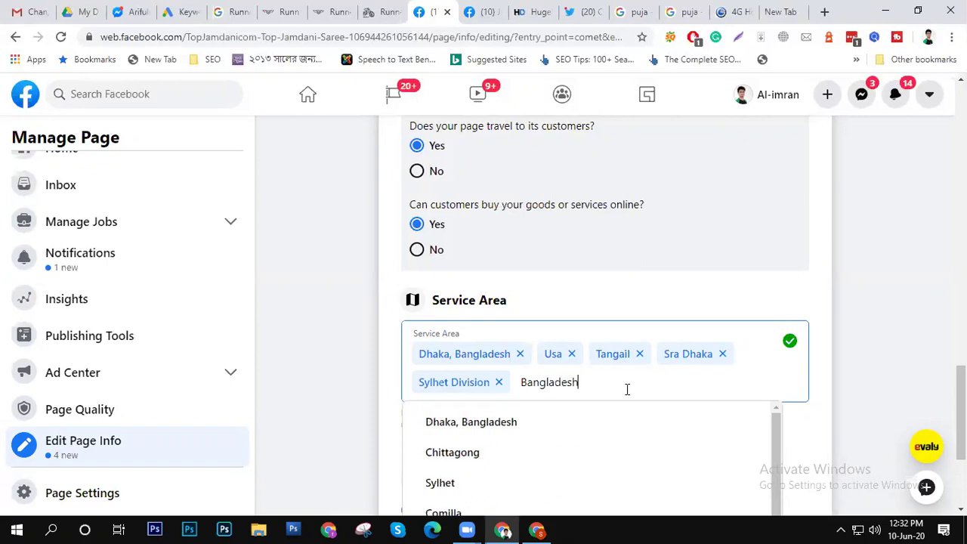
scroll(578, 441, "down", 2)
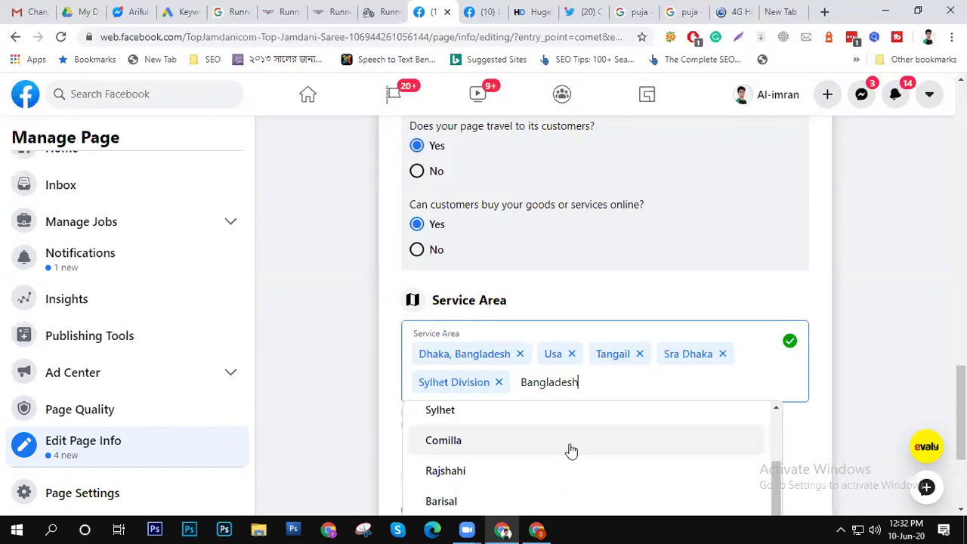
scroll(572, 445, "up", 2)
left_click_drag(777, 429, 774, 487)
left_click_drag(774, 489, 768, 437)
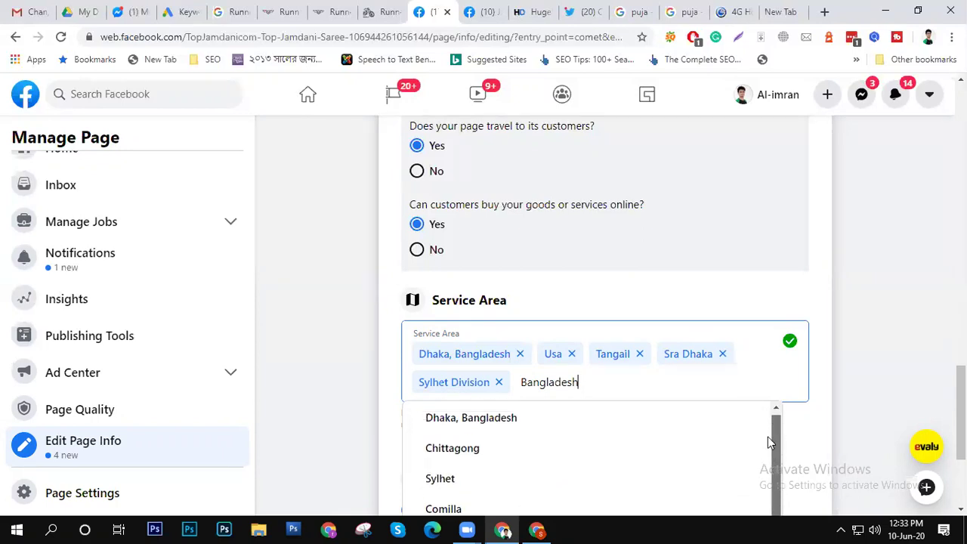
left_click(579, 447)
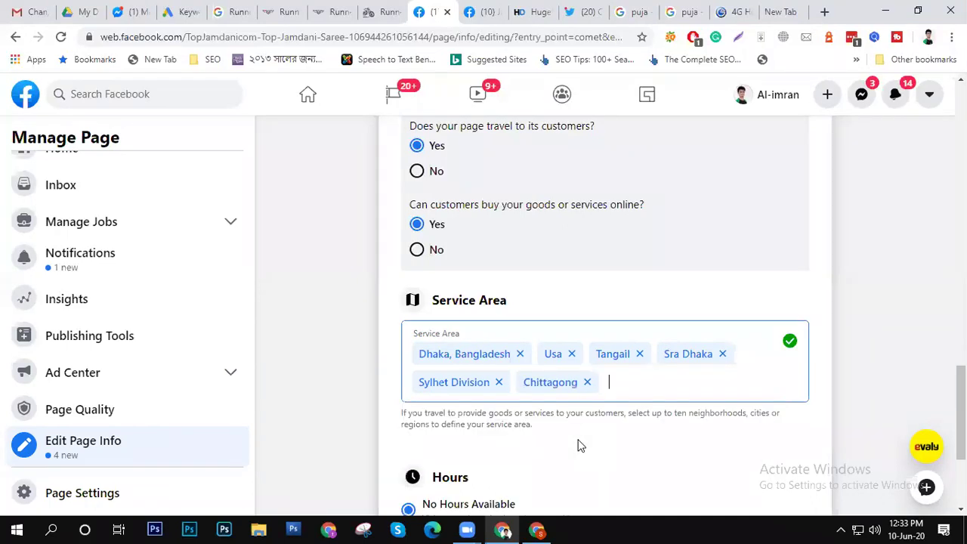
Add Comilla to the service areas and discard the unfinished Bangladesh search
left_click(626, 392)
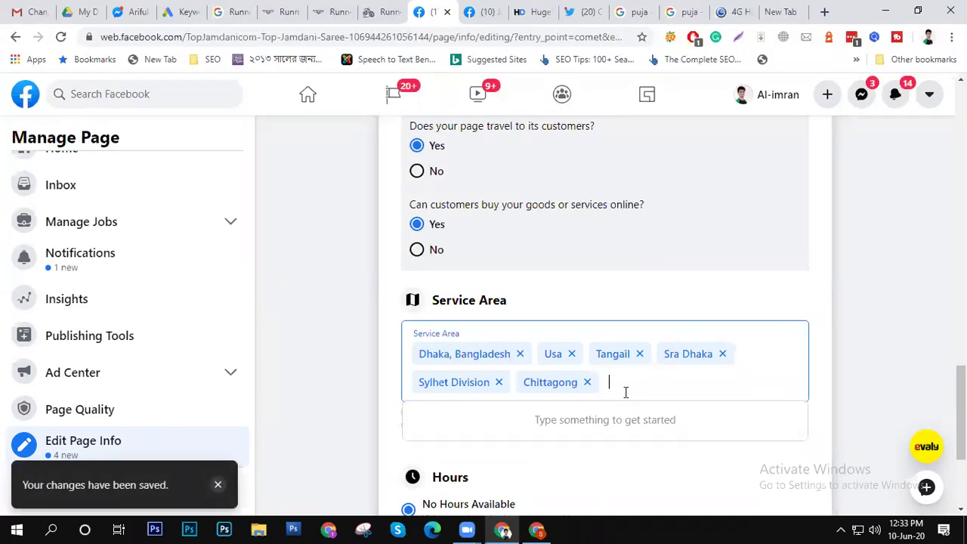
type("Bang")
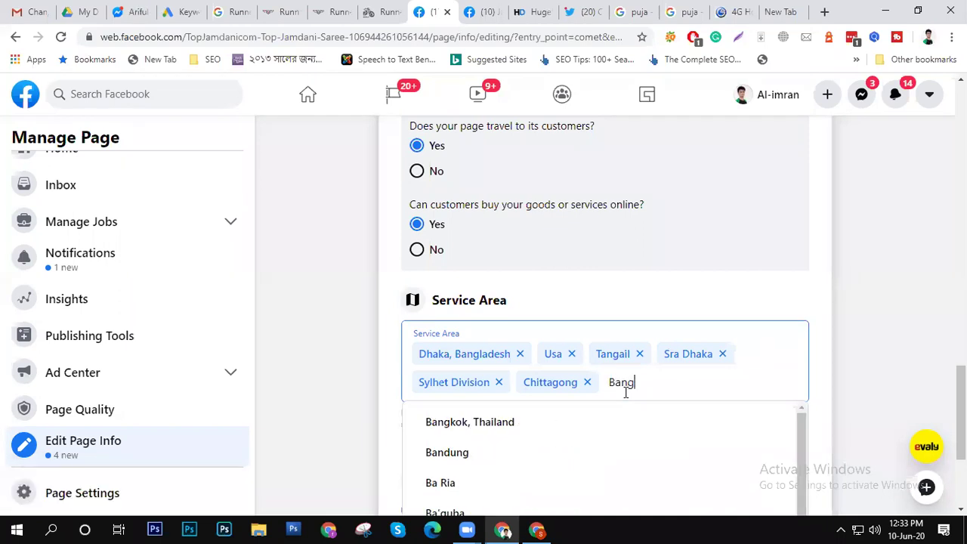
mouse_move(803, 449)
left_mouse_down()
mouse_move(798, 468)
mouse_move(795, 451)
left_mouse_up()
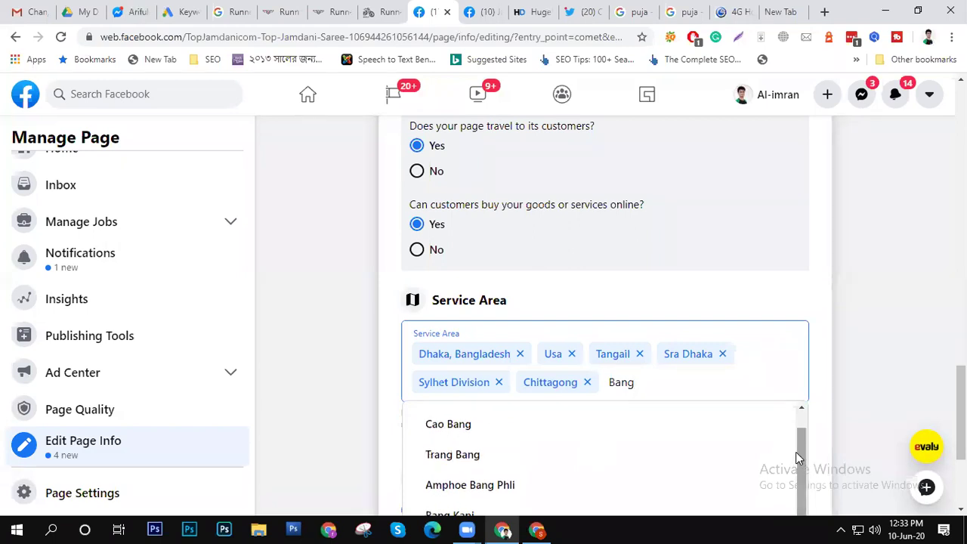
type("ladesh")
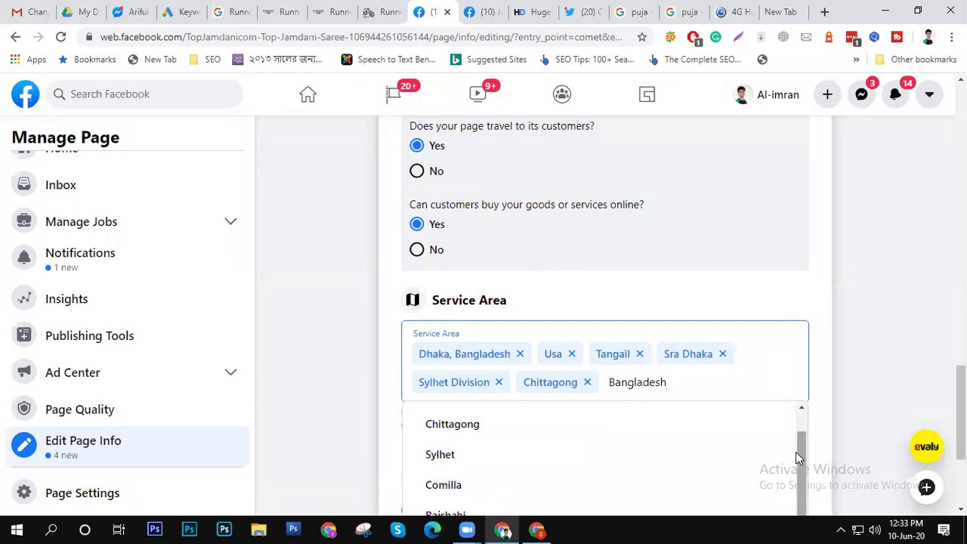
left_click_drag(806, 465, 770, 488)
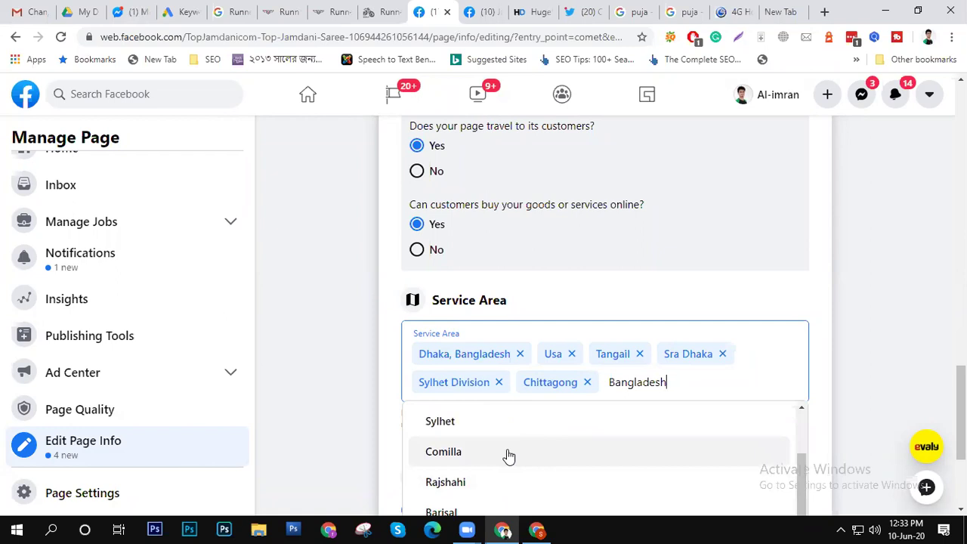
left_click(508, 453)
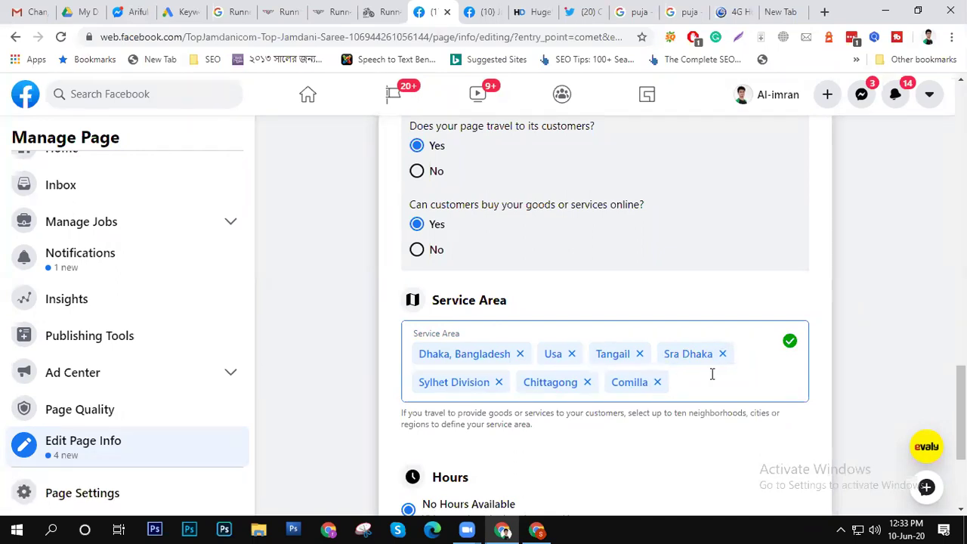
type("Banga")
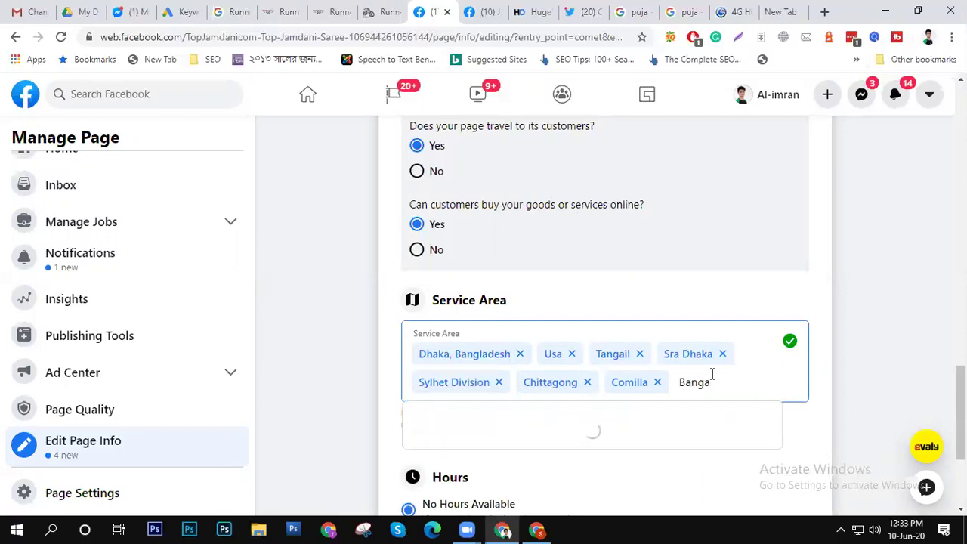
key("BackSpace")
type("ladesh")
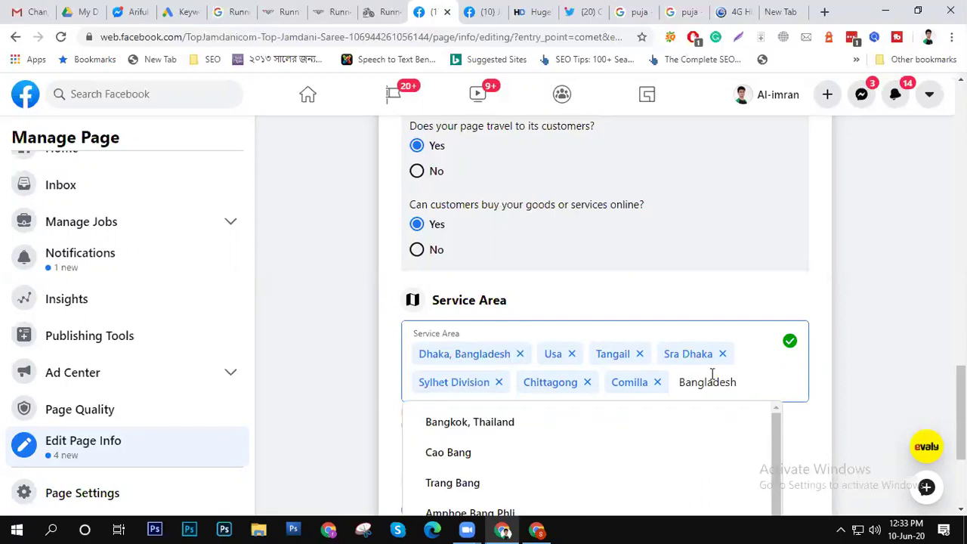
key("Escape")
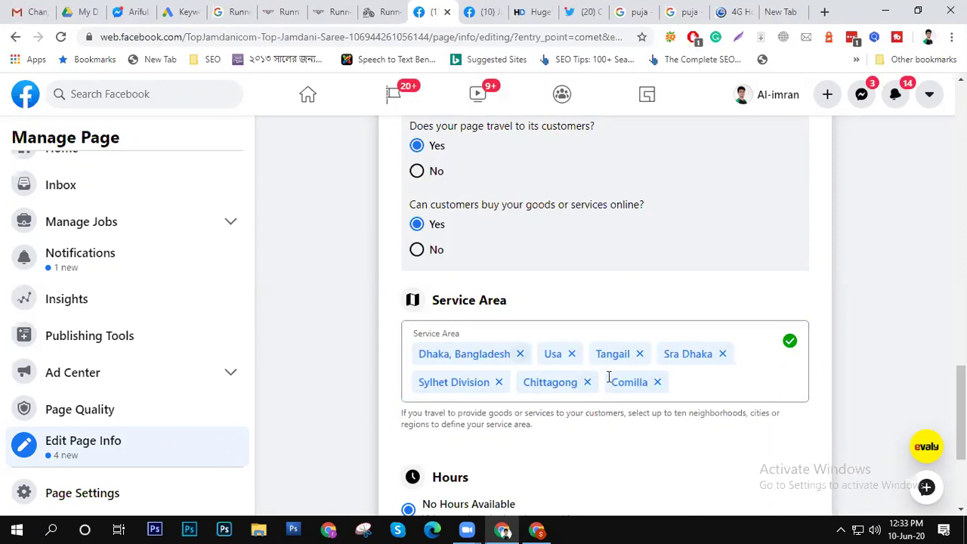
Start service-area searches for 'Un' and 'Global', then discard them without adding anything
scroll(561, 370, "down", 3)
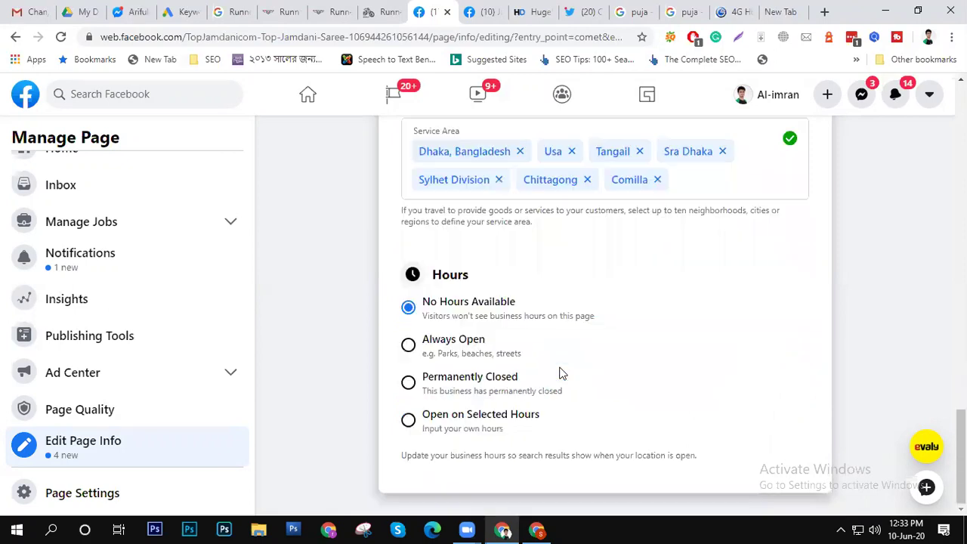
scroll(564, 371, "up", 4)
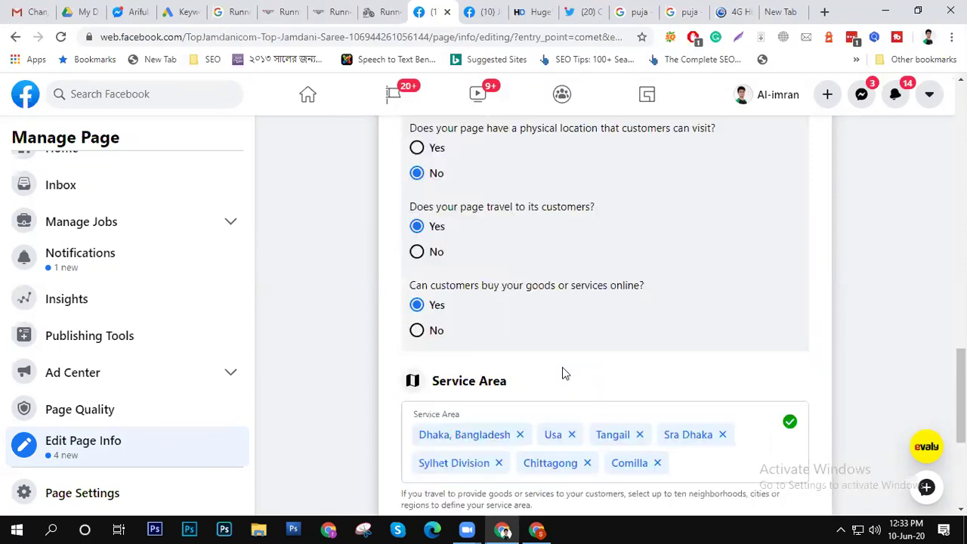
left_click(726, 460)
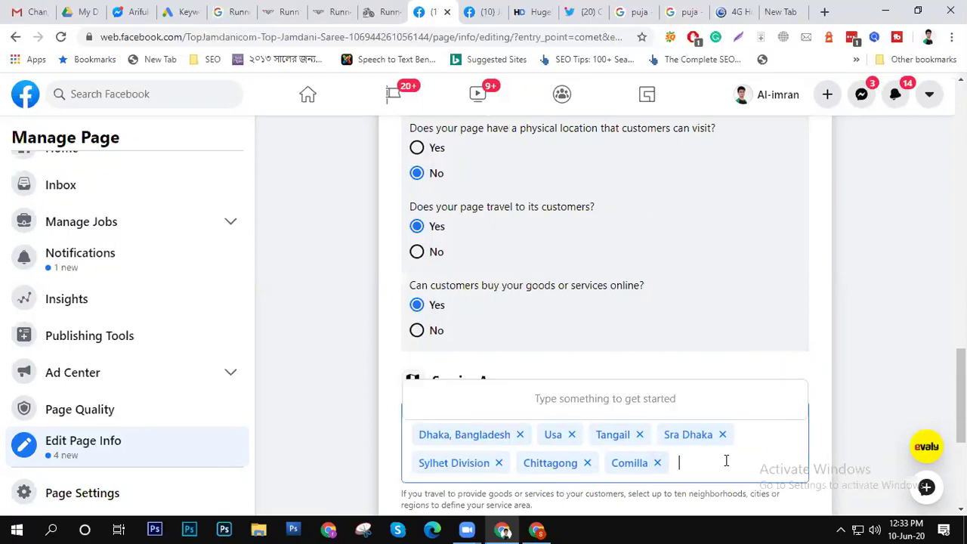
type("Un")
key("BackSpace")
key("BackSpace")
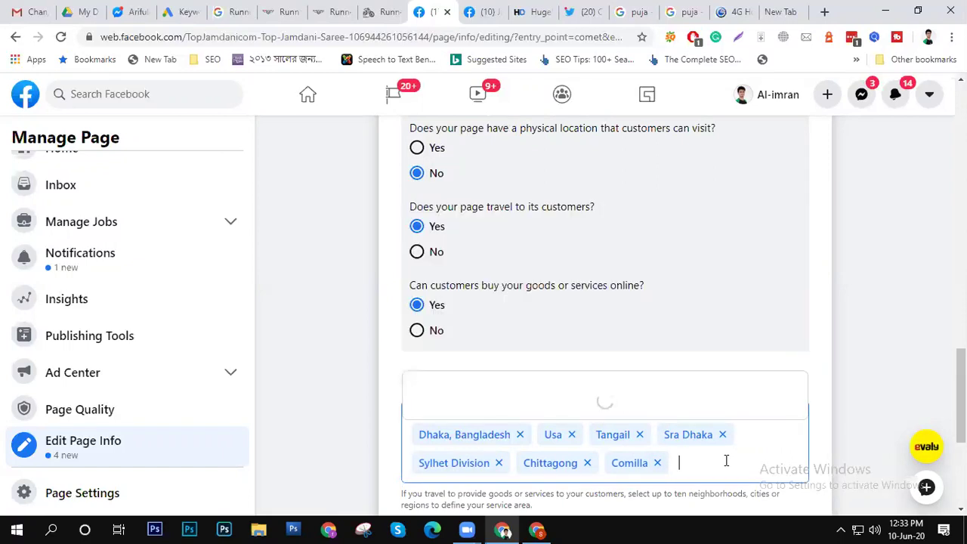
type("Global")
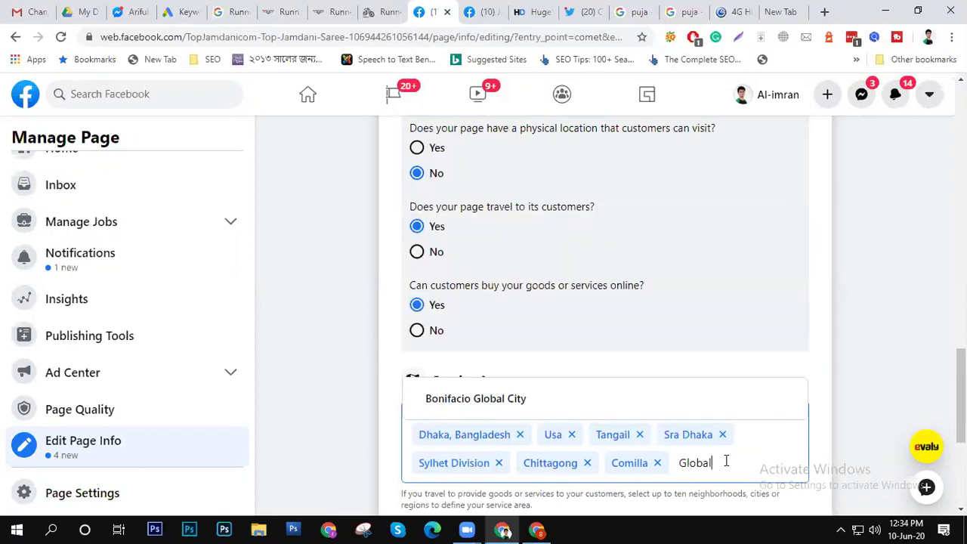
key("Escape")
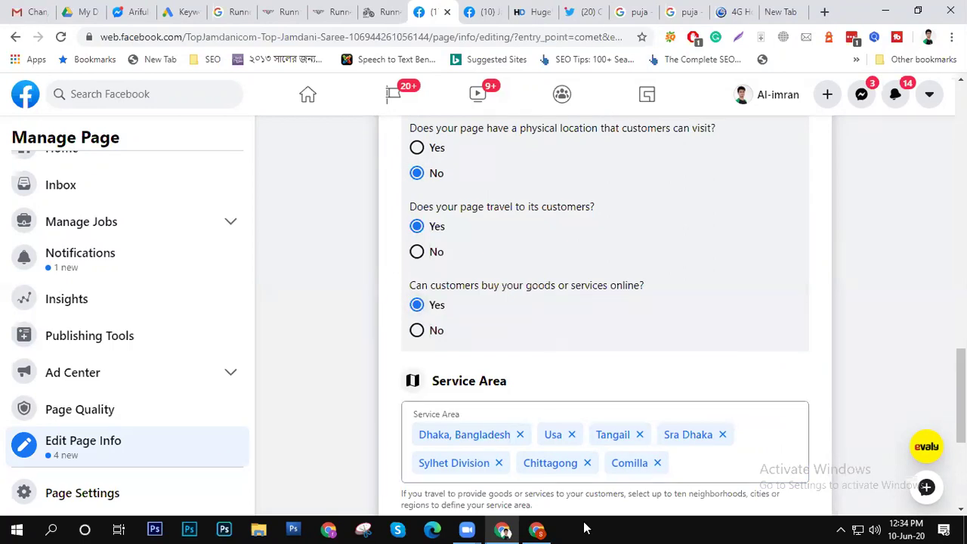
Search 'India' and add Kolkata and Delhi, India to the service areas
scroll(673, 404, "down", 3)
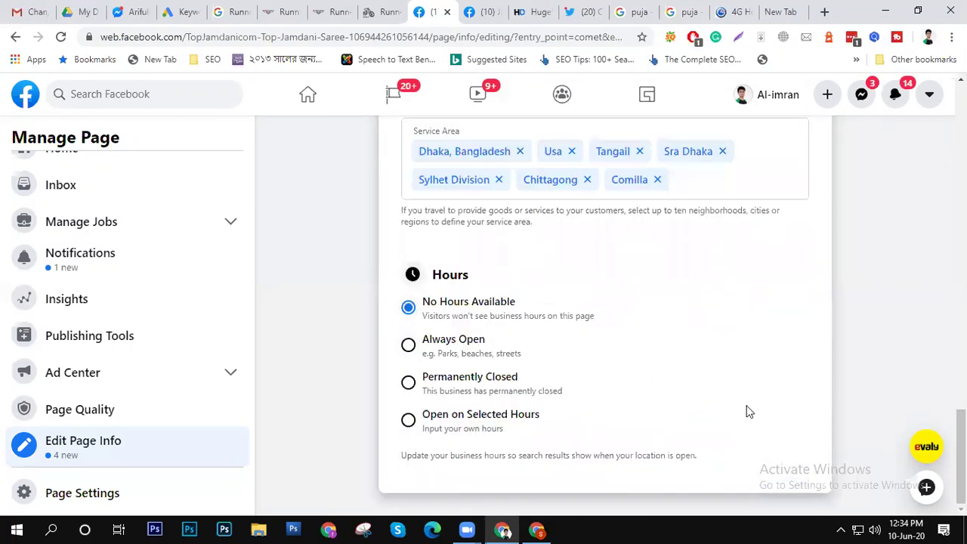
left_click(688, 177)
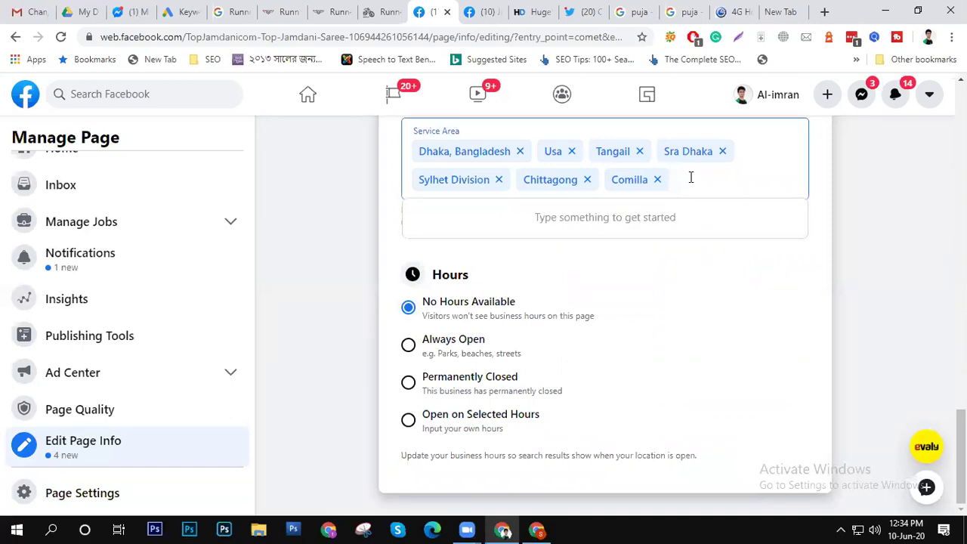
type("Bang")
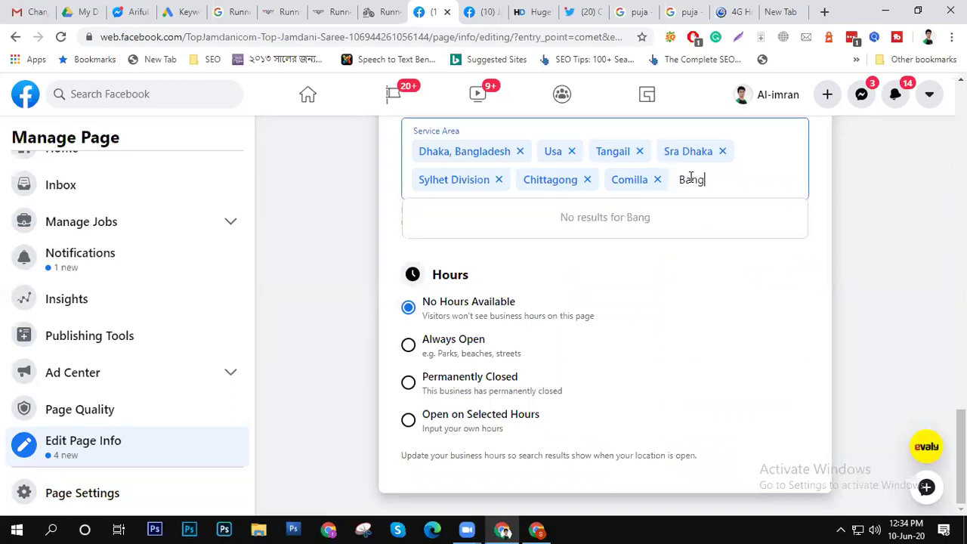
key("BackSpace")
key("BackSpace")
key("BackSpace")
key("BackSpace")
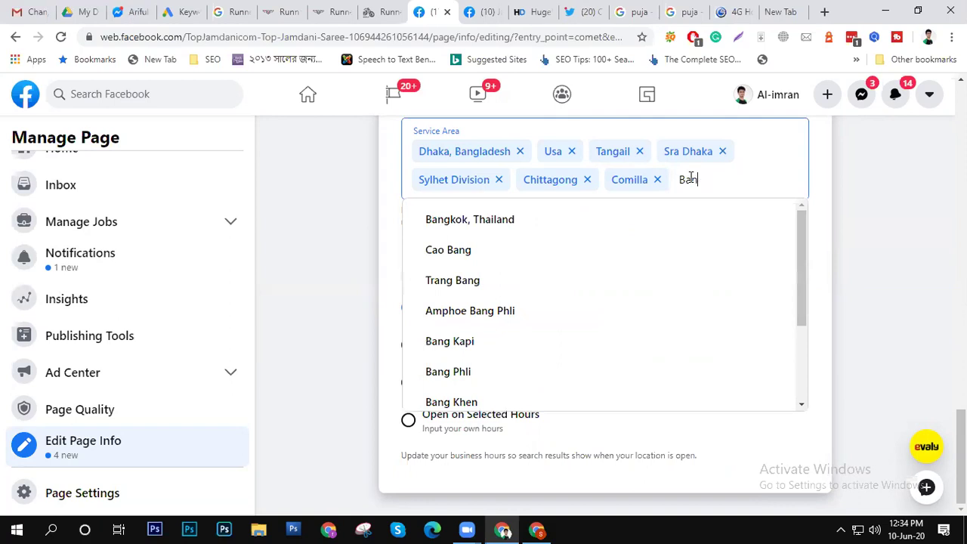
type("India")
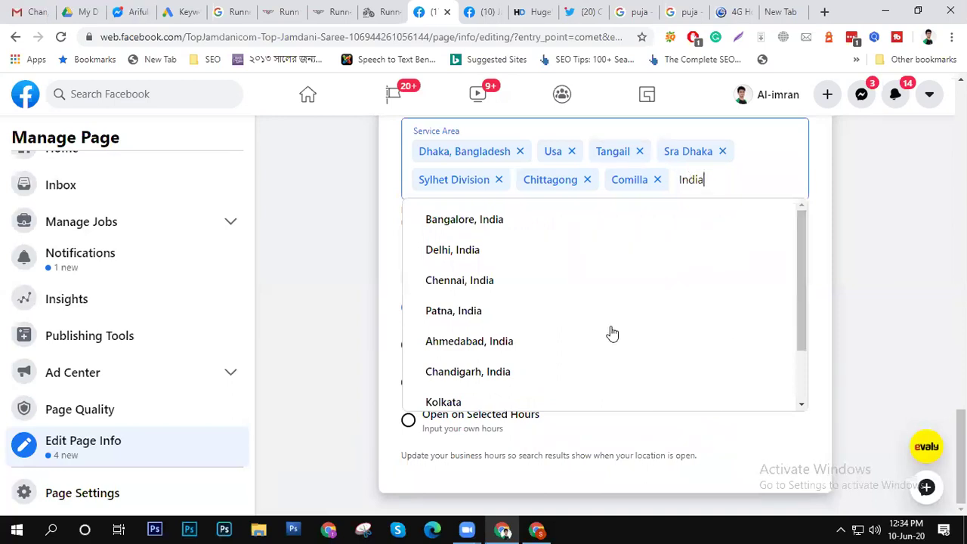
left_click(538, 400)
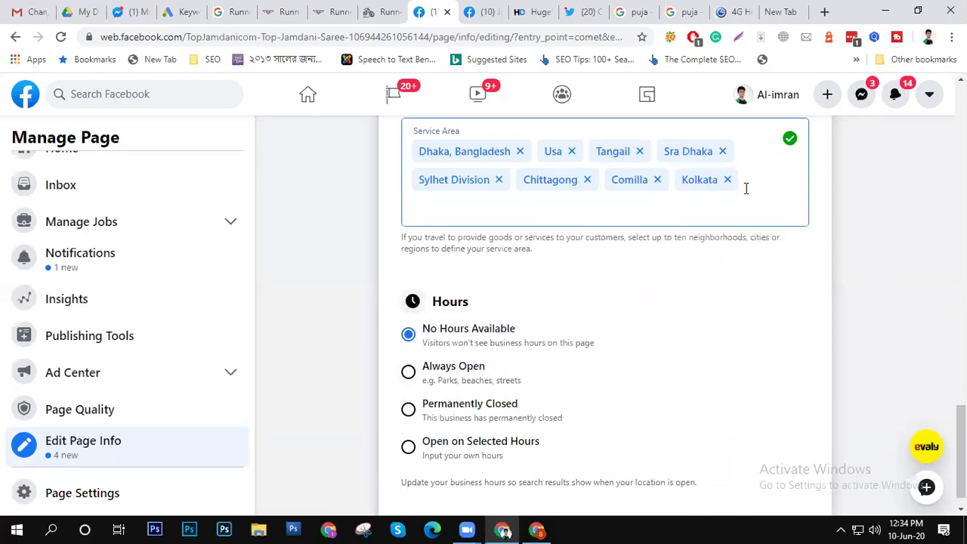
type("India")
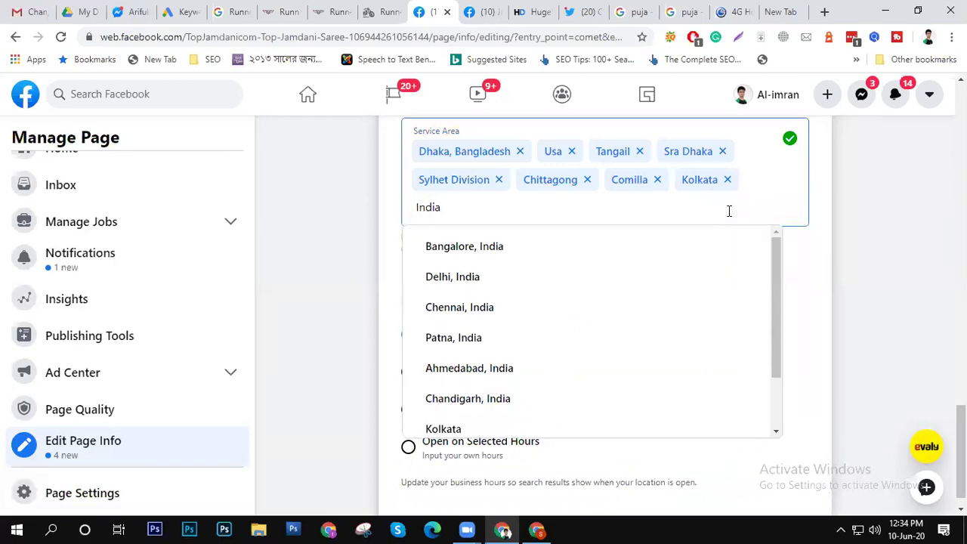
left_click(579, 280)
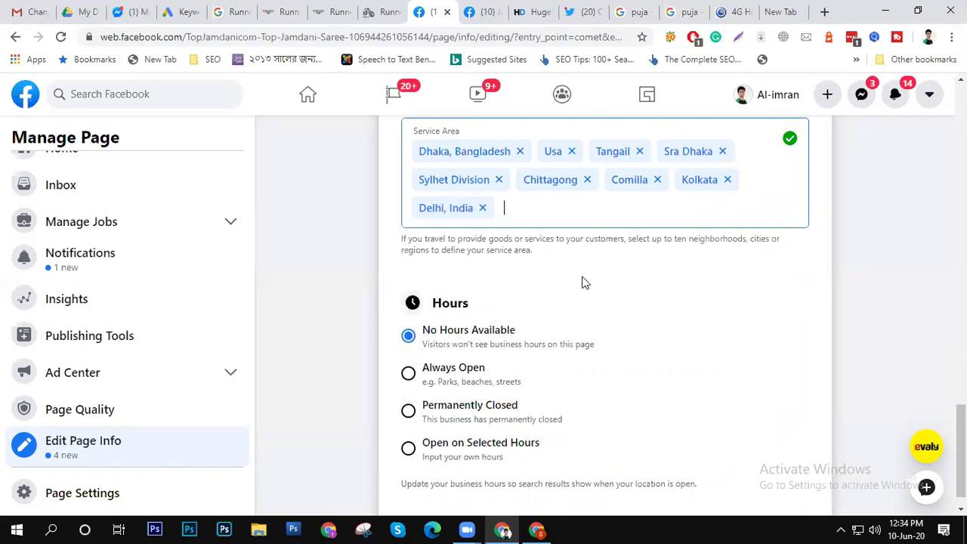
Search 'west' and add West Bengal to the service areas
left_click(573, 207)
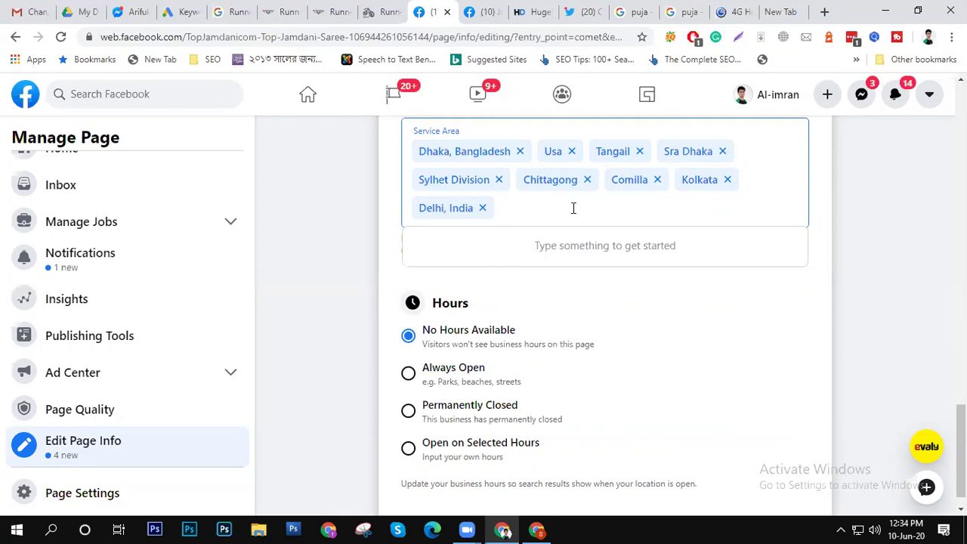
type("ko")
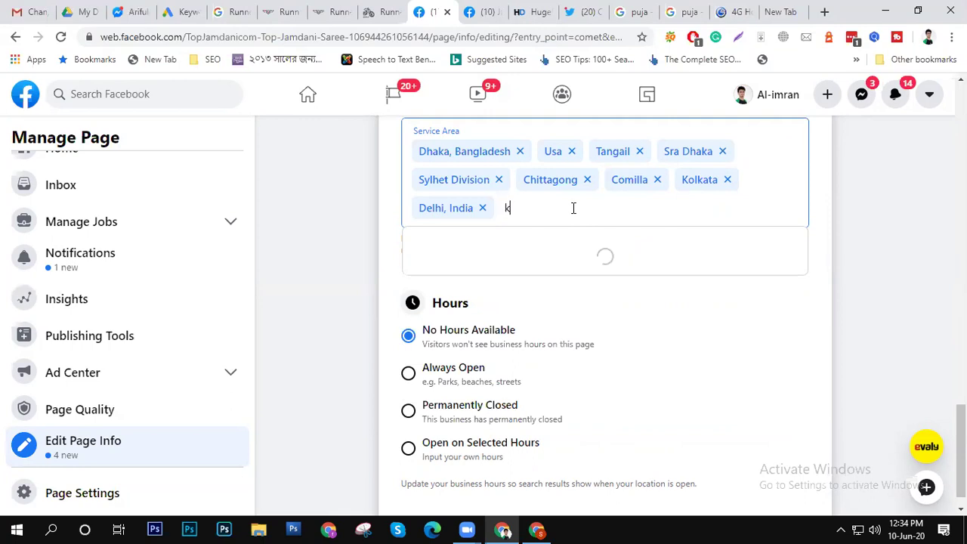
key("BackSpace")
key("BackSpace")
type("west")
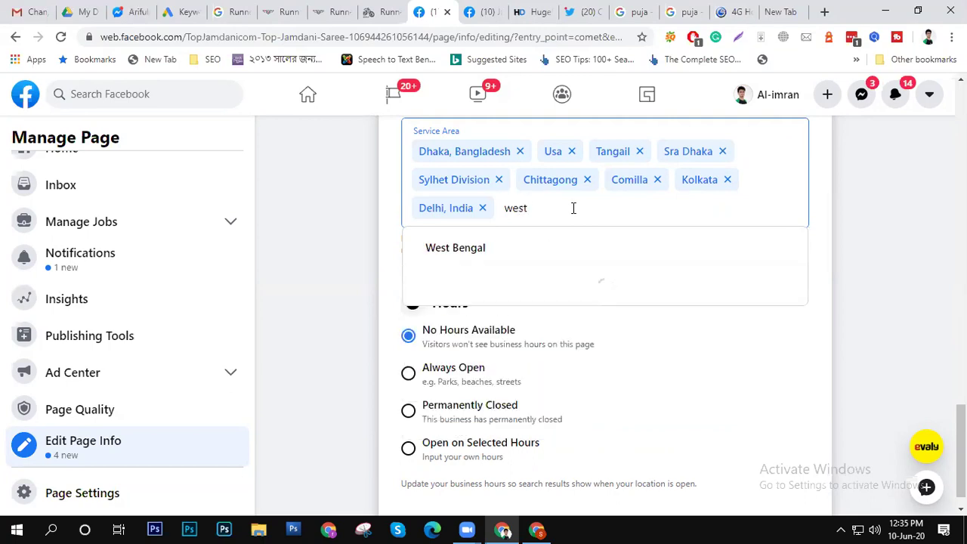
left_click(516, 247)
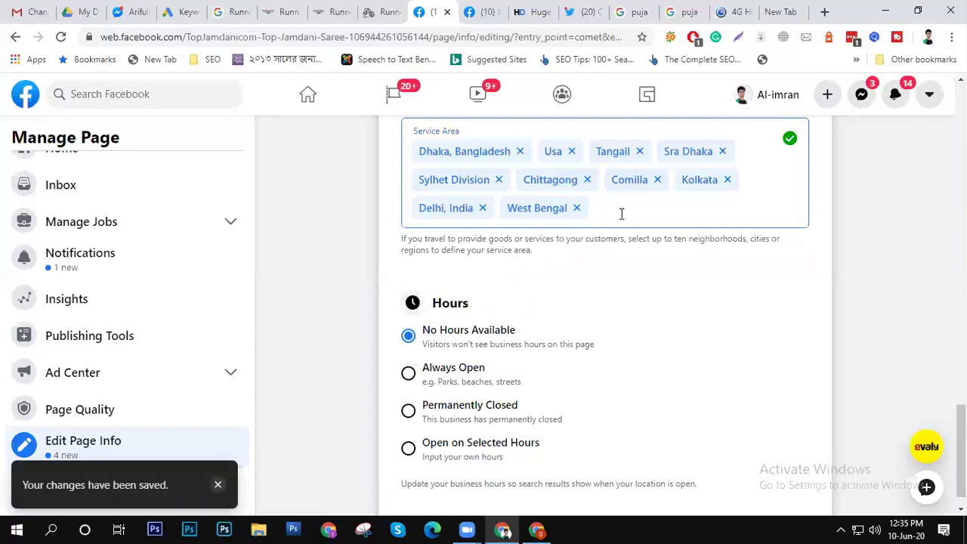
Try adding Lahore, Pakistan, which triggers the ten-area limit error
type("Pakis")
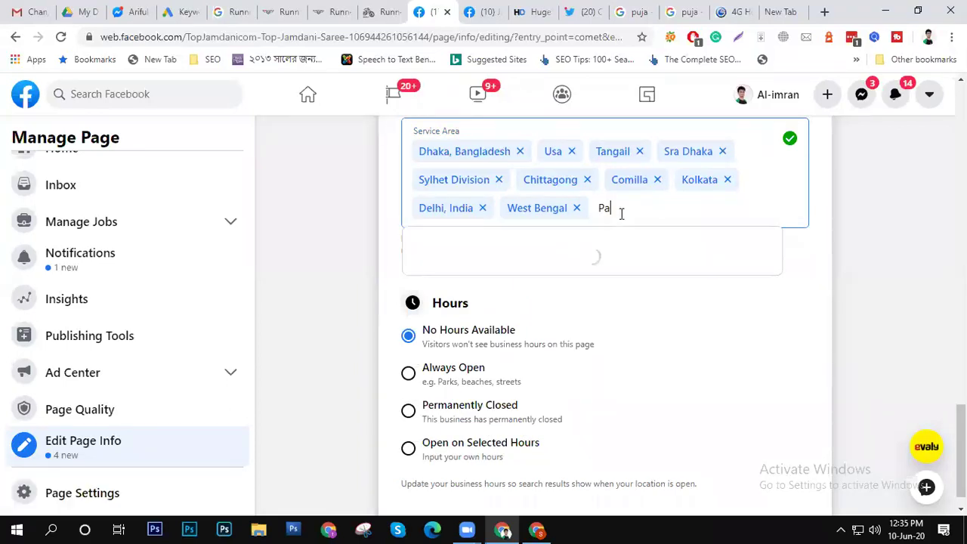
key("BackSpace")
key("BackSpace")
key("BackSpace")
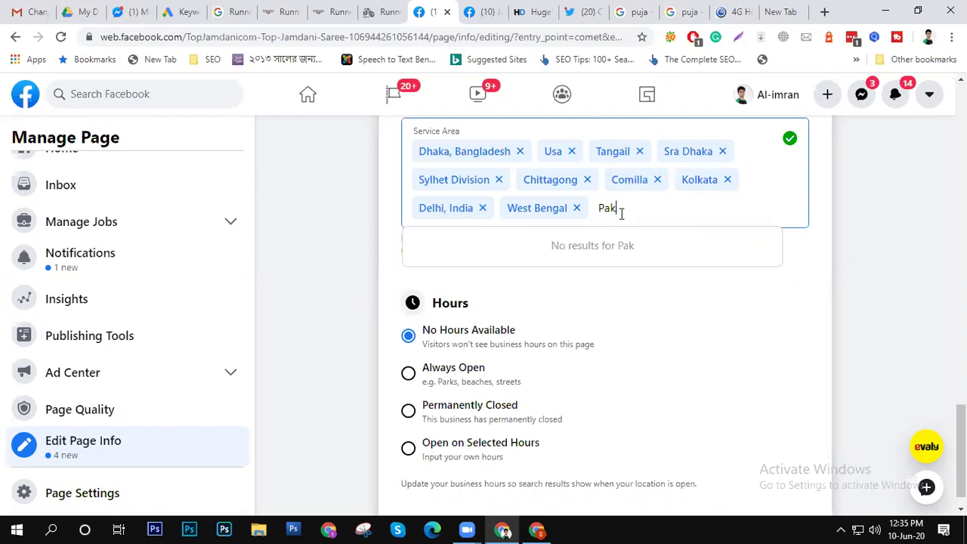
key("BackSpace")
type("ak")
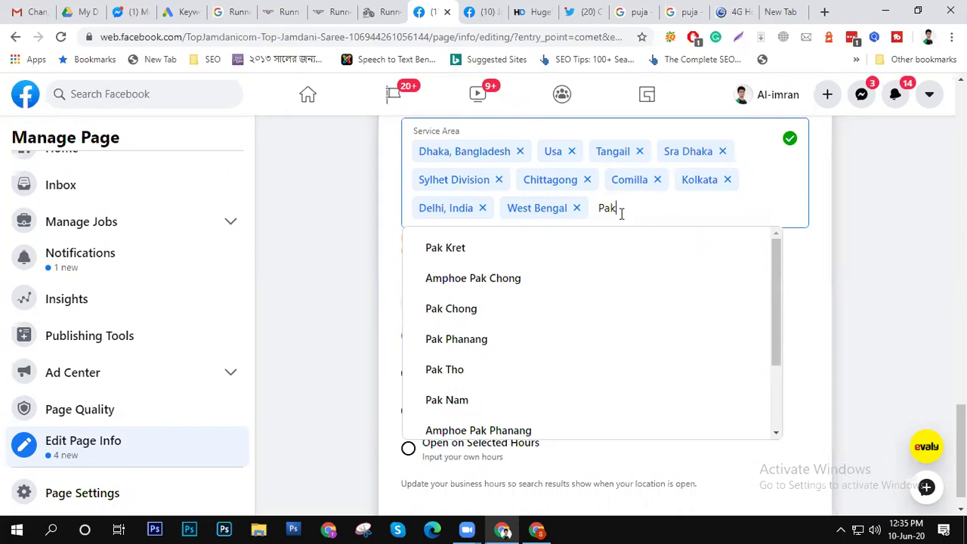
type("ista")
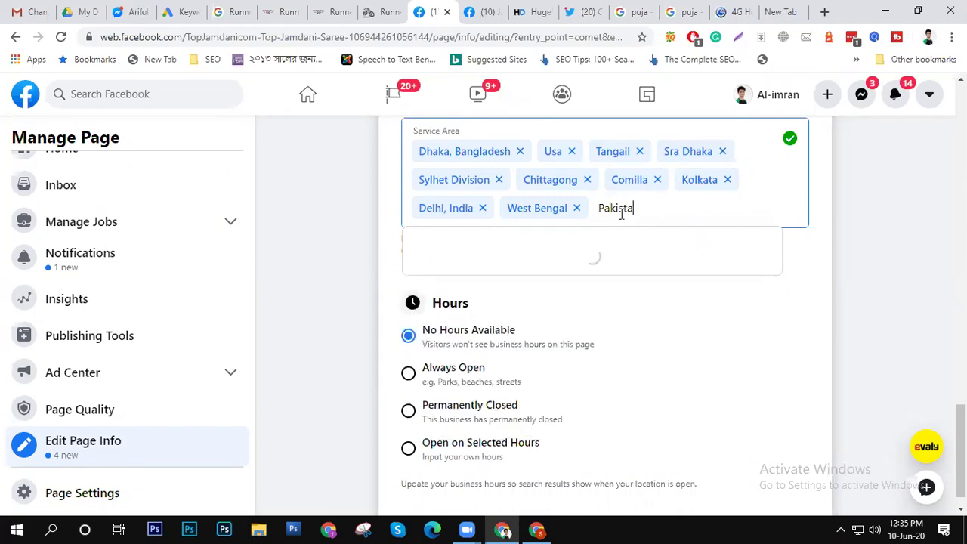
type("l")
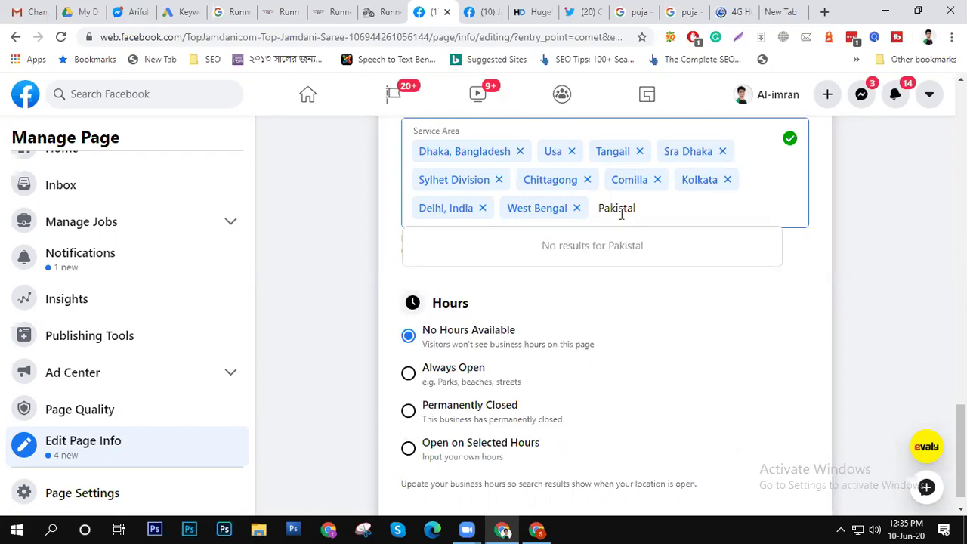
key("BackSpace")
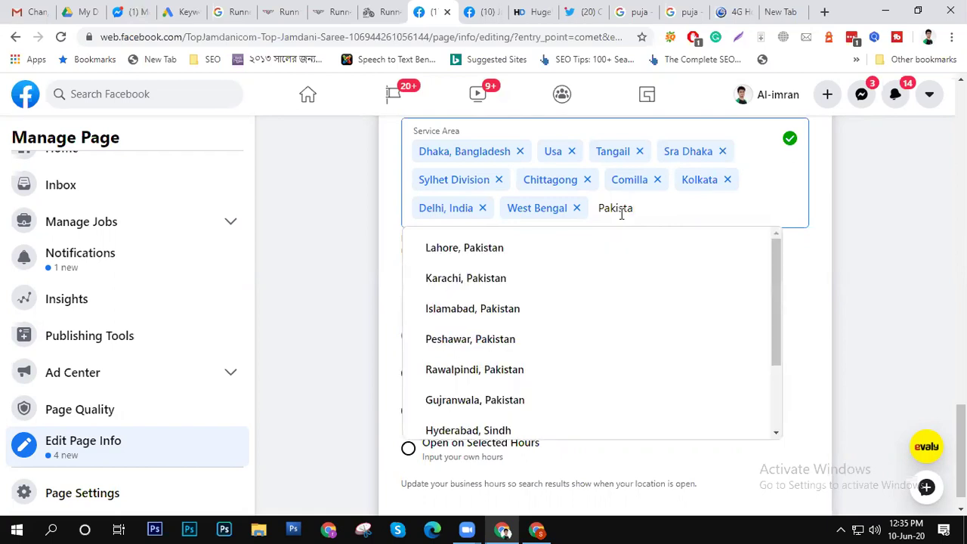
left_click(567, 248)
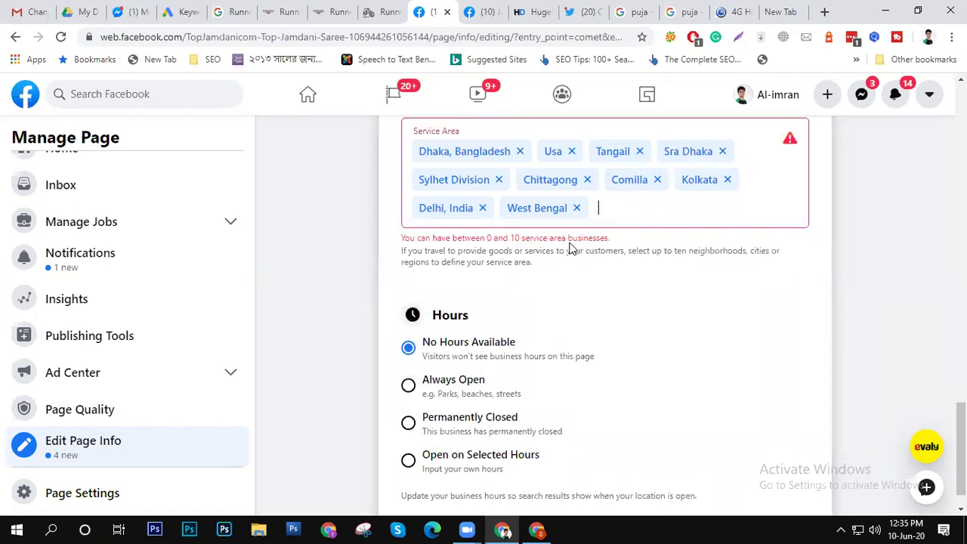
left_click(659, 207)
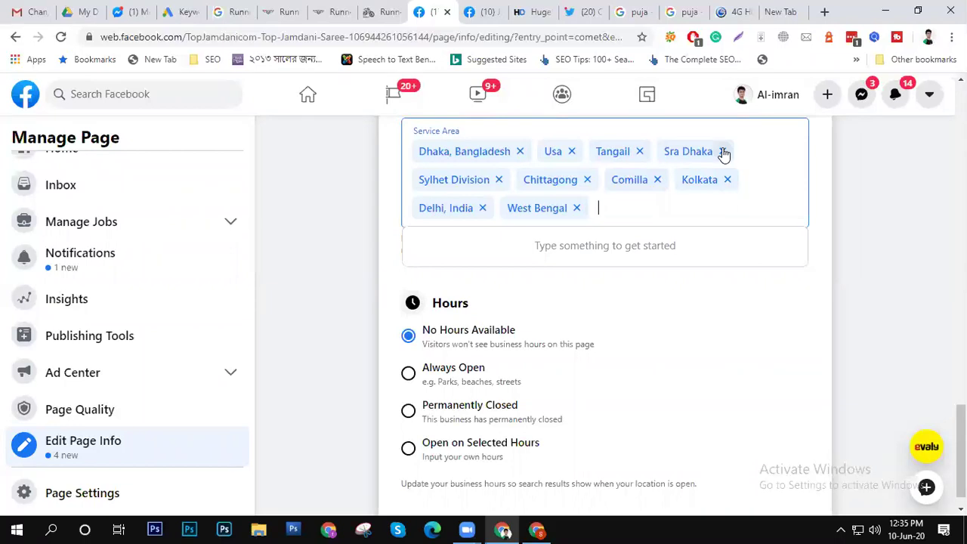
Remove the Sra Dhaka tag from the service areas
left_click(723, 151)
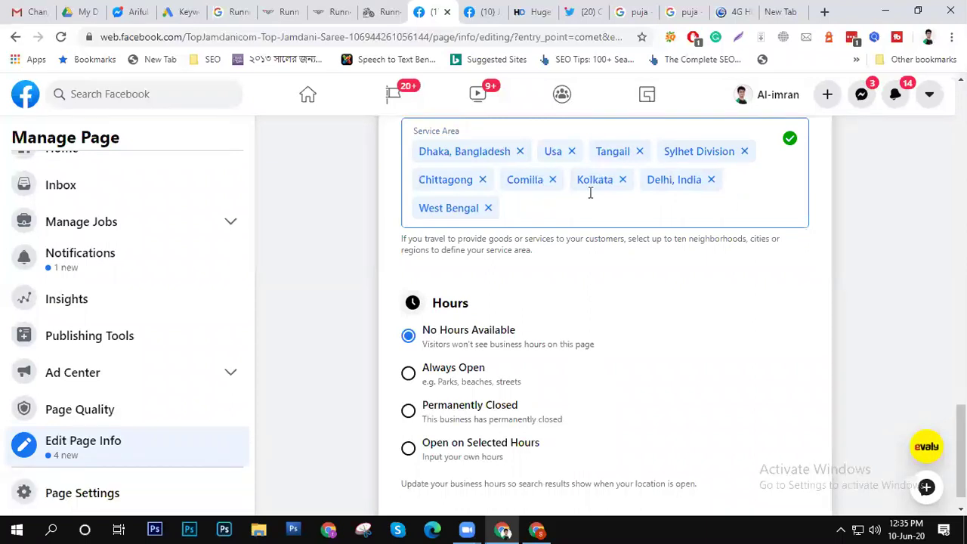
scroll(662, 184, "up", 5)
scroll(631, 281, "down", 5)
scroll(627, 305, "down", 1)
scroll(641, 314, "up", 5)
Uncheck 'Customers visit my business at my street address' in the Location section
scroll(652, 317, "down", 5)
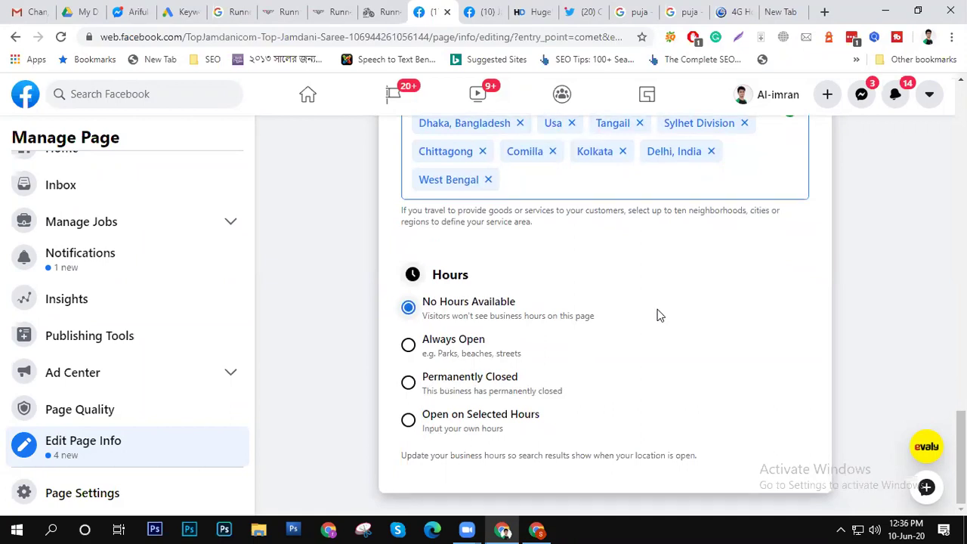
scroll(657, 315, "up", 5)
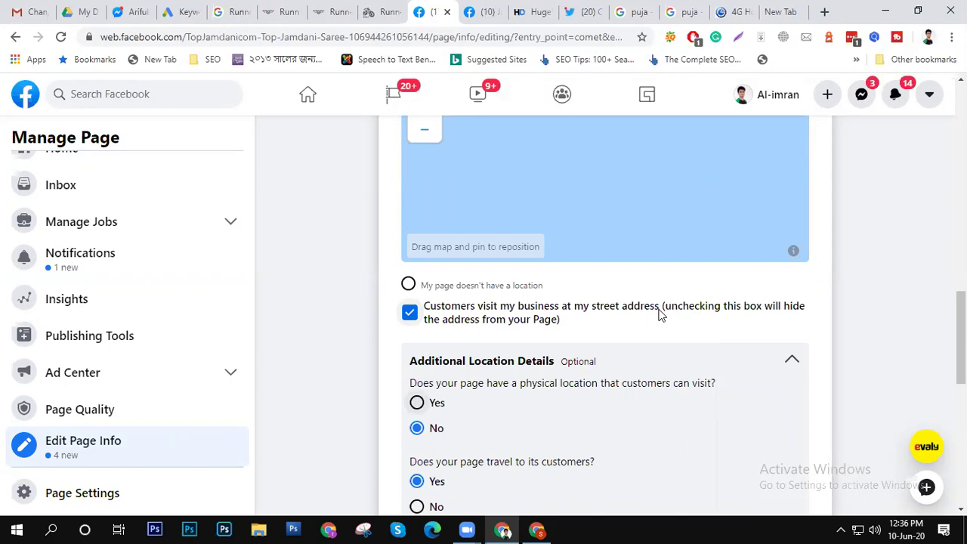
scroll(658, 315, "down", 4)
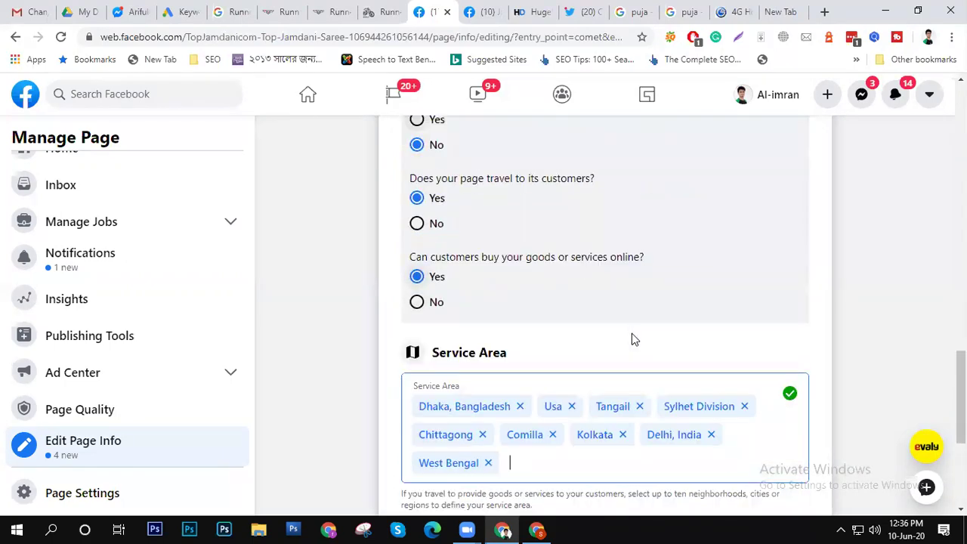
scroll(631, 339, "up", 4)
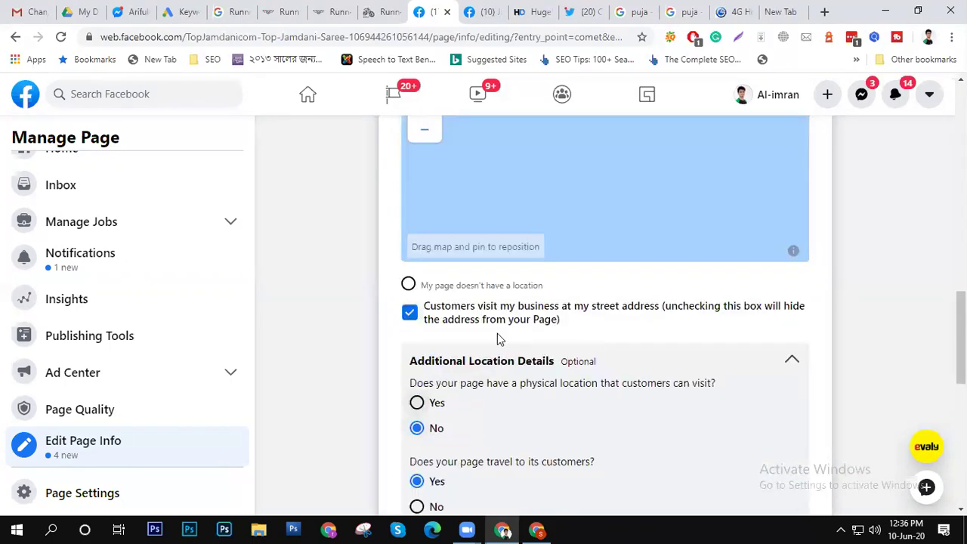
left_click(409, 313)
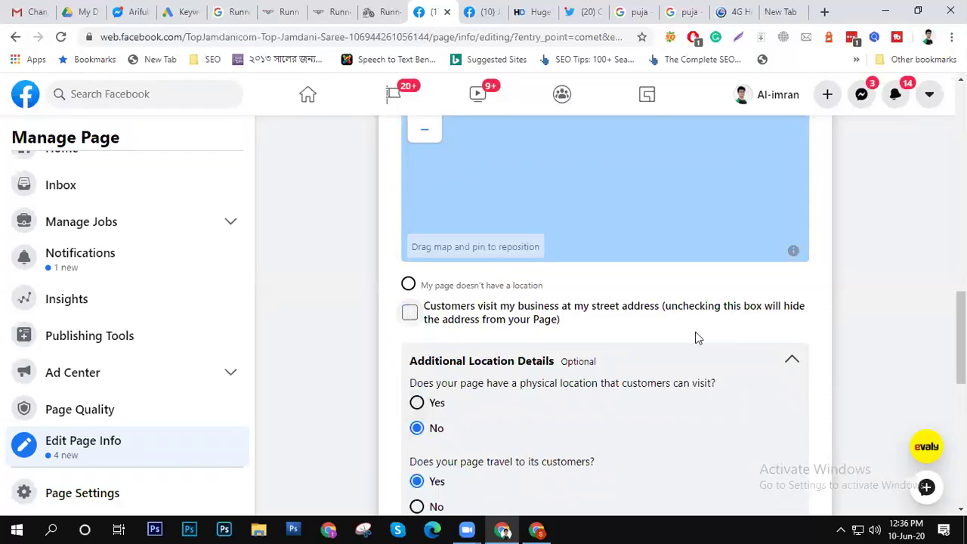
scroll(620, 352, "down", 6)
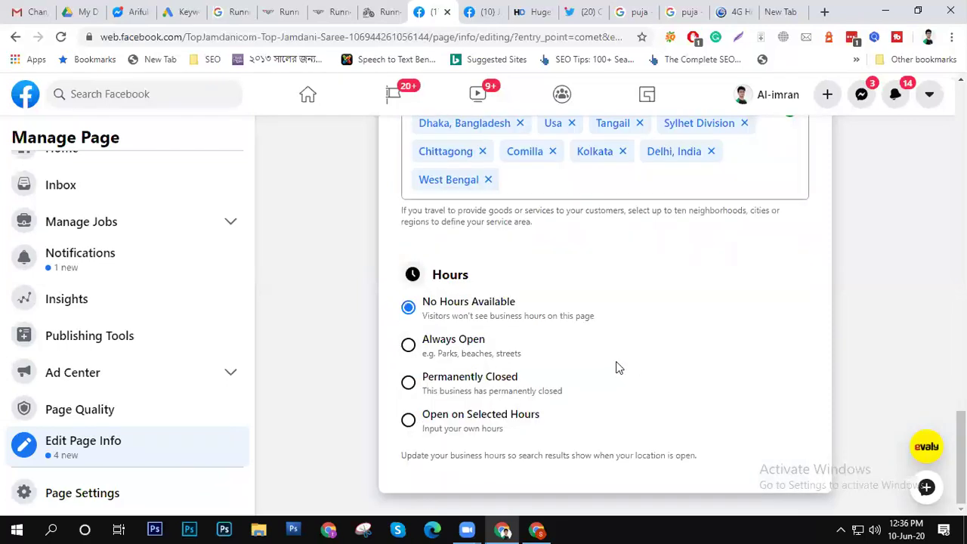
Select 'Always Open' under Hours in Edit Page Info and review the form
left_click(409, 346)
scroll(618, 375, "up", 15)
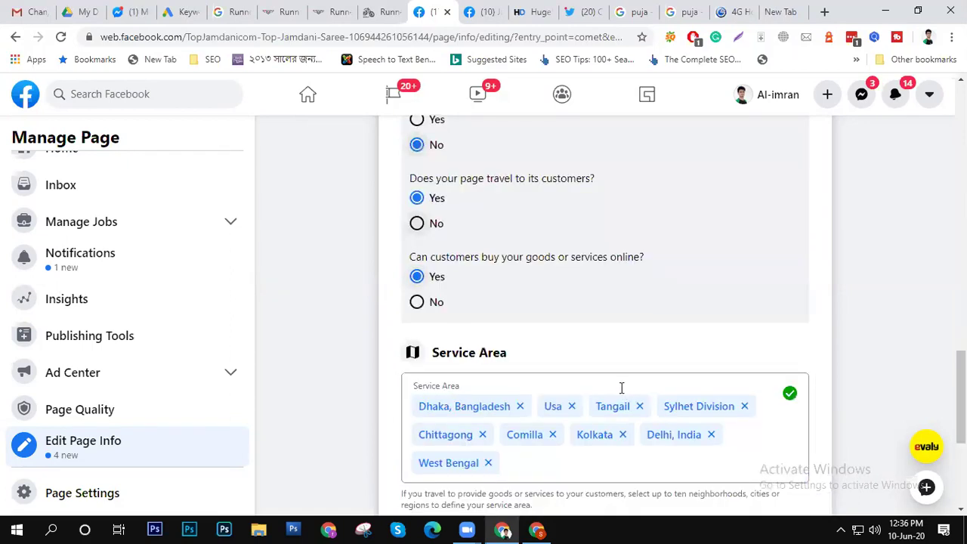
scroll(623, 375, "down", 15)
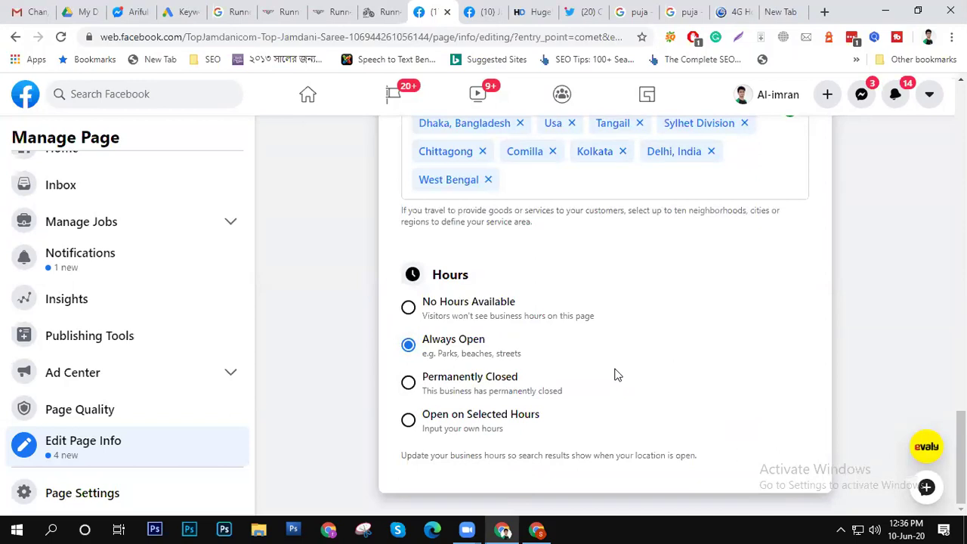
scroll(616, 374, "up", 5)
scroll(616, 370, "down", 5)
scroll(627, 367, "up", 2)
scroll(634, 347, "up", 10)
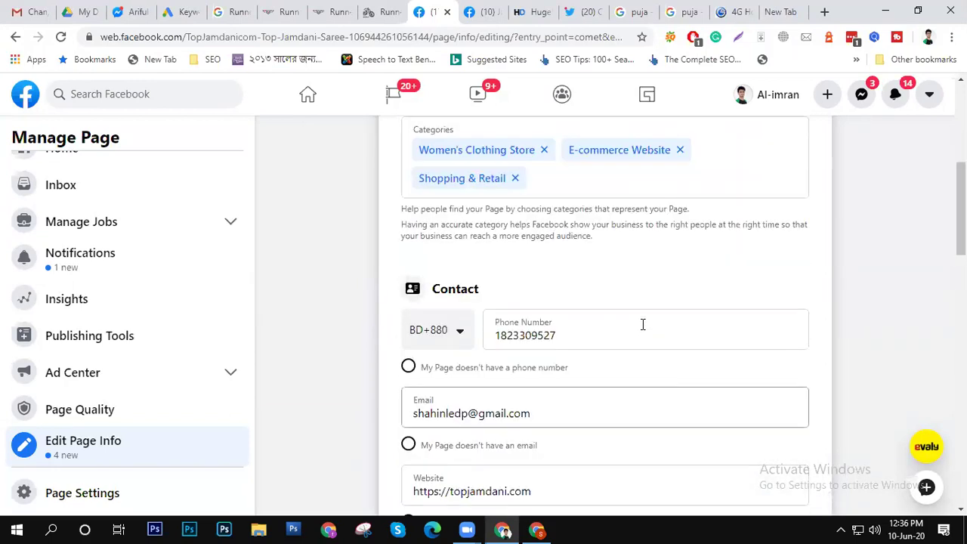
scroll(638, 321, "down", 8)
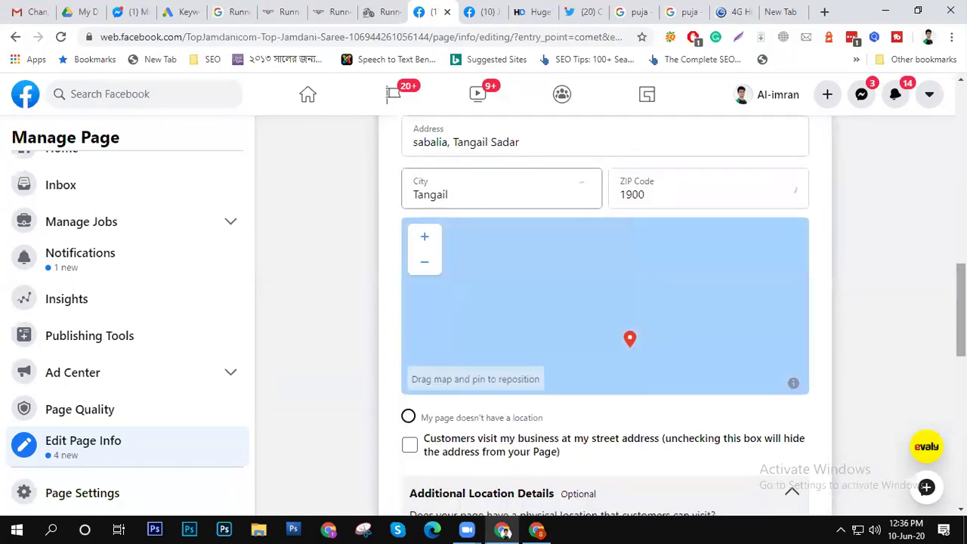
scroll(630, 350, "down", 3)
scroll(504, 531, "down", 5)
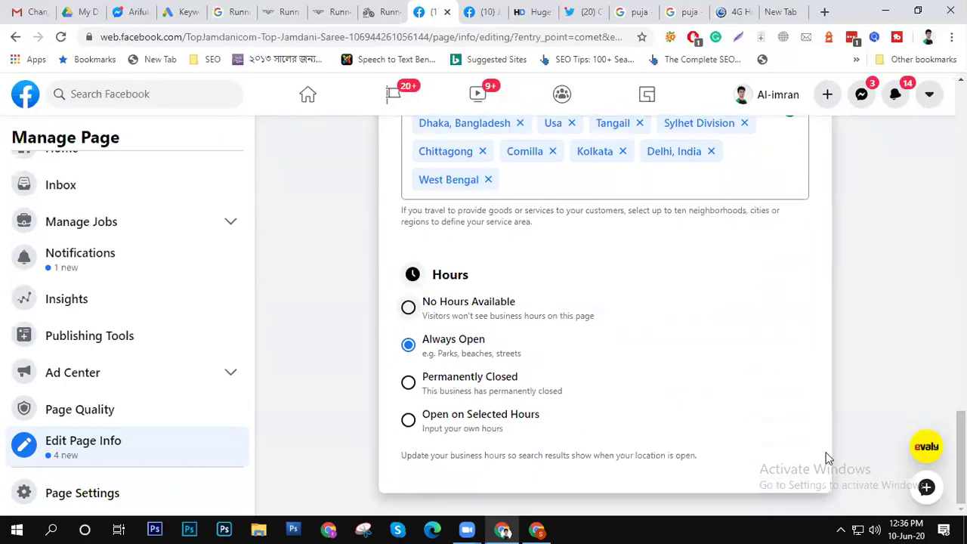
scroll(838, 431, "up", 9)
scroll(856, 390, "up", 8)
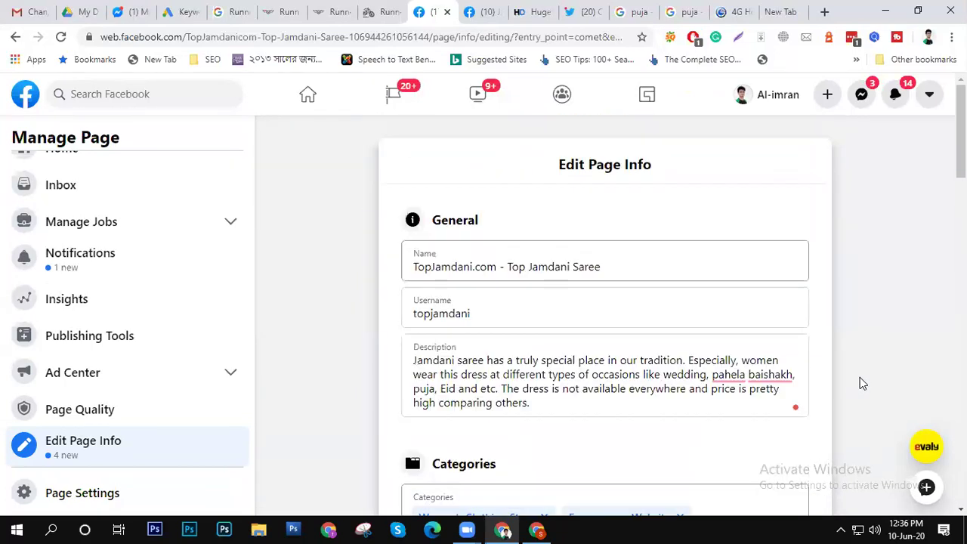
scroll(865, 374, "down", 12)
scroll(867, 381, "down", 2)
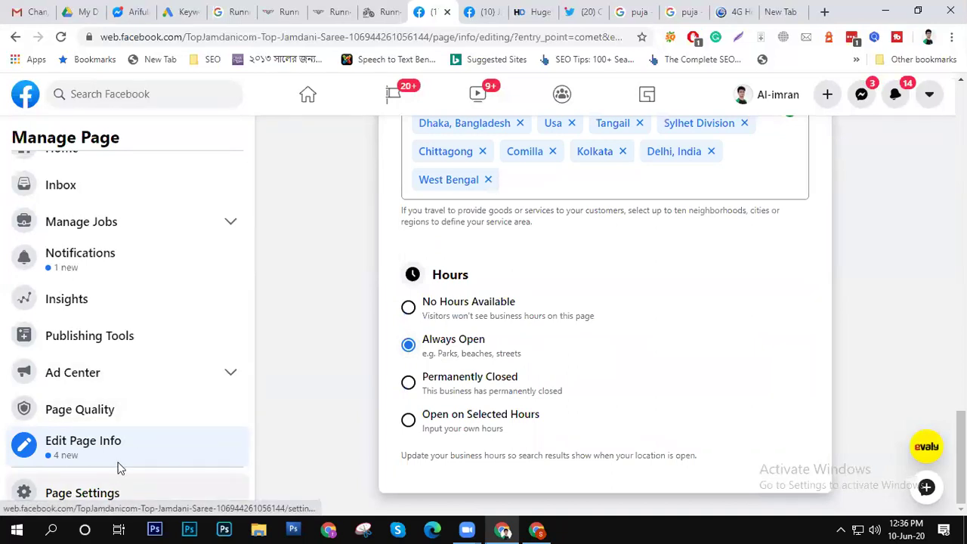
scroll(91, 313, "up", 2)
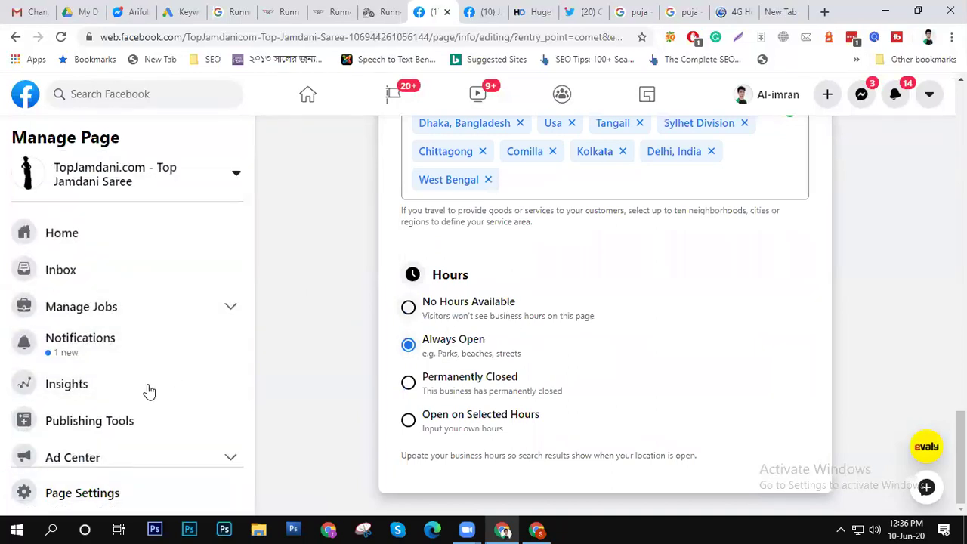
scroll(158, 475, "down", 2)
Open Page Settings > Page Info and focus the empty Contact phone number field
left_click(109, 495)
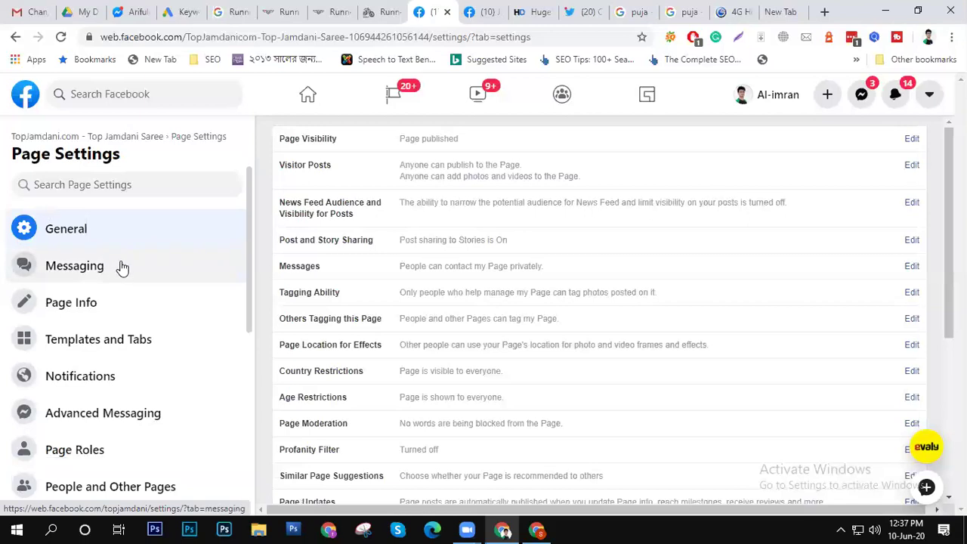
scroll(119, 272, "down", 5)
scroll(121, 276, "up", 5)
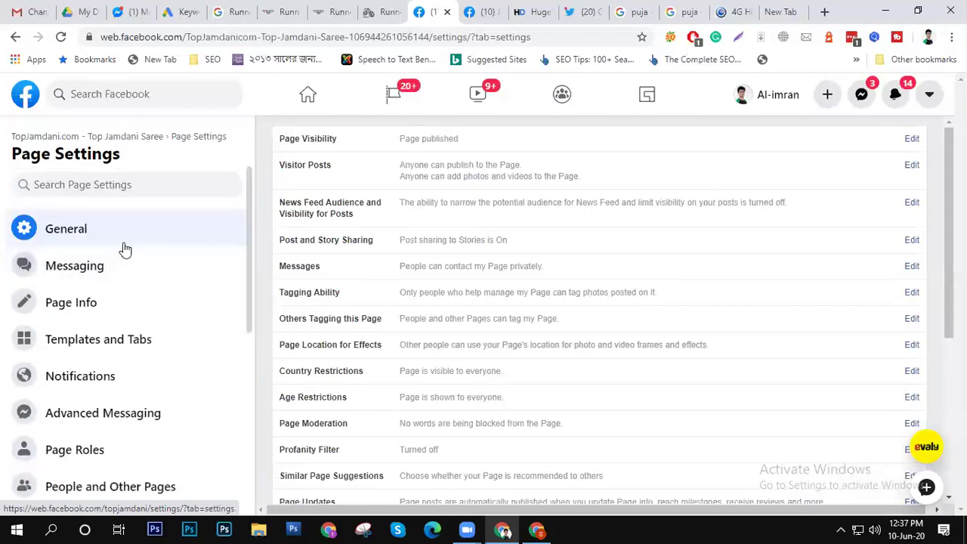
left_click(115, 302)
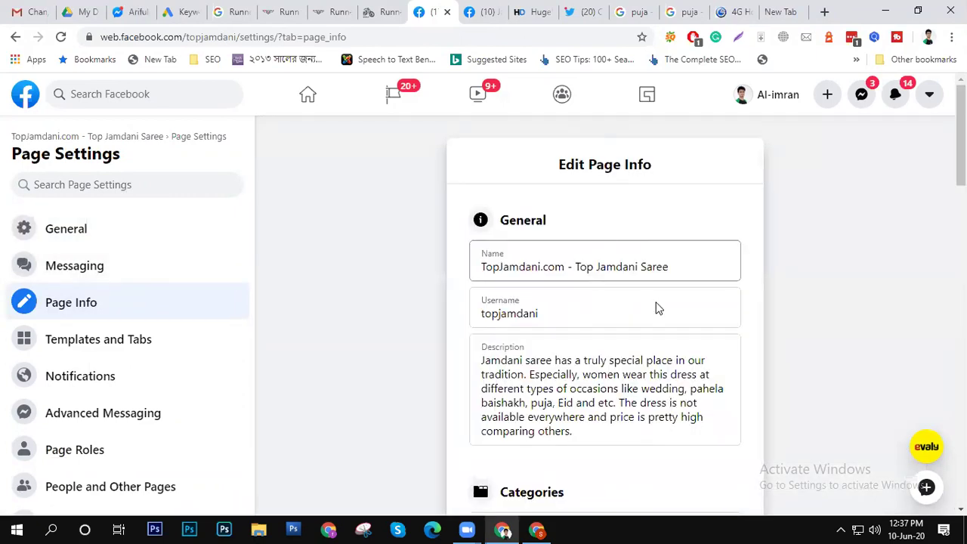
scroll(683, 363, "down", 10)
scroll(717, 407, "up", 5)
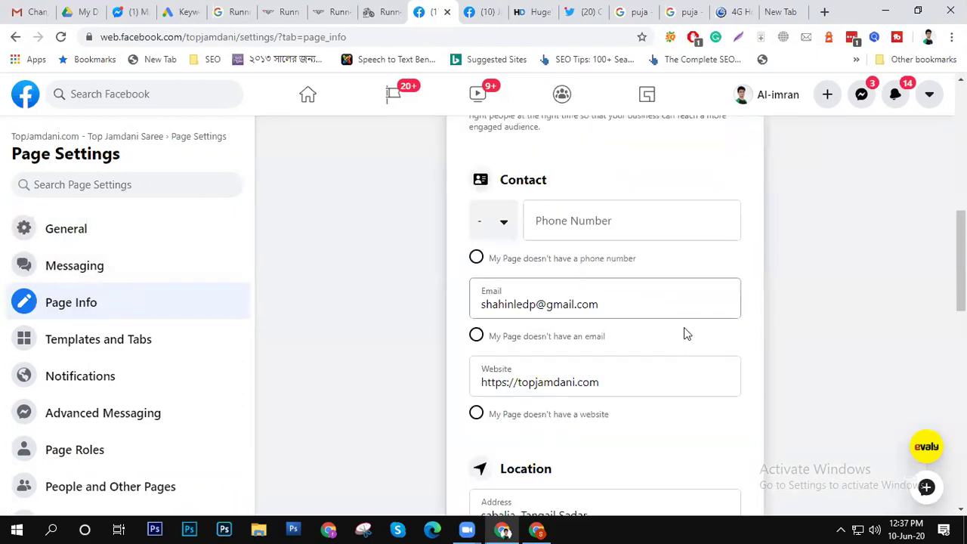
scroll(658, 236, "down", 5)
scroll(660, 227, "up", 5)
left_click(657, 219)
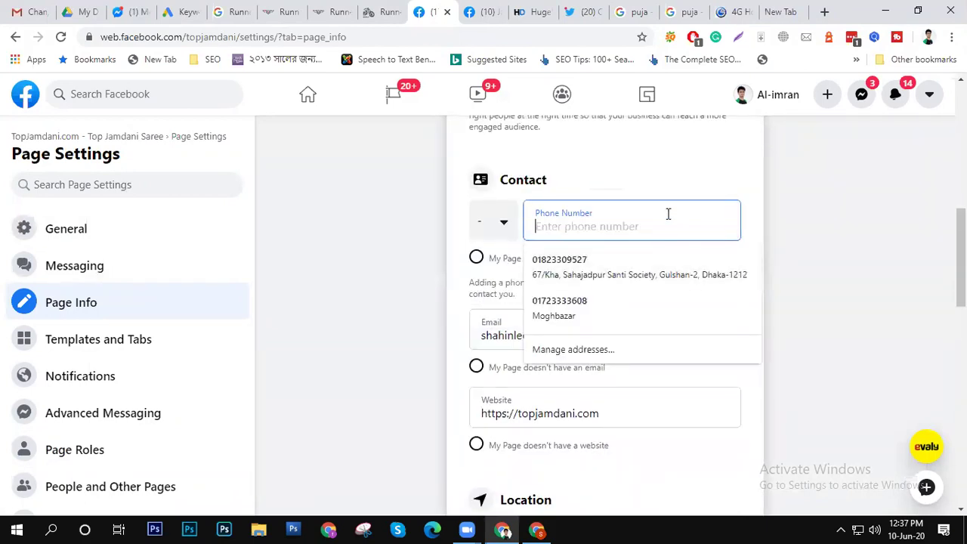
left_click(383, 195)
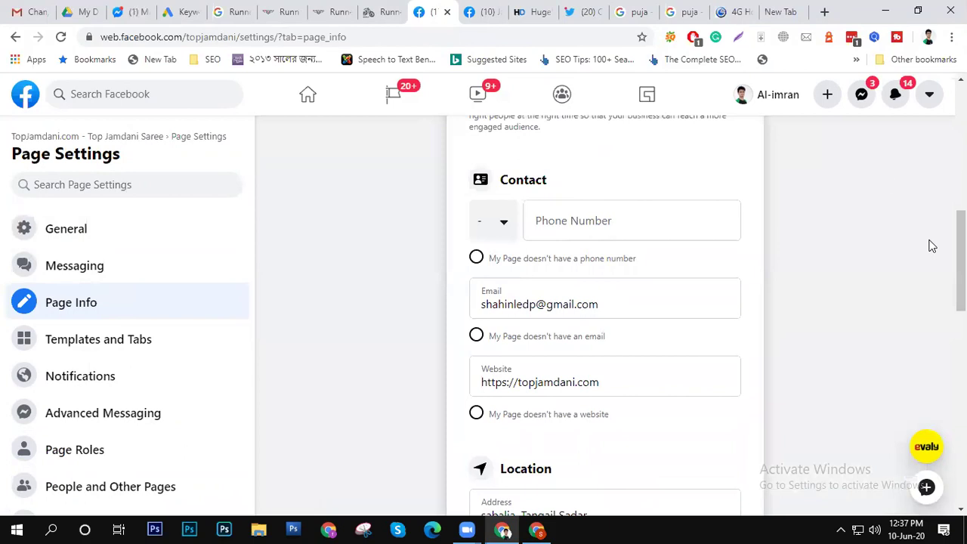
Search '+880' in the country-code list and choose Bangladesh (BD +880)
left_click(489, 225)
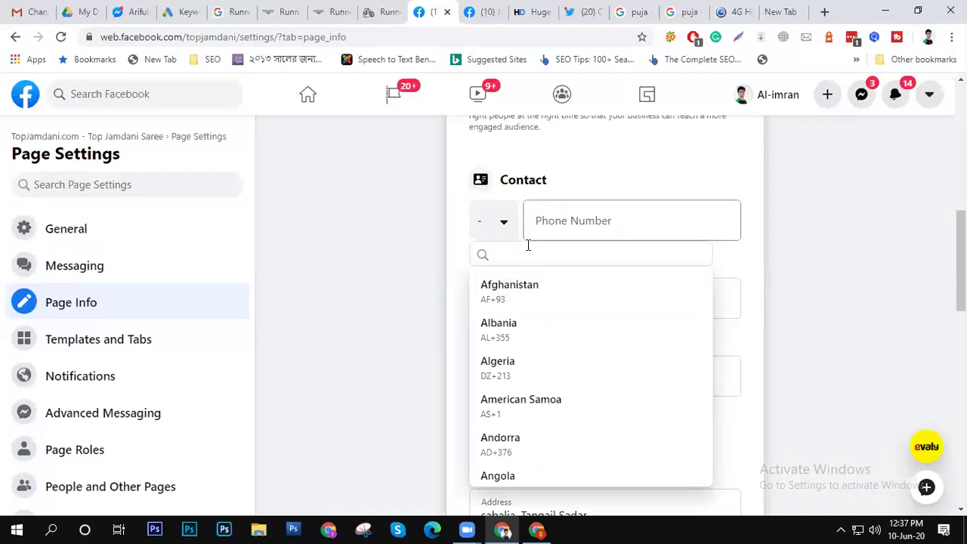
left_click(562, 214)
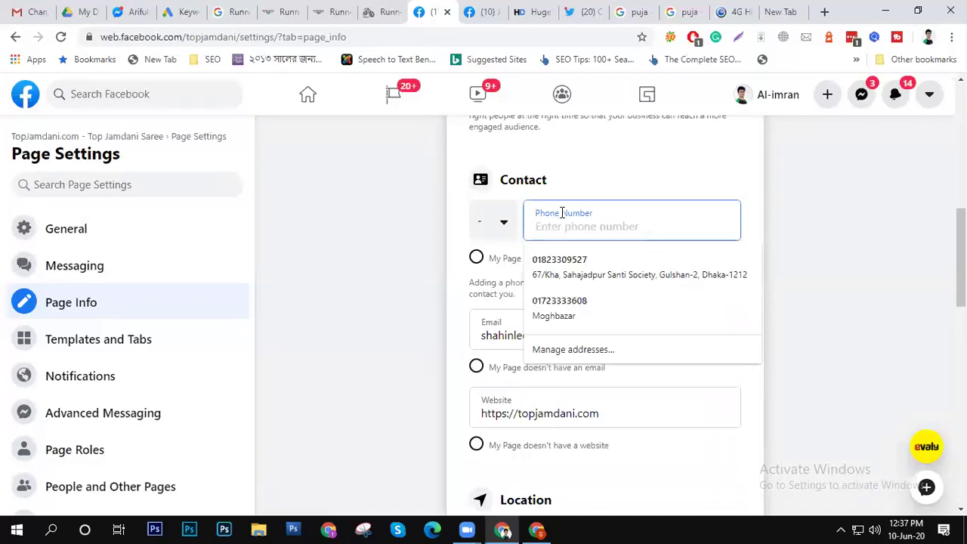
type("+8801")
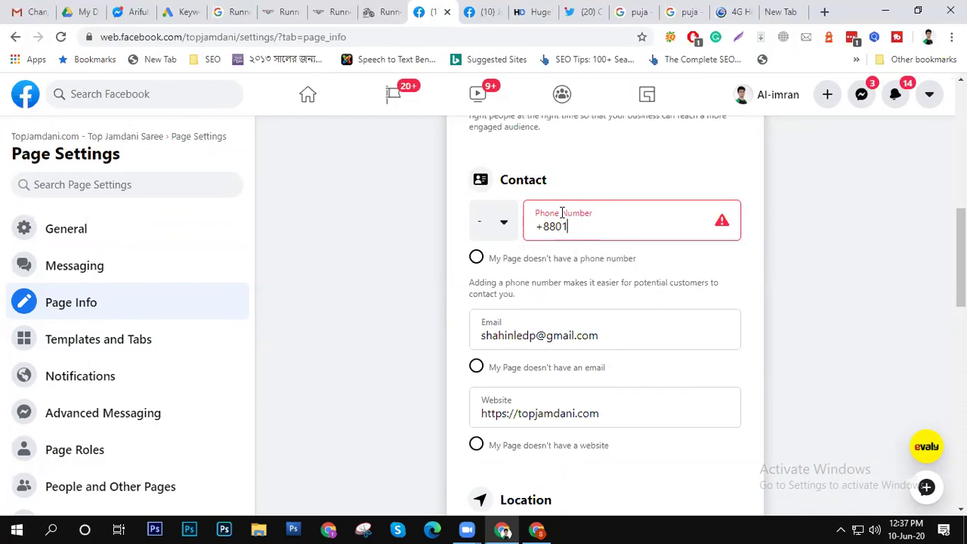
key("BackSpace")
key("BackSpace")
key("BackSpace")
key("BackSpace")
key("BackSpace")
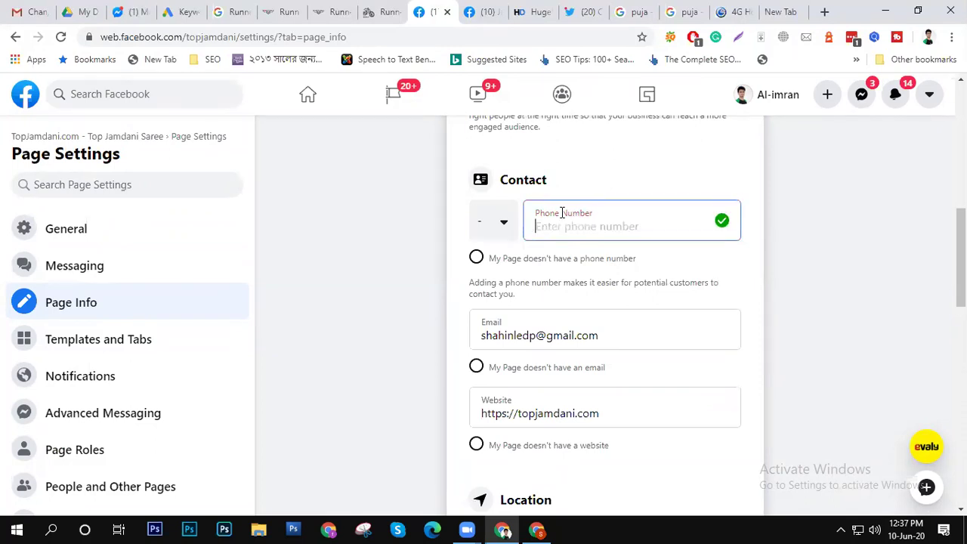
left_click(527, 205)
left_click(495, 224)
left_click(496, 230)
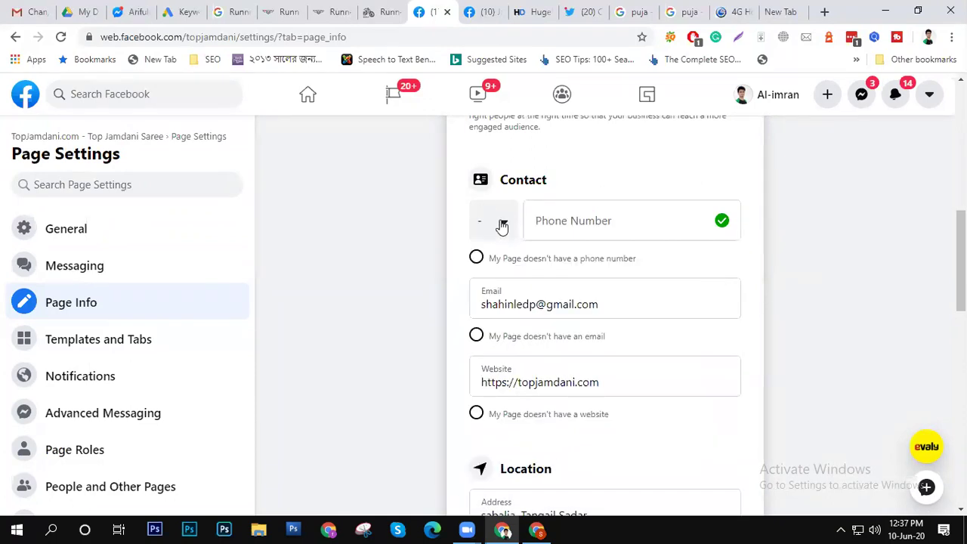
left_click(495, 223)
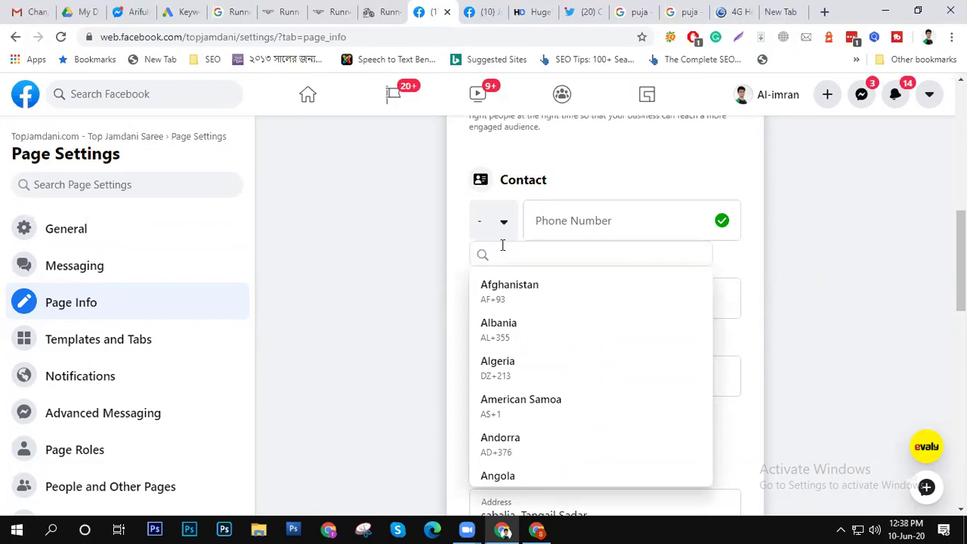
type("+88")
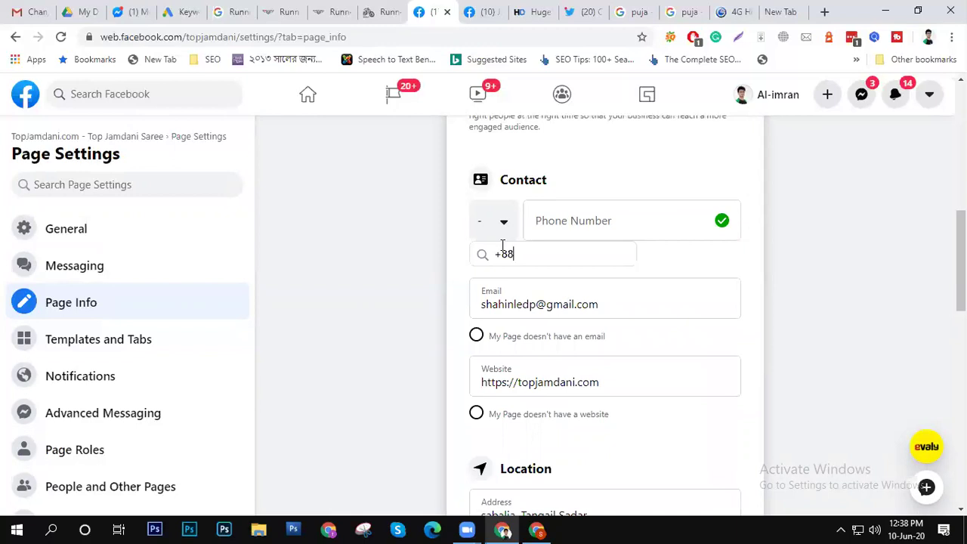
type("0")
left_click(552, 302)
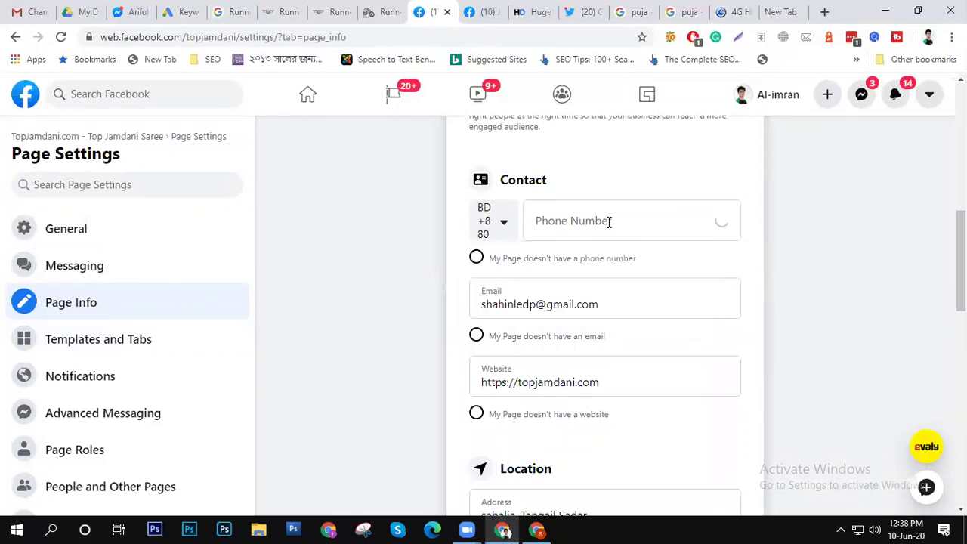
left_click(609, 220)
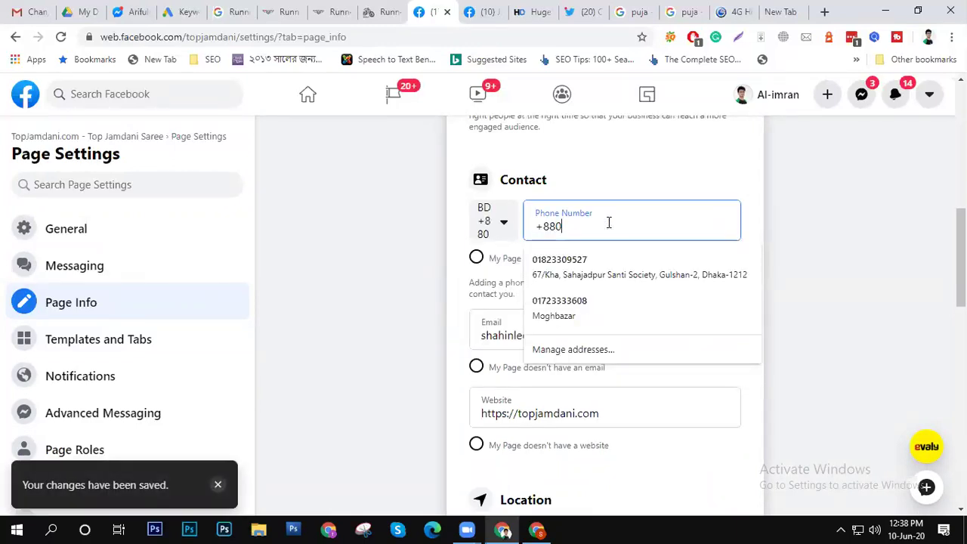
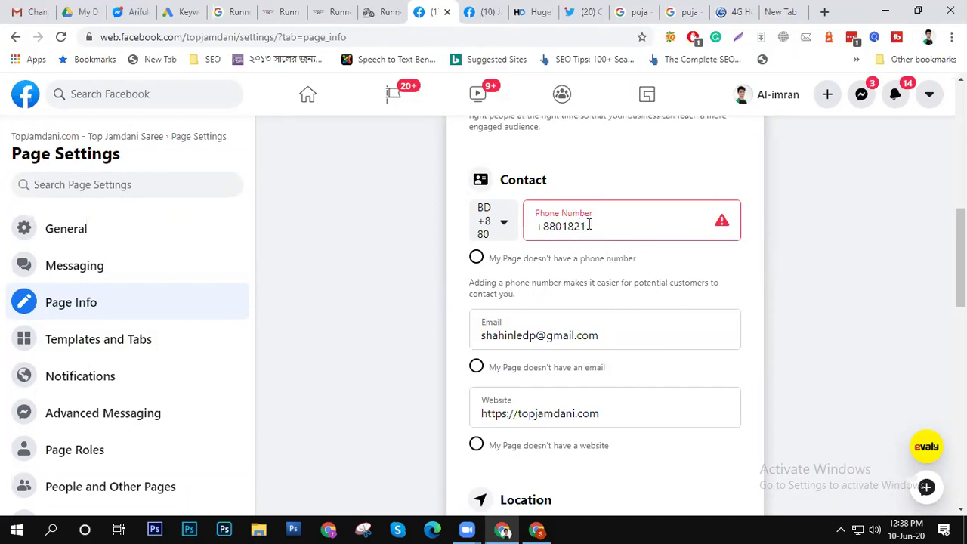
Enter the Page's contact phone number in the Phone Number field
left_click(793, 286)
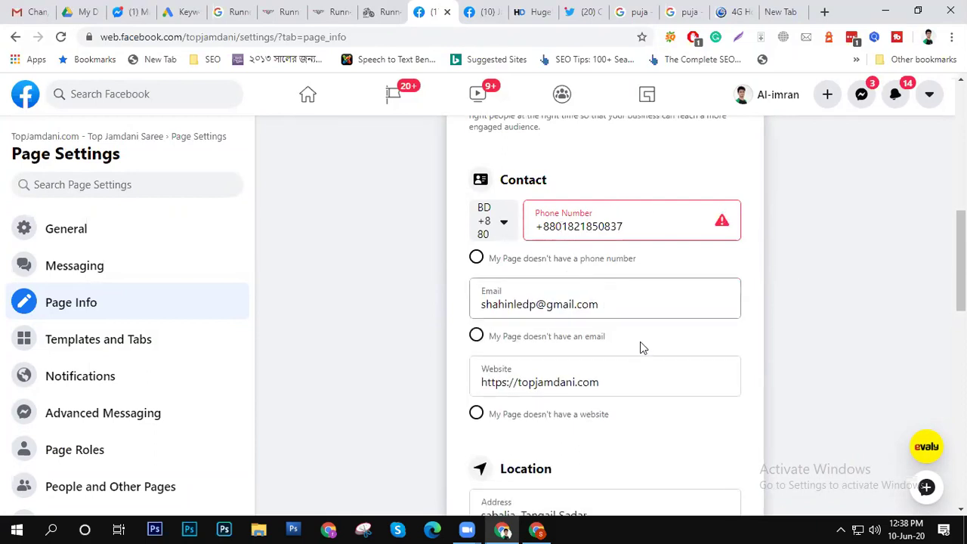
left_click(654, 388)
left_click(667, 225)
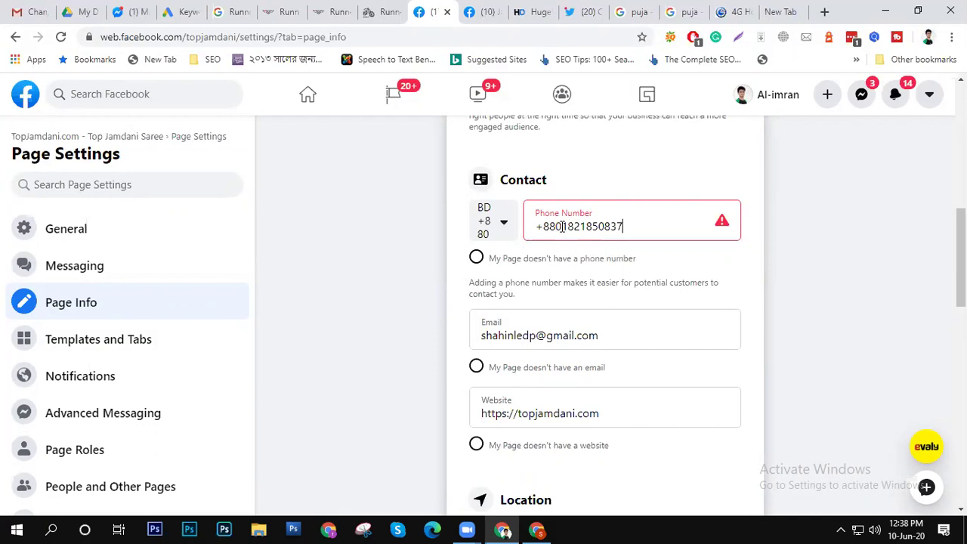
Delete the duplicated leading +880 from the phone number so it auto-saves
left_click_drag(565, 225, 432, 226)
key("BackSpace")
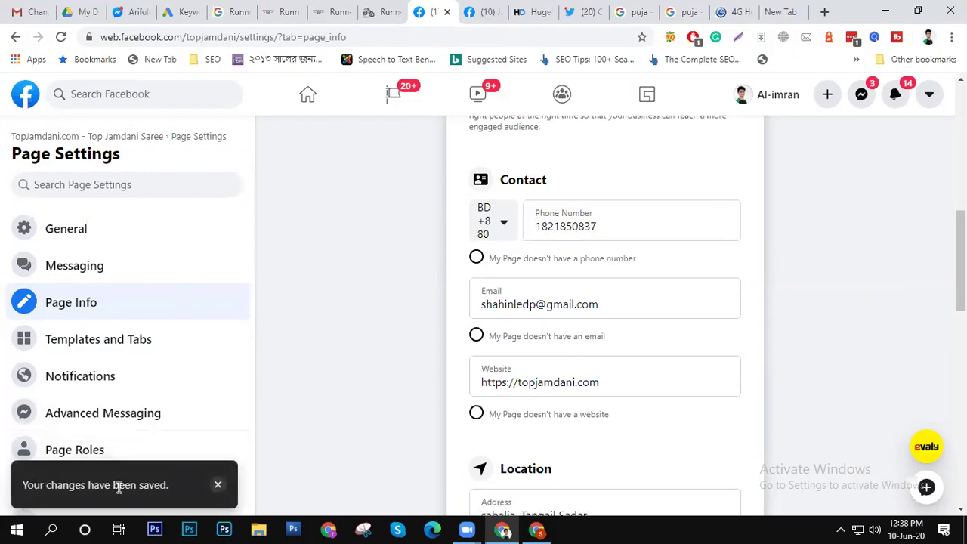
scroll(608, 240, "up", 1)
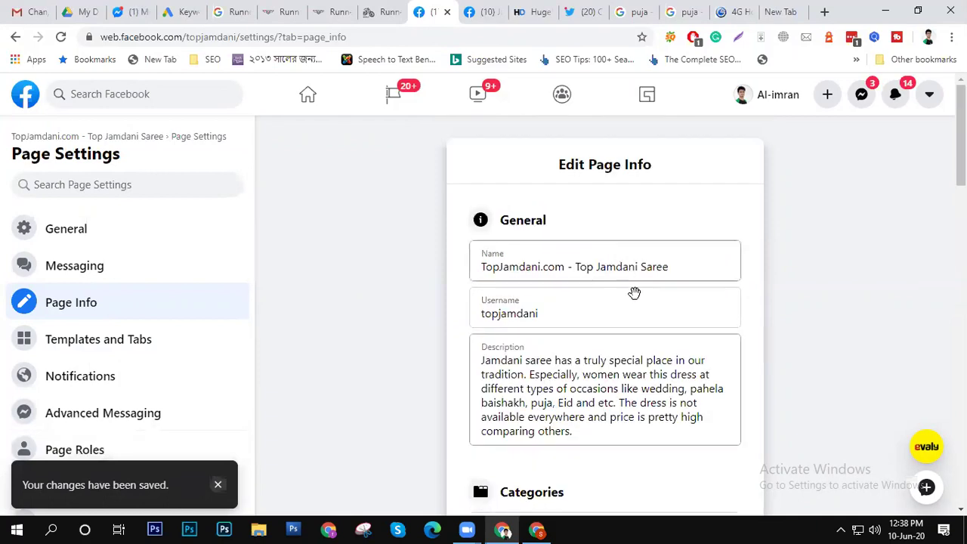
scroll(75, 328, "down", 2)
scroll(176, 328, "up", 2)
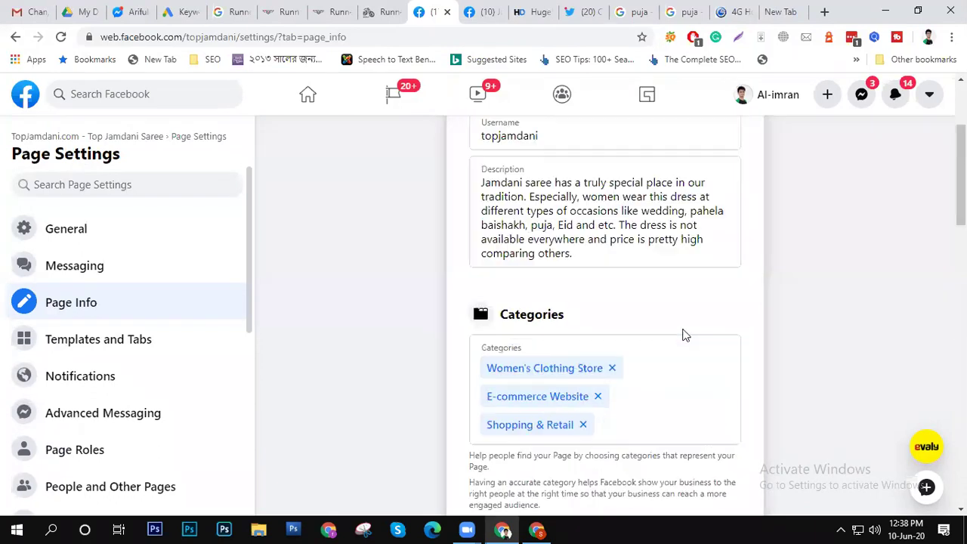
scroll(643, 367, "down", 4)
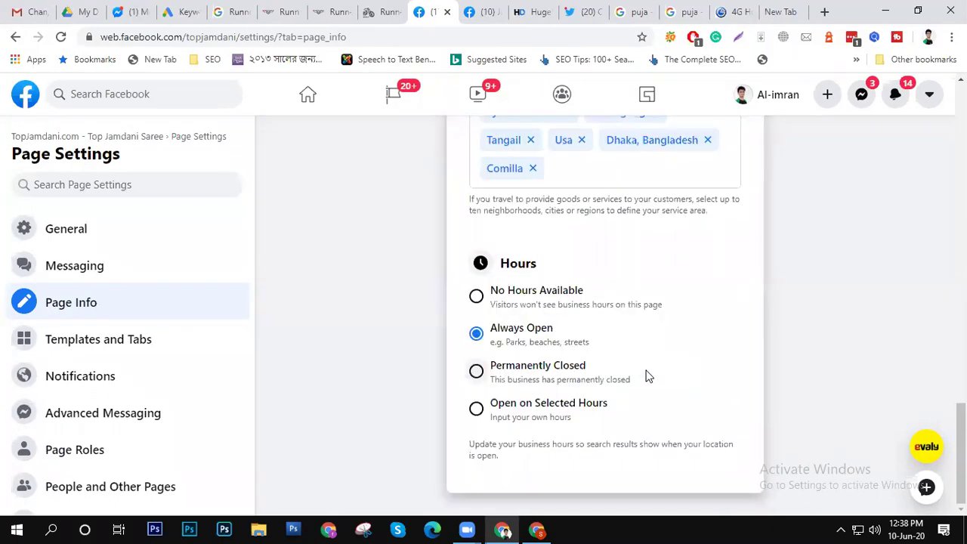
scroll(654, 389, "up", 10)
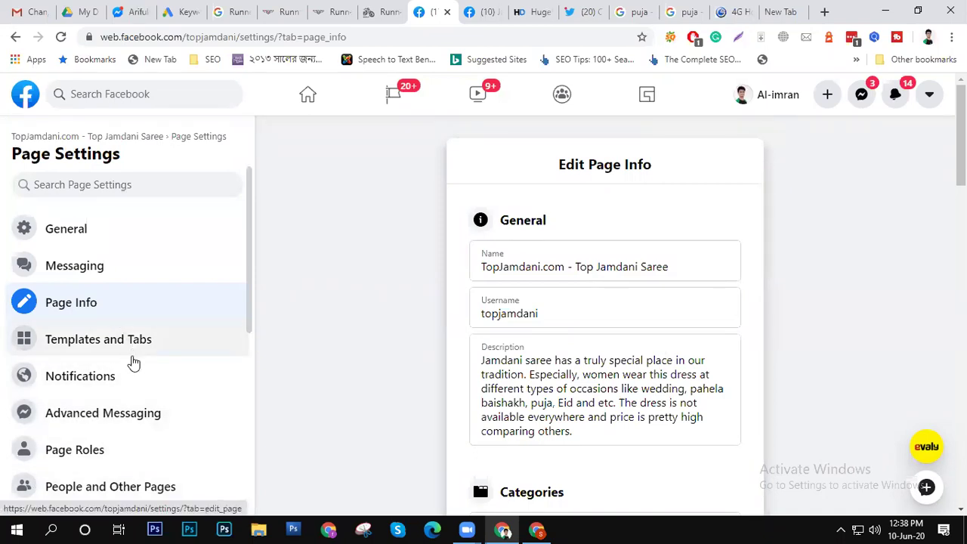
In General > Visitor Posts, tick 'Review posts by other people before they are published' and save
left_click(91, 234)
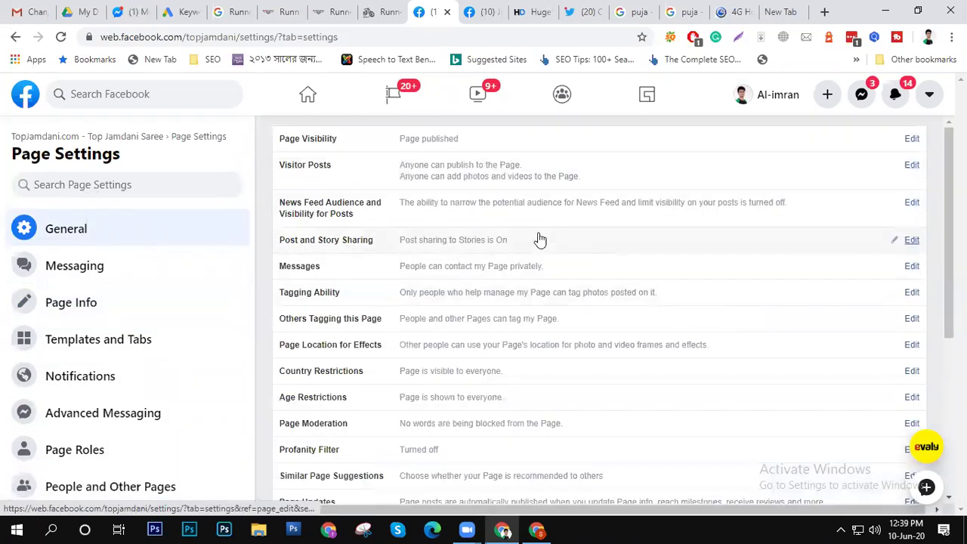
left_click(911, 141)
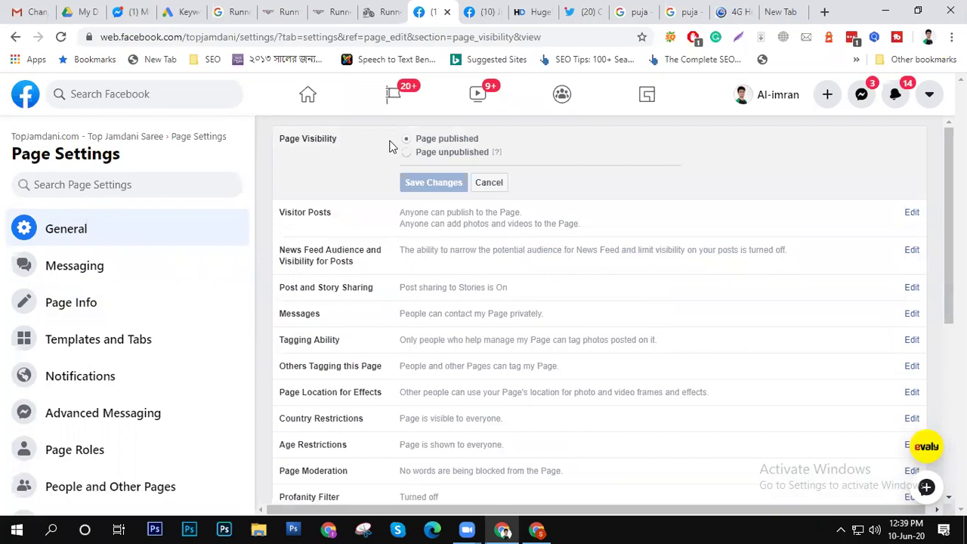
left_click(453, 231)
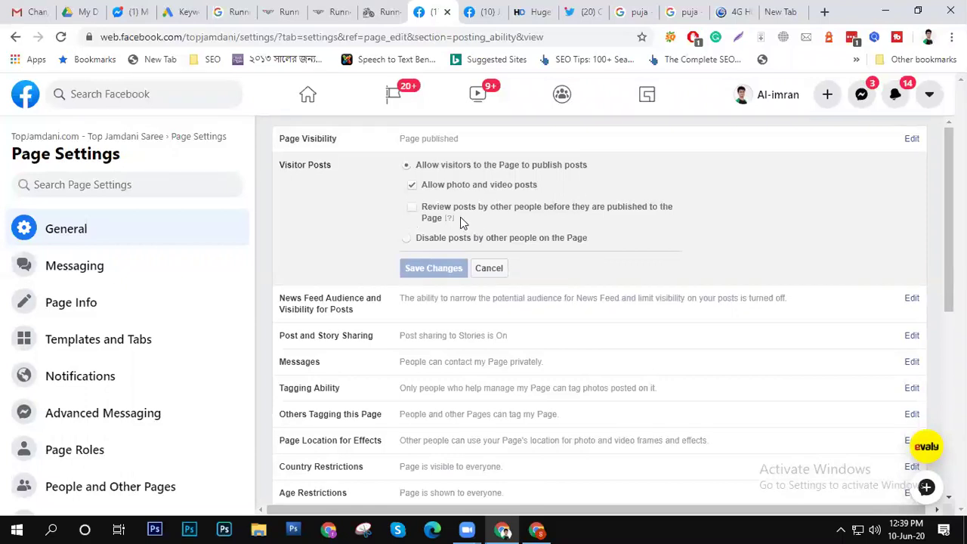
left_click(413, 208)
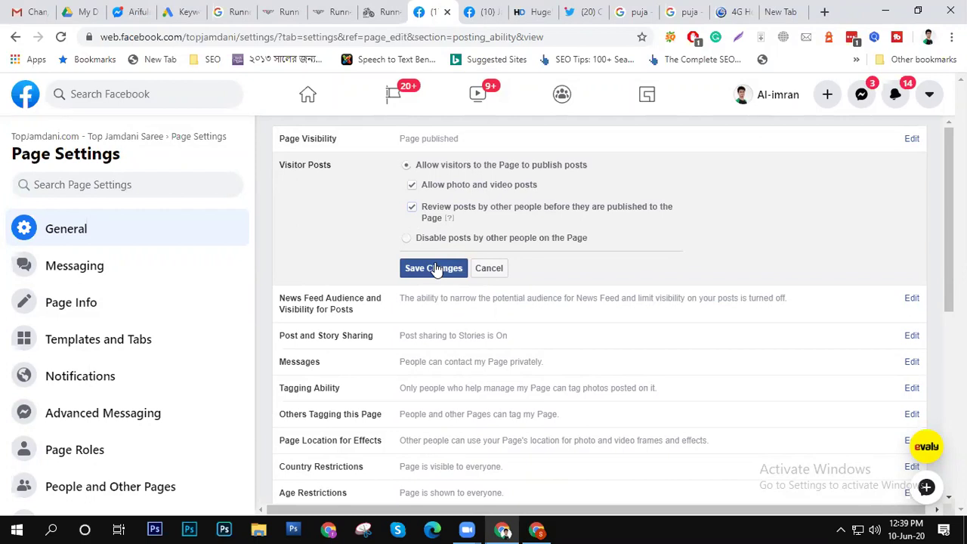
left_click(440, 270)
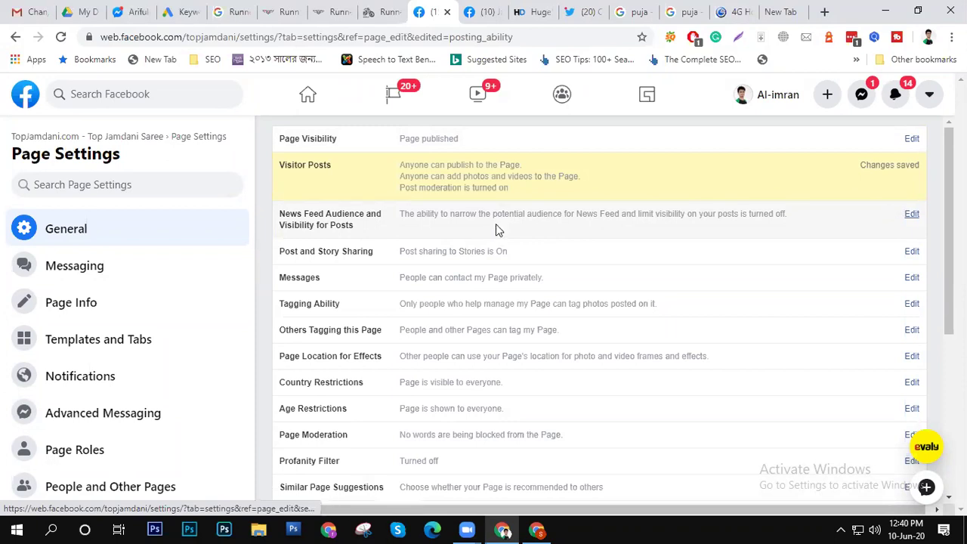
Turn on News Feed Audience and Visibility for Posts and save it
left_click(495, 225)
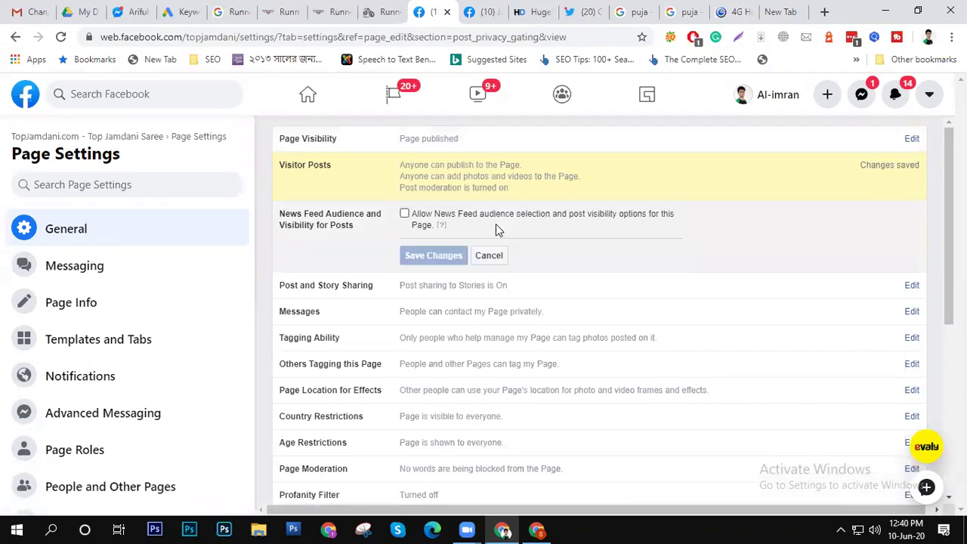
left_click(408, 225)
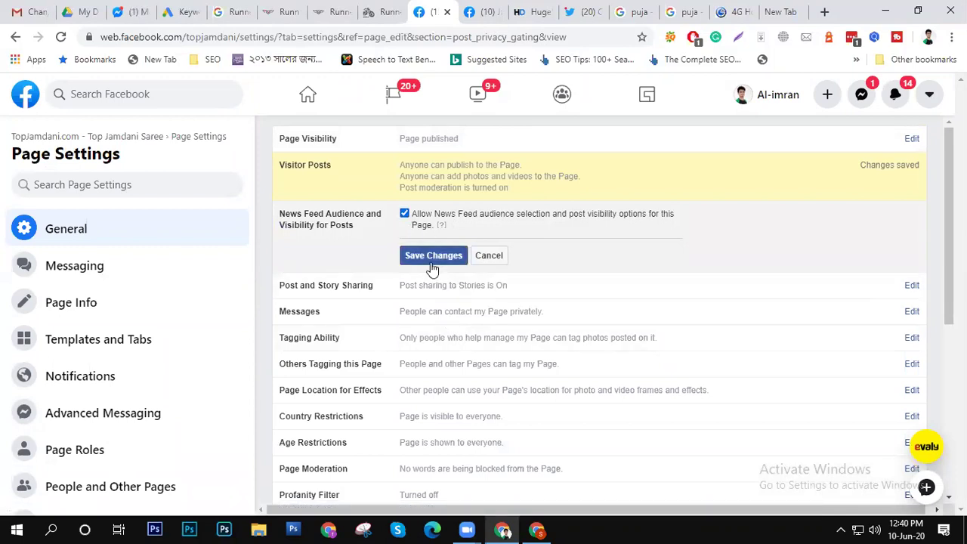
left_click(429, 254)
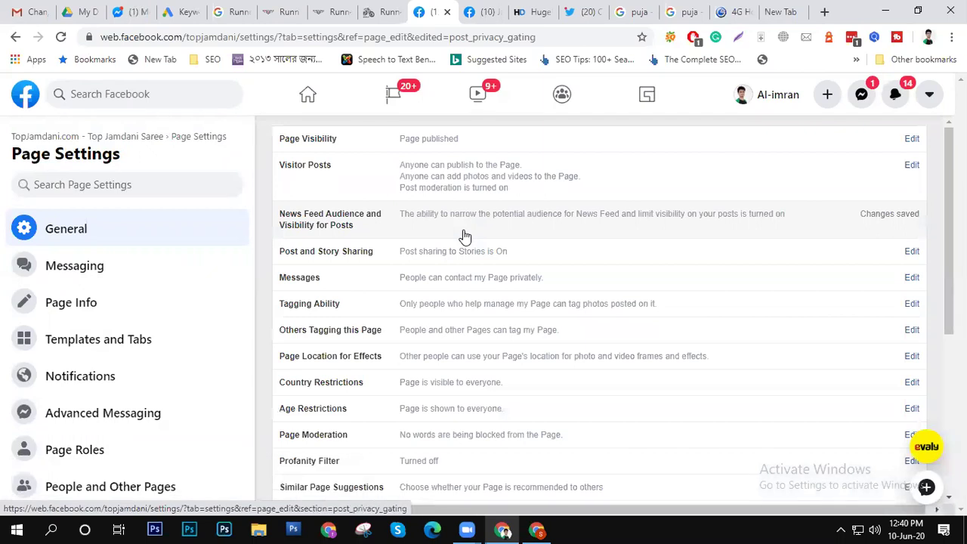
Recheck News Feed Audience and view the Post and Story Sharing options
left_click(597, 224)
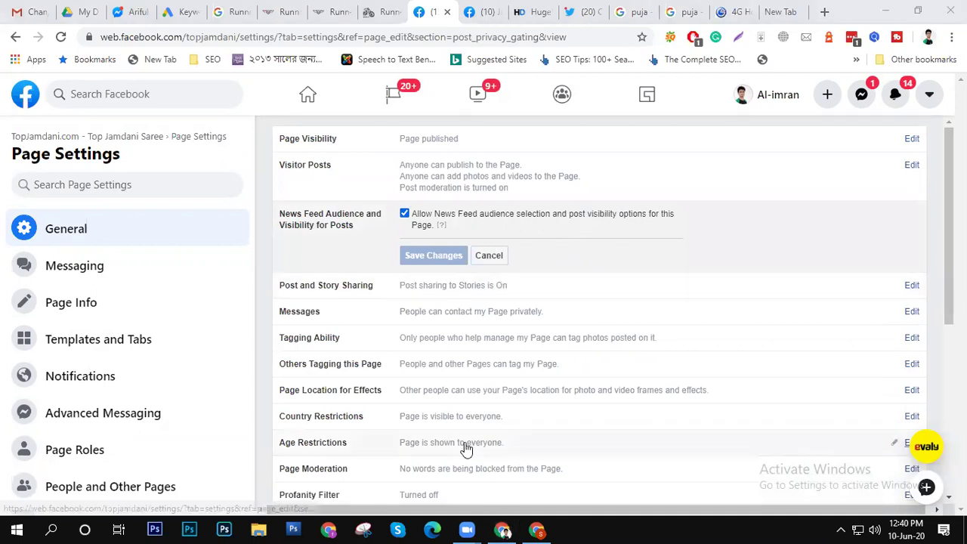
left_click(453, 289)
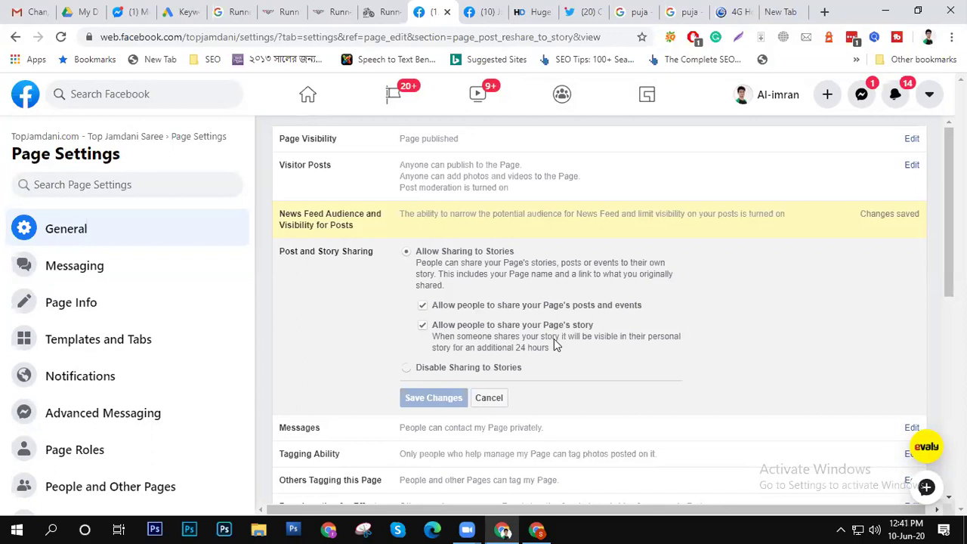
scroll(546, 306, "down", 6)
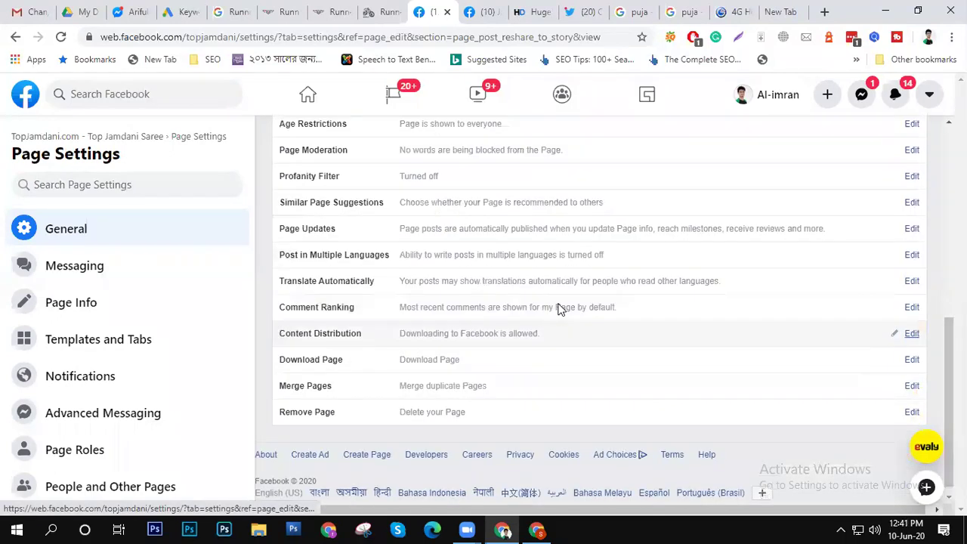
scroll(557, 314, "up", 6)
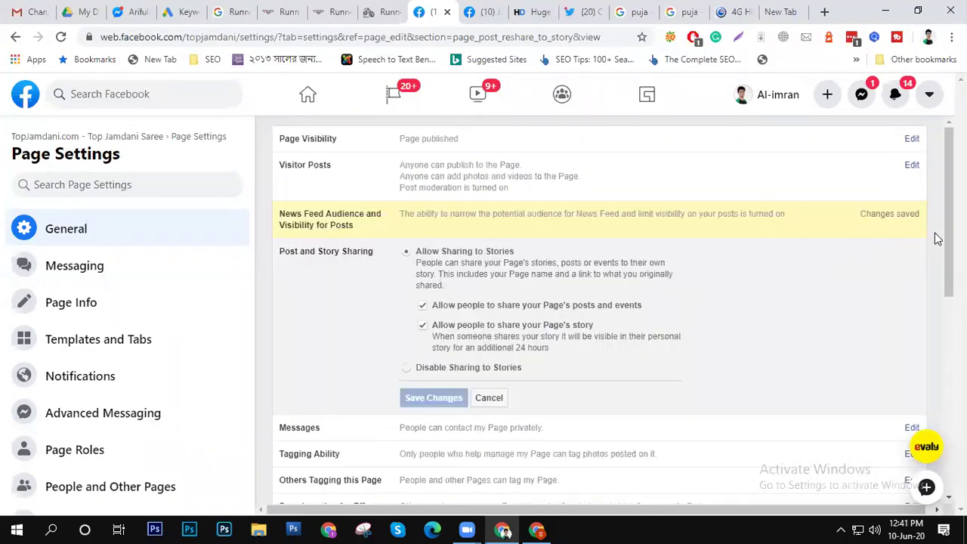
scroll(948, 241, "down", 3)
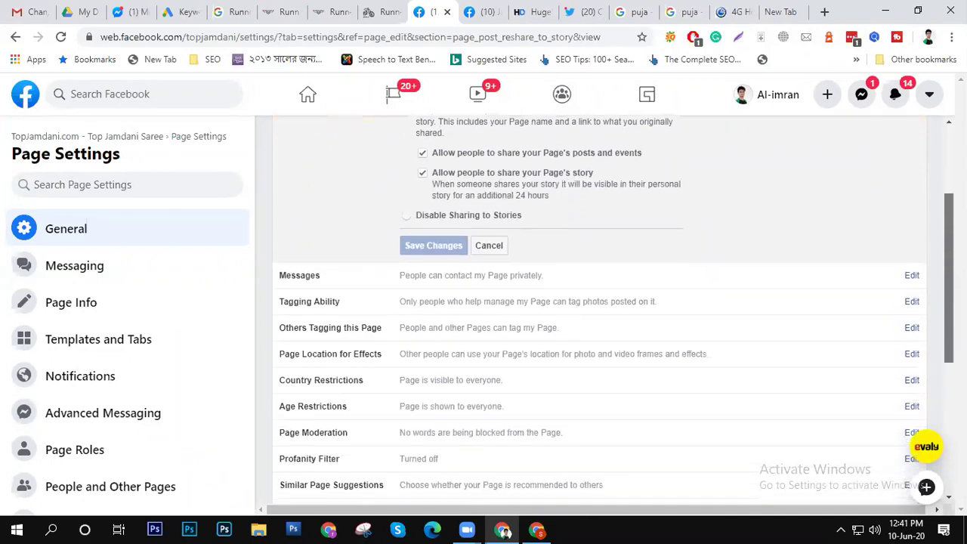
scroll(949, 242, "up", 1)
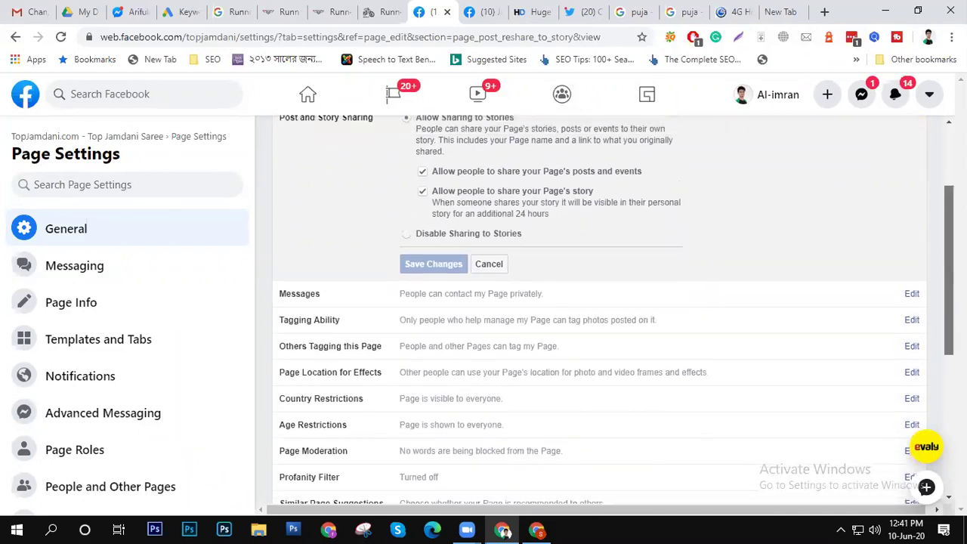
scroll(948, 242, "up", 2)
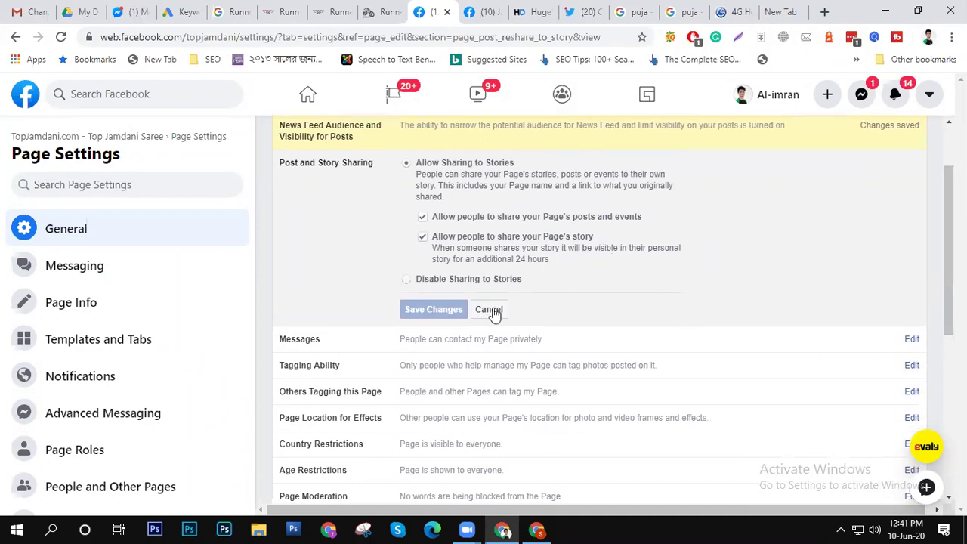
Under Tagging Ability, tick 'Allow others to tag photos and videos' and save changes
left_click(521, 347)
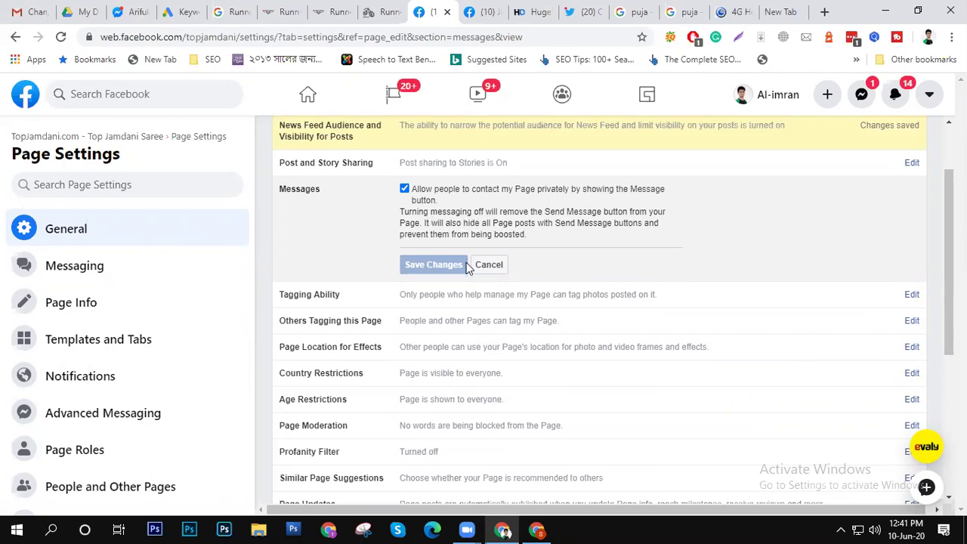
left_click(519, 306)
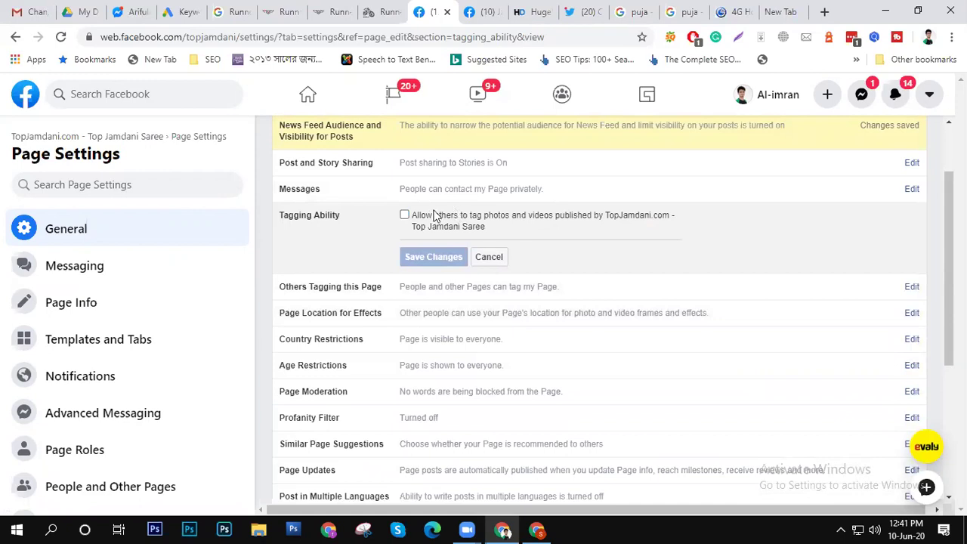
left_click(405, 215)
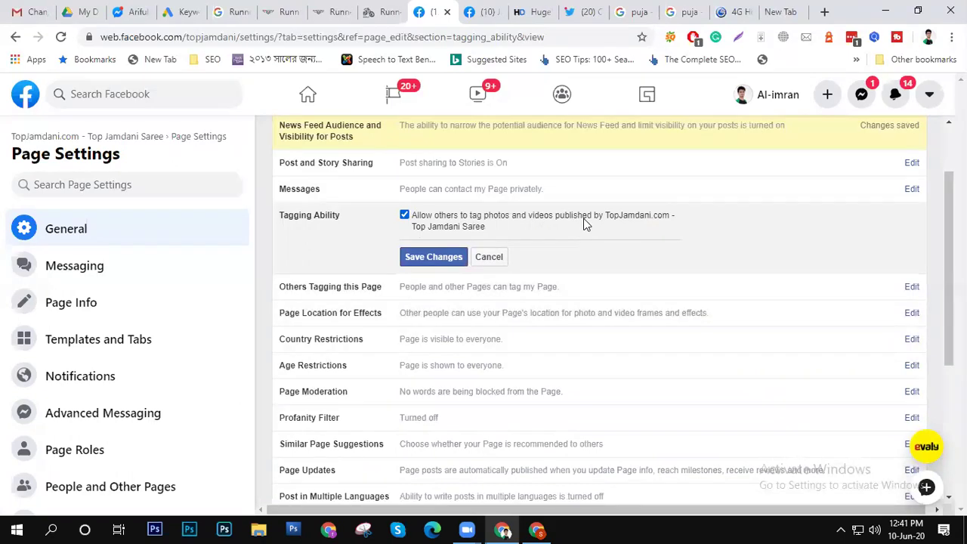
left_click(431, 259)
left_click(432, 250)
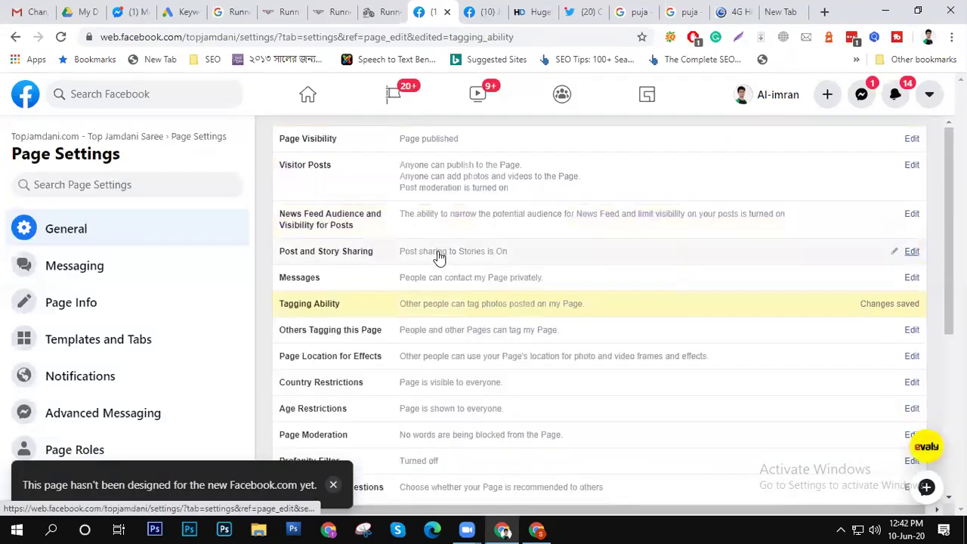
Review Tagging Ability, Others Tagging this Page and Page Location for Effects, then edit Country Restrictions
left_click(483, 304)
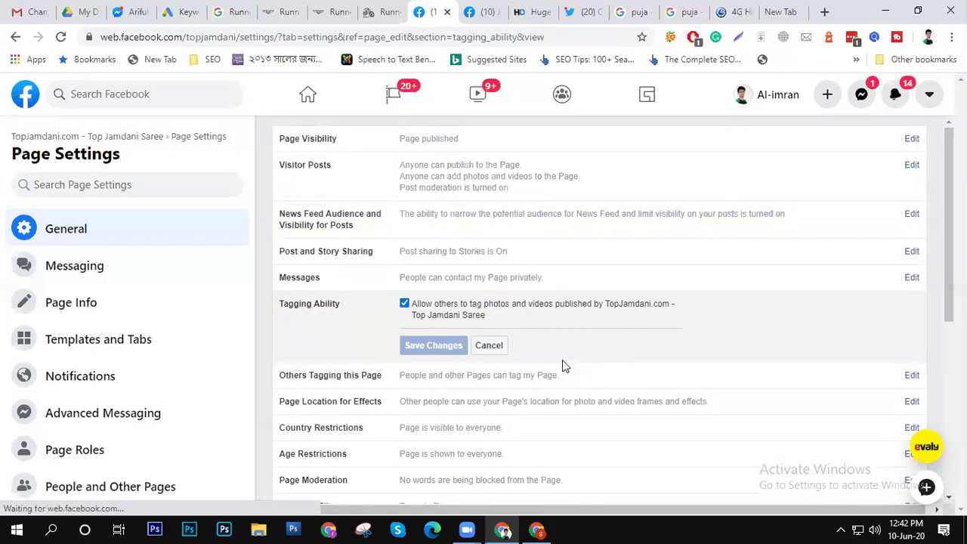
left_click(495, 375)
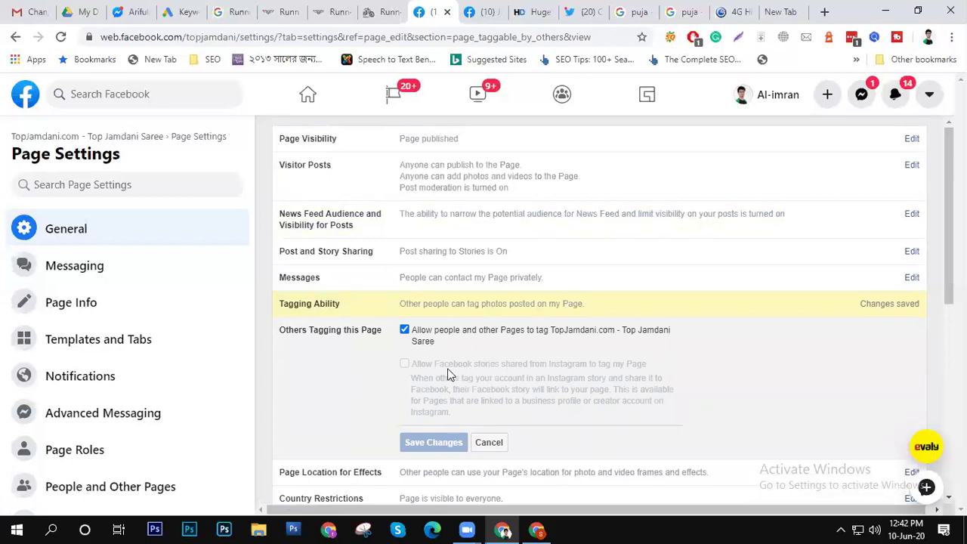
scroll(449, 382, "down", 4)
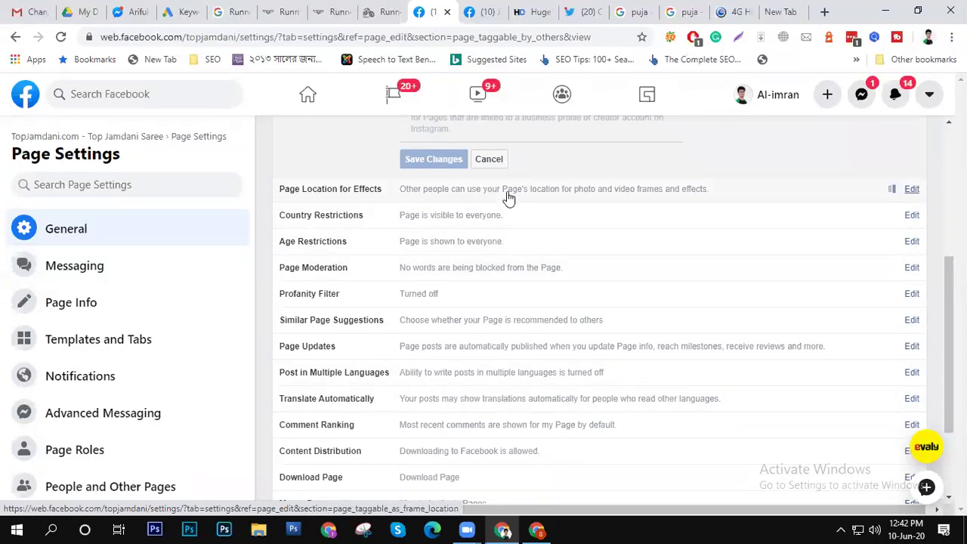
left_click(509, 196)
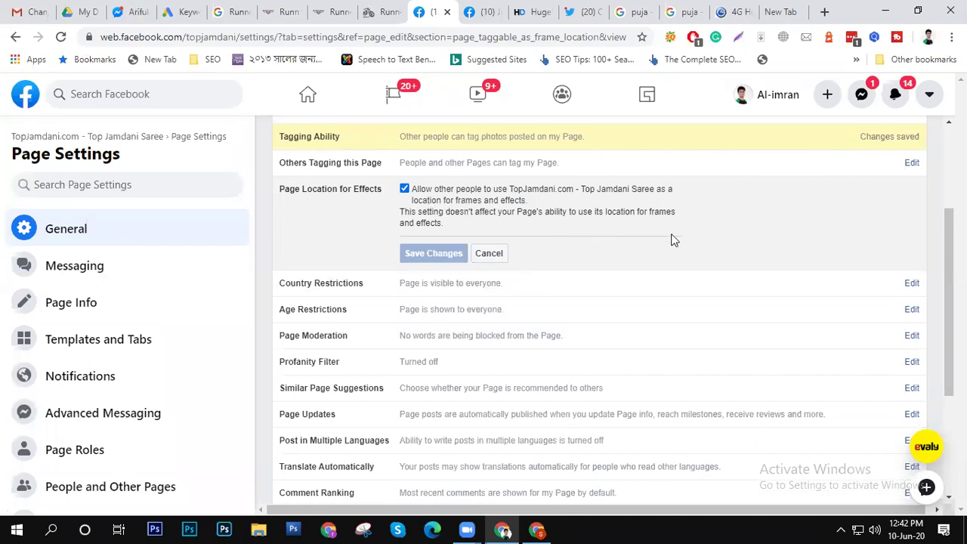
left_click(611, 292)
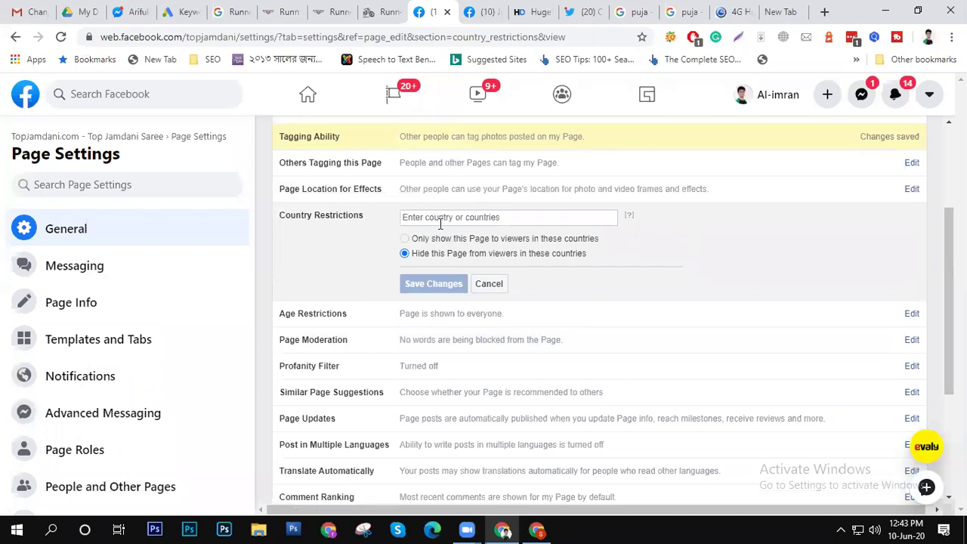
Review country and age restrictions, leaving both unrestricted, and open the Page Moderation blocked-words editor
left_click(436, 216)
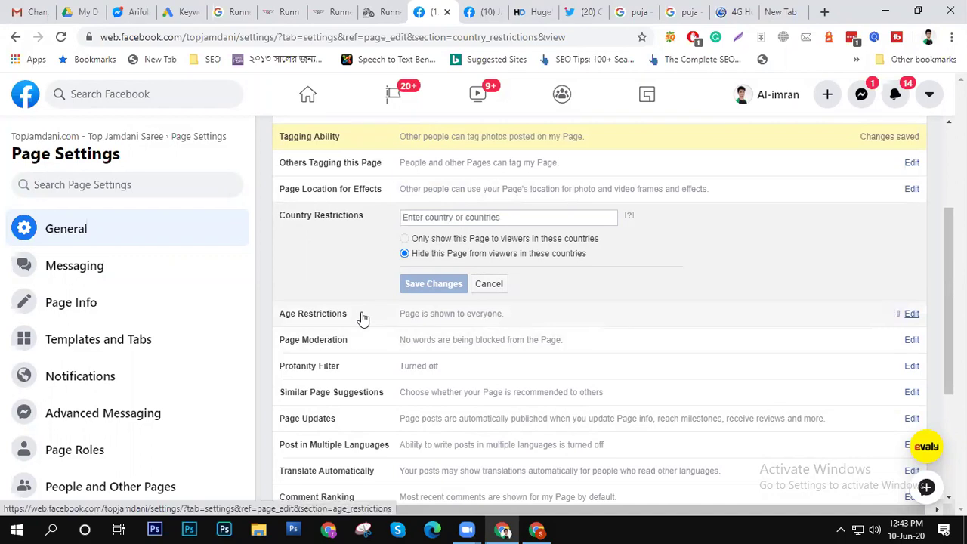
left_click(362, 317)
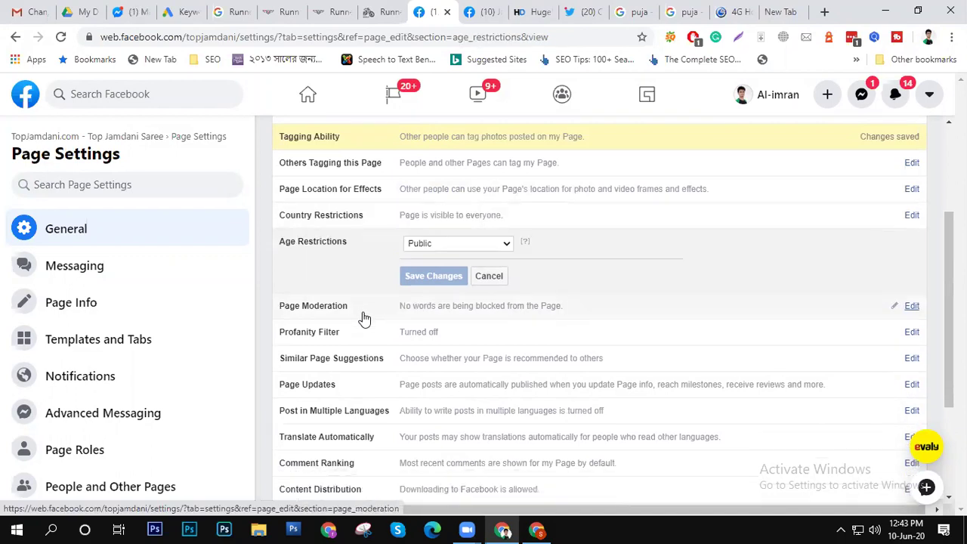
left_click(457, 242)
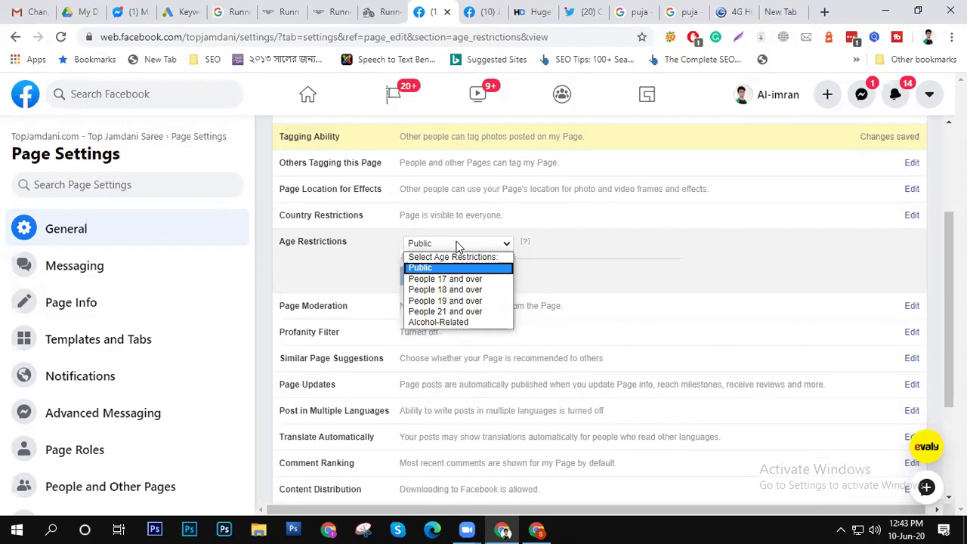
left_click(632, 228)
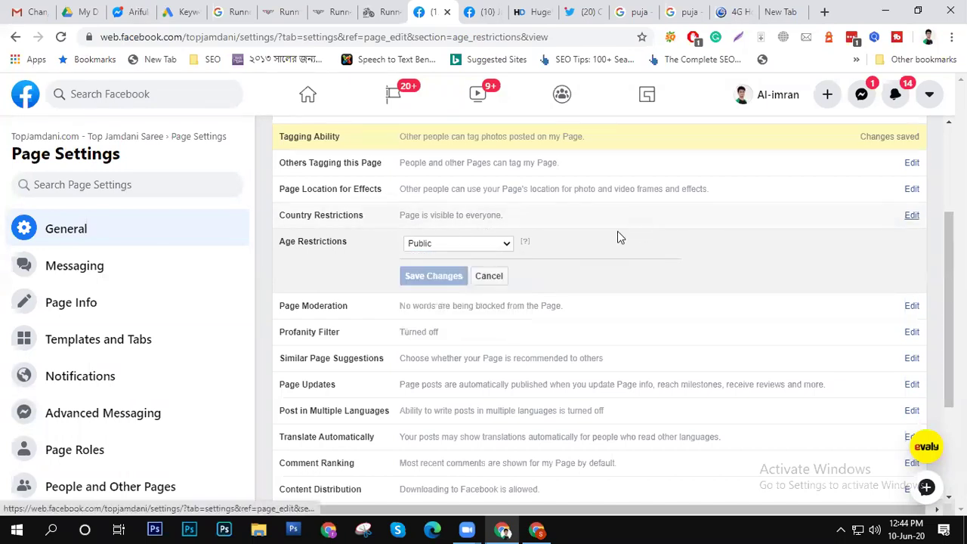
left_click(632, 228)
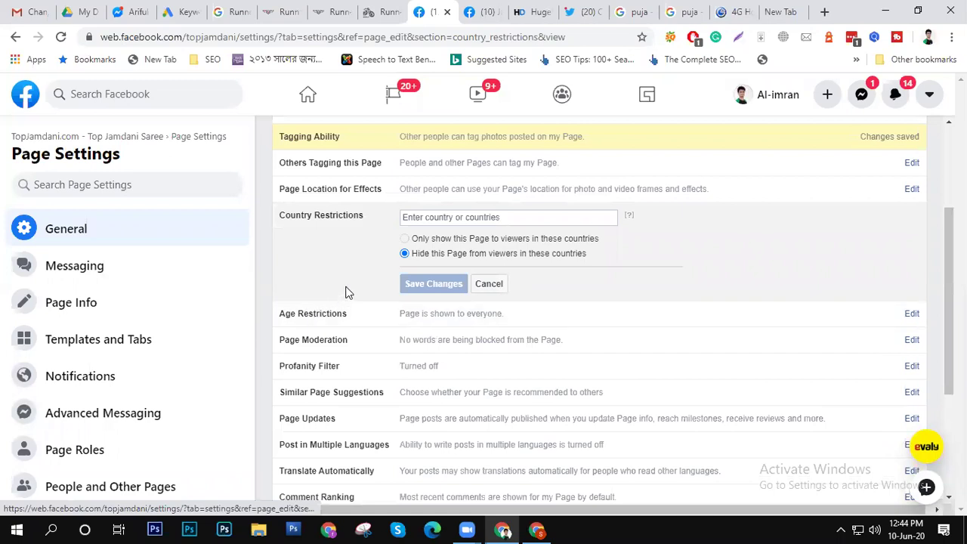
left_click(431, 343)
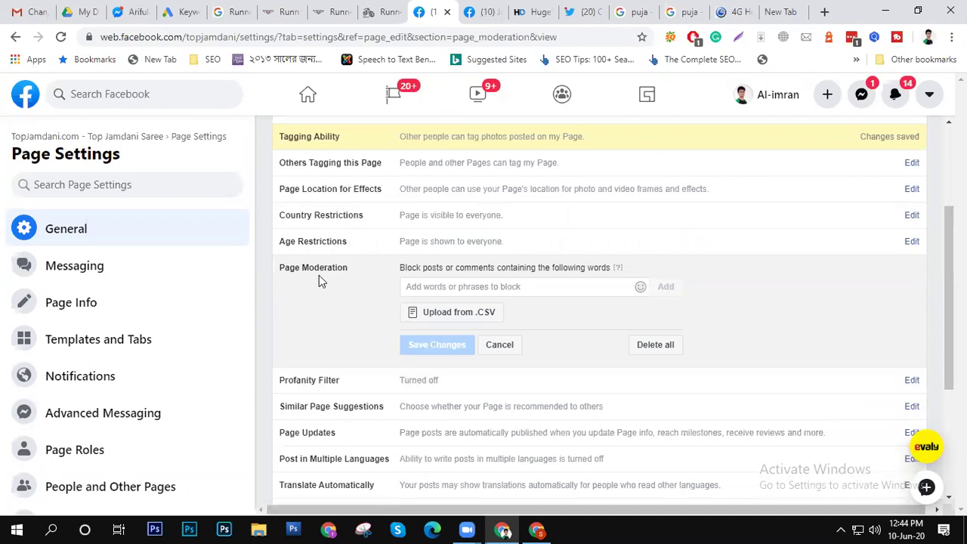
left_click(407, 286)
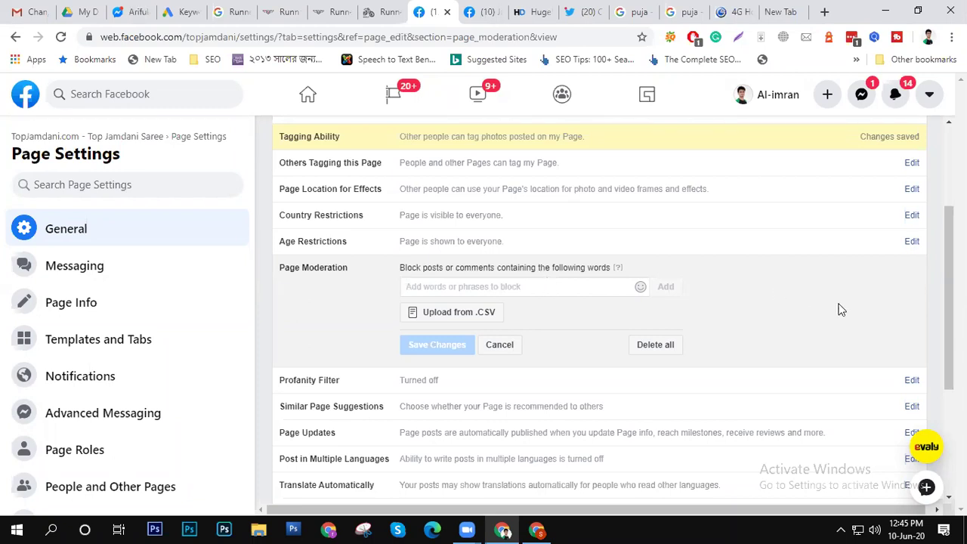
Open the Profanity Filter setting and leave its level at Off
scroll(949, 302, "down", 1)
scroll(949, 318, "down", 1)
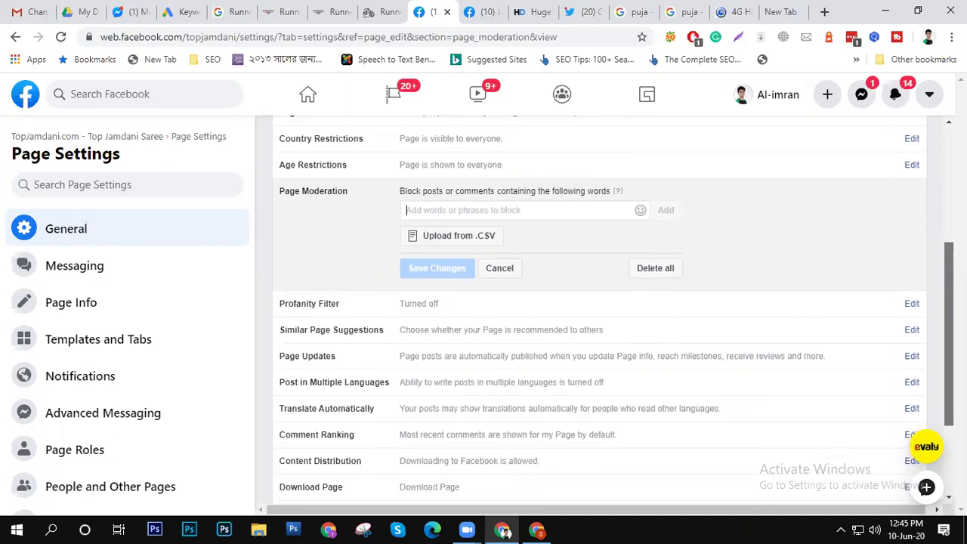
scroll(949, 317, "up", 1)
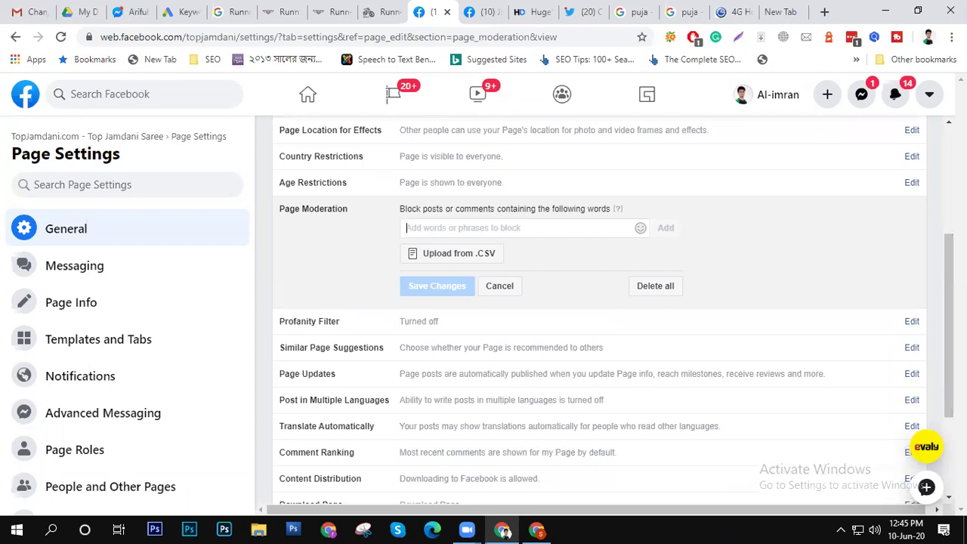
left_click(513, 325)
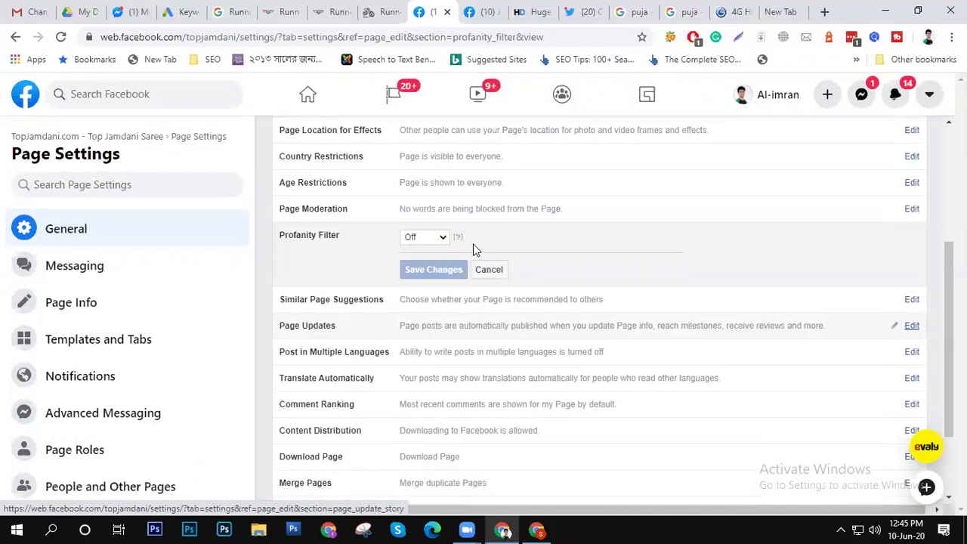
left_click(429, 239)
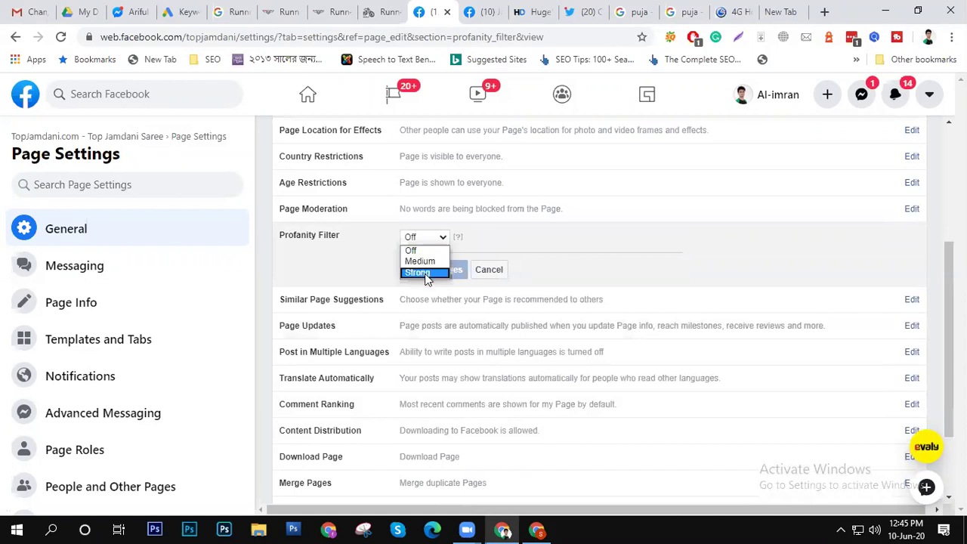
left_click(560, 244)
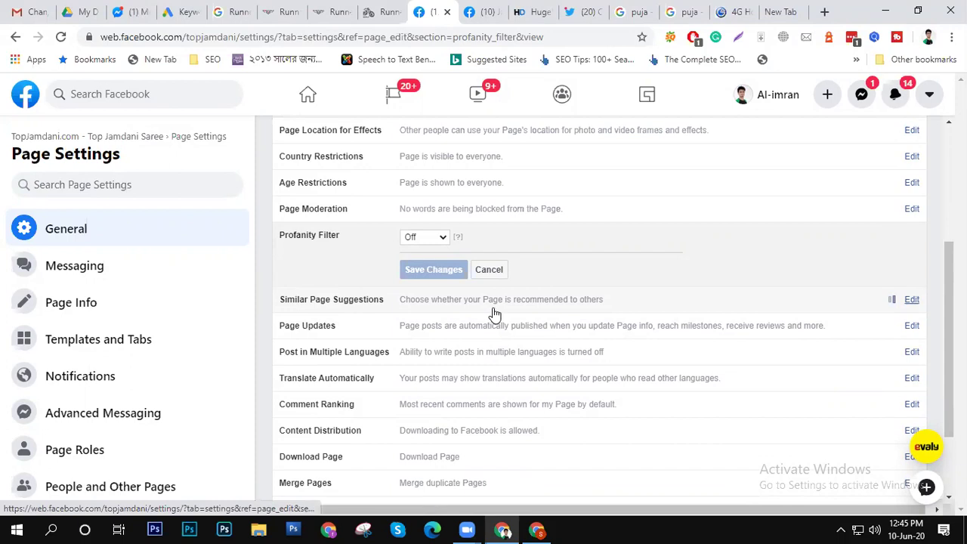
Untick including Top Jamdani Saree in Similar Page Suggestions and save the change
left_click(494, 313)
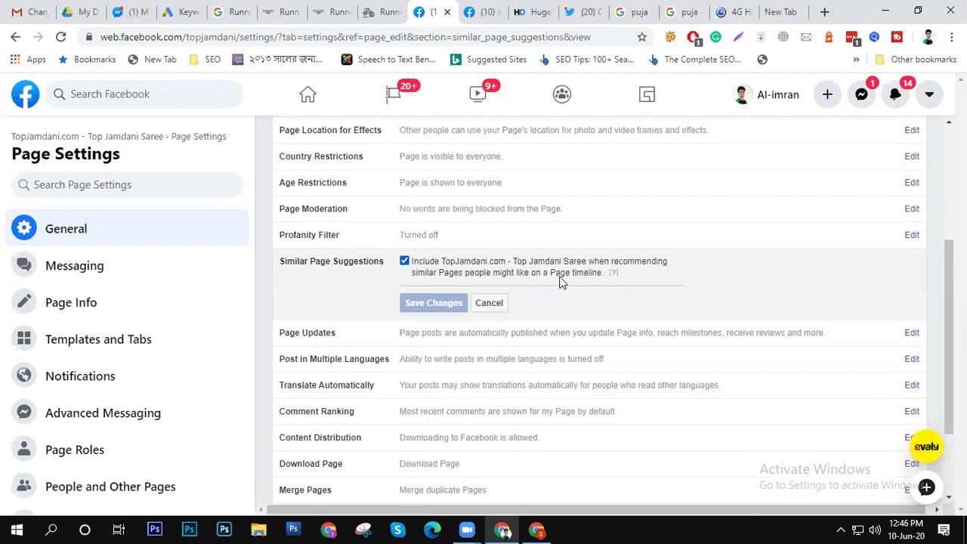
left_click(405, 260)
left_click(433, 303)
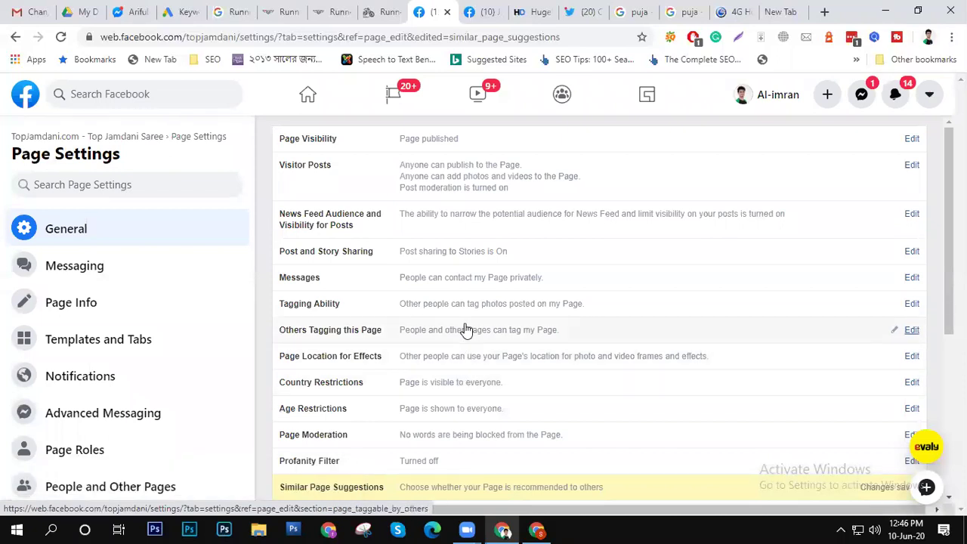
Check the Page Updates and Similar Page Suggestions settings, then open Post in Multiple Languages
scroll(466, 329, "down", 4)
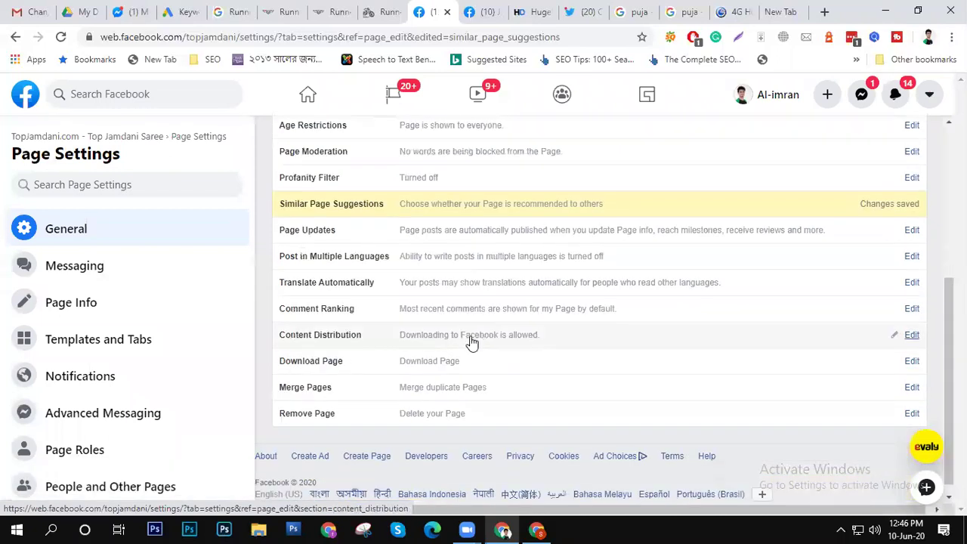
left_click(491, 235)
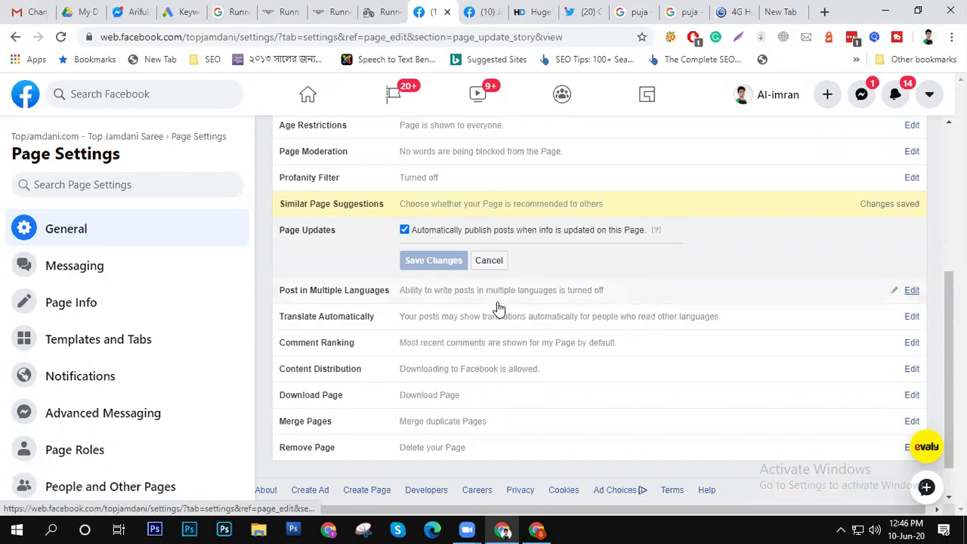
left_click(534, 210)
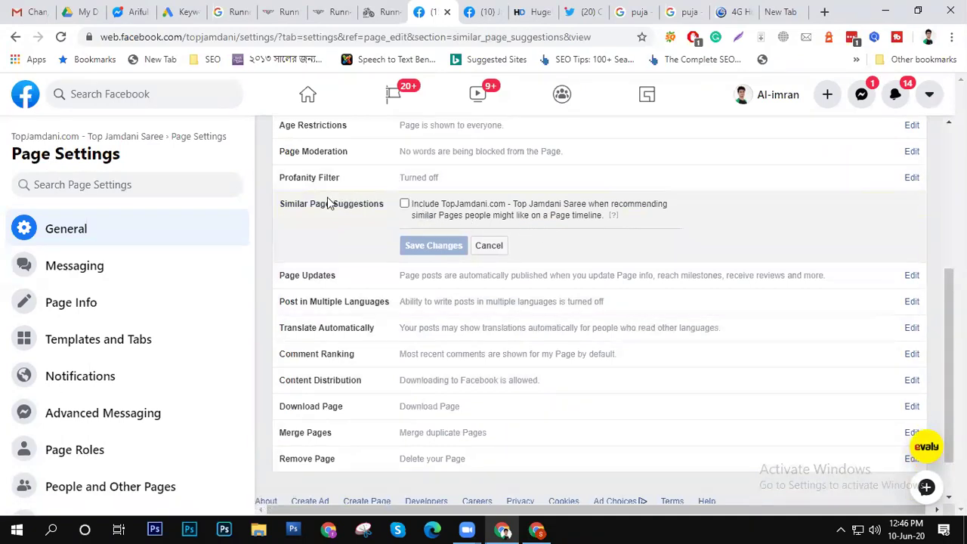
left_click(488, 245)
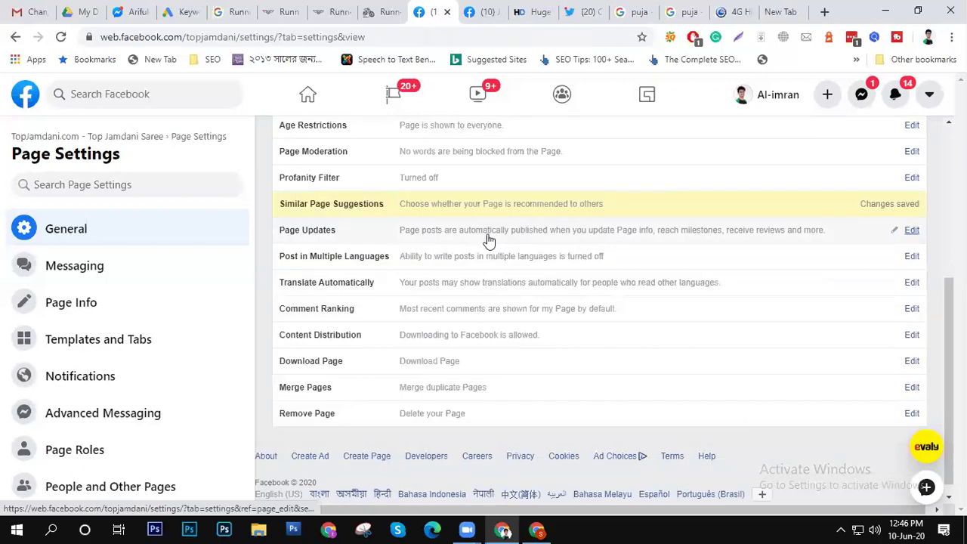
left_click(492, 240)
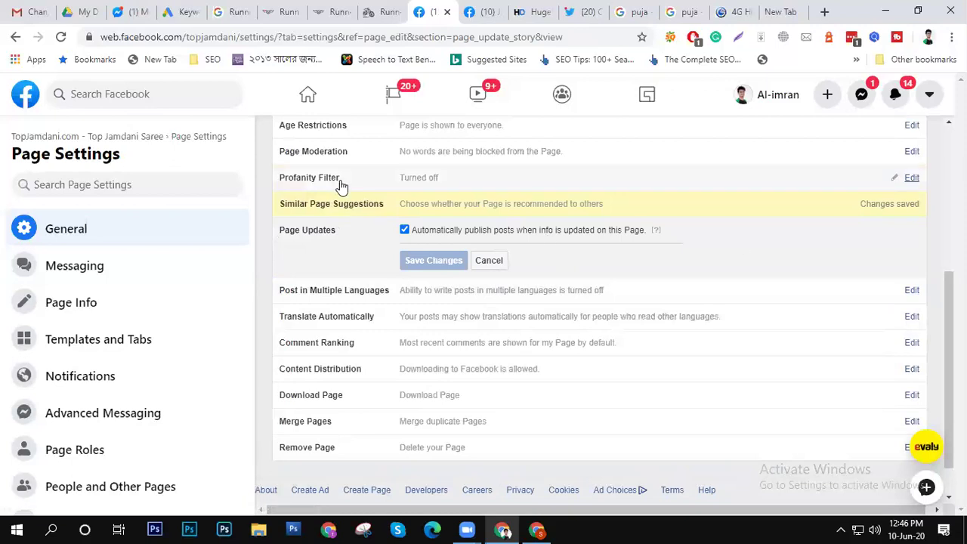
left_click(386, 294)
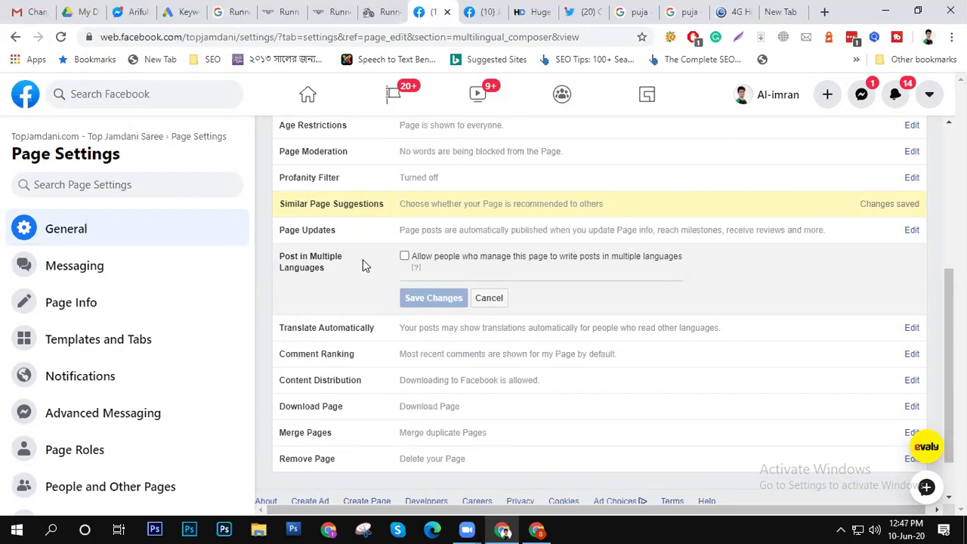
Allow people who manage this page to write posts in multiple languages and save
left_click(404, 258)
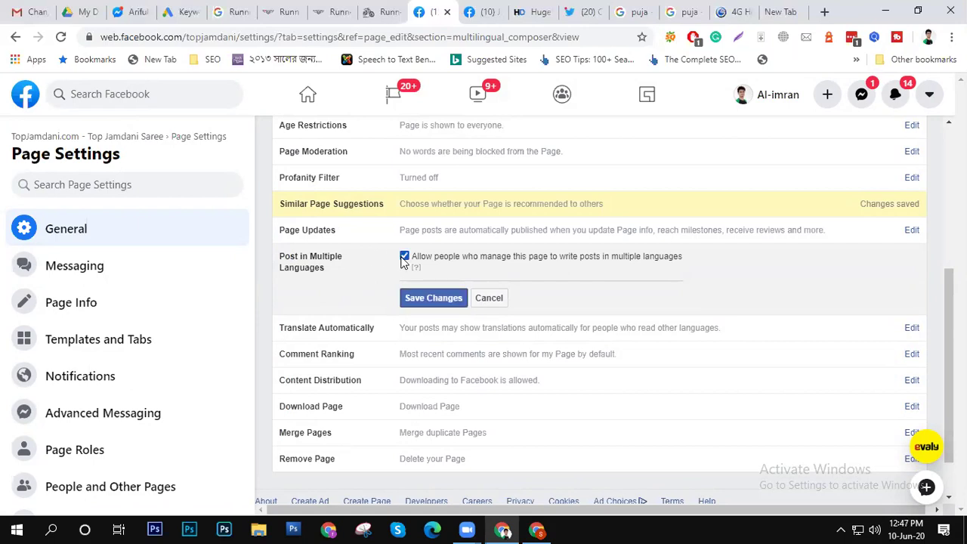
left_click(415, 299)
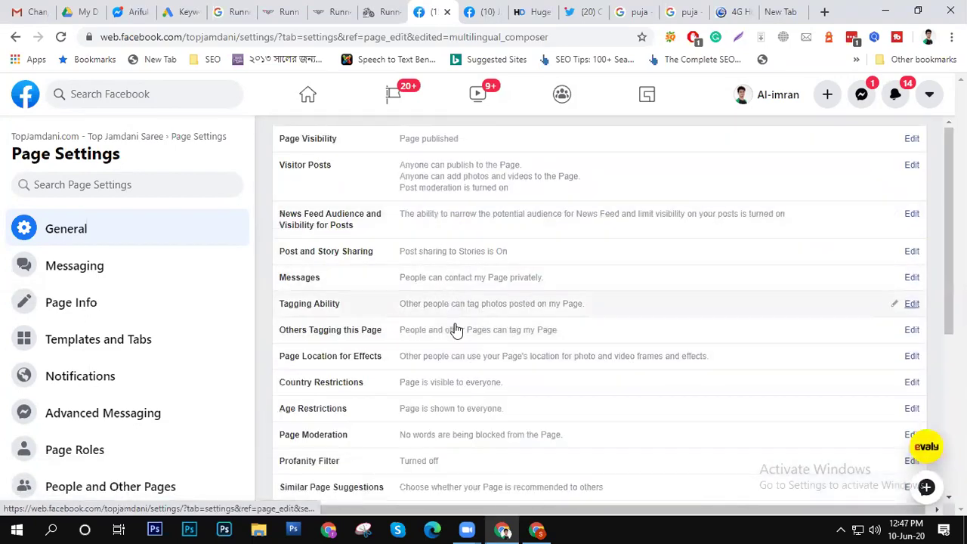
Set Comment Ranking to 'See most relevant comments by default' and save
scroll(456, 317, "down", 4)
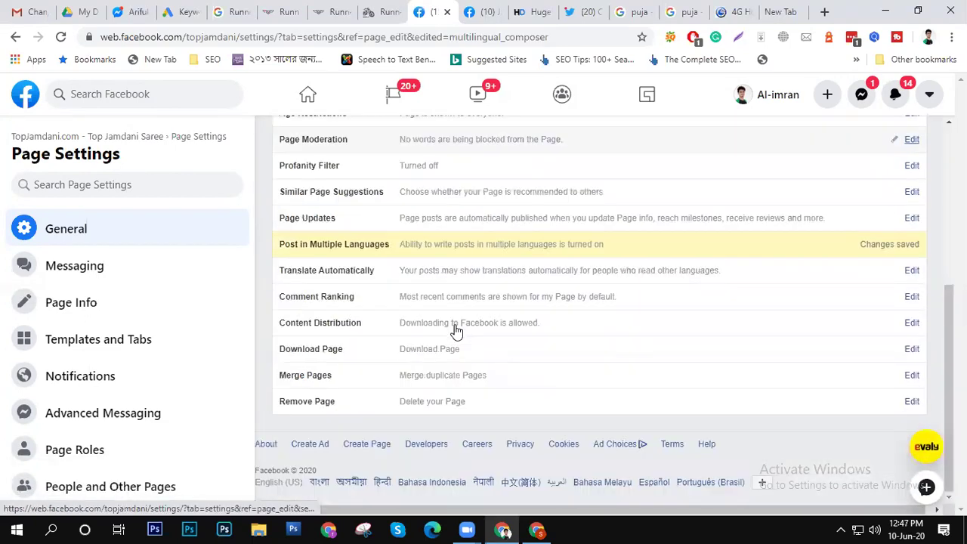
left_click(451, 277)
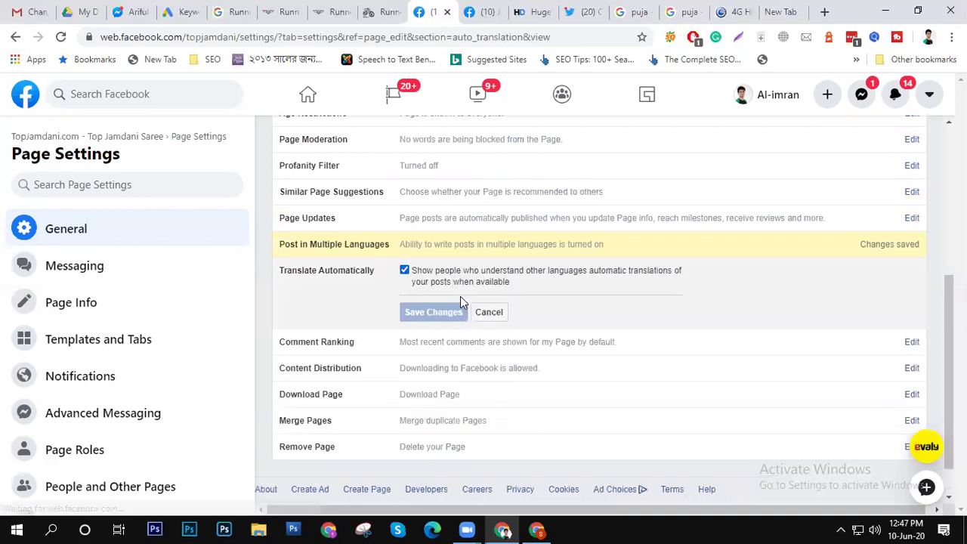
left_click(448, 342)
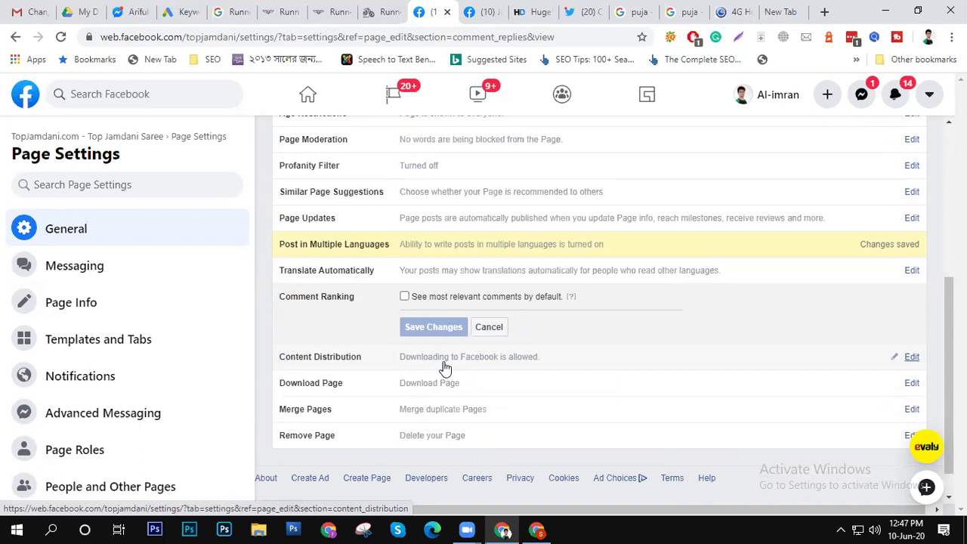
left_click(405, 296)
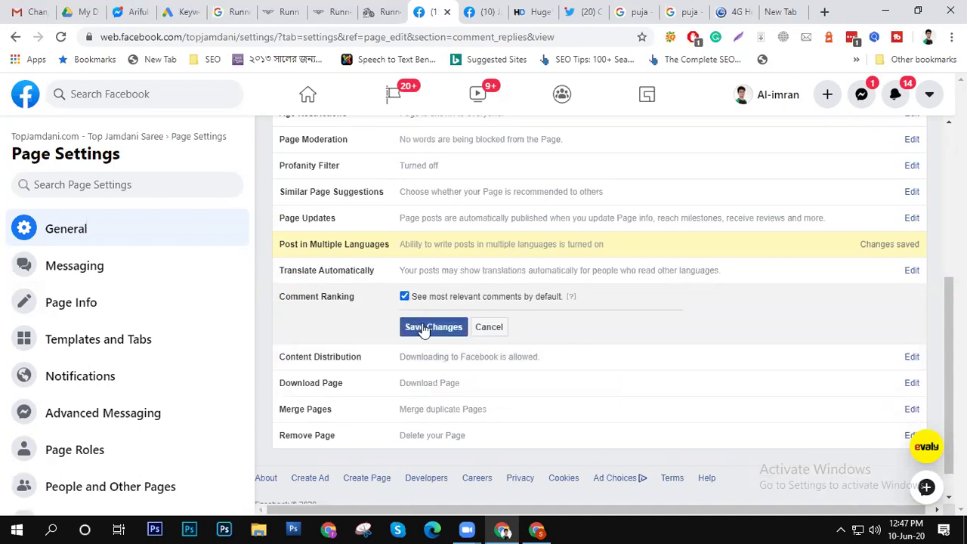
left_click(424, 327)
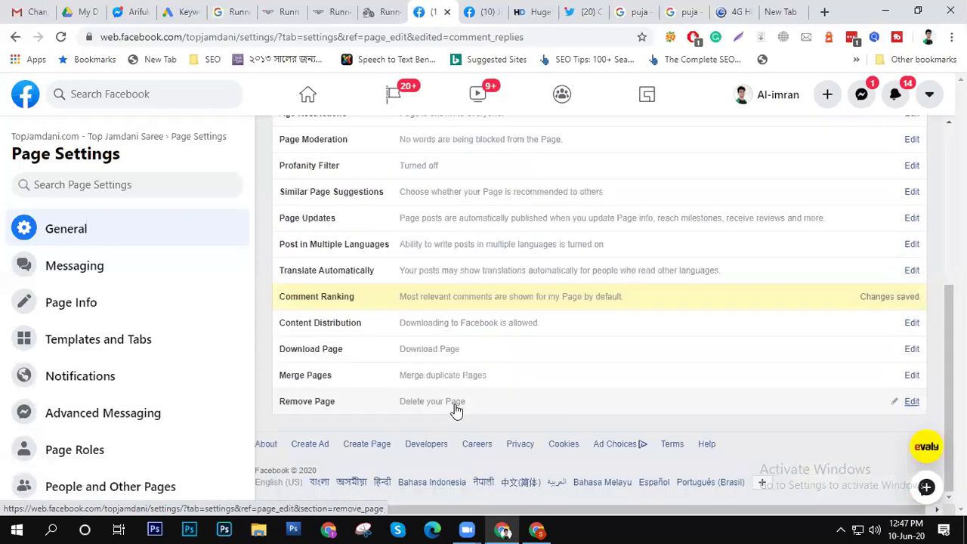
Browse Content Distribution and Download Page, then follow Merge Pages' 'Merge duplicate Pages' link
left_click(453, 298)
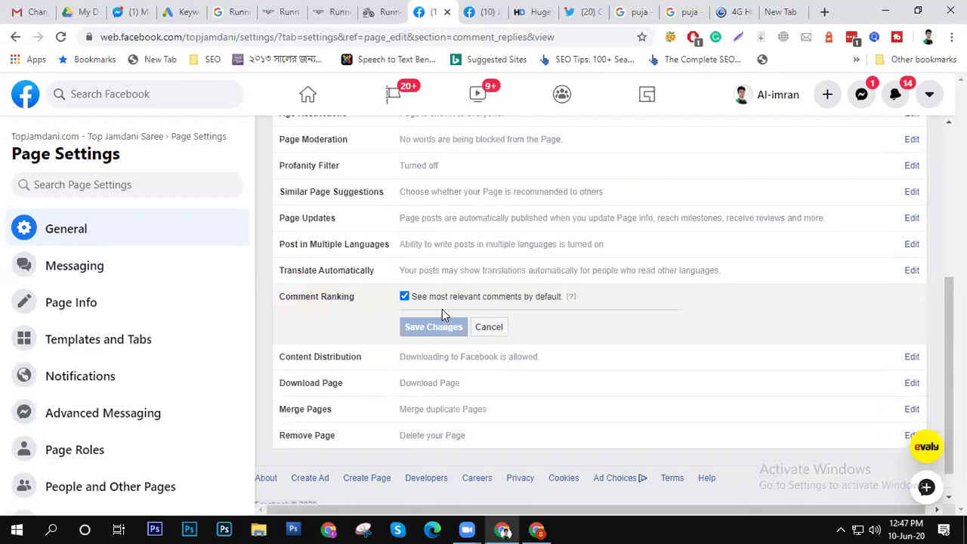
mouse_move(571, 299)
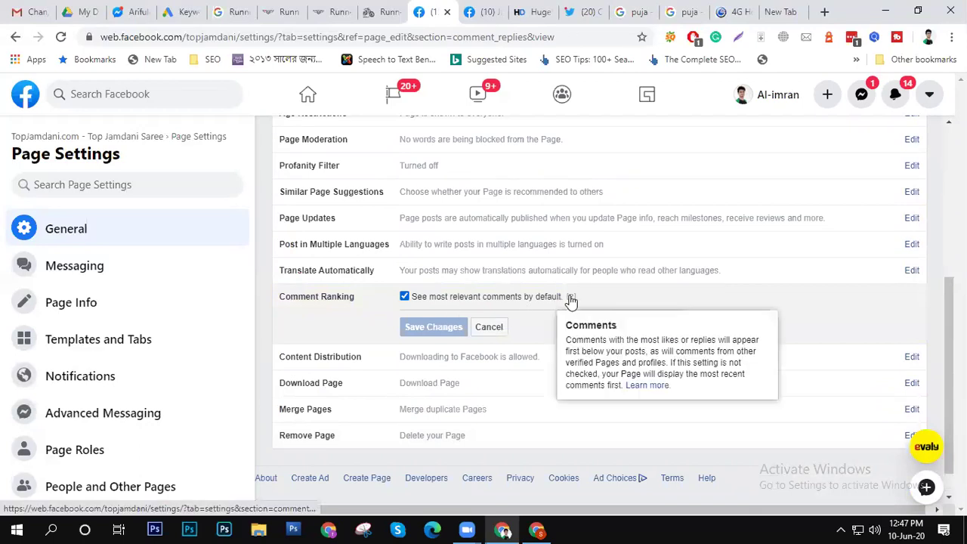
left_click(415, 365)
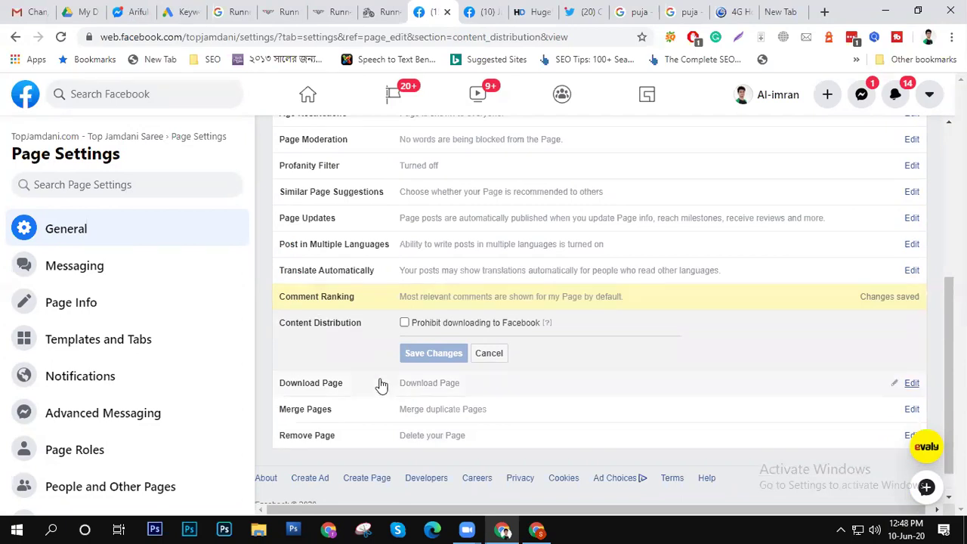
left_click(420, 397)
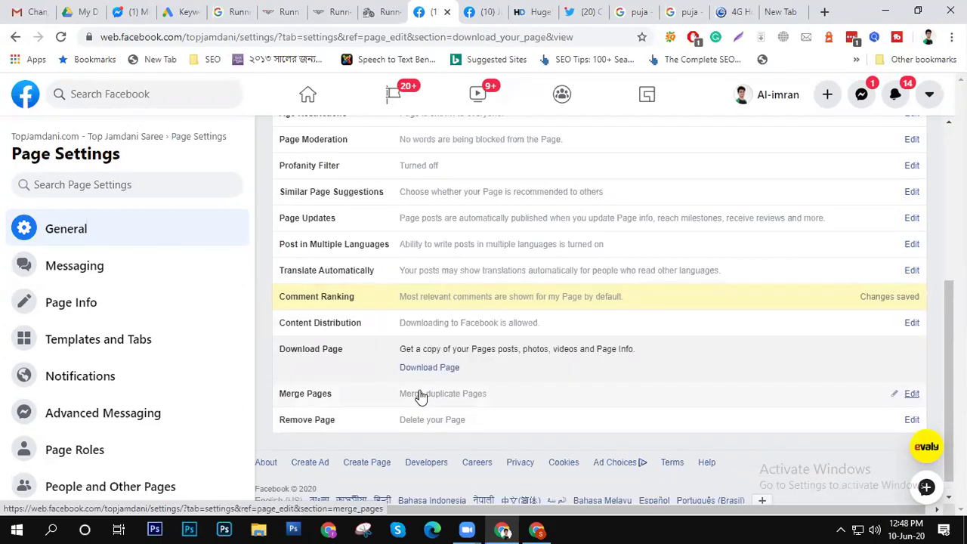
left_click(487, 401)
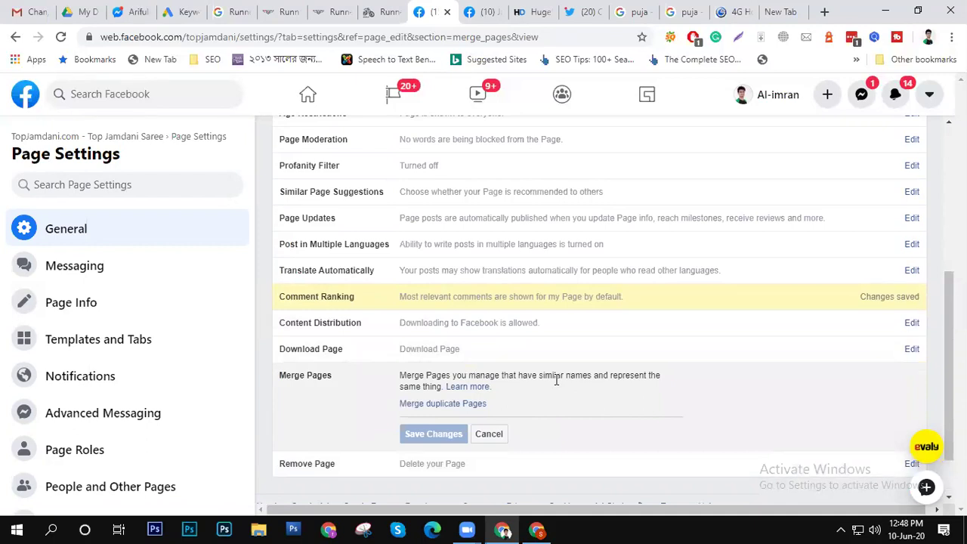
left_click(436, 404)
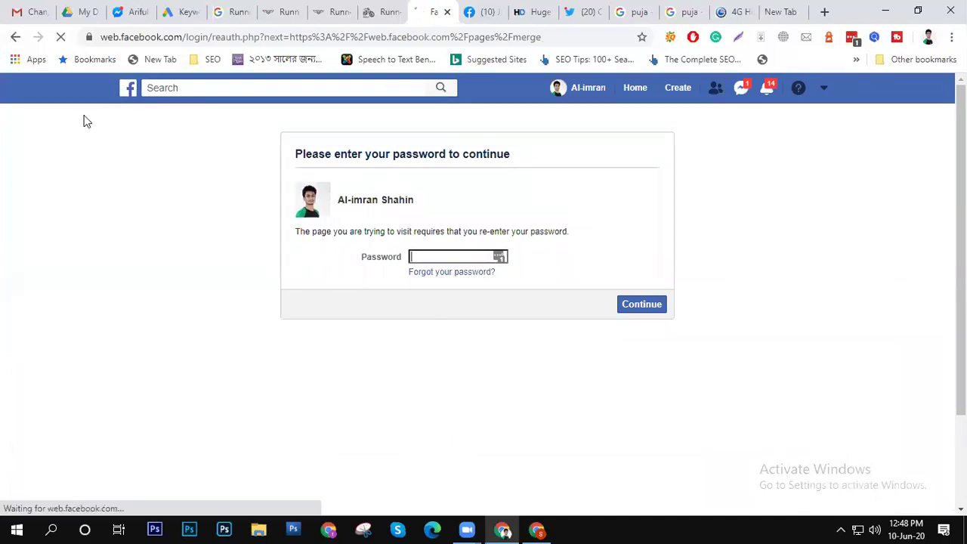
Paste the saved account password into the prompt and submit it
left_click(434, 258)
key("ctrl+v")
key("Return")
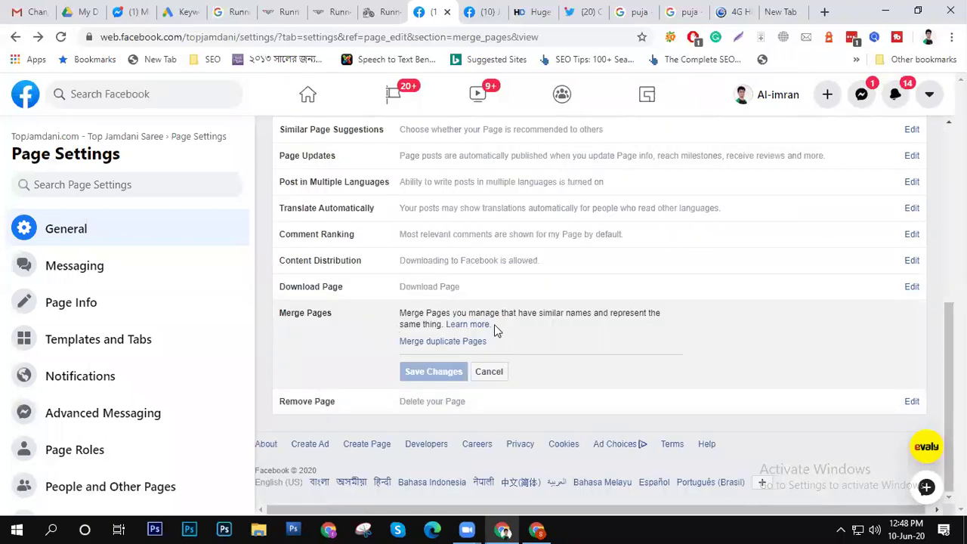
Glance at Remove Page, then switch to the Messaging settings section
left_click(503, 408)
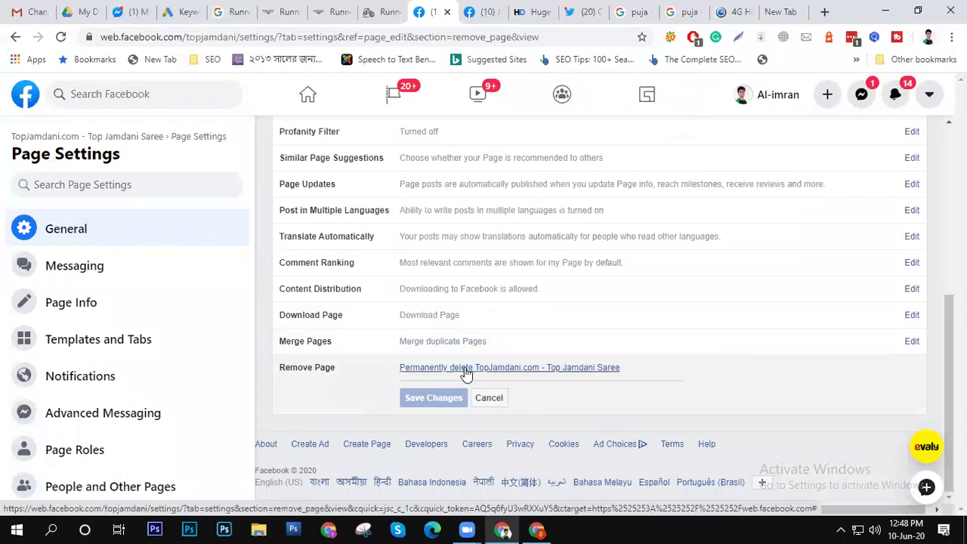
left_click(119, 271)
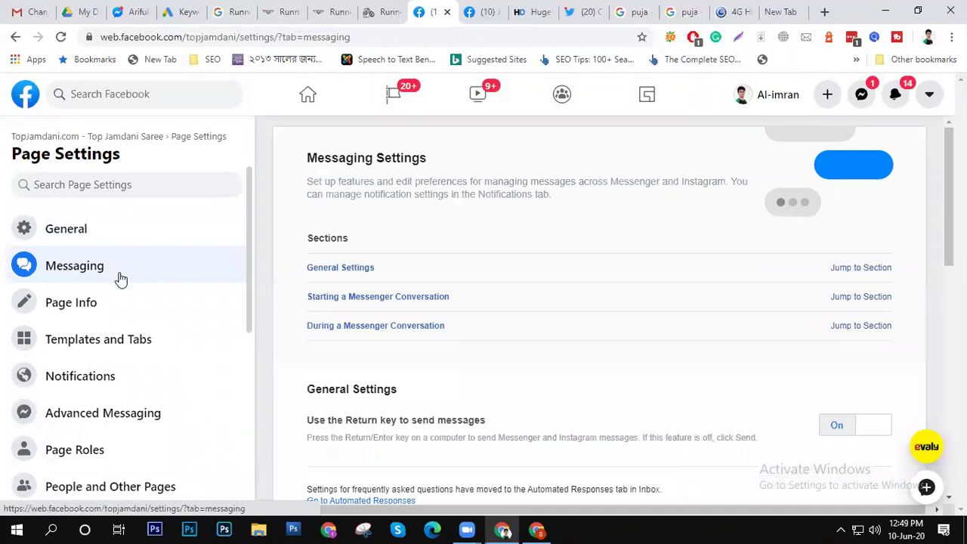
Toggle 'Use the Return key' off and back on, then go to Automated Responses
scroll(547, 364, "down", 10)
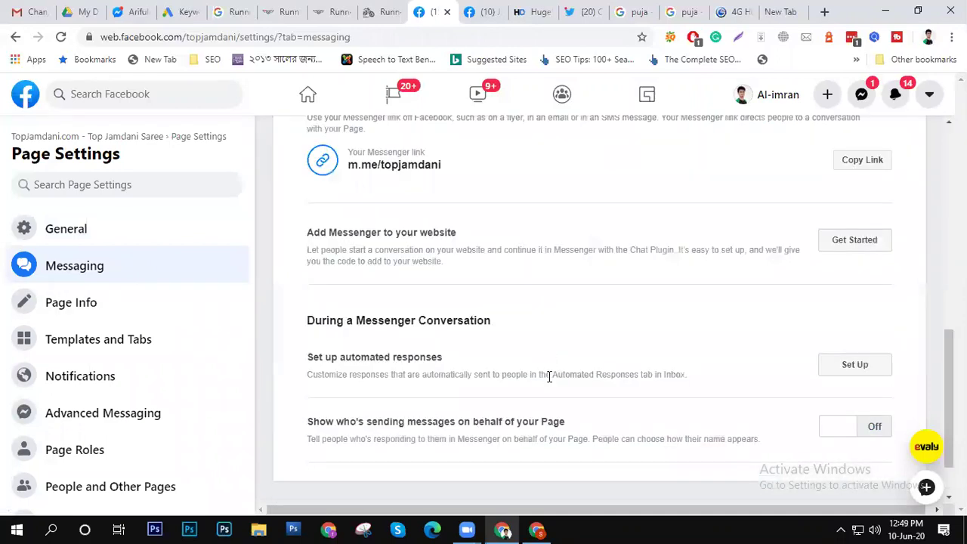
scroll(555, 382, "up", 4)
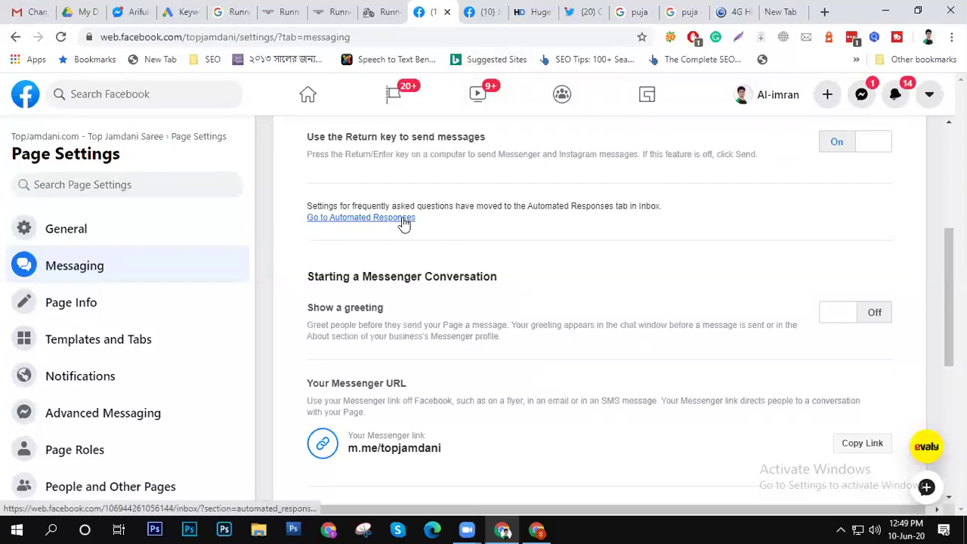
scroll(576, 222, "up", 4)
scroll(494, 261, "down", 6)
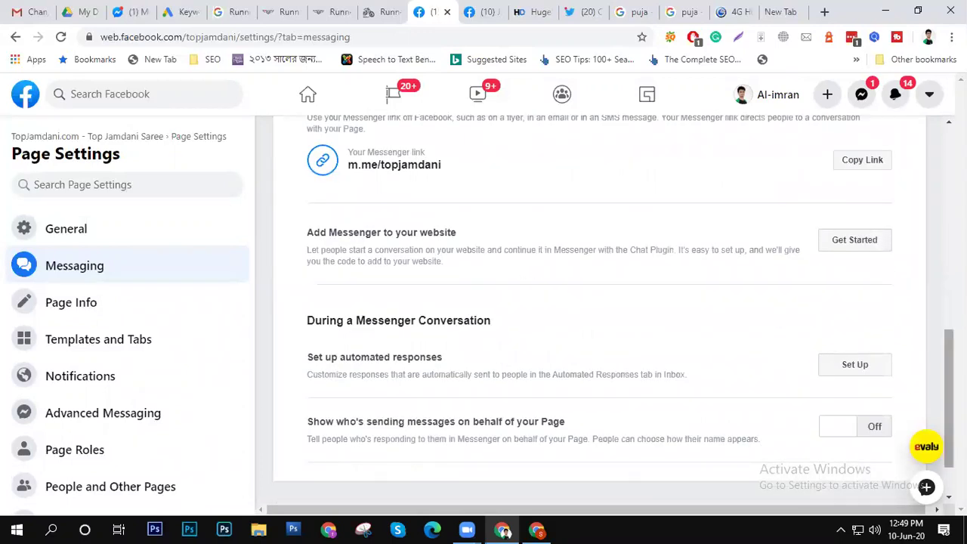
scroll(596, 310, "up", 4)
scroll(597, 309, "down", 2)
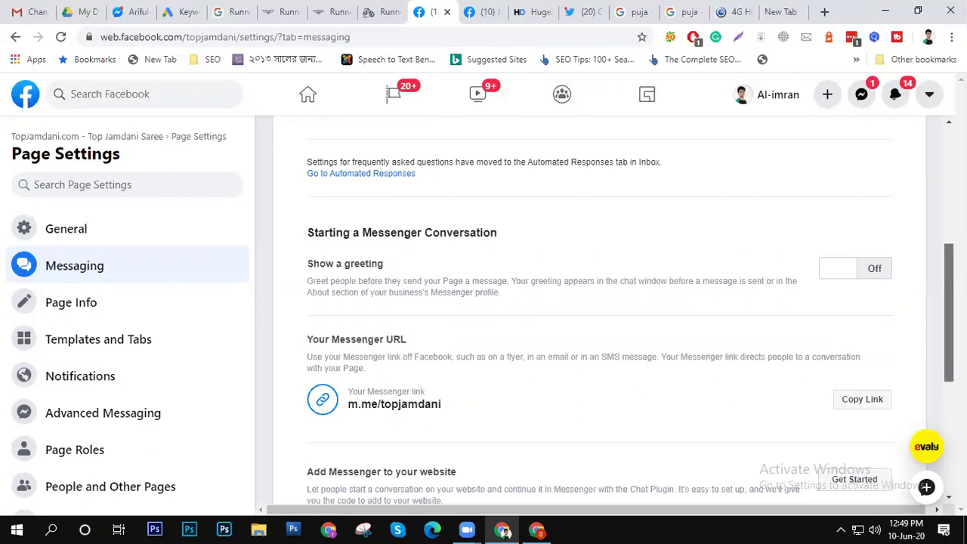
scroll(718, 360, "down", 1)
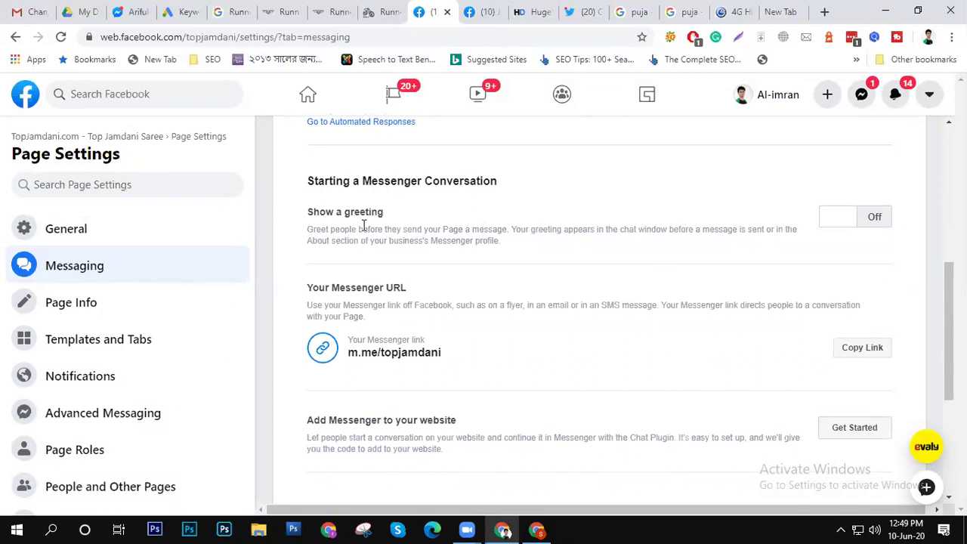
scroll(587, 250, "up", 2)
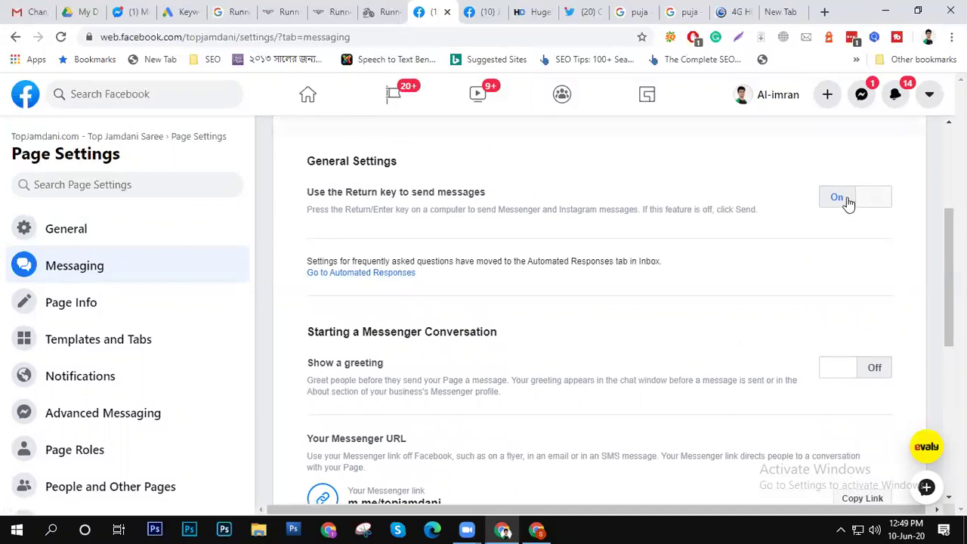
left_click(873, 205)
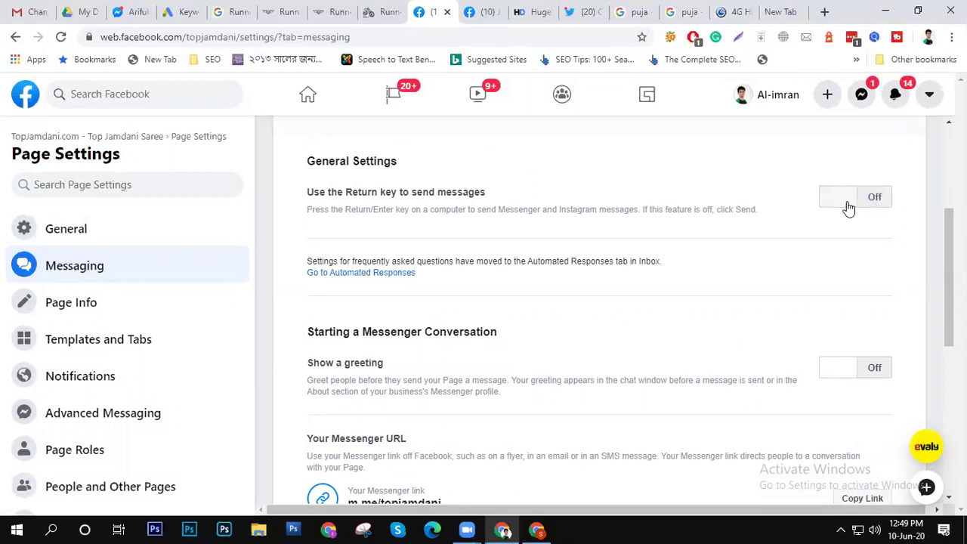
left_click(848, 208)
left_click(370, 274)
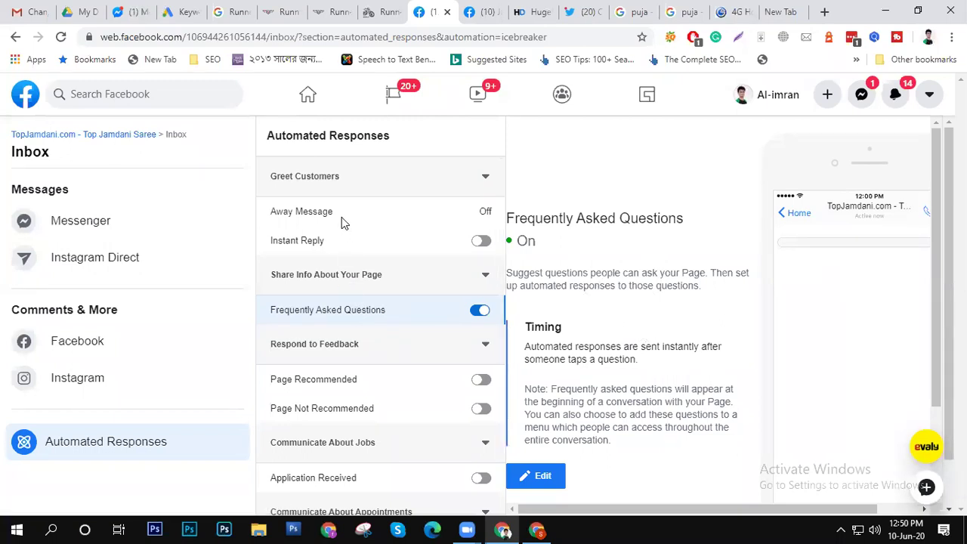
Expand the Greet Customers group and select the Away Message row
left_click(373, 187)
left_click(373, 186)
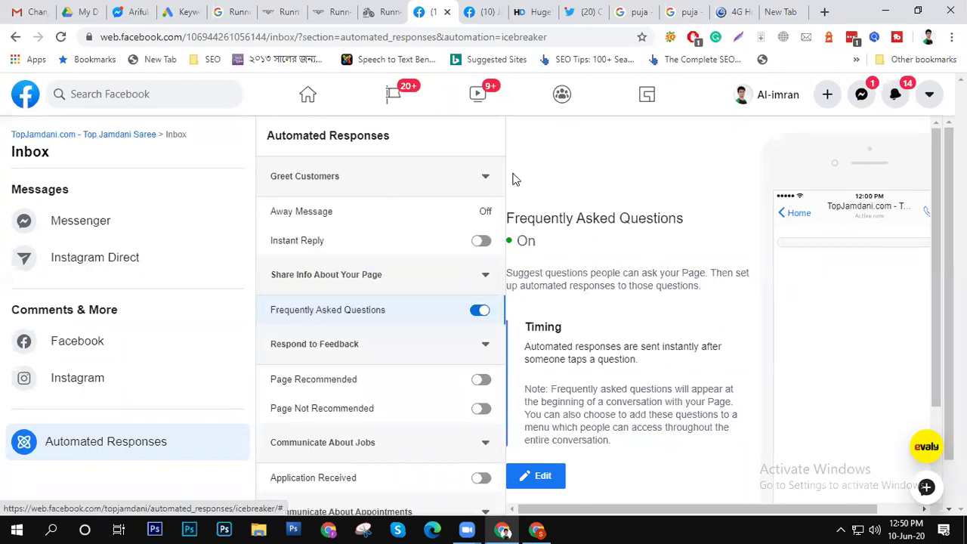
left_click(421, 187)
left_click(421, 187)
scroll(385, 314, "down", 1)
scroll(386, 311, "up", 1)
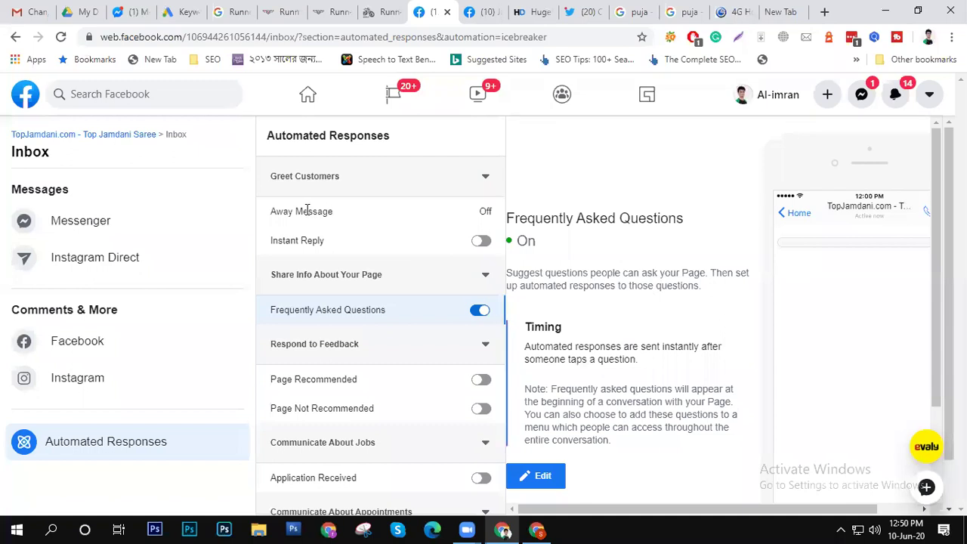
left_click(312, 209)
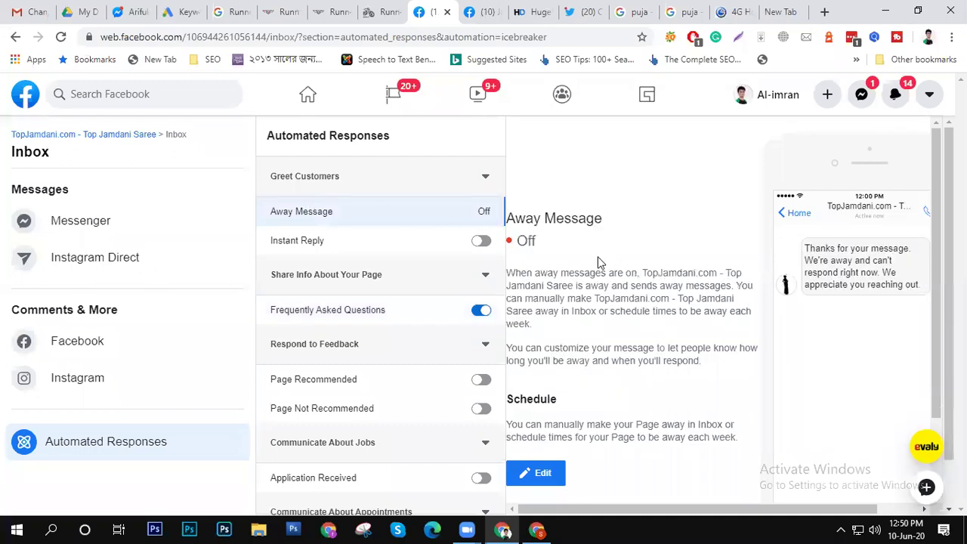
Open the Away Message for editing and place the cursor in its message text box
scroll(672, 317, "down", 1)
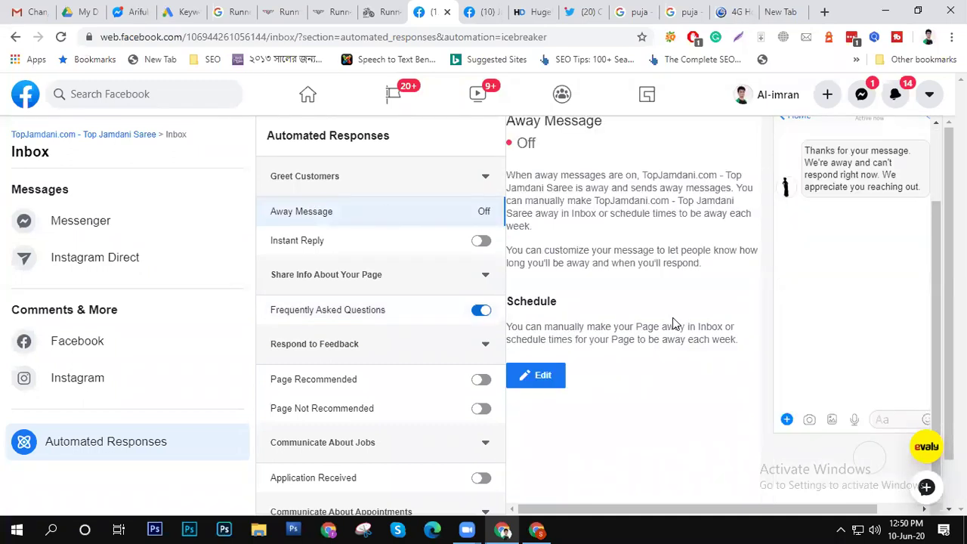
left_click(539, 375)
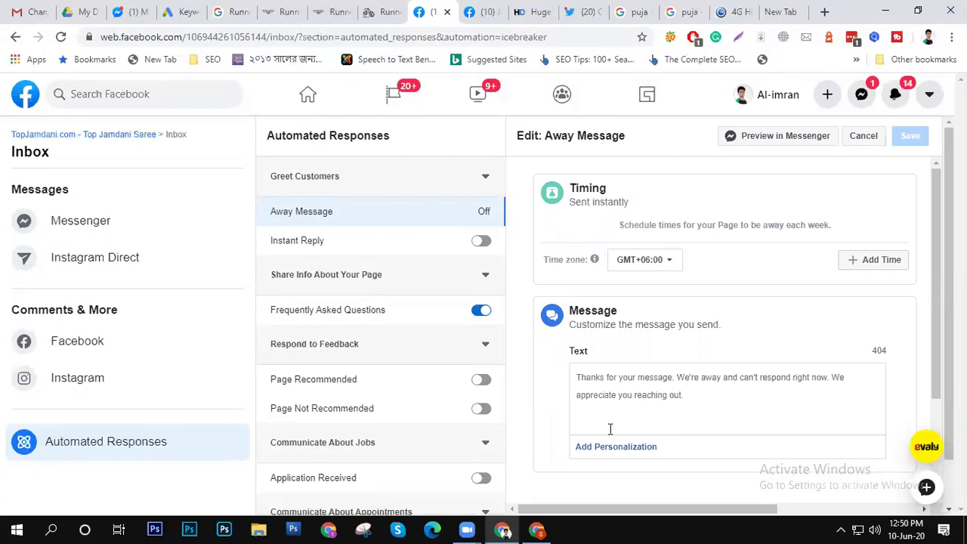
left_click(669, 408)
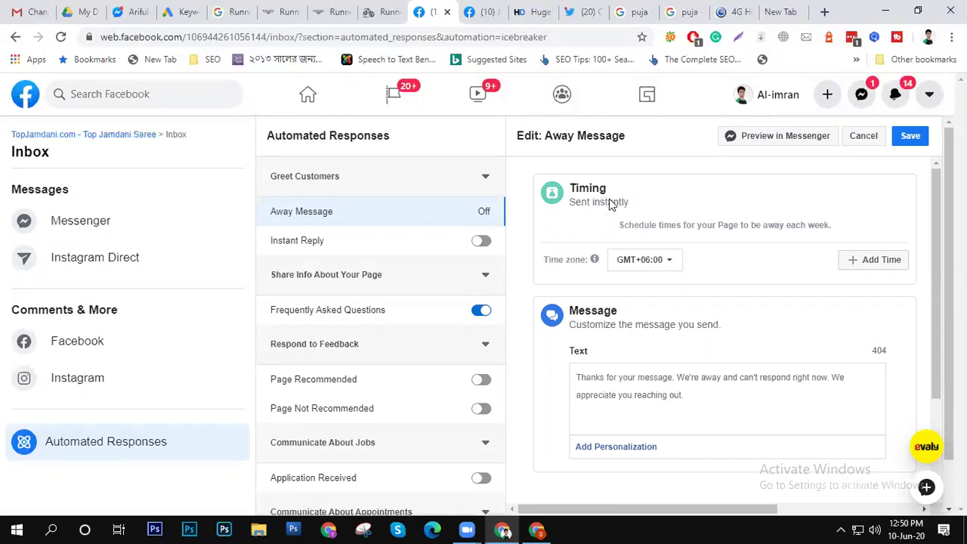
Add a 12:00 AM–11:59 PM weekly away time, then place the cursor at the message's end
left_click(869, 263)
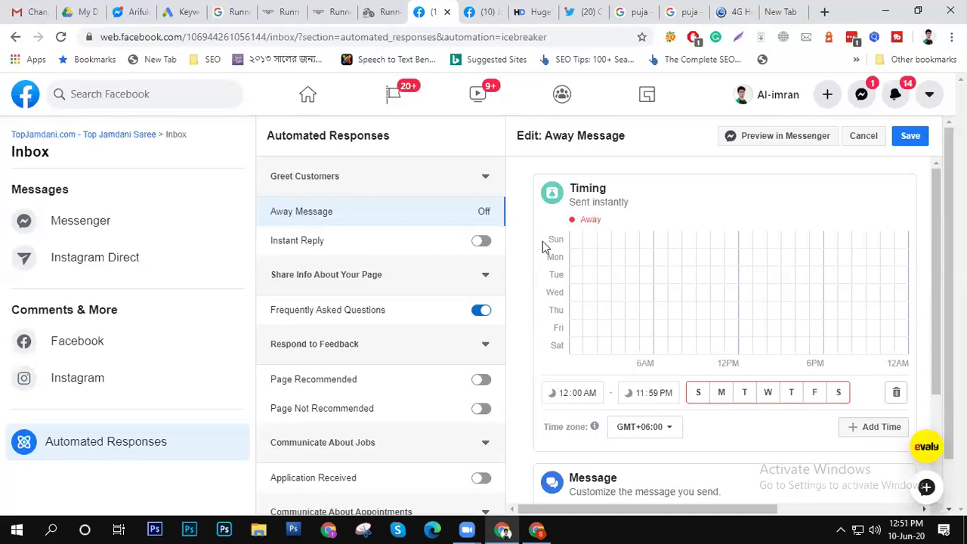
scroll(637, 300, "down", 3)
scroll(641, 308, "up", 2)
scroll(656, 327, "down", 2)
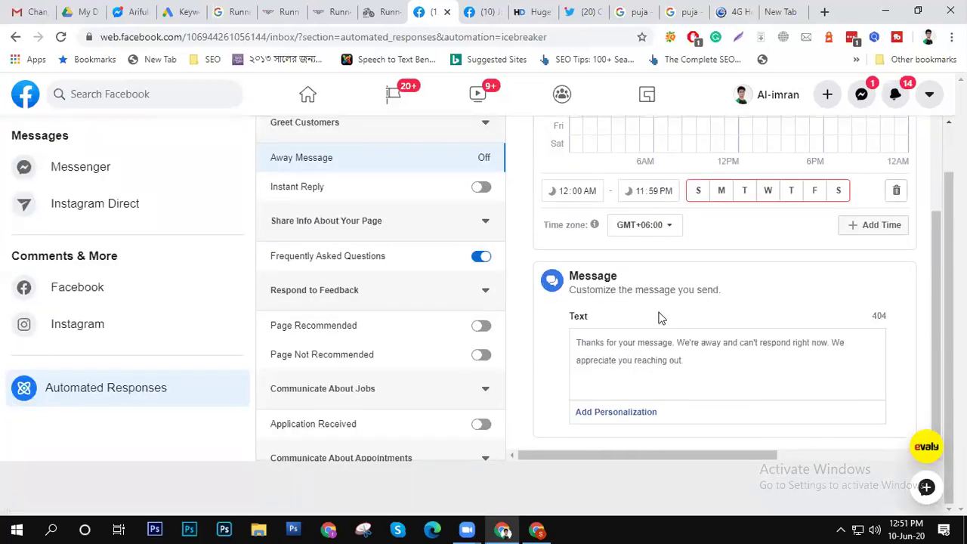
scroll(662, 298, "up", 3)
scroll(649, 284, "down", 2)
scroll(684, 374, "down", 2)
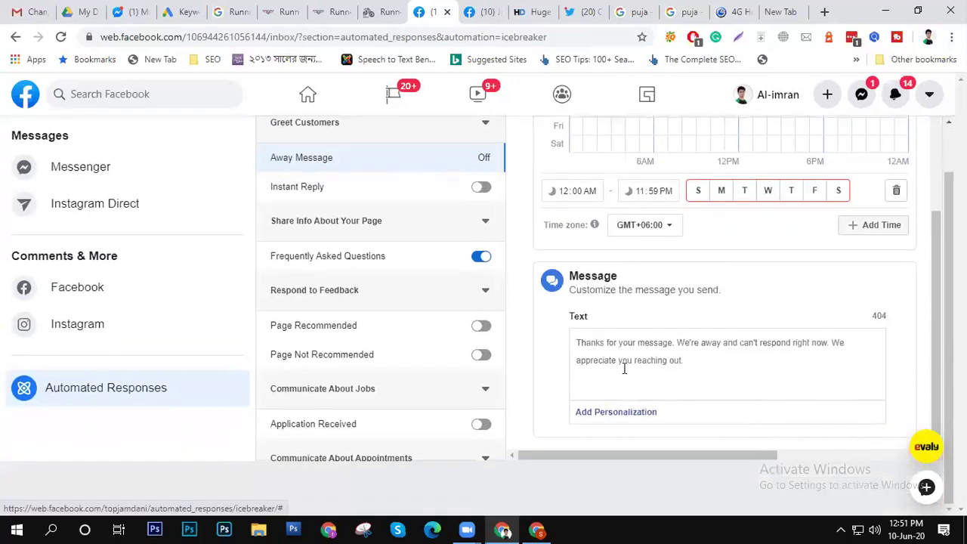
left_click(688, 361)
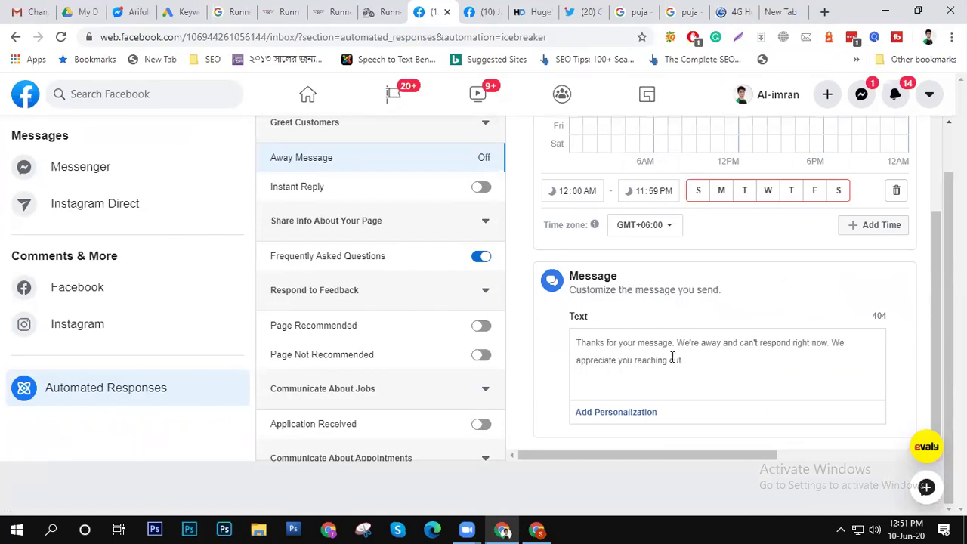
Replace the default away text with 'Hello, how may help you'
key("ctrl+a")
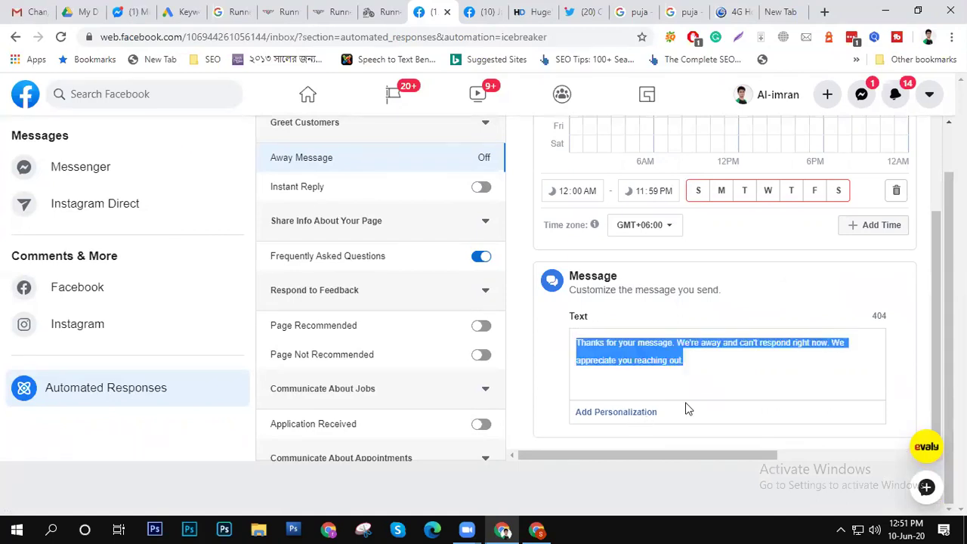
left_click(629, 416)
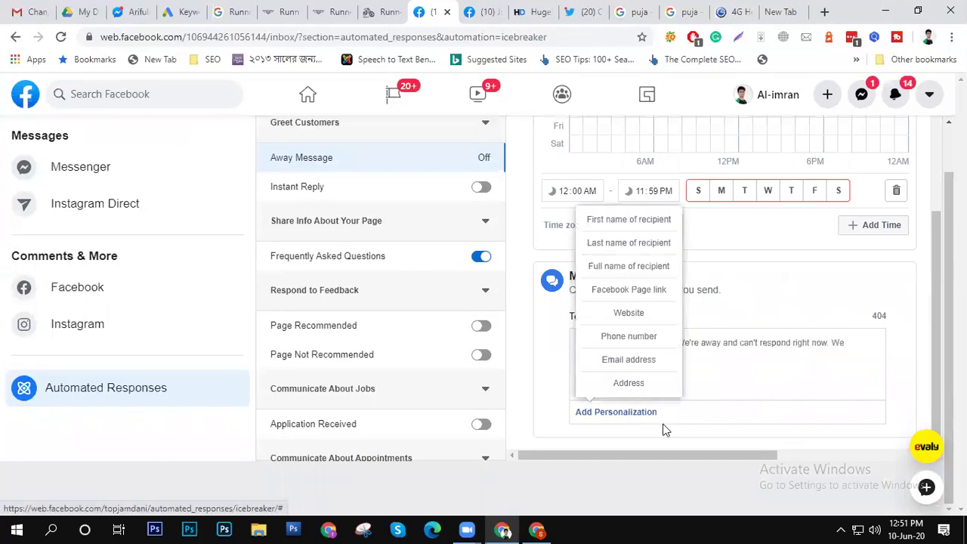
triple_click(717, 391)
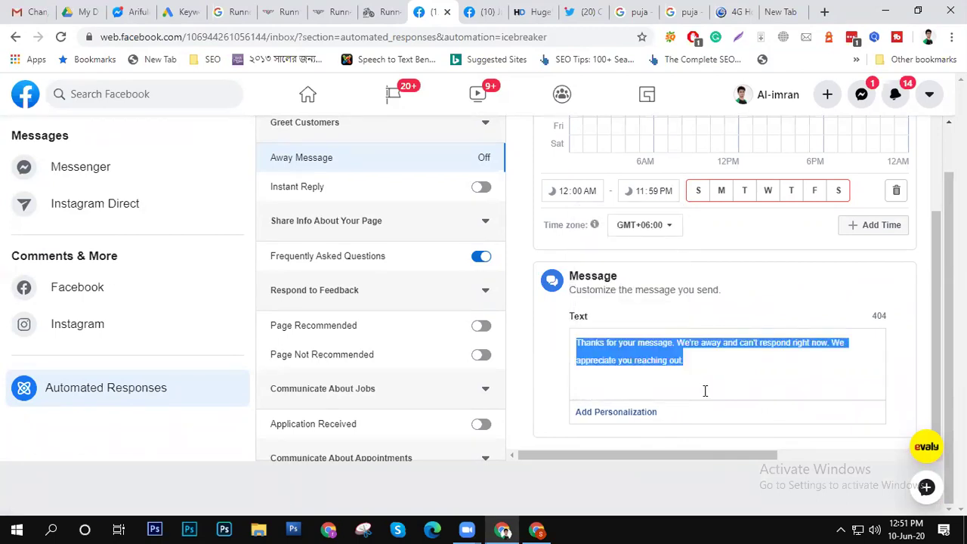
key("BackSpace")
type("Hello")
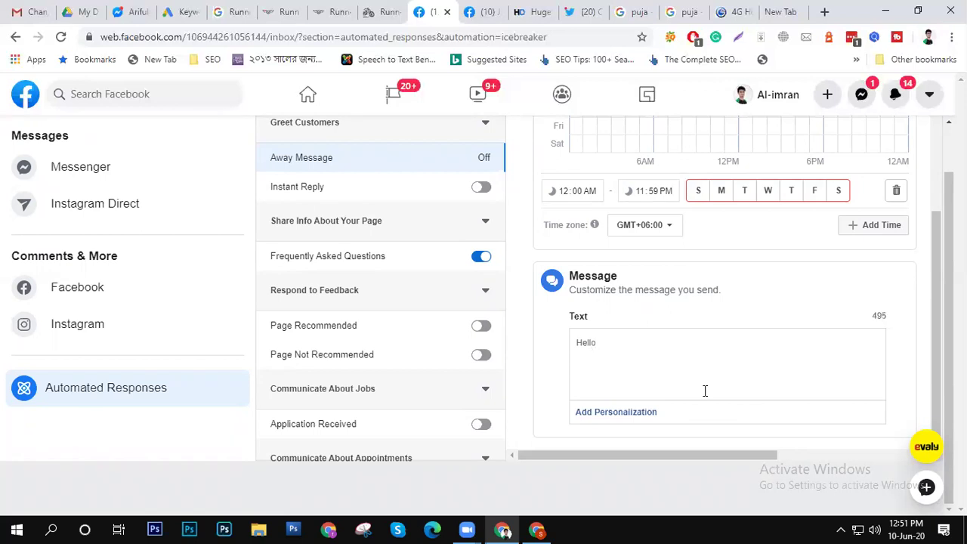
type(", how may help you")
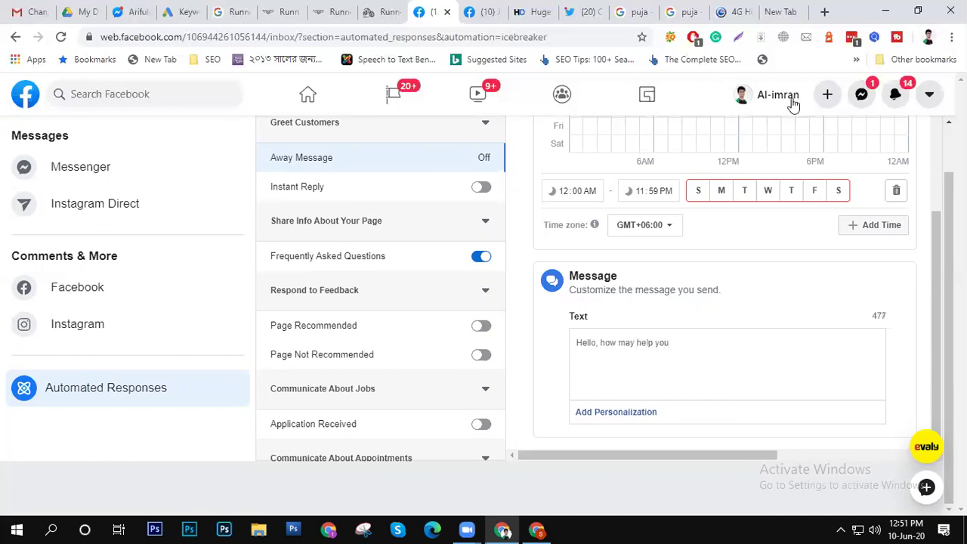
Insert the 'Full name of recipient' personalization tag after the greeting
left_click(627, 414)
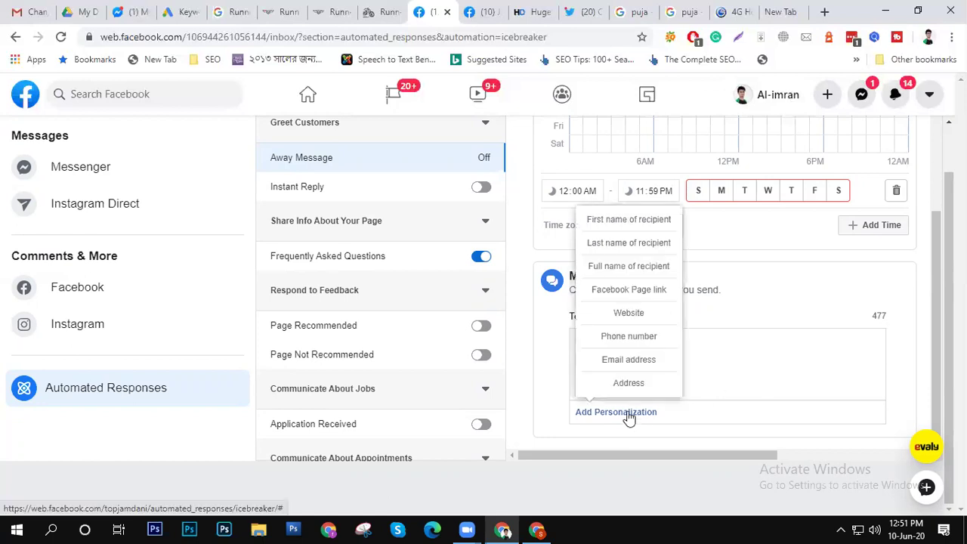
left_click(655, 268)
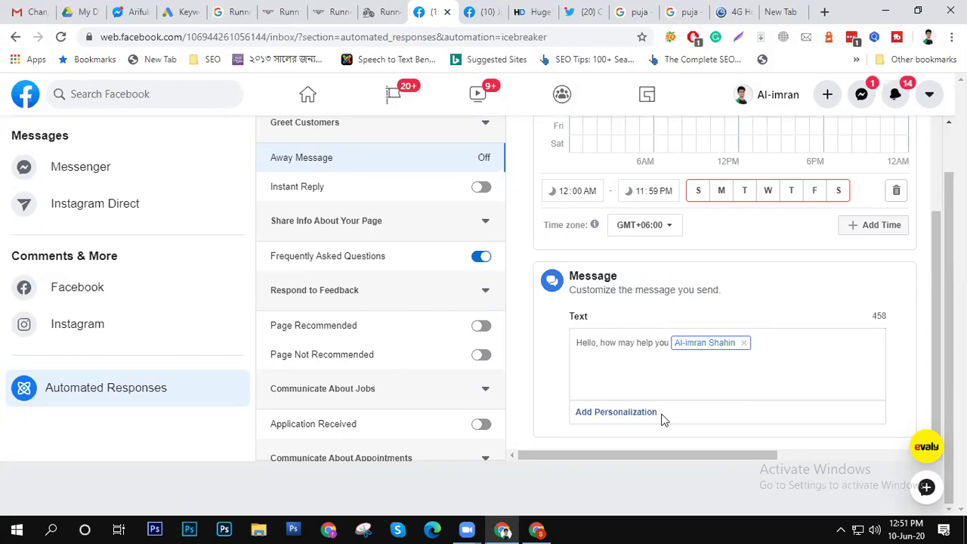
scroll(760, 352, "up", 2)
scroll(764, 351, "up", 1)
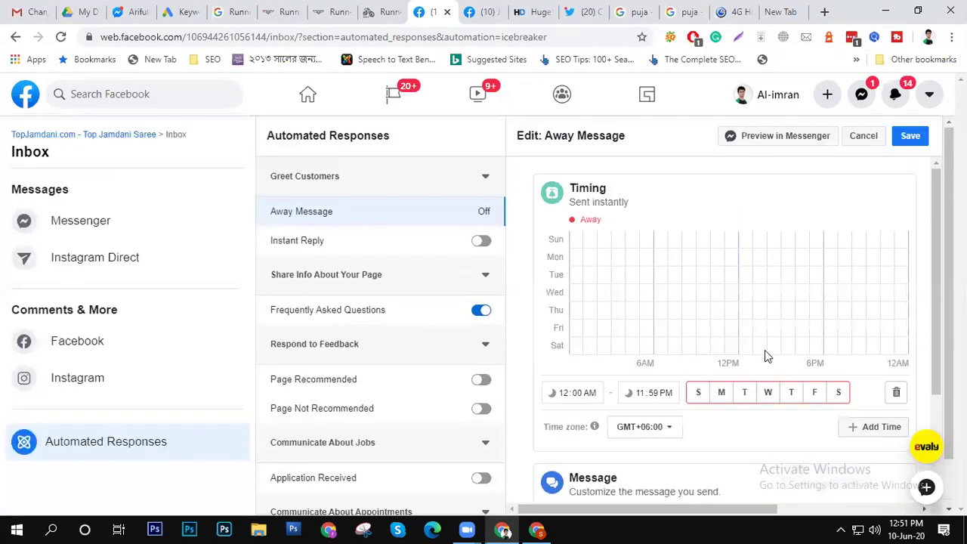
Save the away message past the day error, review its summary, and reopen it for editing
left_click(910, 136)
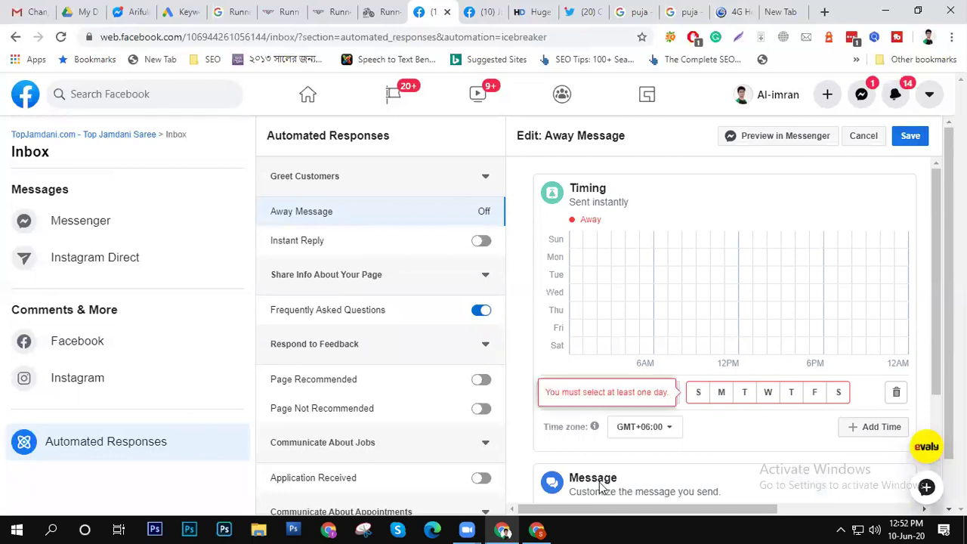
scroll(606, 486, "down", 2)
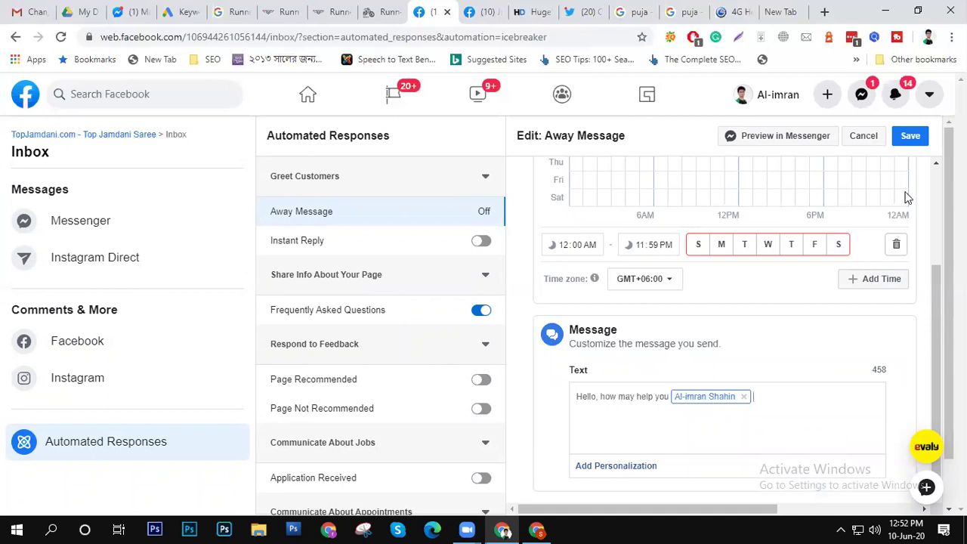
left_click(912, 136)
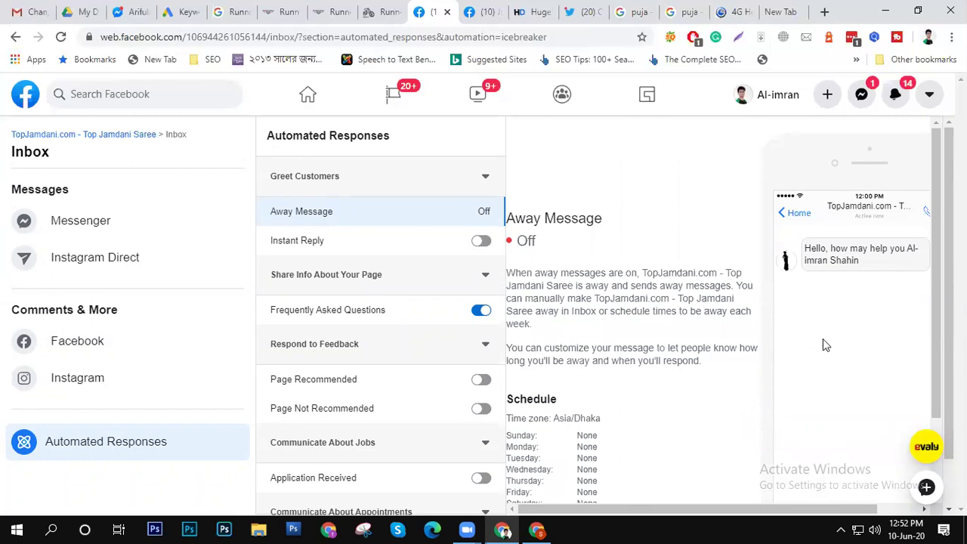
scroll(682, 329, "down", 2)
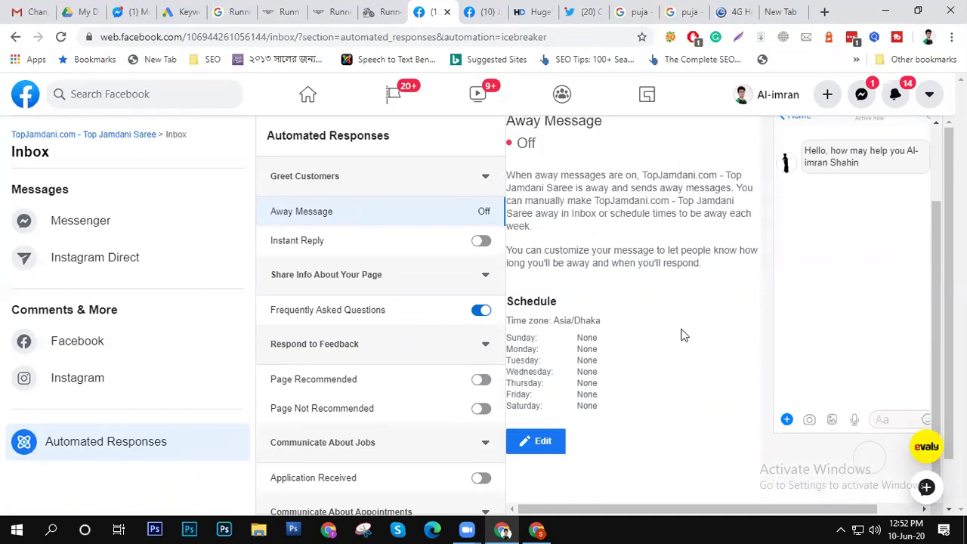
left_click(540, 443)
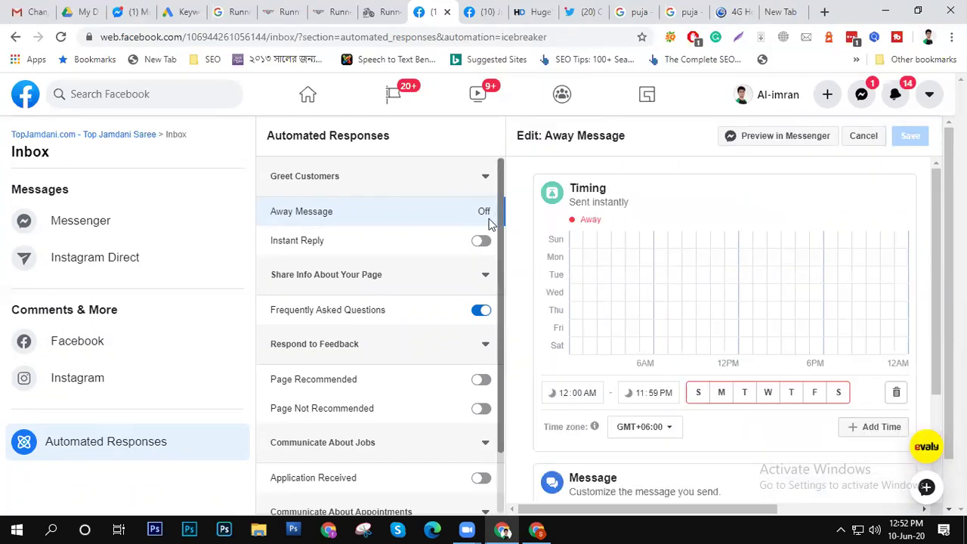
Turn Instant Reply on and select all seven days, Sunday through Saturday, for the schedule
left_click(481, 241)
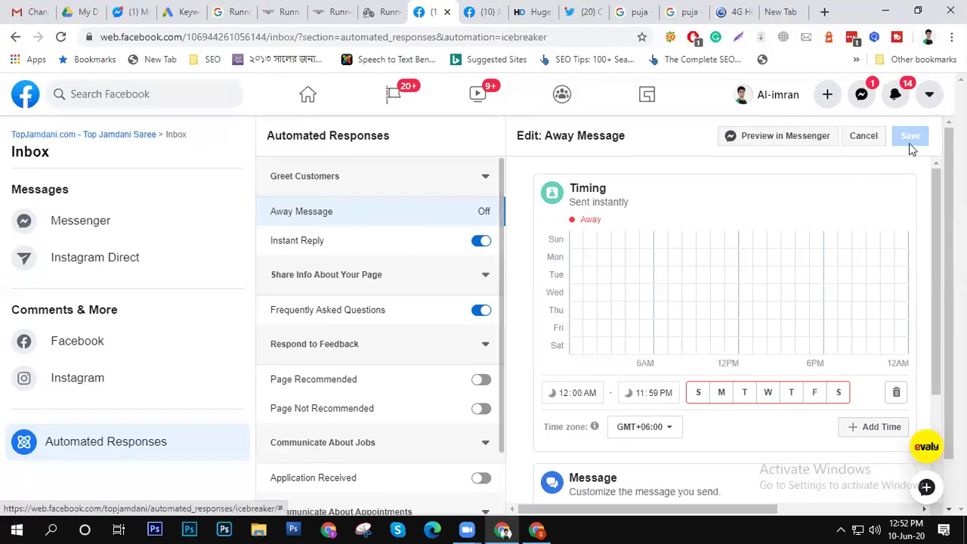
scroll(752, 325, "down", 2)
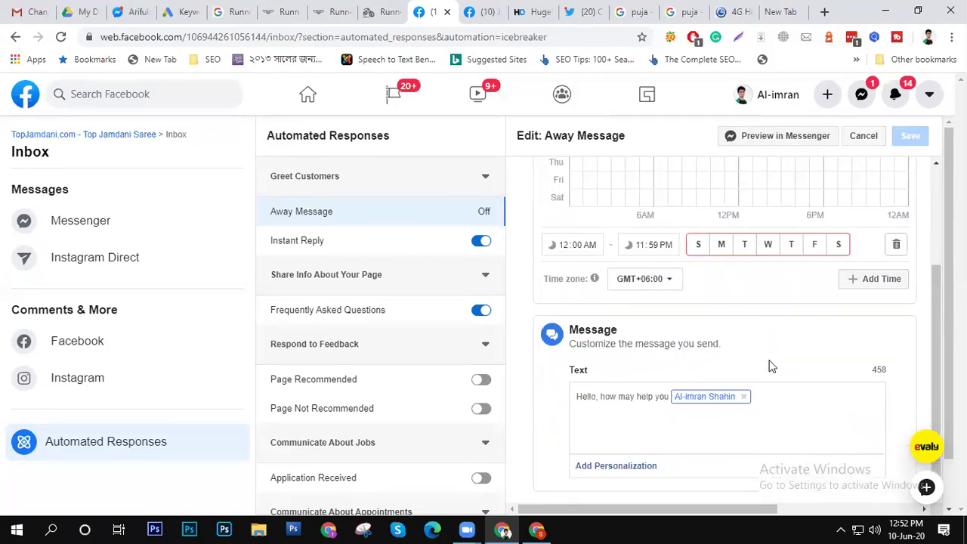
left_click(699, 247)
left_click(725, 249)
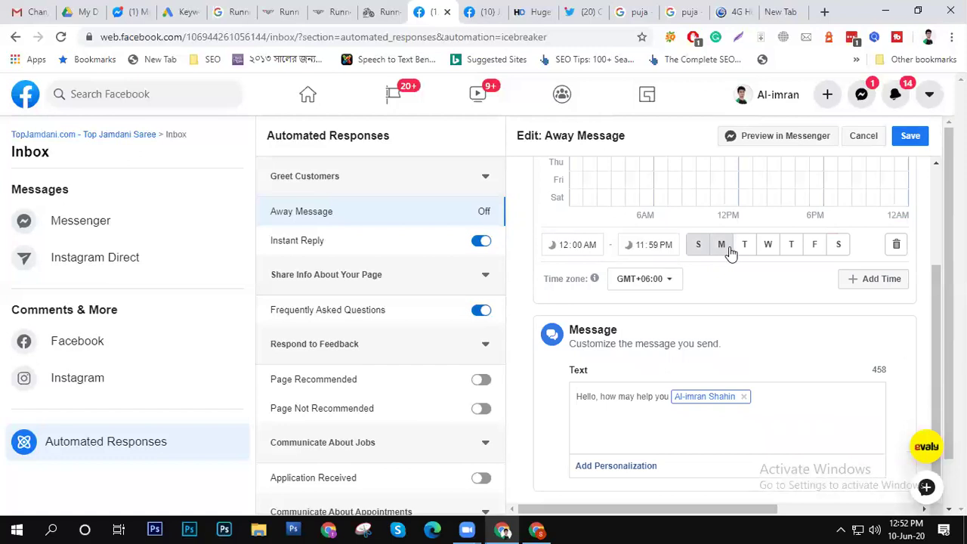
left_click(746, 248)
left_click(768, 246)
left_click(792, 246)
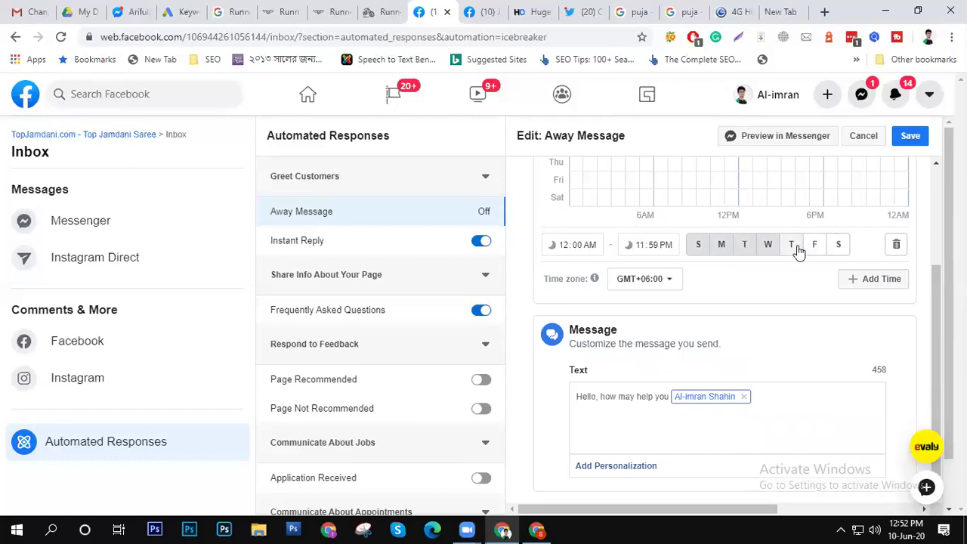
left_click(815, 248)
left_click(838, 246)
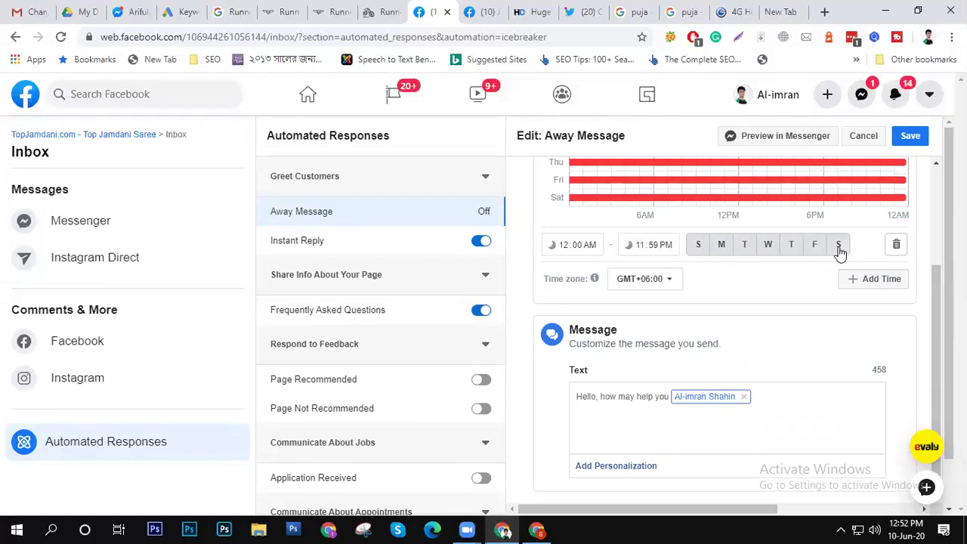
Save the away schedule and message, confirming the save in the dialog
scroll(670, 345, "up", 2)
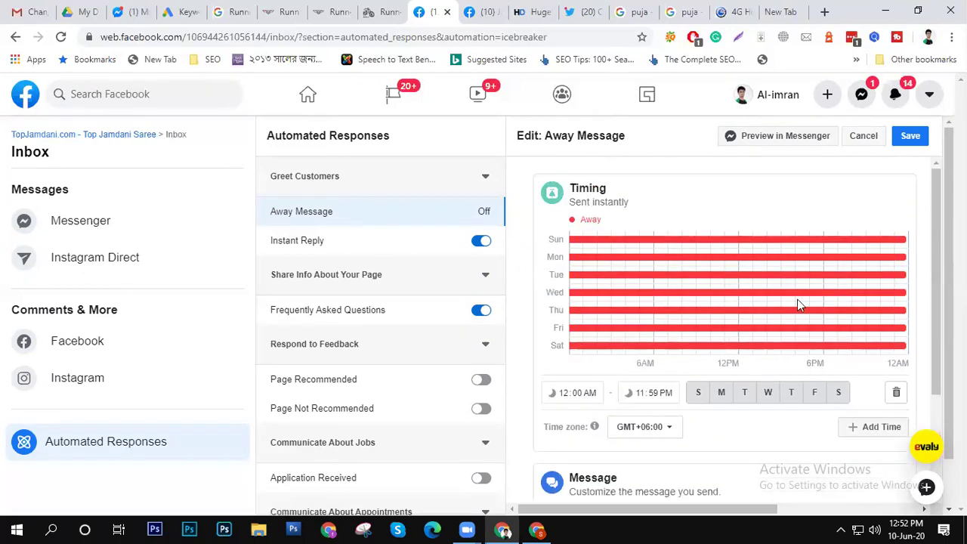
left_click(910, 136)
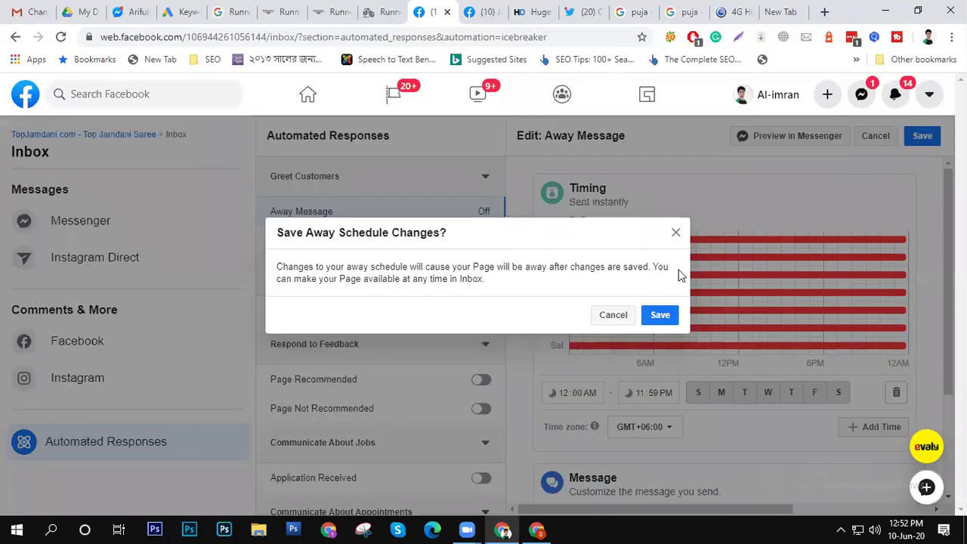
left_click(662, 314)
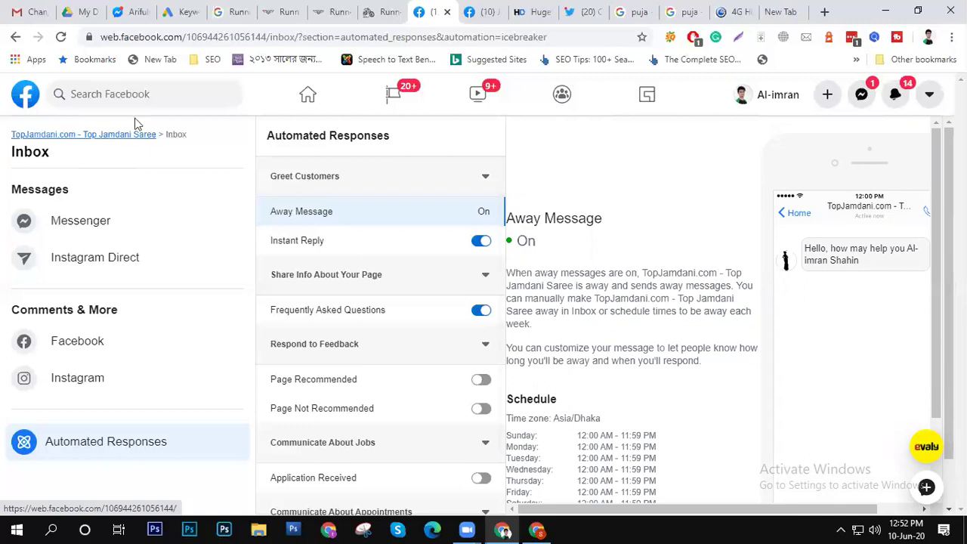
Point the other Facebook tab to web.facebook.com/topjamdani and copy its address for Messenger
left_click(487, 9)
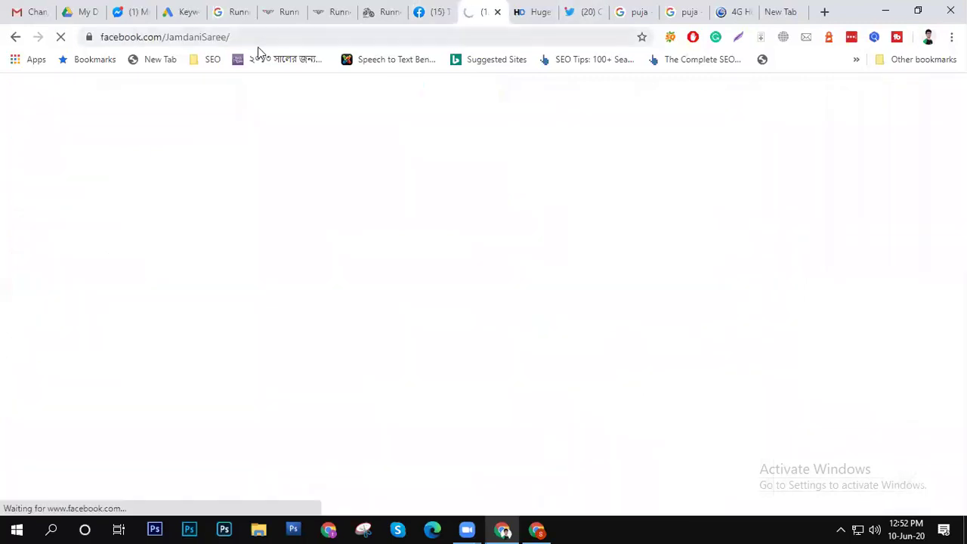
left_click_drag(187, 38, 491, 36)
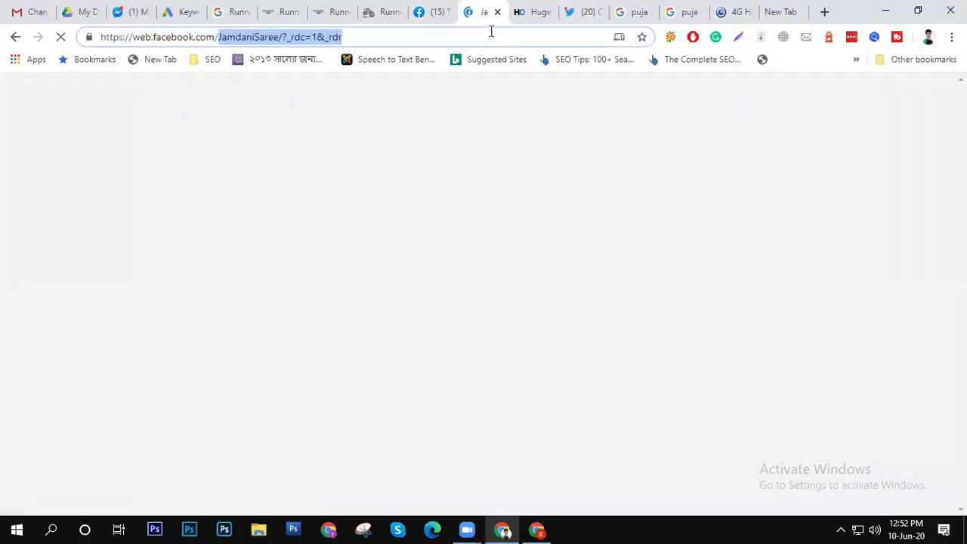
key("BackSpace")
type("top")
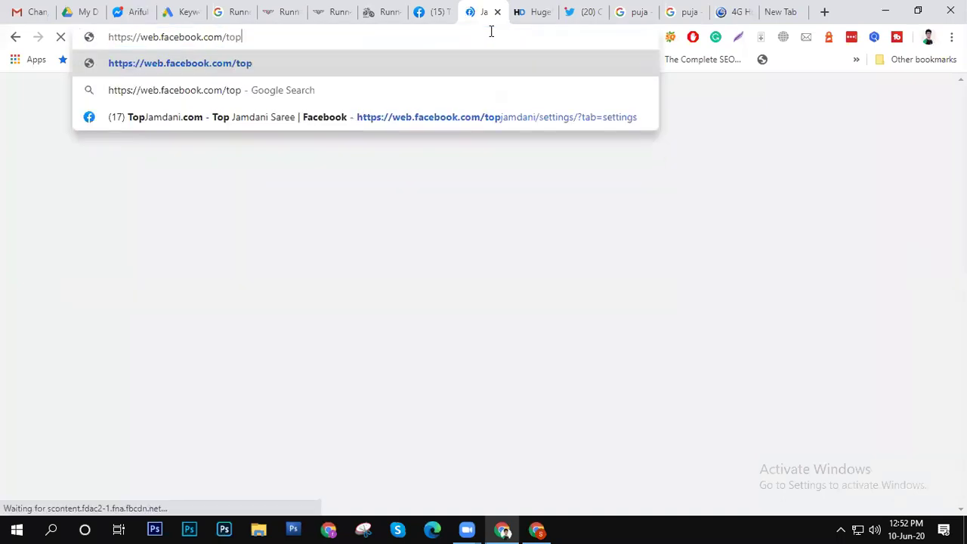
type("jamdani")
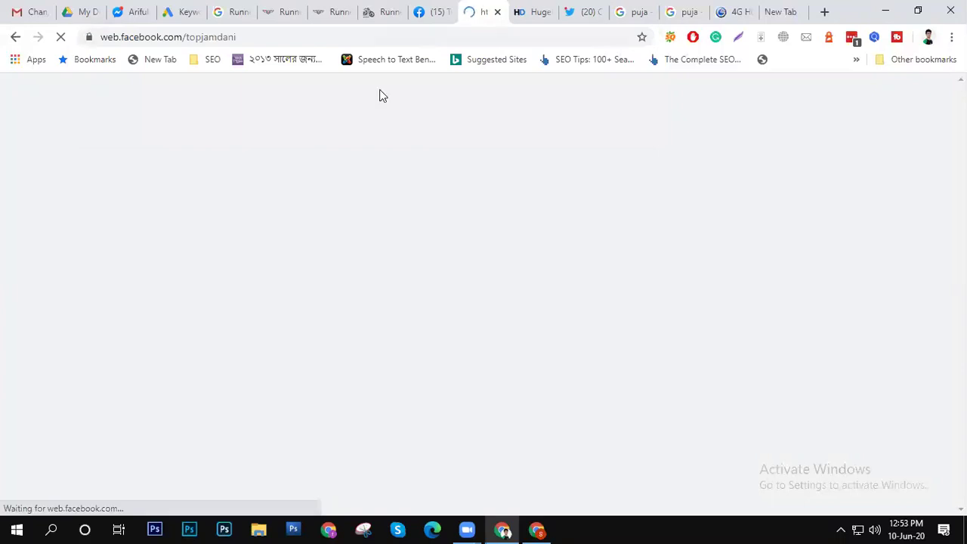
left_click(320, 37)
key("ctrl+c")
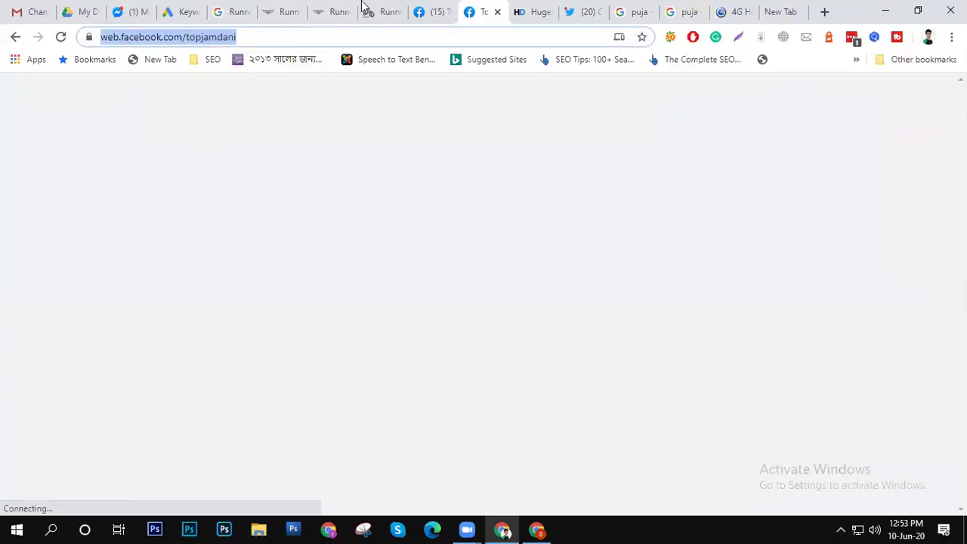
left_click(132, 13)
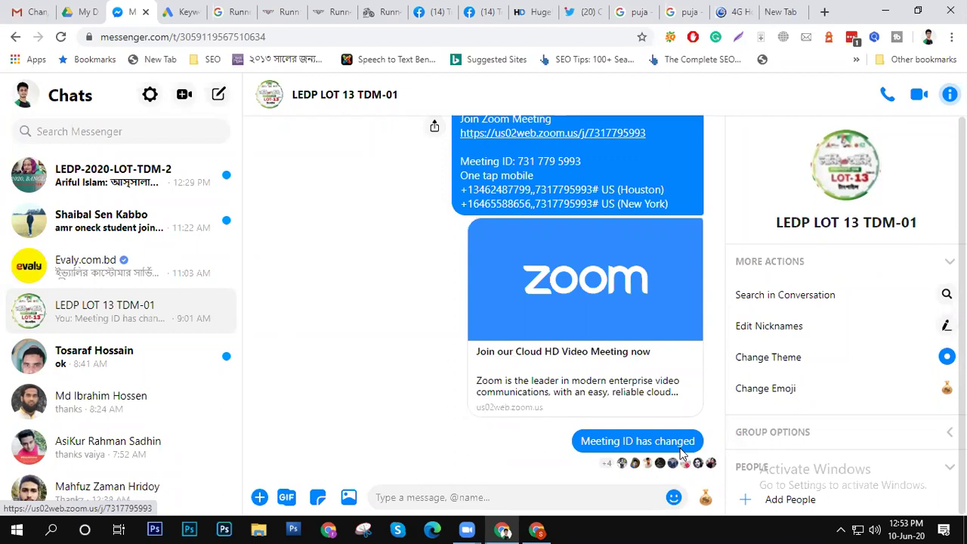
Send the web.facebook.com/topjamdani link in the chat, then return to the Canva cover design
left_click(482, 491)
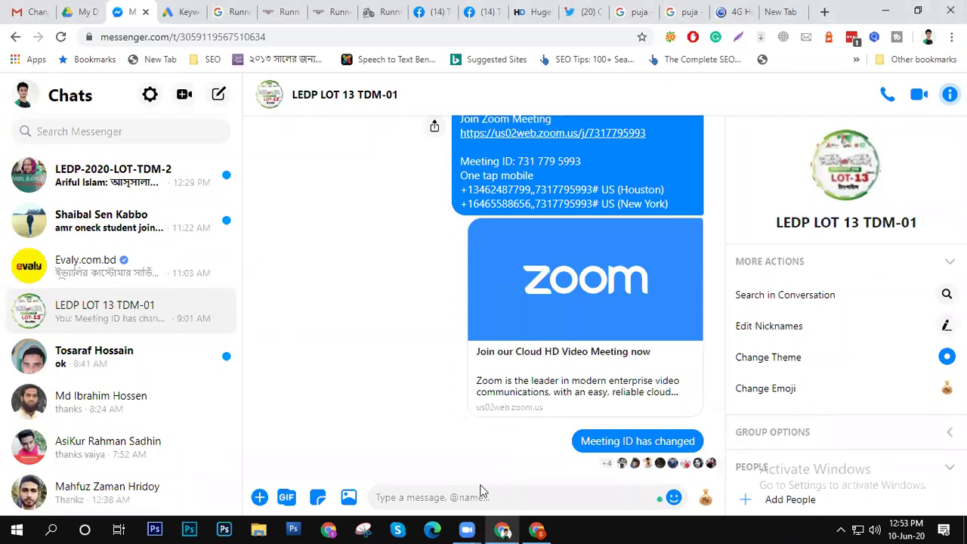
key("ctrl+v")
key("Return")
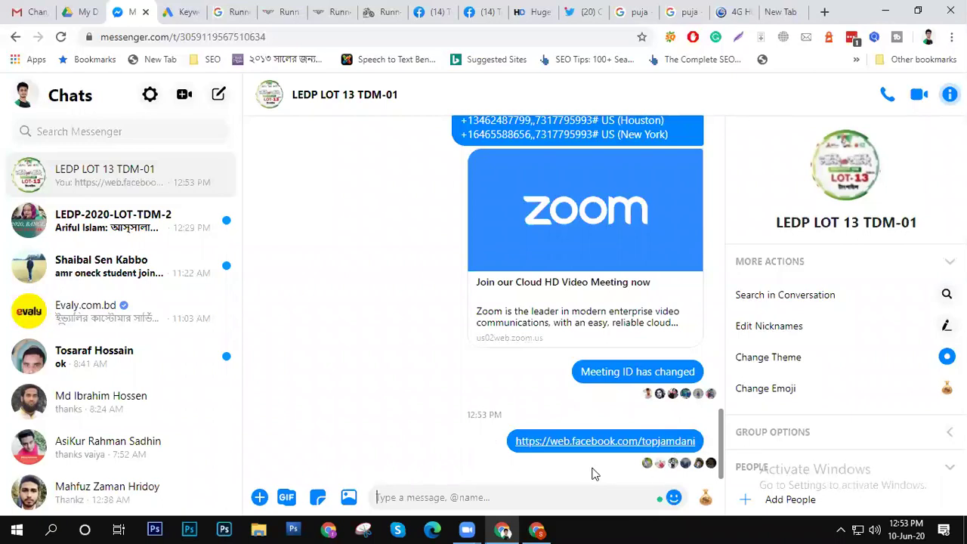
left_click(546, 527)
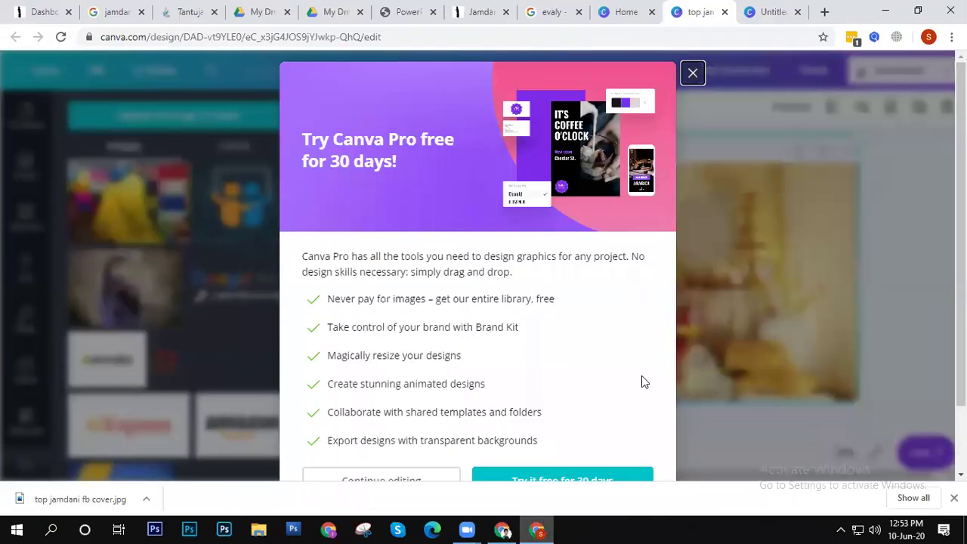
left_click(693, 74)
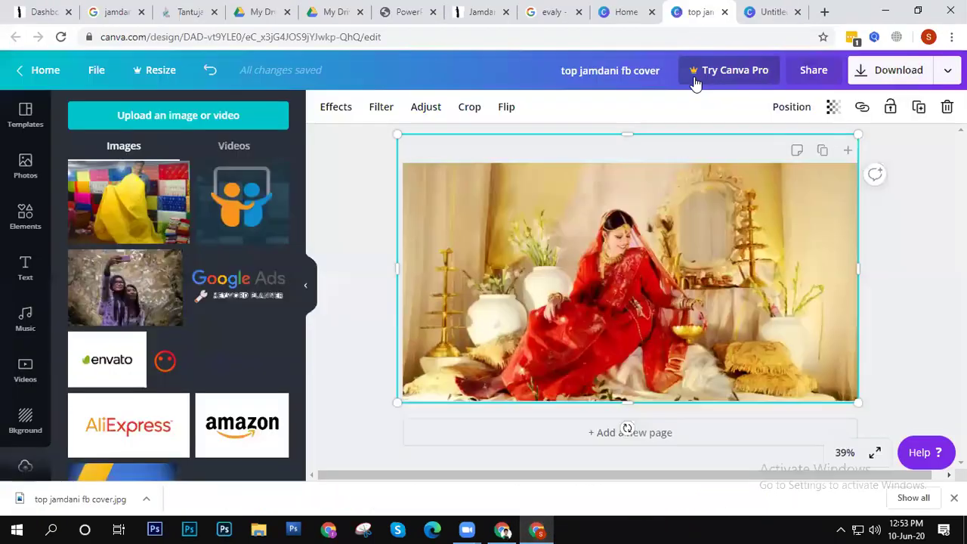